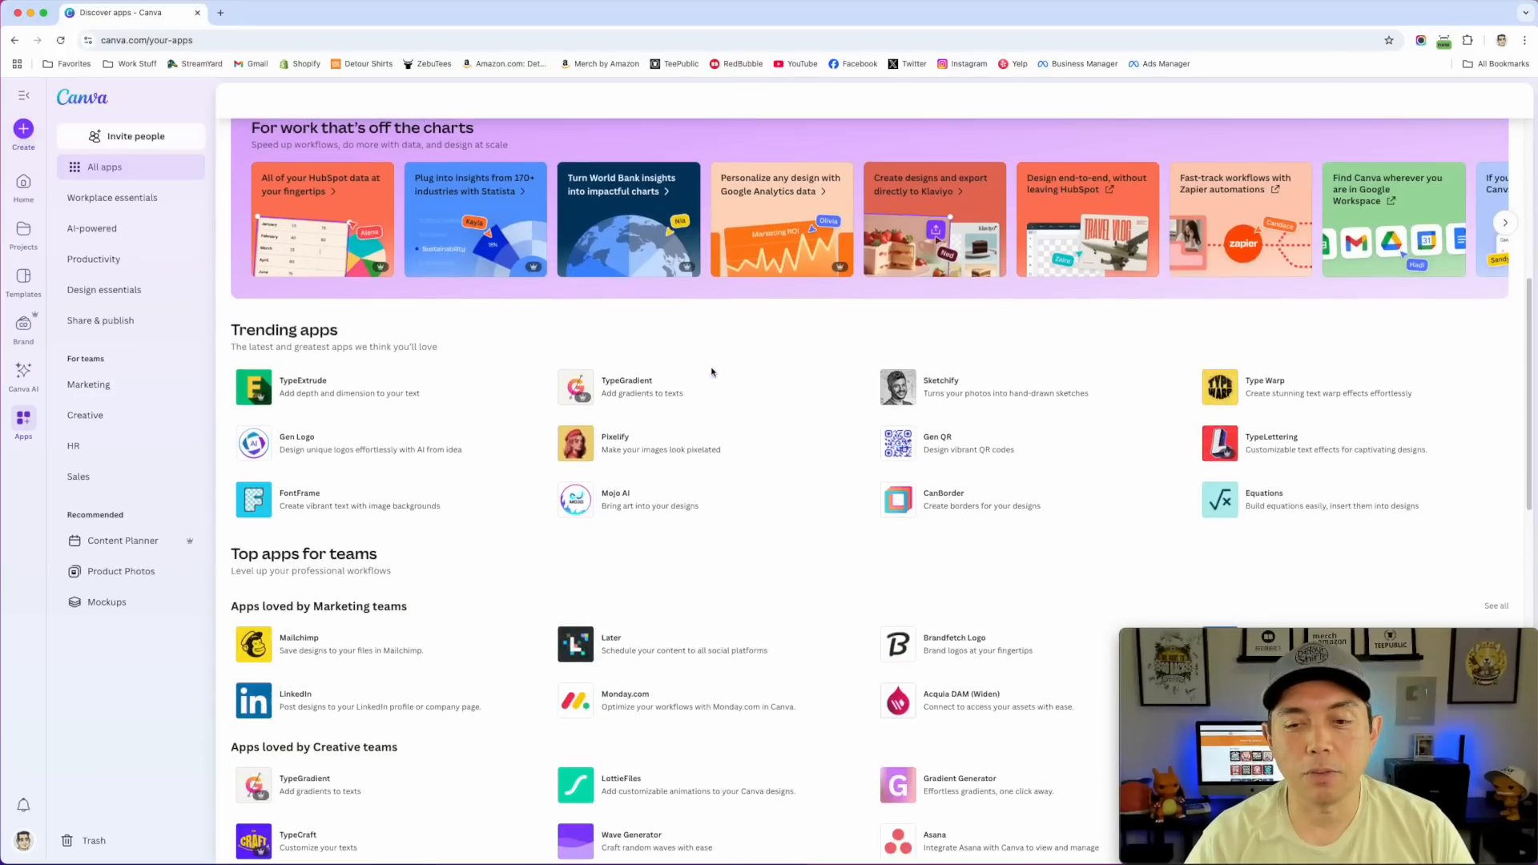
Browse the Canva apps directory by category, including the complete list of all apps
scroll(481, 401, down, 5)
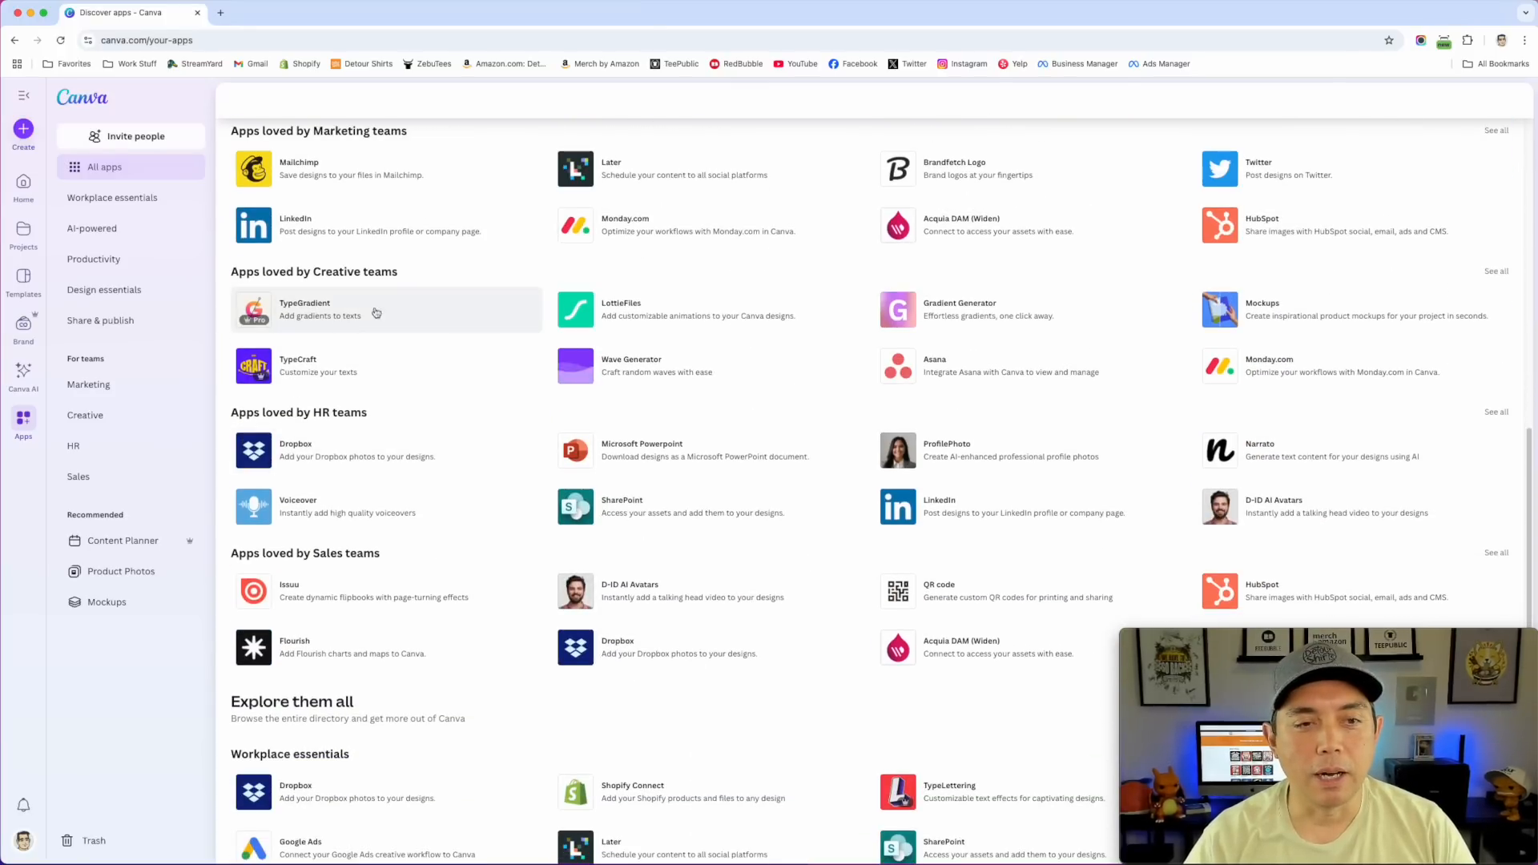
scroll(449, 365, down, 5)
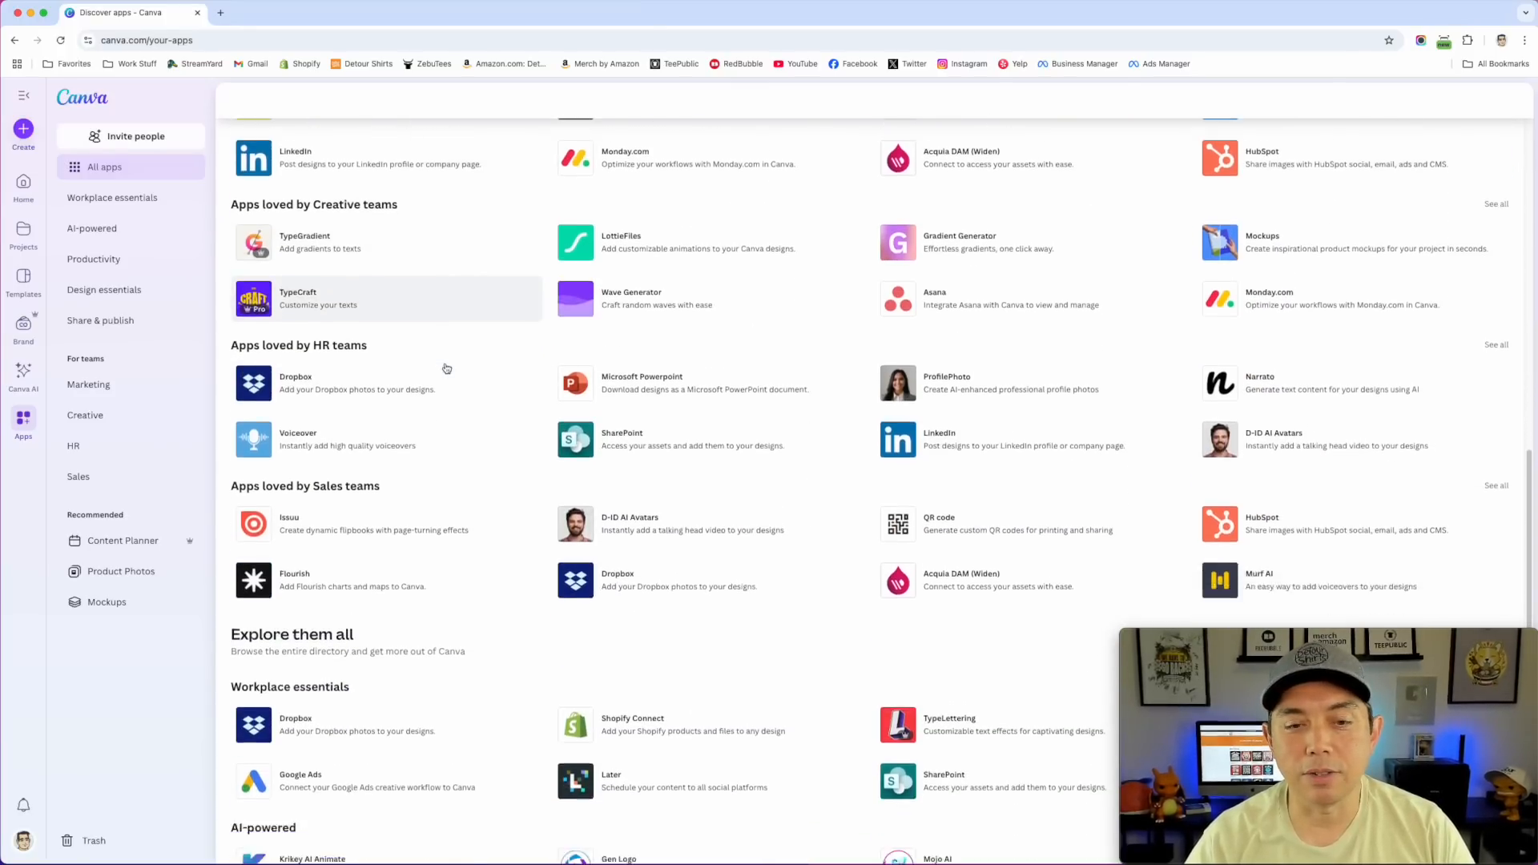
scroll(298, 365, down, 2)
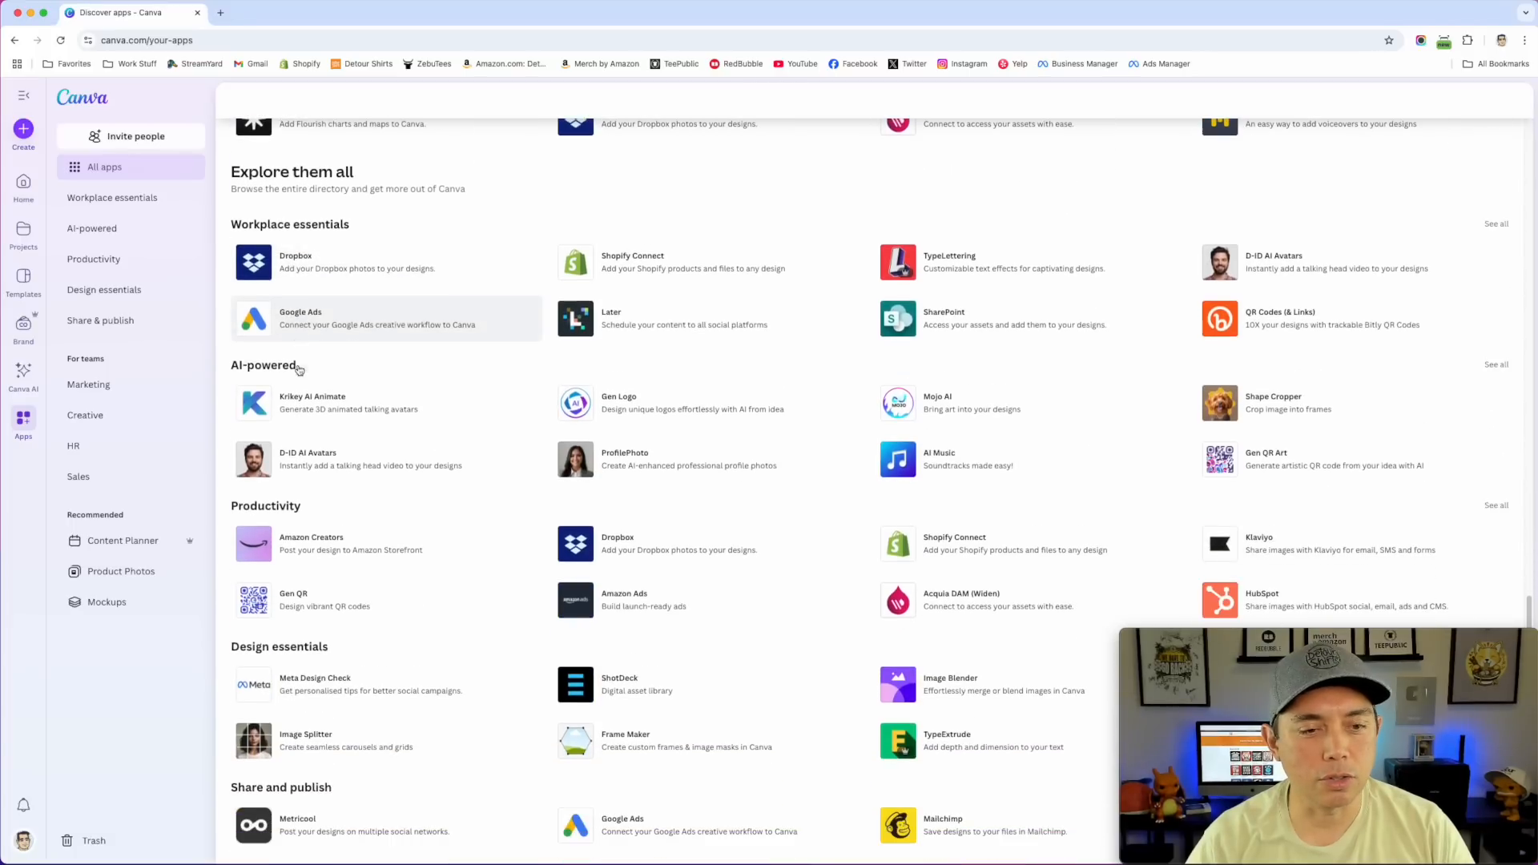
scroll(331, 436, down, 2)
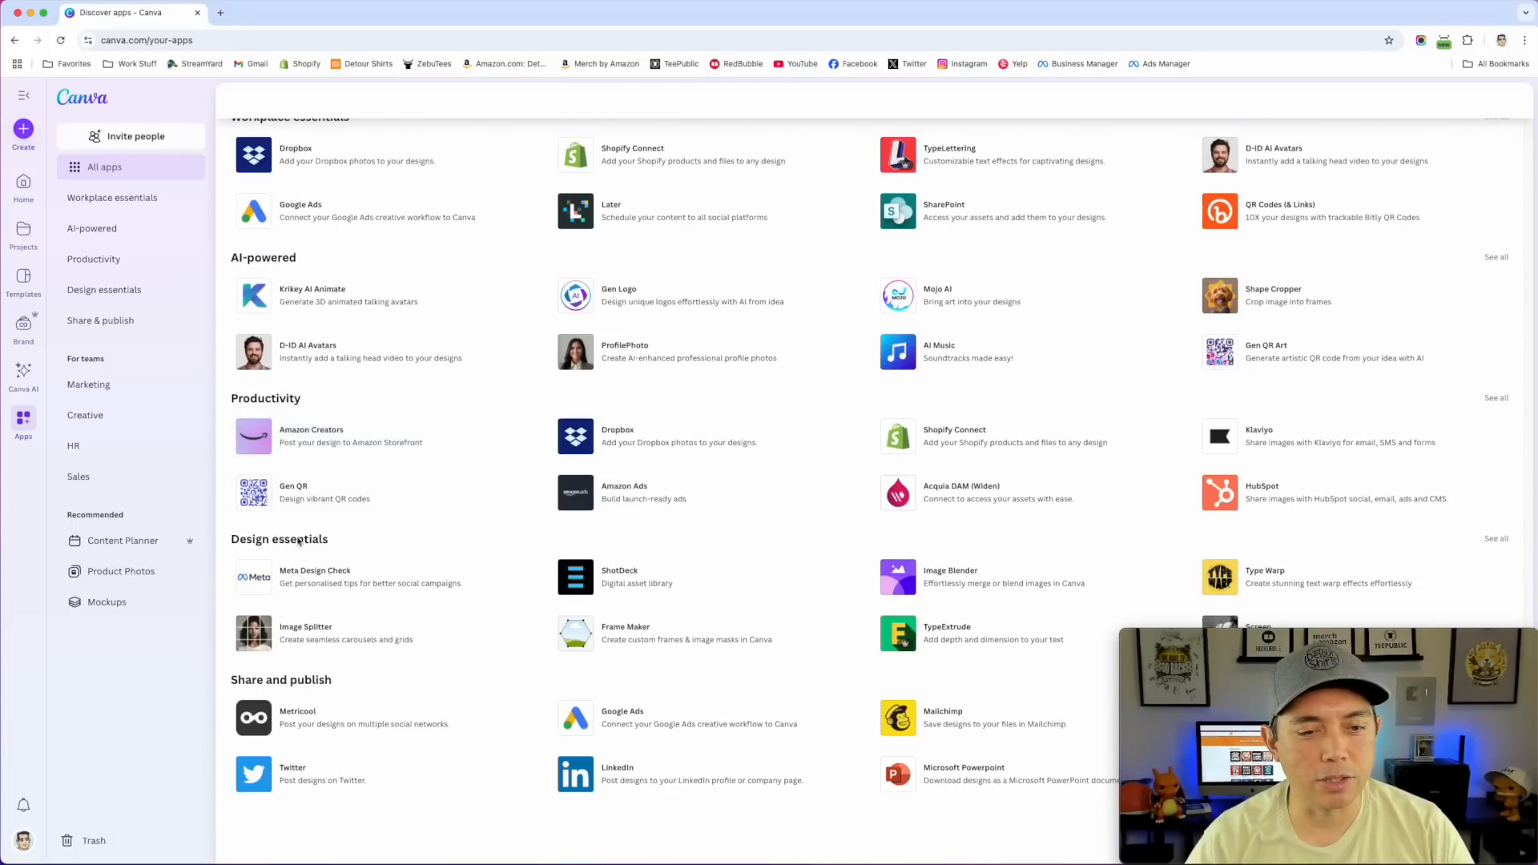
scroll(597, 453, up, 15)
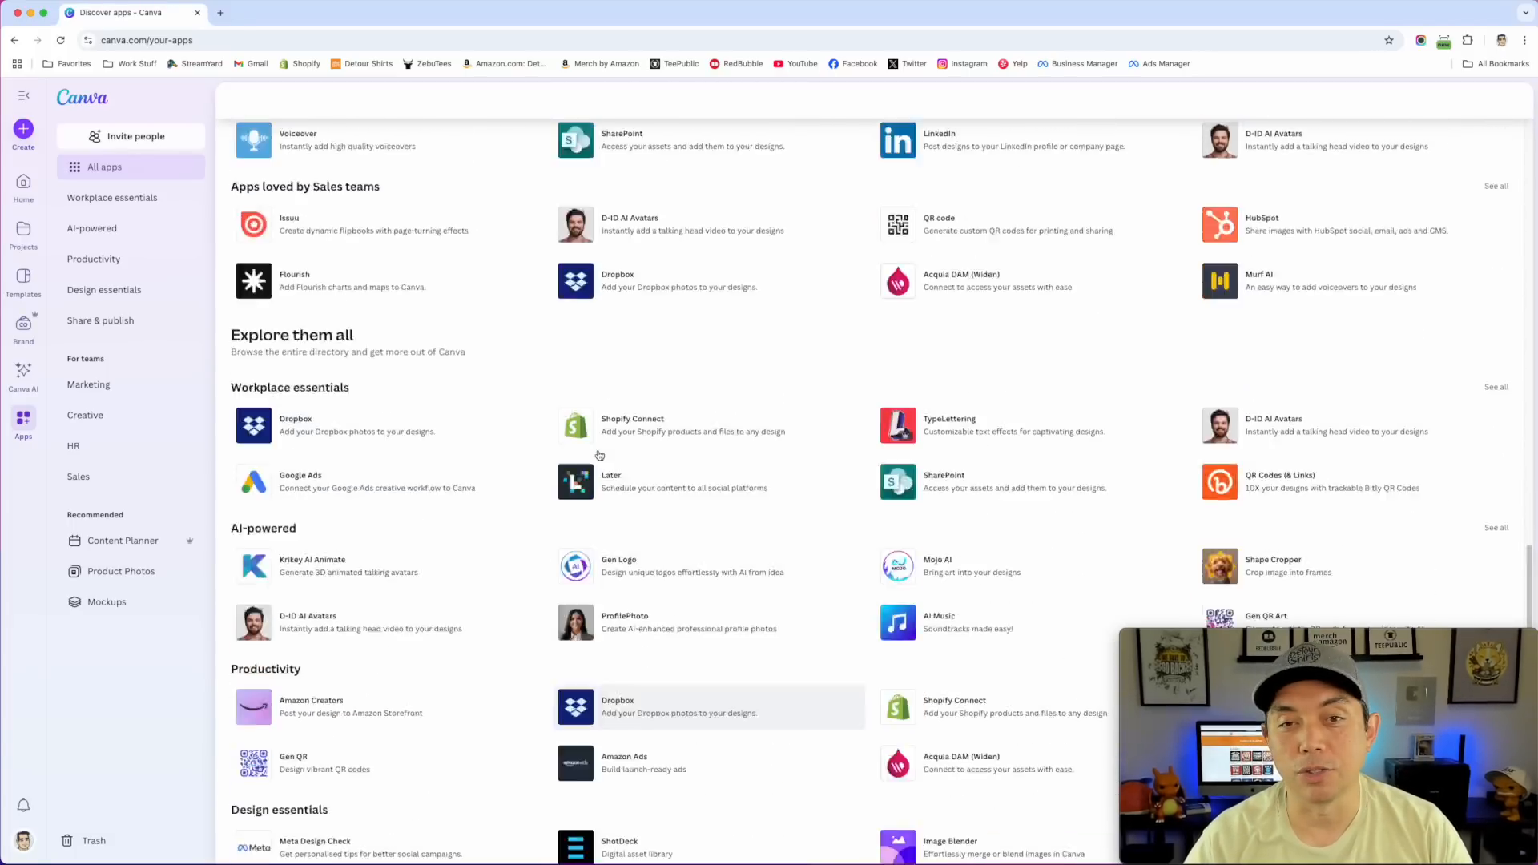
scroll(599, 455, up, 5)
click(989, 302)
scroll(782, 356, down, 8)
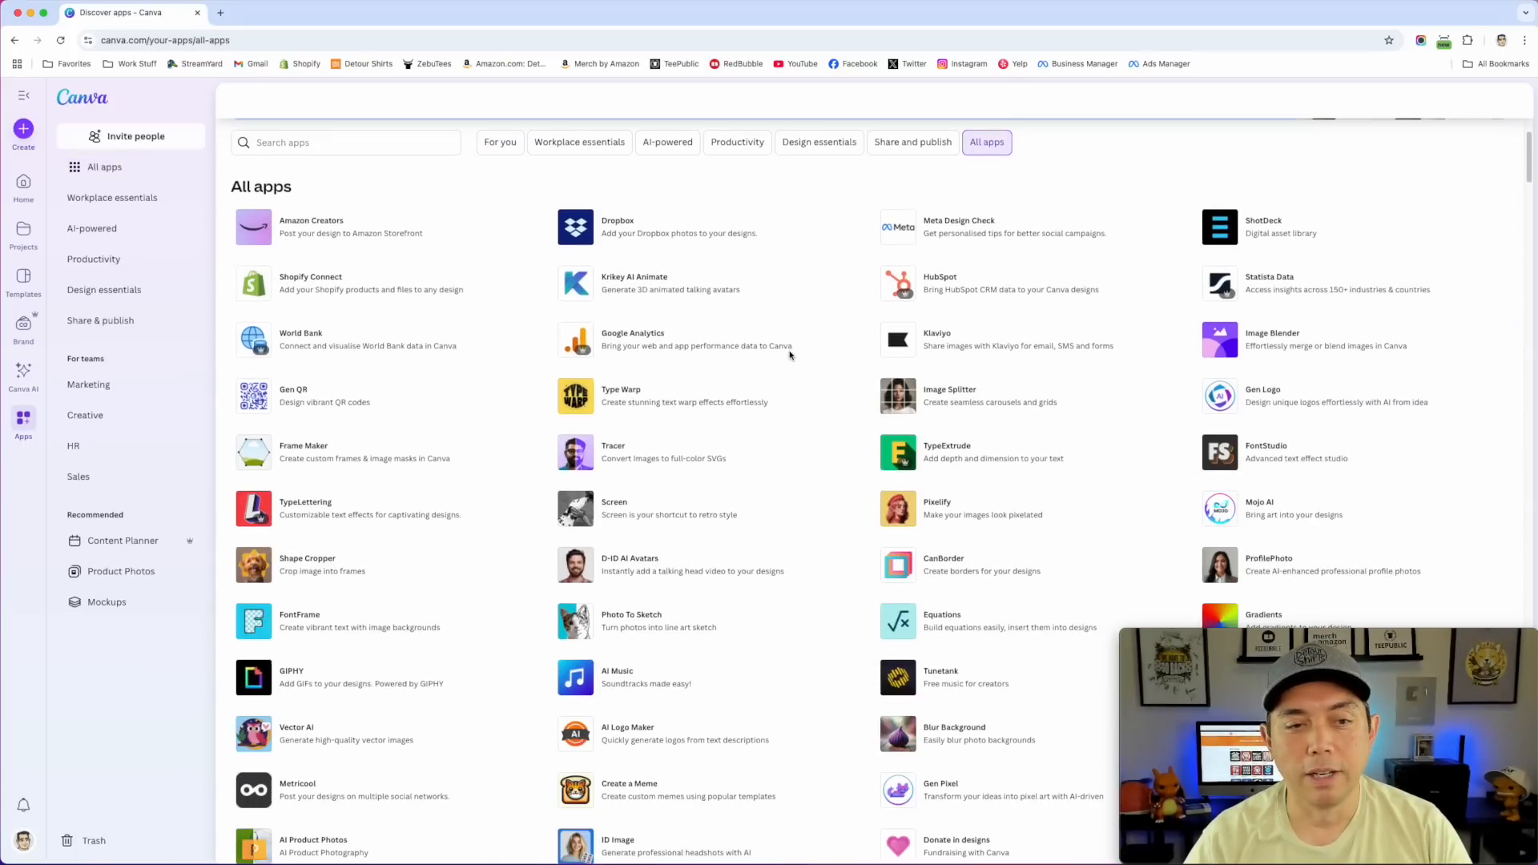
scroll(785, 398, down, 15)
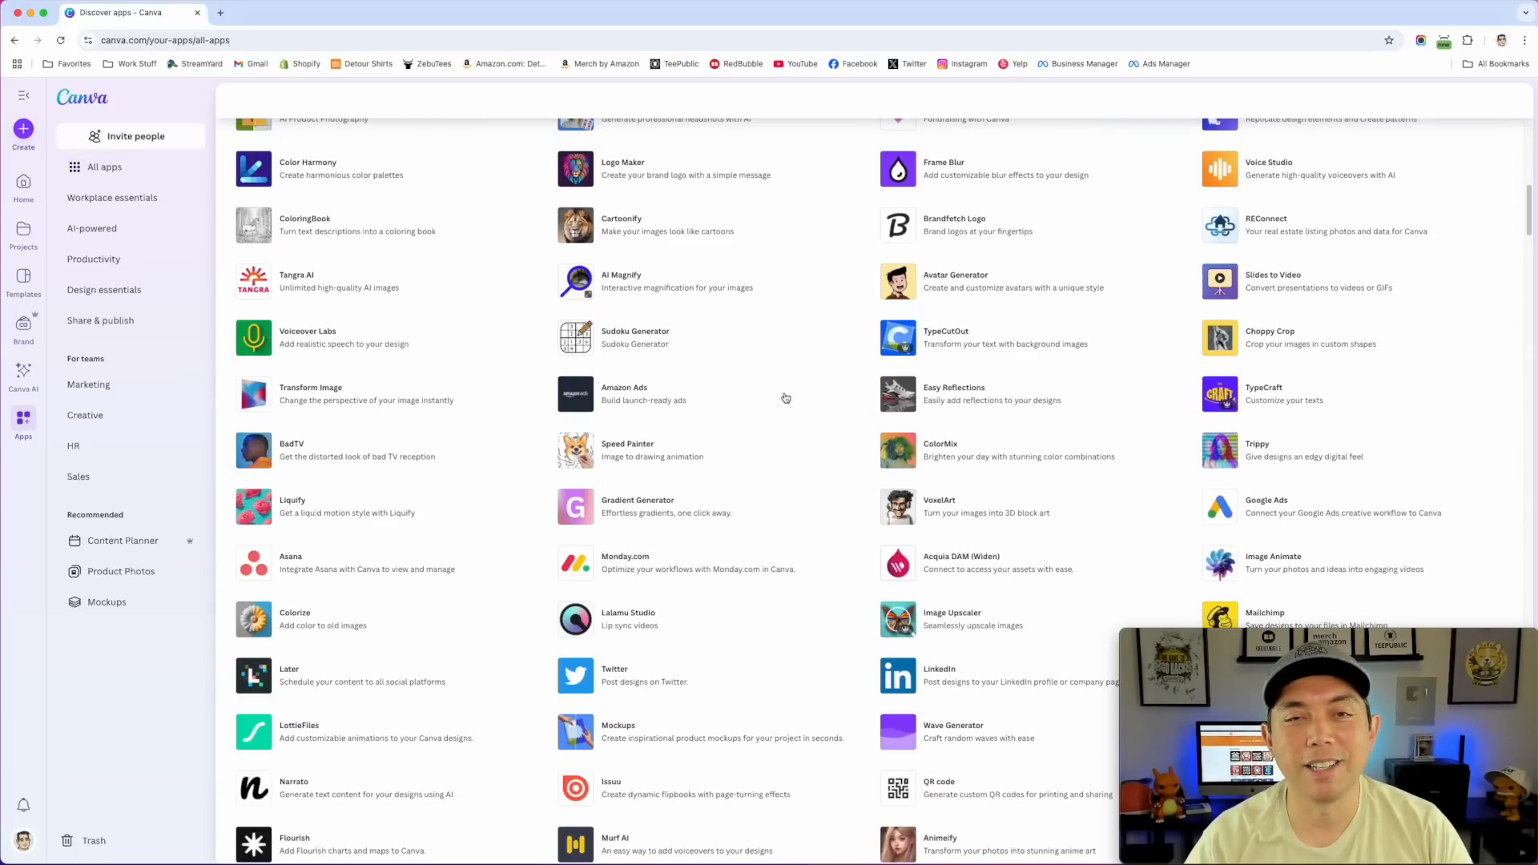
scroll(785, 398, down, 7)
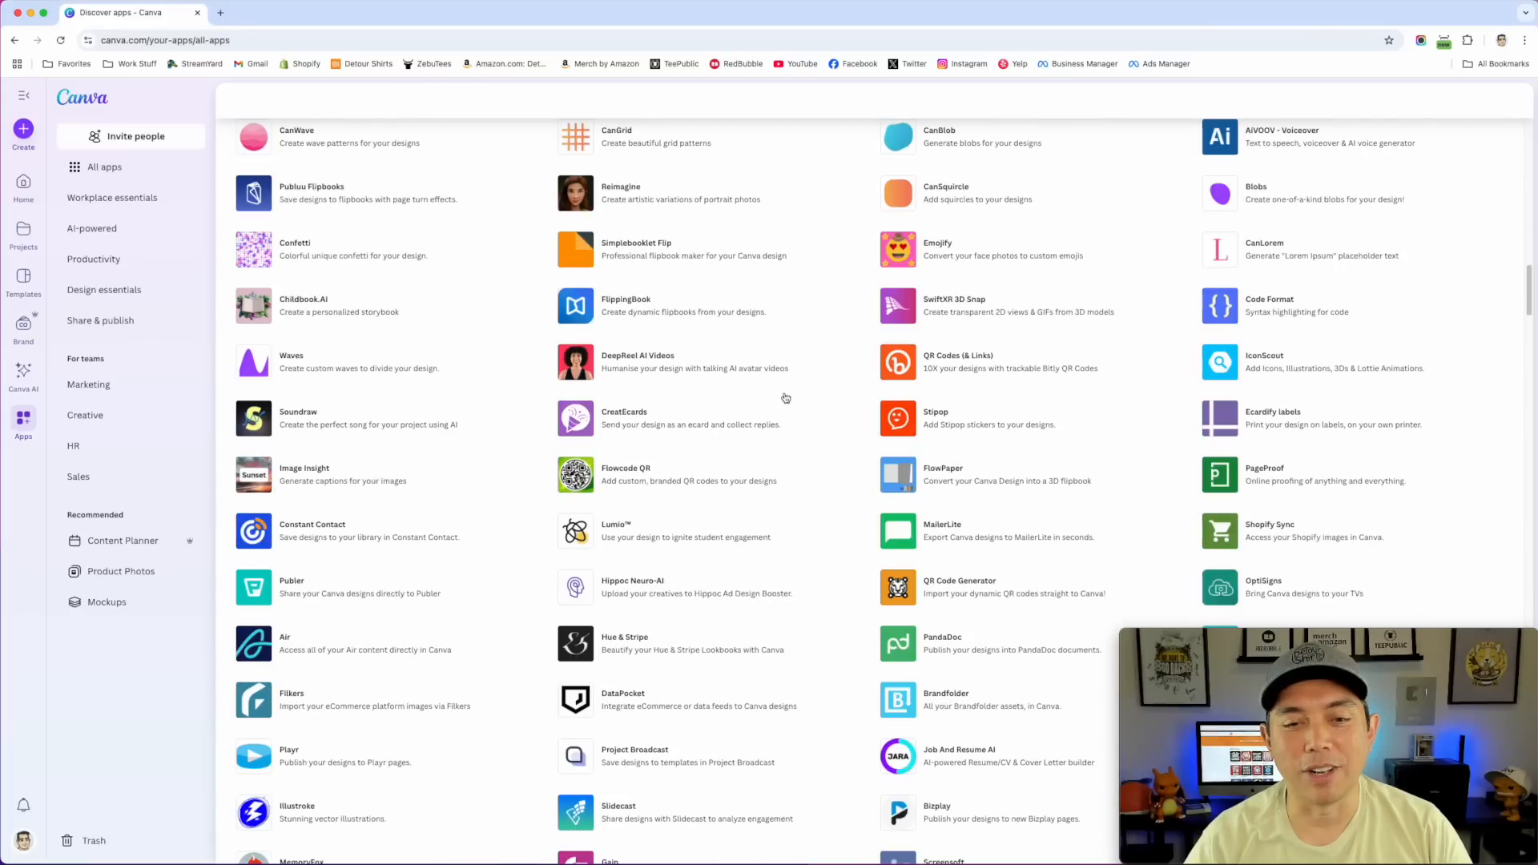
scroll(785, 397, up, 20)
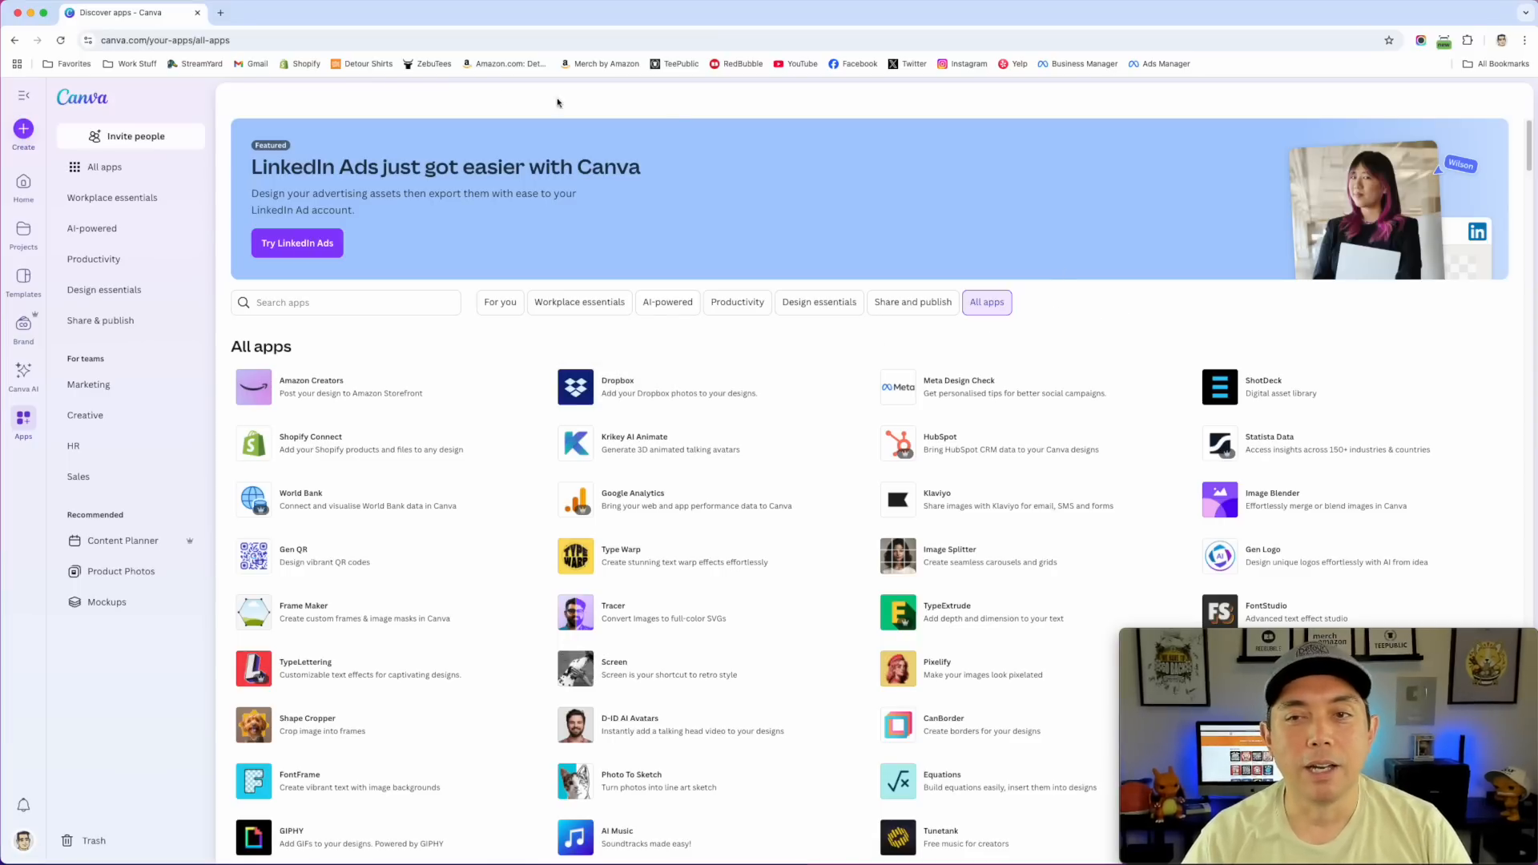
Create a blank custom-size design of 4500 × 5400 px
click(24, 131)
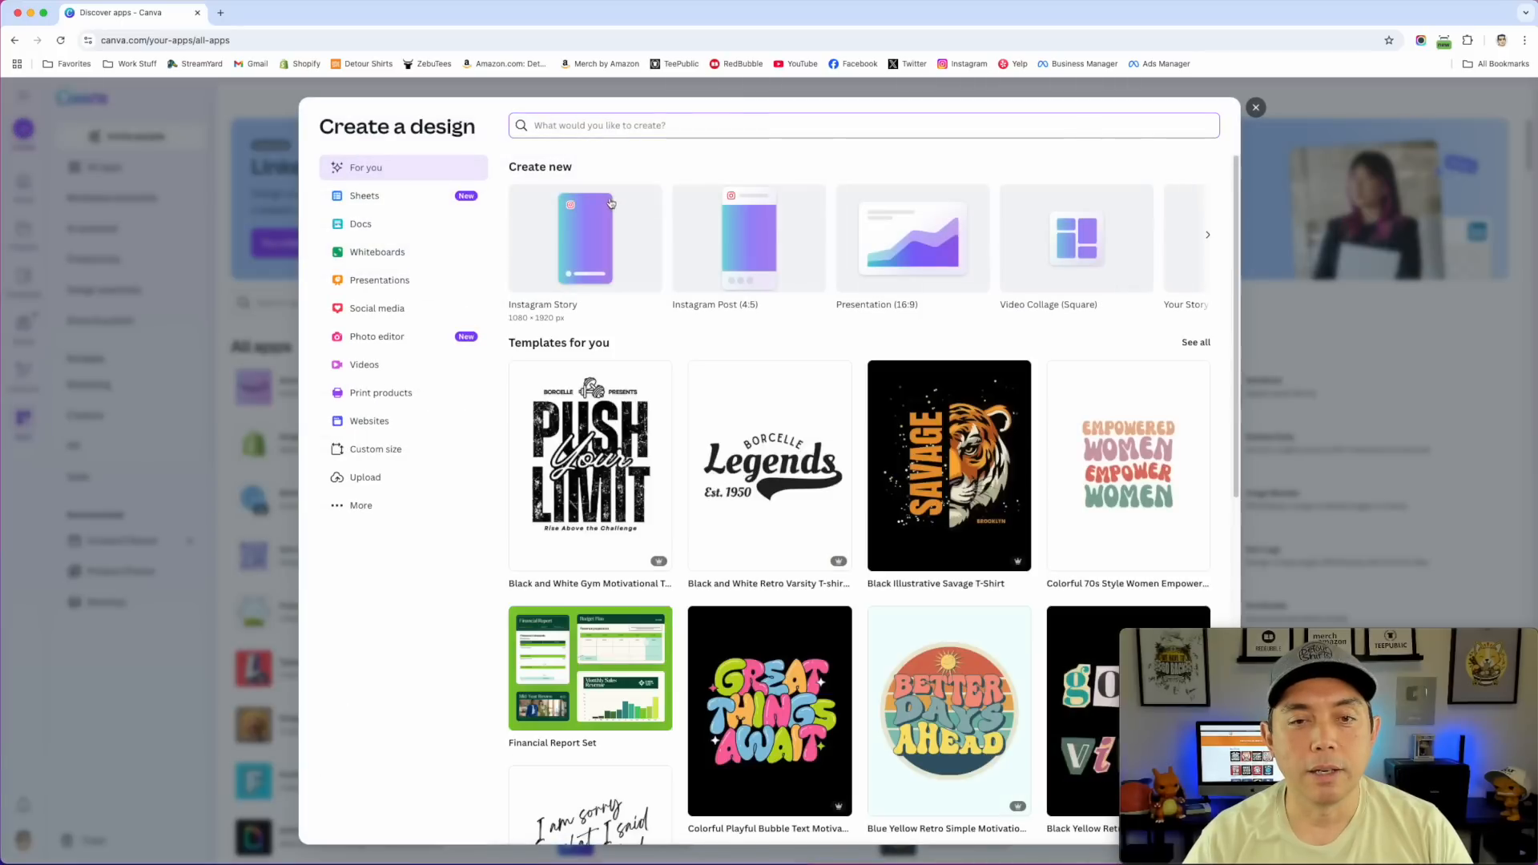
click(371, 451)
click(566, 247)
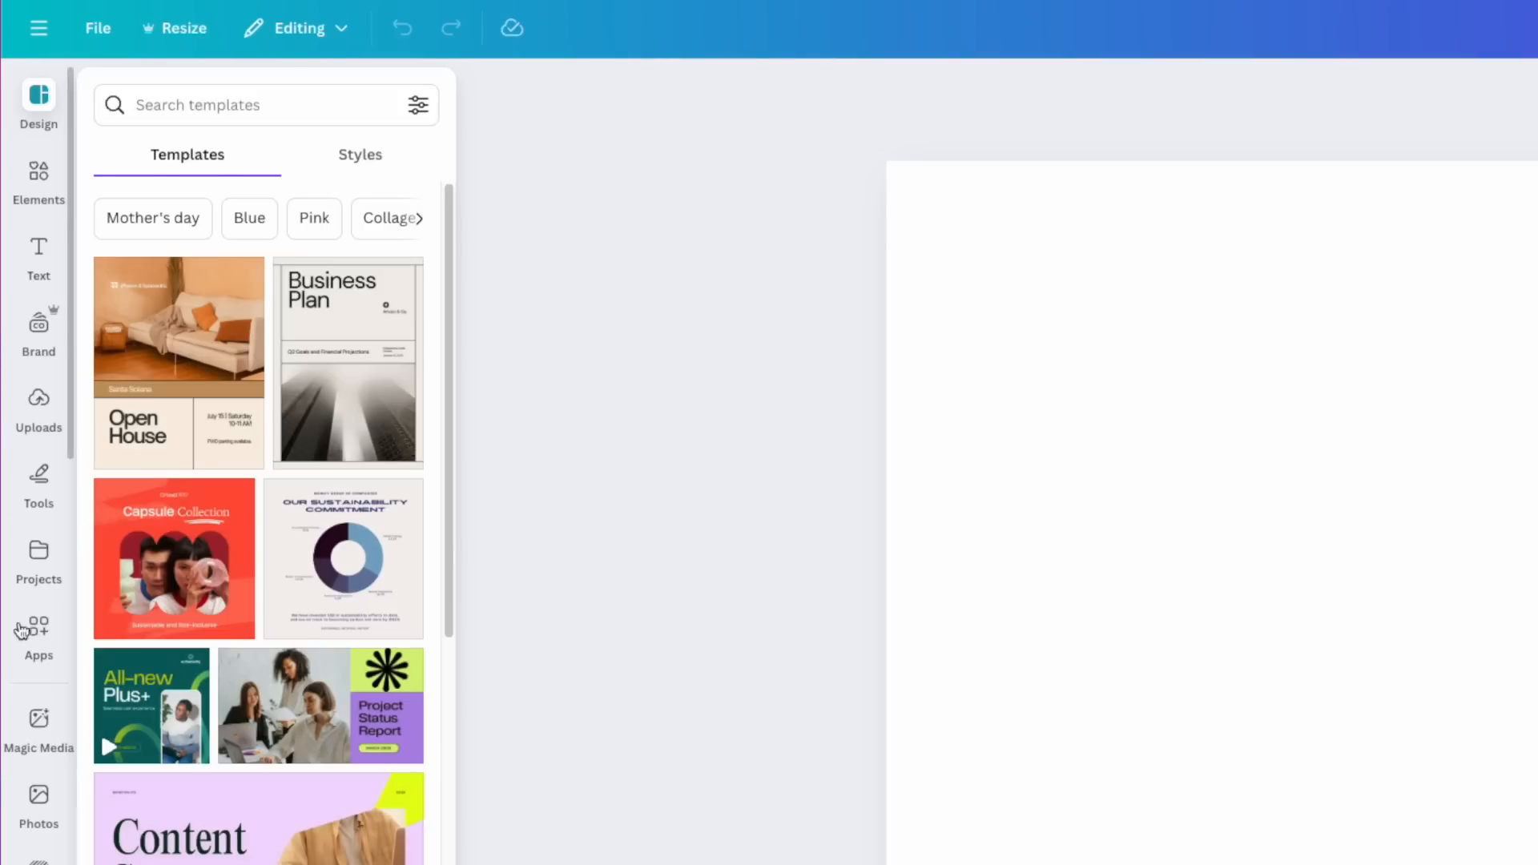
Search the available apps for "typewarp" and open the Type Warp app
click(39, 631)
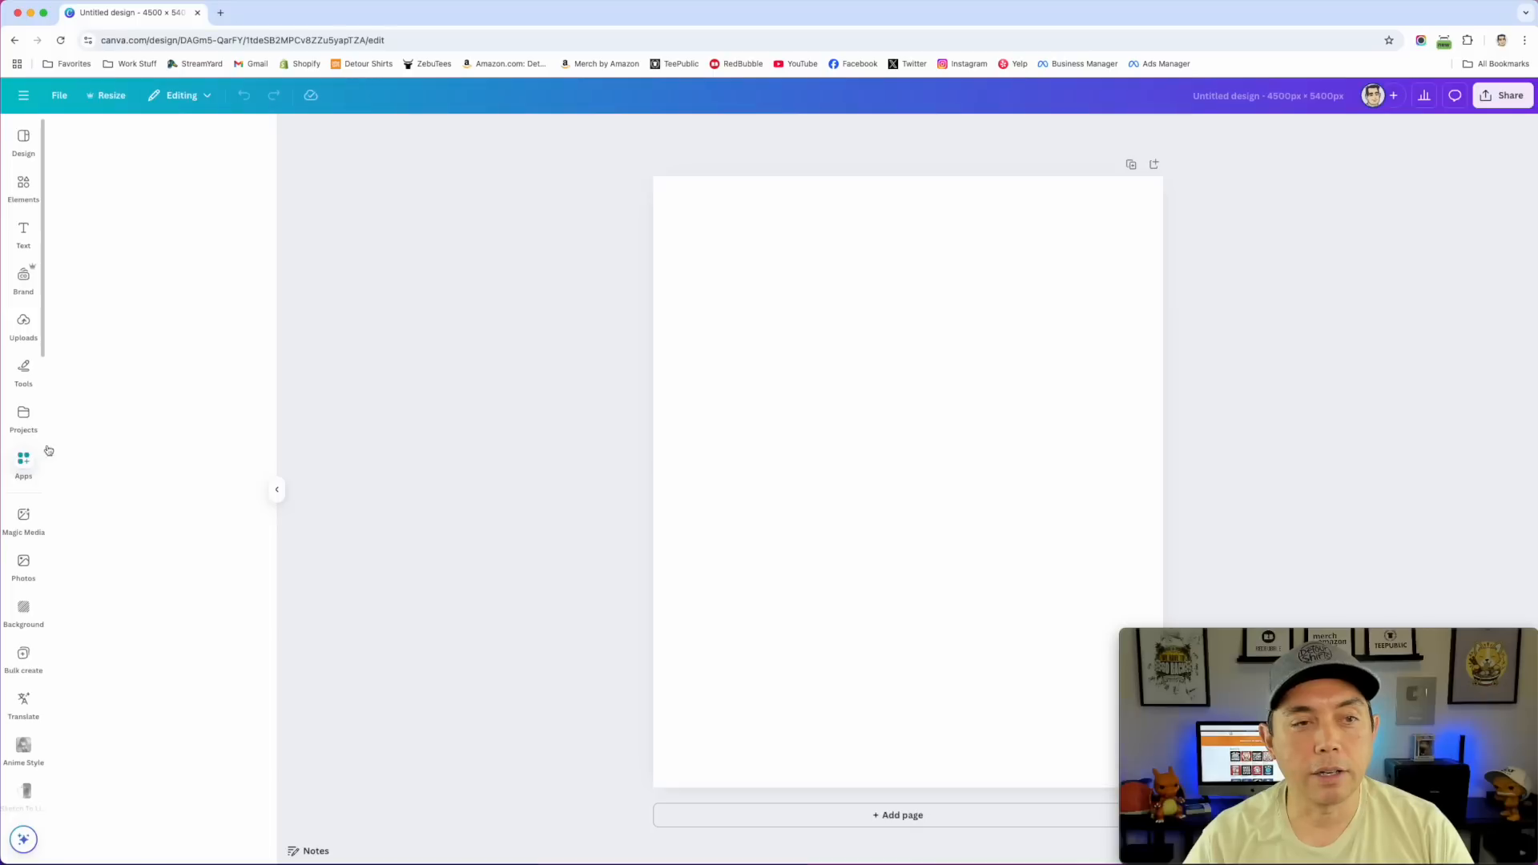
click(117, 137)
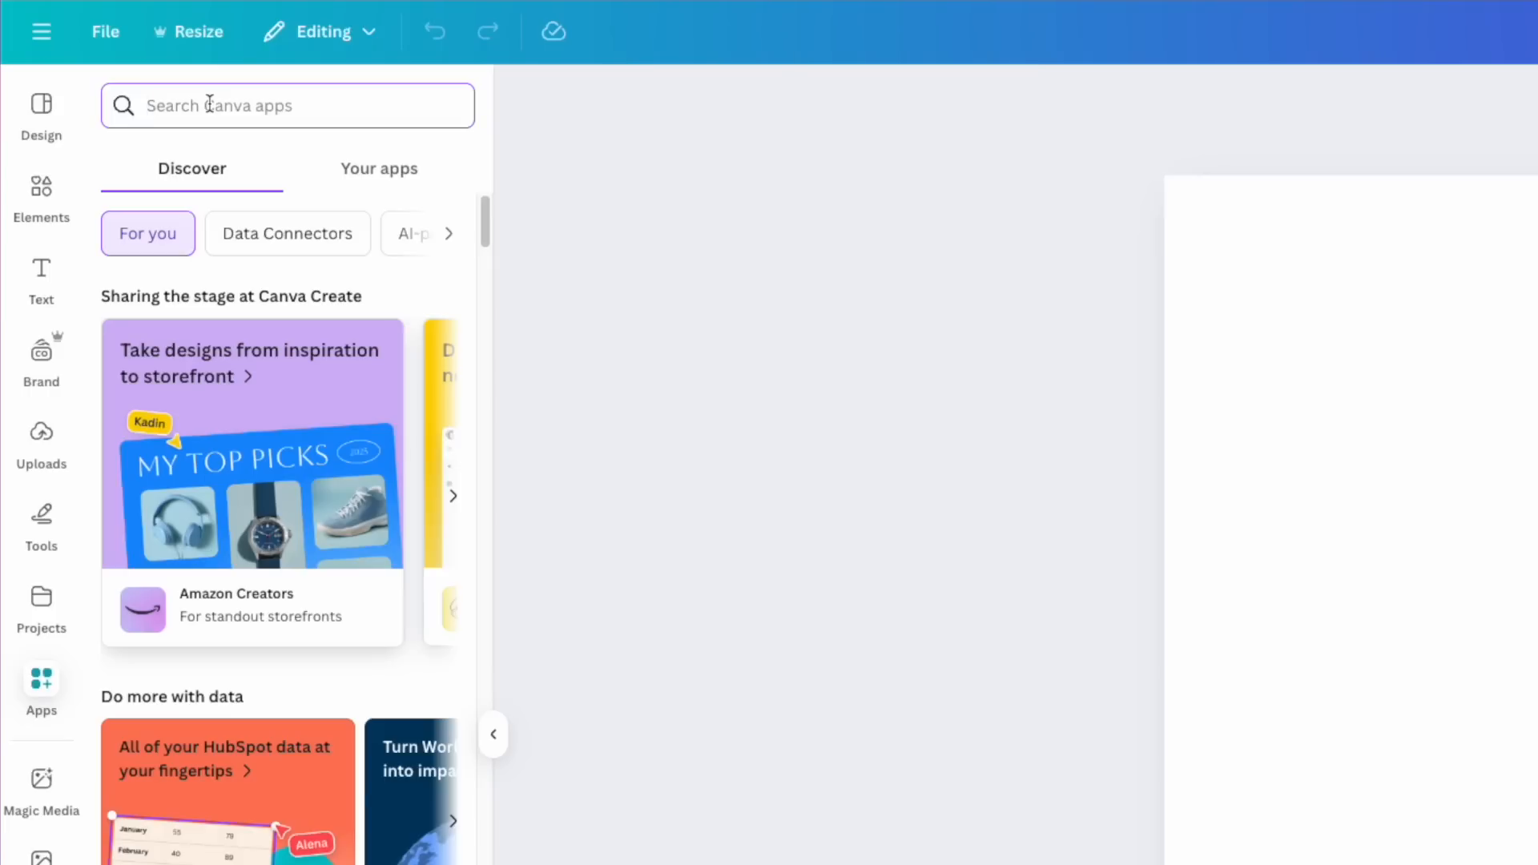
text(type)
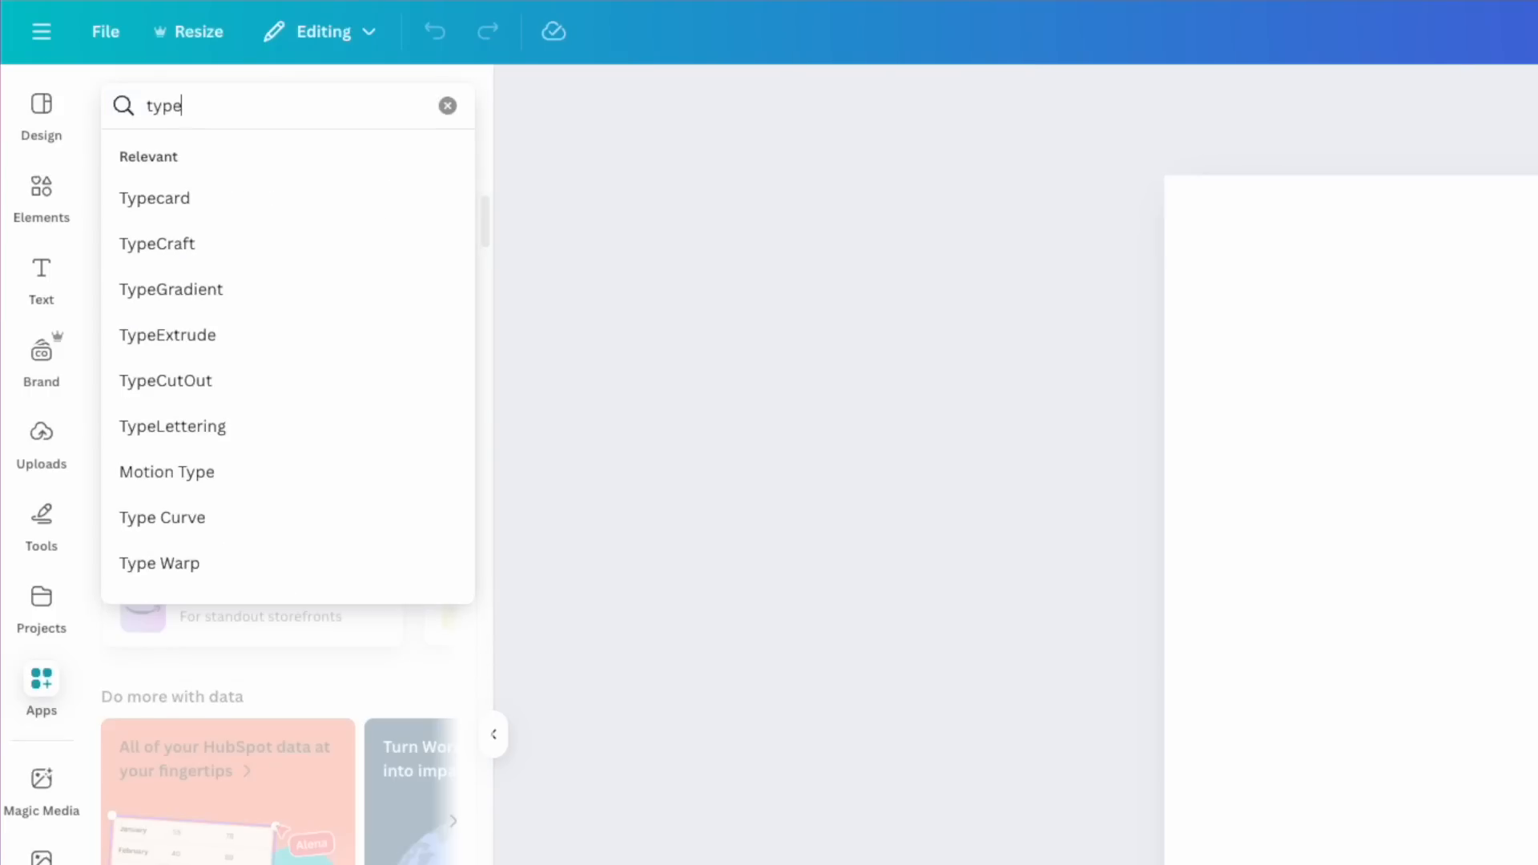
text(warp)
key(Return)
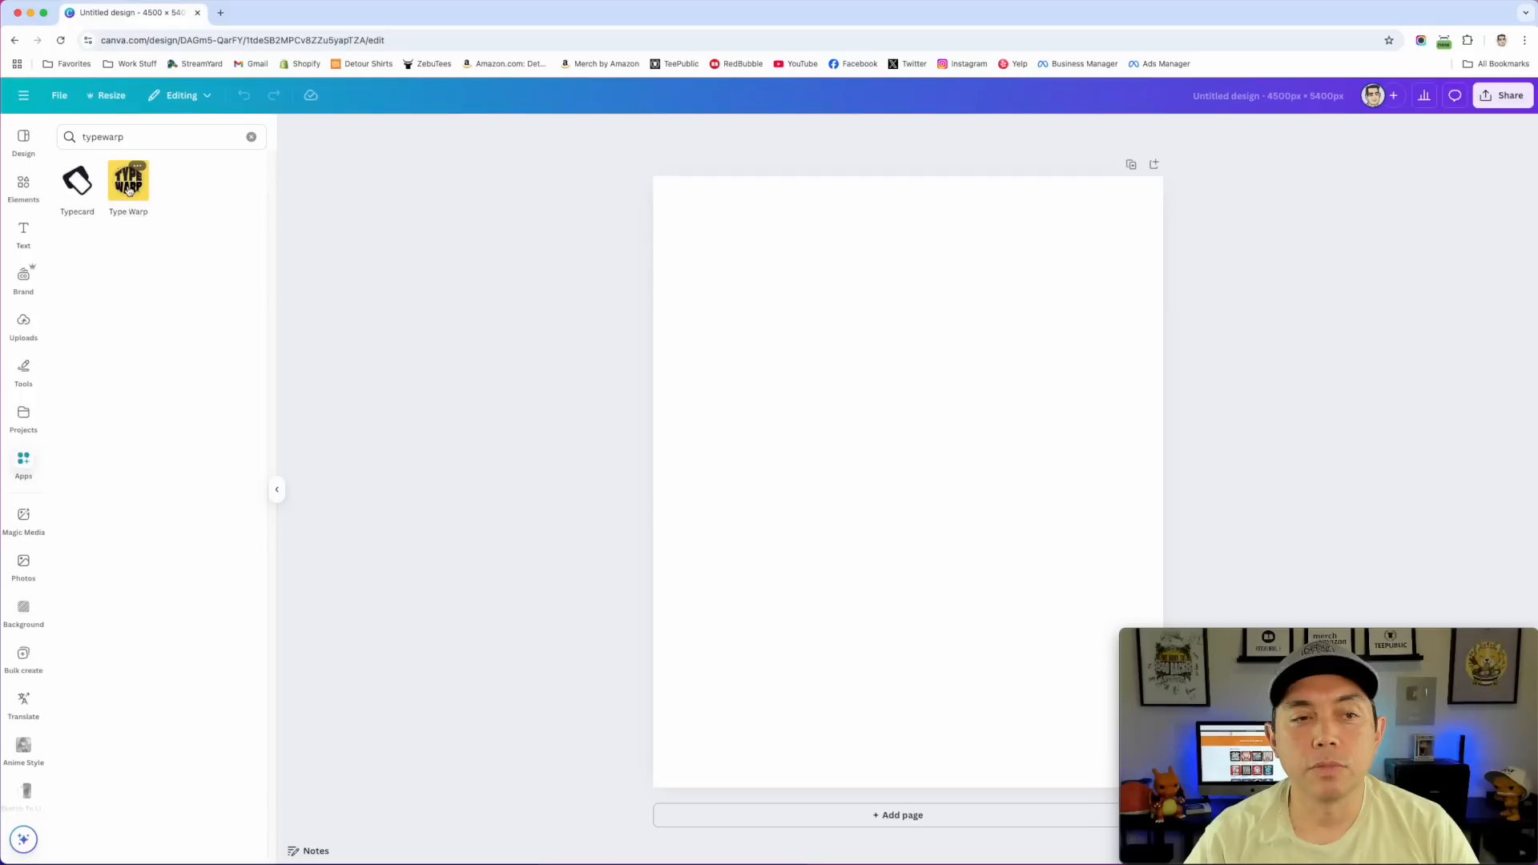
click(129, 191)
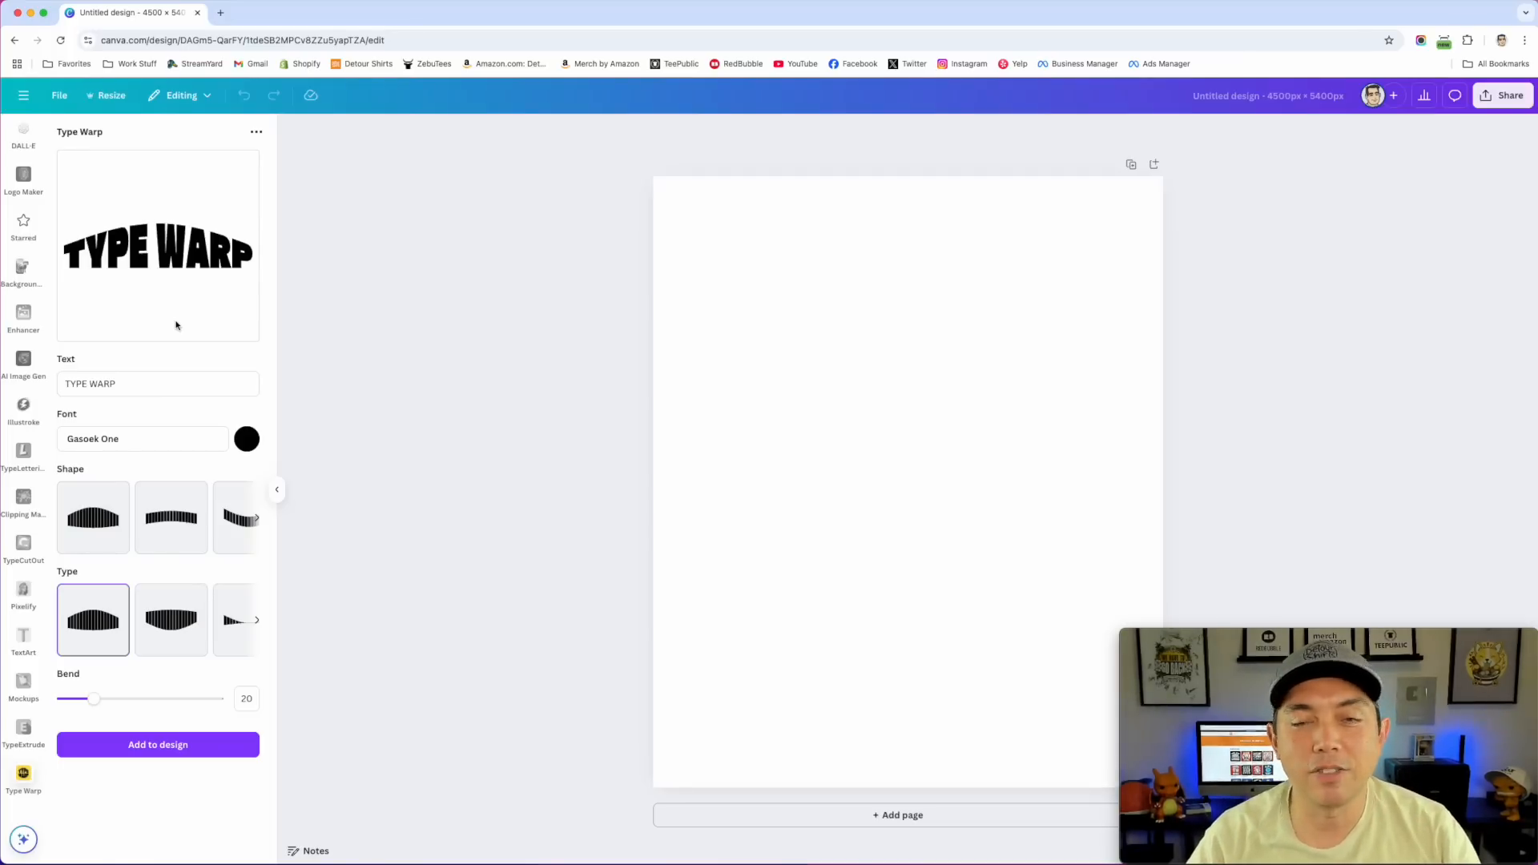
Replace the sample text in Type Warp with CALIFORNIA
drag(127, 383, 14, 372)
text(C)
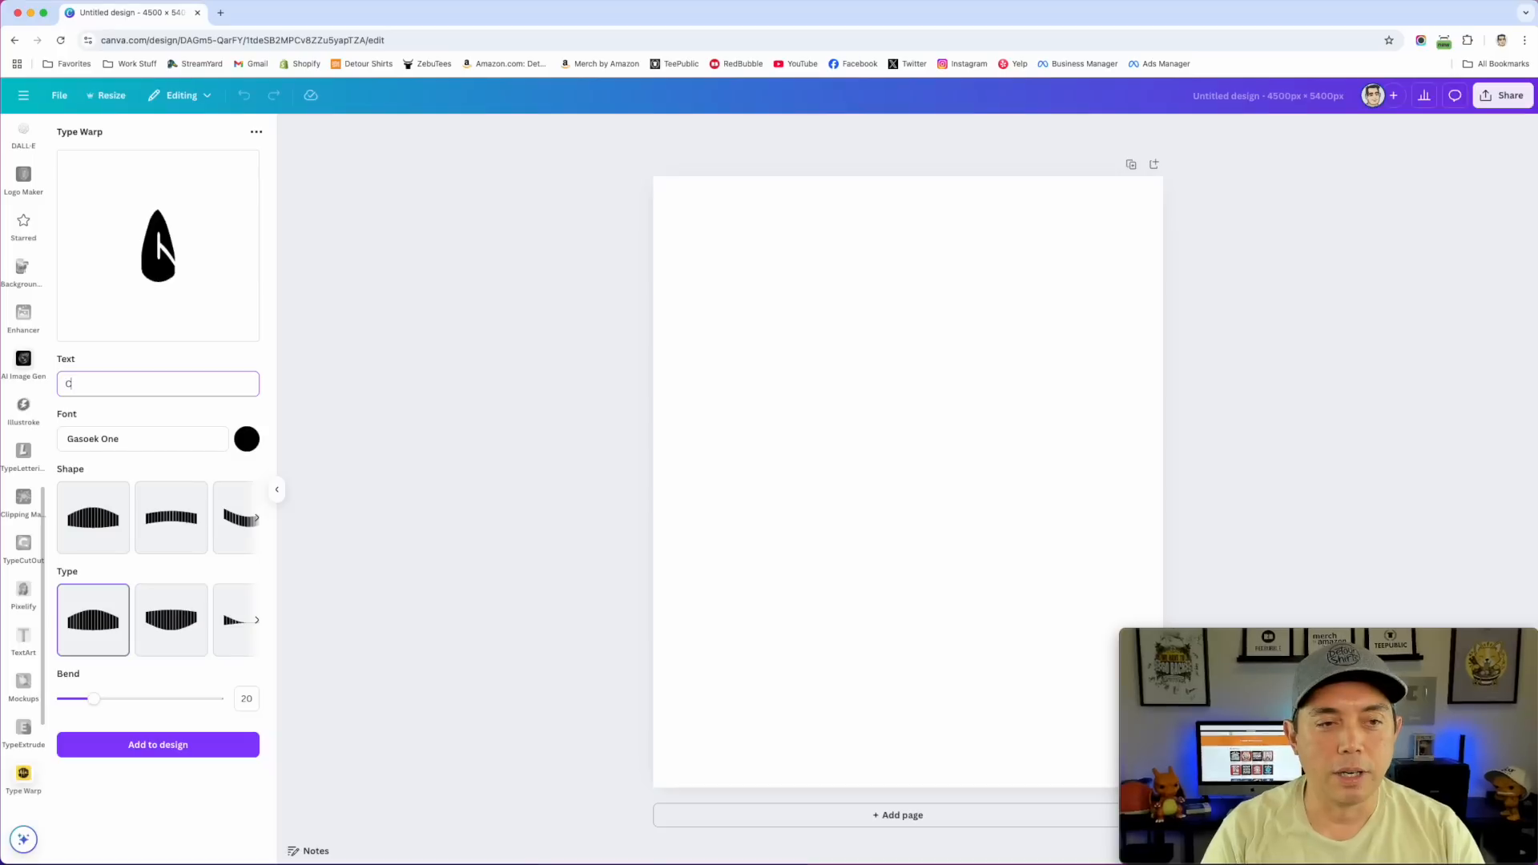
text(ALIFORNIA)
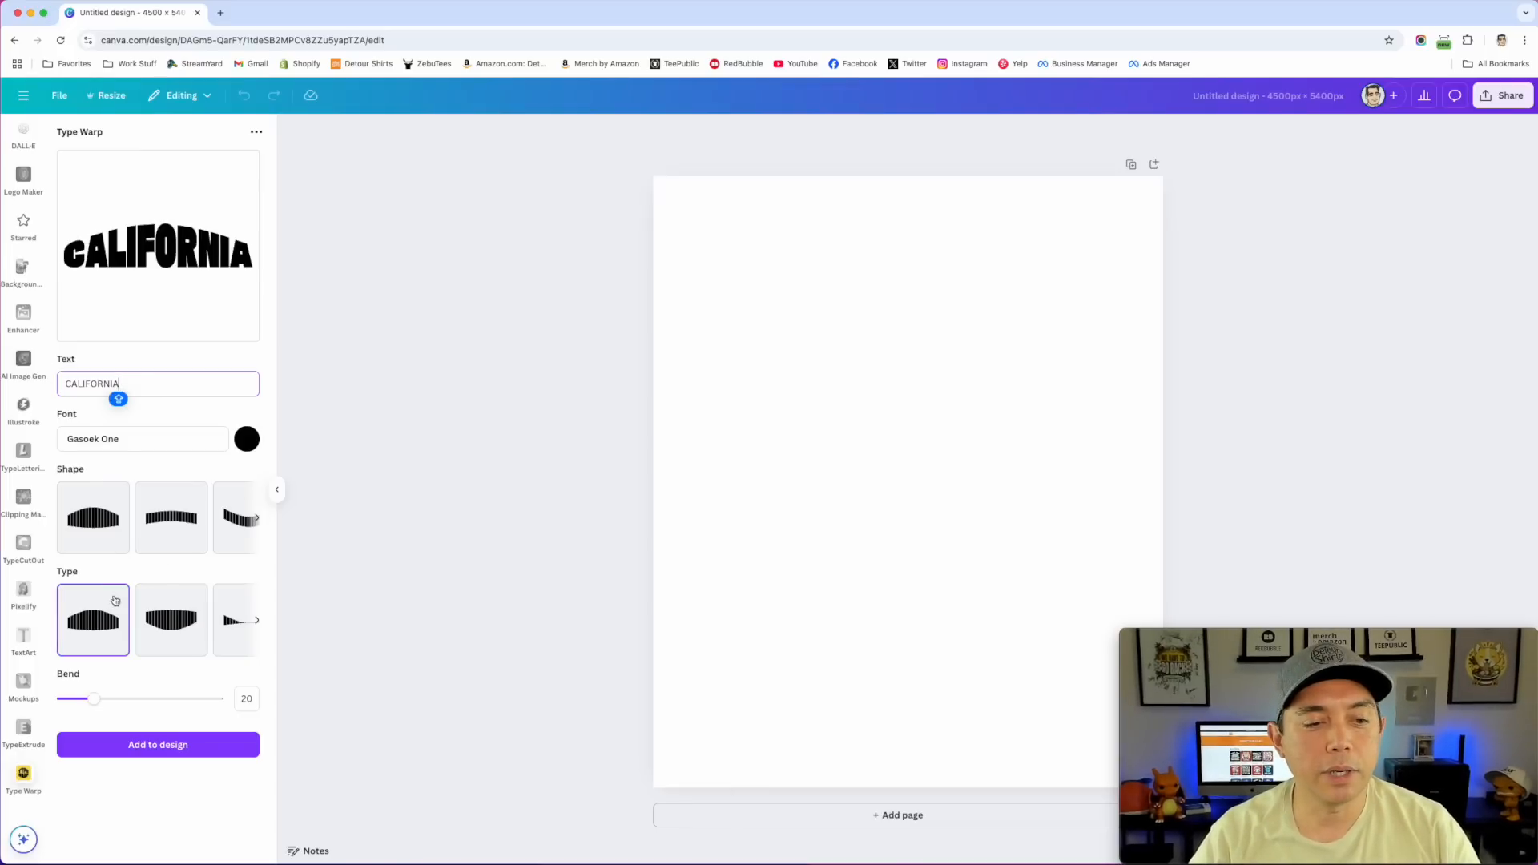
Try the second and third warp types on the CALIFORNIA text and reduce the bend to 0
click(180, 623)
click(239, 617)
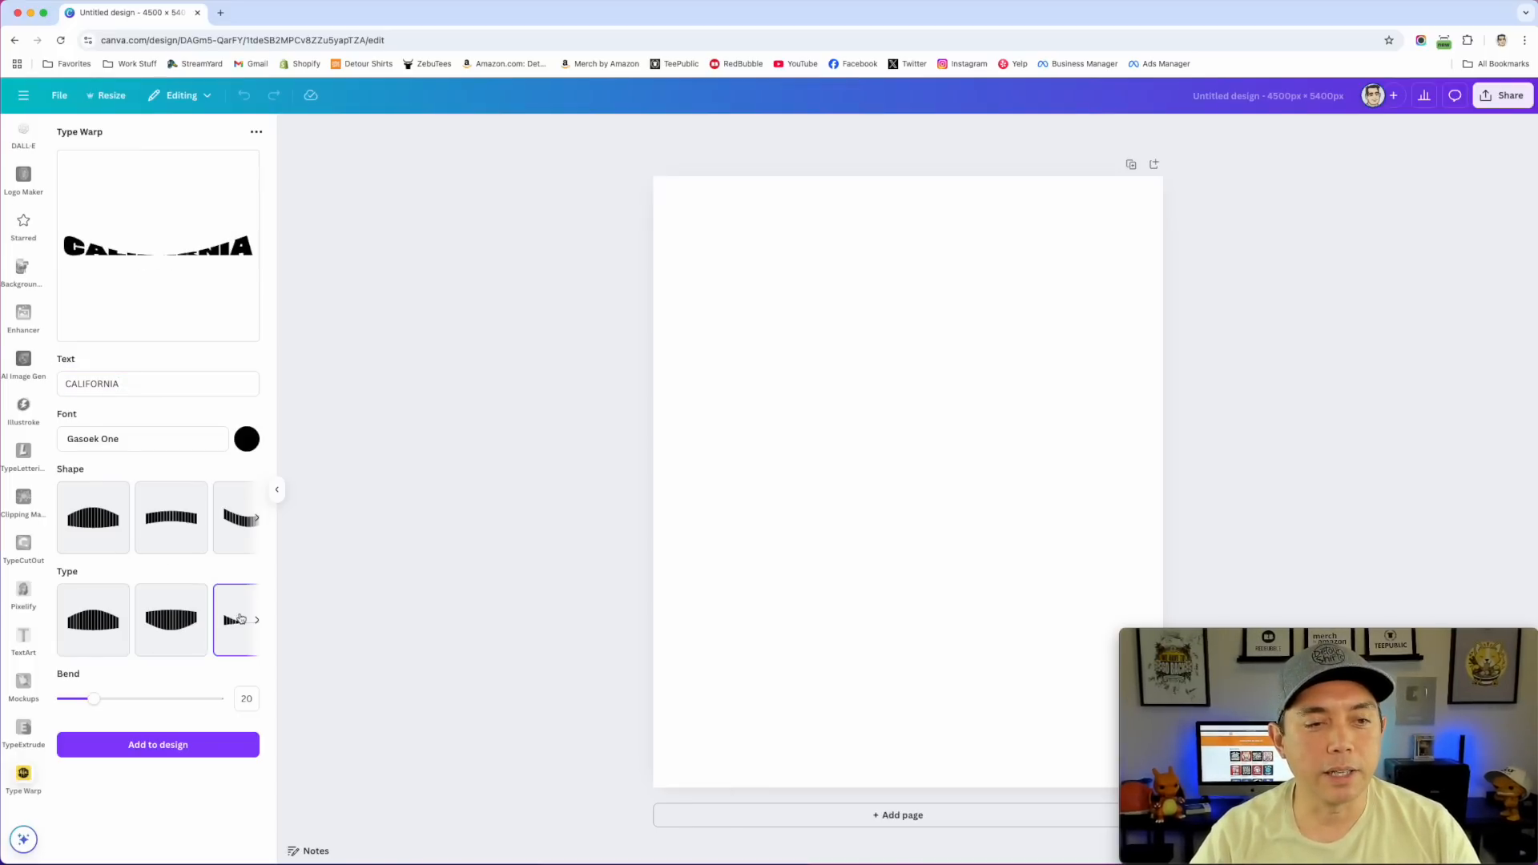
drag(93, 702, 55, 684)
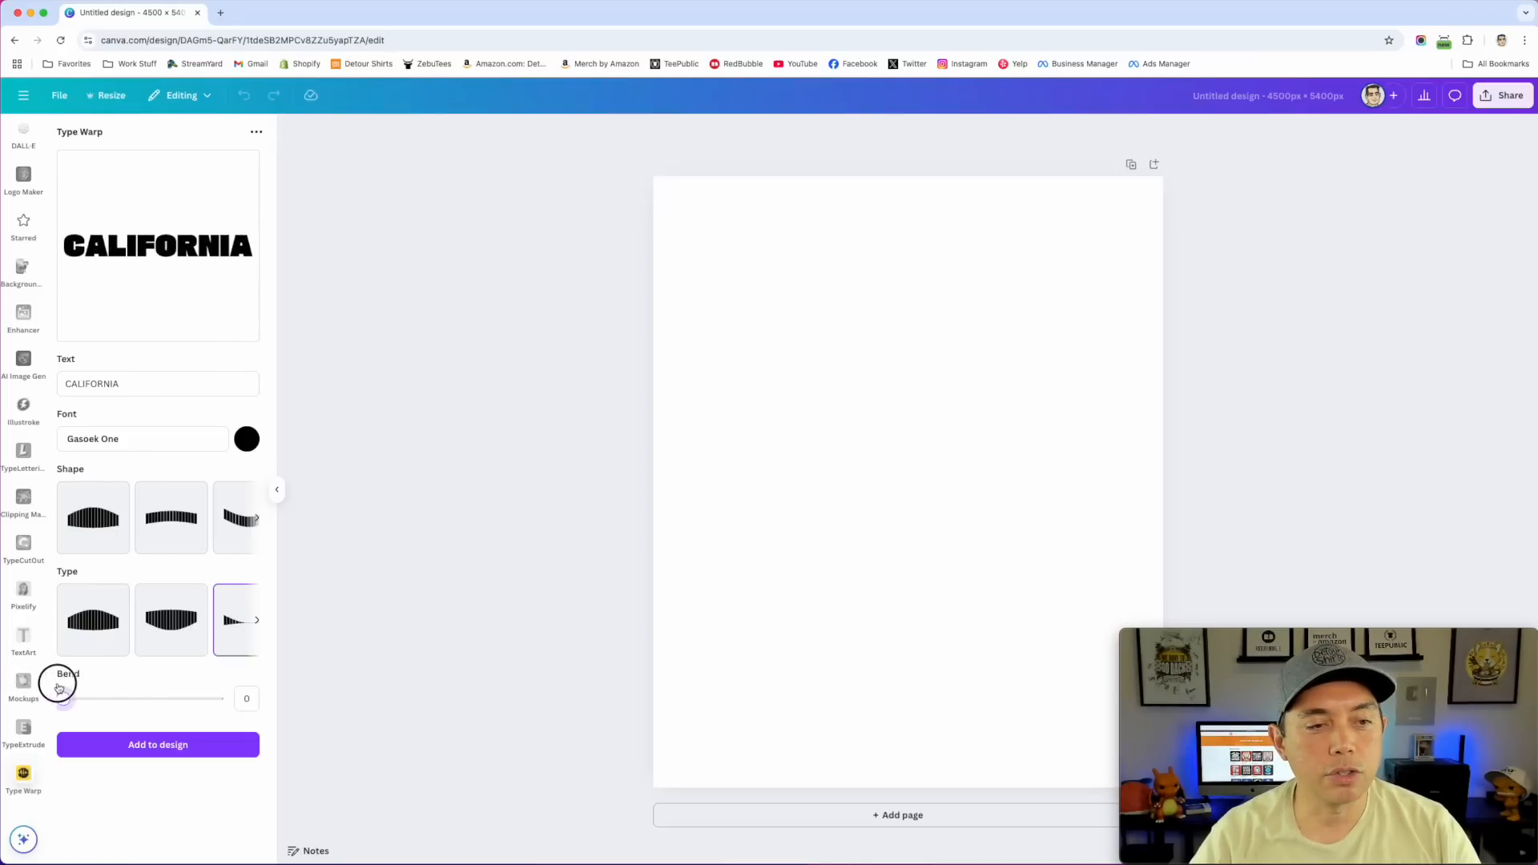
Browse the available fonts and apply Alumni Sans Collegiate One to the CALIFORNIA text
click(214, 446)
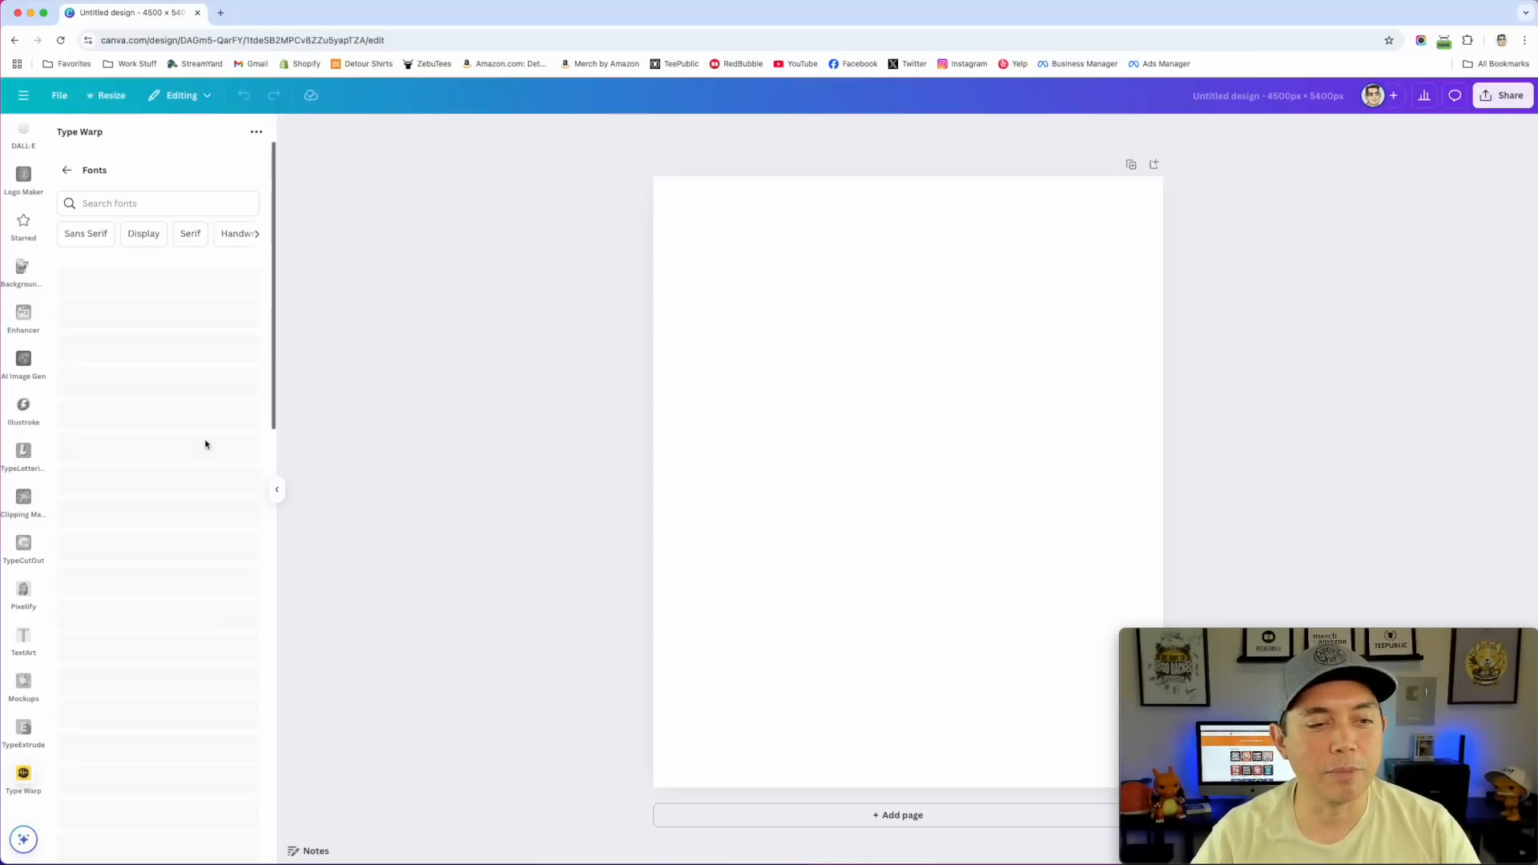
scroll(181, 440, down, 2)
scroll(175, 488, down, 10)
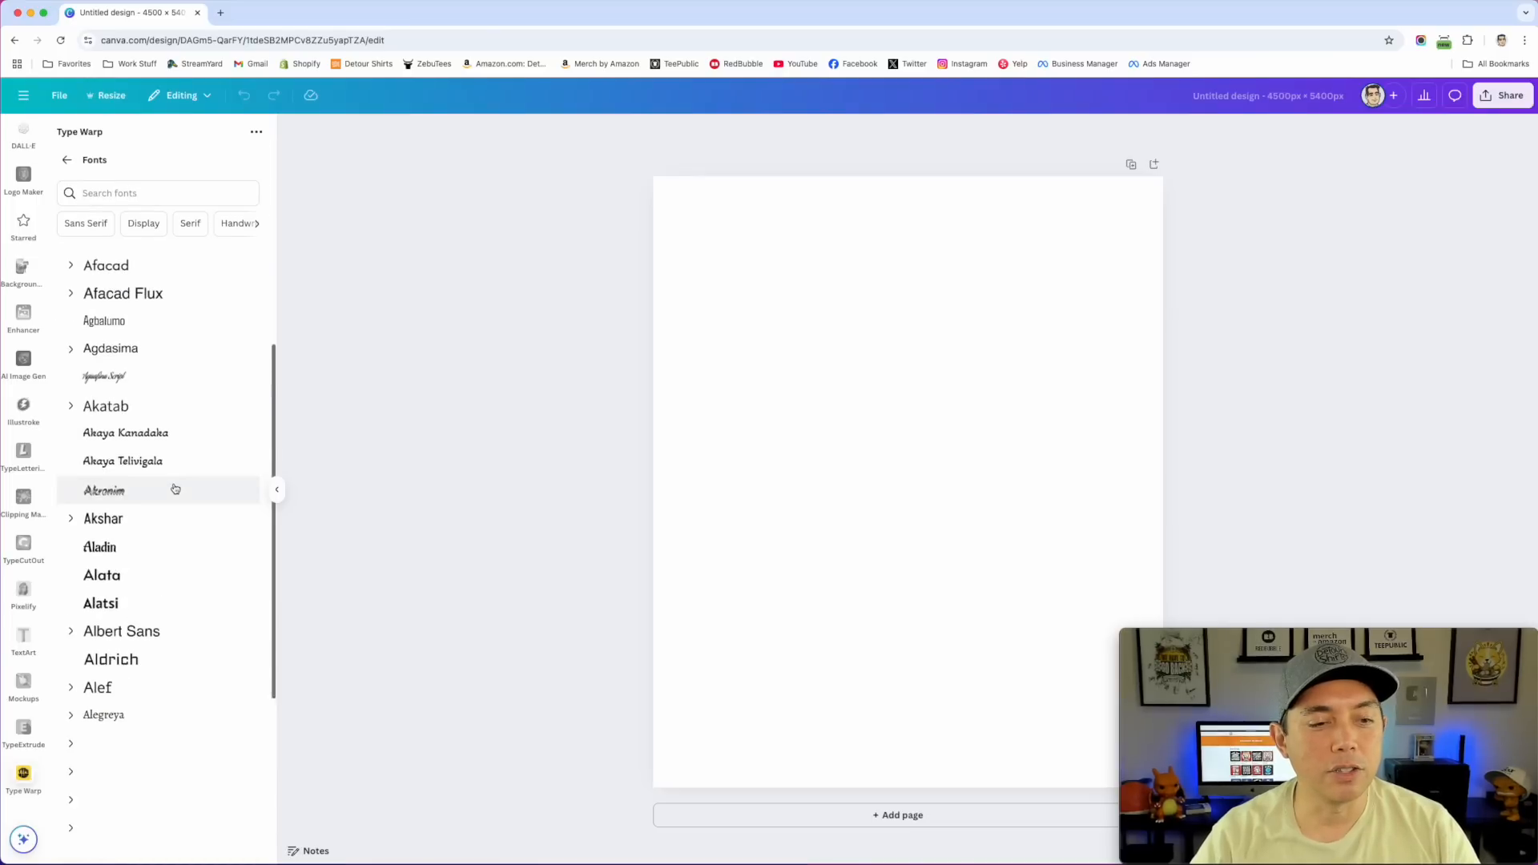
scroll(174, 488, down, 1)
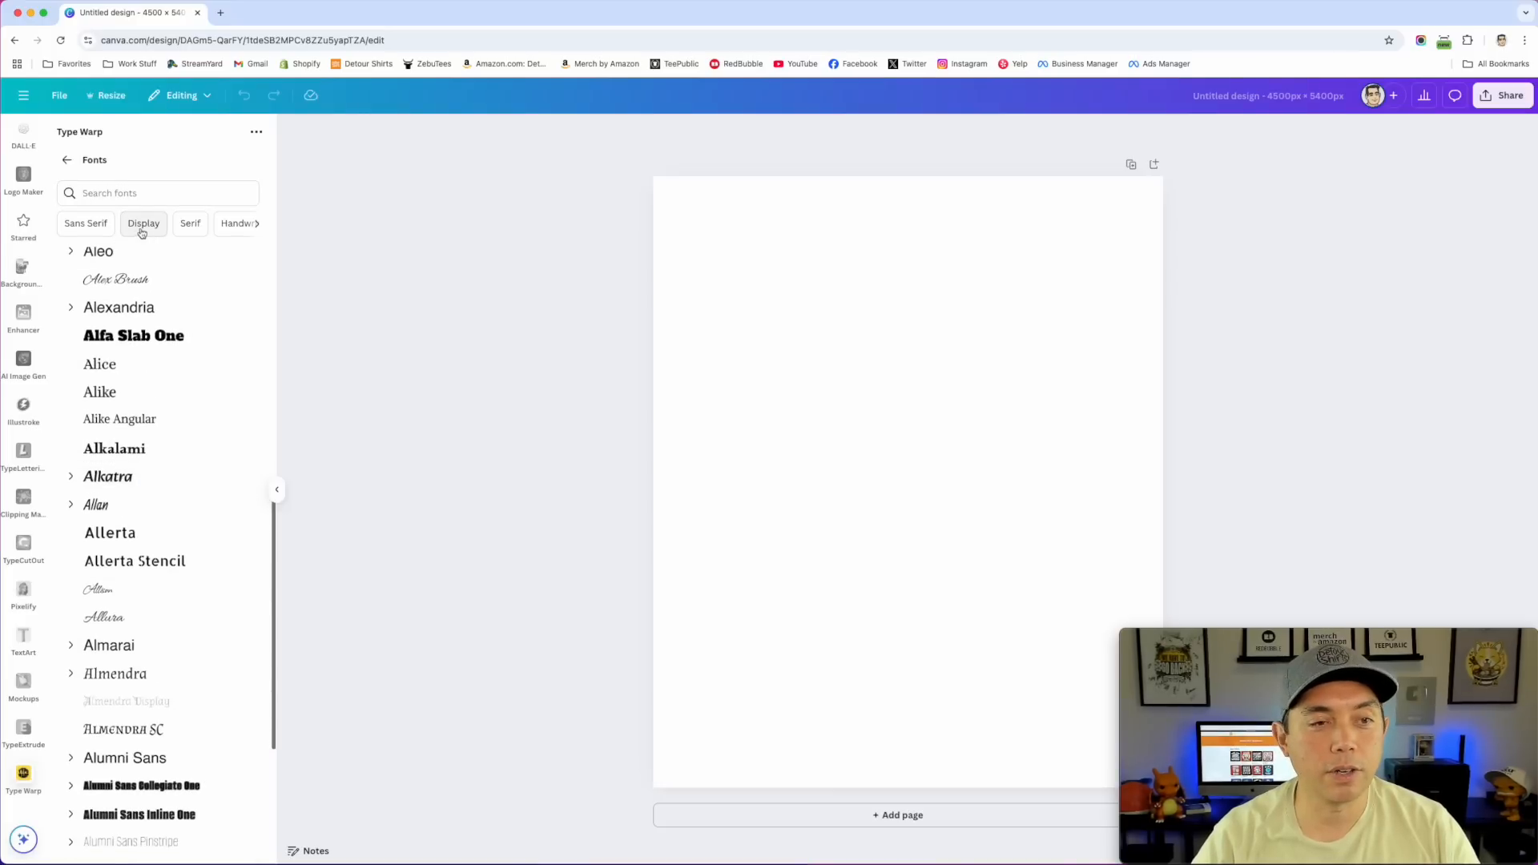
scroll(162, 481, down, 3)
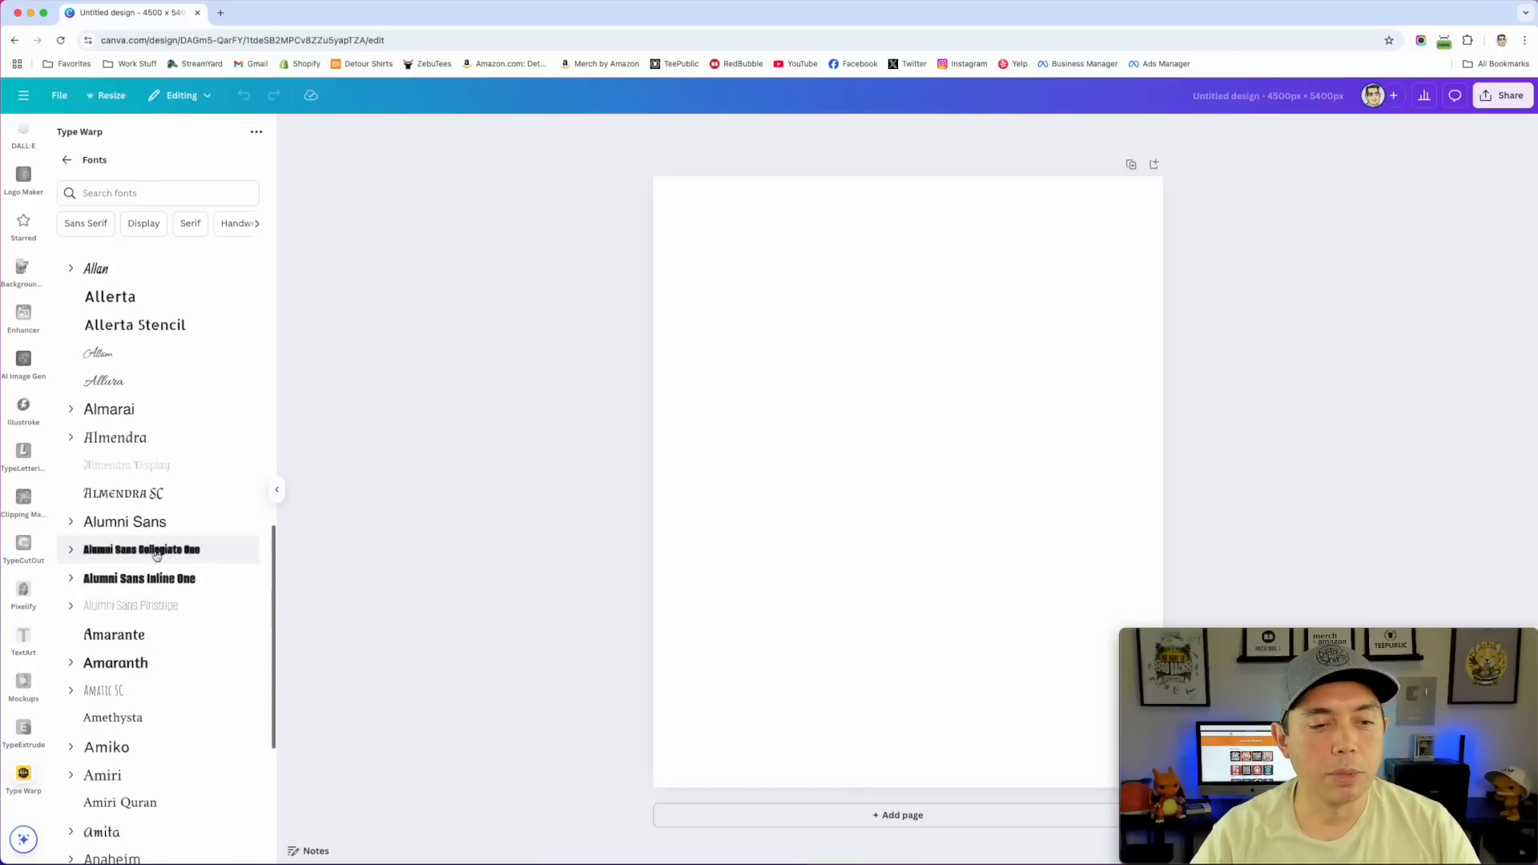
click(164, 544)
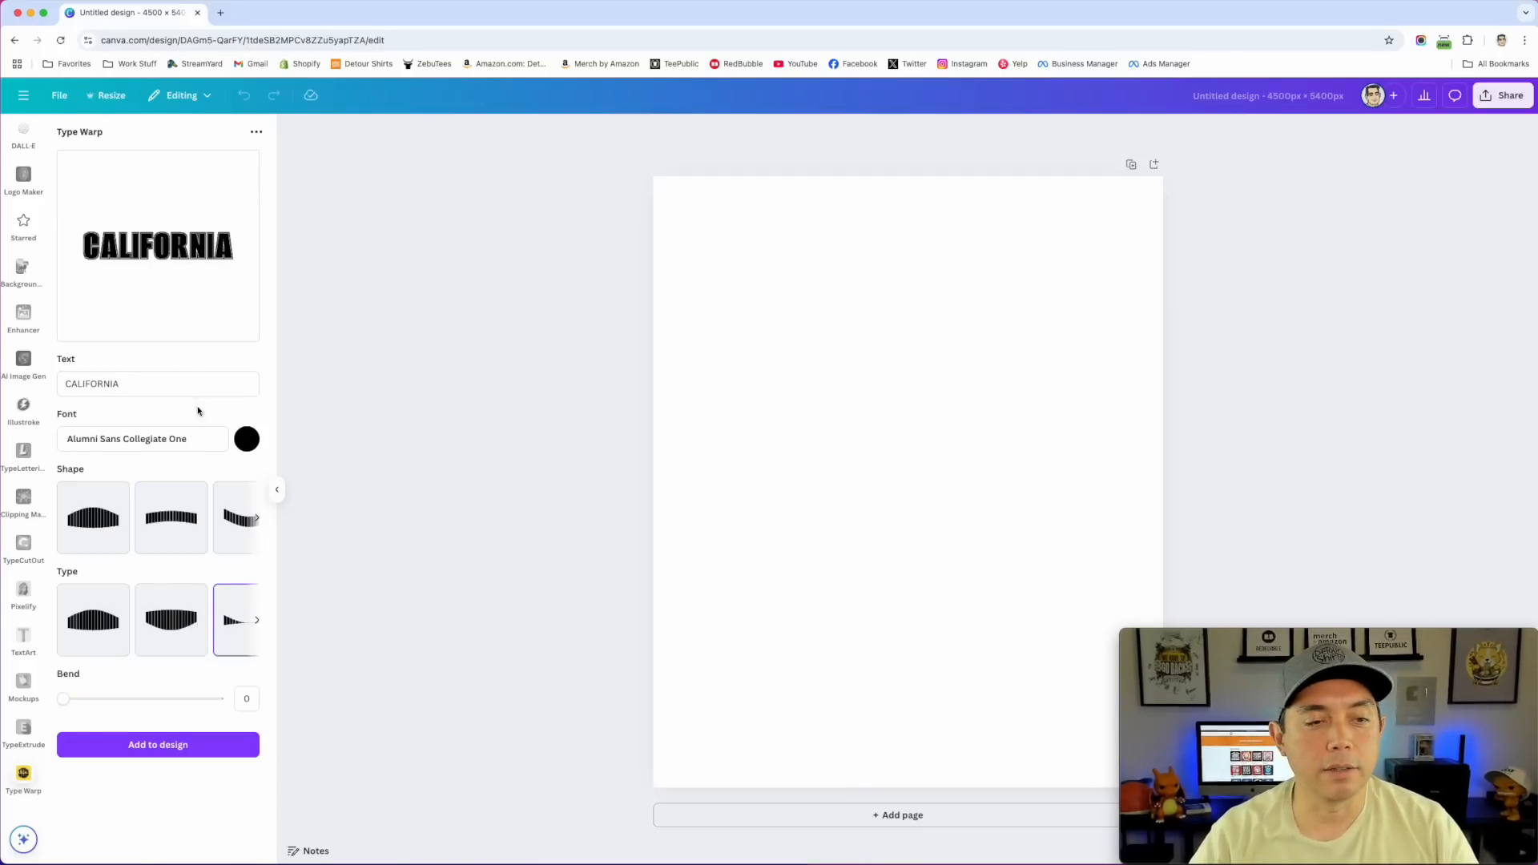
Change the CALIFORNIA text color to red from the default solid colors
click(244, 440)
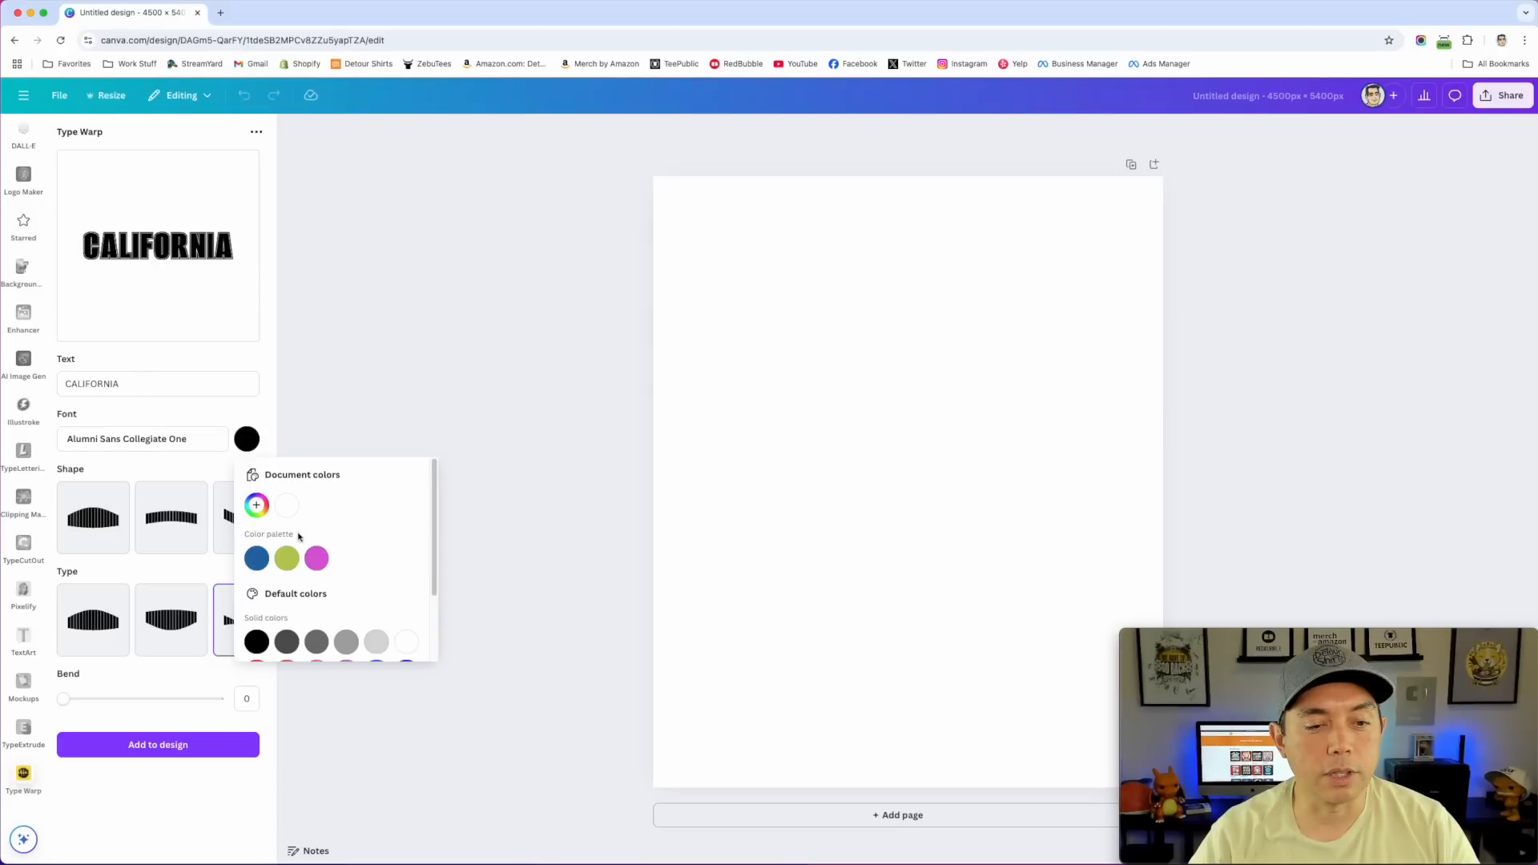
scroll(308, 535, down, 2)
click(257, 577)
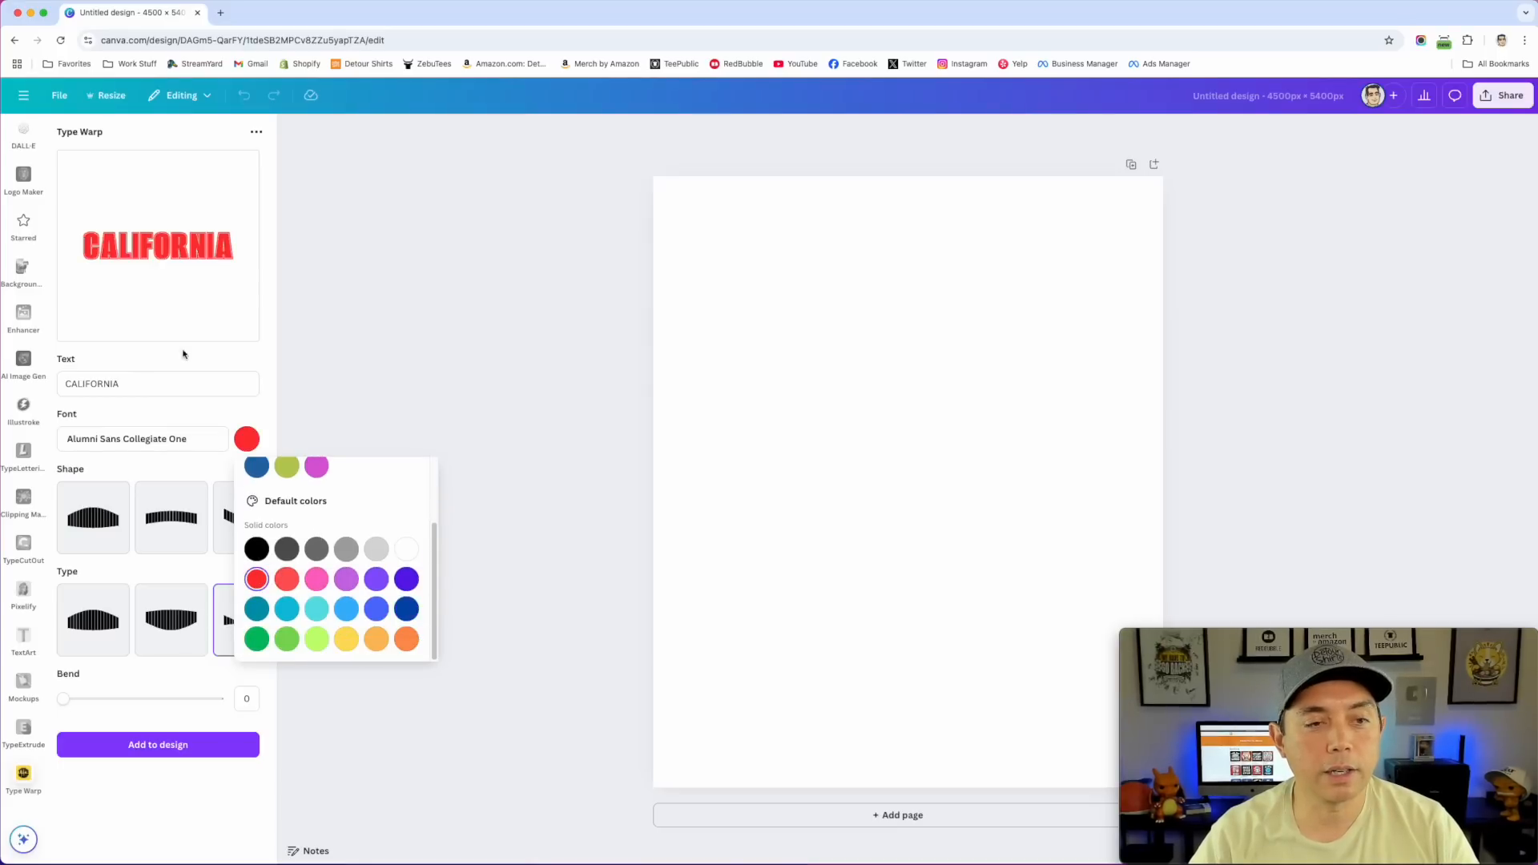
click(196, 323)
Try the bulging, upward-arched and downward-curved warp shapes on the CALIFORNIA text
click(93, 523)
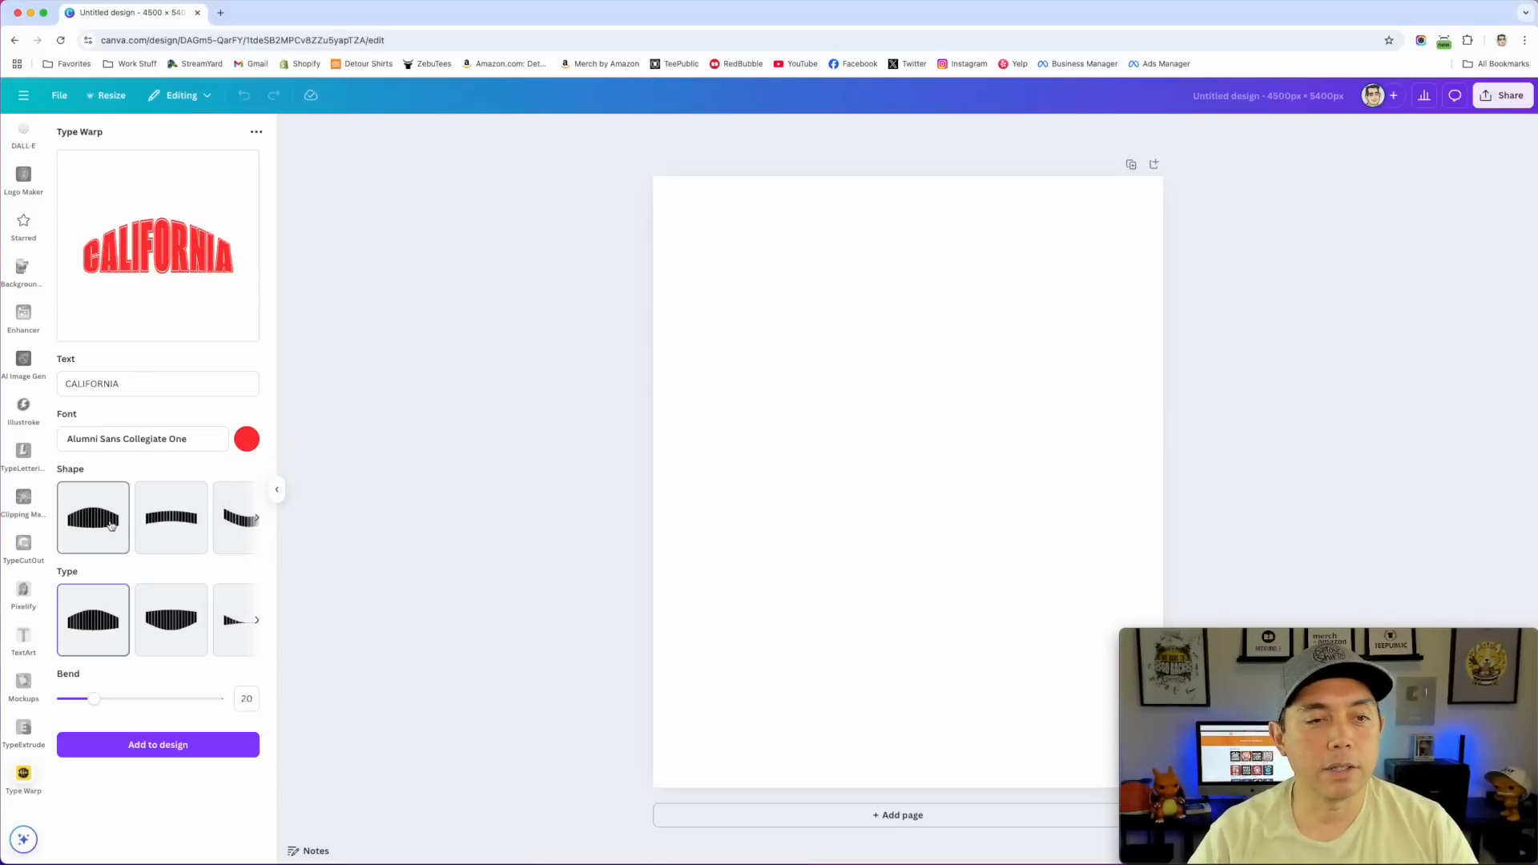
click(181, 519)
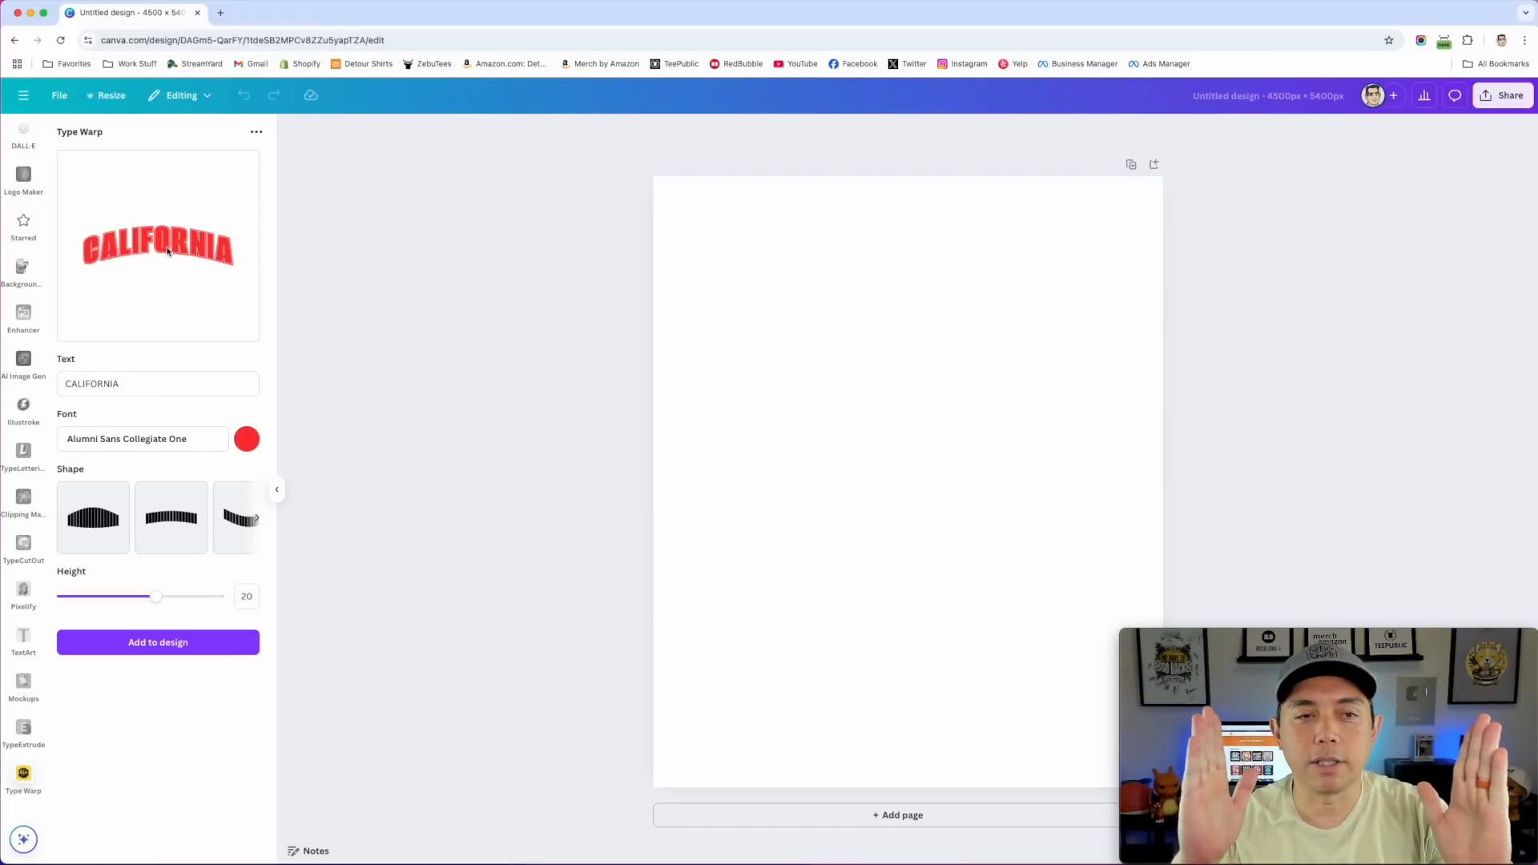
click(258, 519)
click(234, 522)
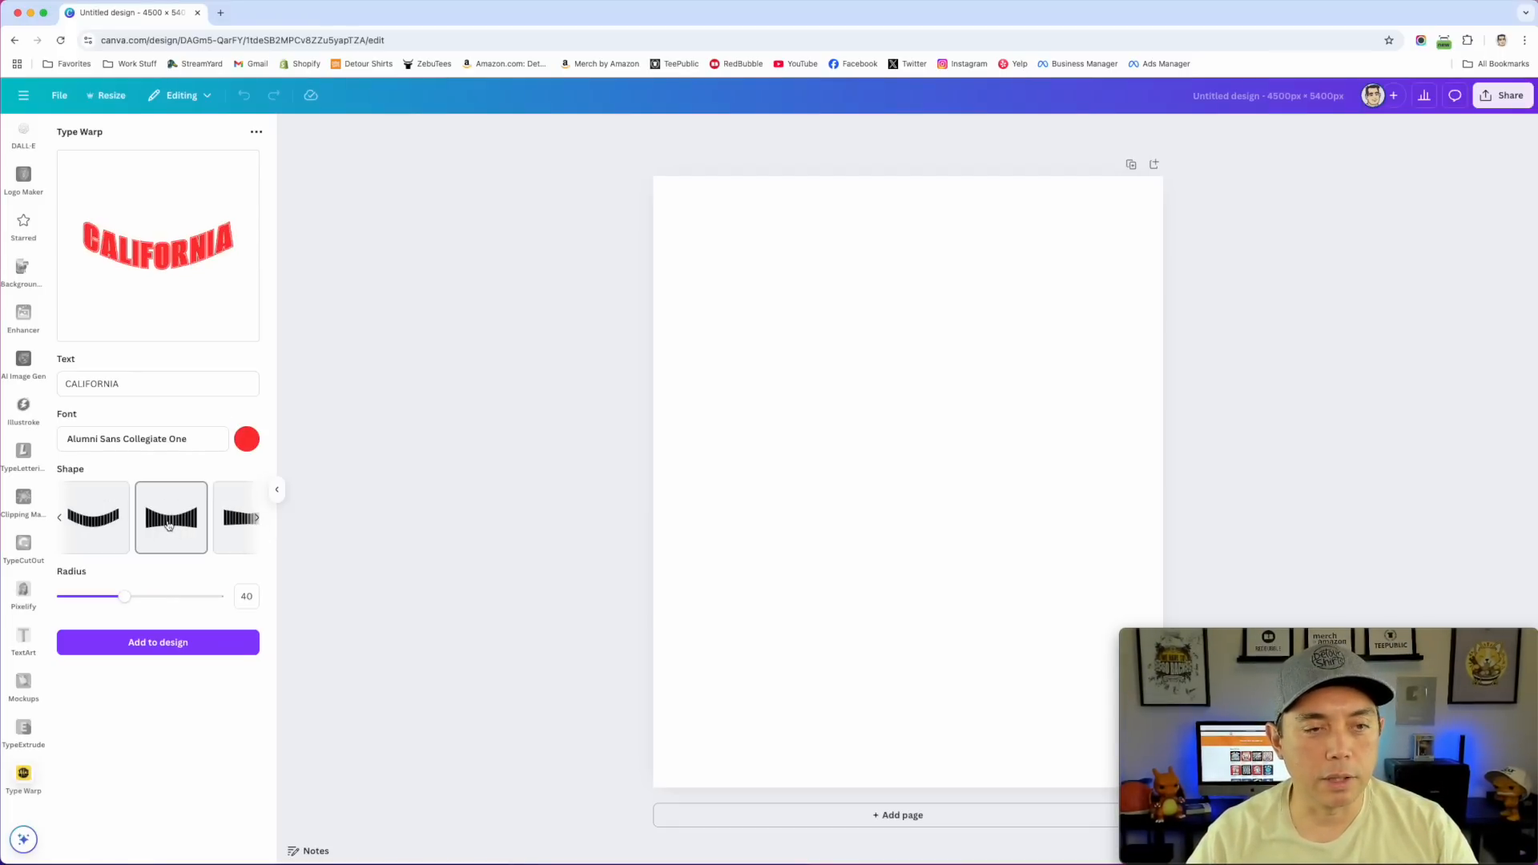
Try further warp shapes on the text, including the rising and wavy ones, setting the wave's curve to 46
click(237, 522)
click(257, 519)
click(183, 521)
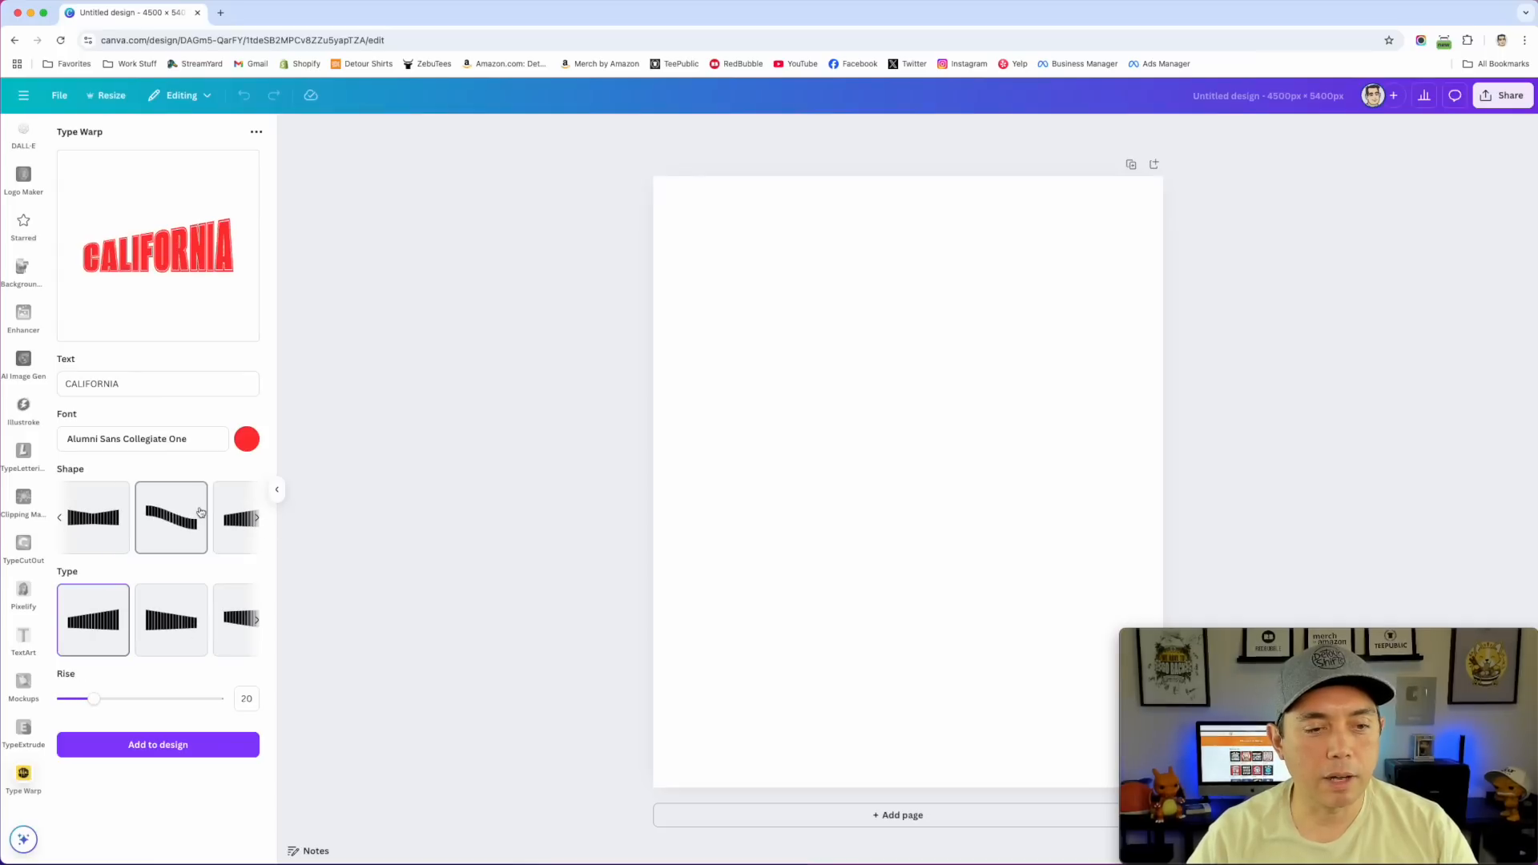
click(178, 524)
mouse_move(180, 597)
mouse_down()
mouse_move(82, 597)
mouse_move(175, 598)
mouse_up()
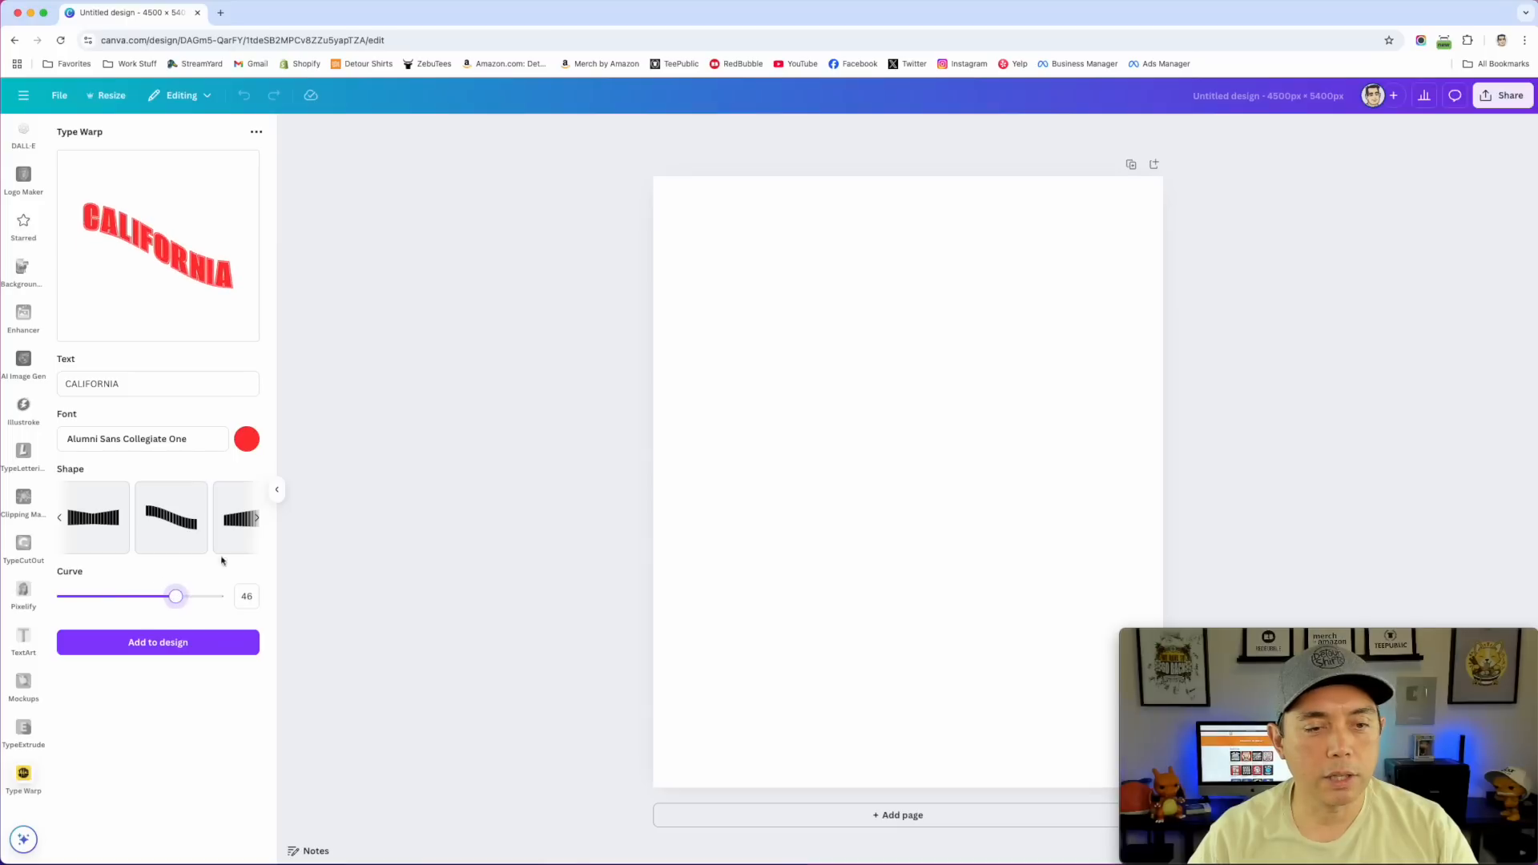
Apply the rising shape to the CALIFORNIA text, compare its types, and choose the third one with the slanted lower edge
click(235, 530)
click(161, 626)
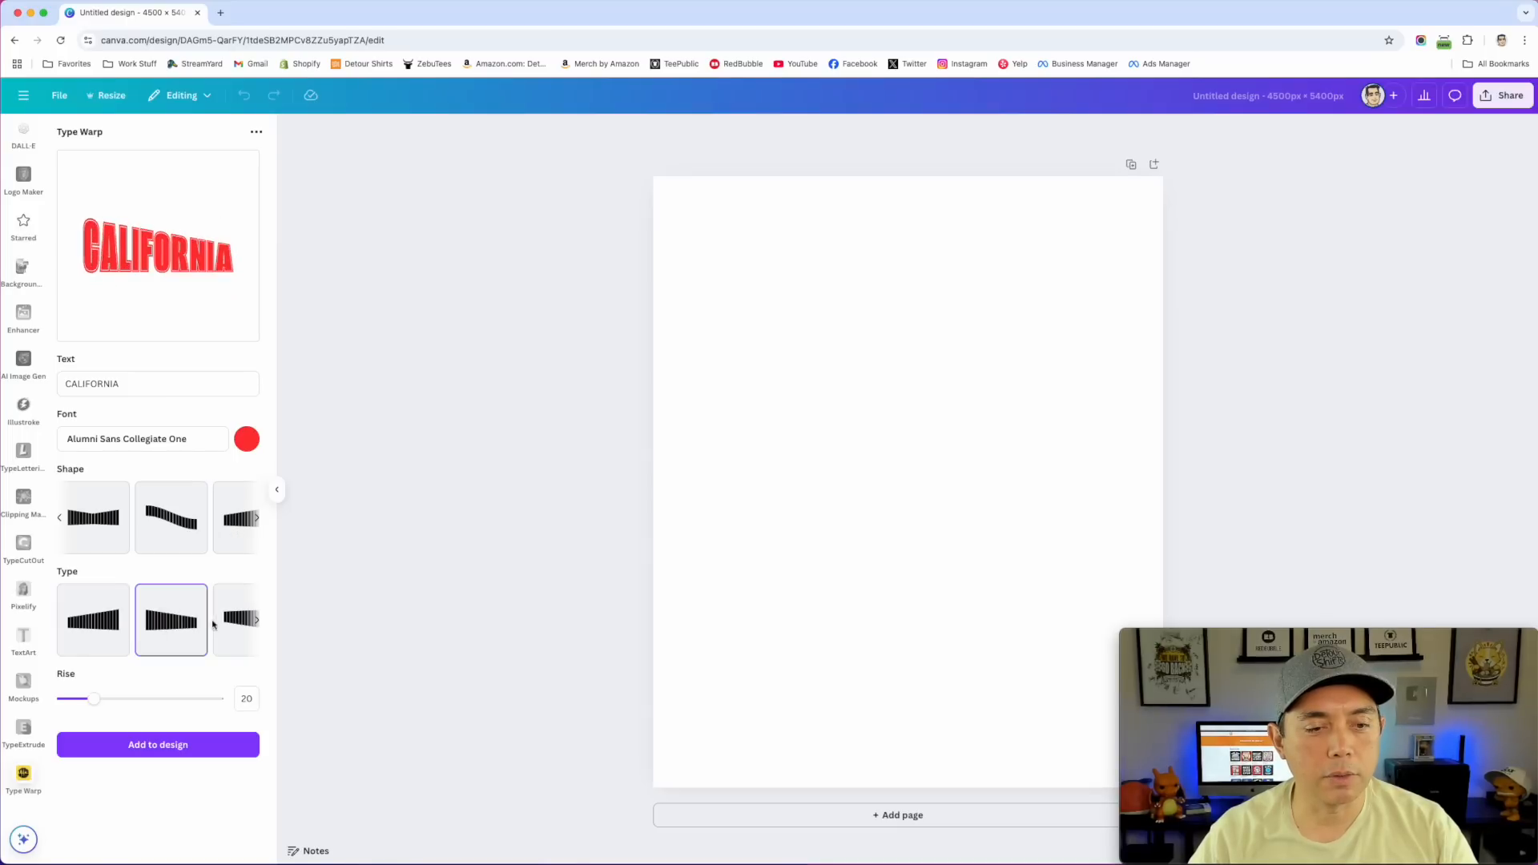
click(226, 622)
click(100, 623)
click(161, 619)
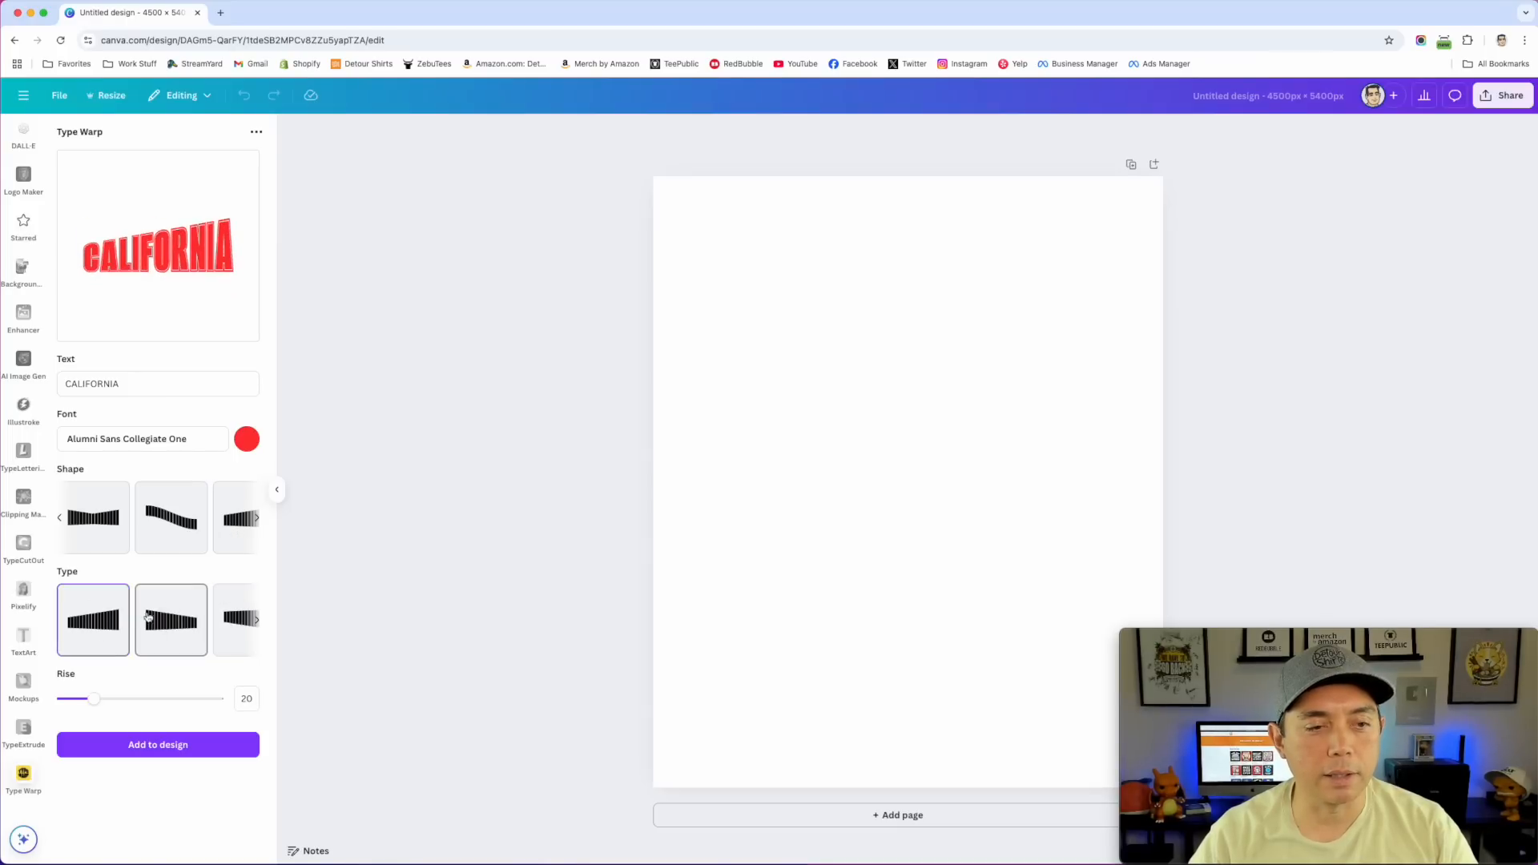
click(241, 622)
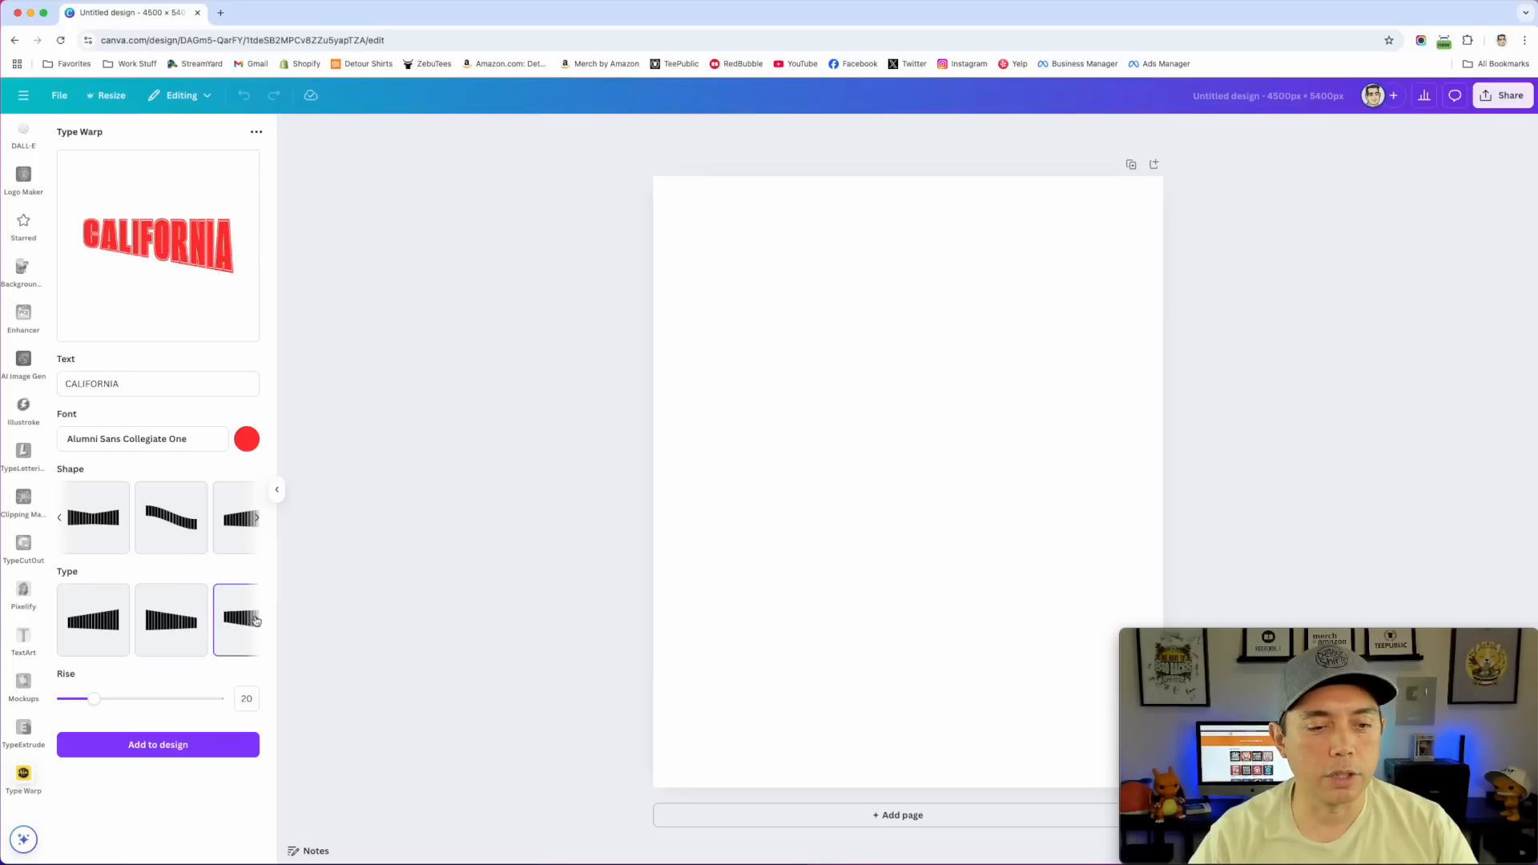
Try the wave shape's second type on the CALIFORNIA text, with Waves at 35 and Wave height at 35
click(256, 621)
click(244, 618)
click(256, 517)
click(243, 521)
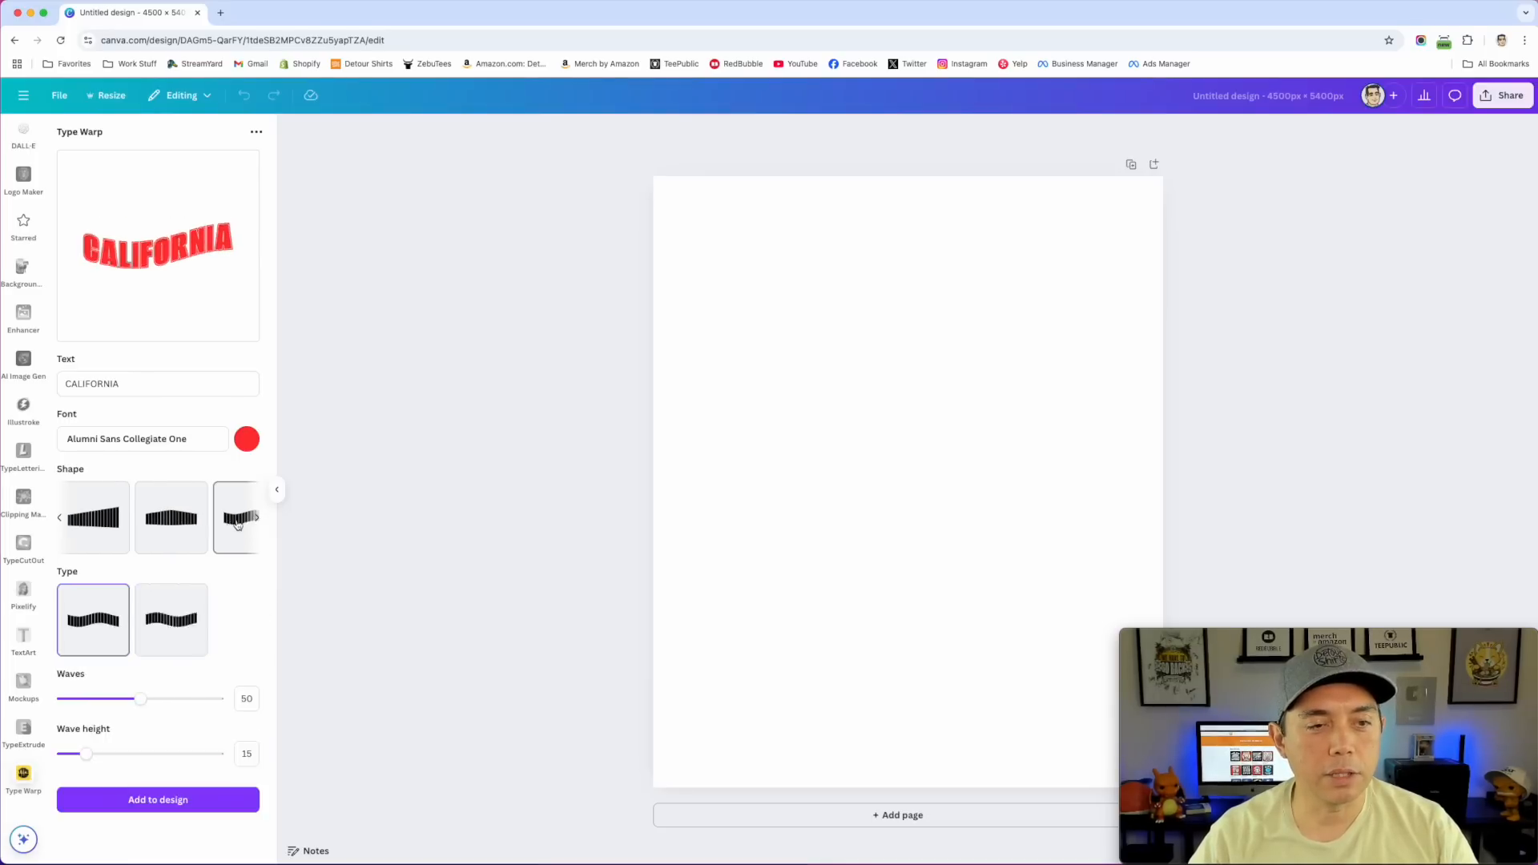
click(170, 620)
mouse_move(140, 699)
mouse_down()
mouse_move(215, 694)
mouse_move(93, 687)
mouse_move(133, 689)
mouse_up()
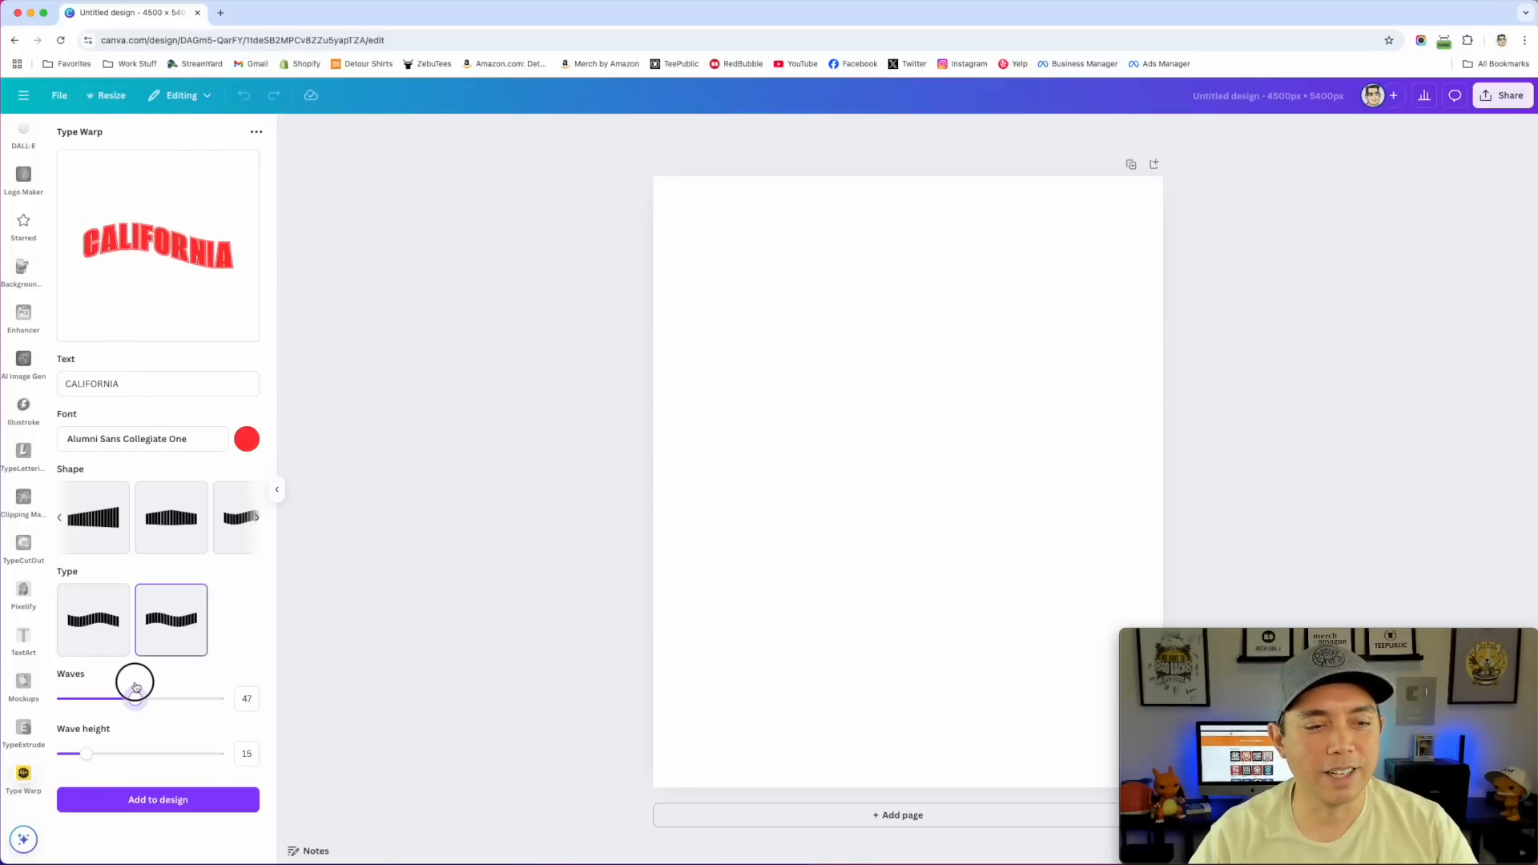
mouse_move(88, 753)
mouse_down()
mouse_move(117, 735)
mouse_move(60, 744)
mouse_move(117, 753)
mouse_up()
drag(135, 699, 117, 699)
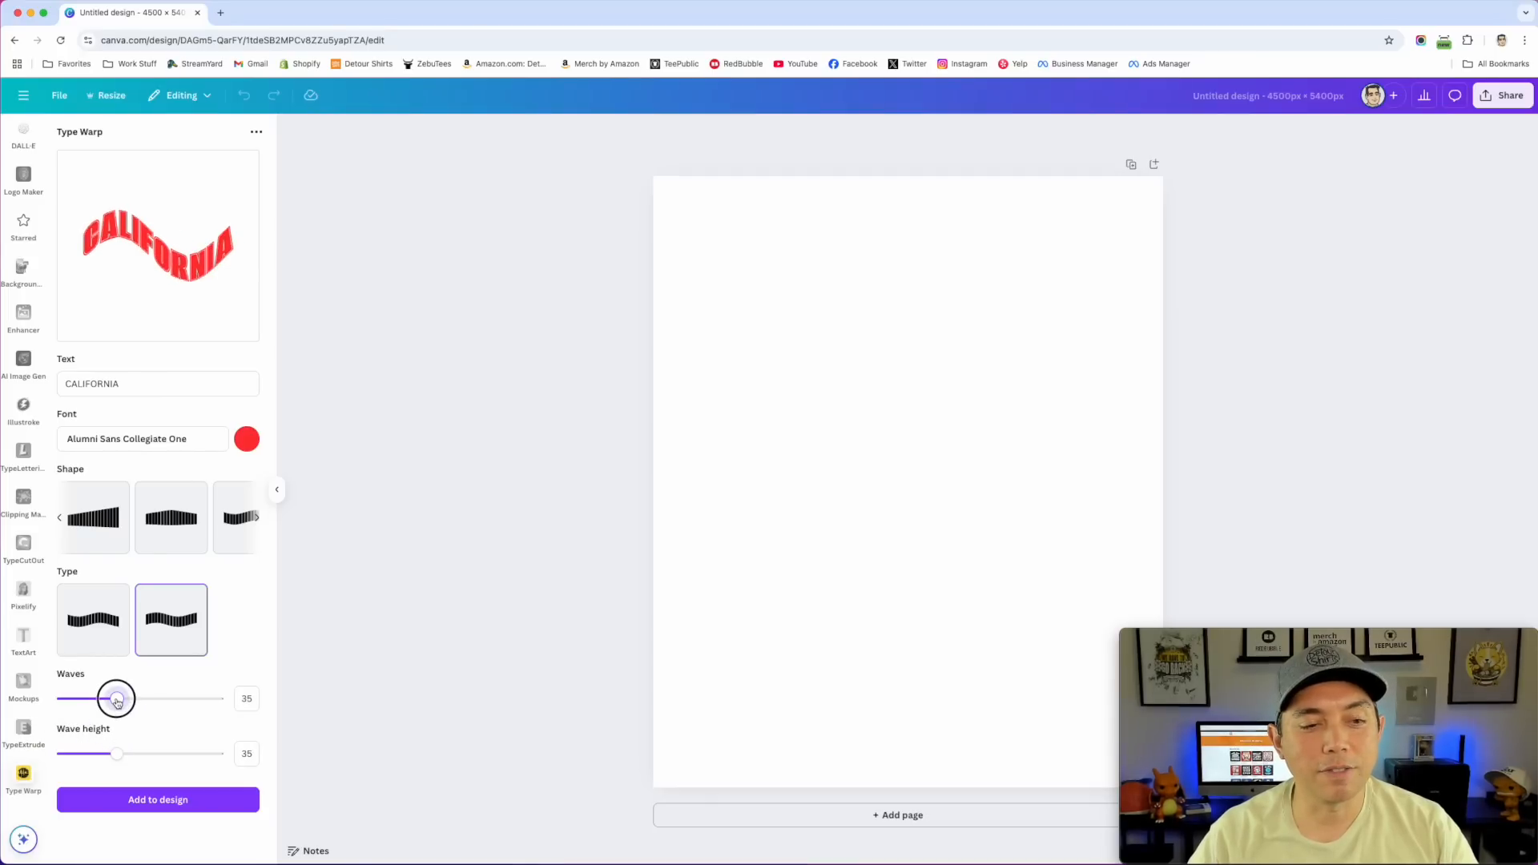
Try the curved shape that has a radius setting on the CALIFORNIA text, reducing the radius to 0
click(60, 521)
click(60, 521)
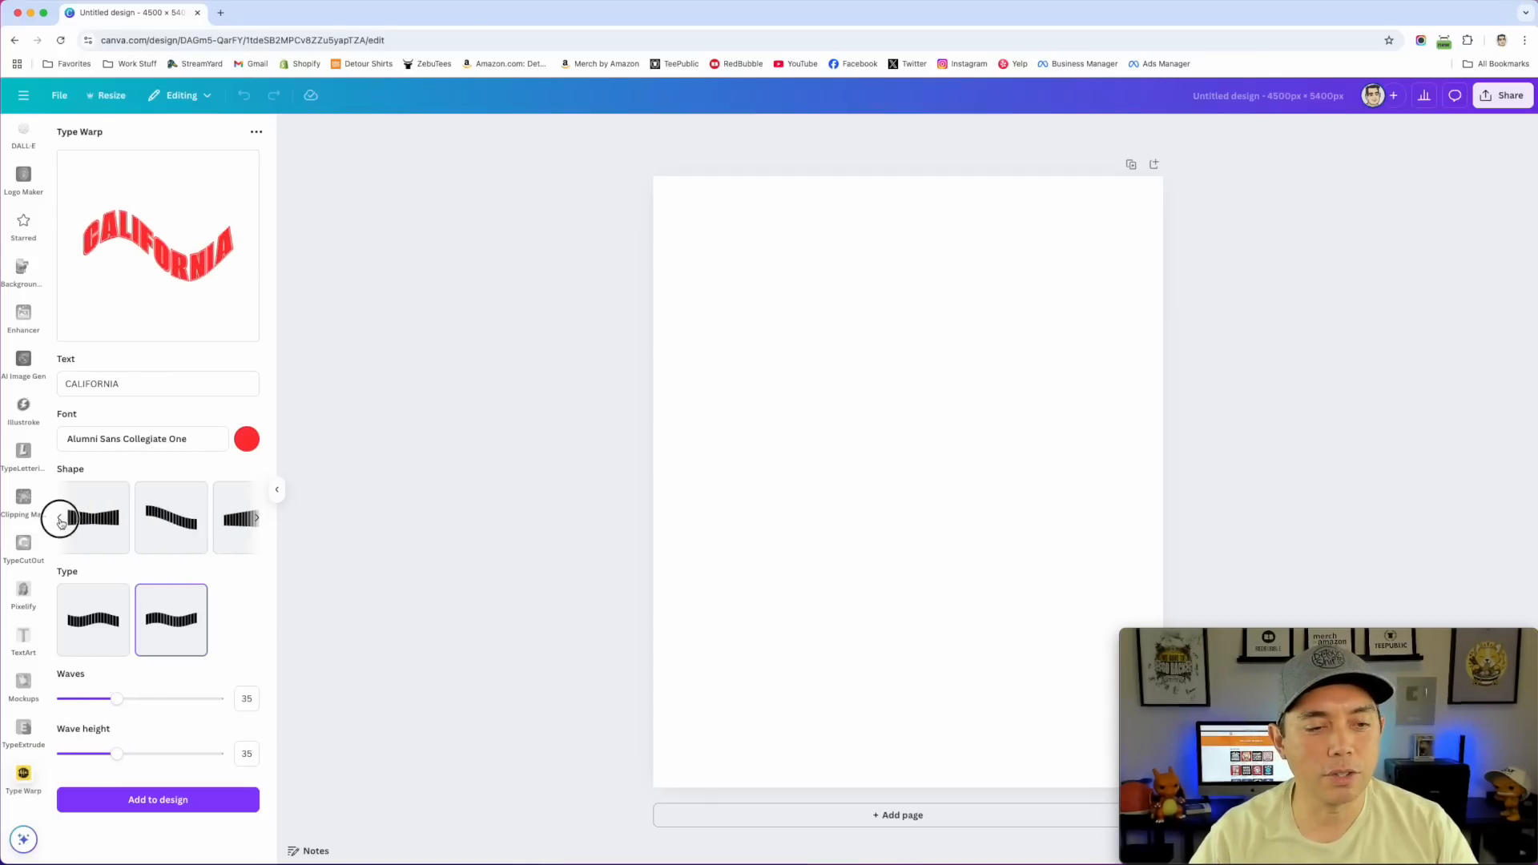
click(163, 545)
drag(124, 596, 68, 599)
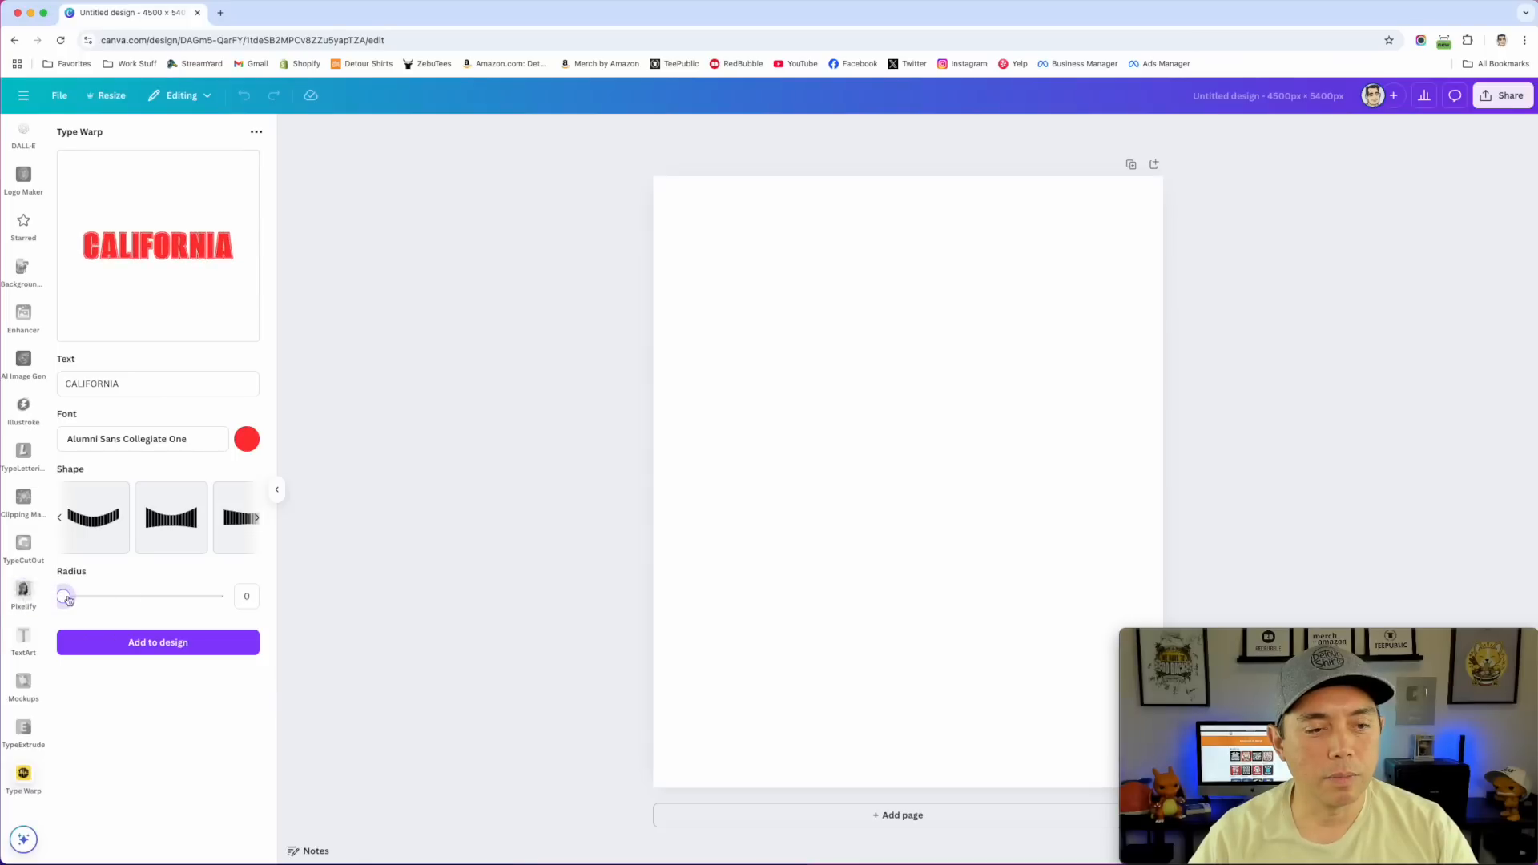
Apply the pinched shape's second type, with the arched lower edge, to the CALIFORNIA text and add it to the design
click(164, 533)
click(152, 631)
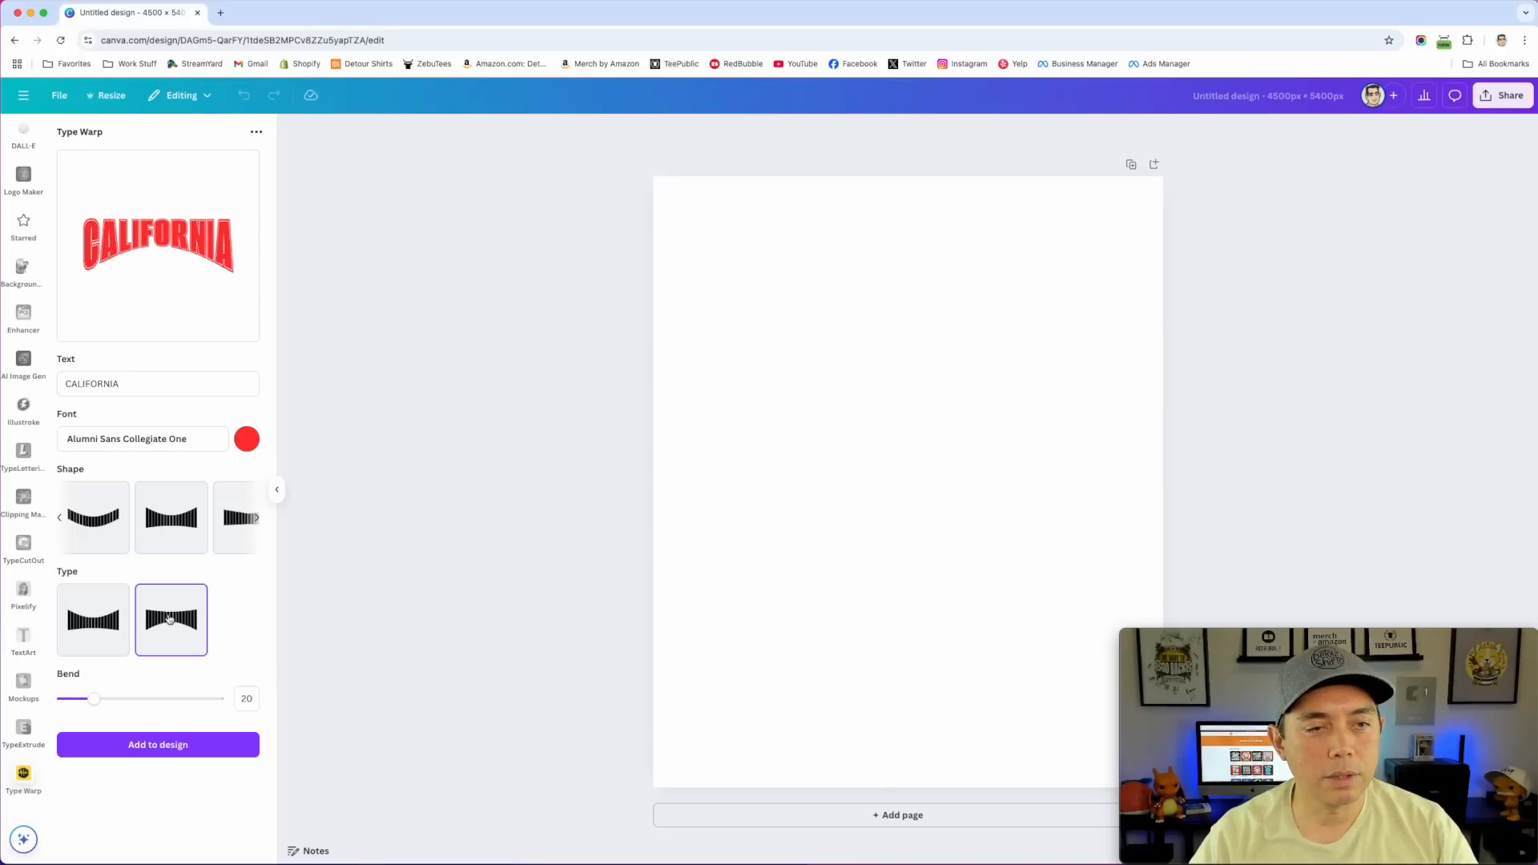
click(172, 745)
Move the CALIFORNIA lettering to the upper part of the page and enlarge it to about three quarters of the page width
drag(965, 455, 915, 245)
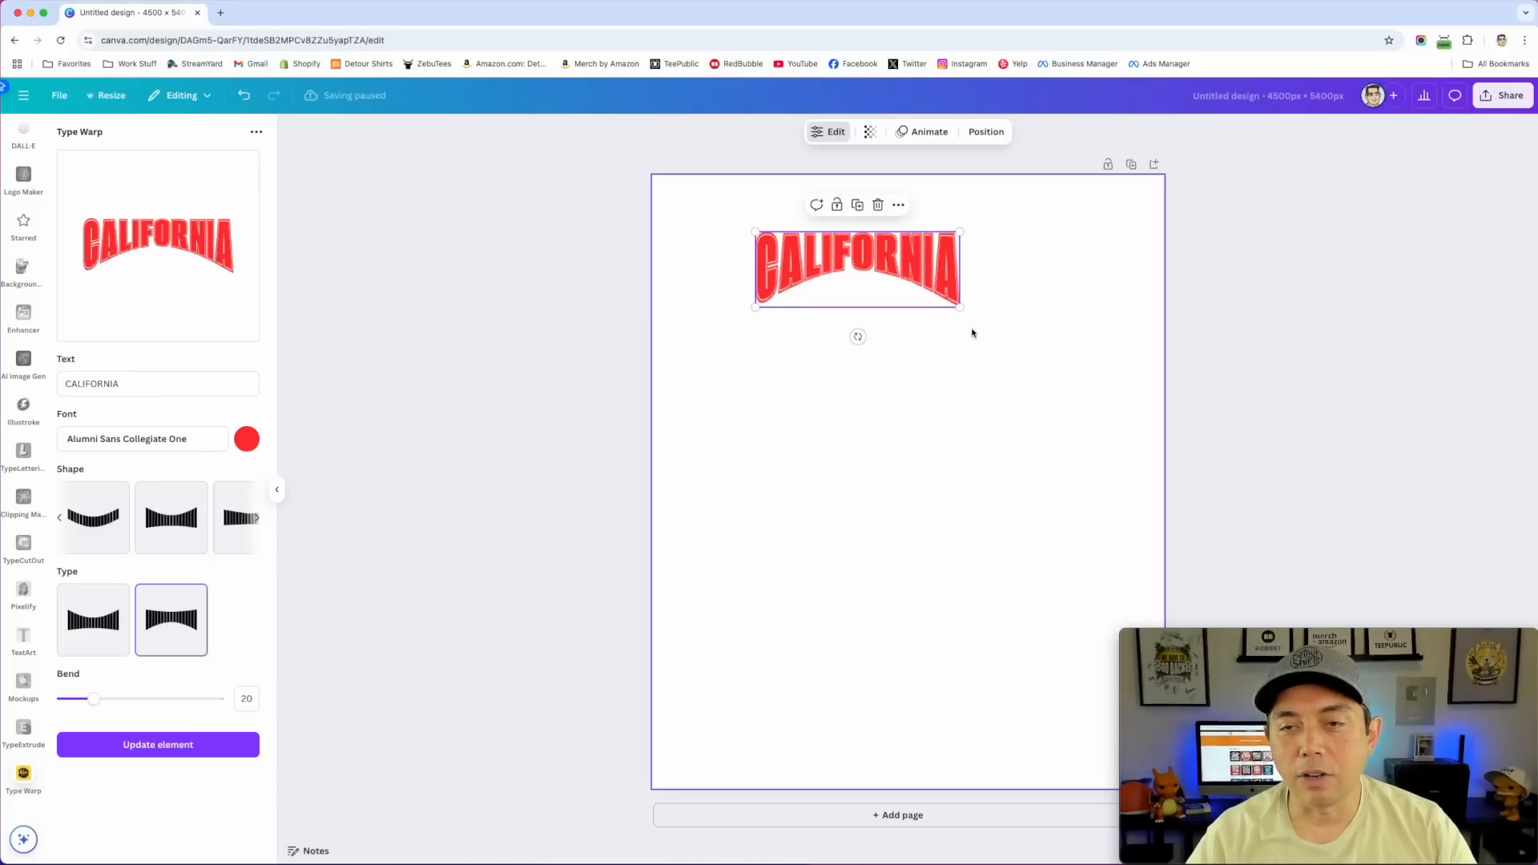
drag(958, 308, 1127, 370)
drag(1066, 289, 1025, 283)
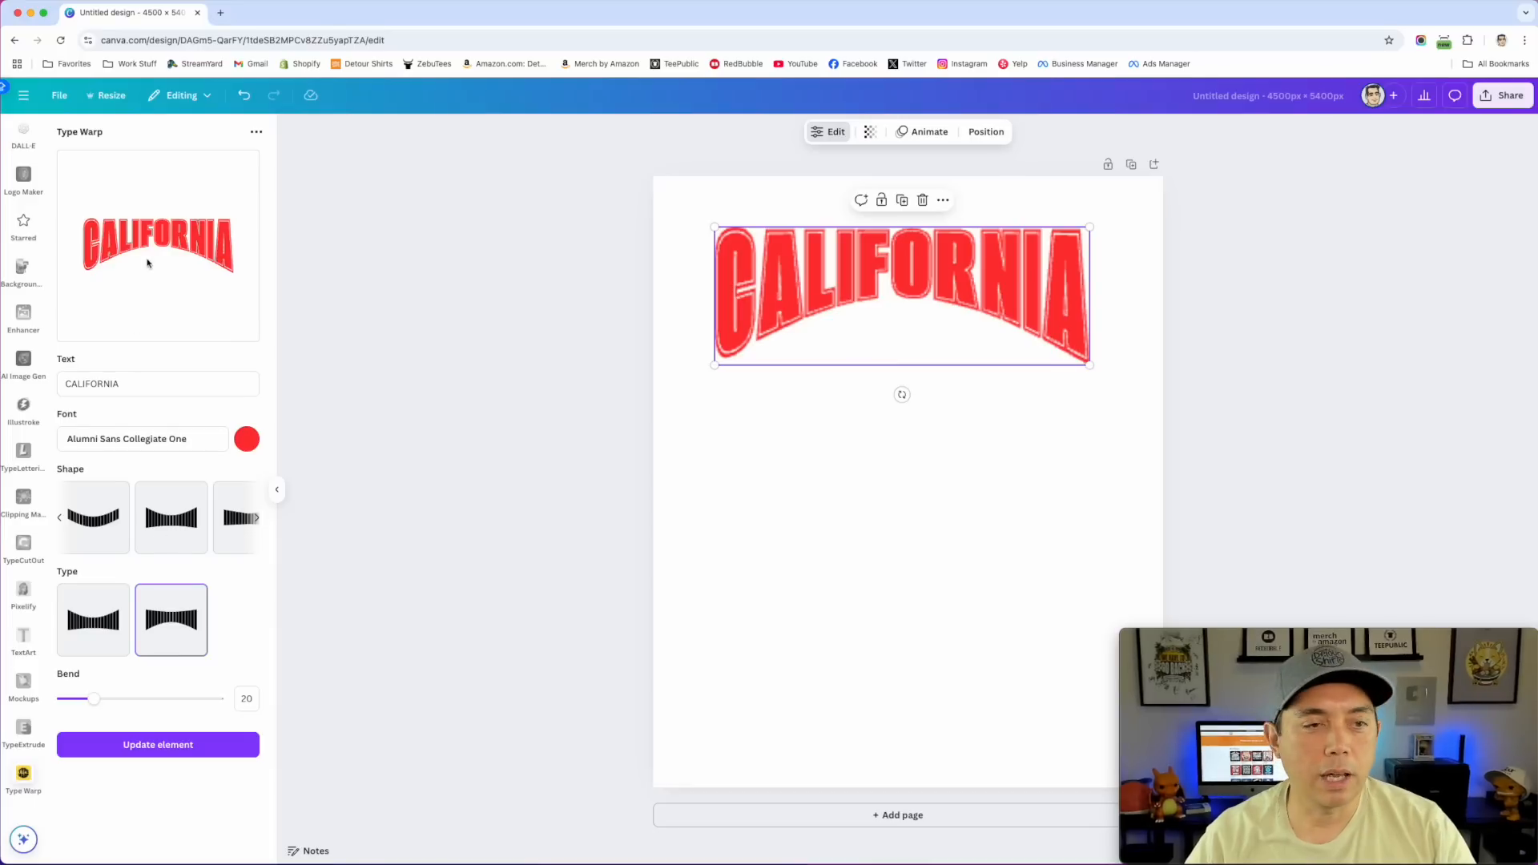
click(917, 281)
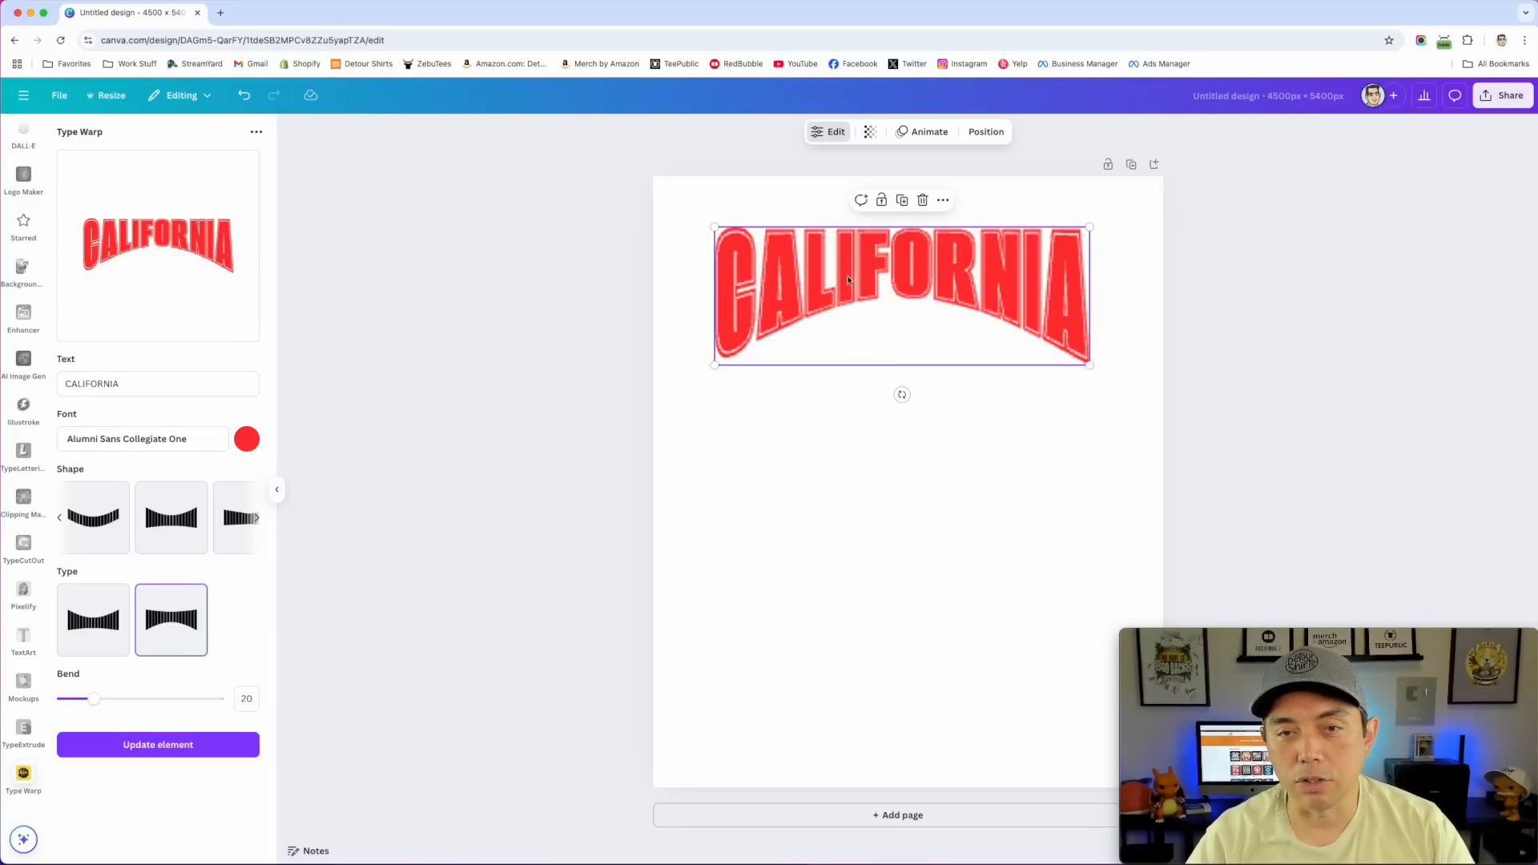
Replace the warped lettering's text with ARIZONA and update the element in the design
click(102, 384)
double_click(101, 385)
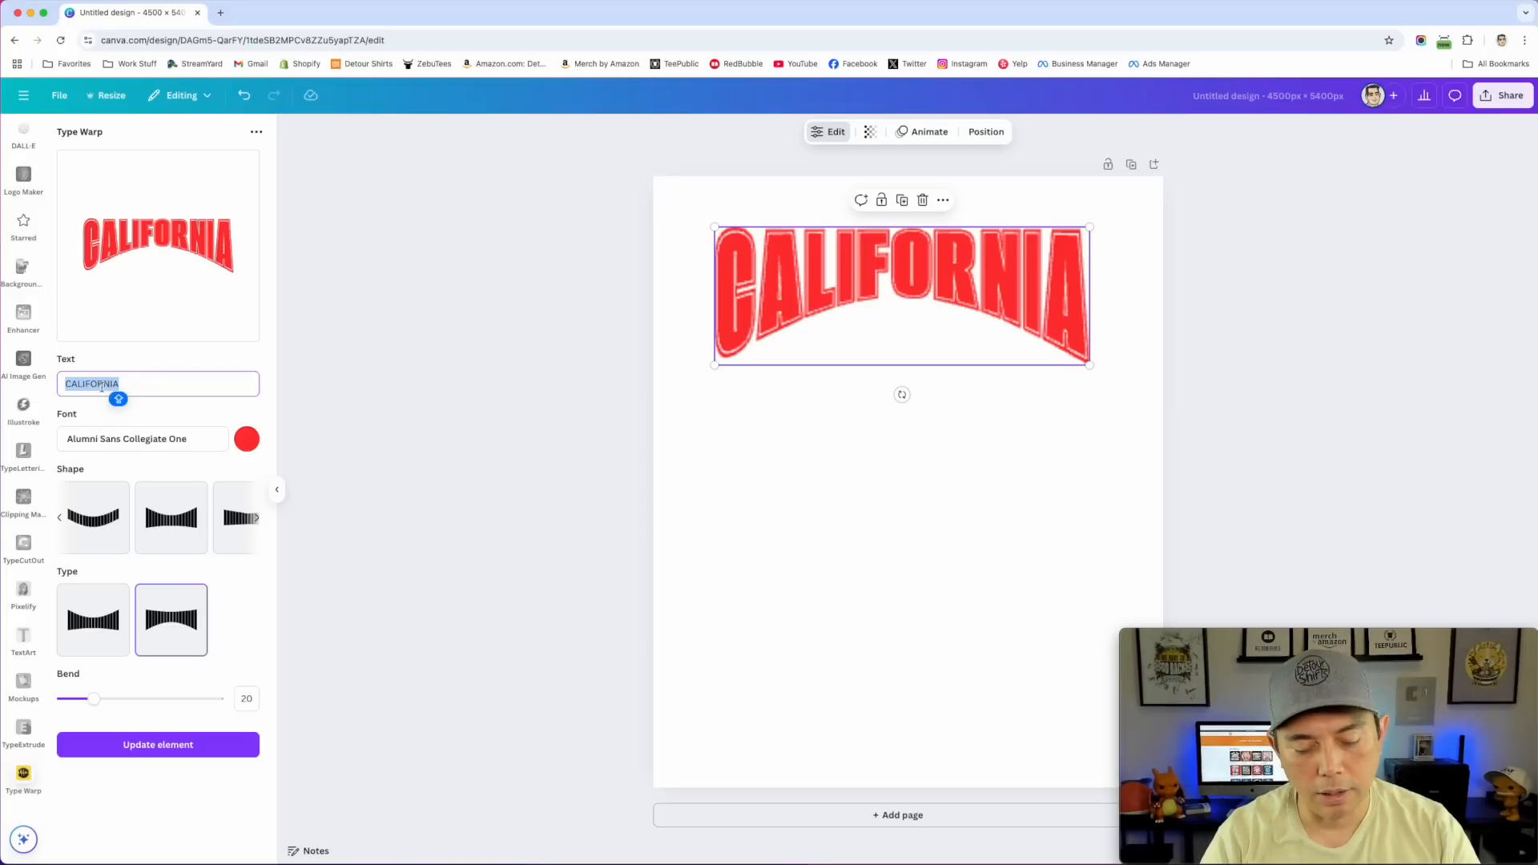
text(ARIZO)
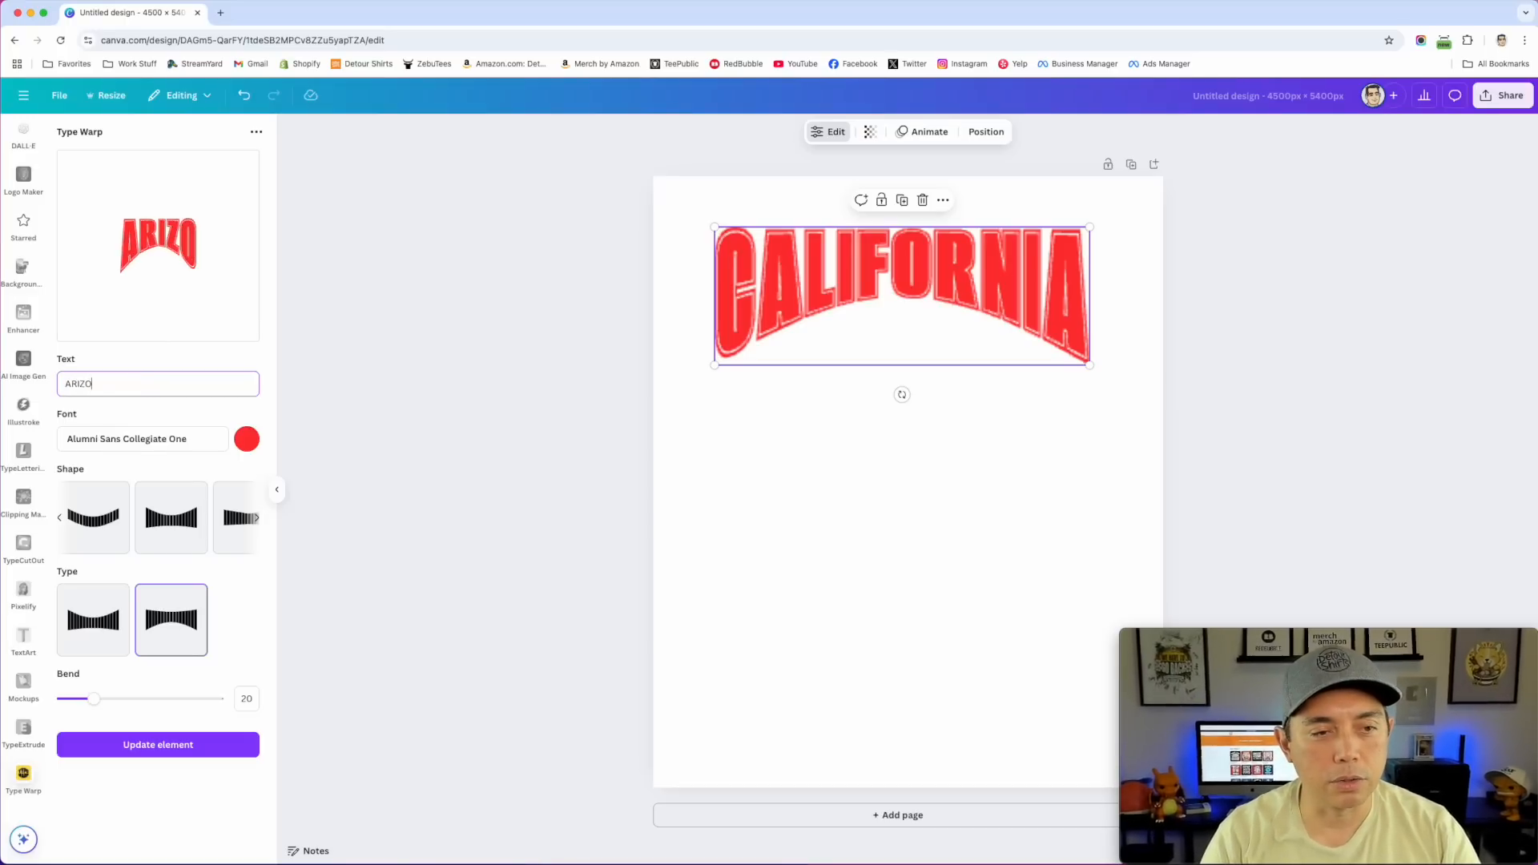
text(NA)
click(198, 746)
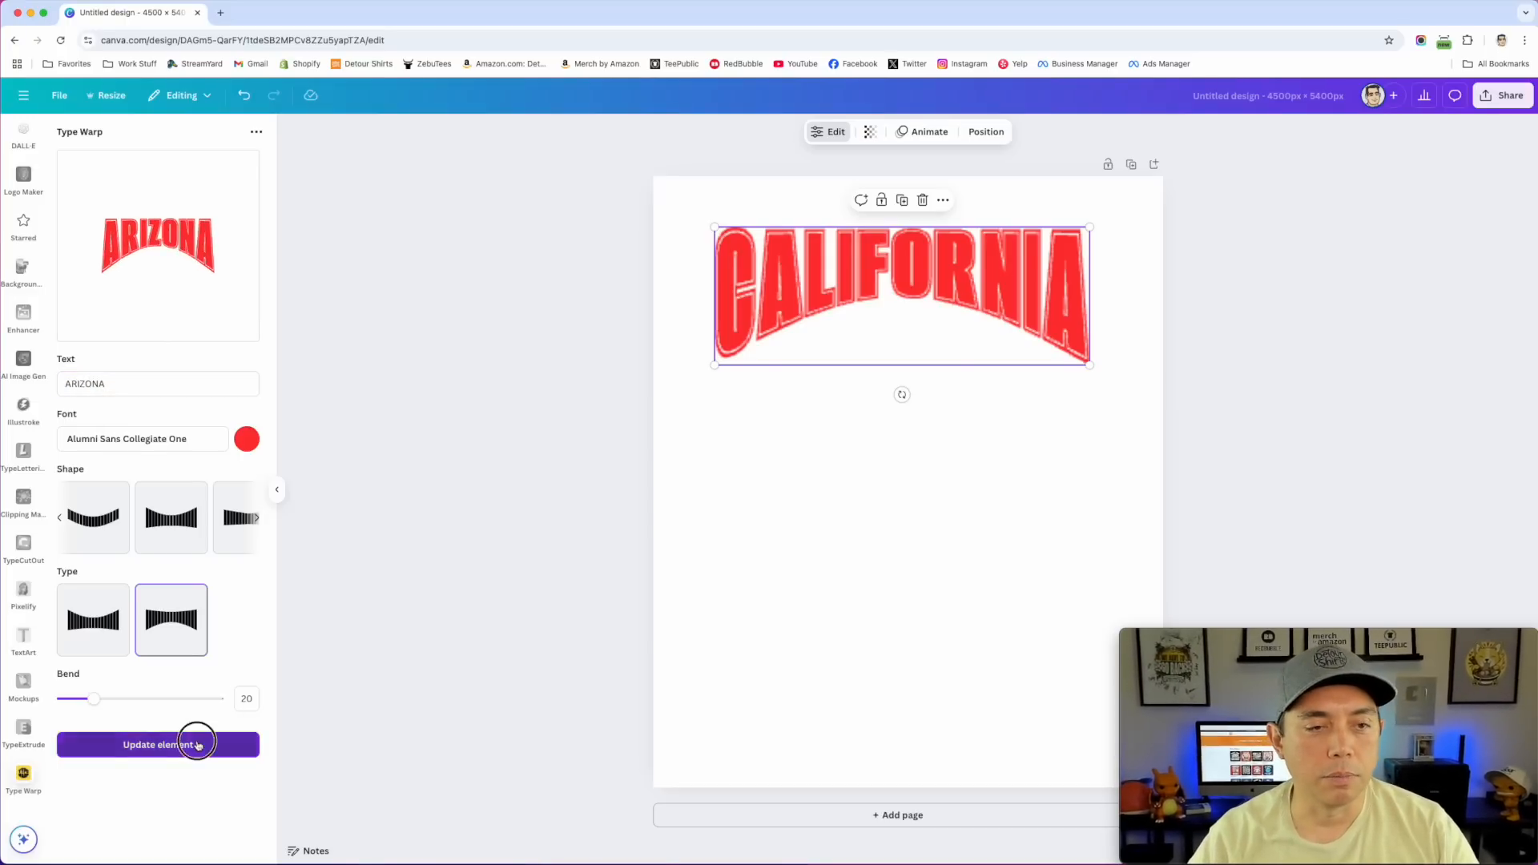
Enlarge the ARIZONA lettering and center it near the top of the page
drag(1041, 366, 1144, 399)
drag(1098, 341, 1023, 316)
click(958, 484)
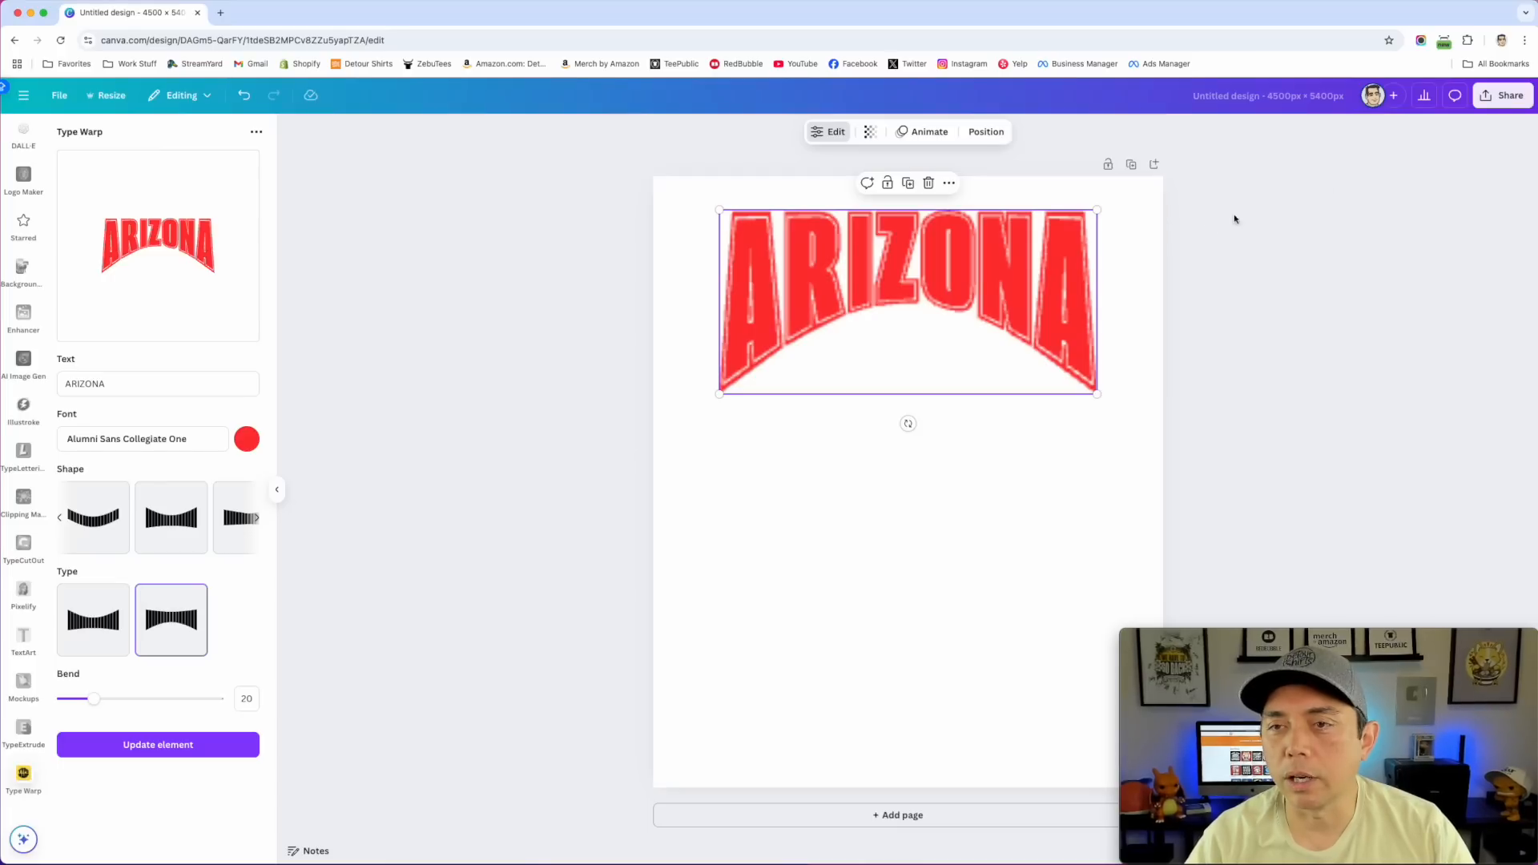
Download the design as a PNG at size 1 with a transparent background
click(1504, 97)
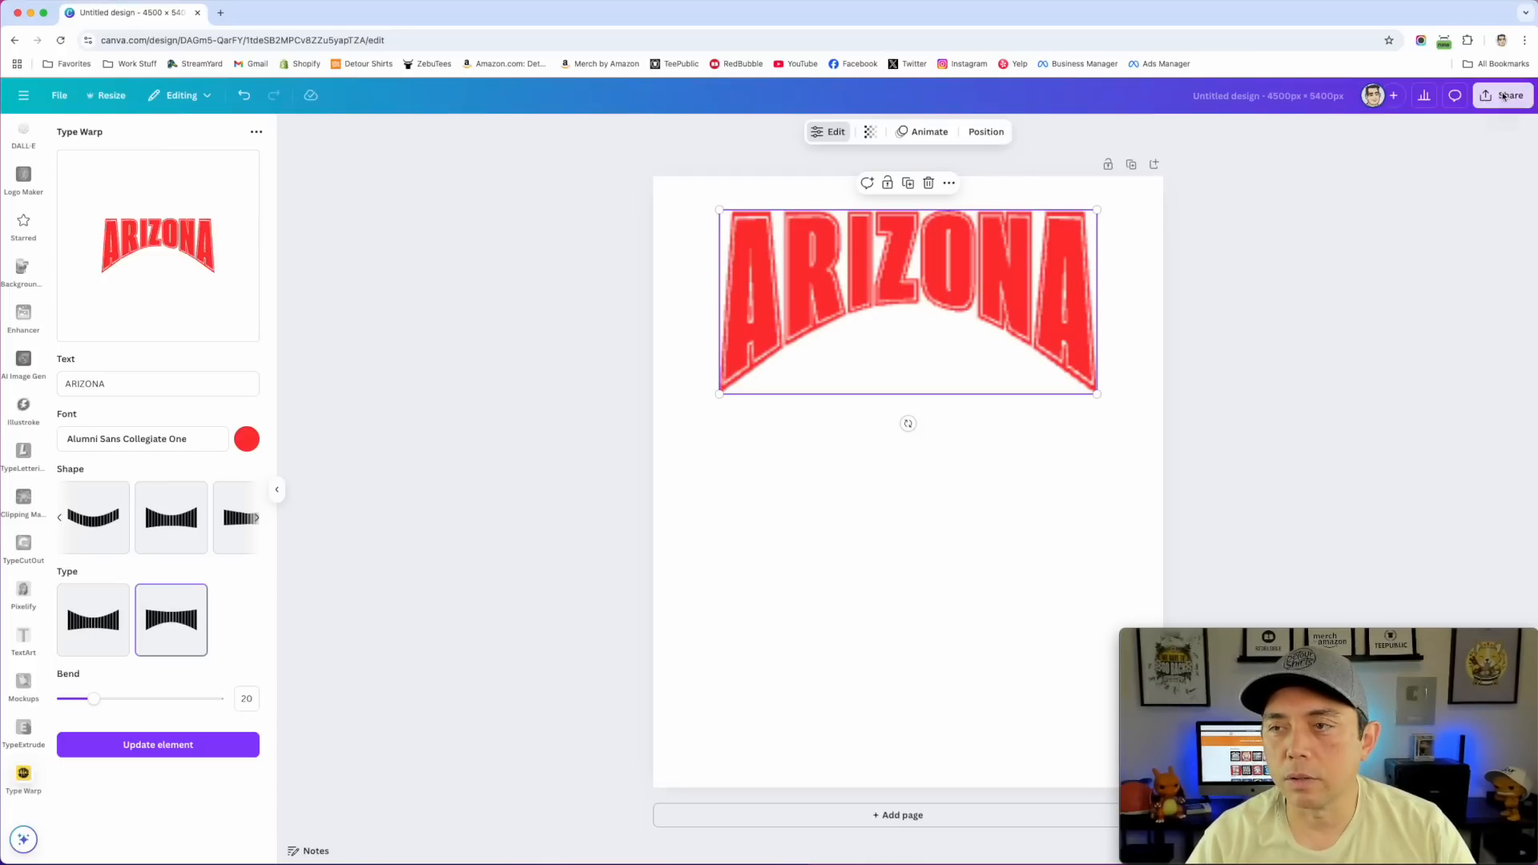
click(1312, 360)
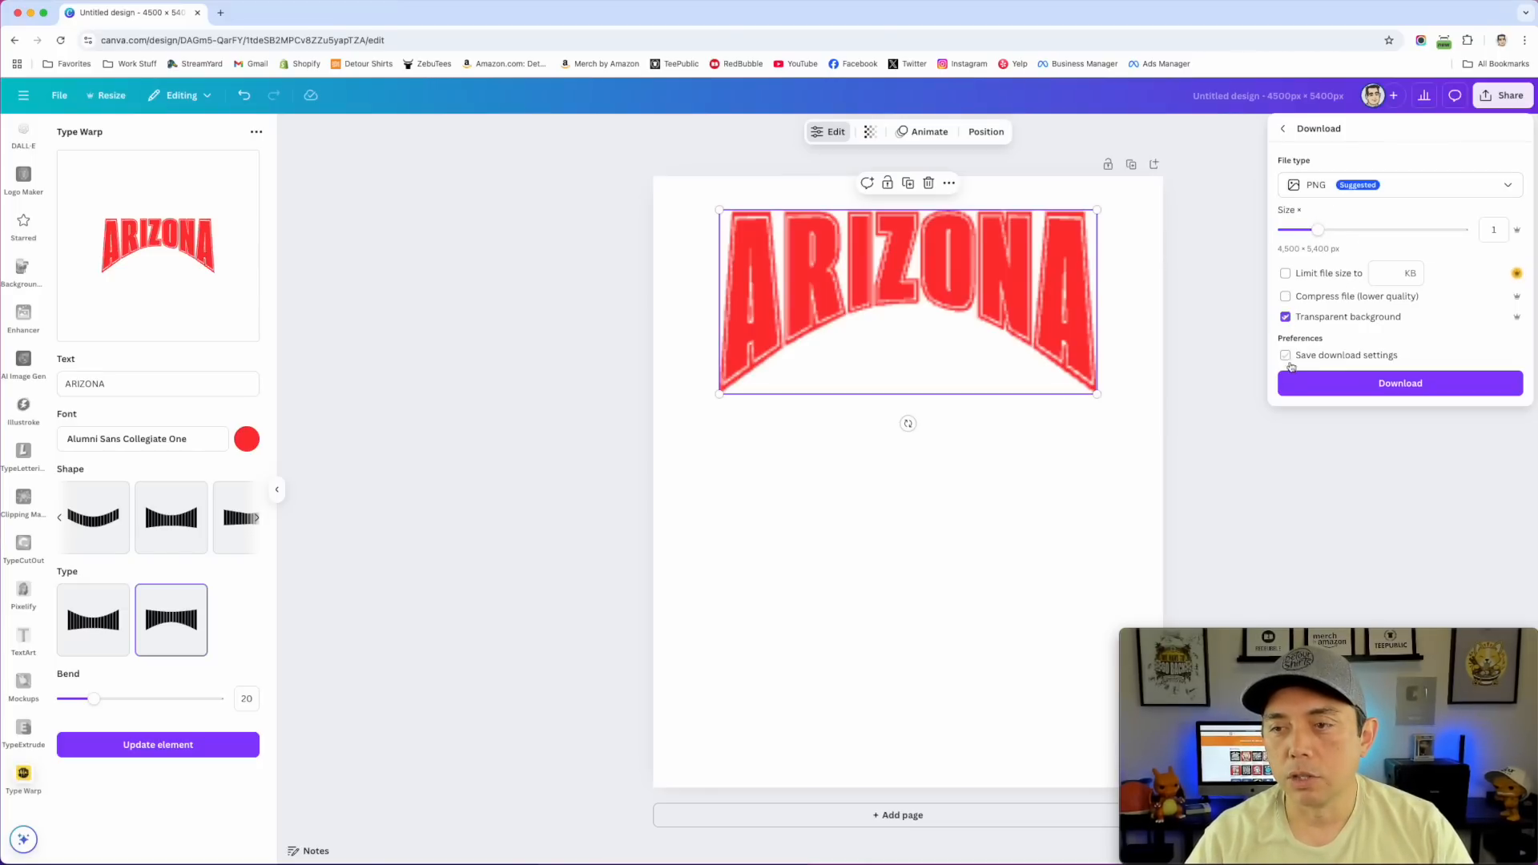
click(1370, 381)
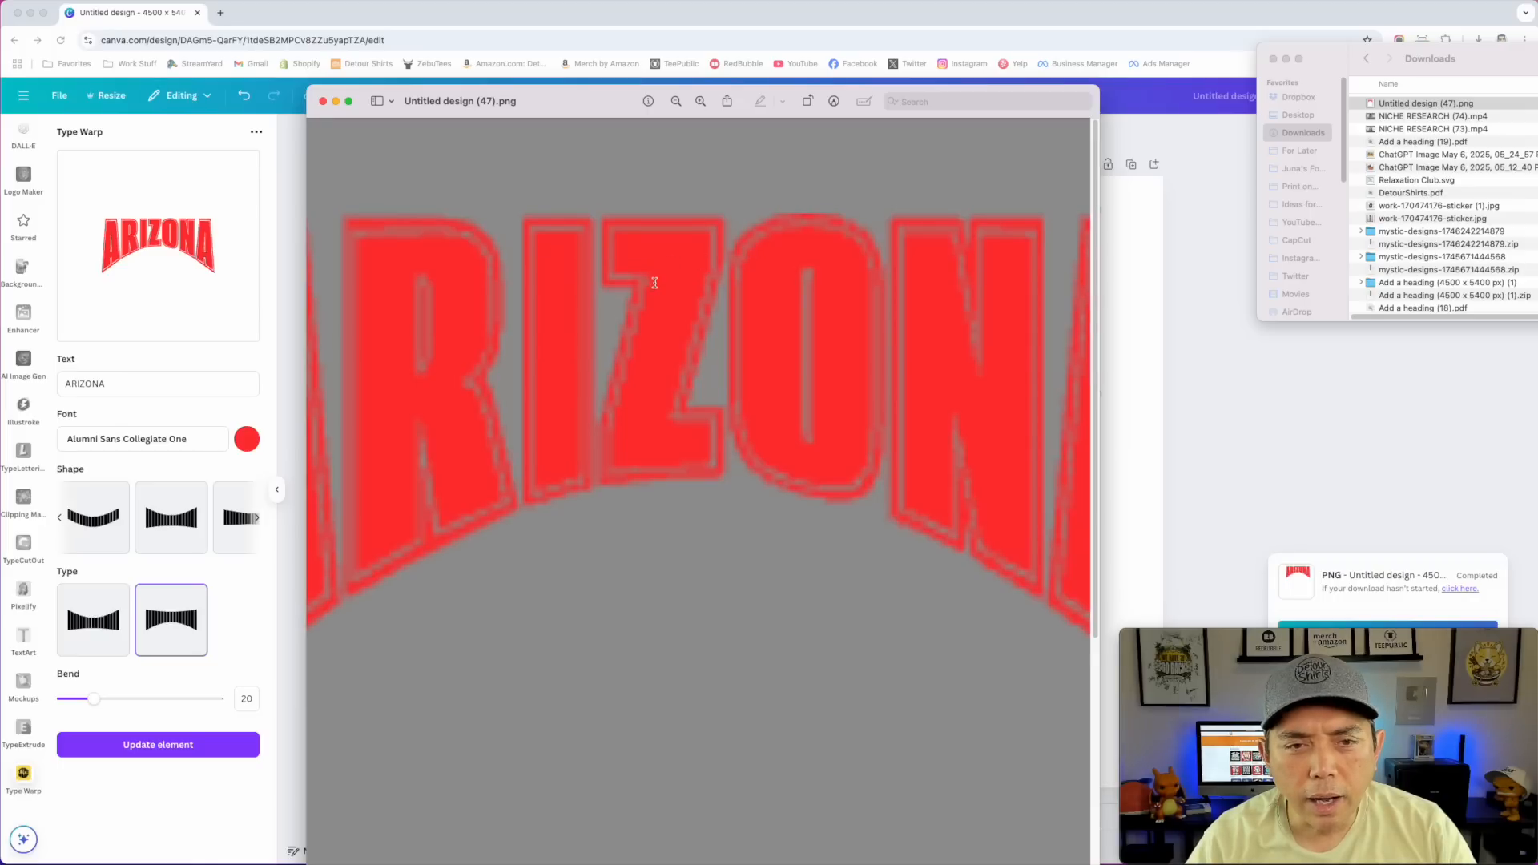
Examine the edge quality of the ARIZONA lettering in the downloaded PNG, then close the preview and the Downloads window
scroll(656, 282, down, 2)
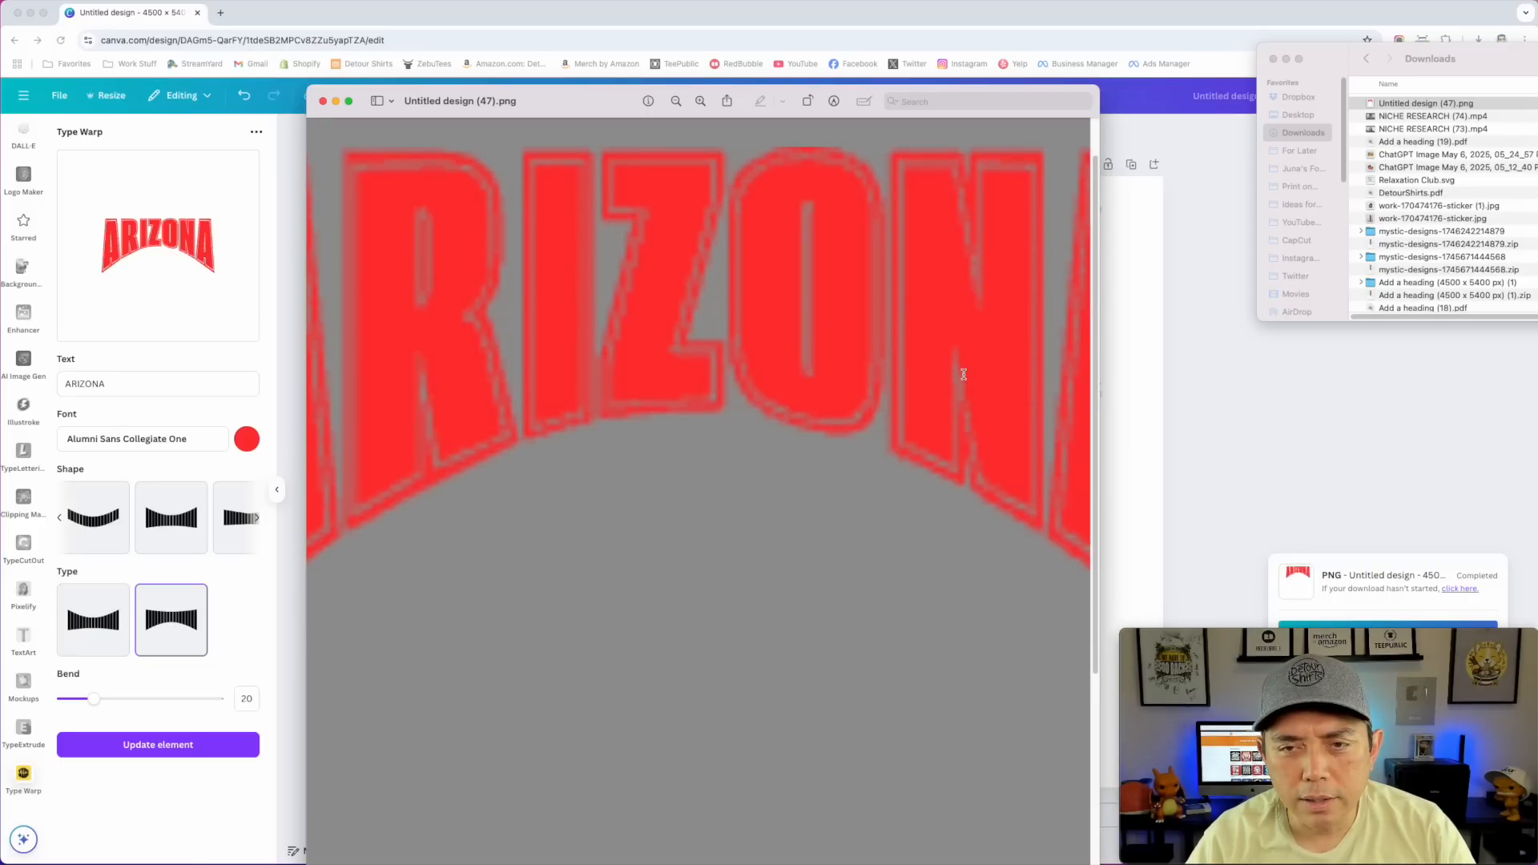
scroll(961, 370, up, 3)
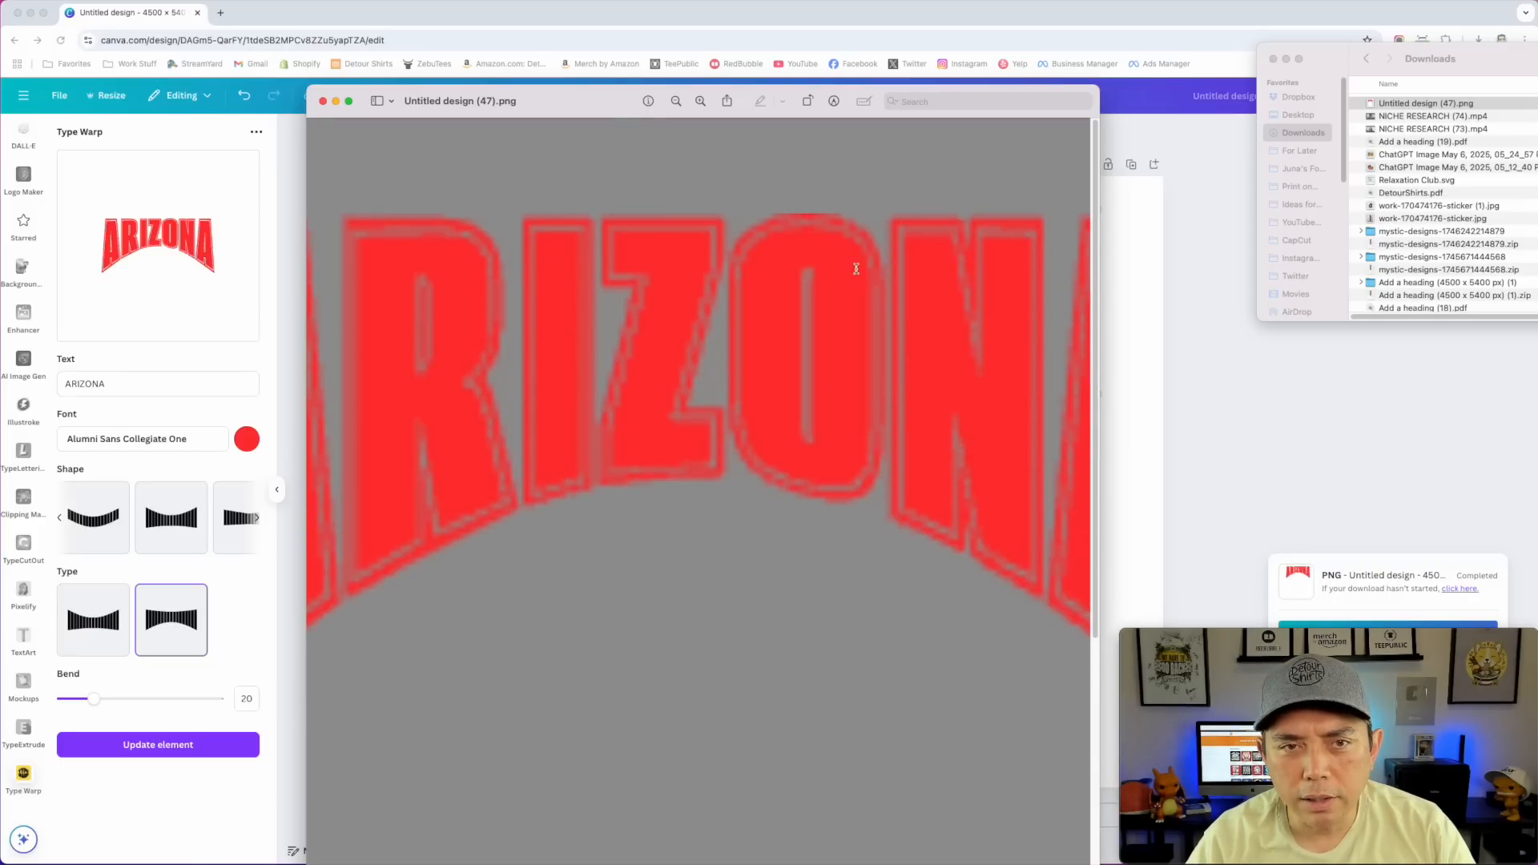
click(322, 101)
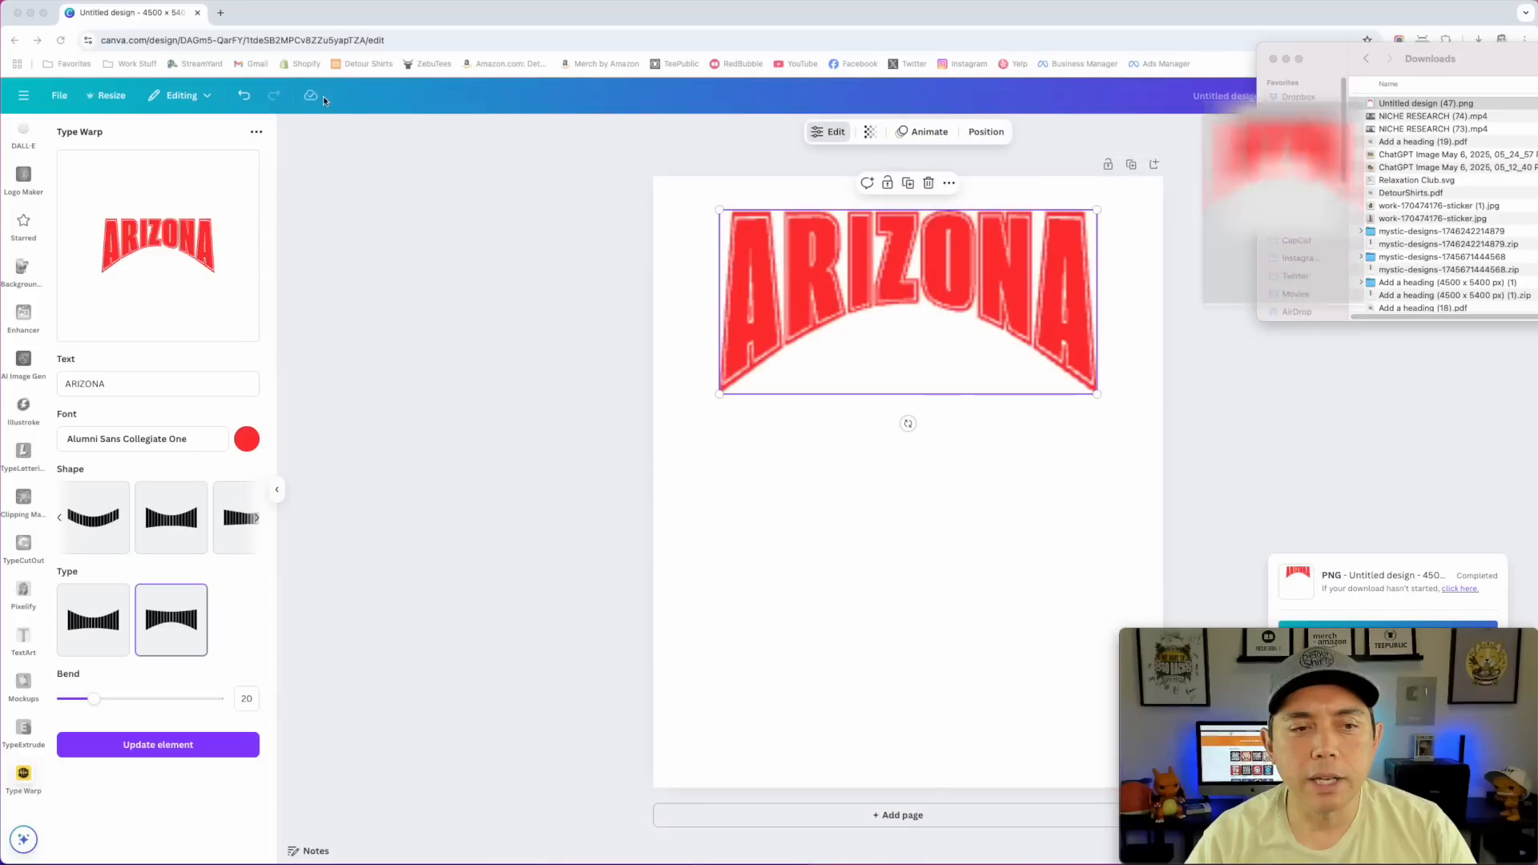
click(1280, 63)
click(1275, 59)
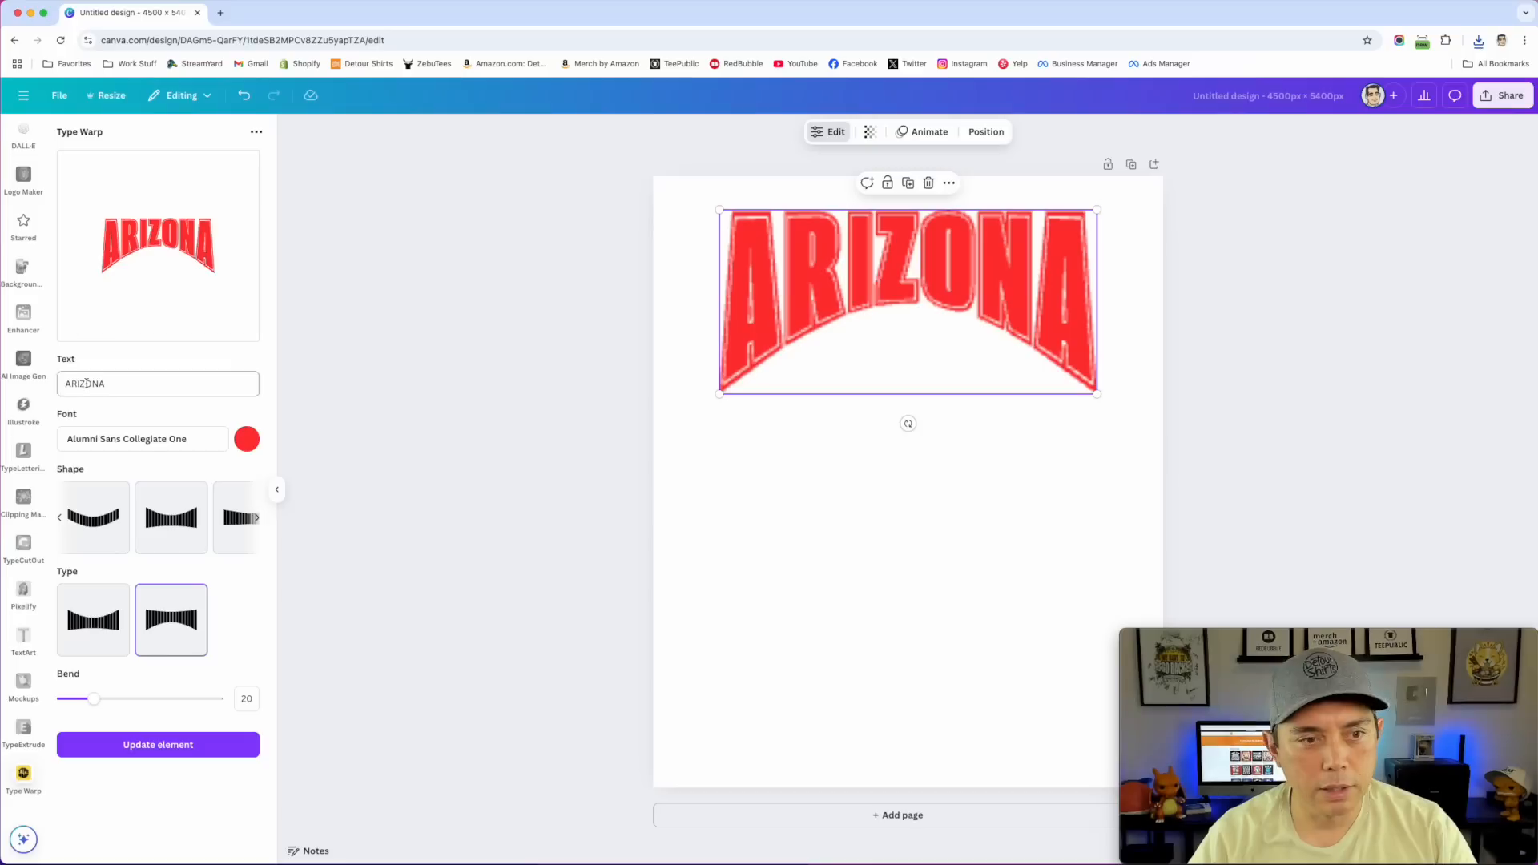
Change the ARIZONA lettering's font to Alfa Slab One and update the element in the design
click(156, 439)
scroll(176, 341, down, 5)
scroll(170, 572, down, 8)
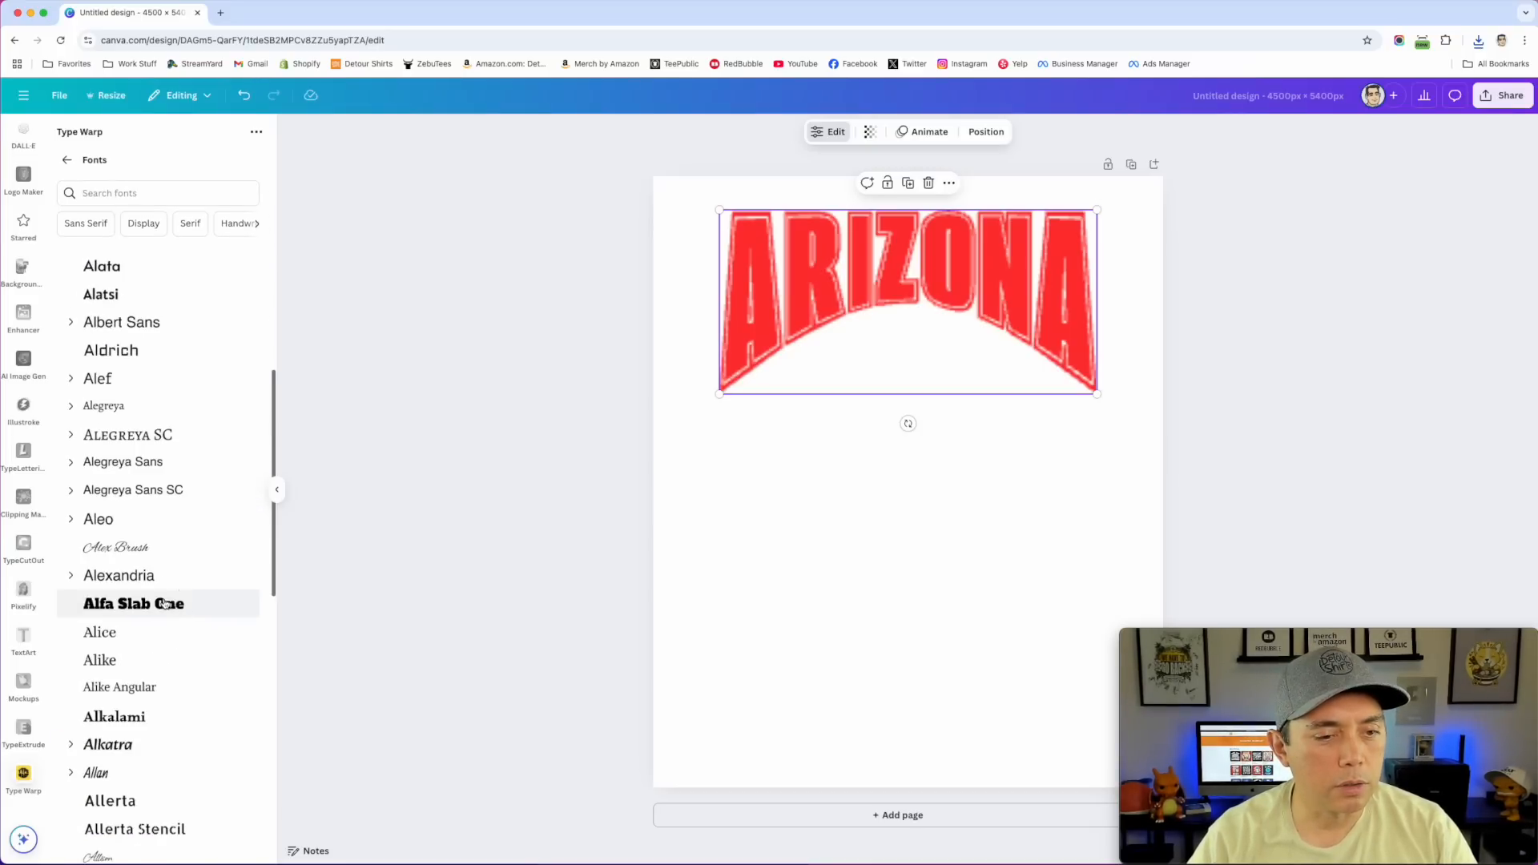
click(165, 604)
click(157, 744)
Shrink the updated ARIZONA lettering to fit within the page width, position it near the top, and deselect it
drag(1311, 423, 1107, 336)
drag(994, 280, 1015, 294)
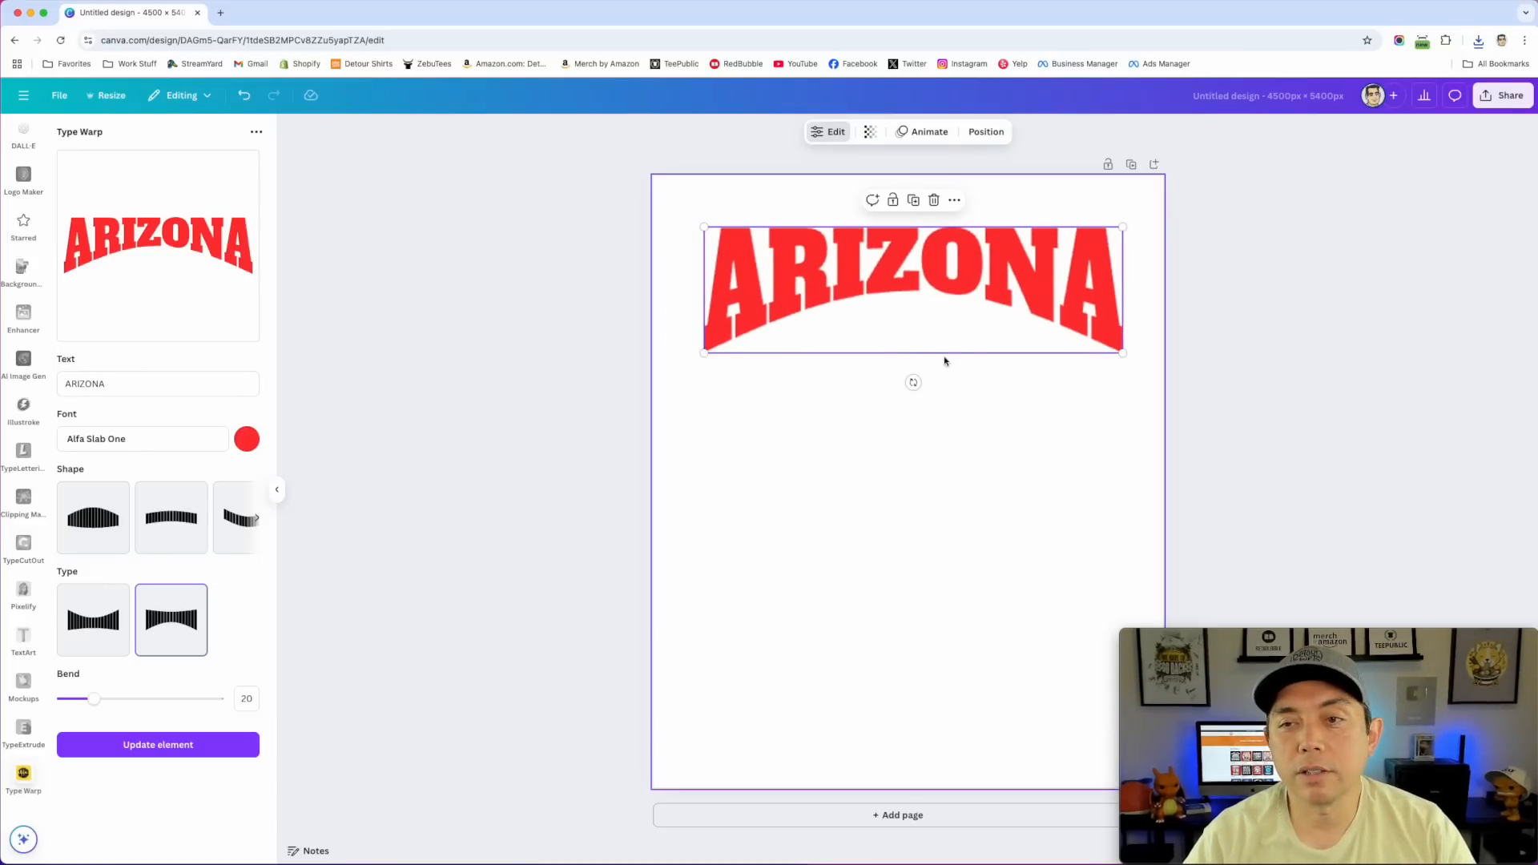
drag(941, 266, 940, 262)
click(615, 293)
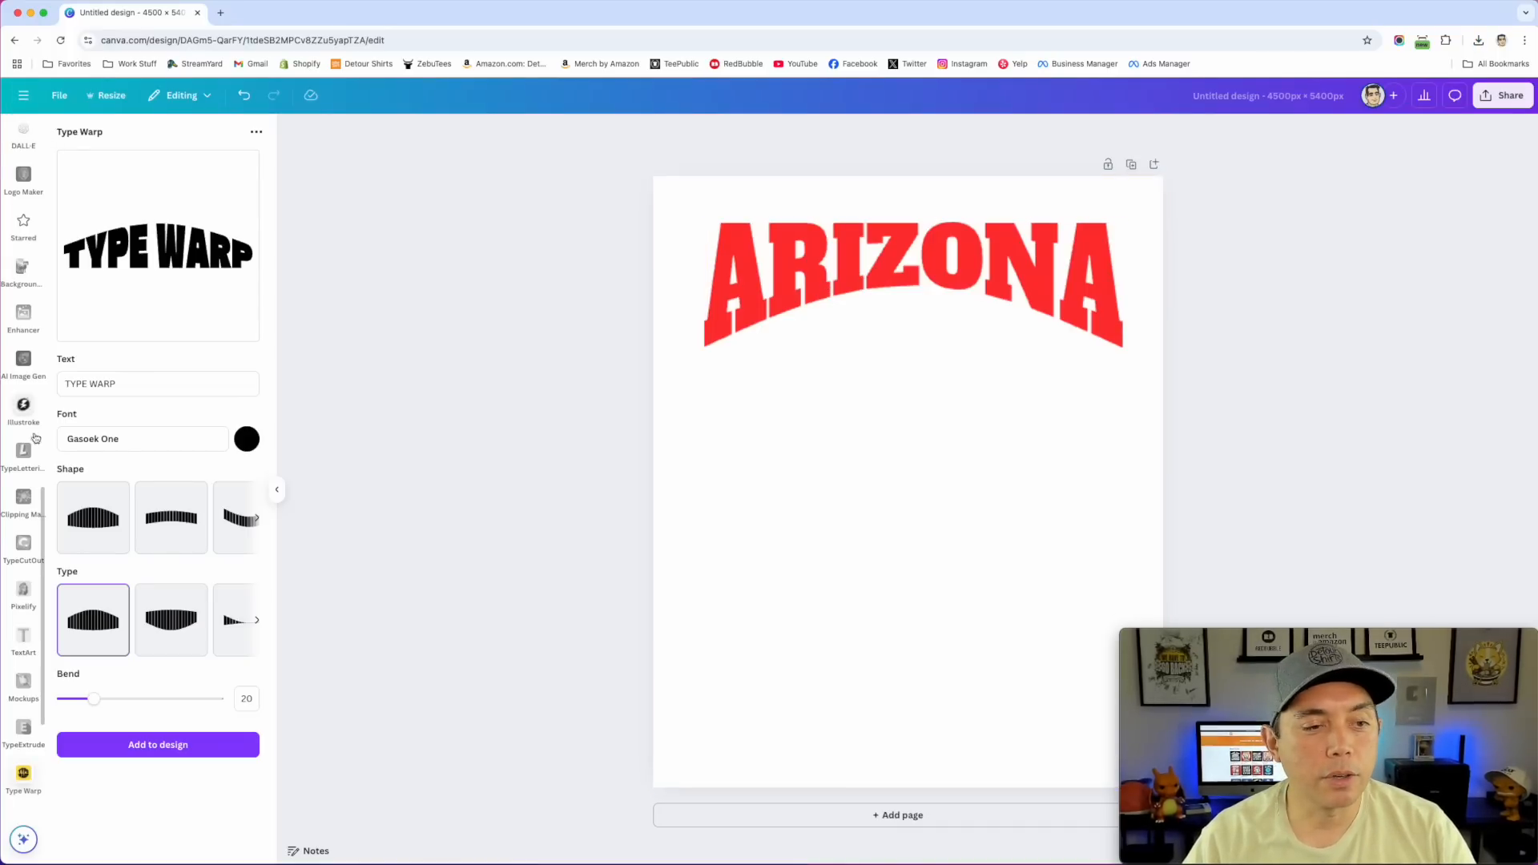
Search the Canva apps for TypeCraft and open it
scroll(28, 374, up, 10)
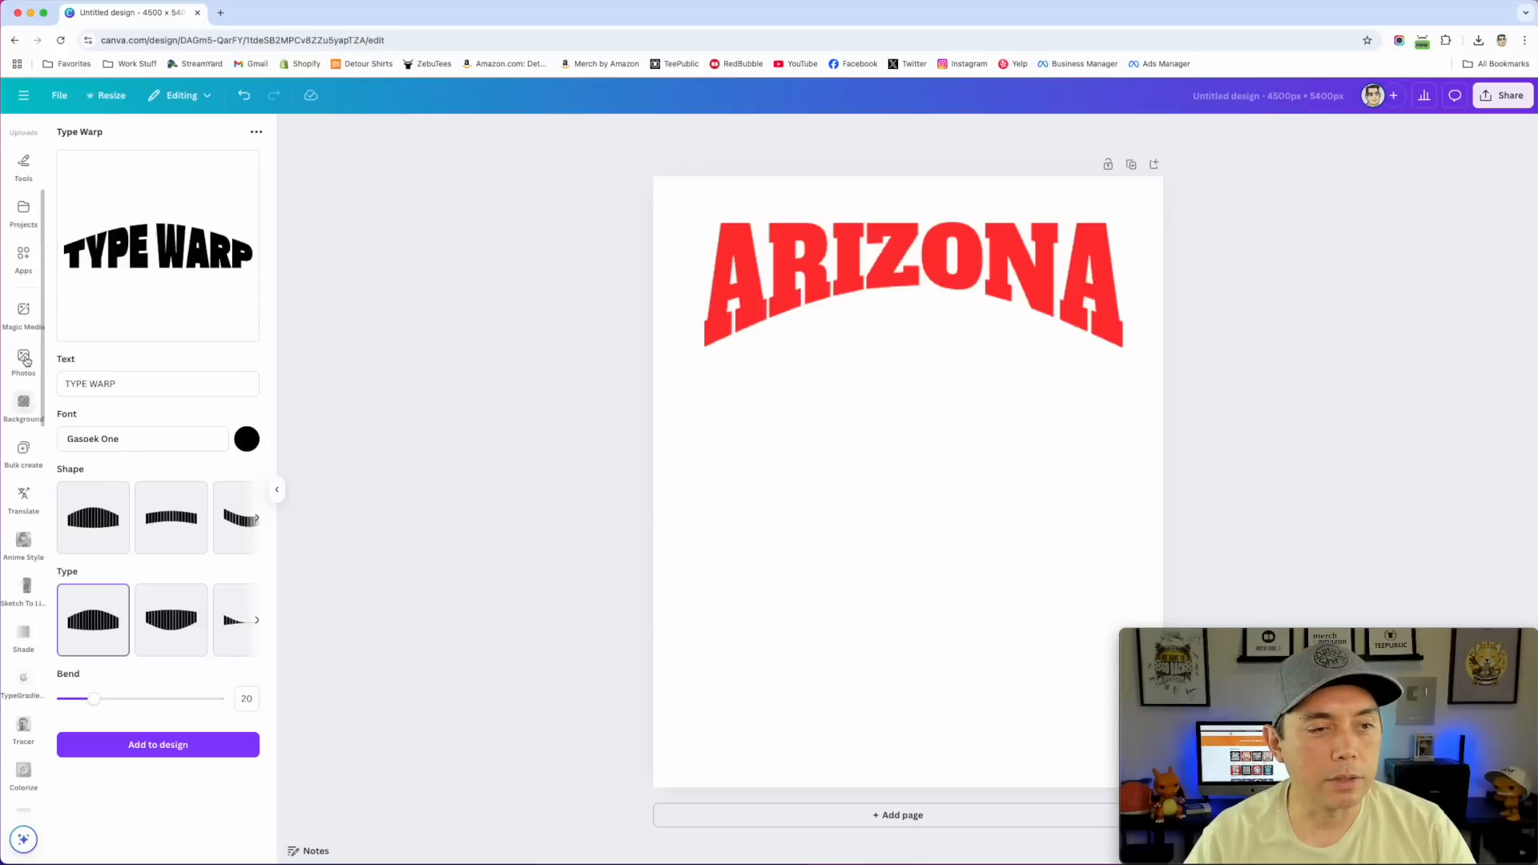
click(23, 462)
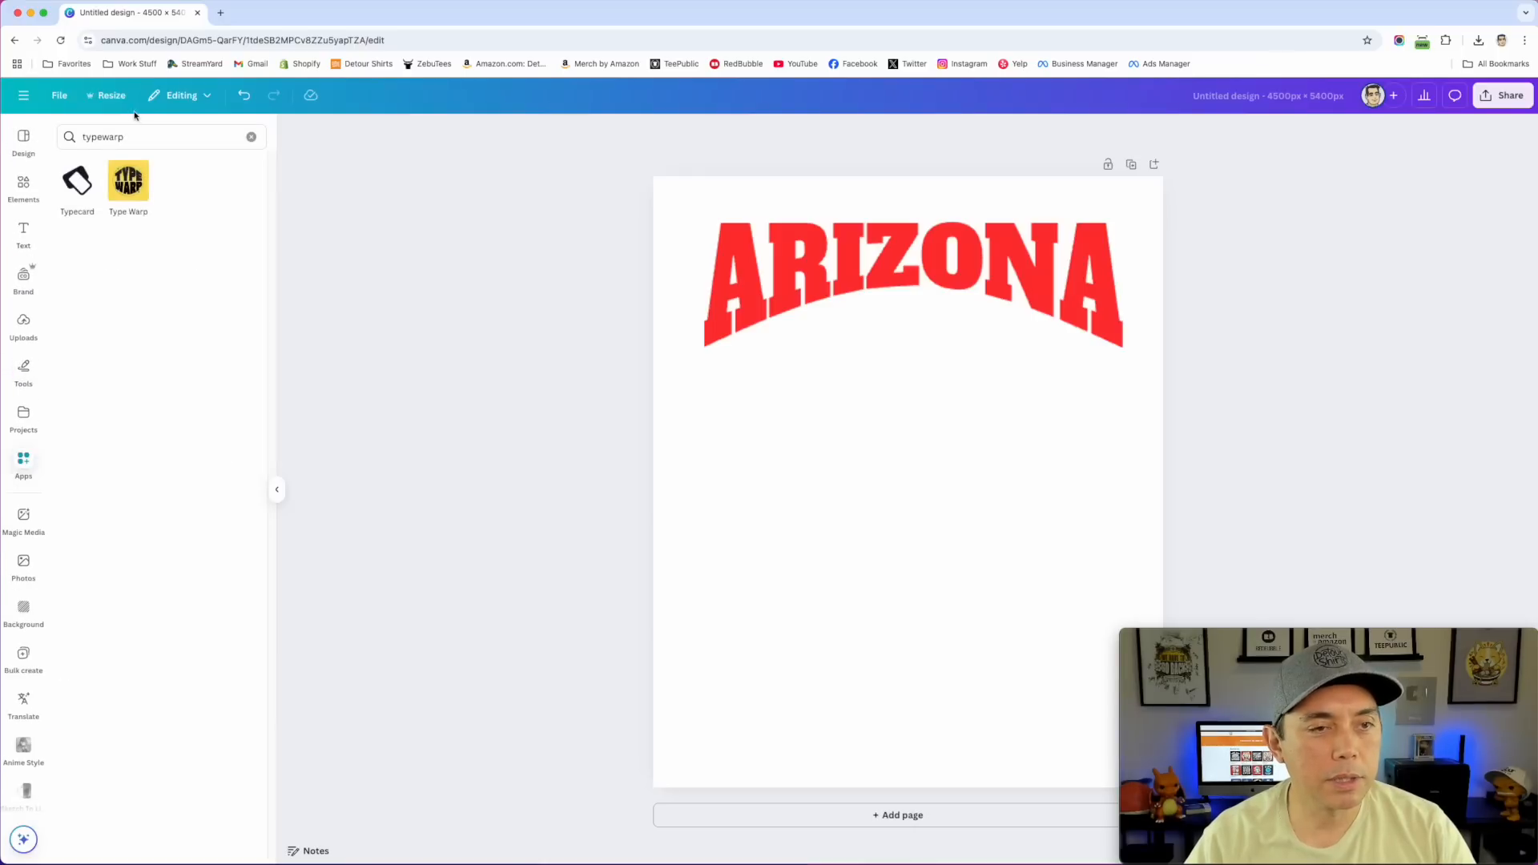
click(120, 136)
key(BackSpace)
key(BackSpace)
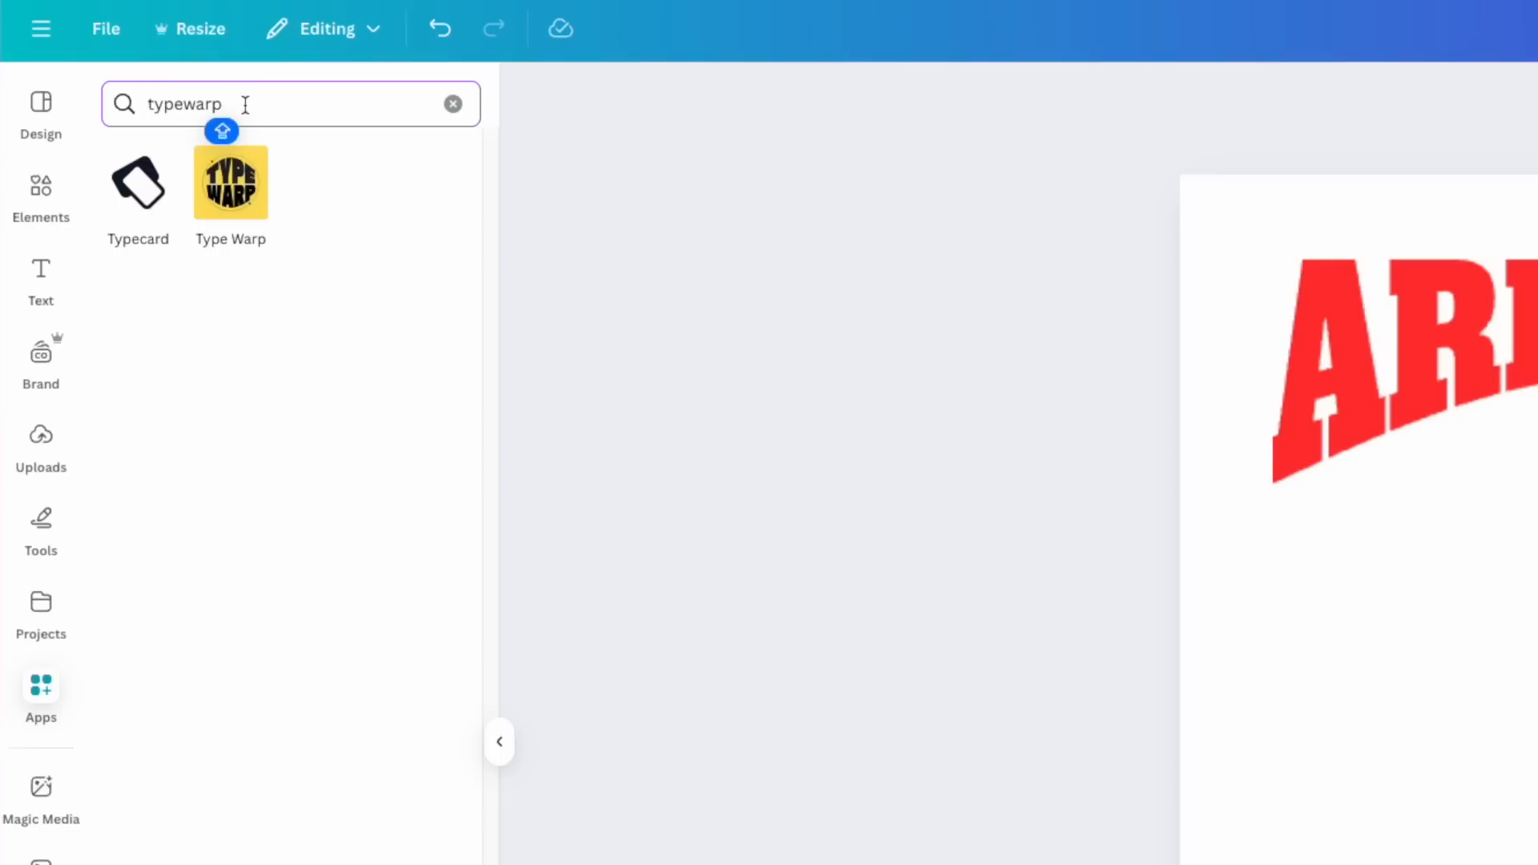
key(BackSpace)
text(CRAF)
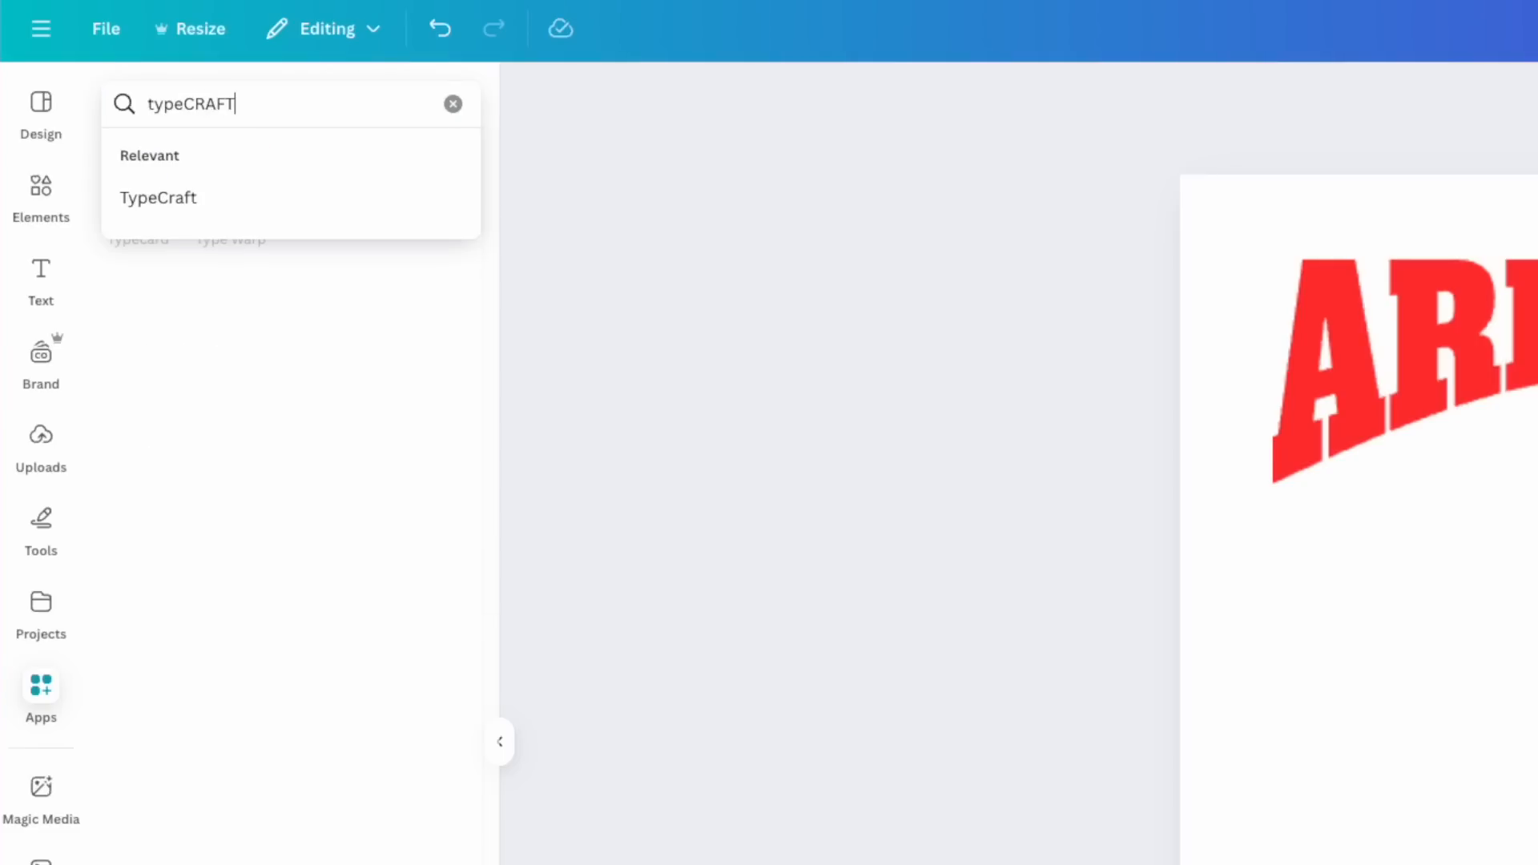
text(T)
key(Return)
click(140, 178)
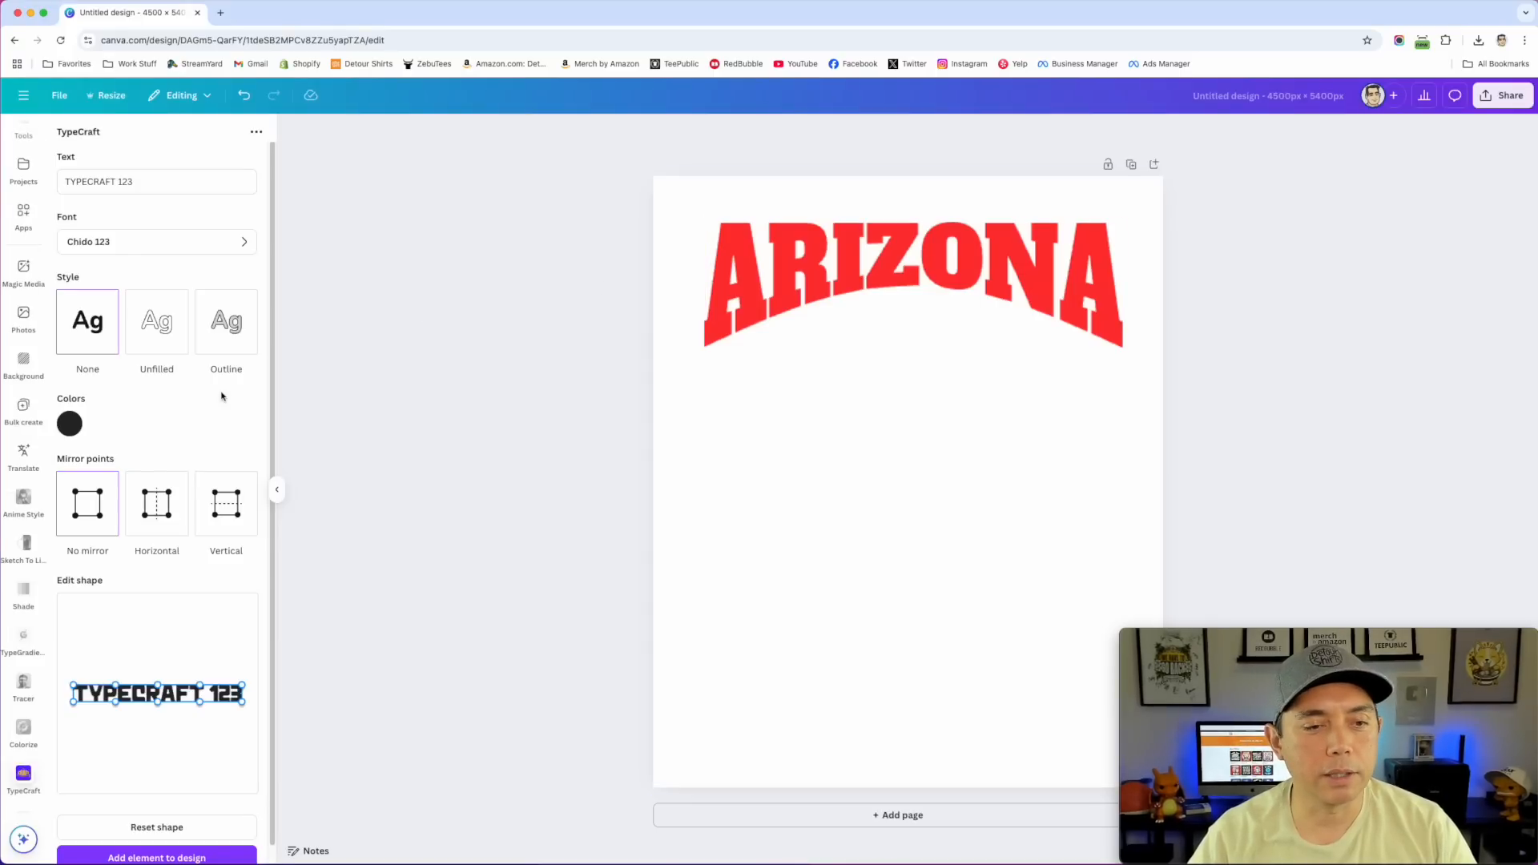
Replace the sample text in TypeCraft with ARIZONA
click(86, 175)
key(super+a)
text(ARIZONA)
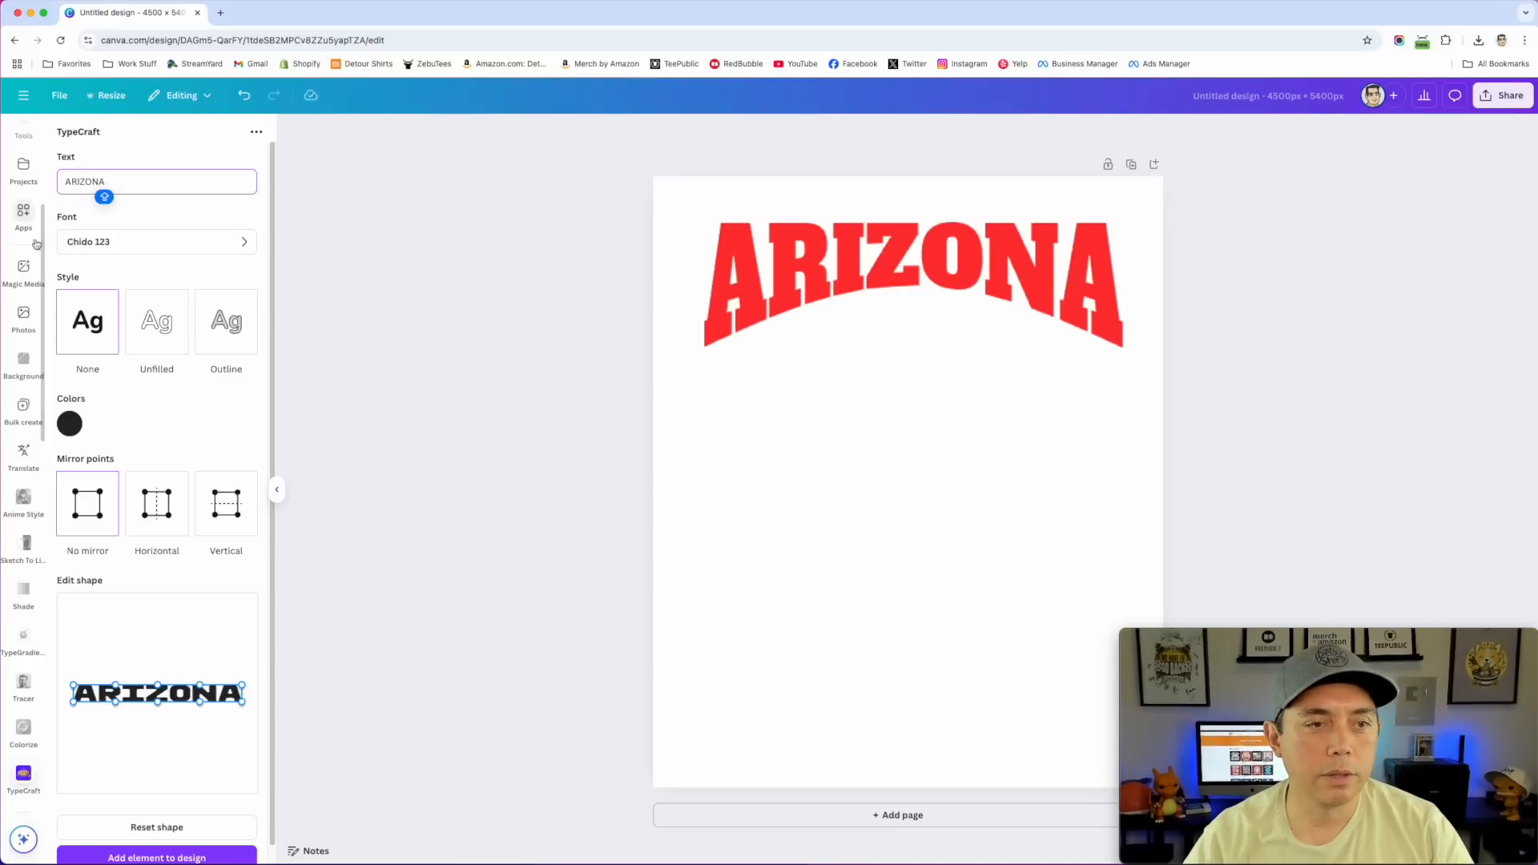
Browse the TypeCraft fonts and set the ARIZONA text to Agila 1 123
click(244, 242)
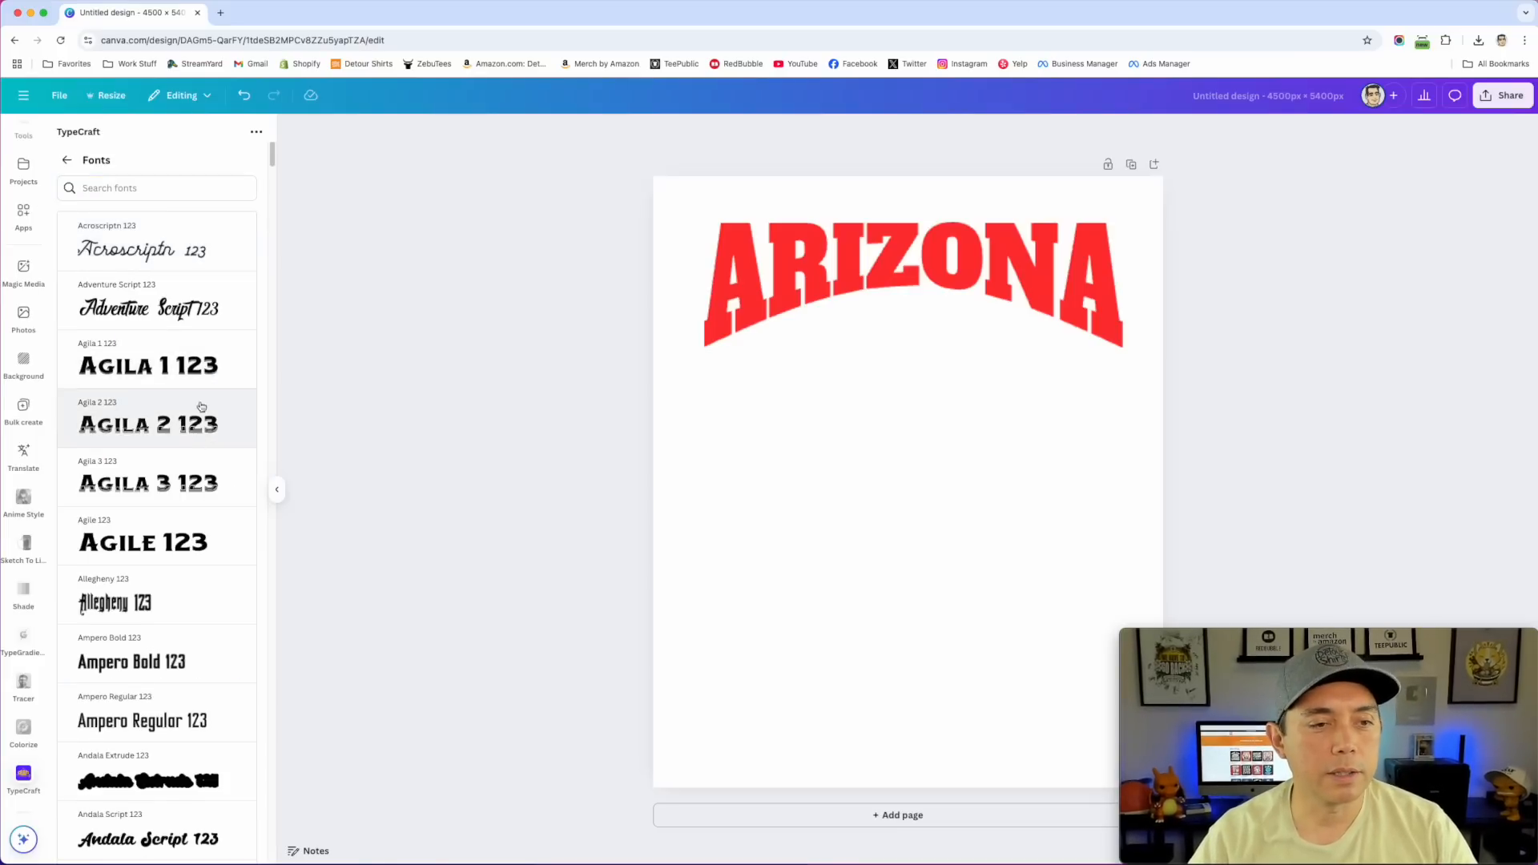
scroll(196, 439, down, 4)
scroll(198, 560, down, 2)
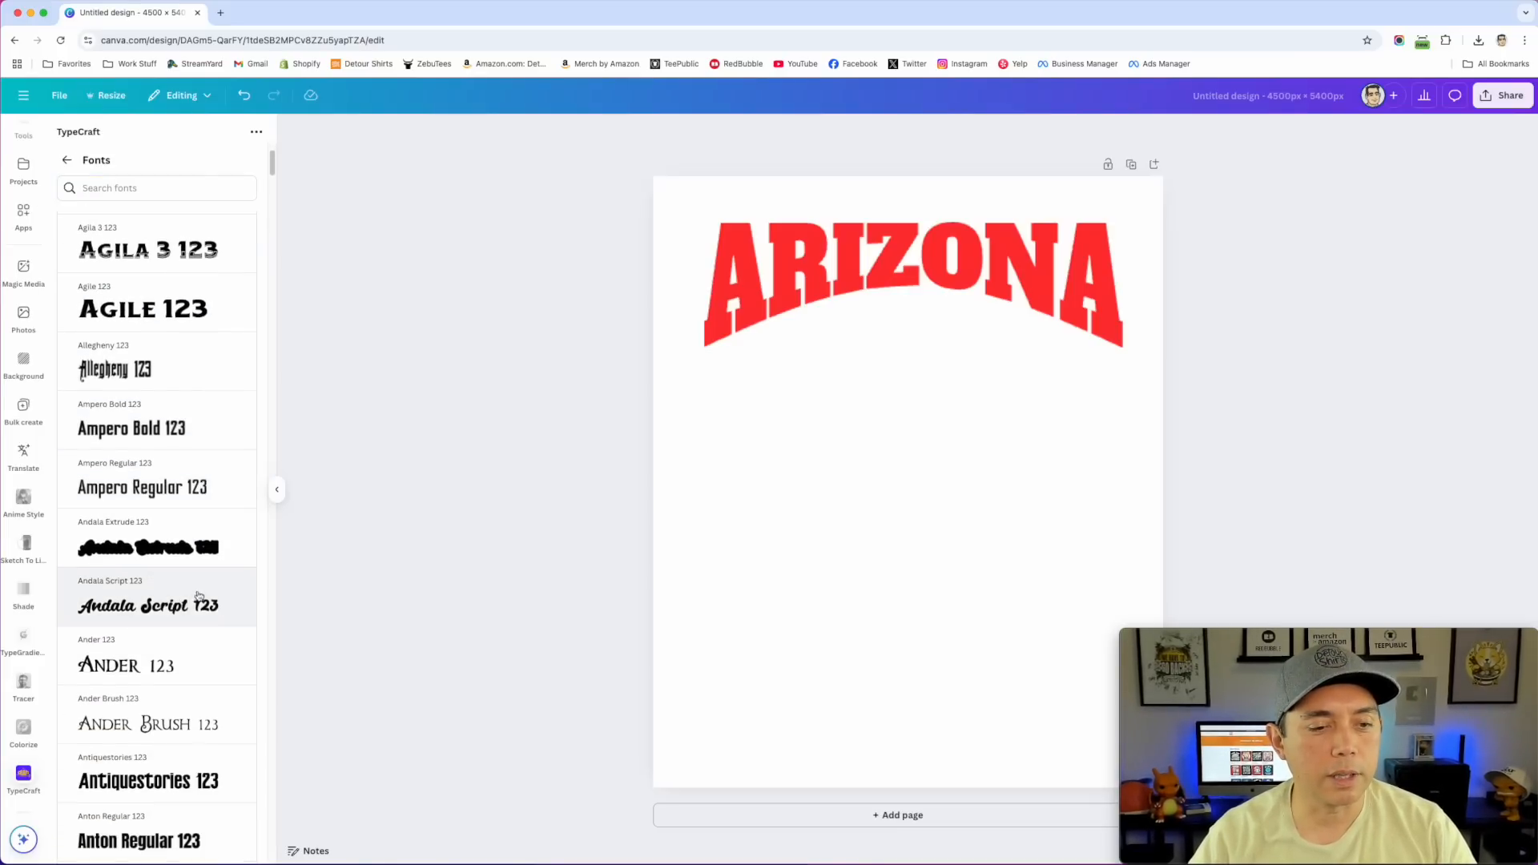
scroll(218, 446, up, 3)
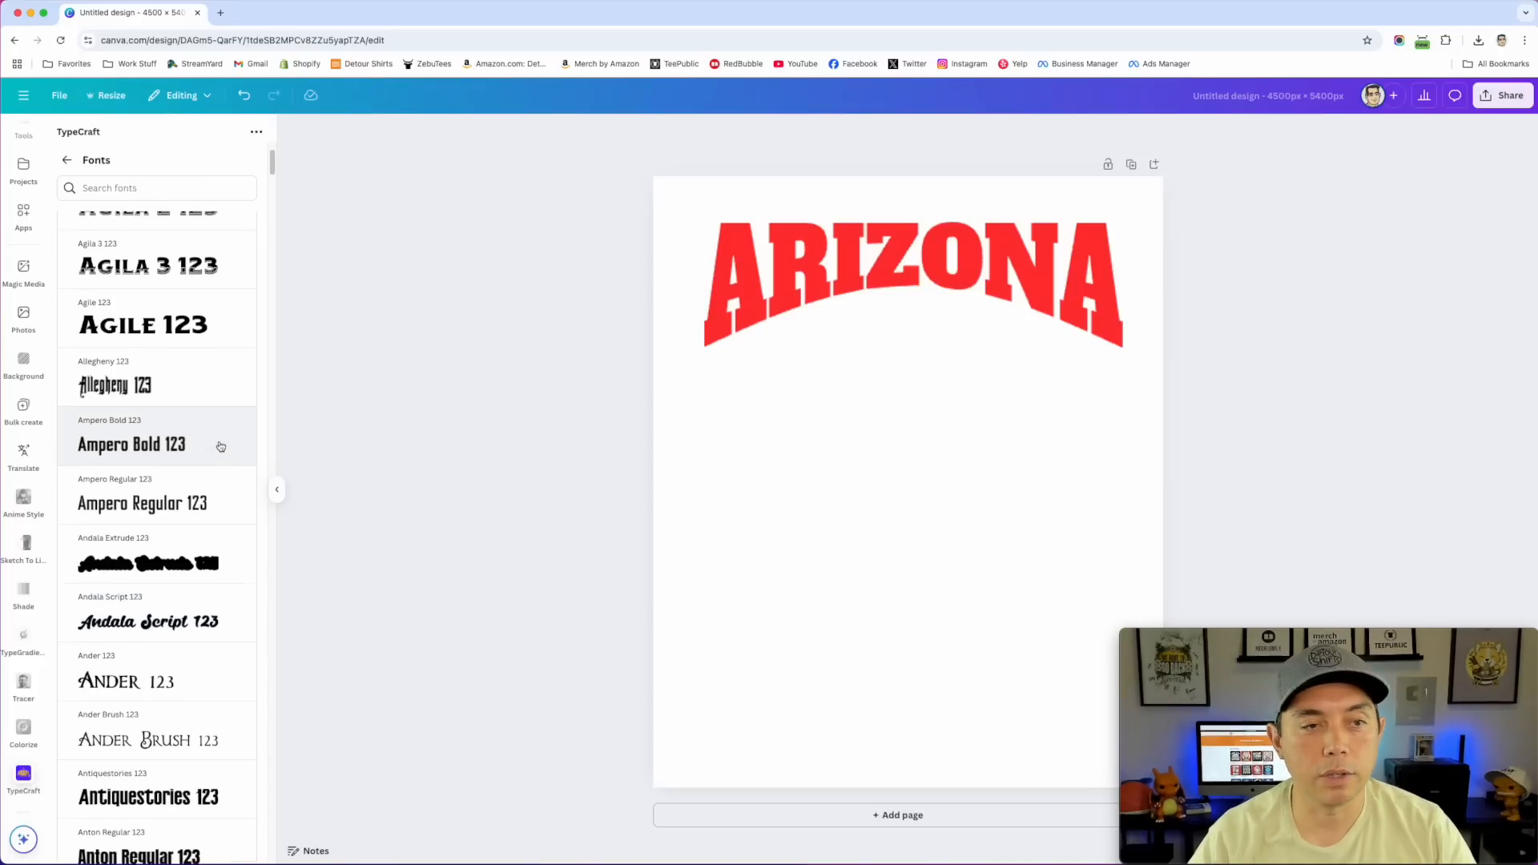
scroll(200, 417, up, 3)
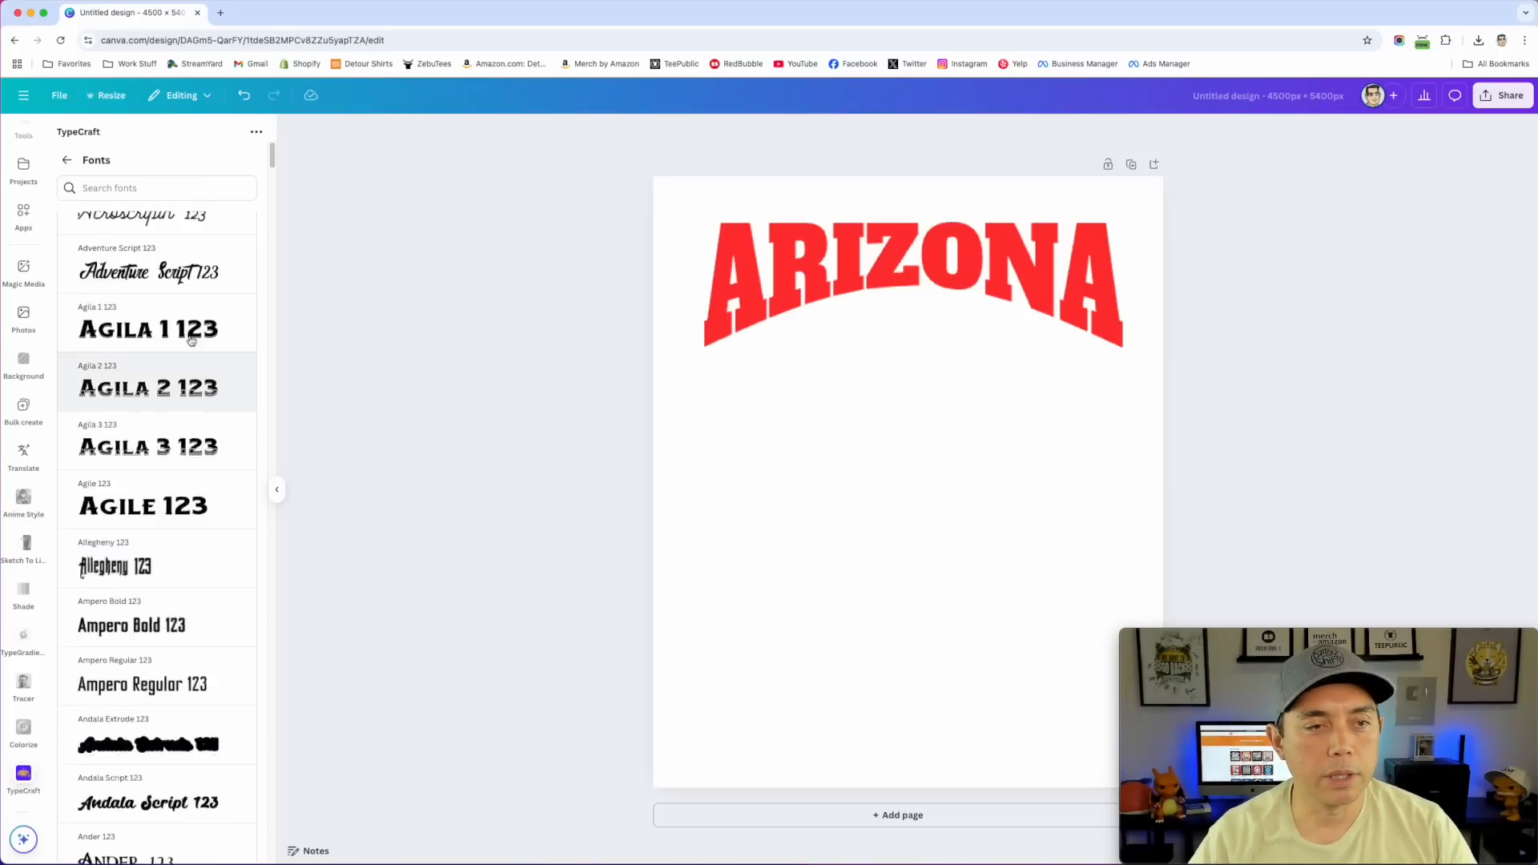
click(170, 363)
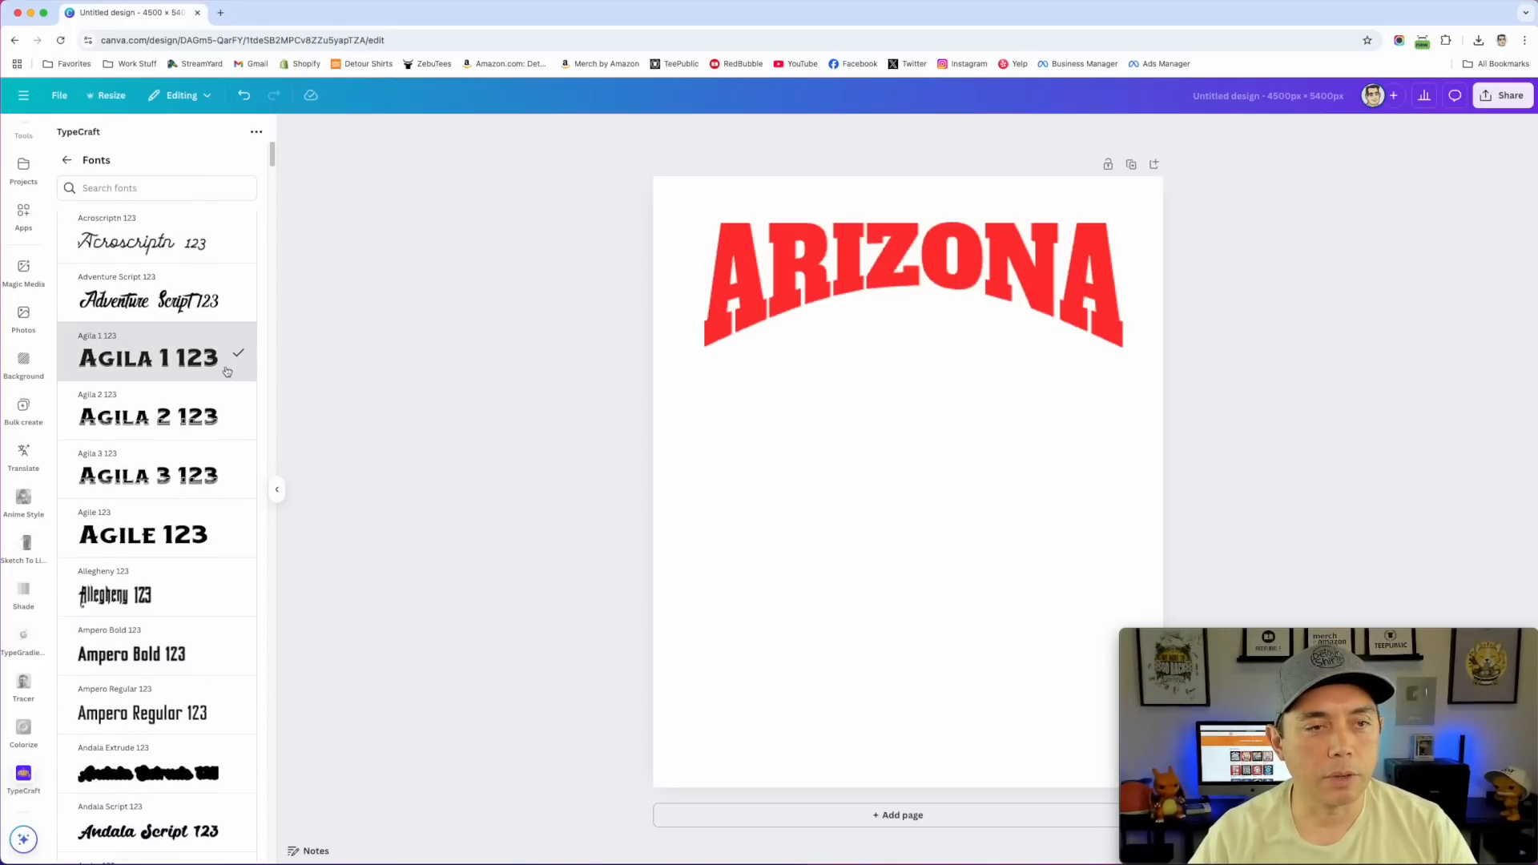
click(67, 160)
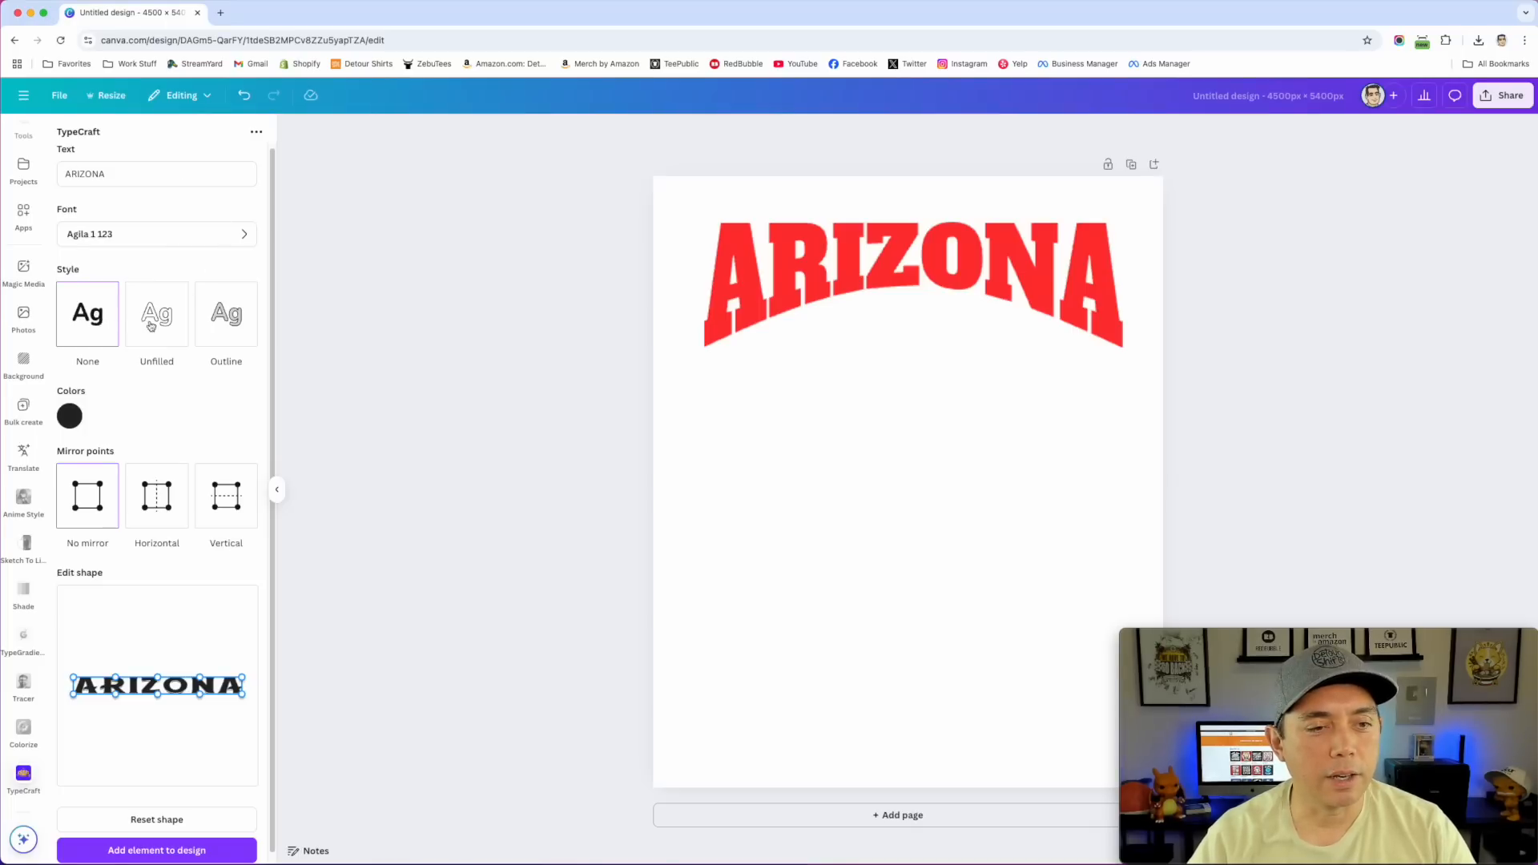
Change the TypeCraft ARIZONA text color to dark blue
click(81, 416)
click(237, 453)
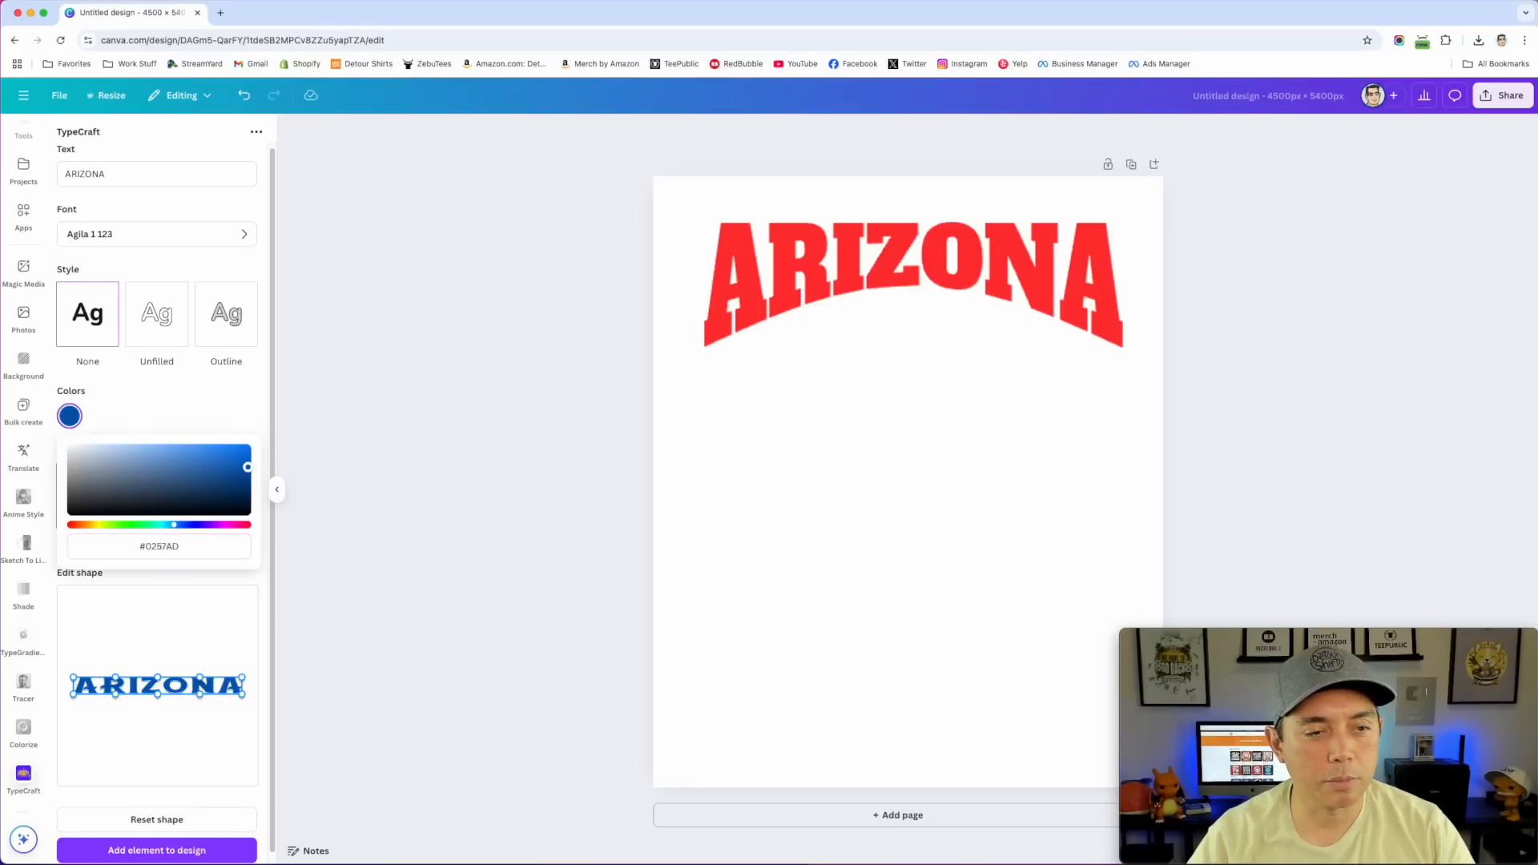
click(185, 398)
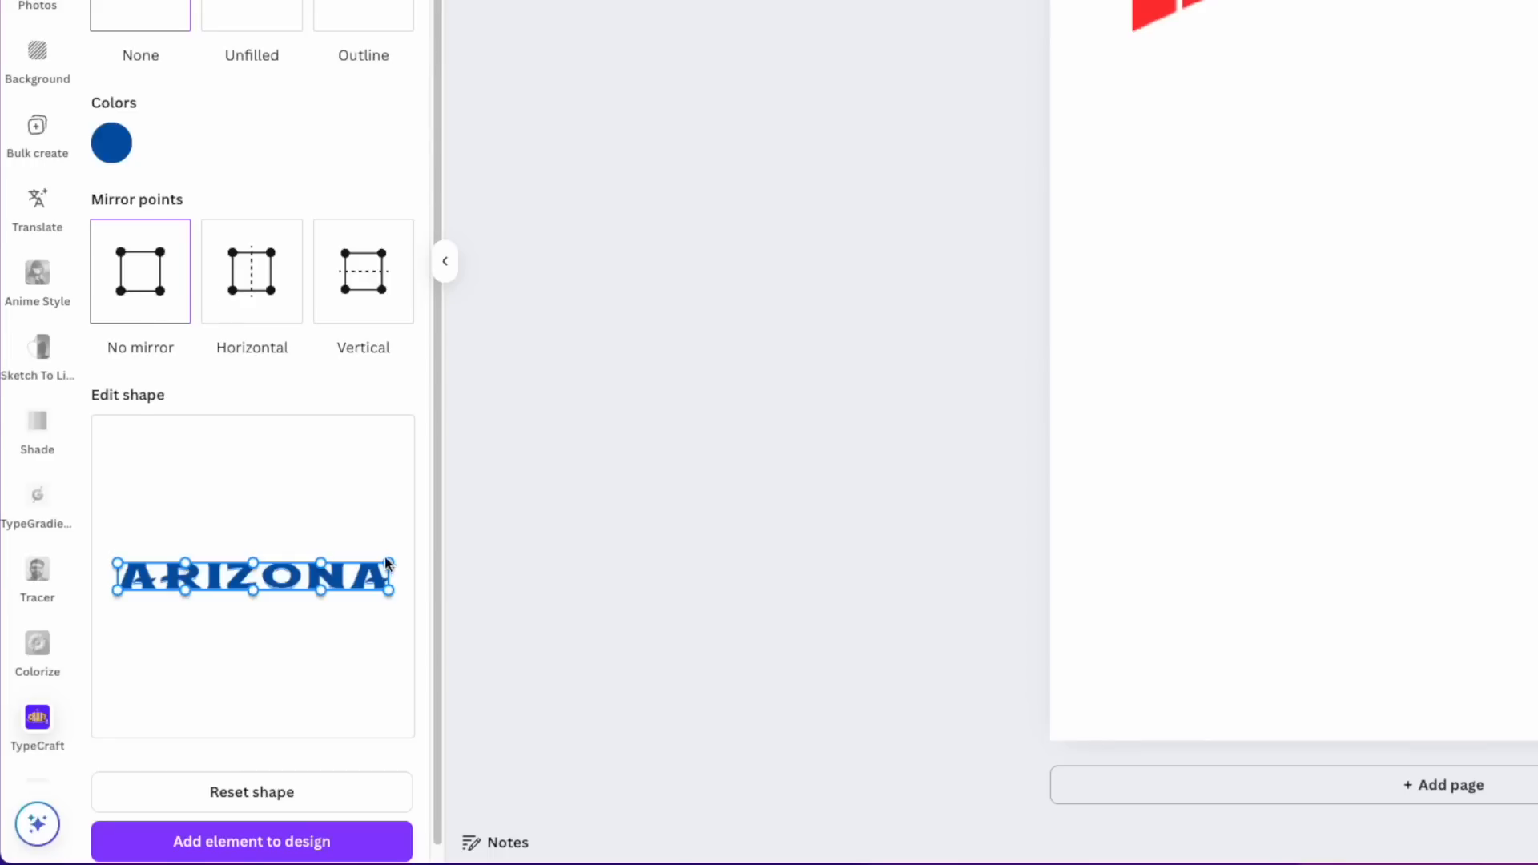
Try arching the ARIZONA shape without mirroring by raising its middle points, lifting the upper-right corner and lowering the lower-left corner
drag(258, 565, 253, 533)
mouse_move(254, 597)
mouse_down()
mouse_move(248, 624)
mouse_move(248, 568)
mouse_up()
drag(392, 559, 384, 522)
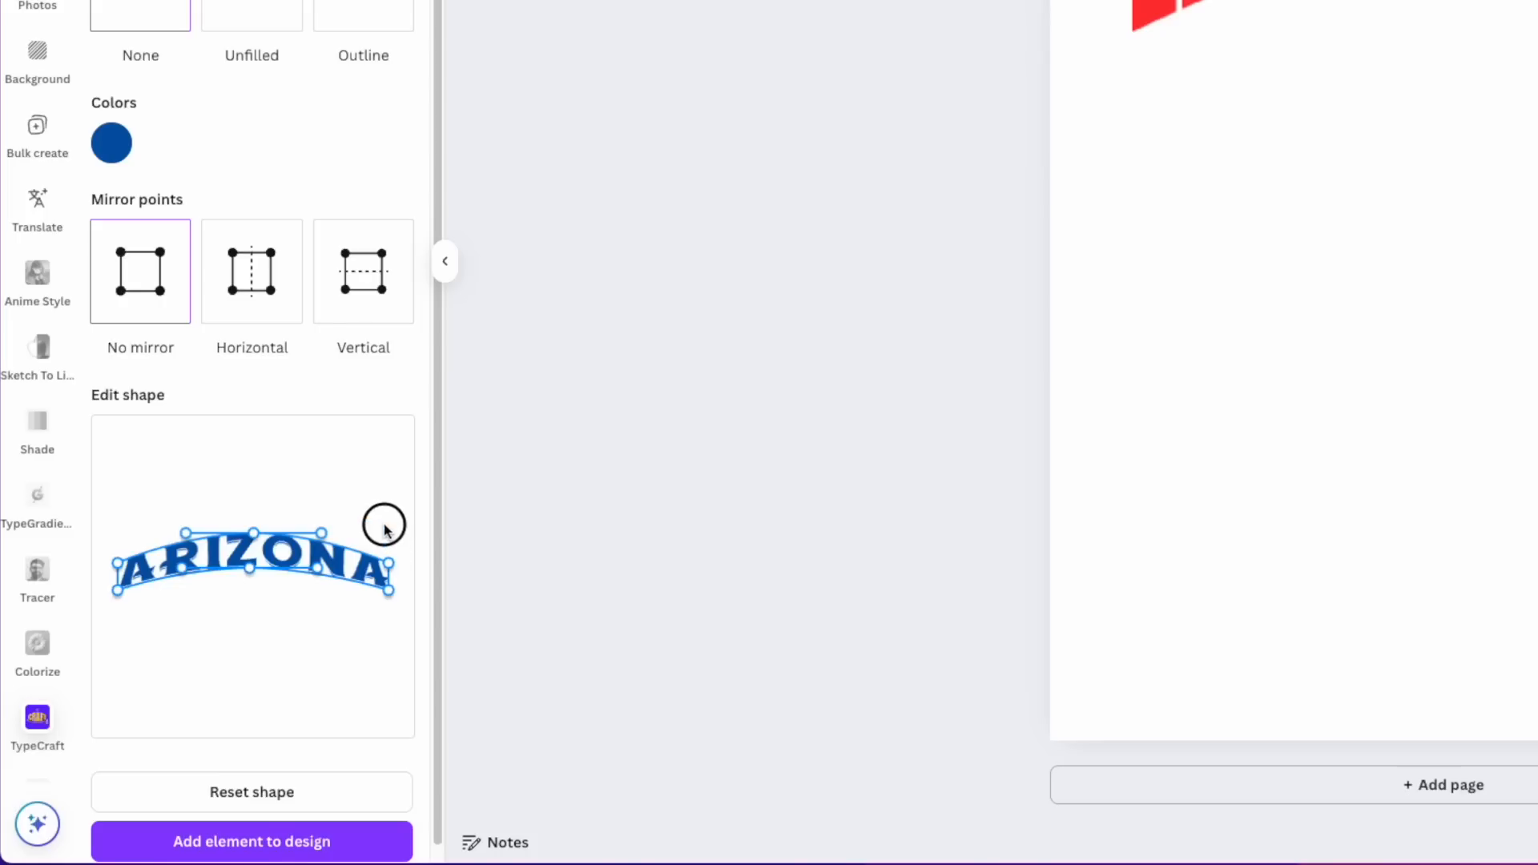
drag(392, 564, 388, 506)
drag(117, 593, 120, 625)
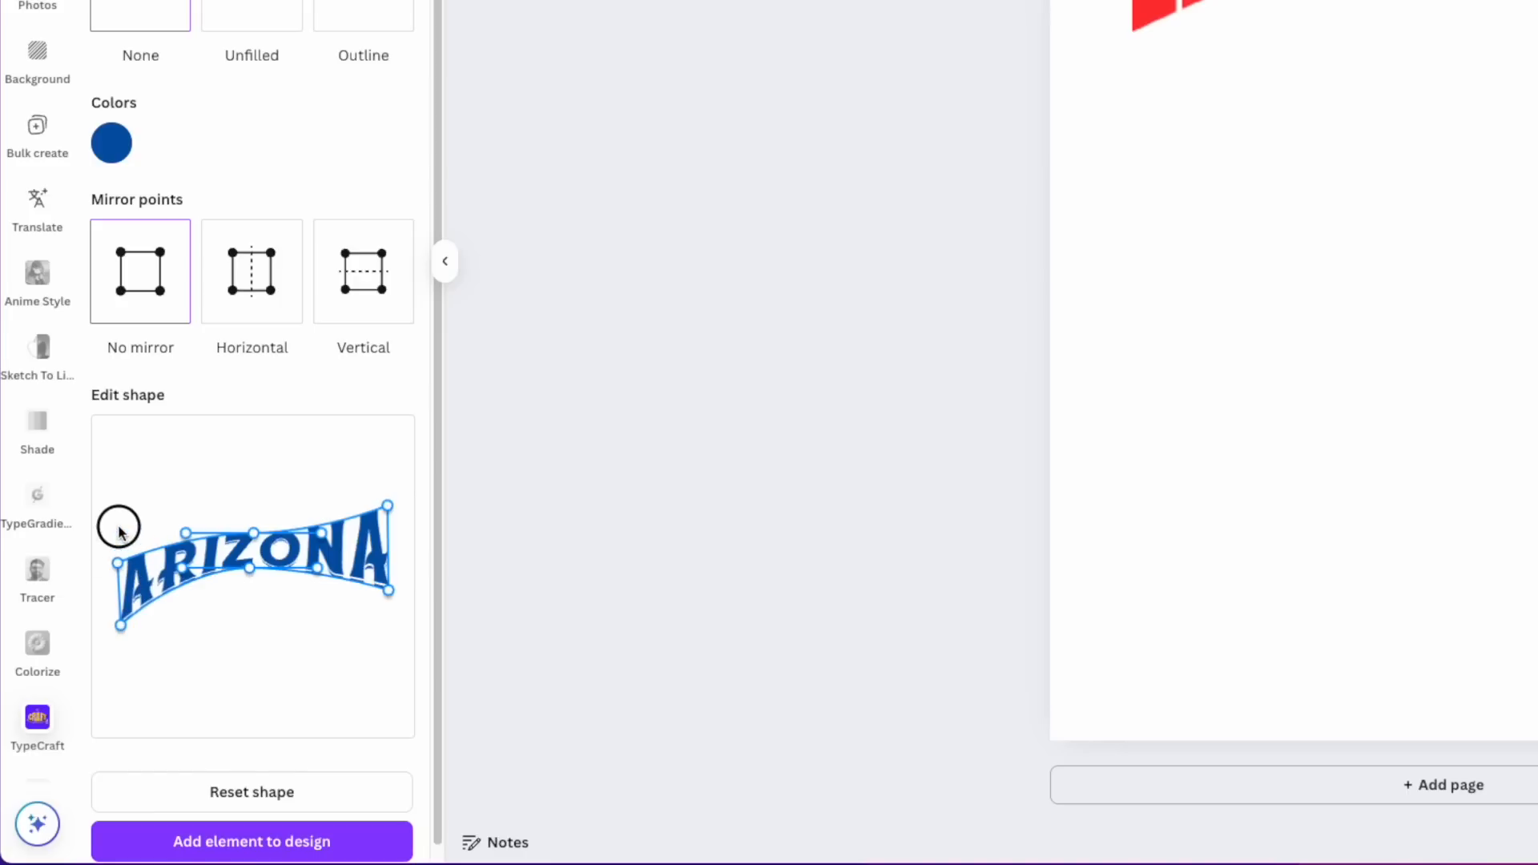
Try horizontal mirroring on the uneven ARIZONA shape by raising its upper corners, and reset the shape
click(256, 275)
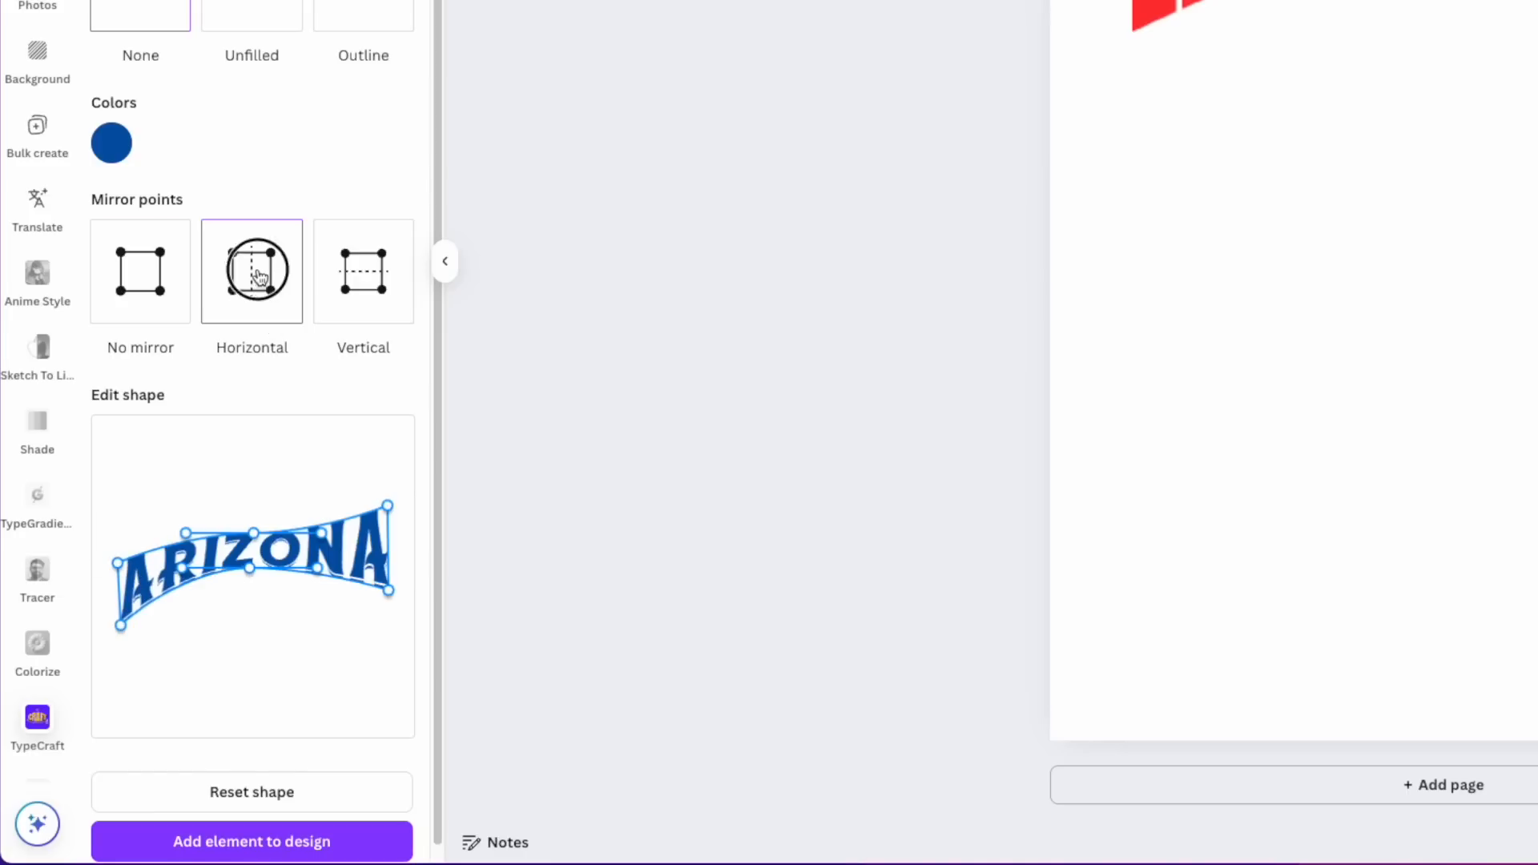
drag(119, 563, 120, 496)
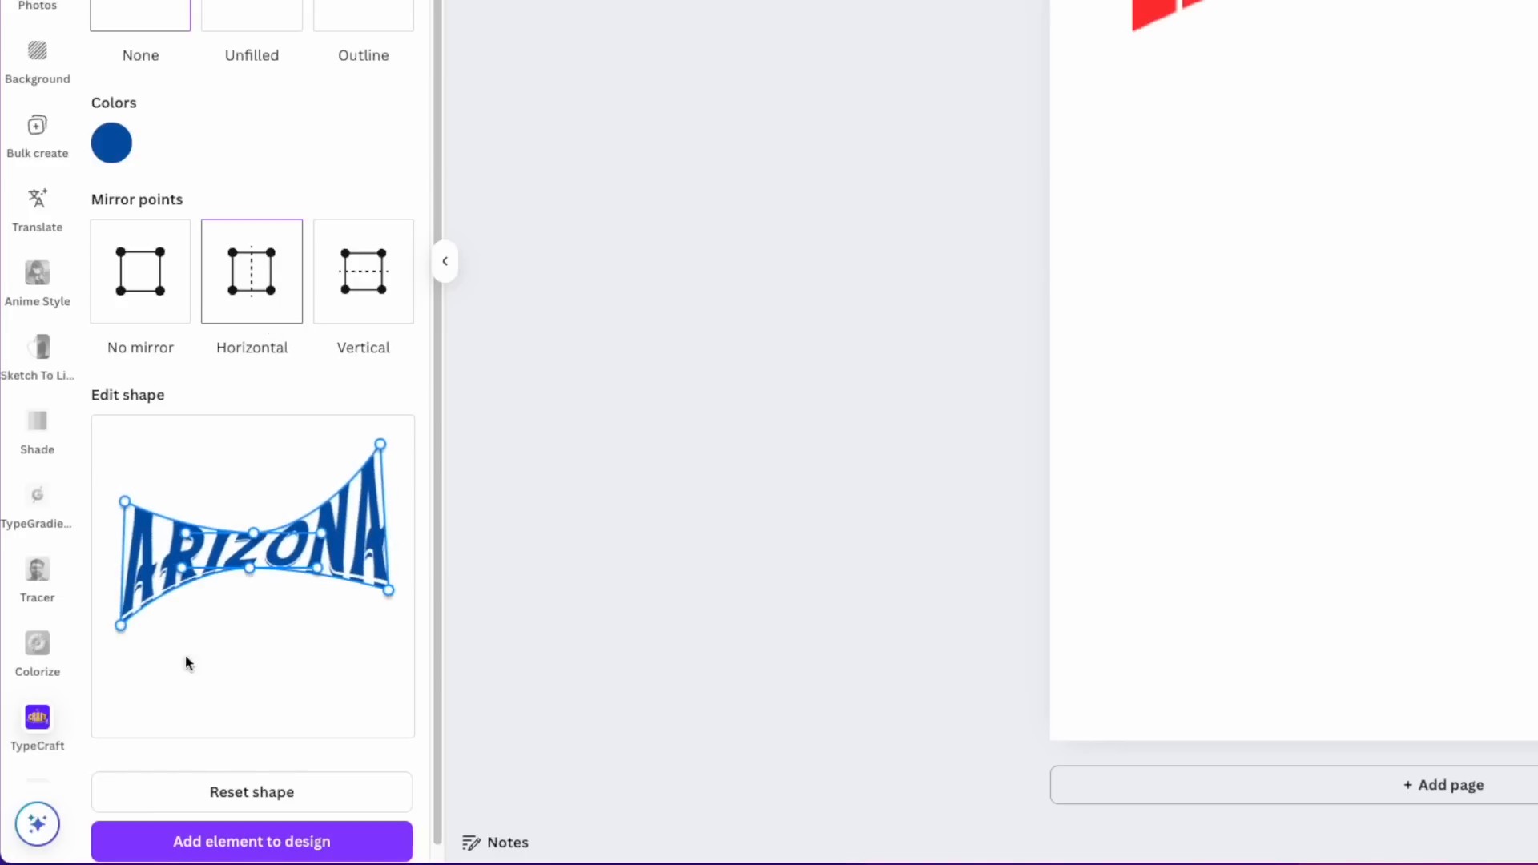
click(247, 793)
Try bulging the middle of ARIZONA outward with vertical mirroring, and reset the shape
click(358, 279)
mouse_move(250, 563)
mouse_down()
mouse_move(250, 529)
mouse_move(251, 548)
mouse_up()
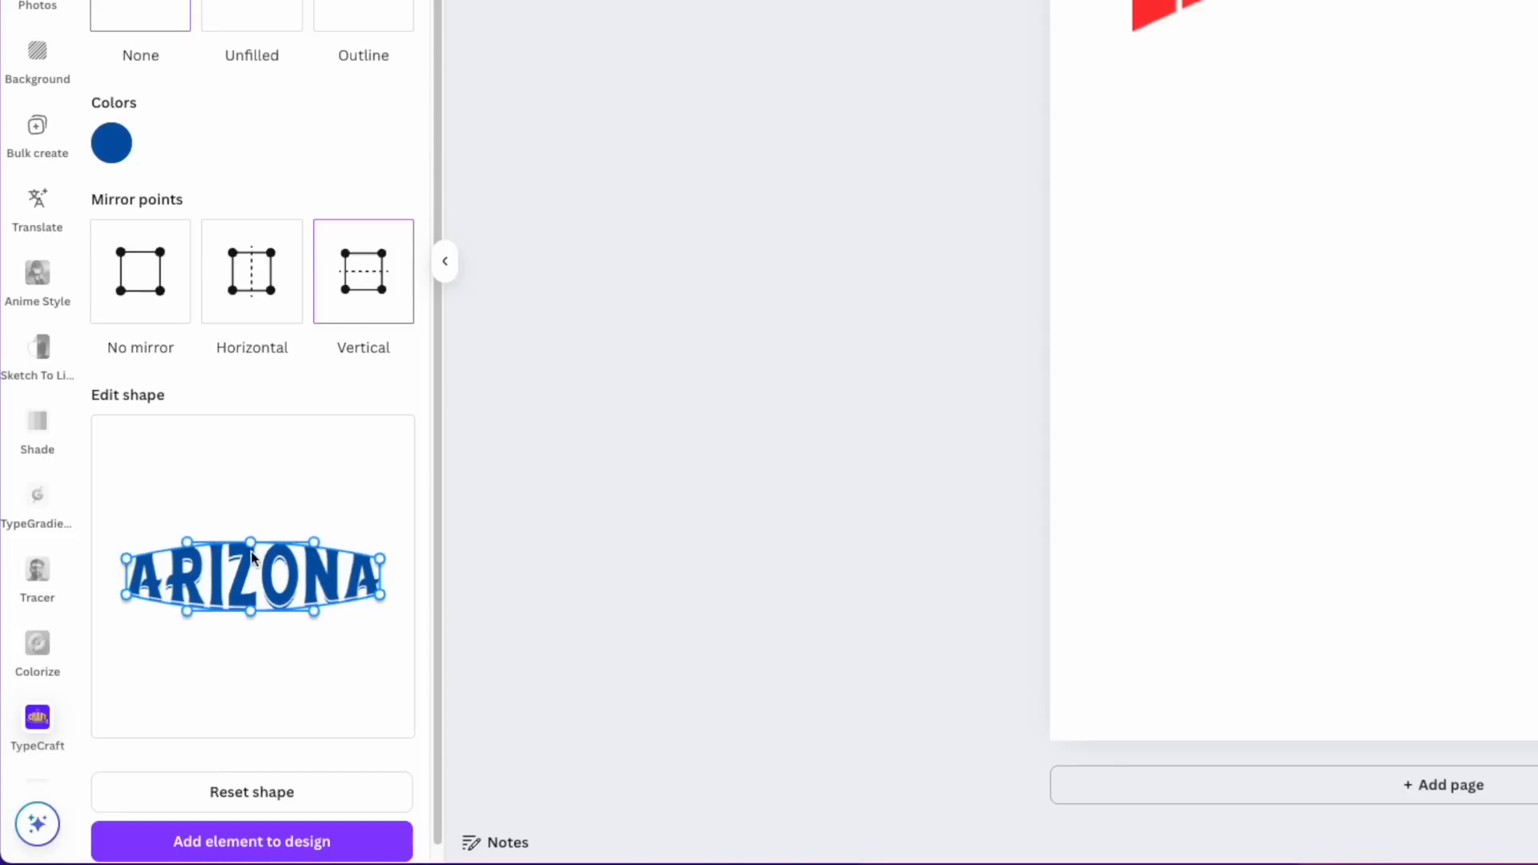
click(280, 795)
Arch ARIZONA with horizontal mirroring by pulling both lower corners down, and add the lettering to the design
click(254, 274)
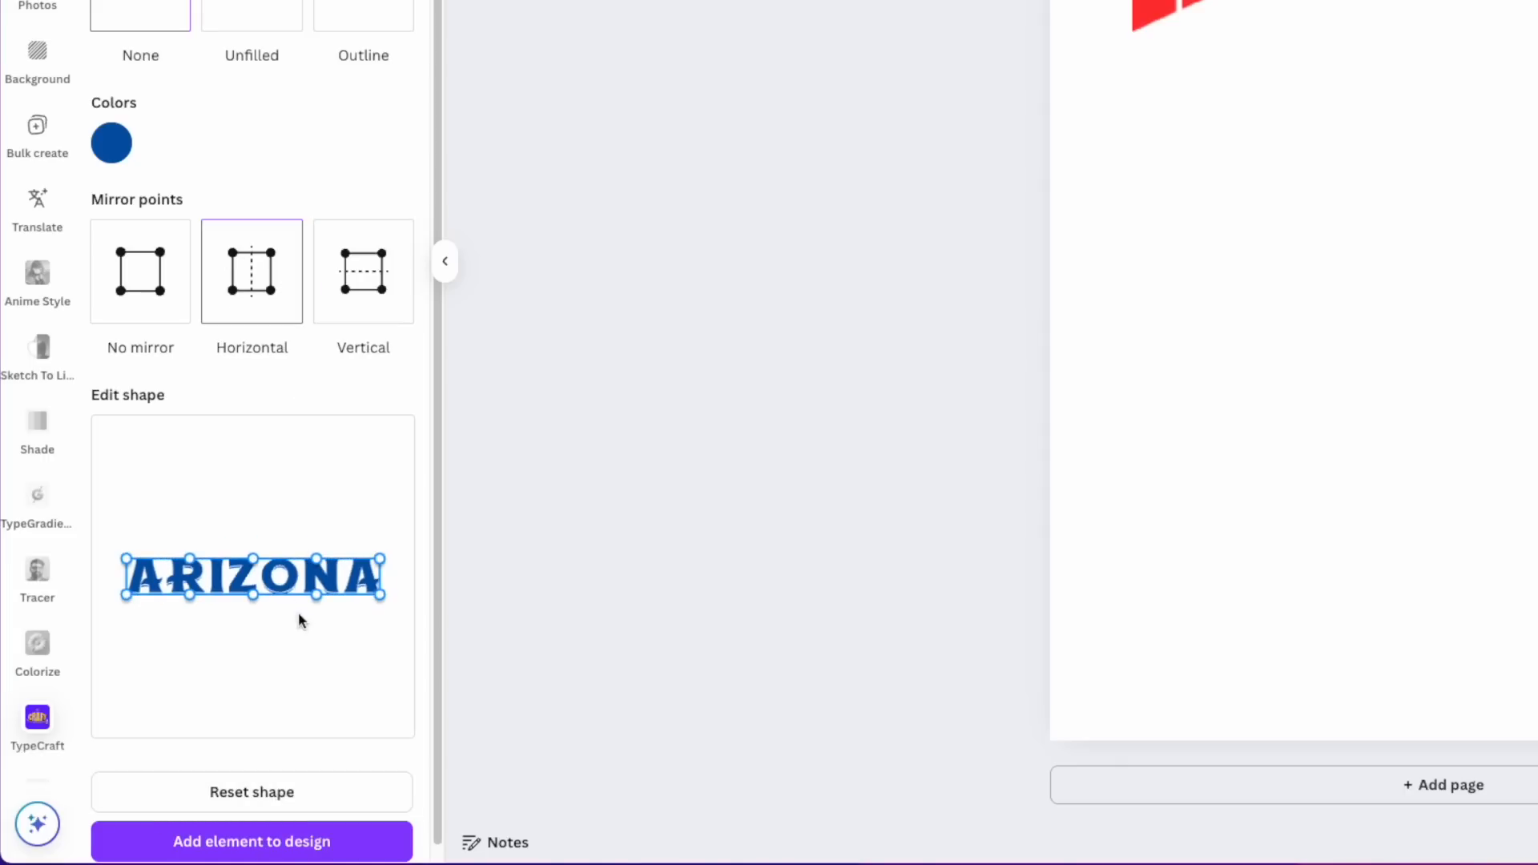
drag(381, 565, 373, 625)
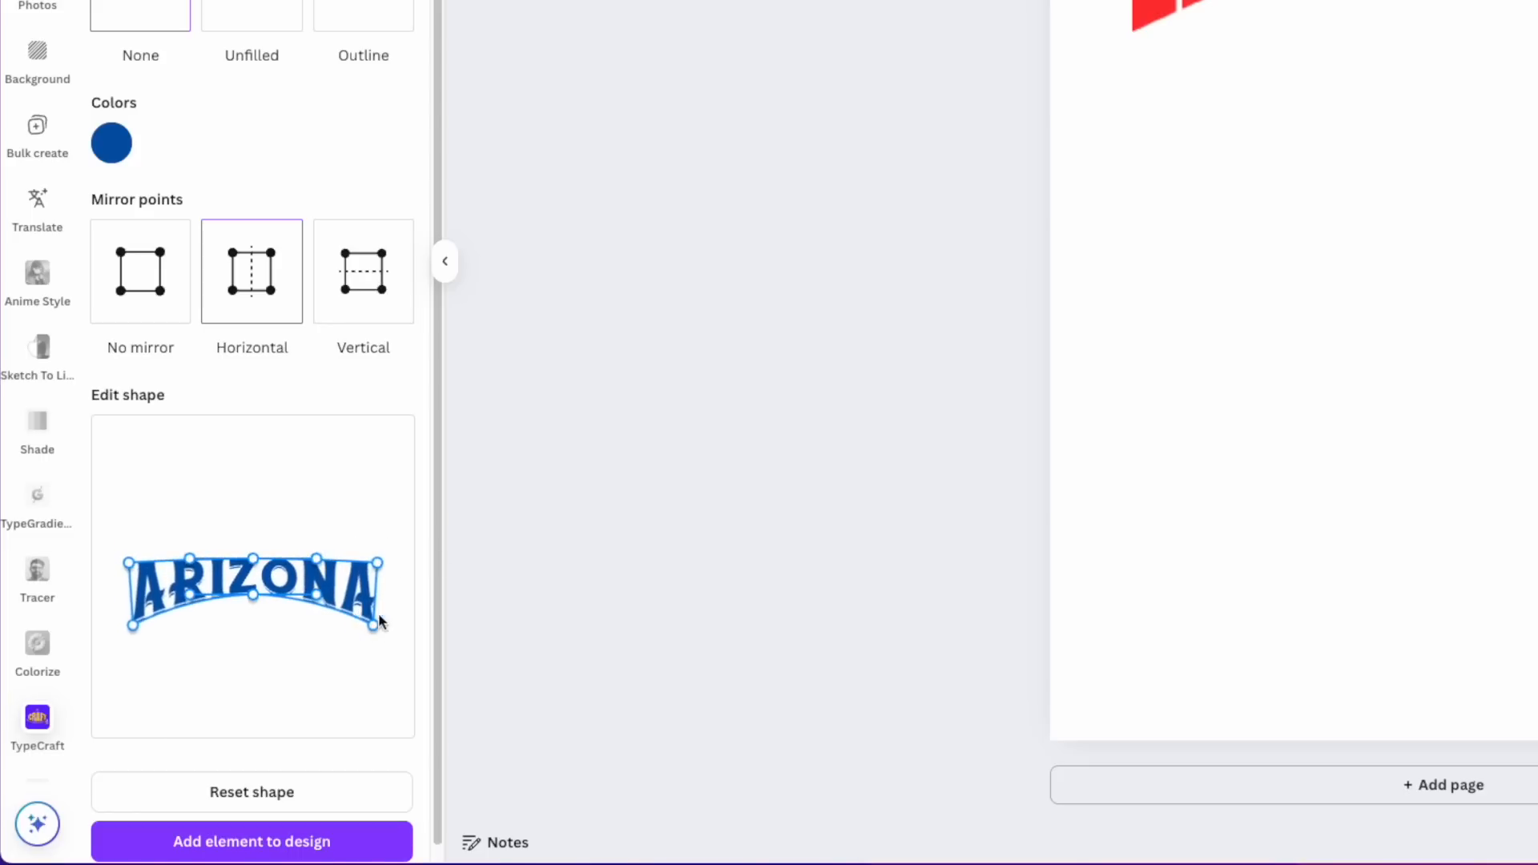
click(261, 843)
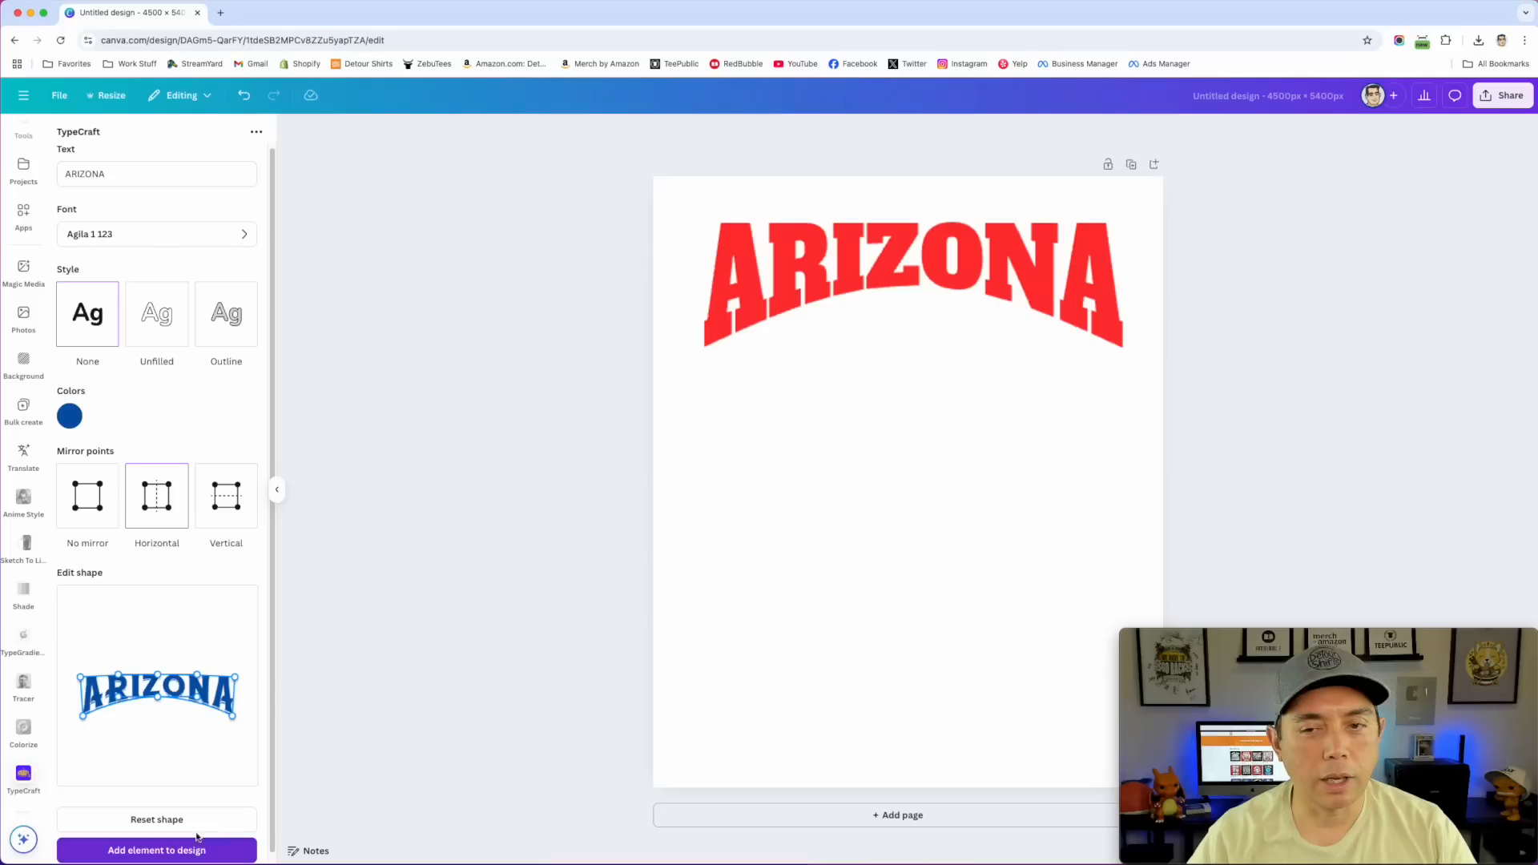
Enlarge the blue ARIZONA lettering to about the width of the red one and place it directly beneath it
drag(906, 539, 852, 480)
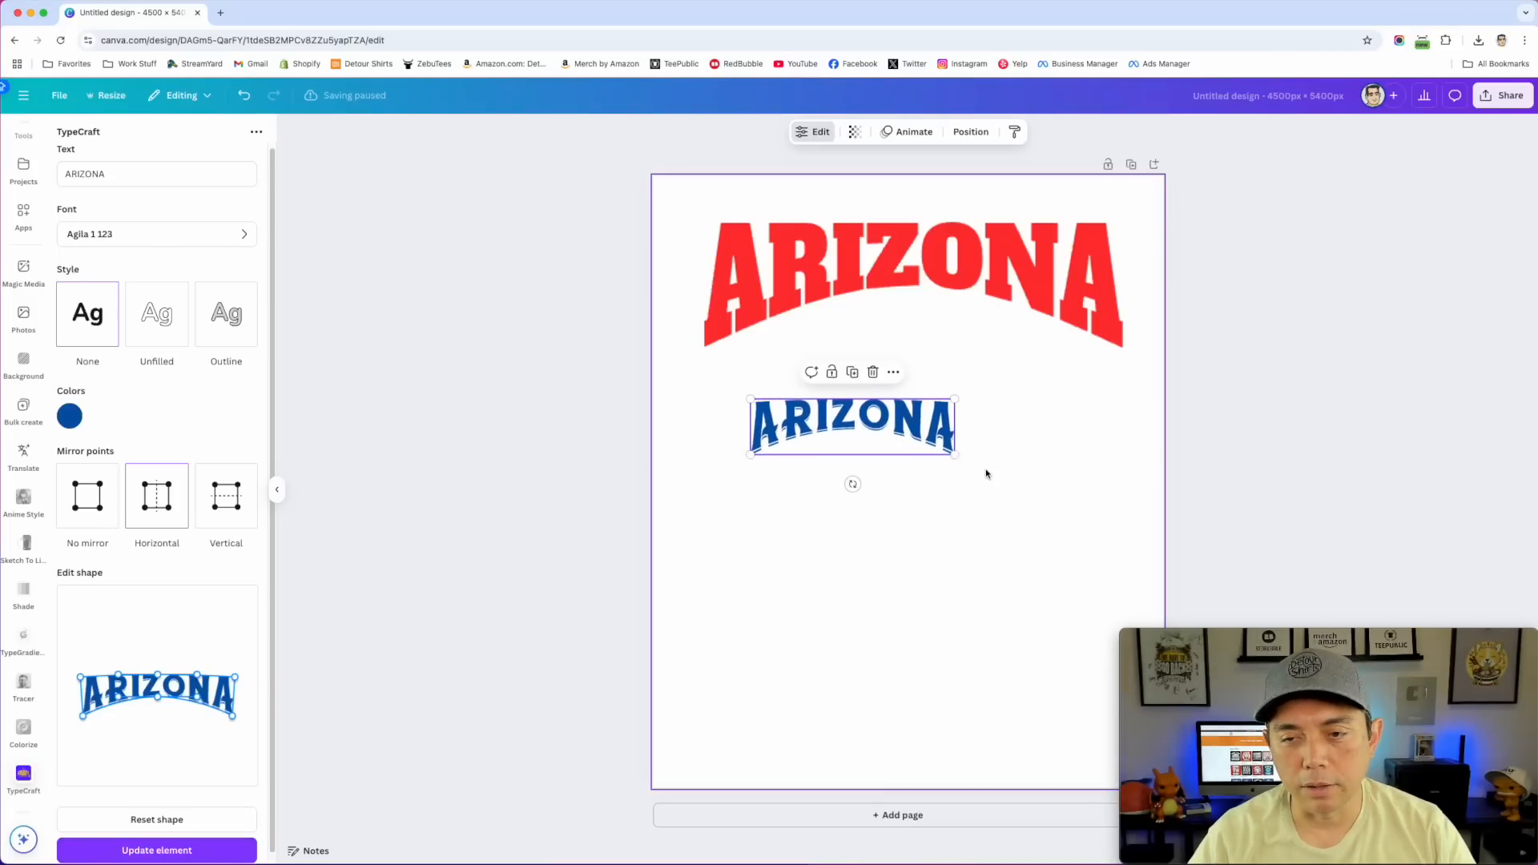
drag(956, 507, 1127, 565)
drag(1032, 426, 999, 374)
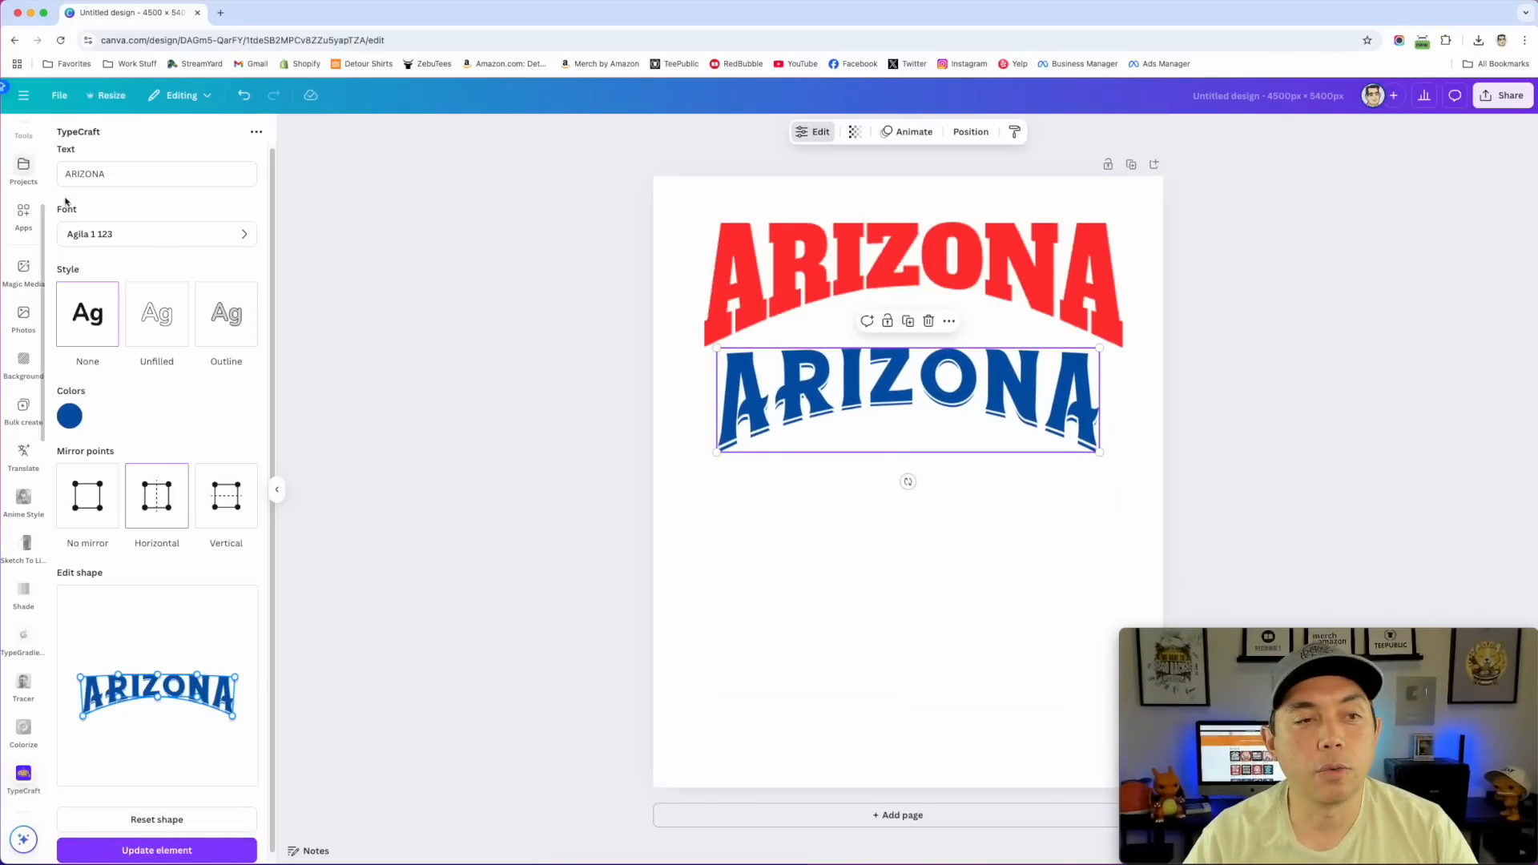
drag(991, 373, 978, 375)
drag(1087, 453, 1126, 483)
drag(1096, 424, 1091, 423)
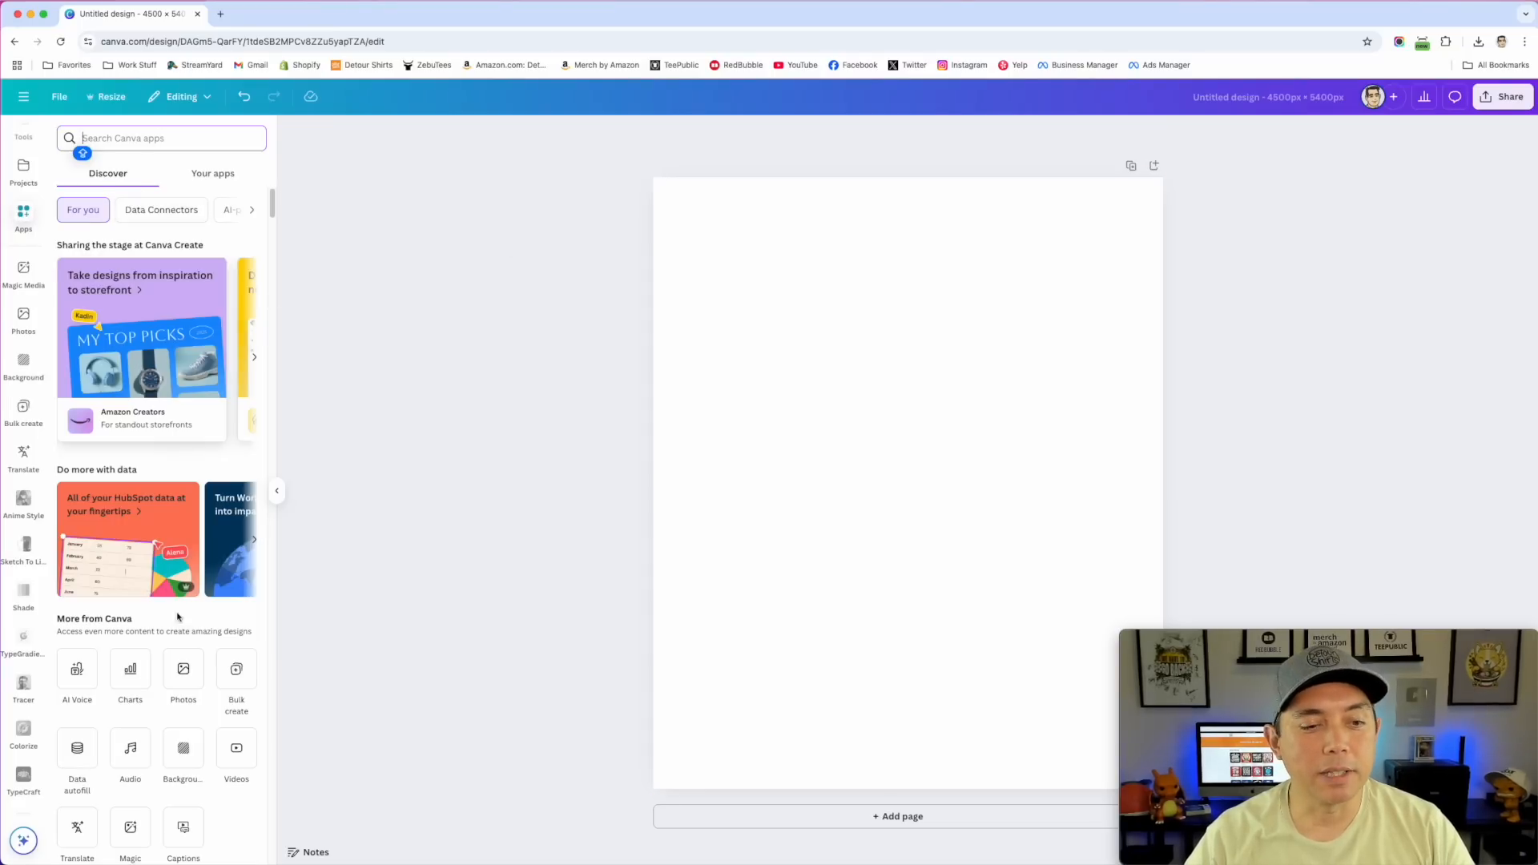
Browse the Canva apps, search for TypeExtrude and open it
scroll(171, 589, down, 15)
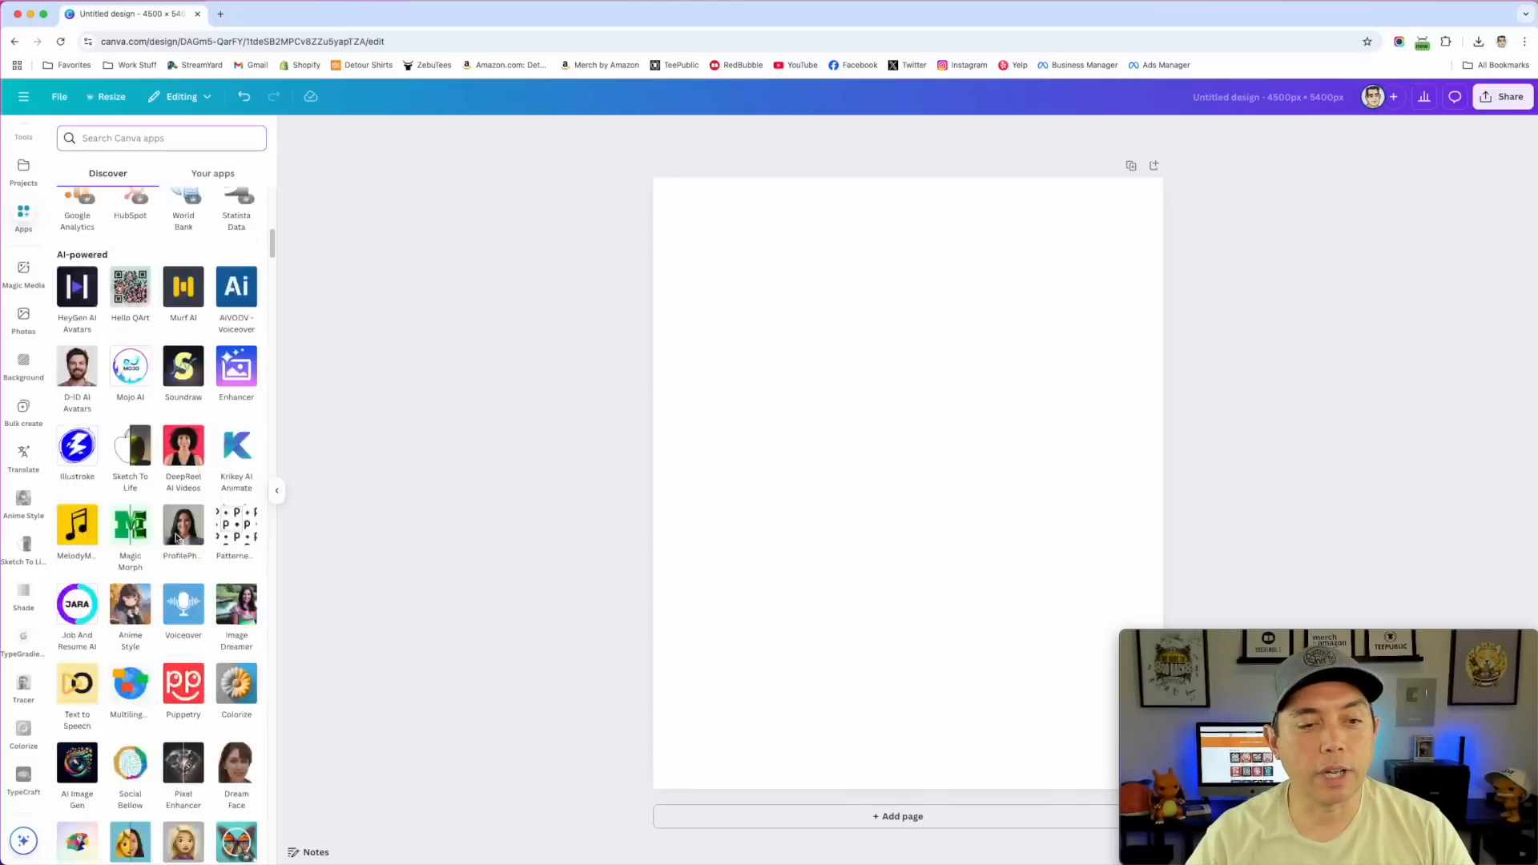
scroll(178, 538, down, 3)
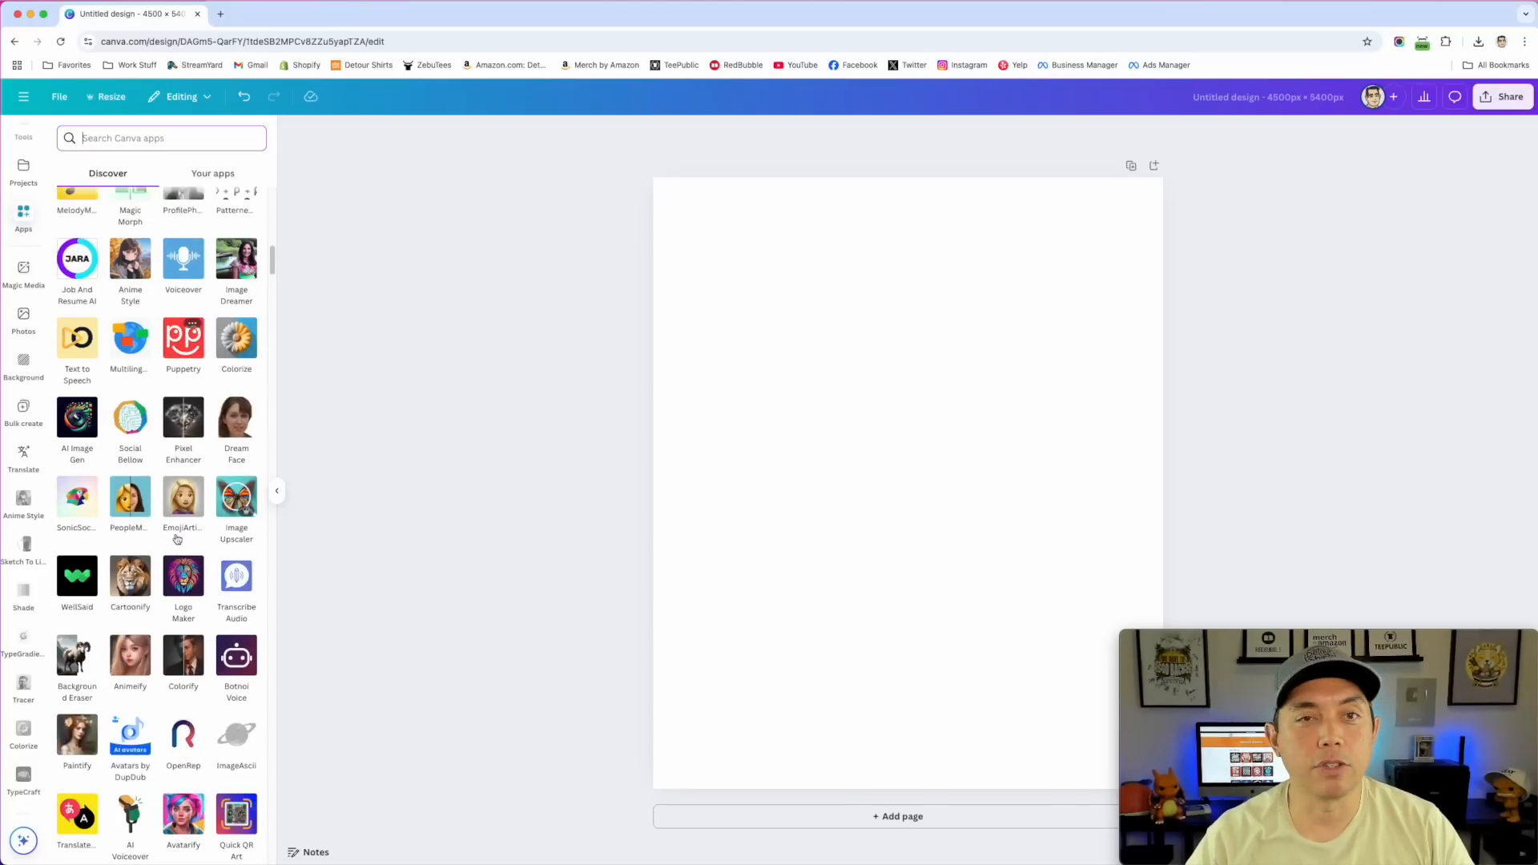
scroll(177, 538, up, 15)
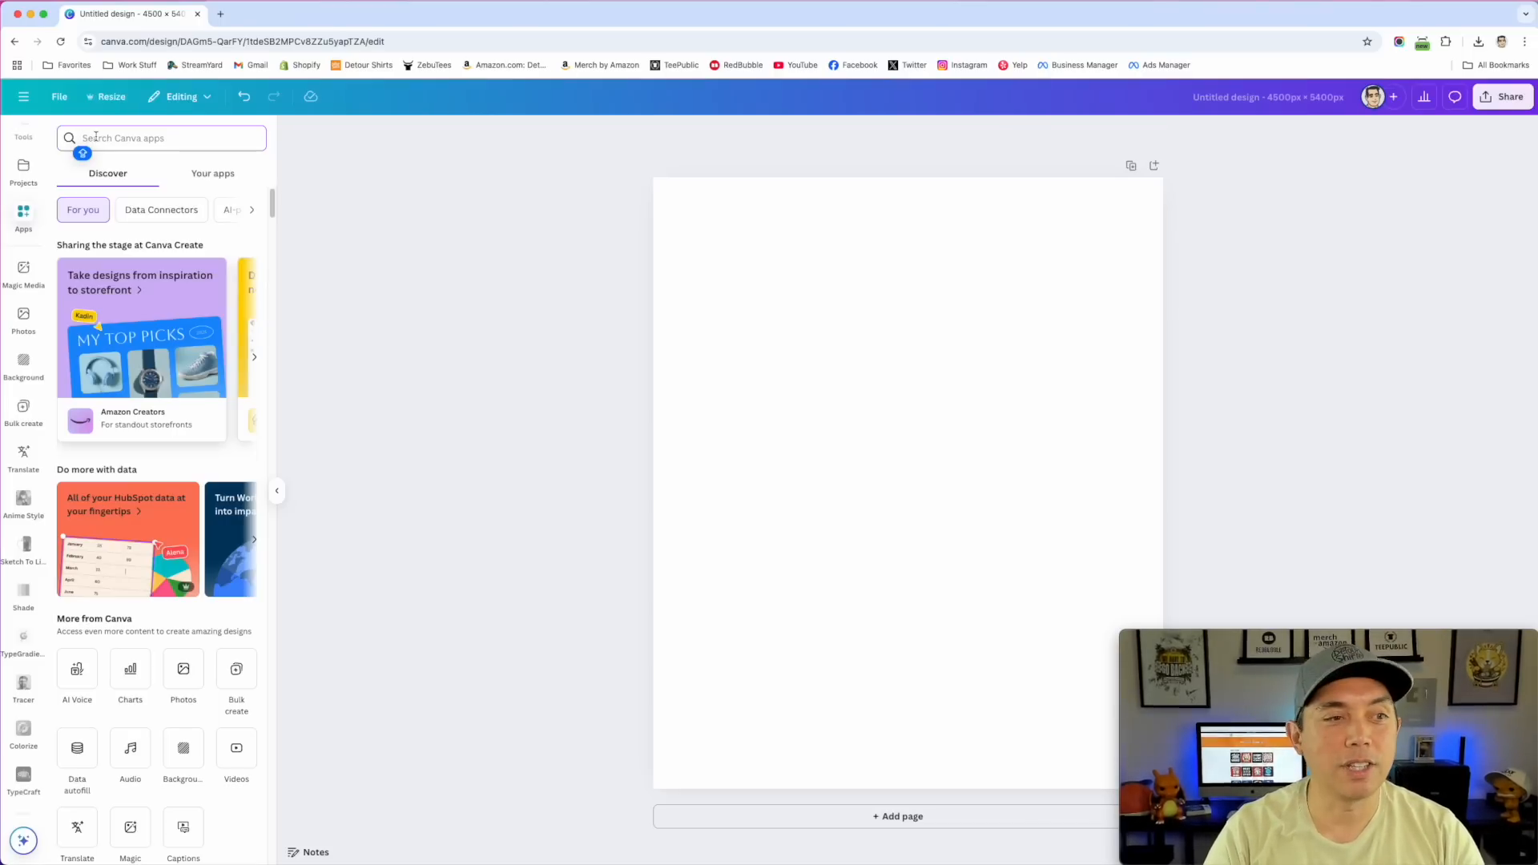
text(TYPE)
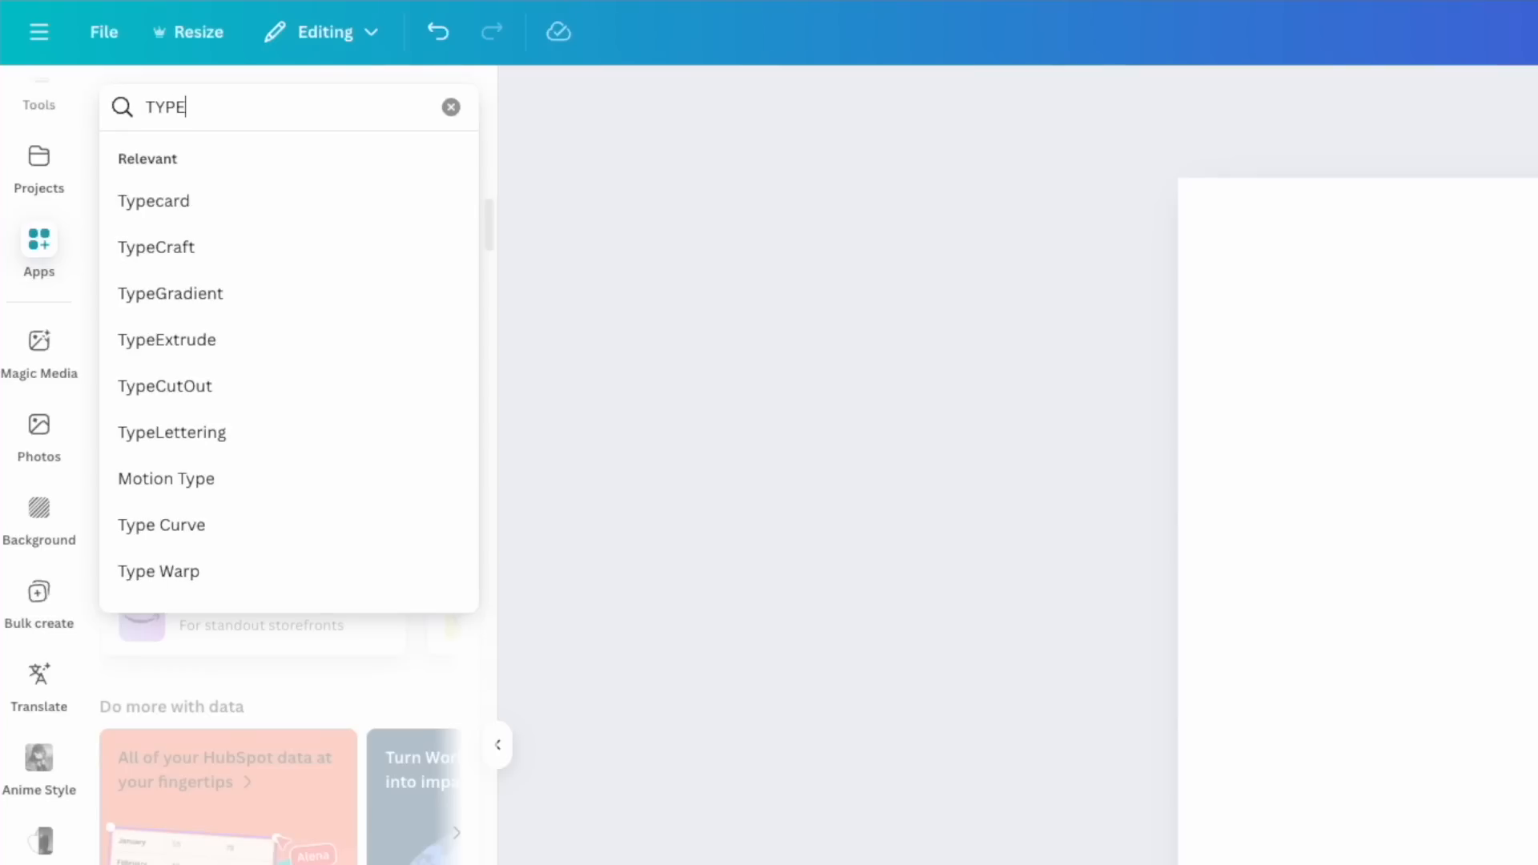
text(EXT)
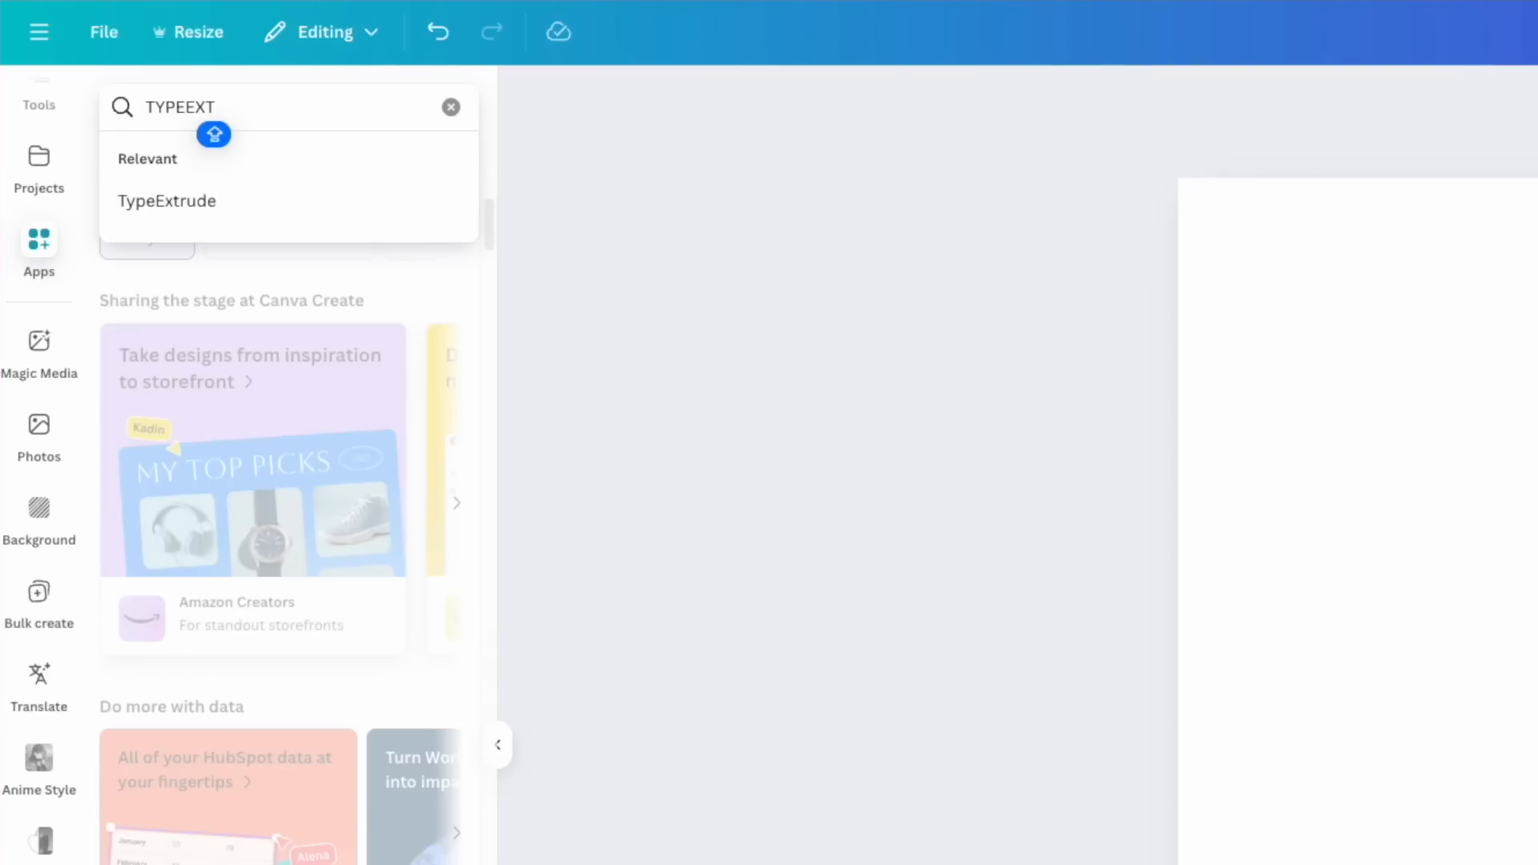
click(165, 203)
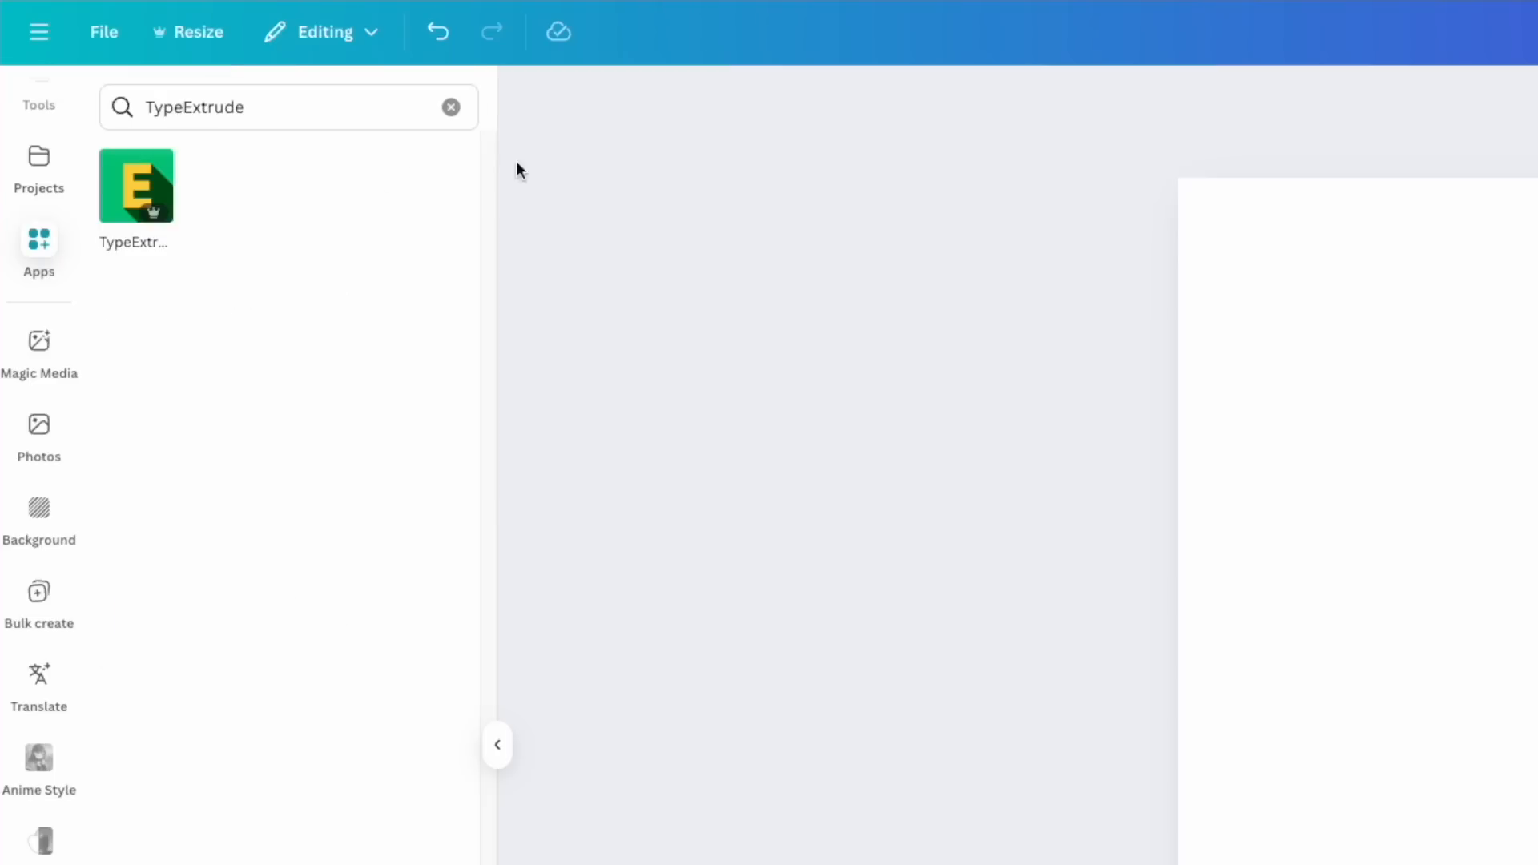
click(147, 191)
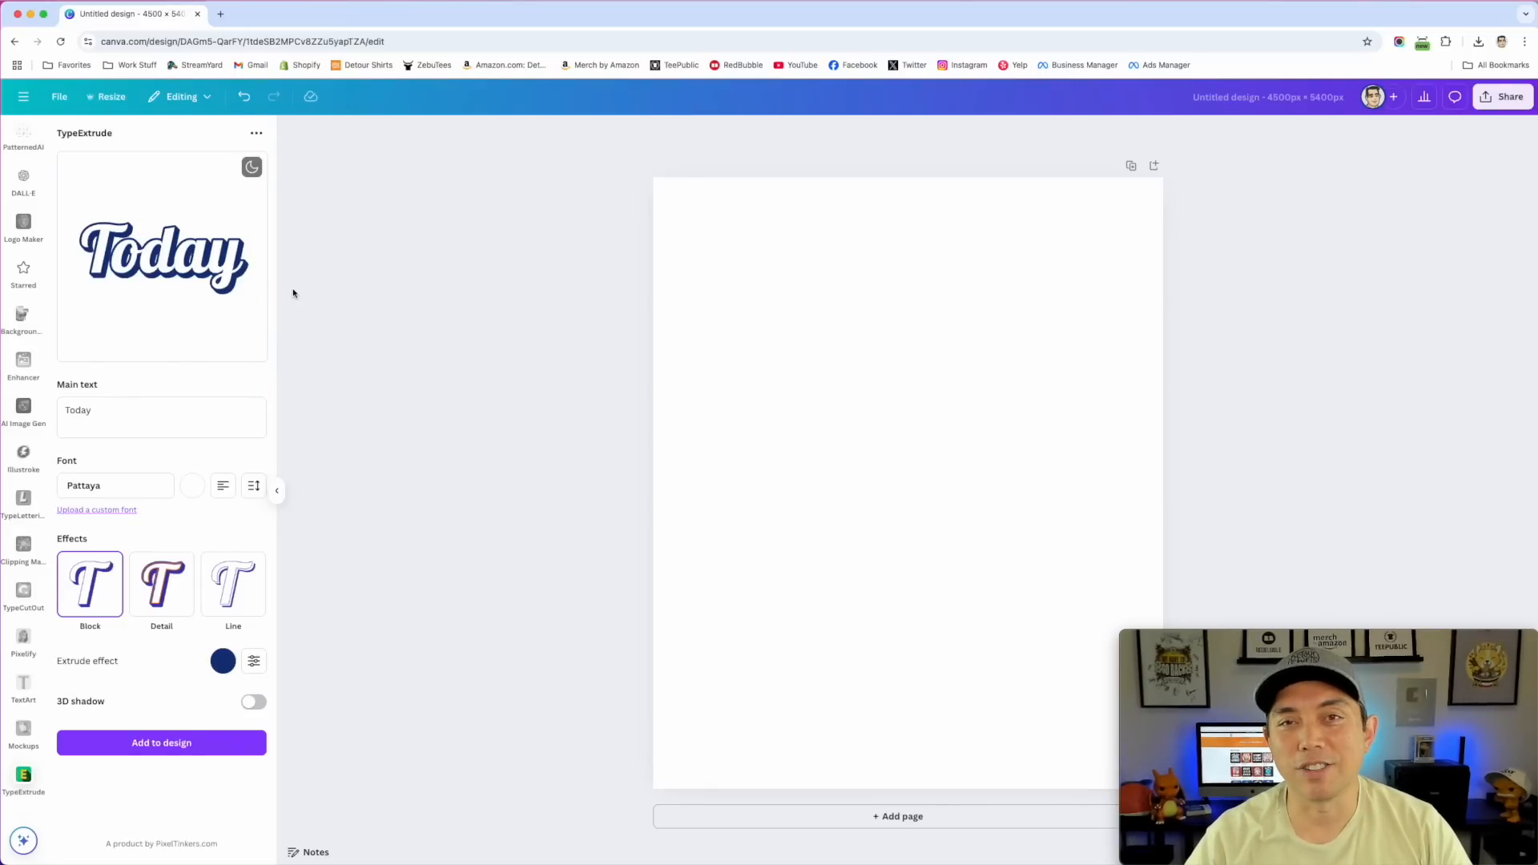
Replace the sample text in TypeExtrude with Aloha
click(105, 407)
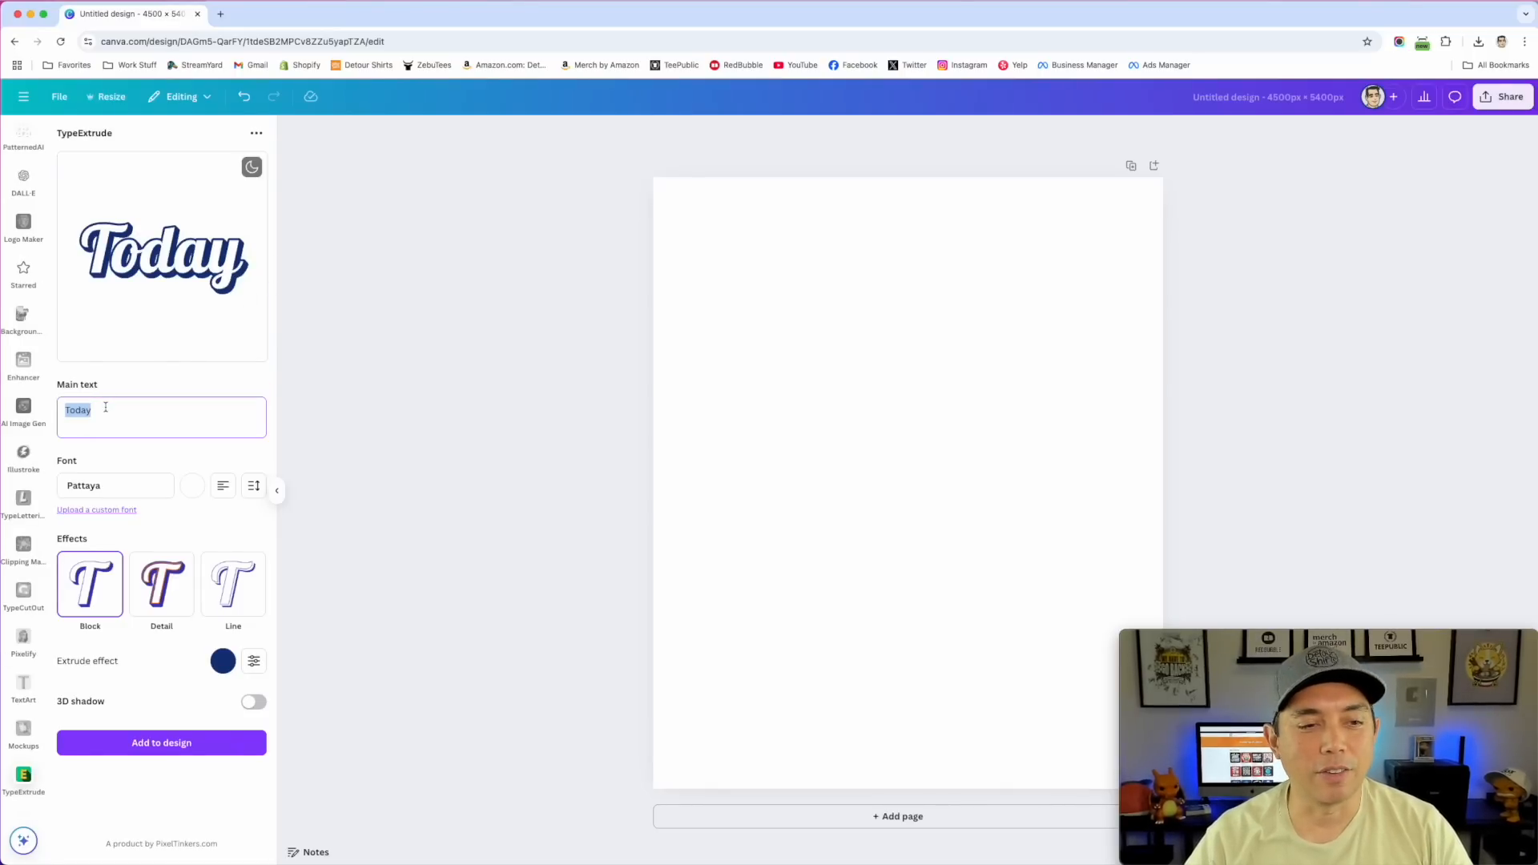
text(ALO)
key(BackSpace)
key(BackSpace)
text(loha)
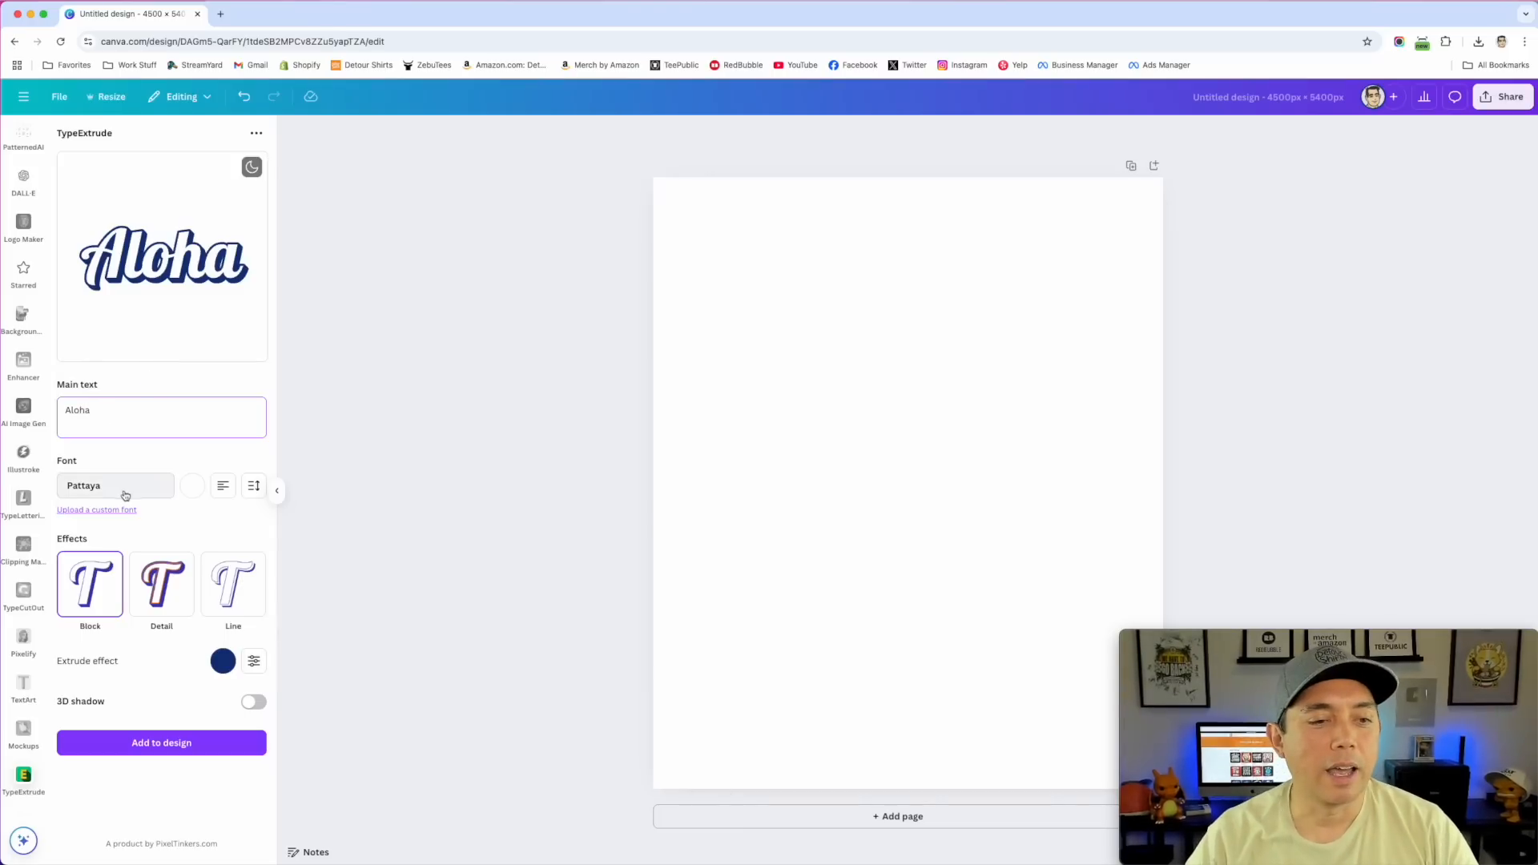
Browse the TypeExtrude fonts and set the Aloha text to Planet Comic
click(125, 495)
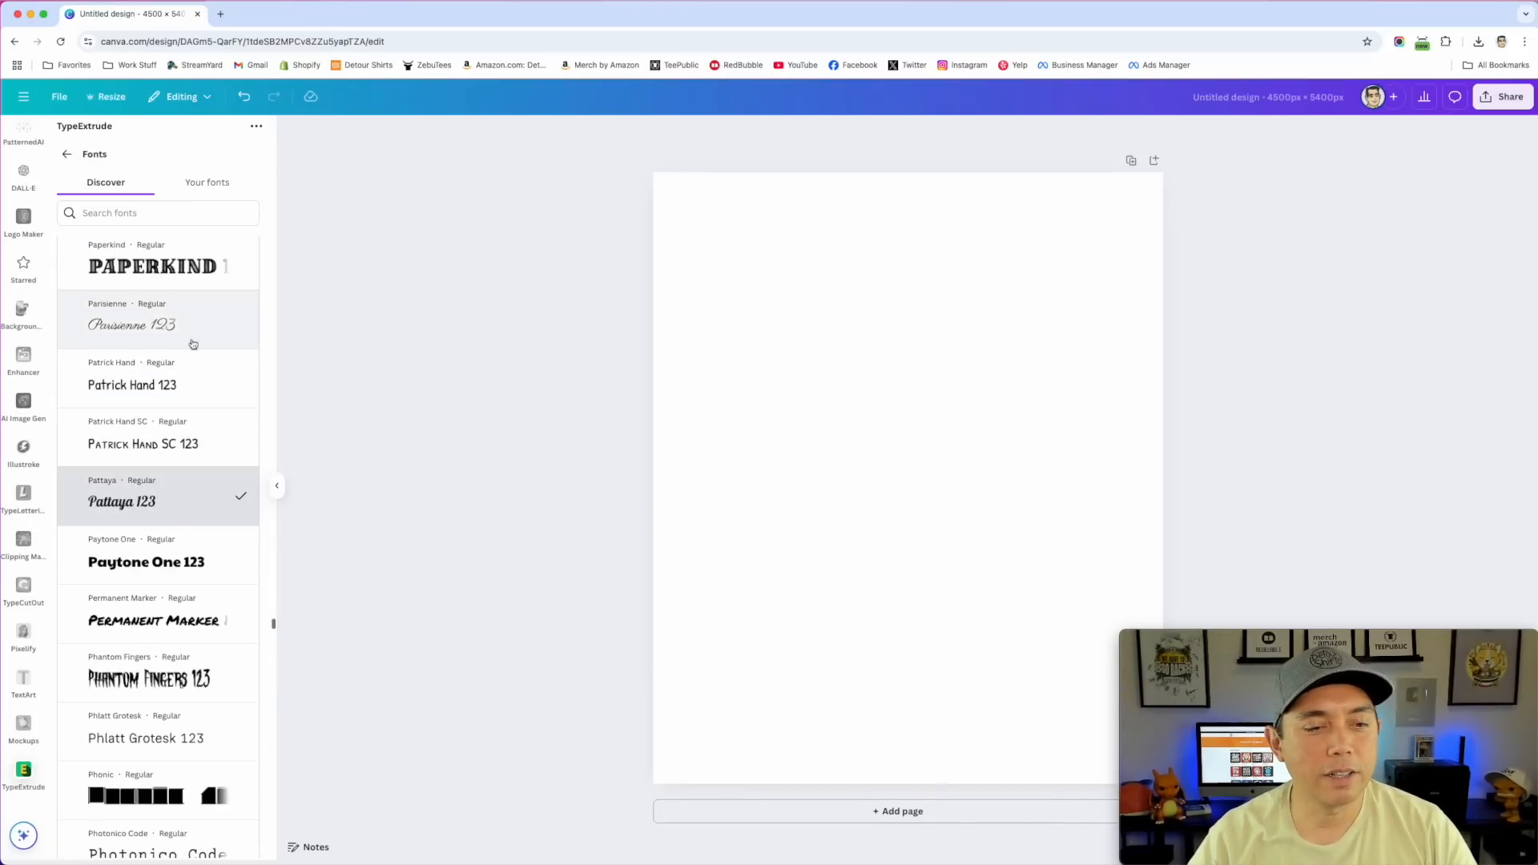
scroll(181, 543, down, 10)
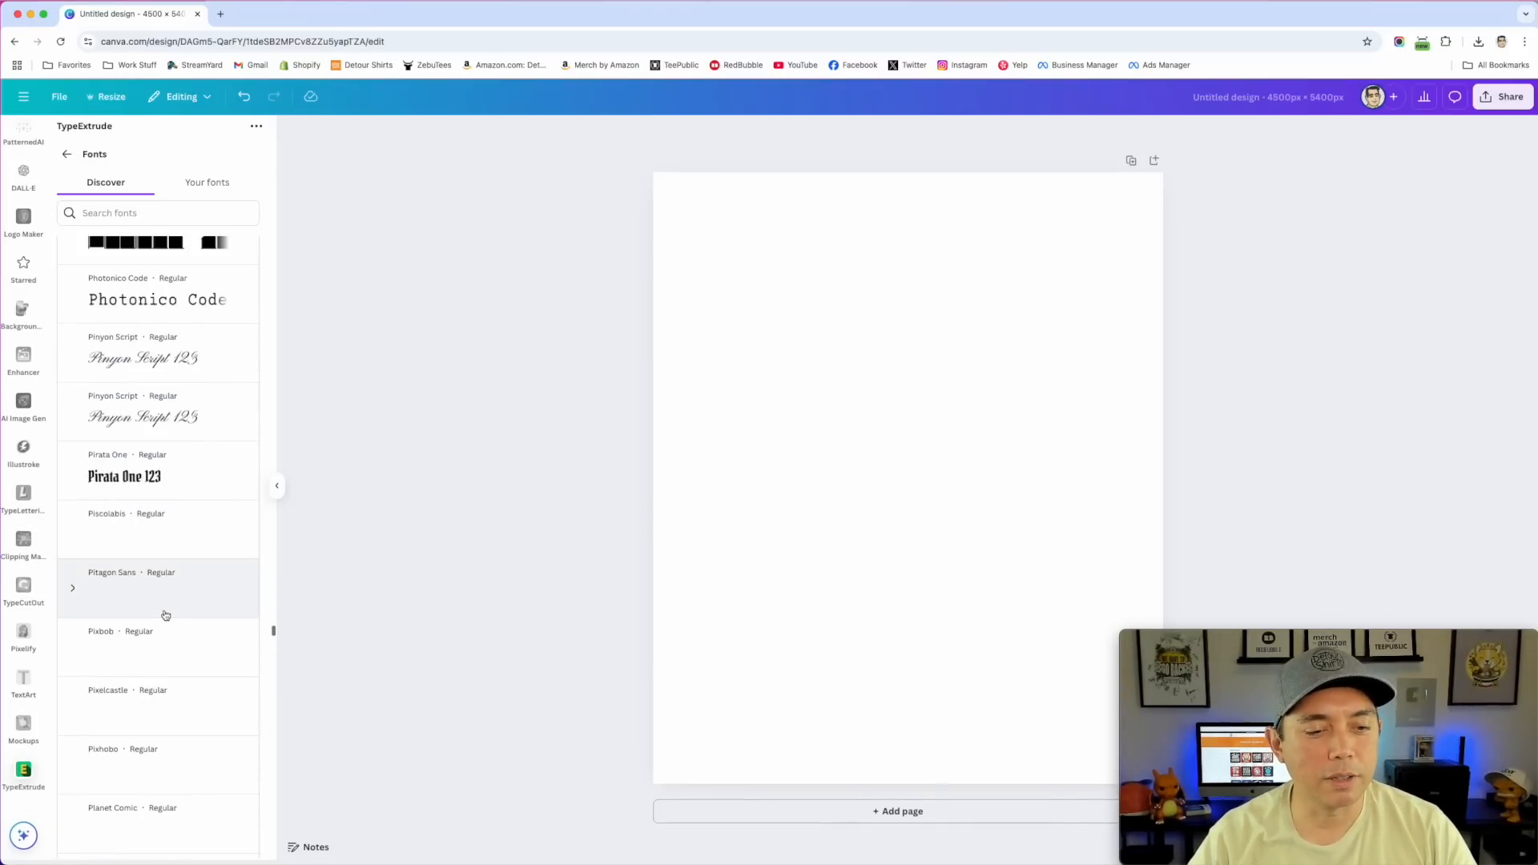
scroll(171, 647, down, 2)
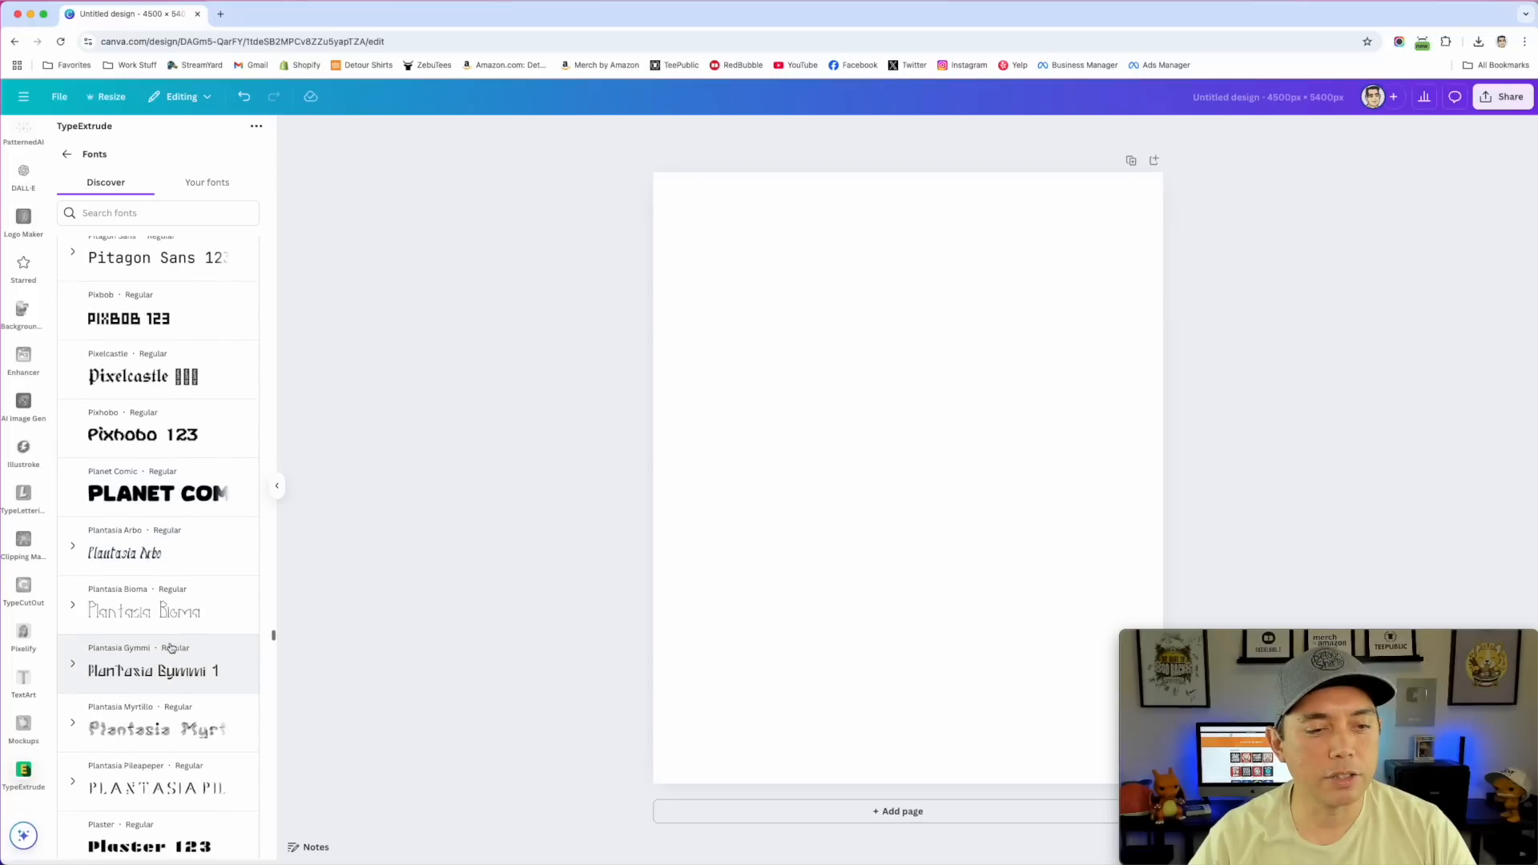
click(150, 464)
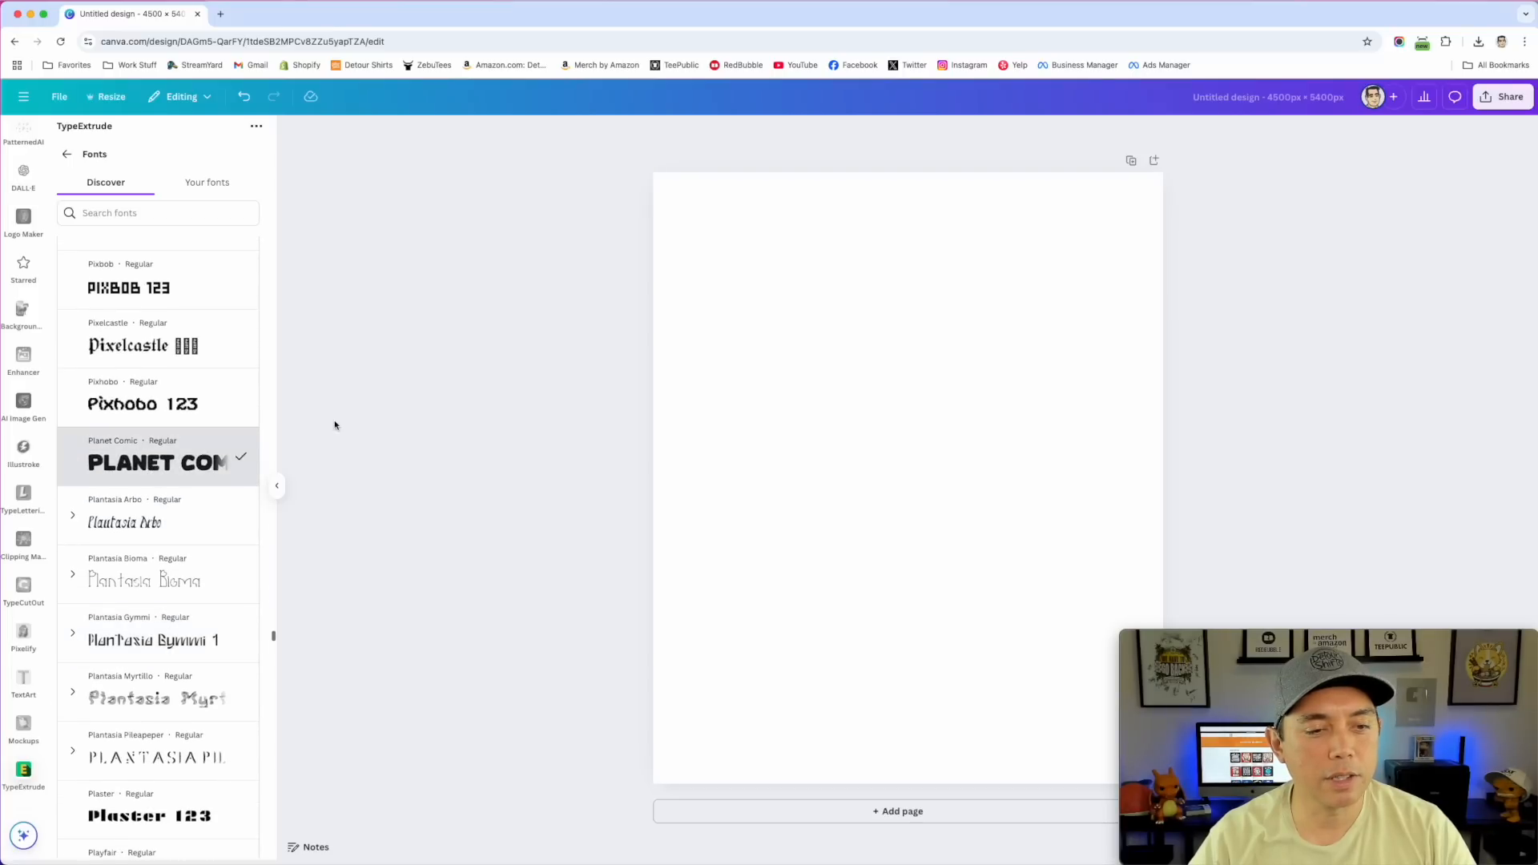
click(65, 156)
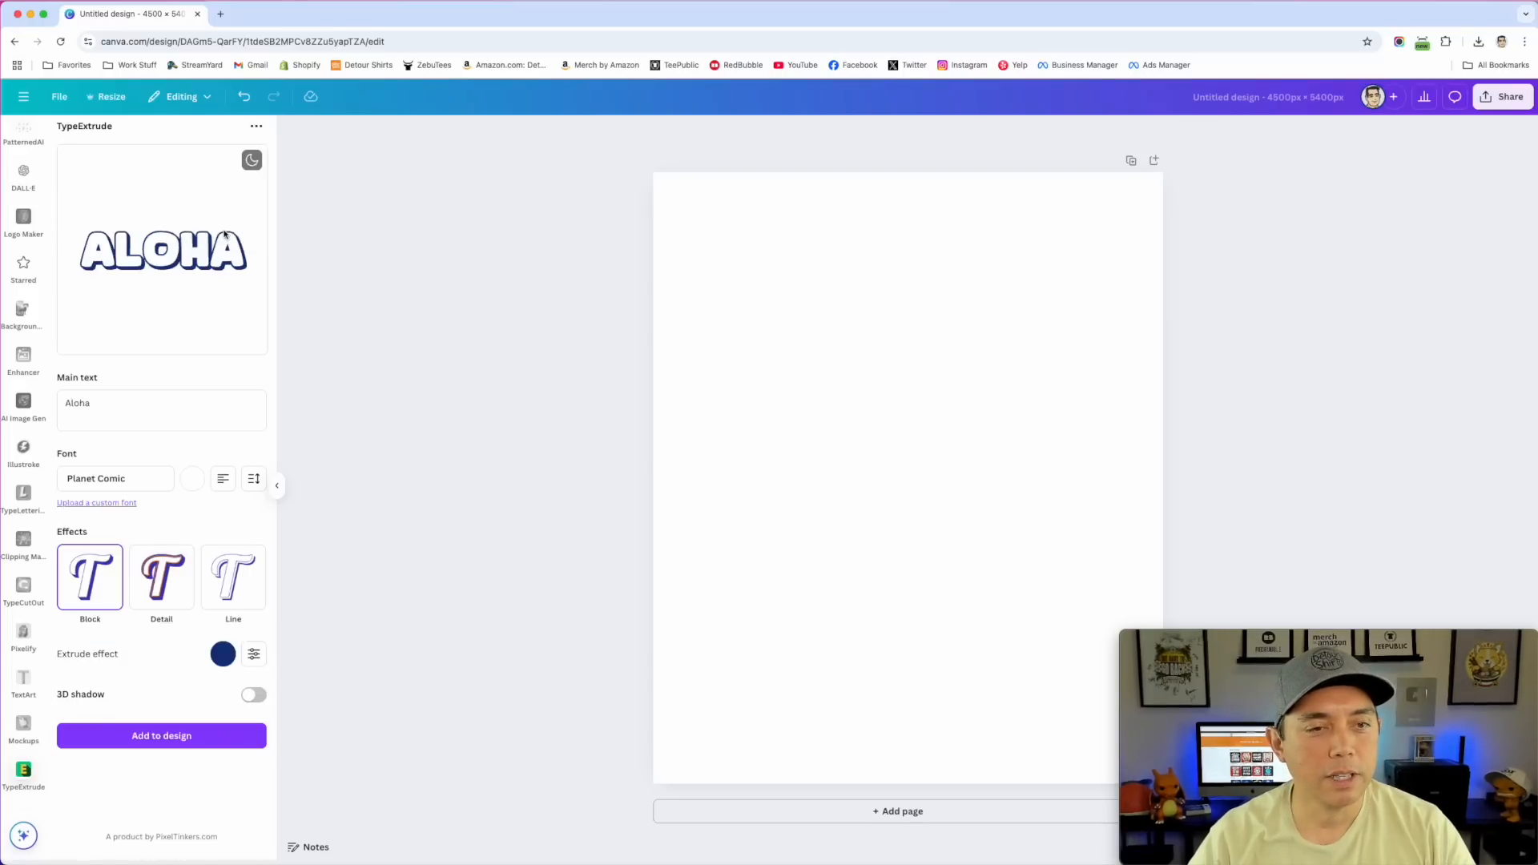
Color the Aloha letters olive green from the color palette
click(192, 479)
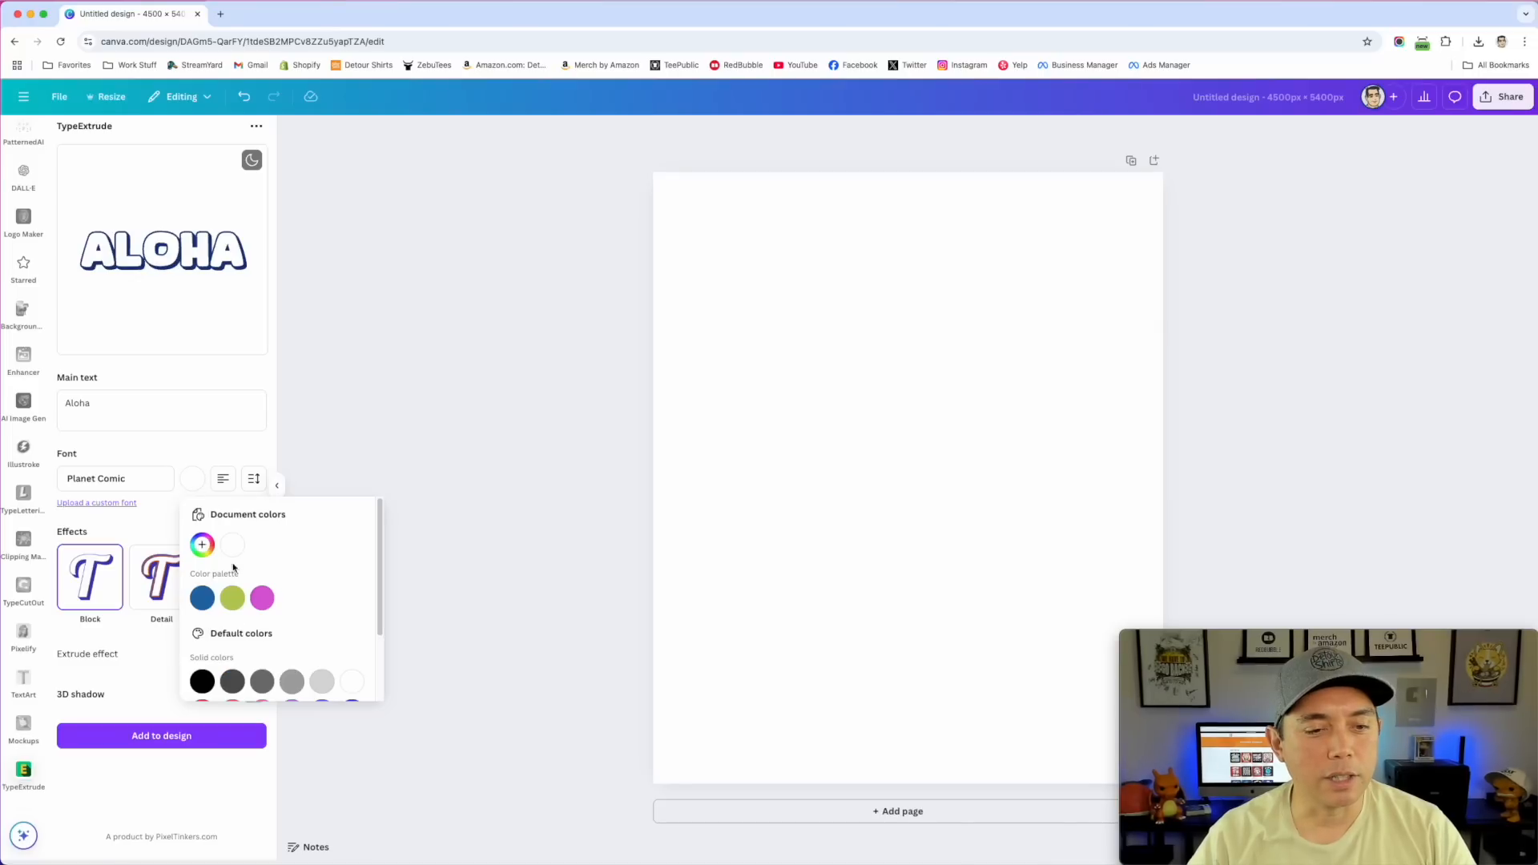
click(233, 598)
click(198, 437)
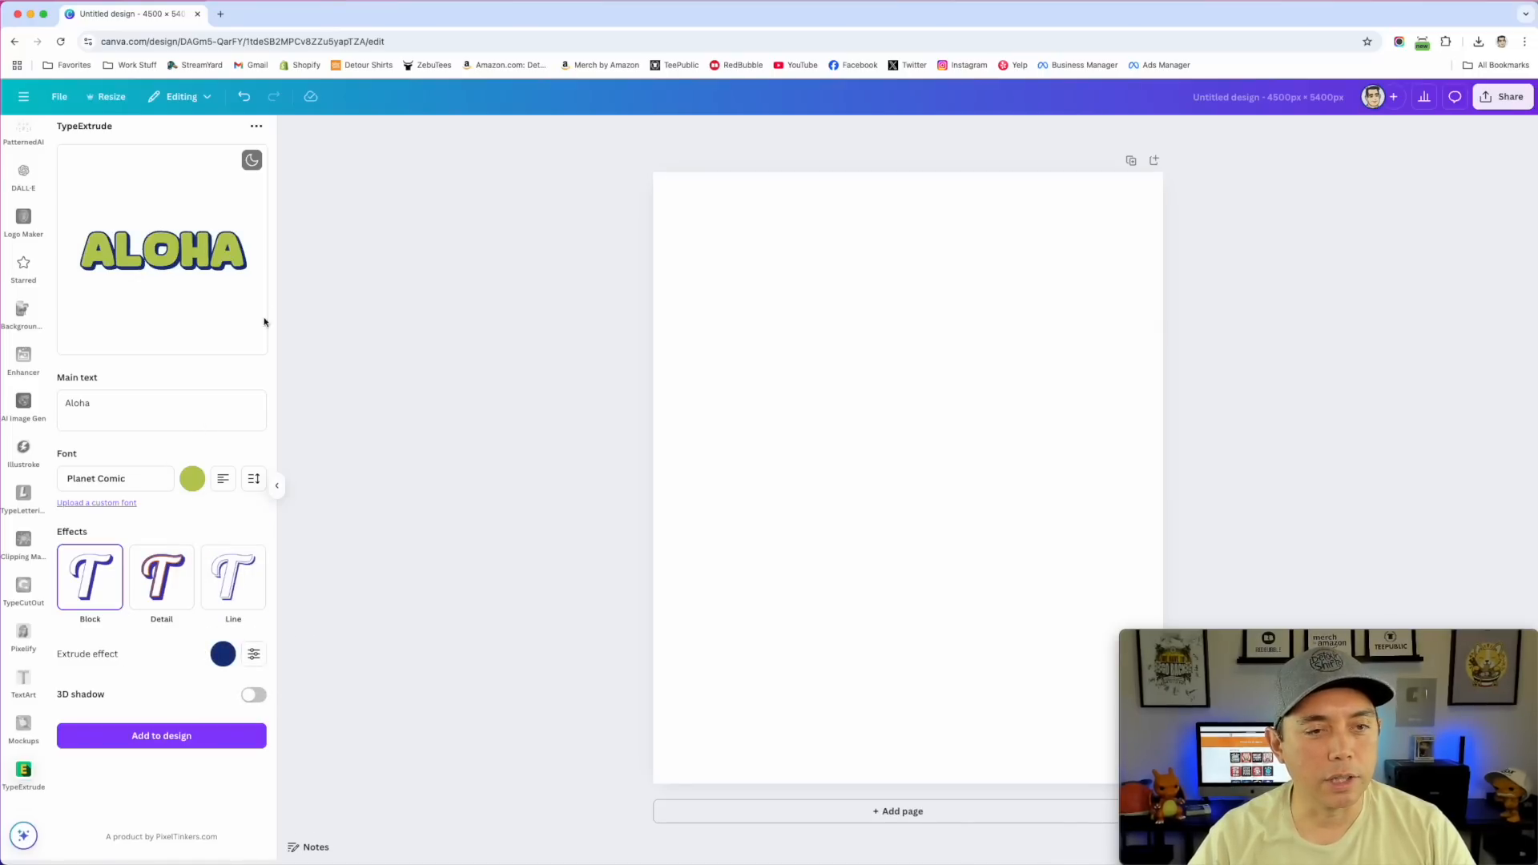
Try red for the extrude effect, settle on dark blue, and center-align the text
click(223, 654)
scroll(336, 569, down, 2)
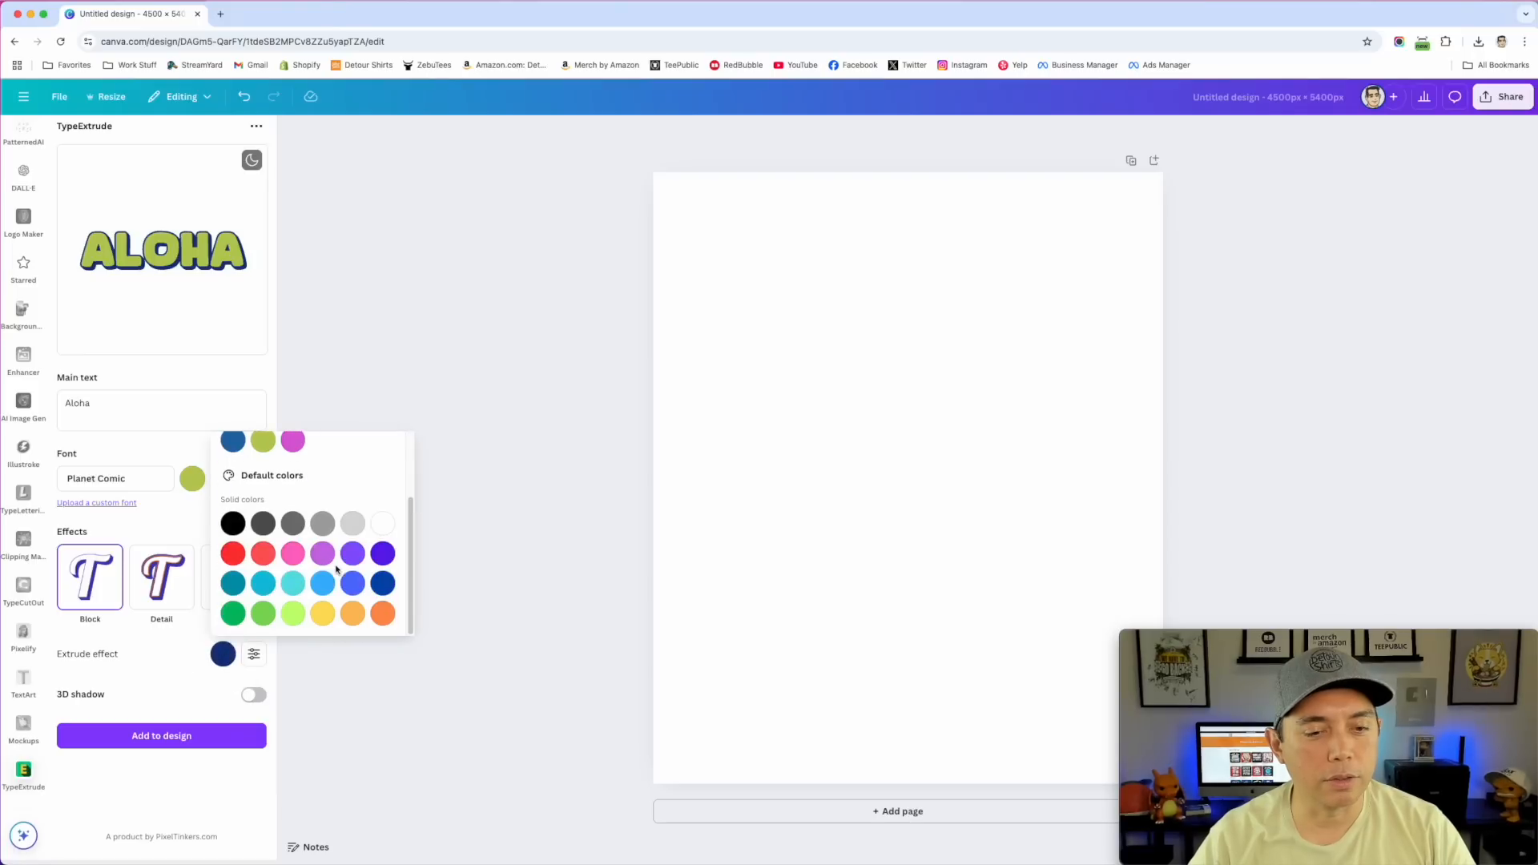
click(233, 555)
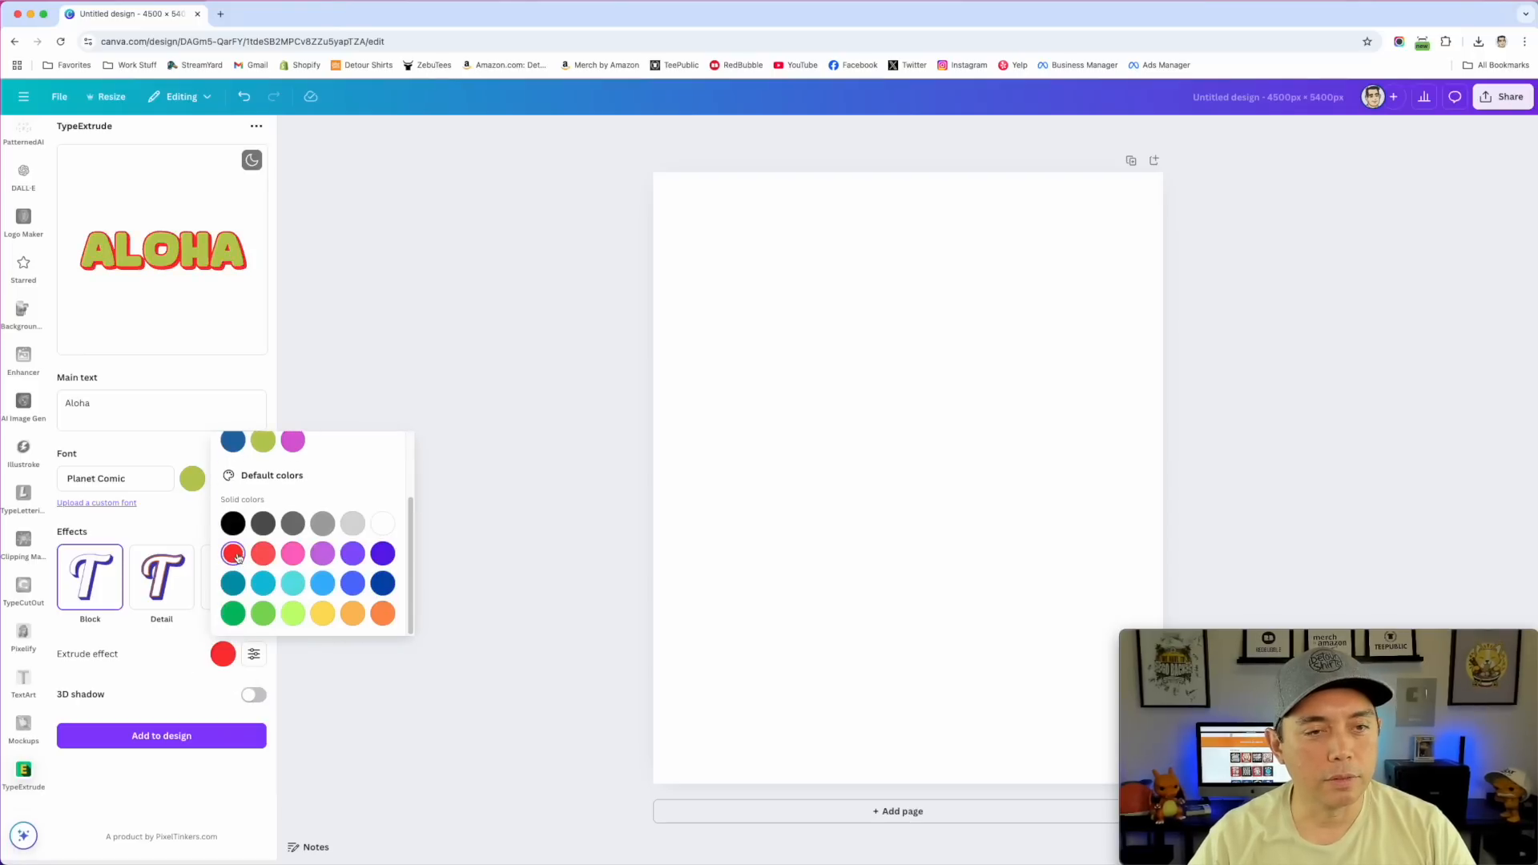
click(383, 584)
click(149, 429)
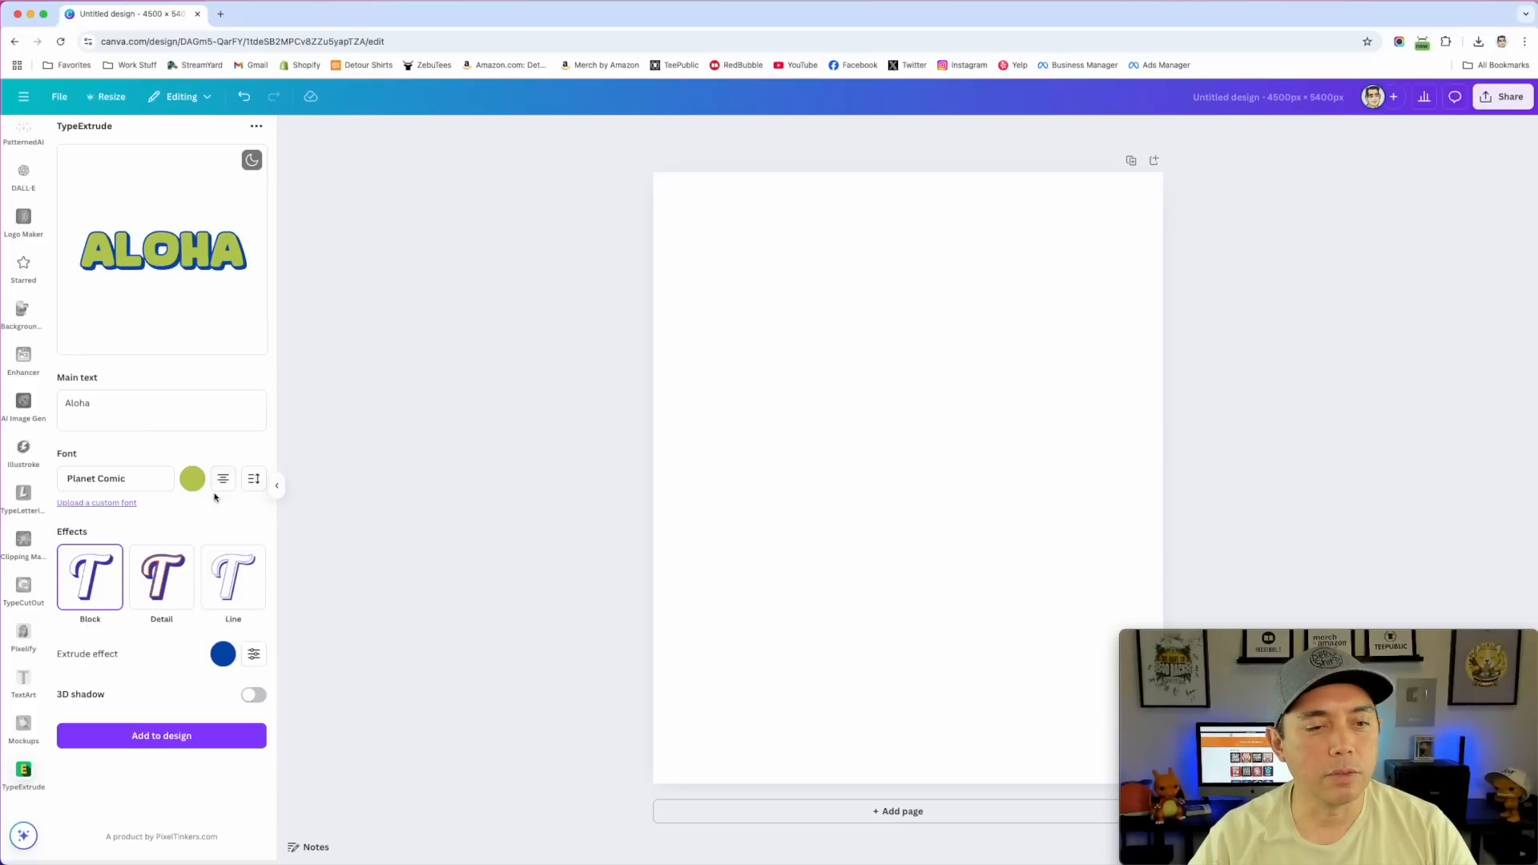
Add HAWAII as a second line beneath Aloha in the main text
click(110, 405)
key(Return)
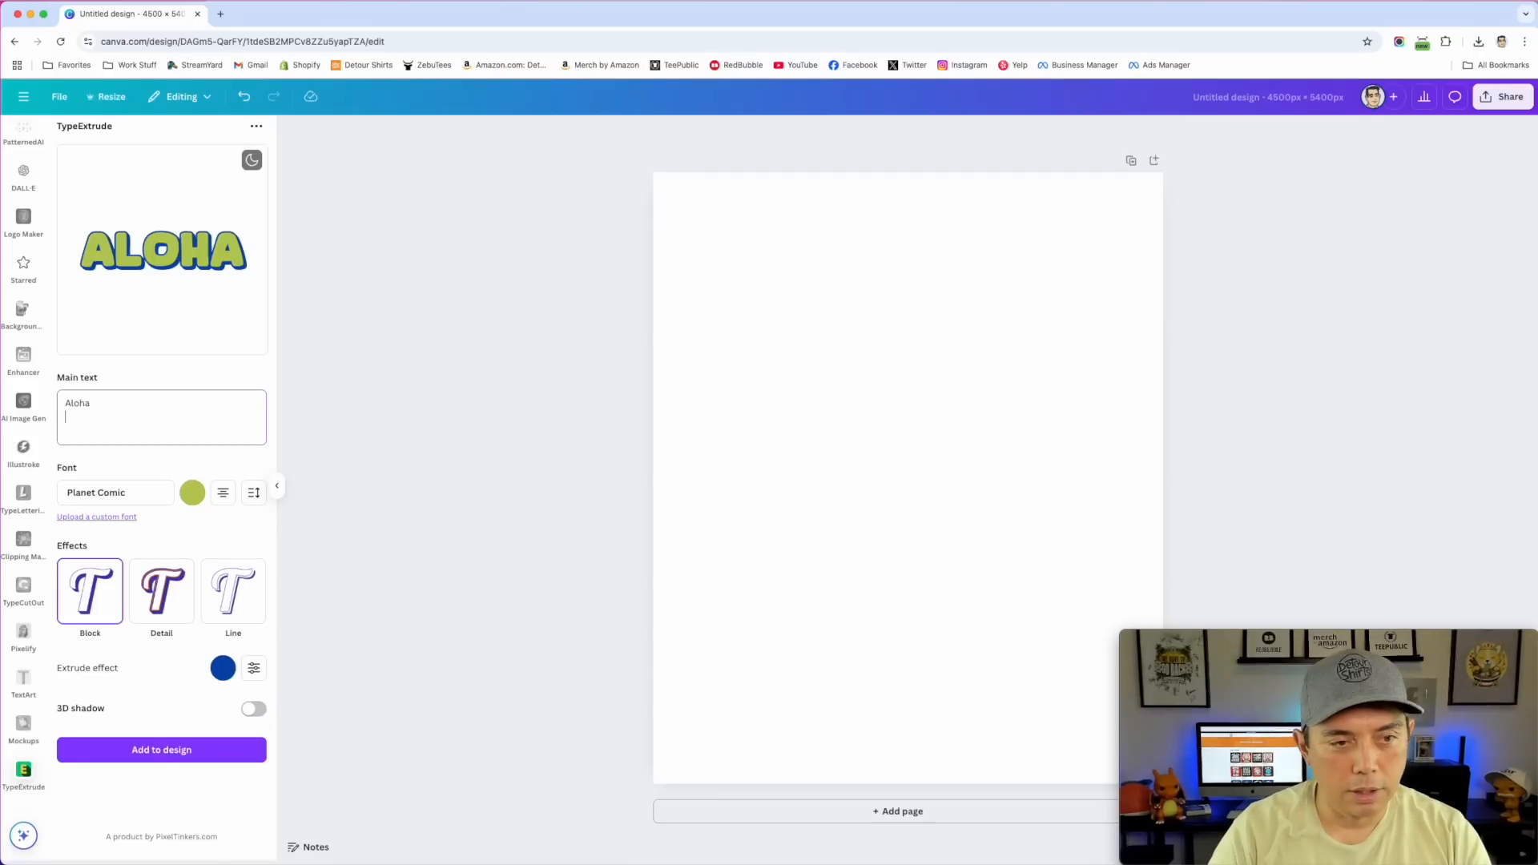
text(HA)
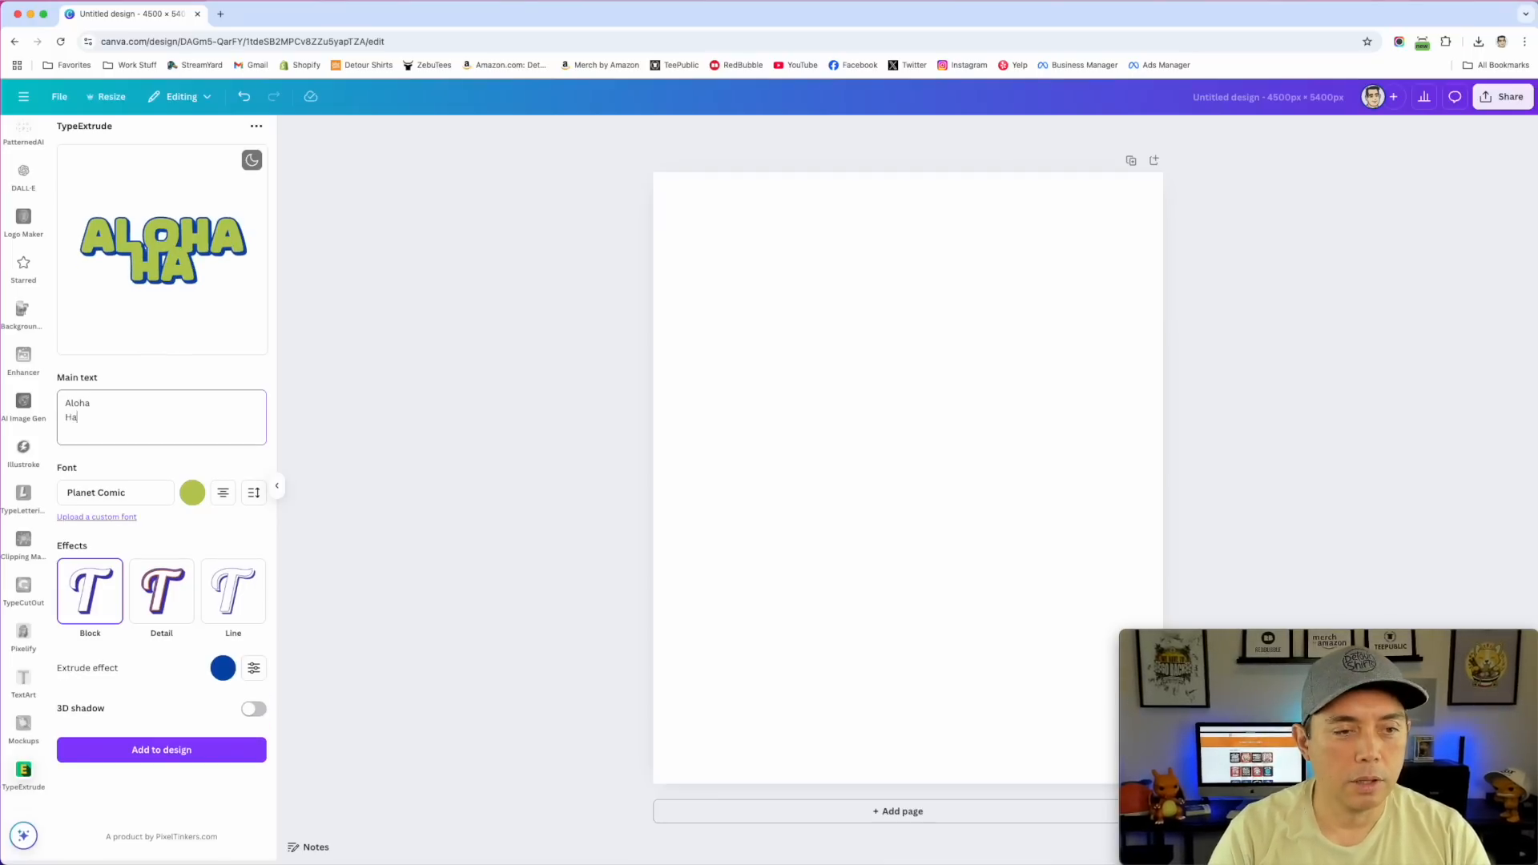
text(WAII)
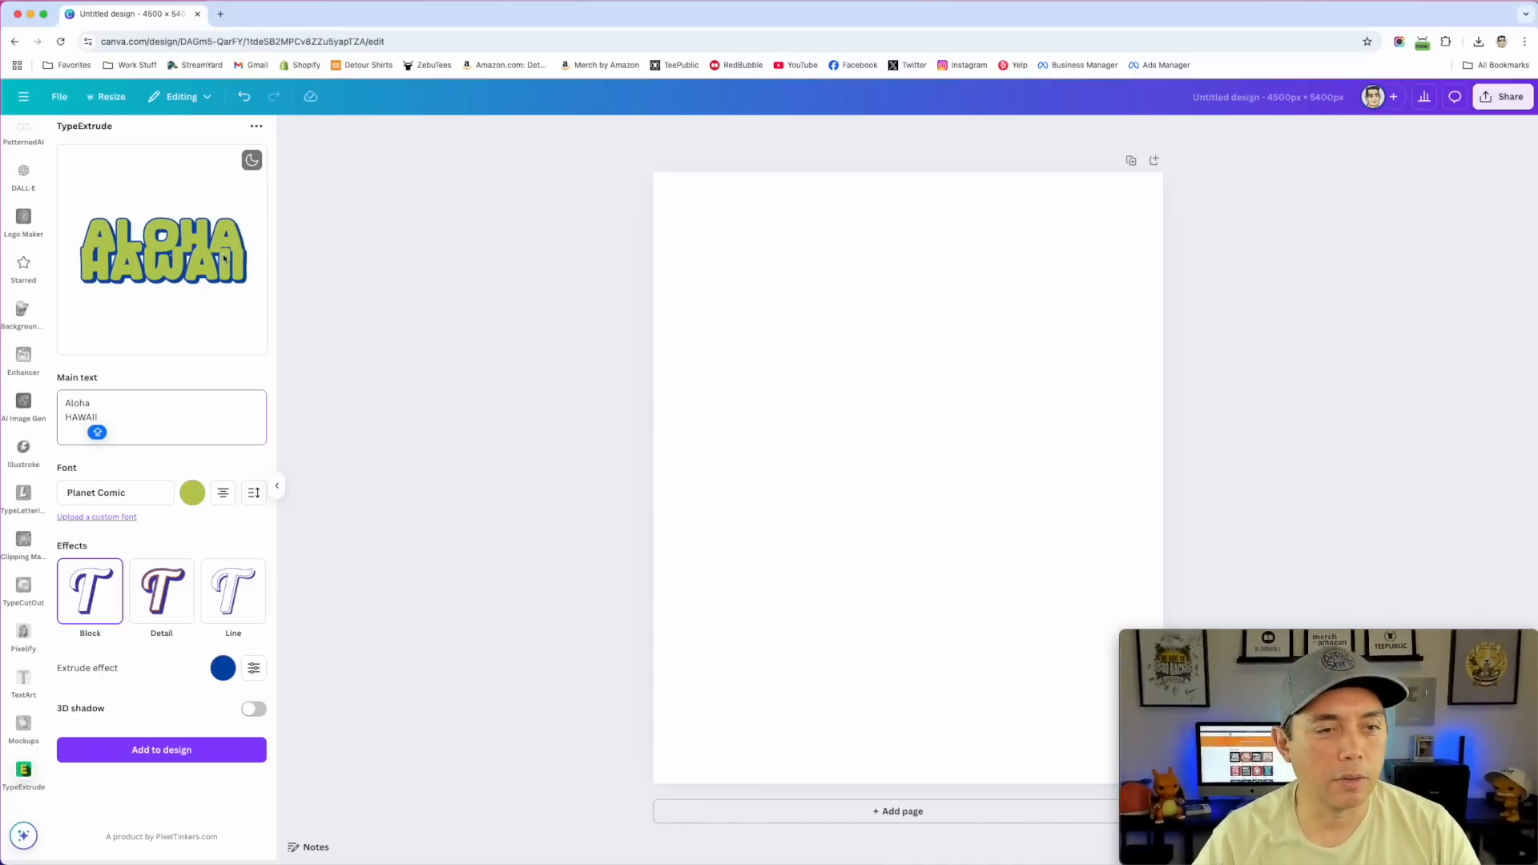
Left-align the two-line Aloha HAWAII text and set its line height to -1.2
click(223, 493)
click(224, 496)
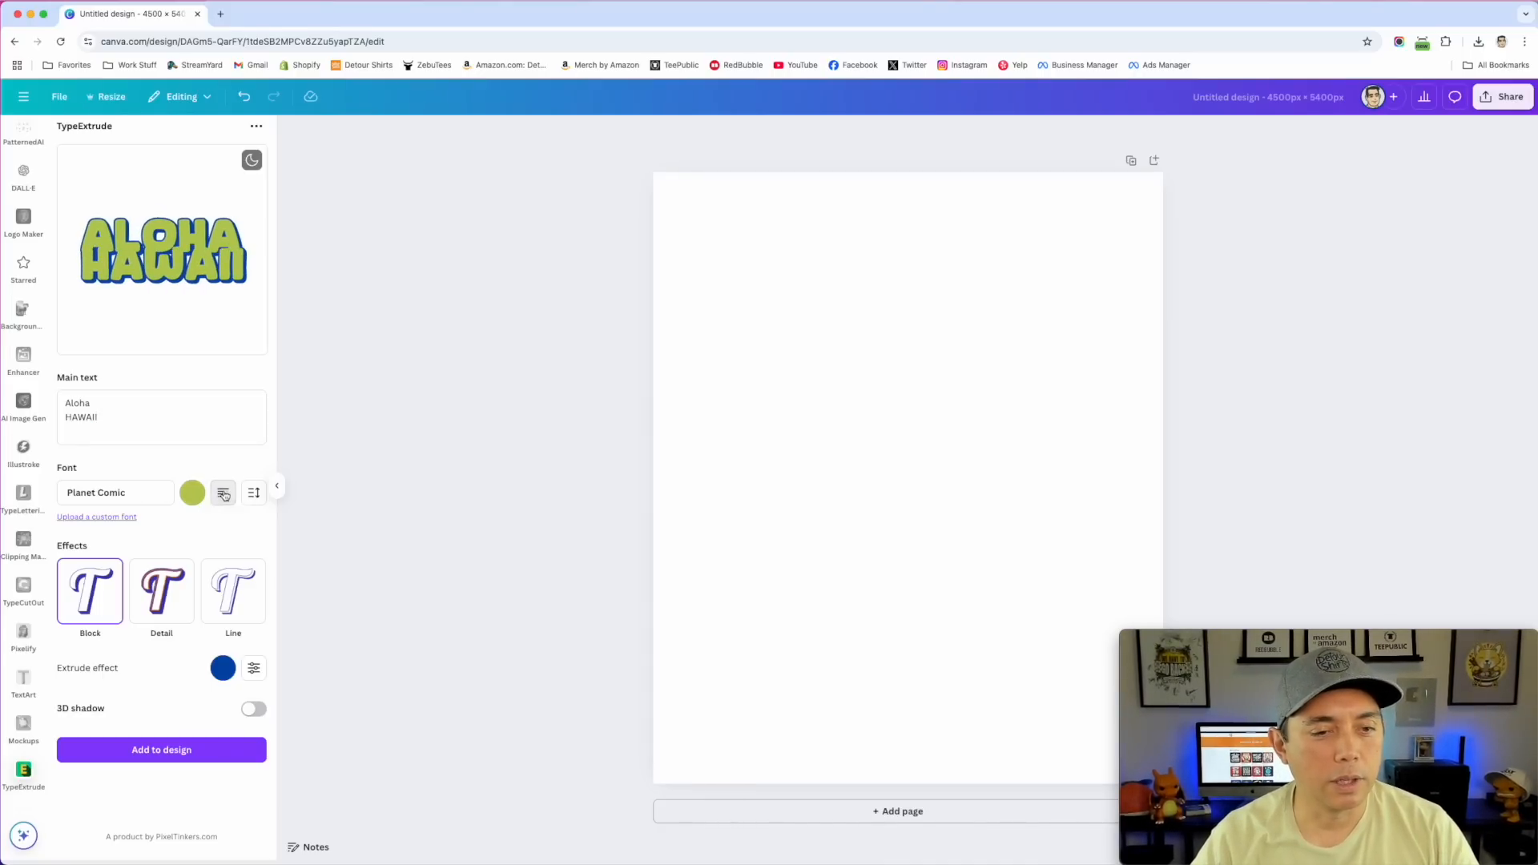
click(226, 496)
click(226, 496)
click(226, 496)
click(254, 493)
drag(157, 554, 166, 551)
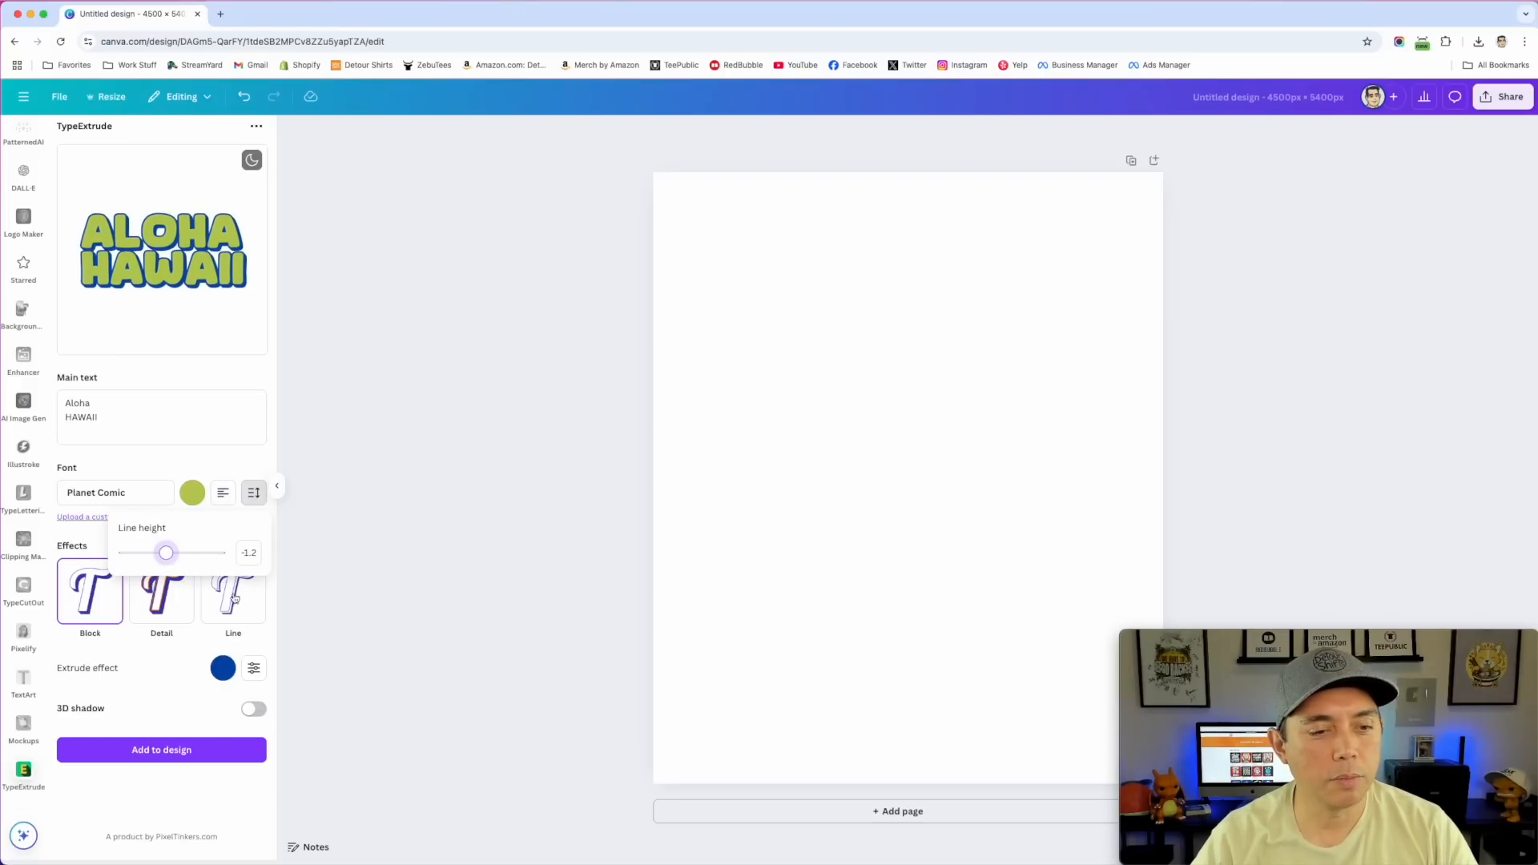
click(98, 591)
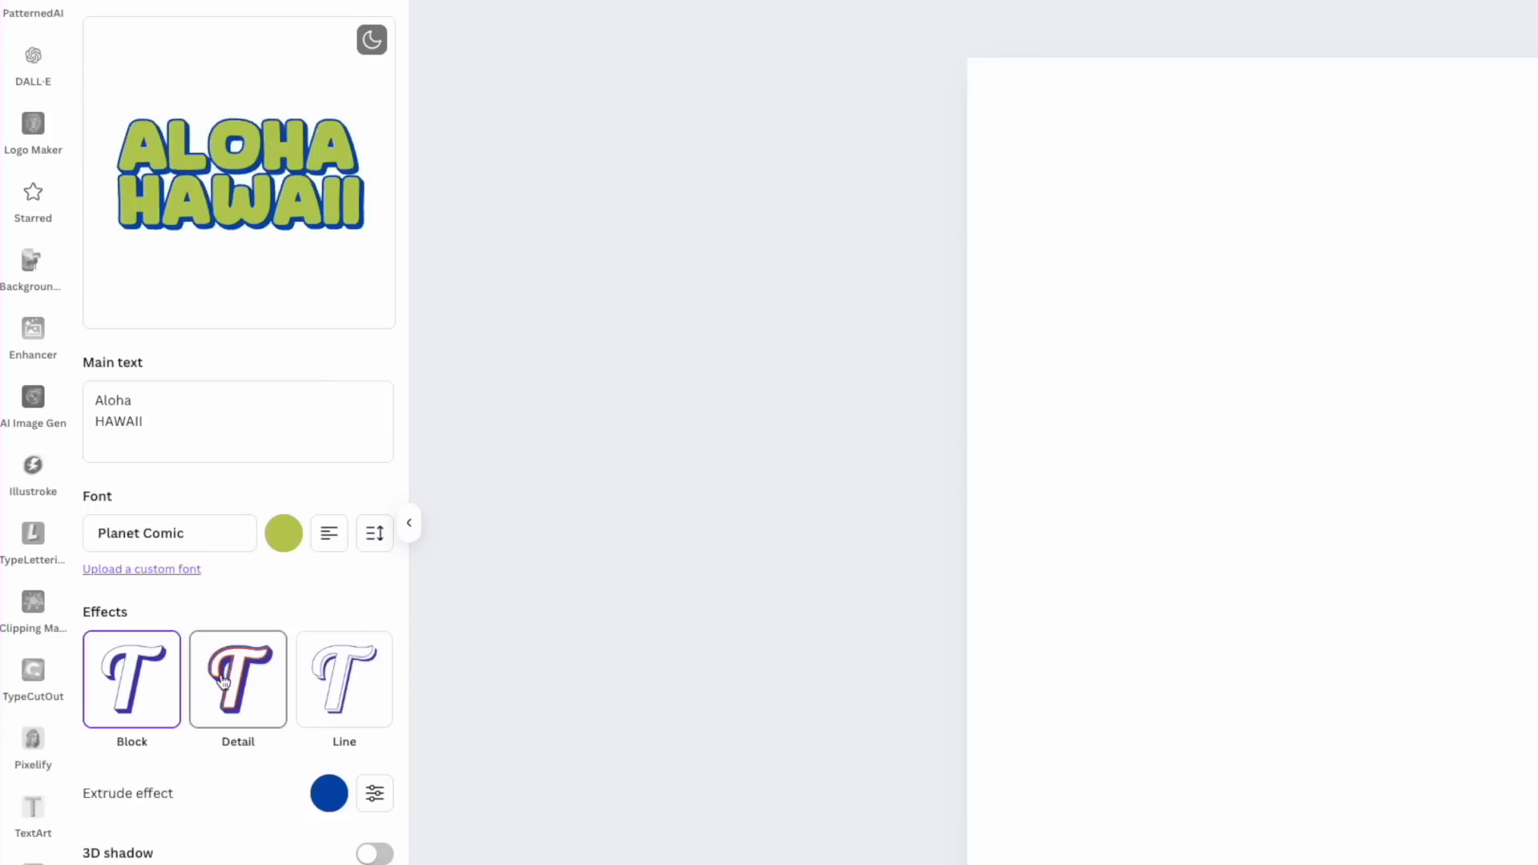
Try the Detail effect on the lettering with white as the detail color
click(254, 681)
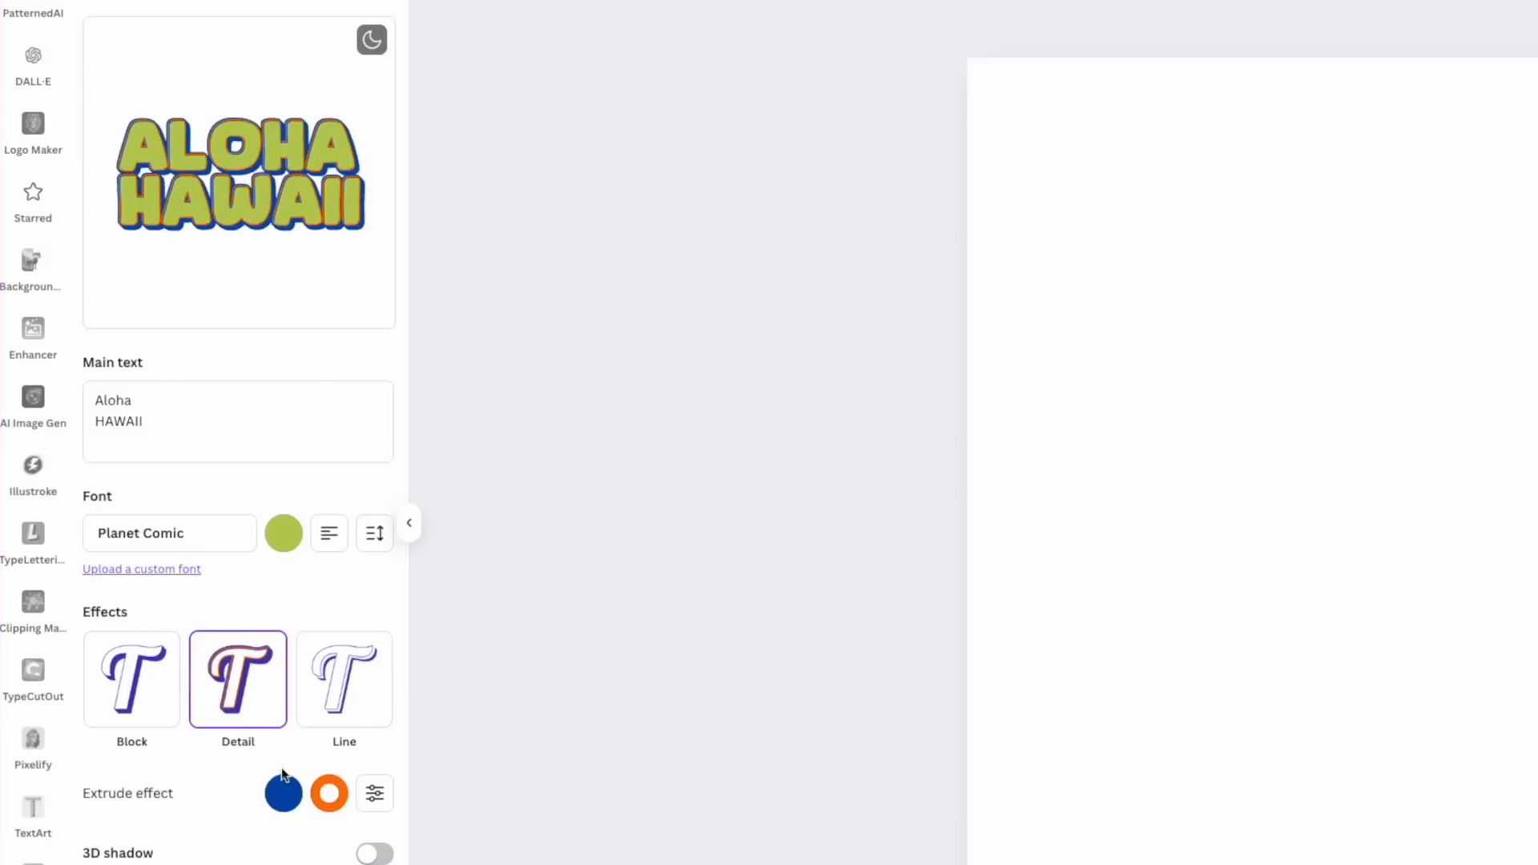
click(326, 793)
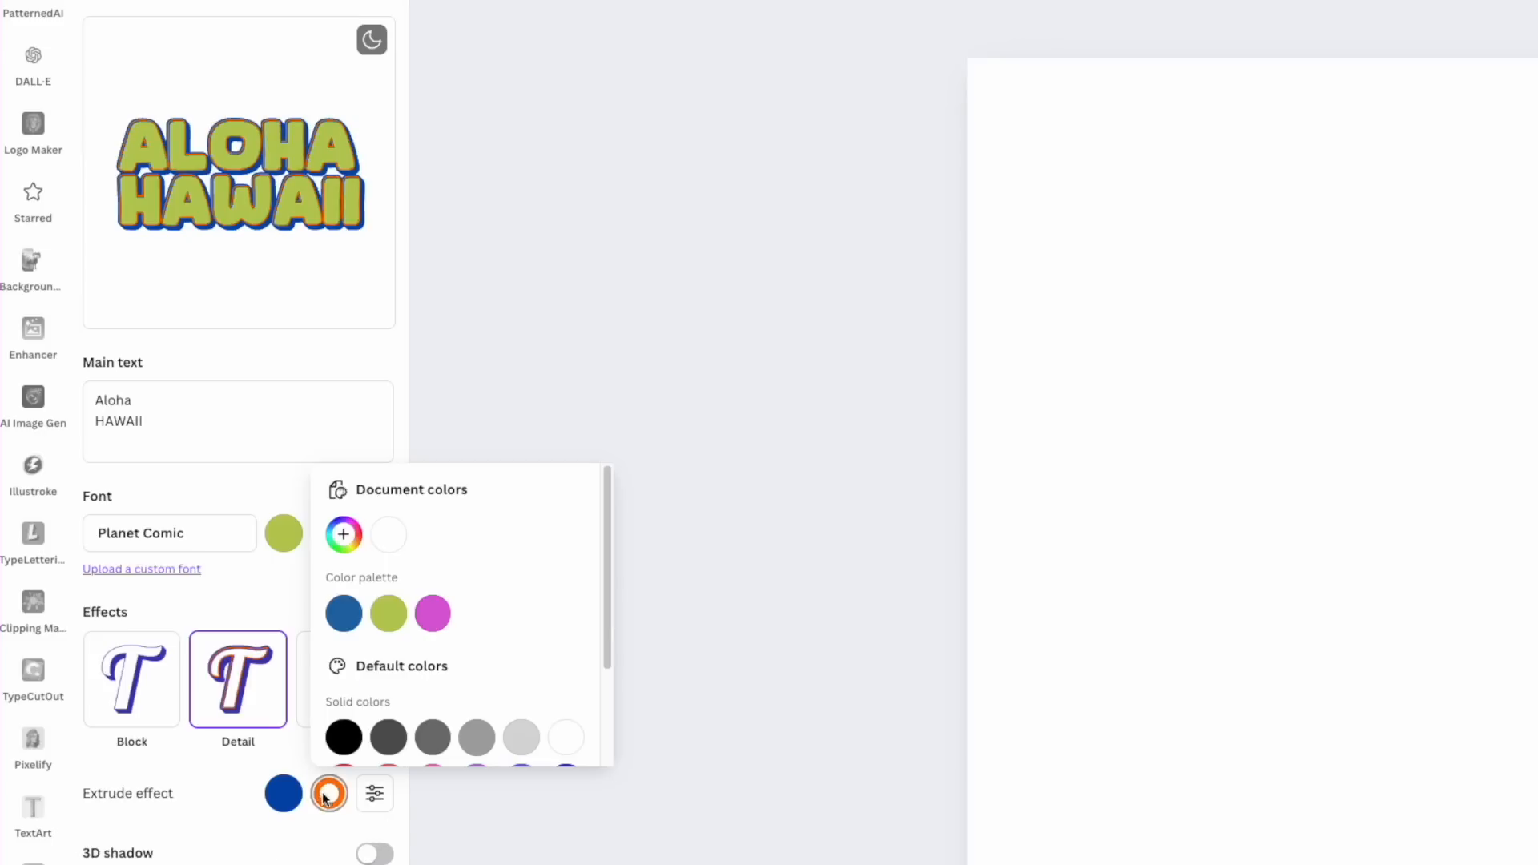
click(387, 542)
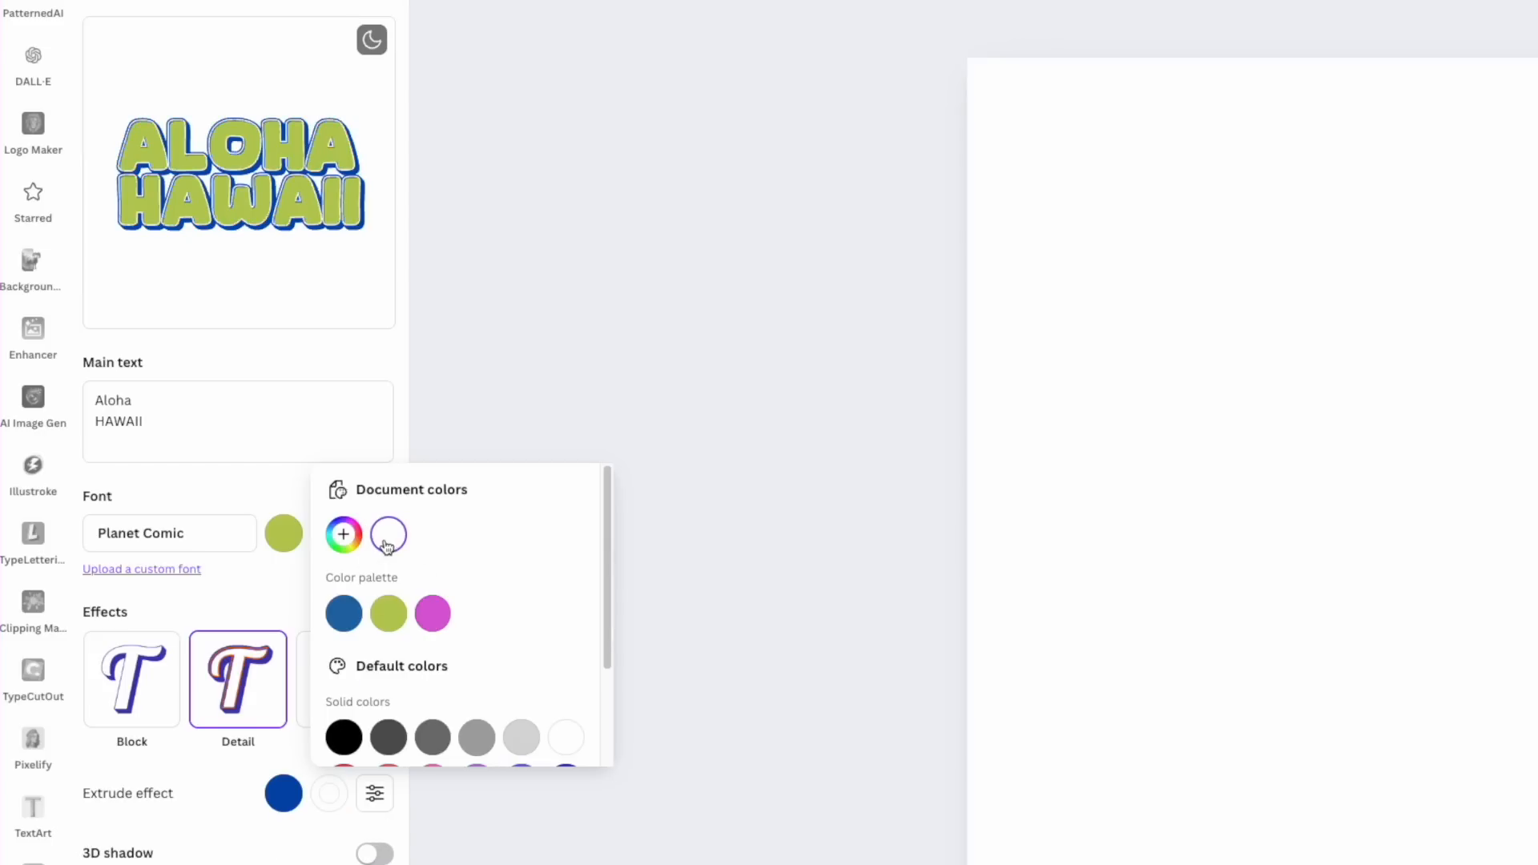
click(210, 762)
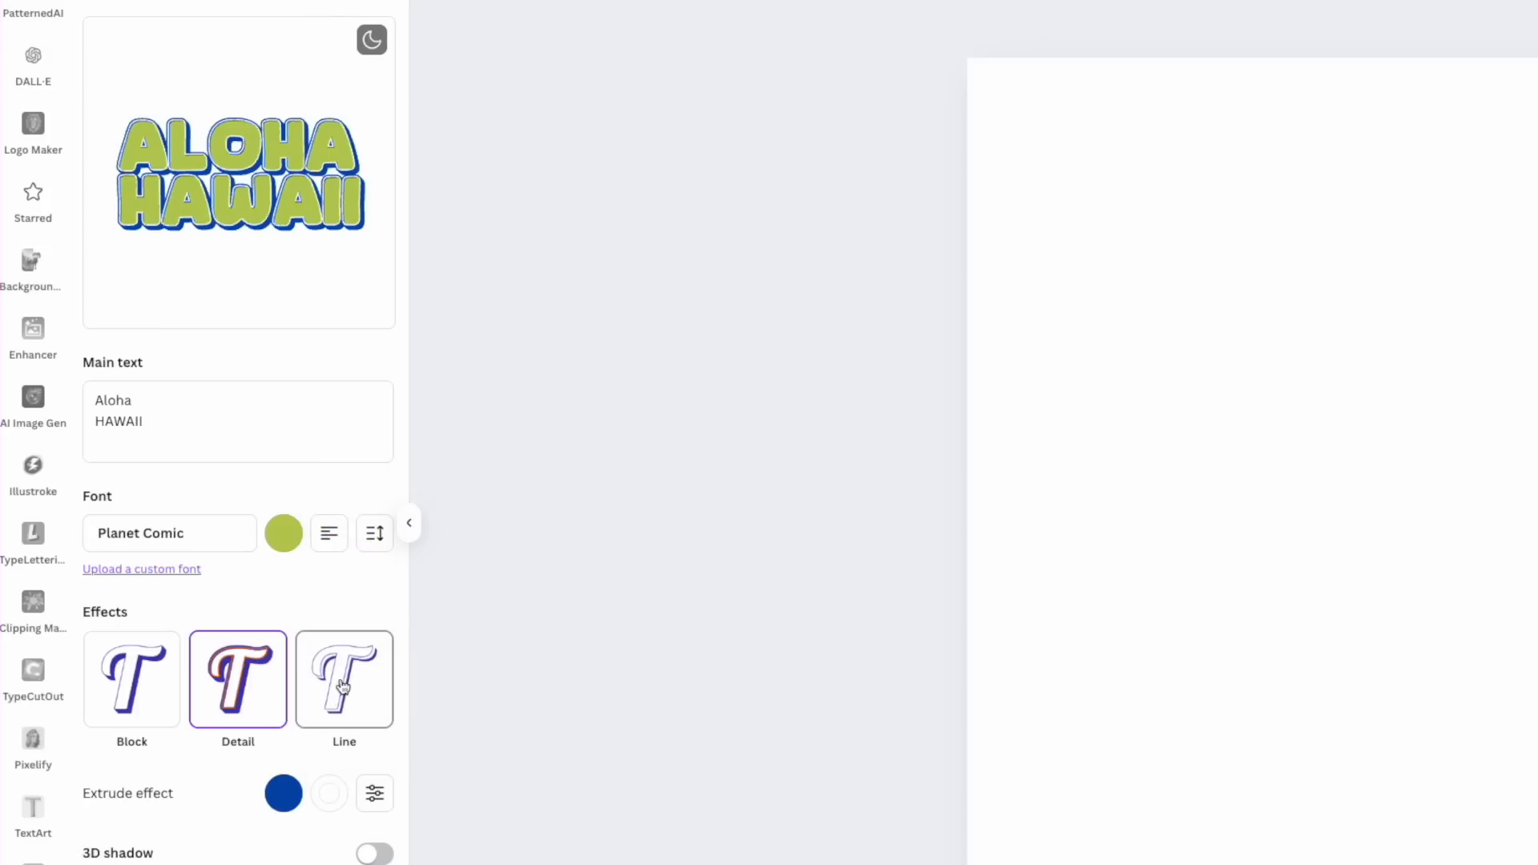
Apply the Line effect and set outline thickness to 22.8, extrude angle to -71 and extrude length to 105.2
click(342, 685)
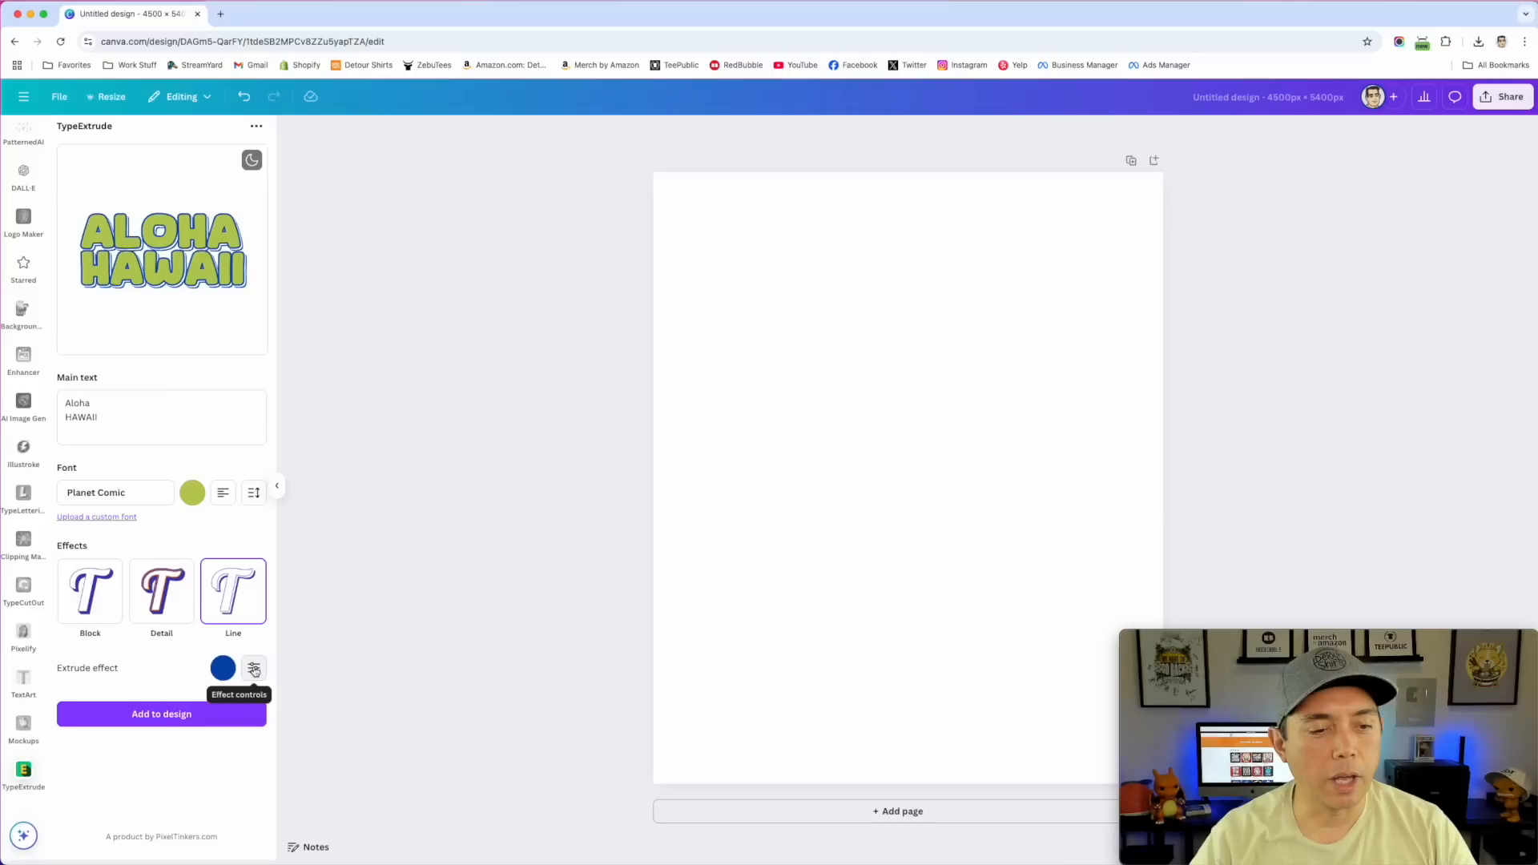
click(250, 668)
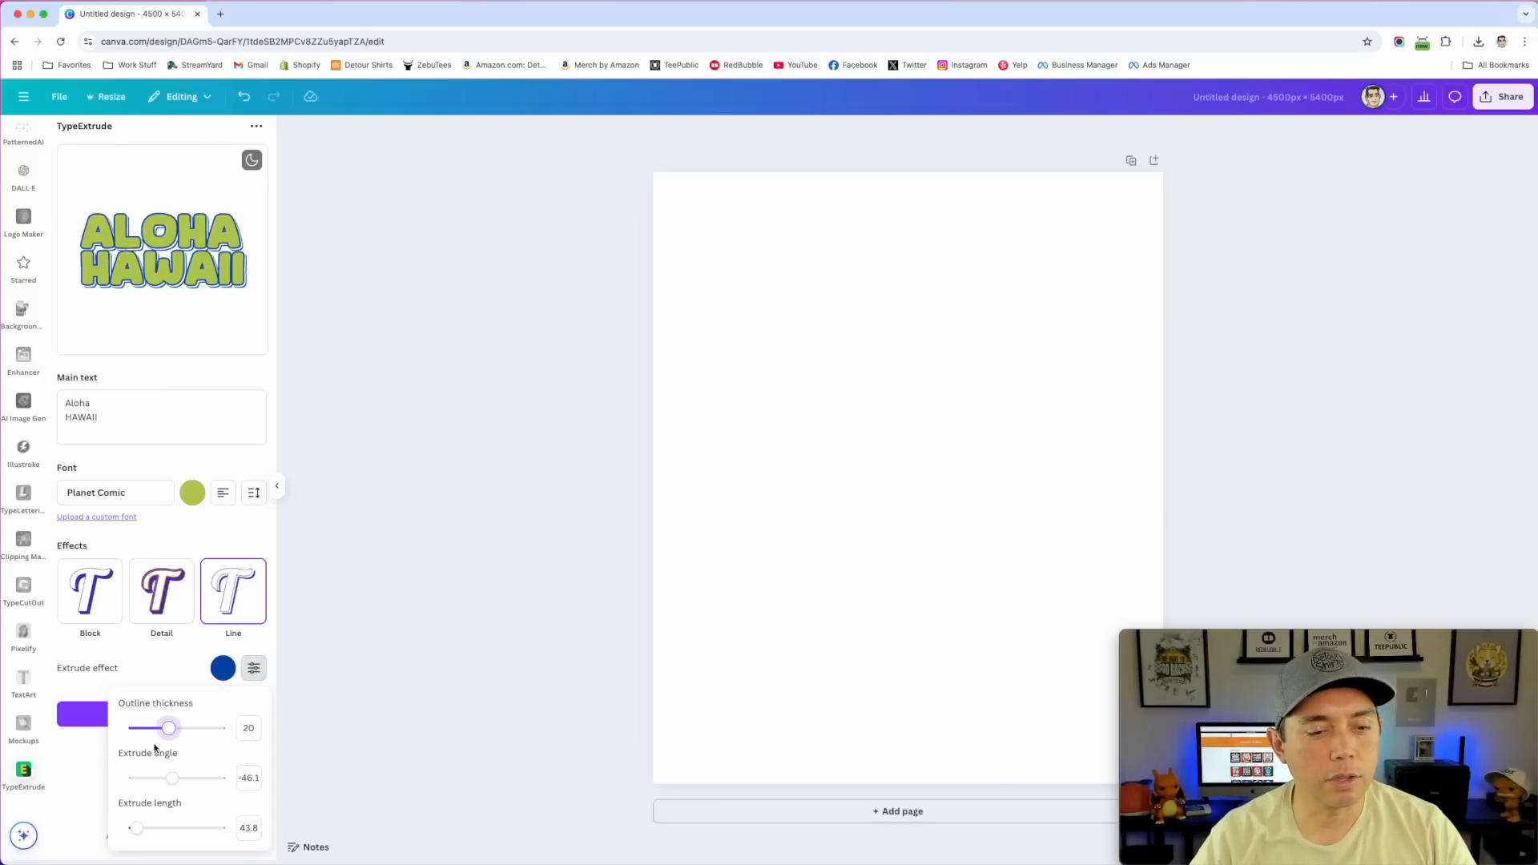
drag(170, 730, 138, 830)
Switch the lettering back to the Block effect and increase its extrude length for a deeper extrusion
click(89, 592)
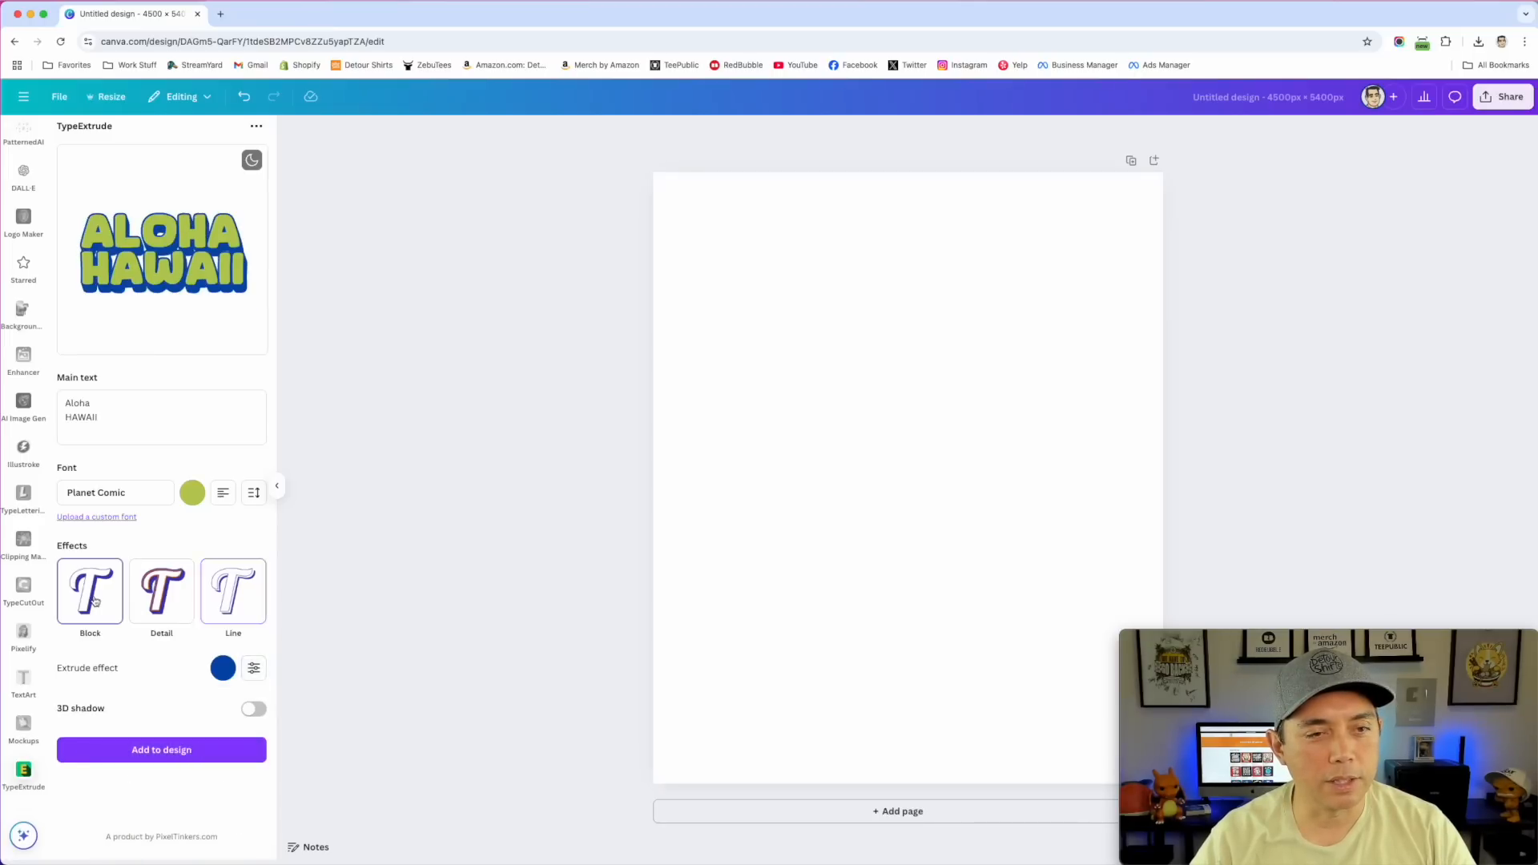
click(253, 668)
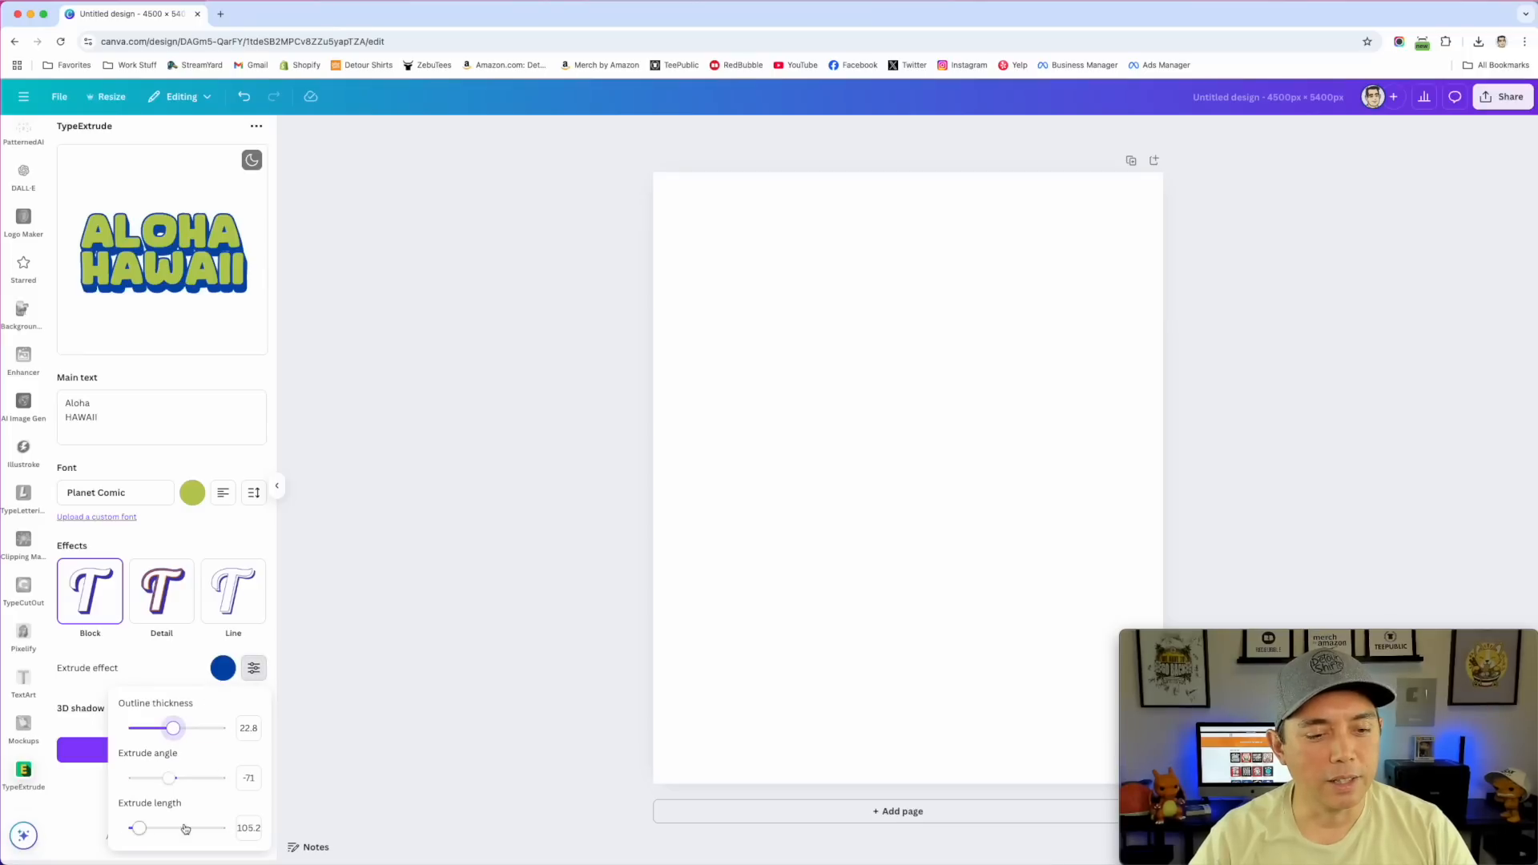
drag(139, 829, 148, 831)
click(171, 666)
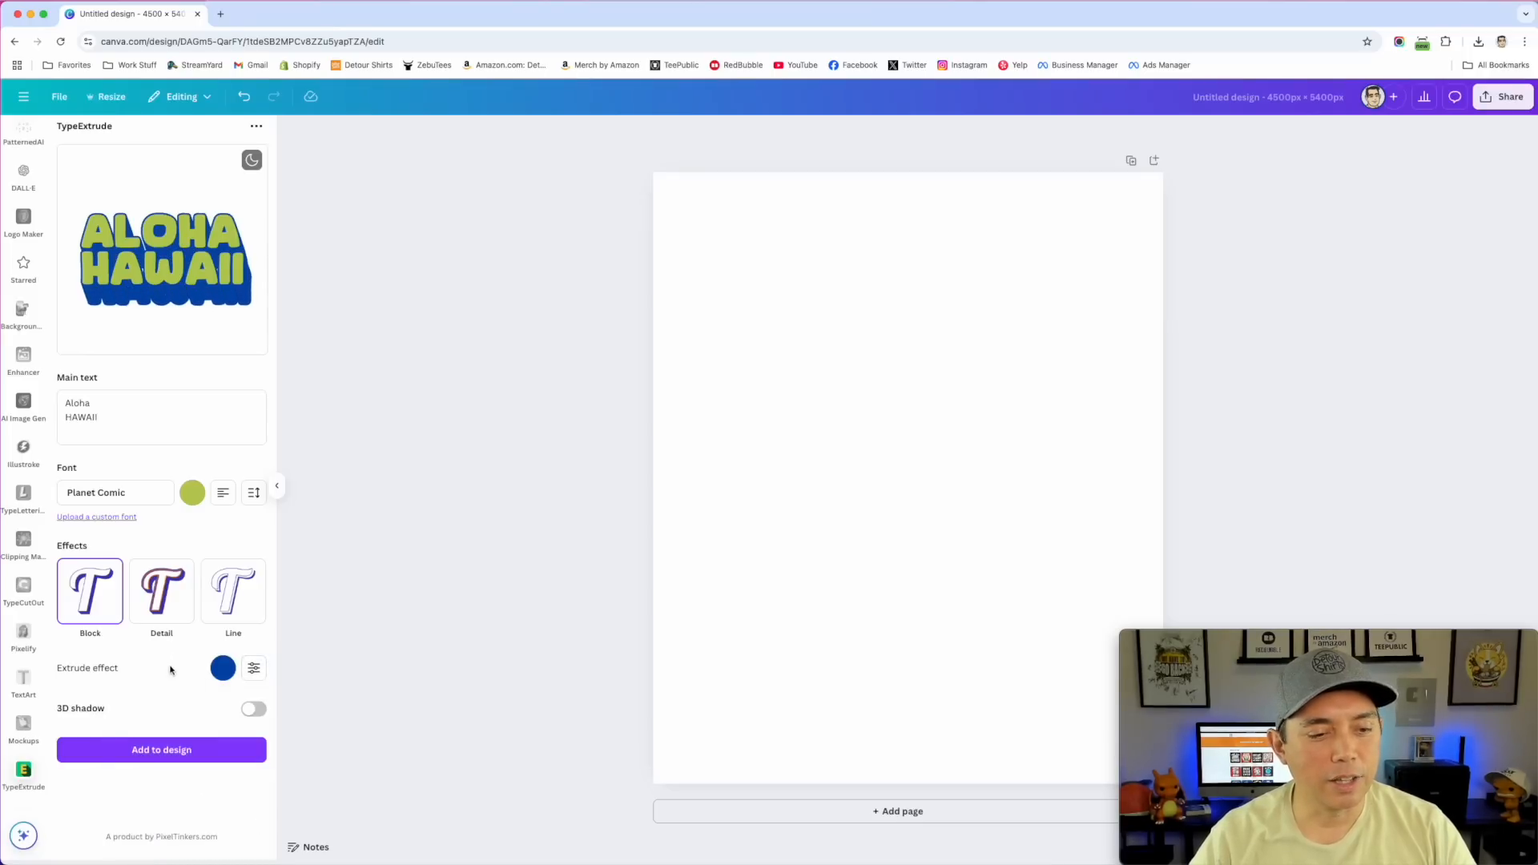
Try a 3D shadow on the lettering with an angle of -58.8 and an opacity of 0.11
click(255, 709)
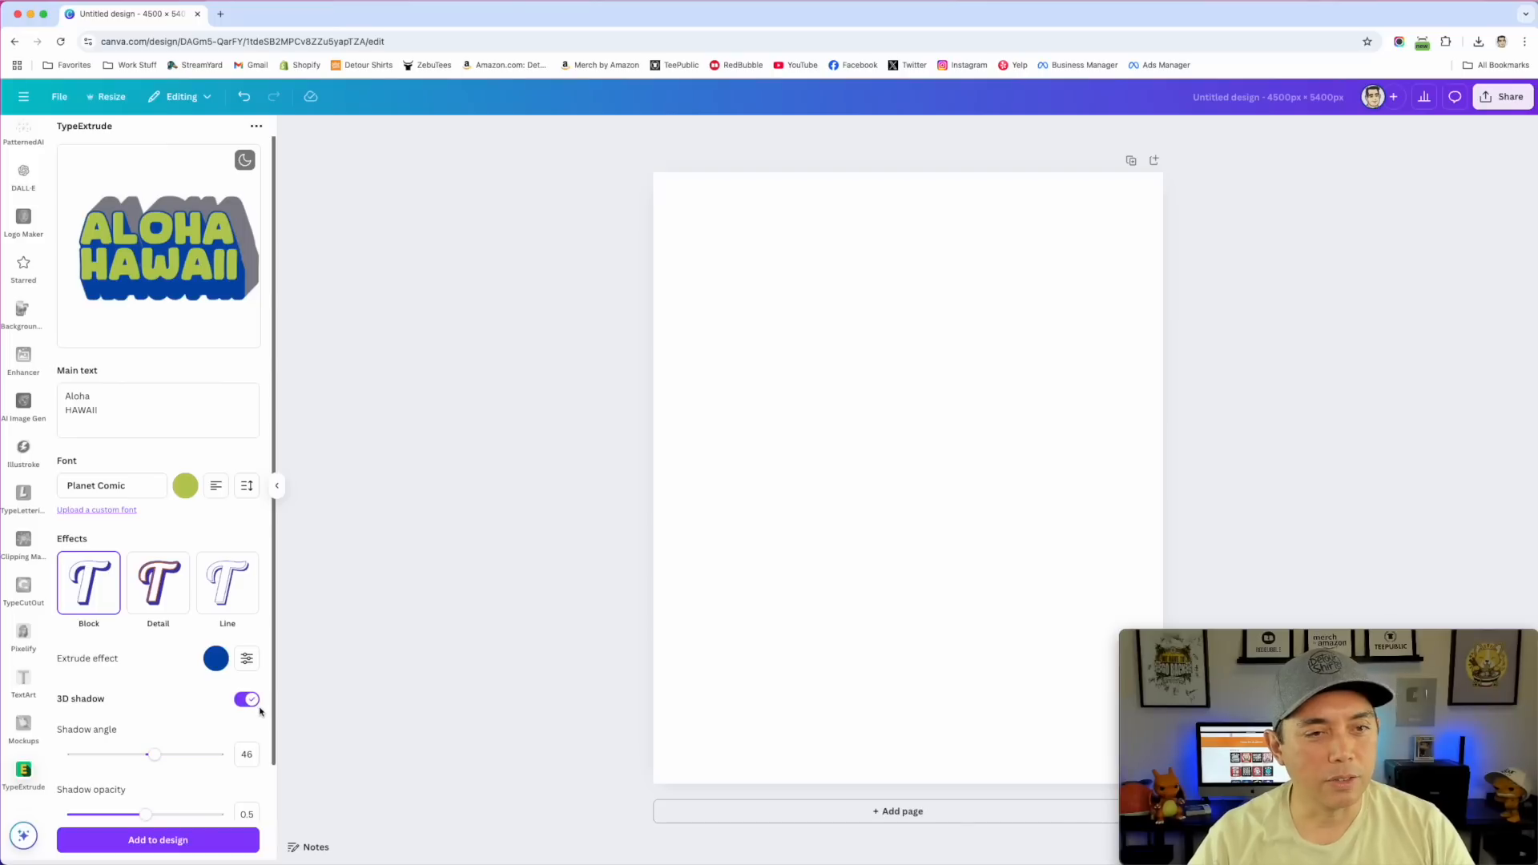
mouse_move(152, 754)
mouse_down()
mouse_move(124, 741)
mouse_move(133, 753)
mouse_up()
drag(140, 812, 89, 810)
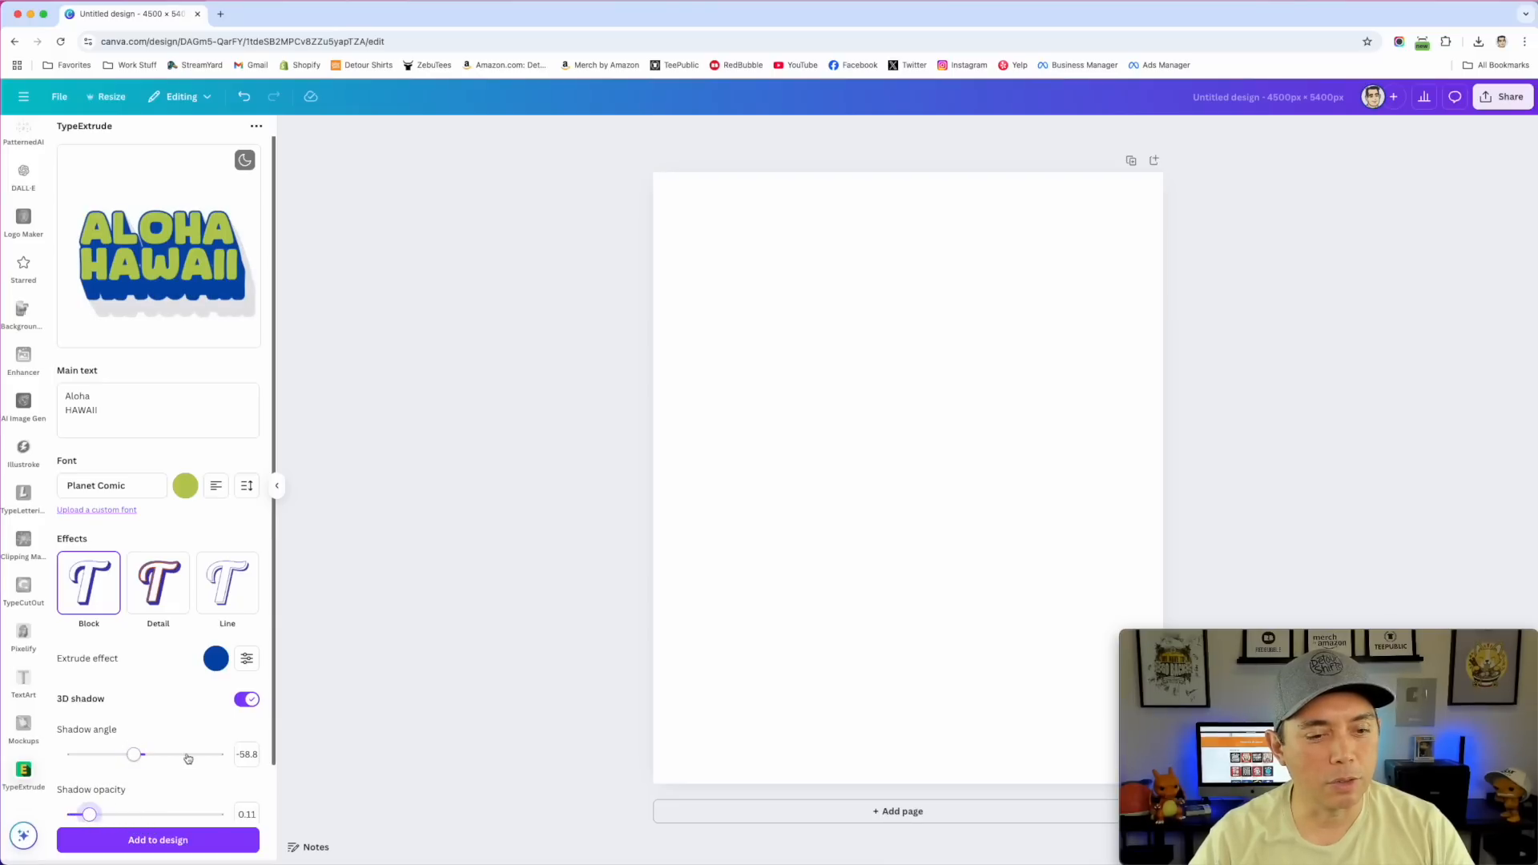
click(245, 700)
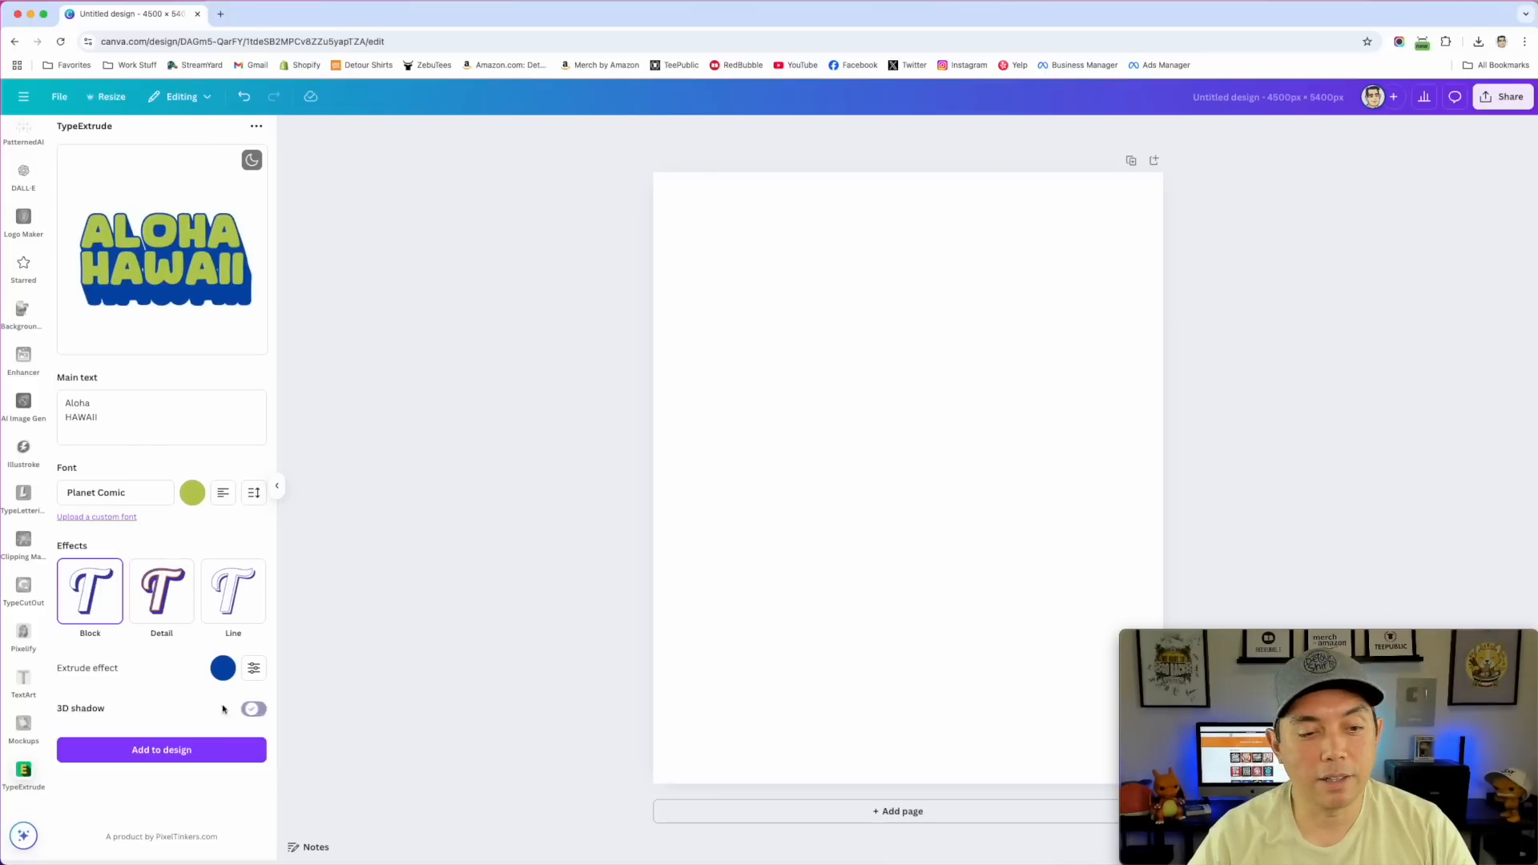
Add the Aloha HAWAII lettering to the design and enlarge it across the upper part of the page
click(156, 752)
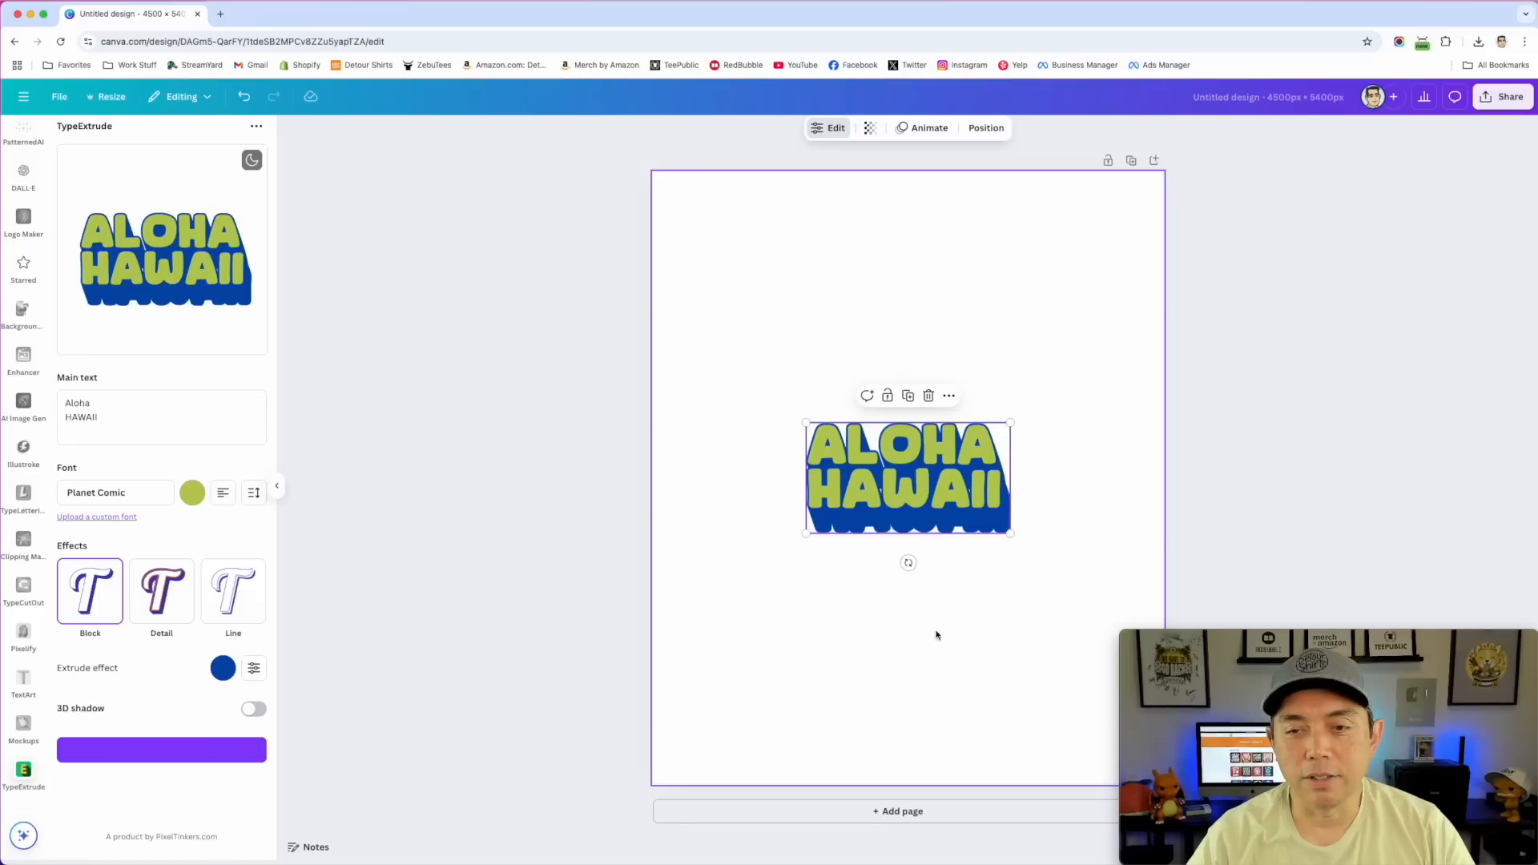
drag(1011, 533, 1074, 508)
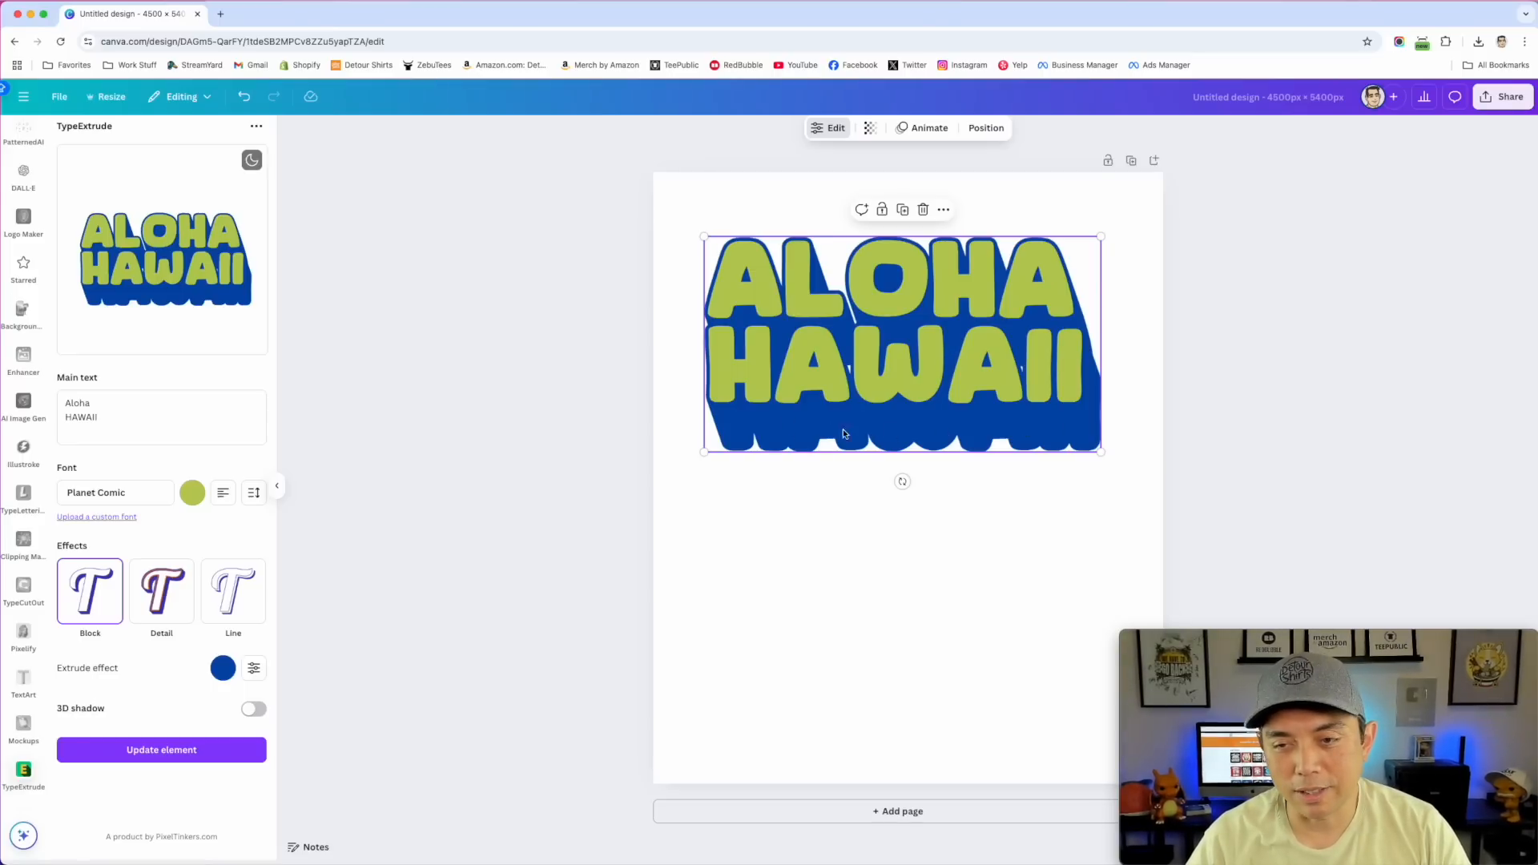
click(961, 567)
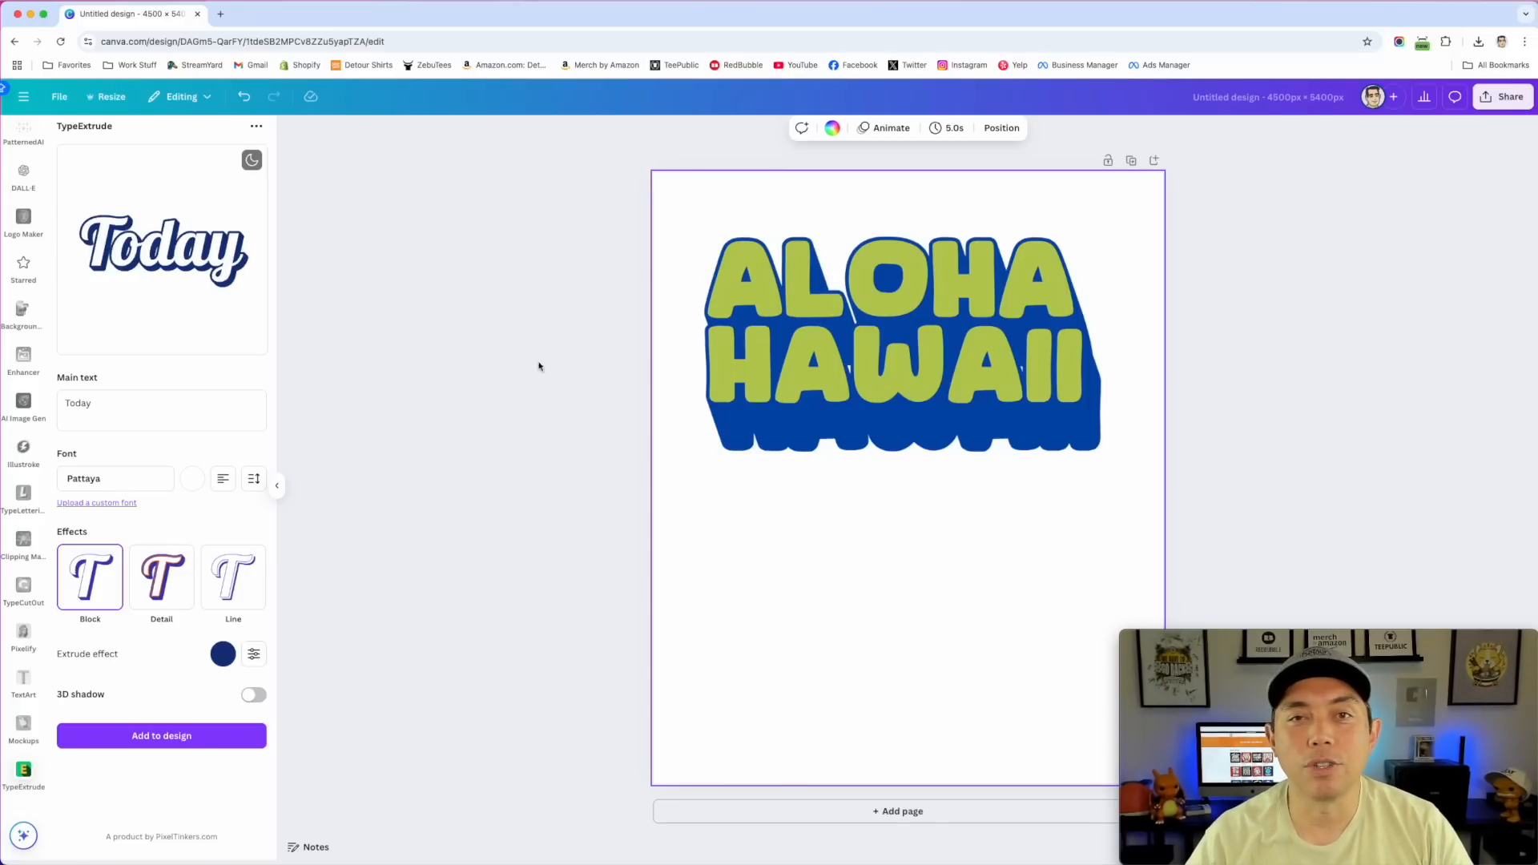
click(838, 366)
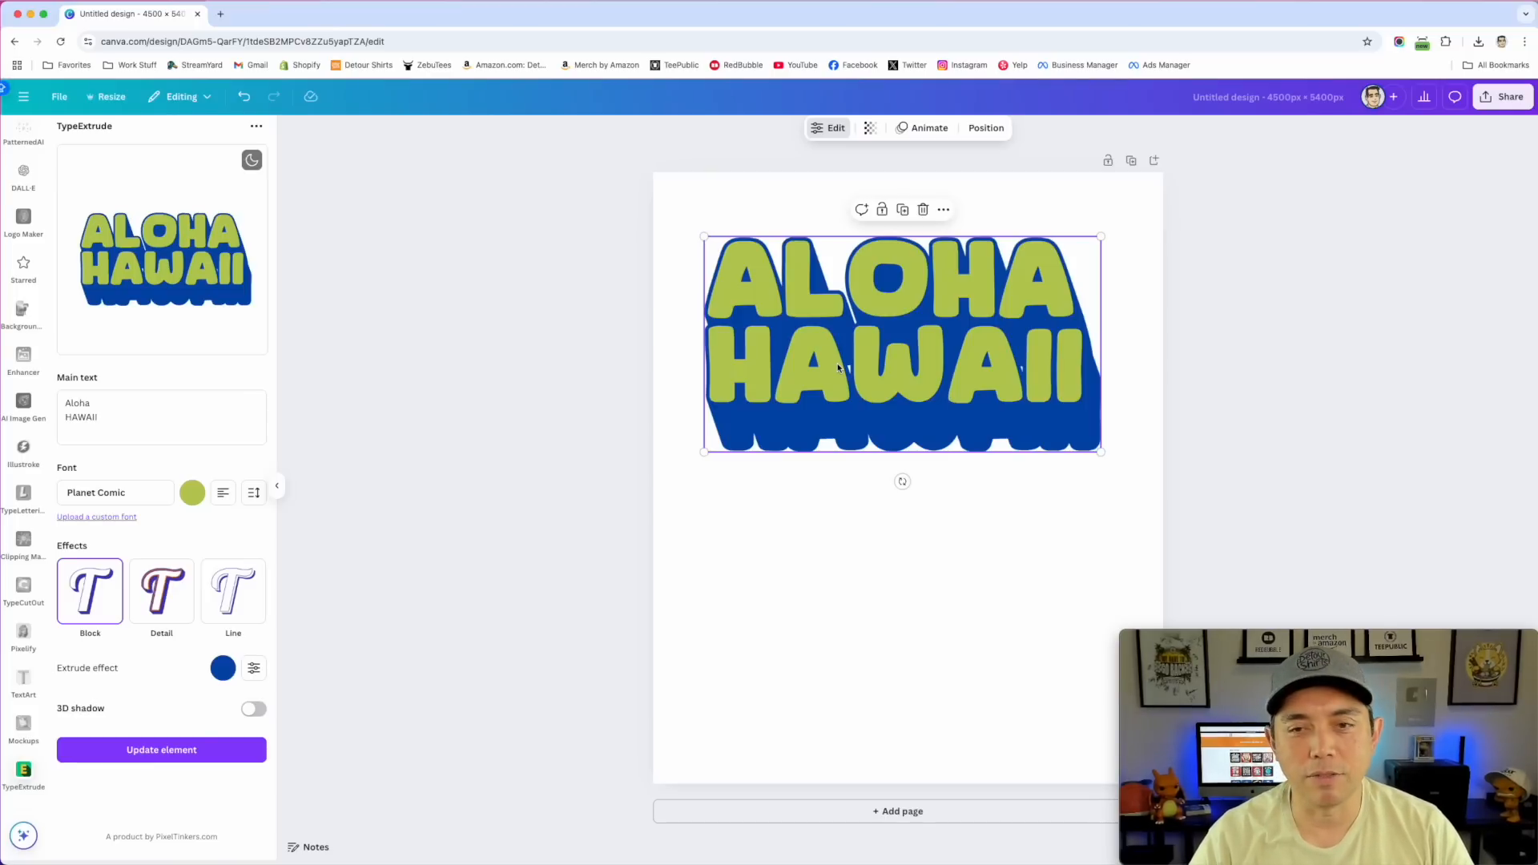
Search the Canva apps for FontStudio and open it
scroll(24, 344, up, 10)
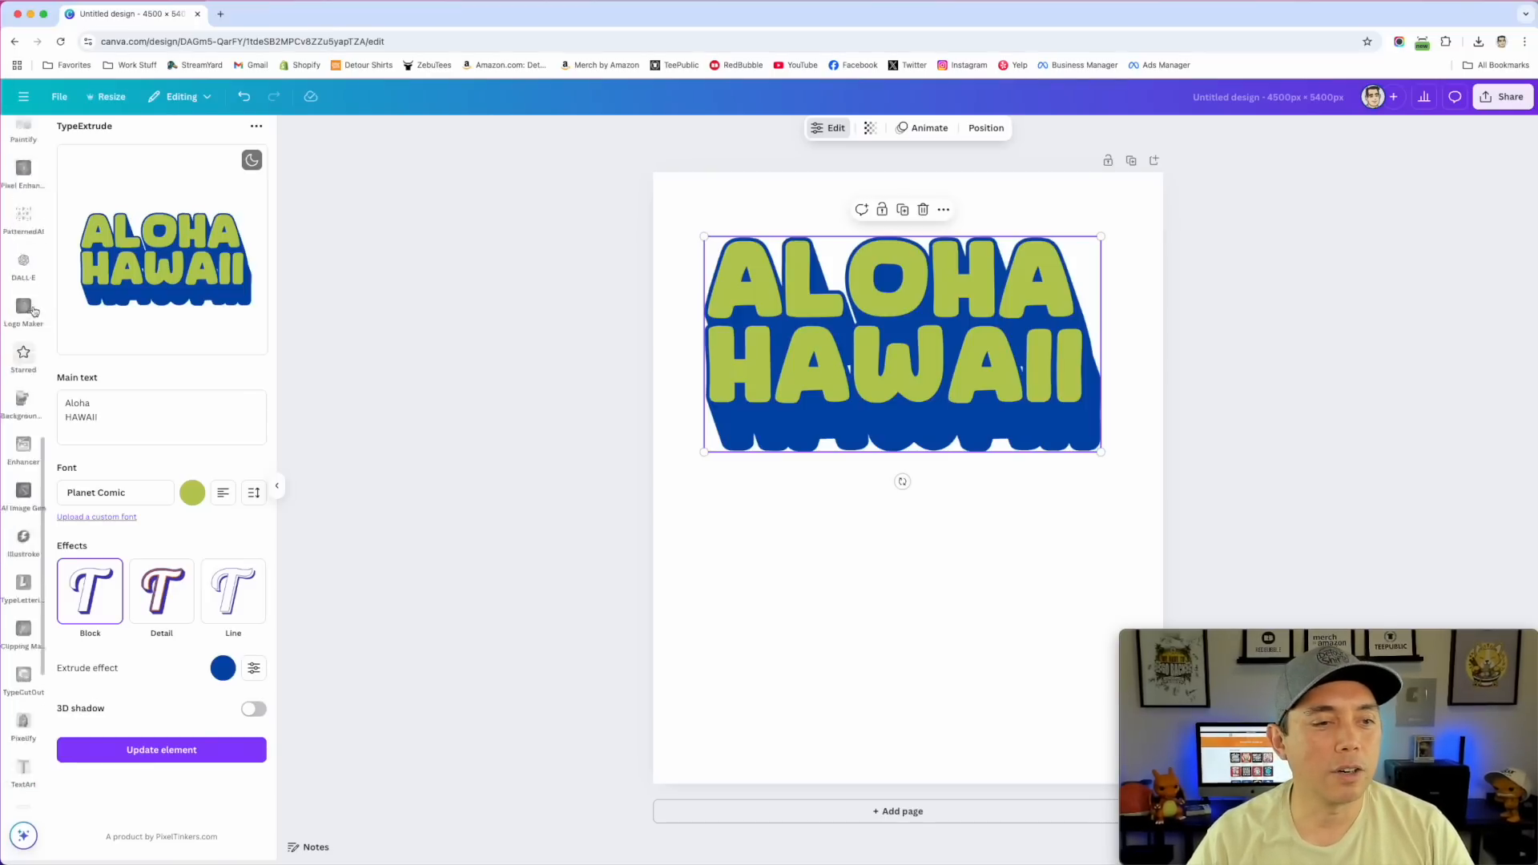
click(24, 454)
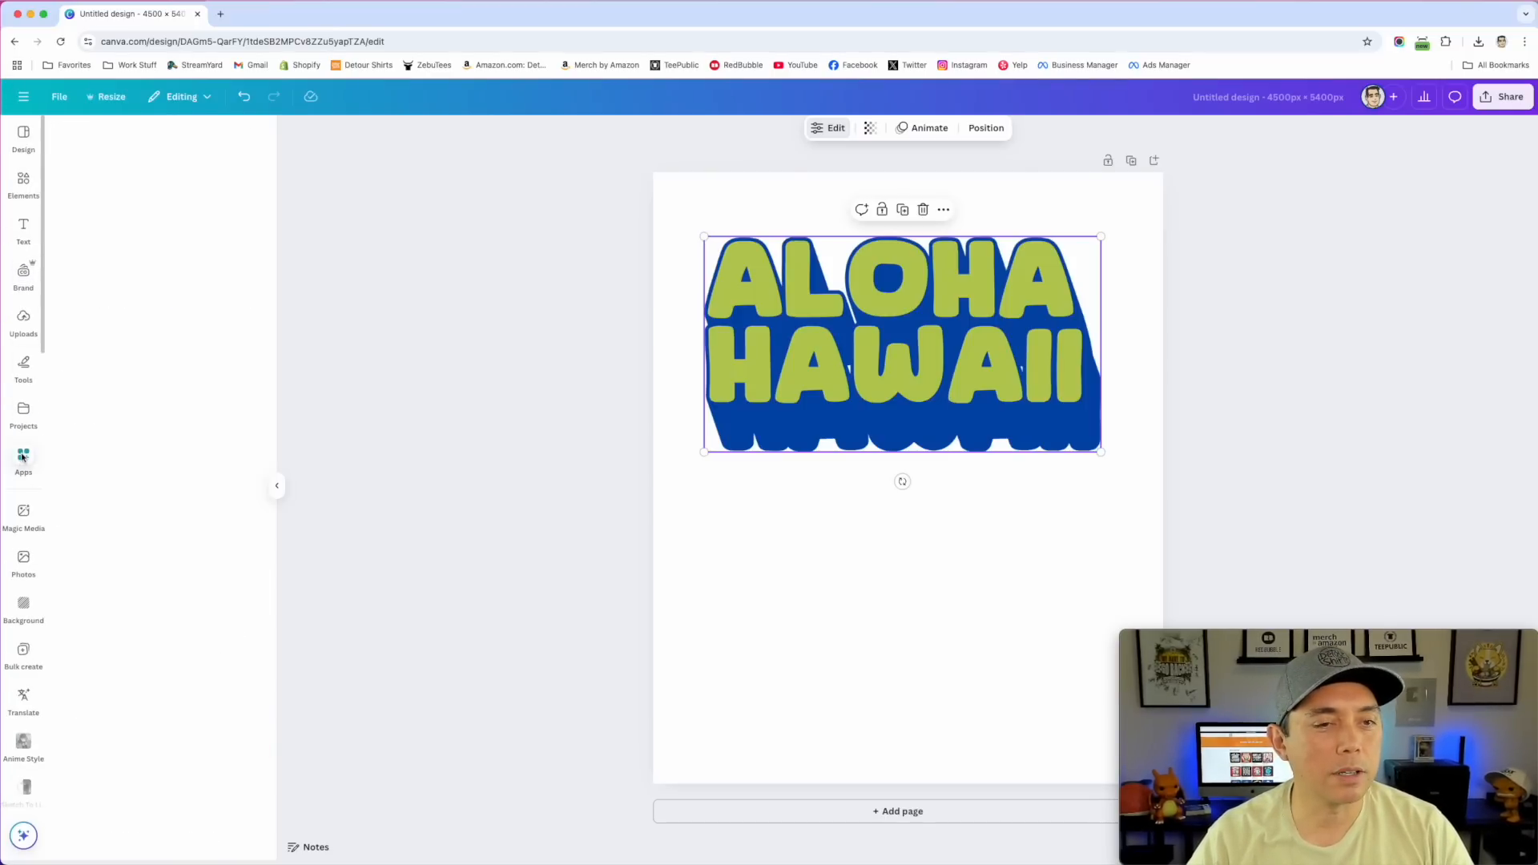
click(118, 134)
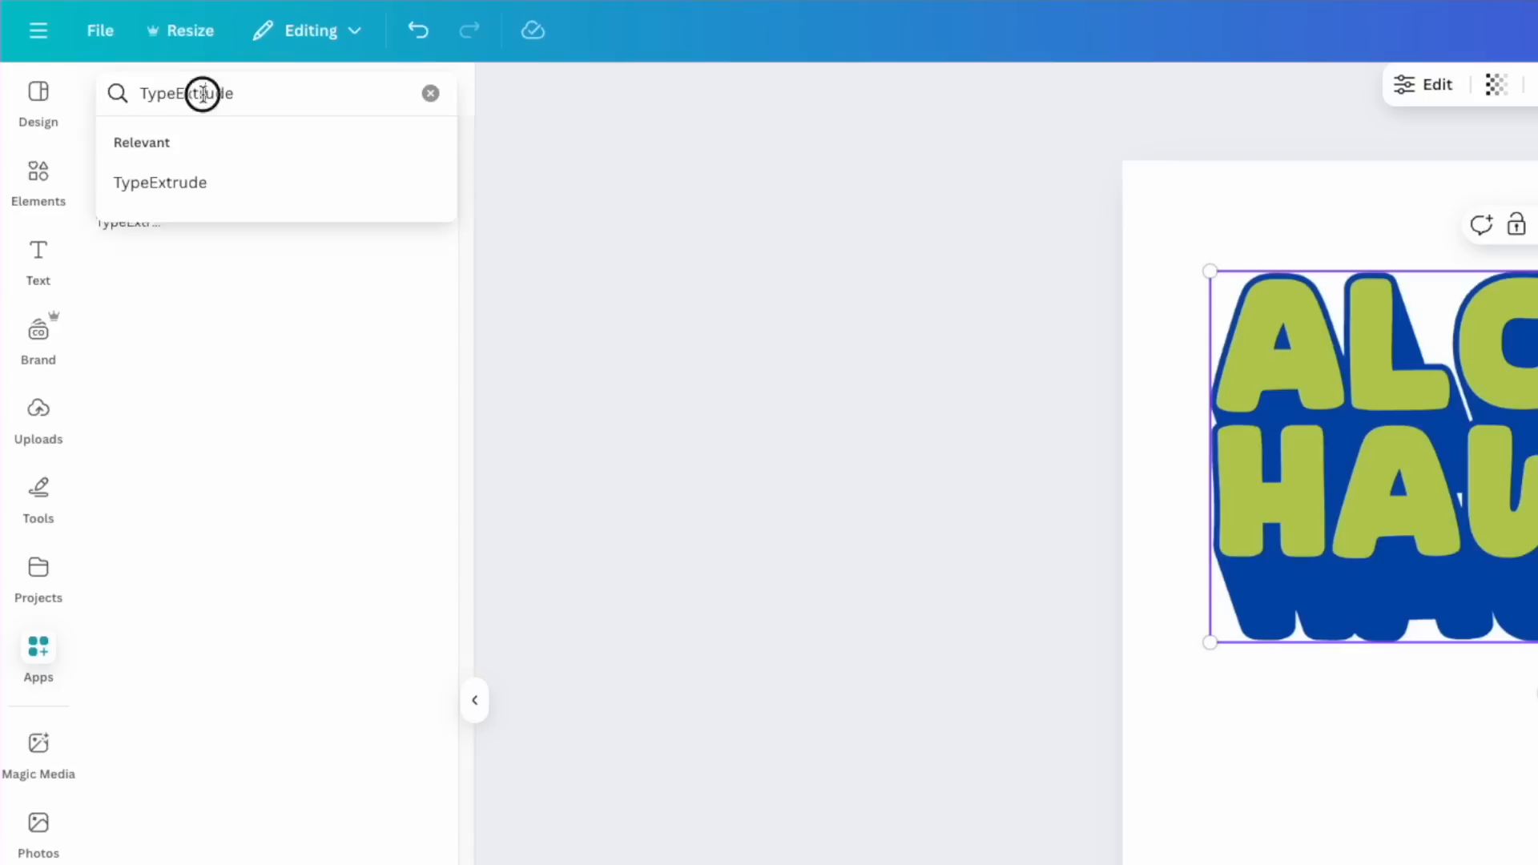
double_click(203, 94)
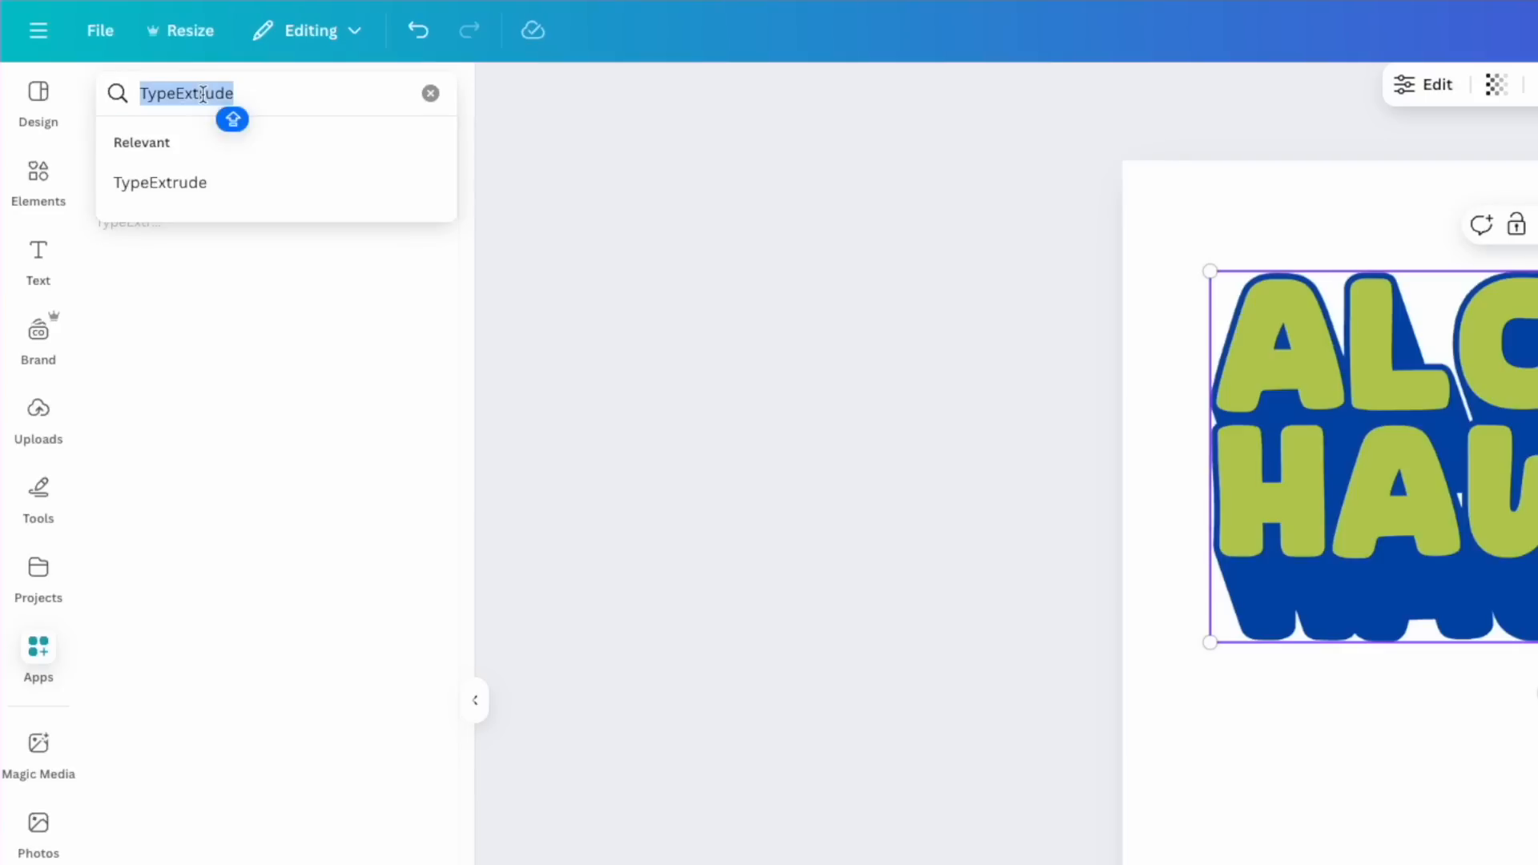
text(FONT STUDIO)
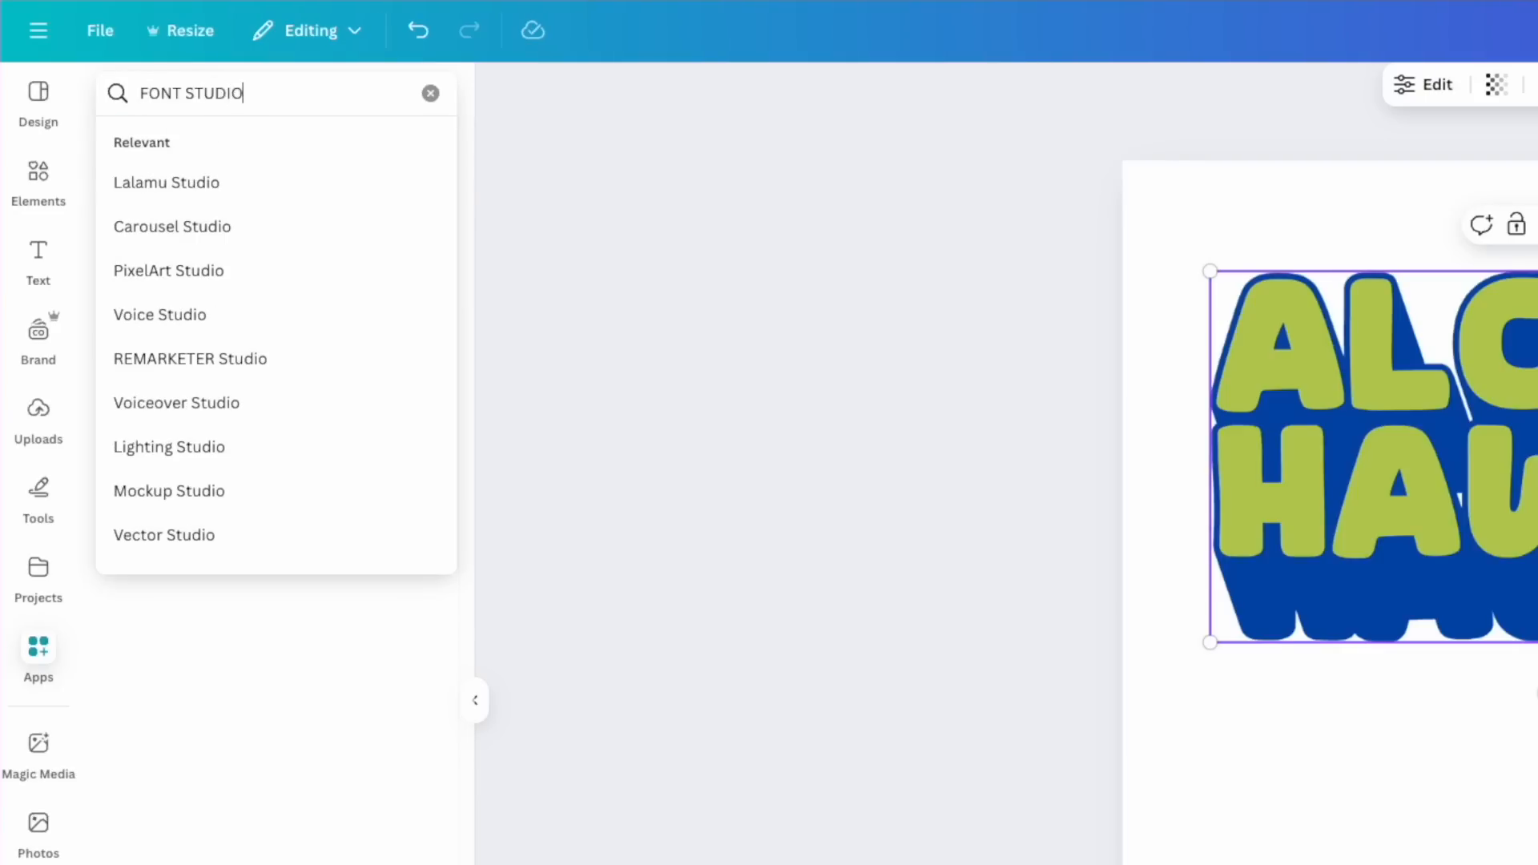
key(BackSpace)
key(BackSpace)
key(BackSpace)
key(BackSpace)
text(ST)
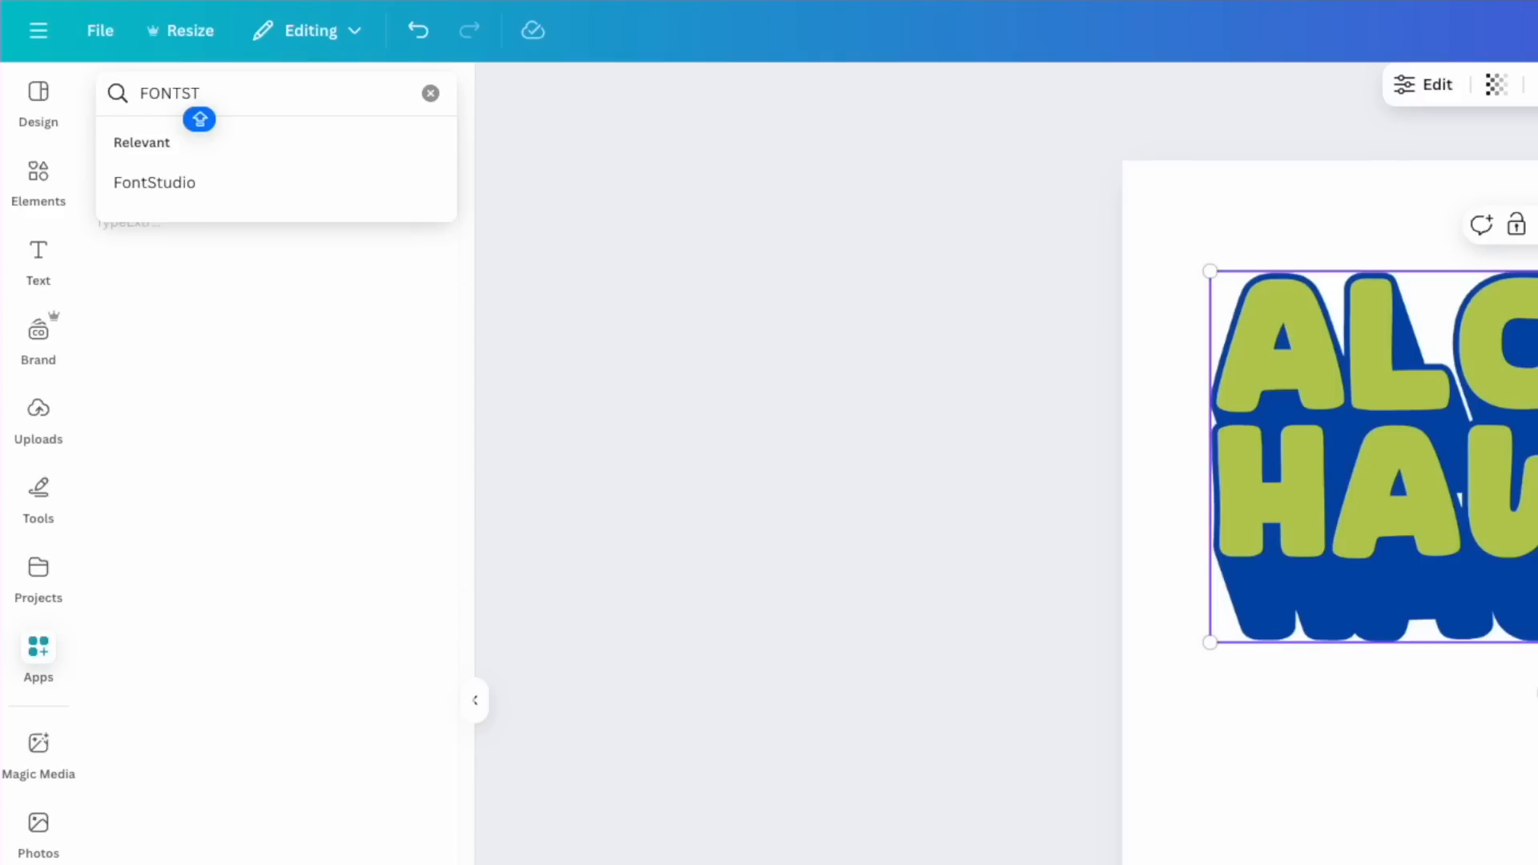
click(185, 183)
click(160, 188)
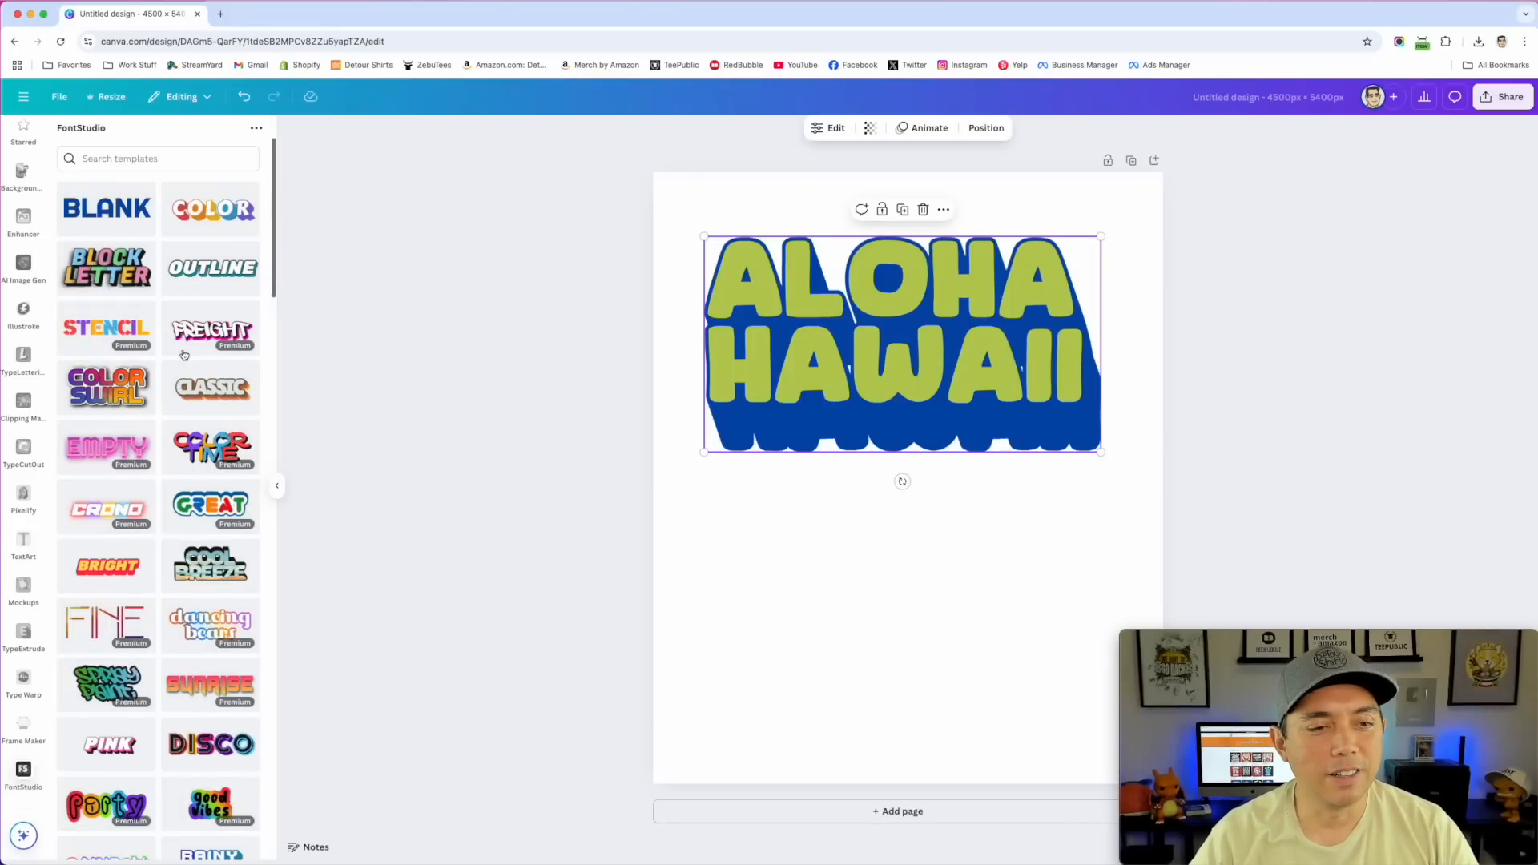
Browse the FontStudio templates and check the premium upgrade details behind the RELAXED template
scroll(184, 364, down, 2)
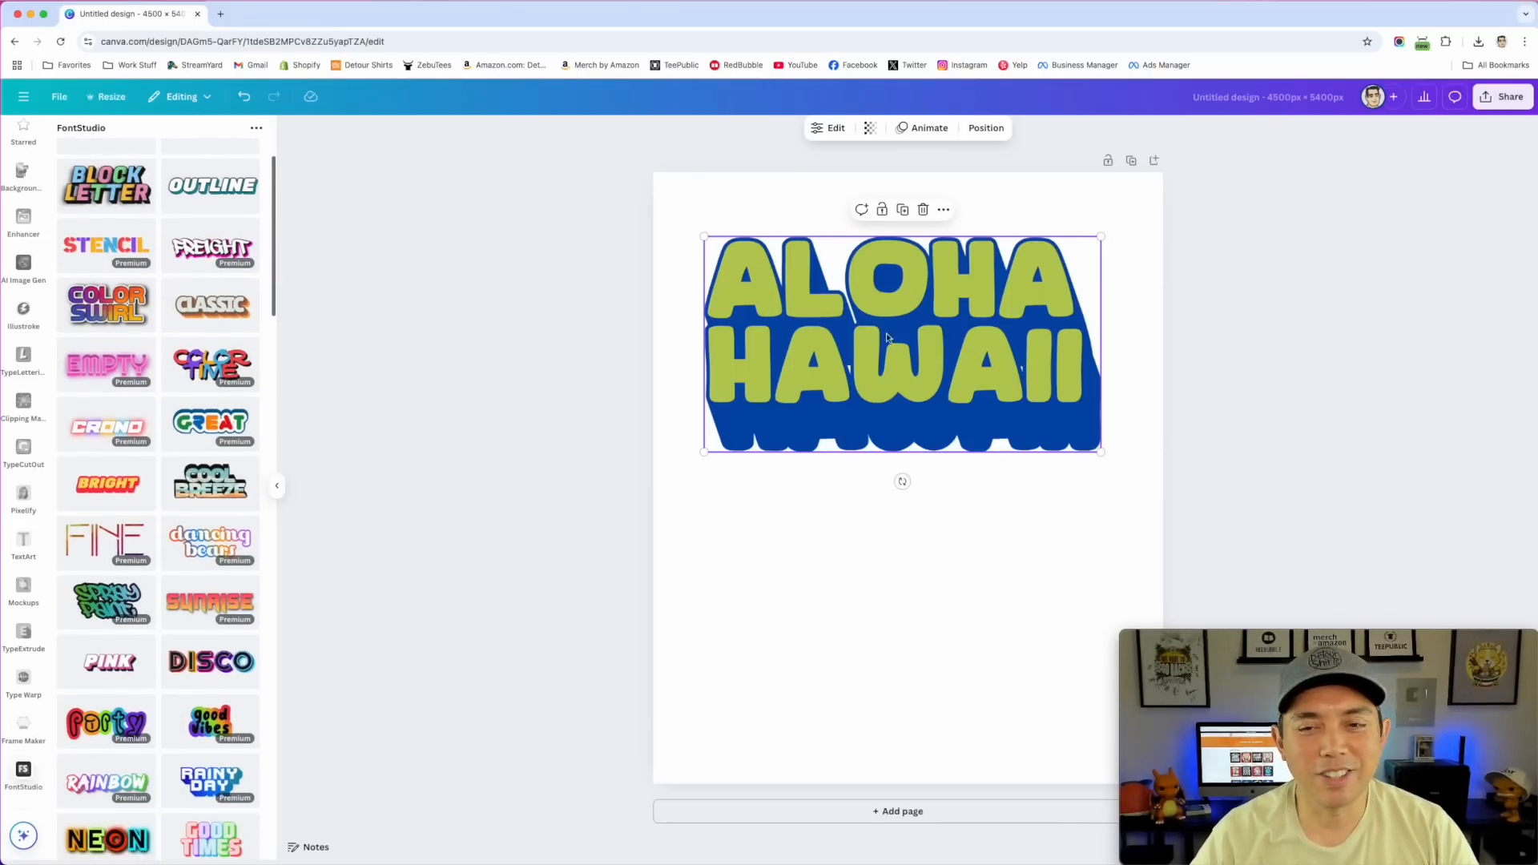
scroll(158, 369, down, 6)
scroll(158, 368, down, 5)
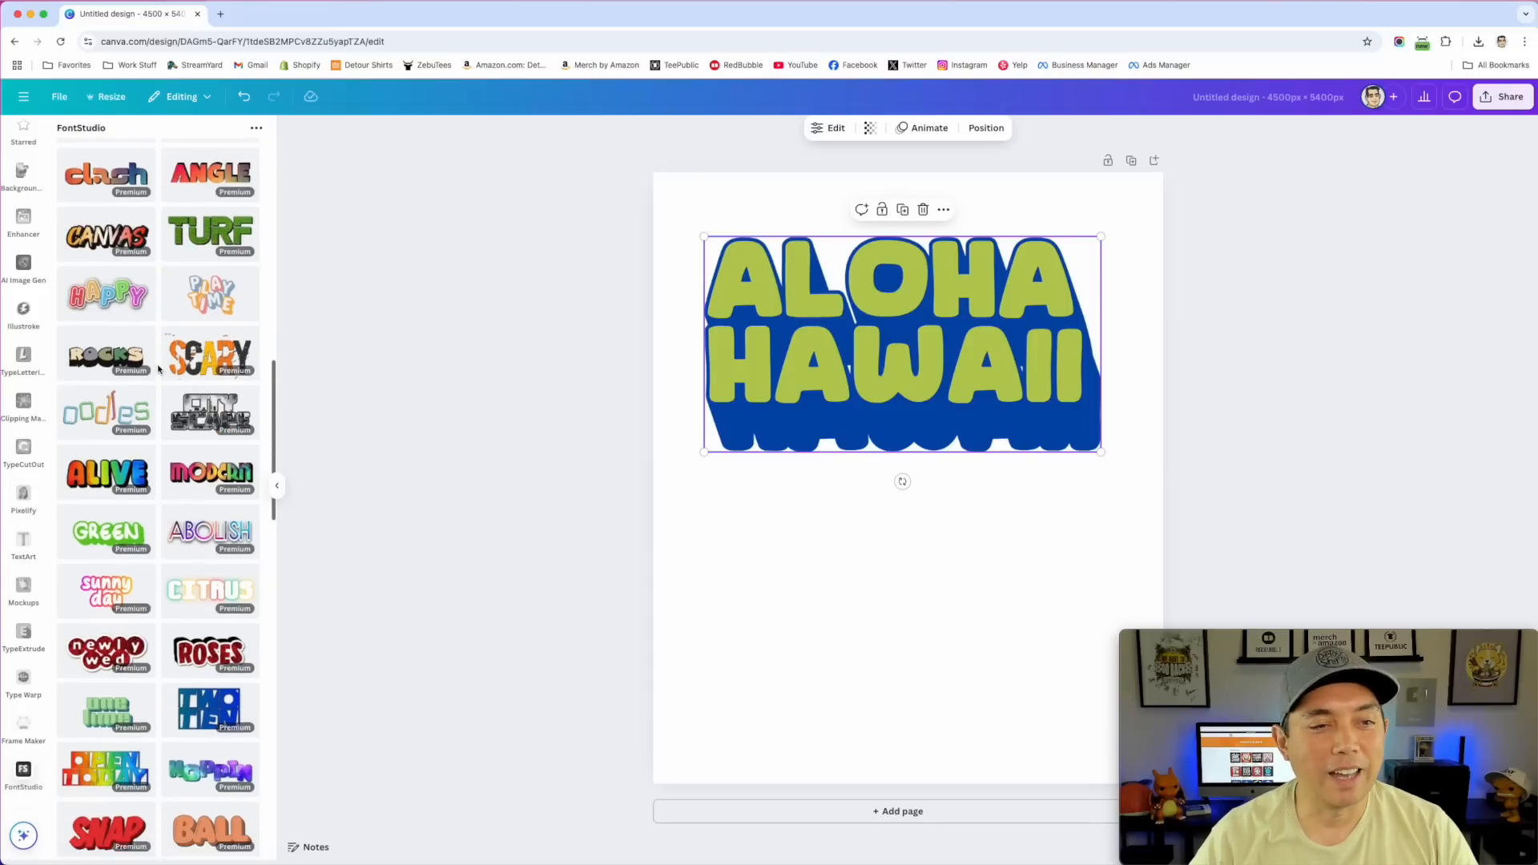
scroll(158, 368, down, 1)
scroll(158, 369, down, 15)
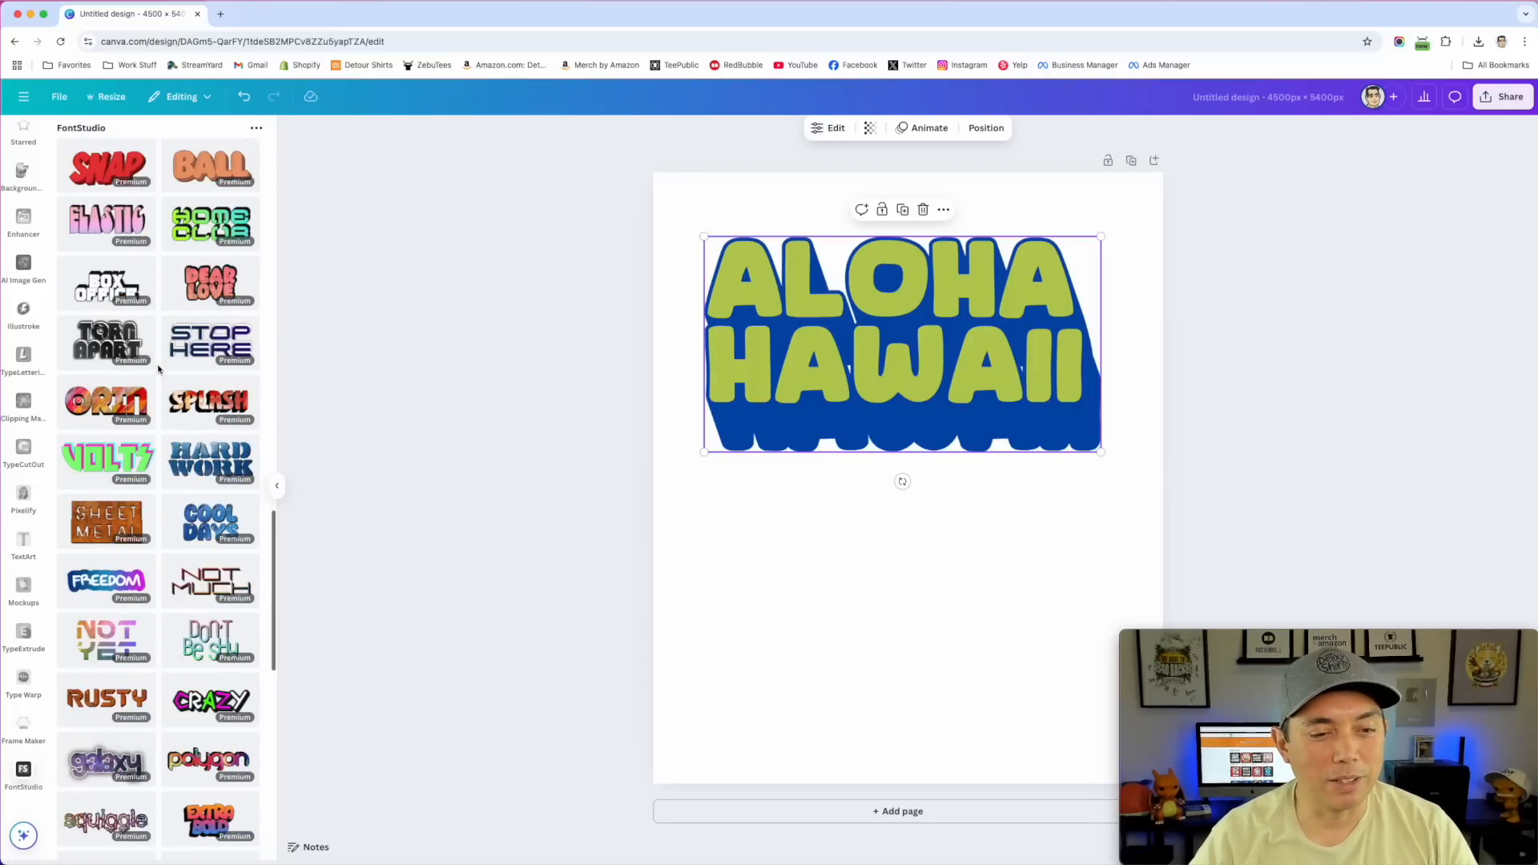
scroll(157, 369, up, 2)
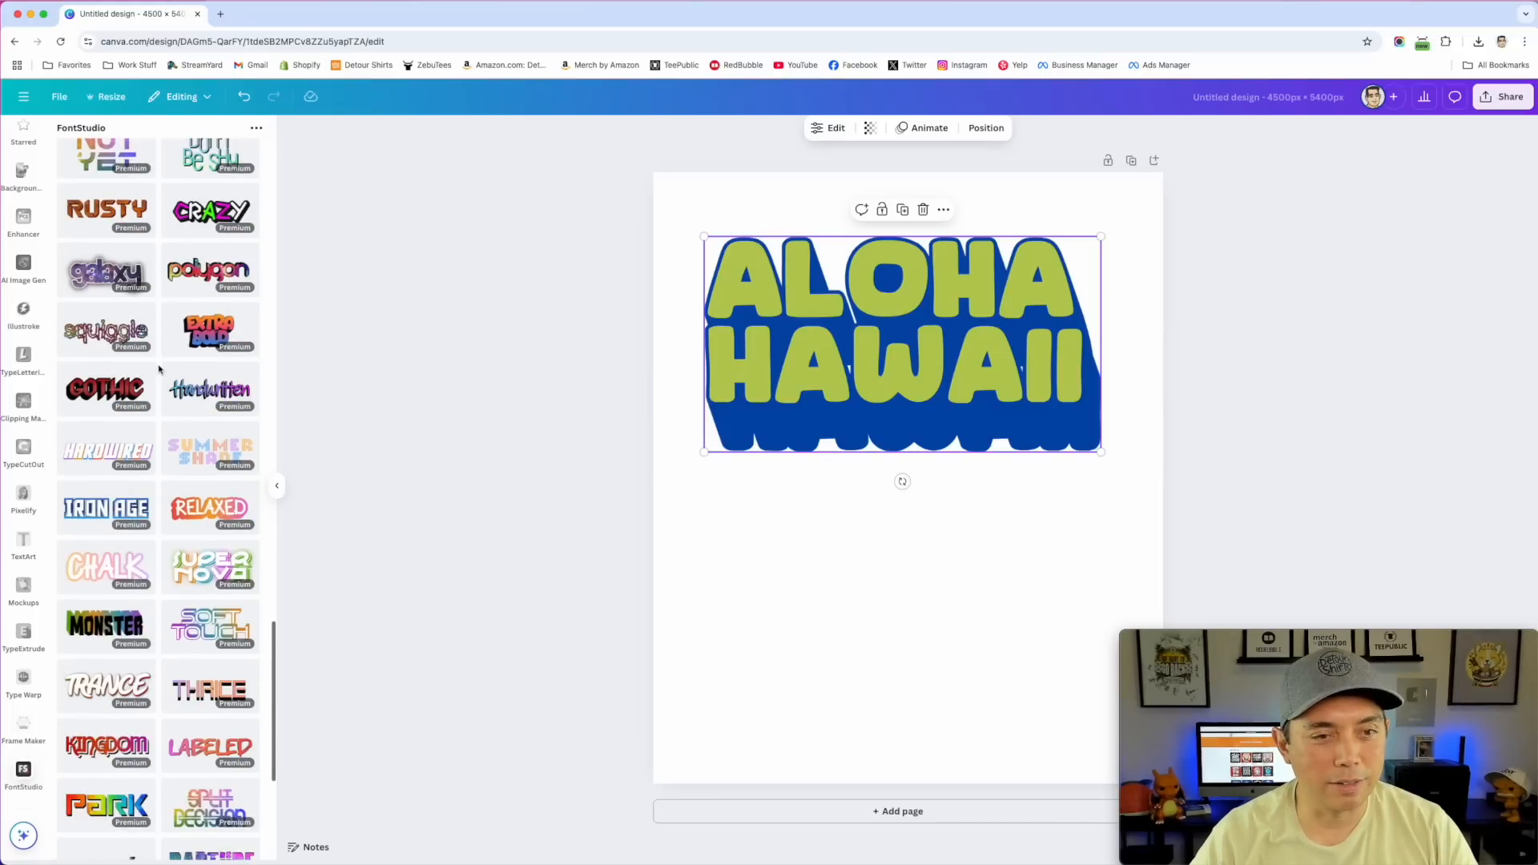
scroll(164, 358, up, 1)
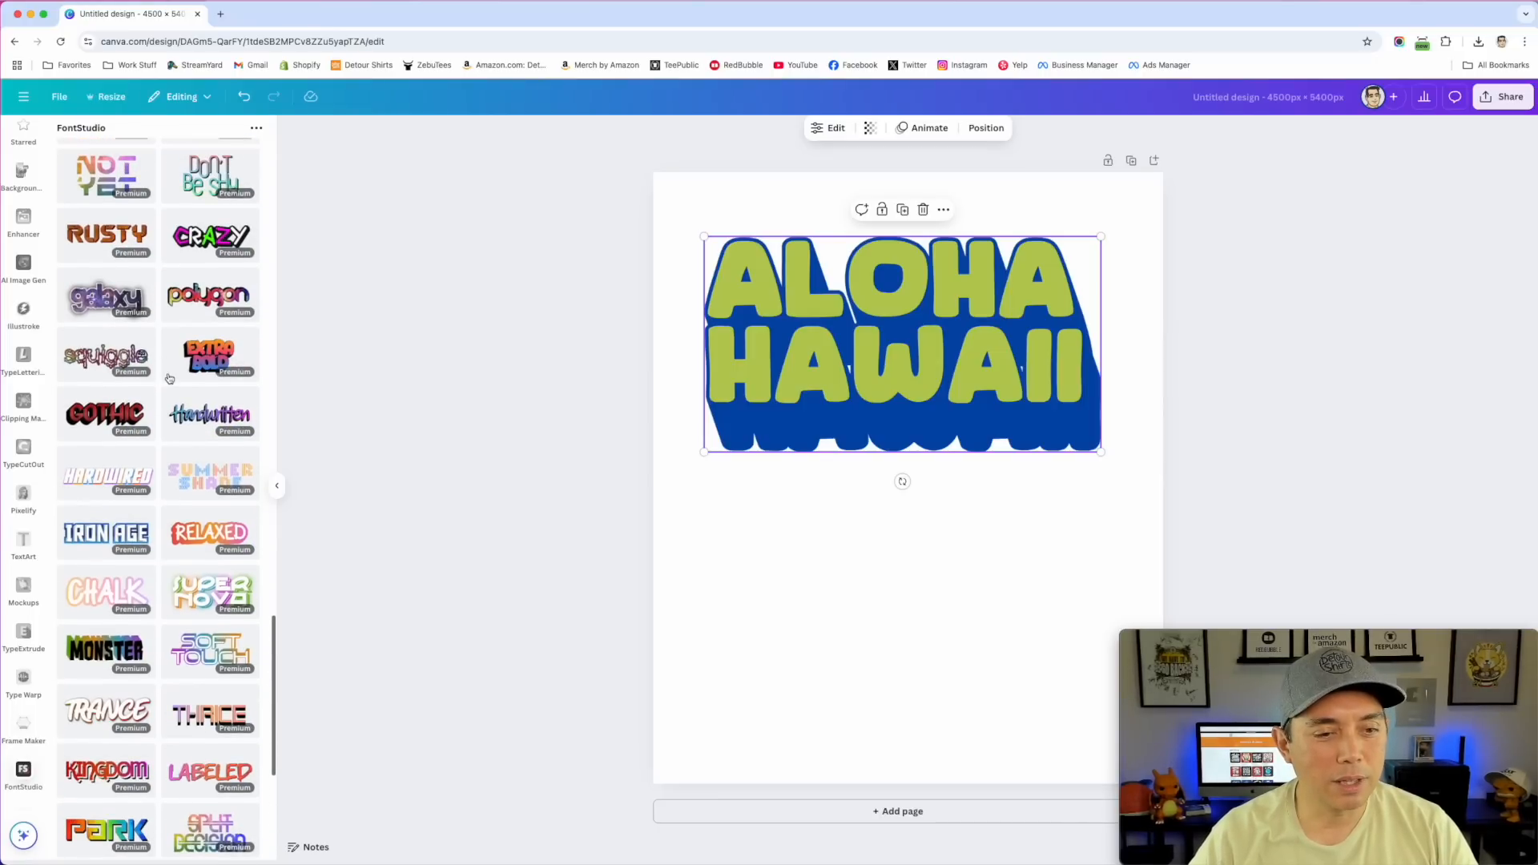
click(192, 541)
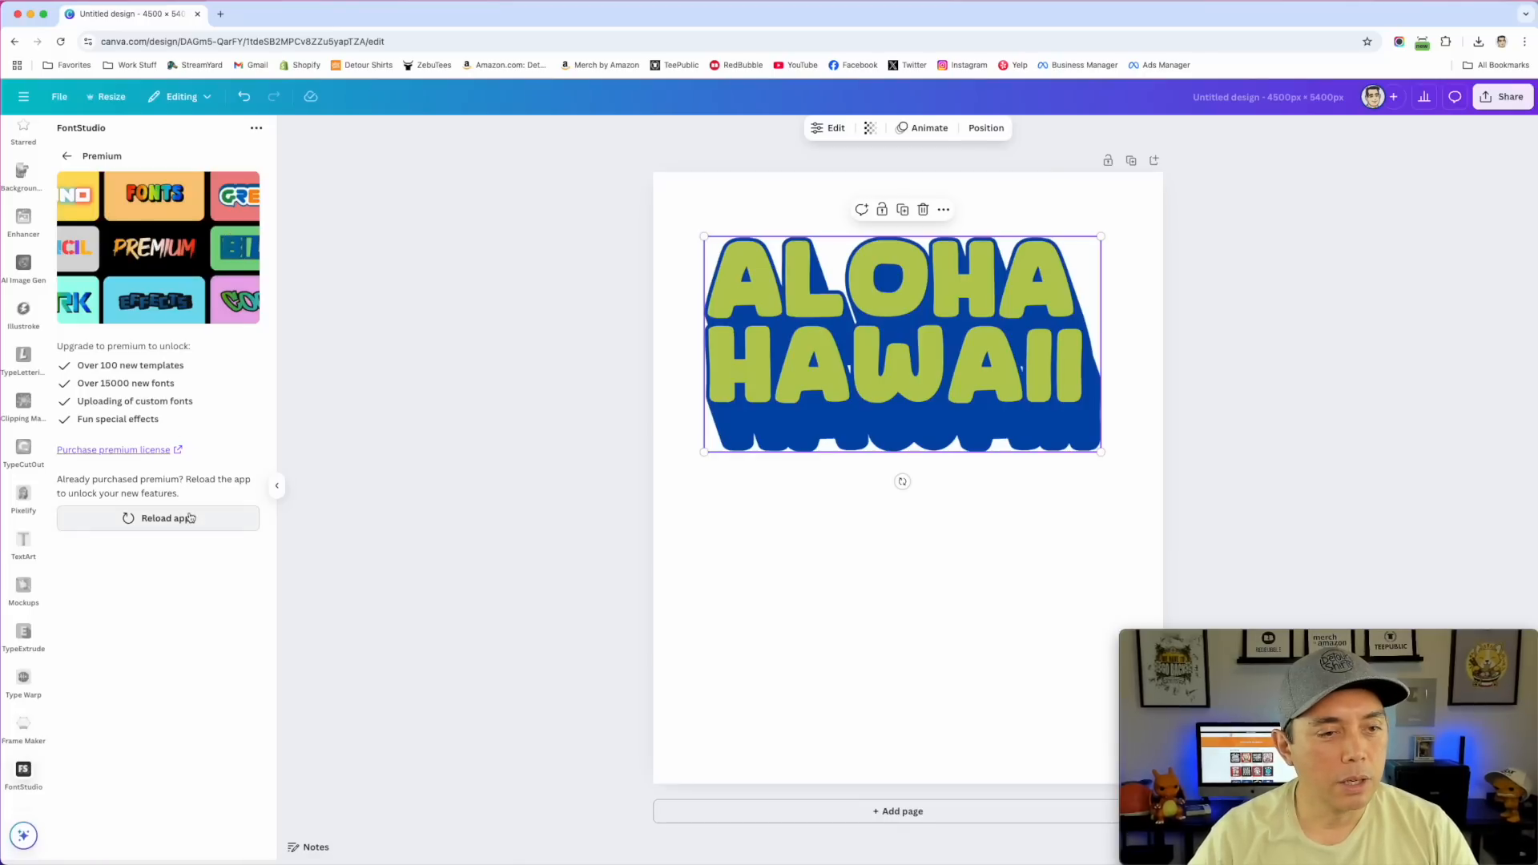
click(66, 156)
scroll(181, 503, down, 5)
scroll(181, 503, up, 8)
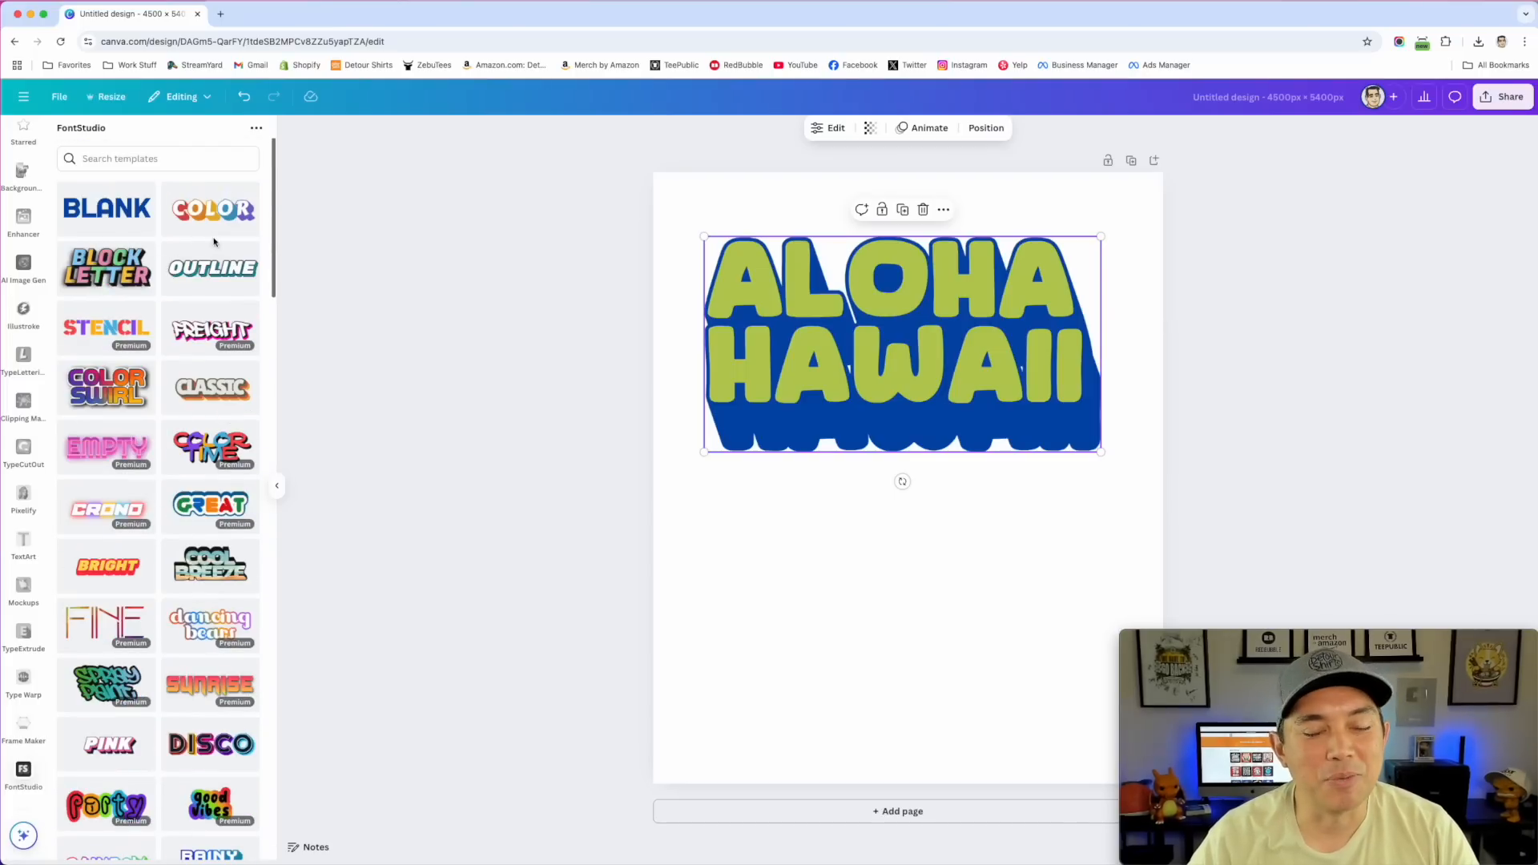
Open the BLOCK LETTER template and replace its text with ALOHA and HAWAII on two lines
click(126, 276)
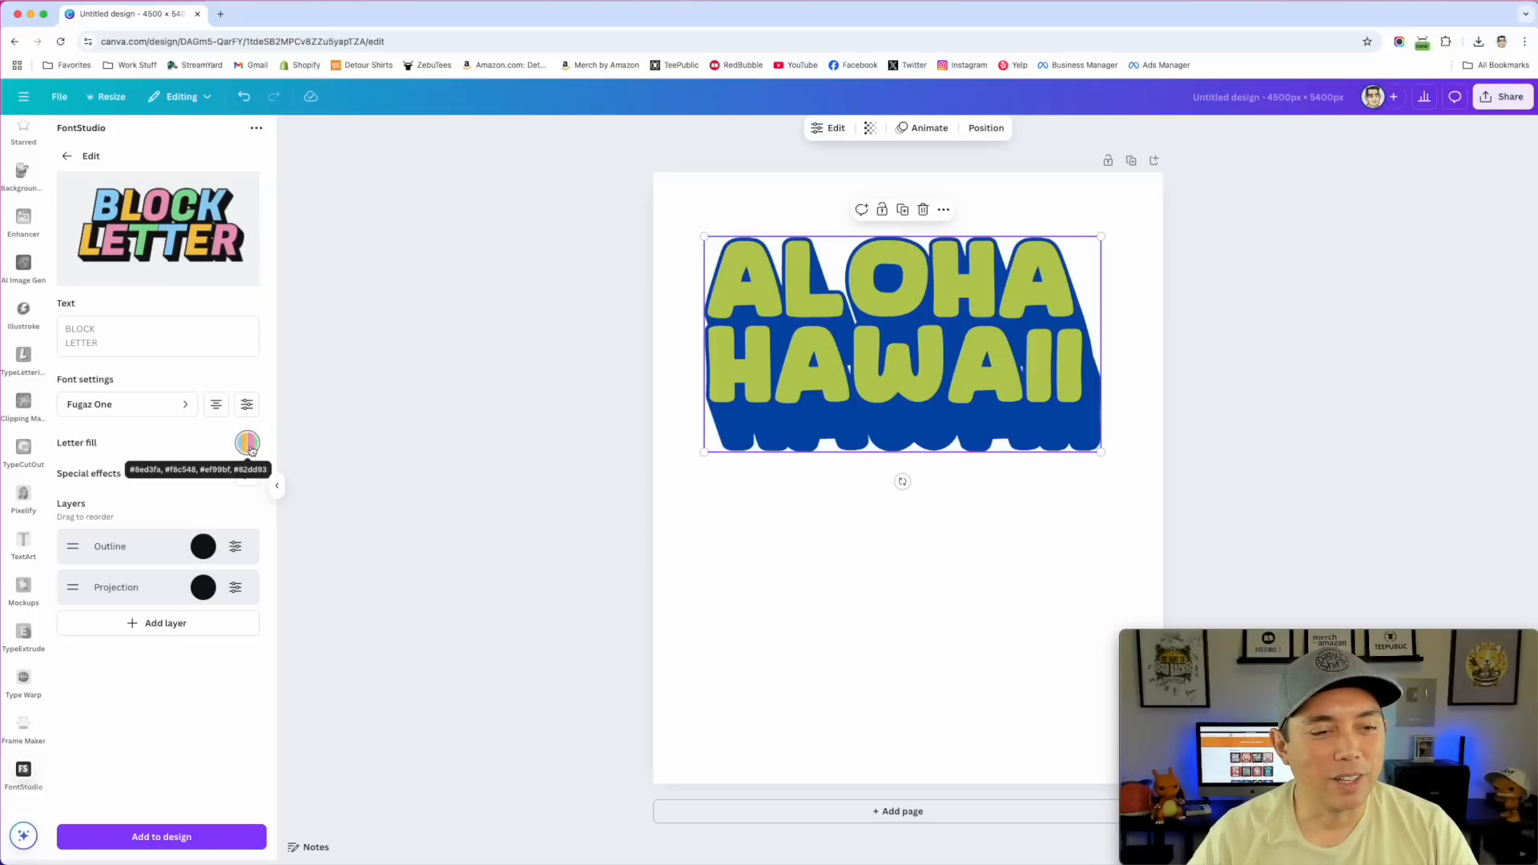
click(97, 326)
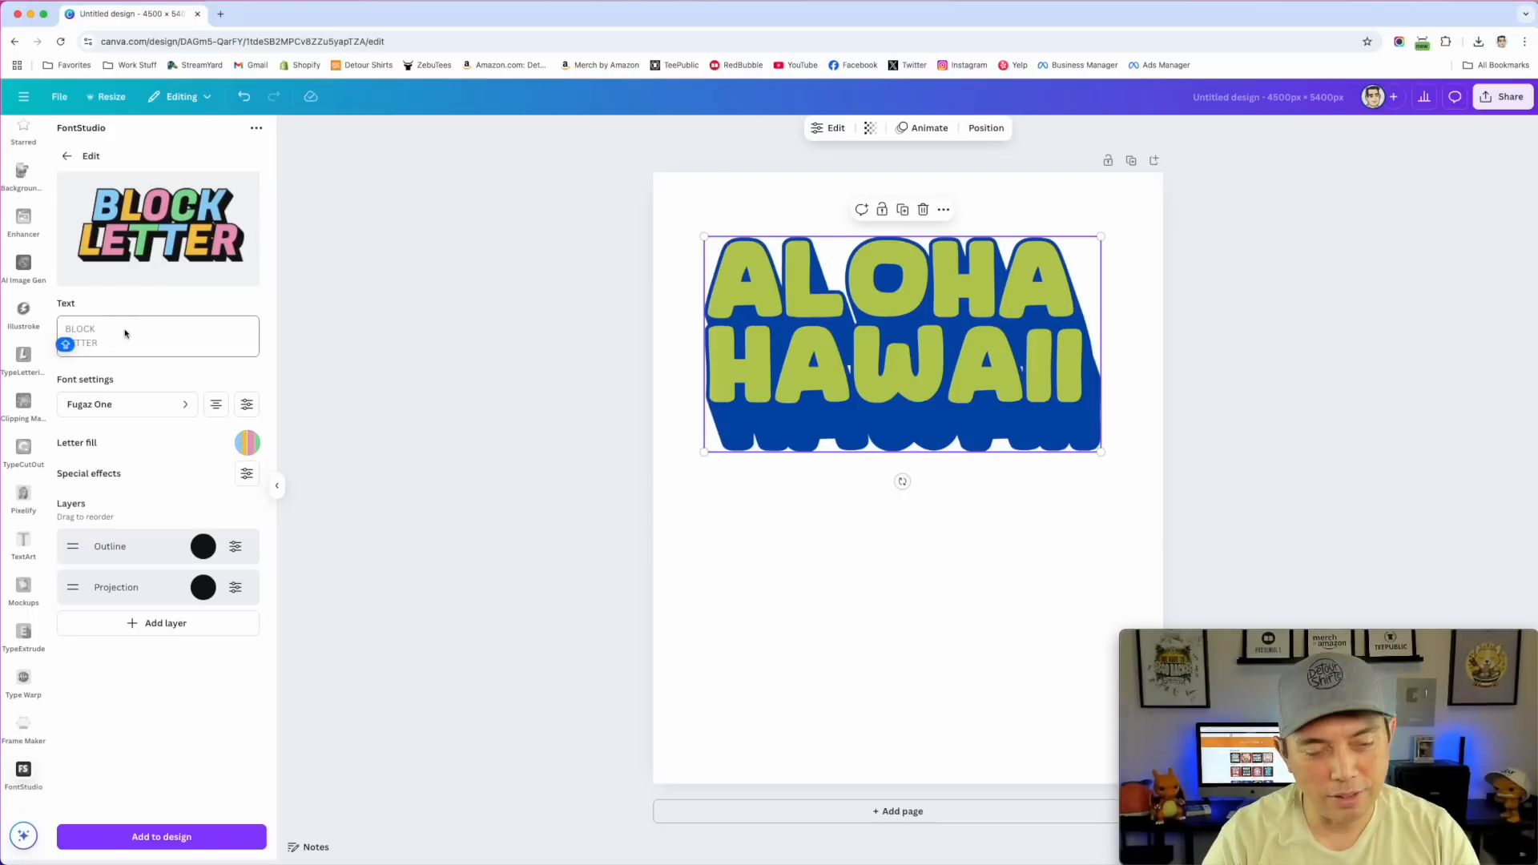
text(ALOHA)
key(Return)
text(HAWAII)
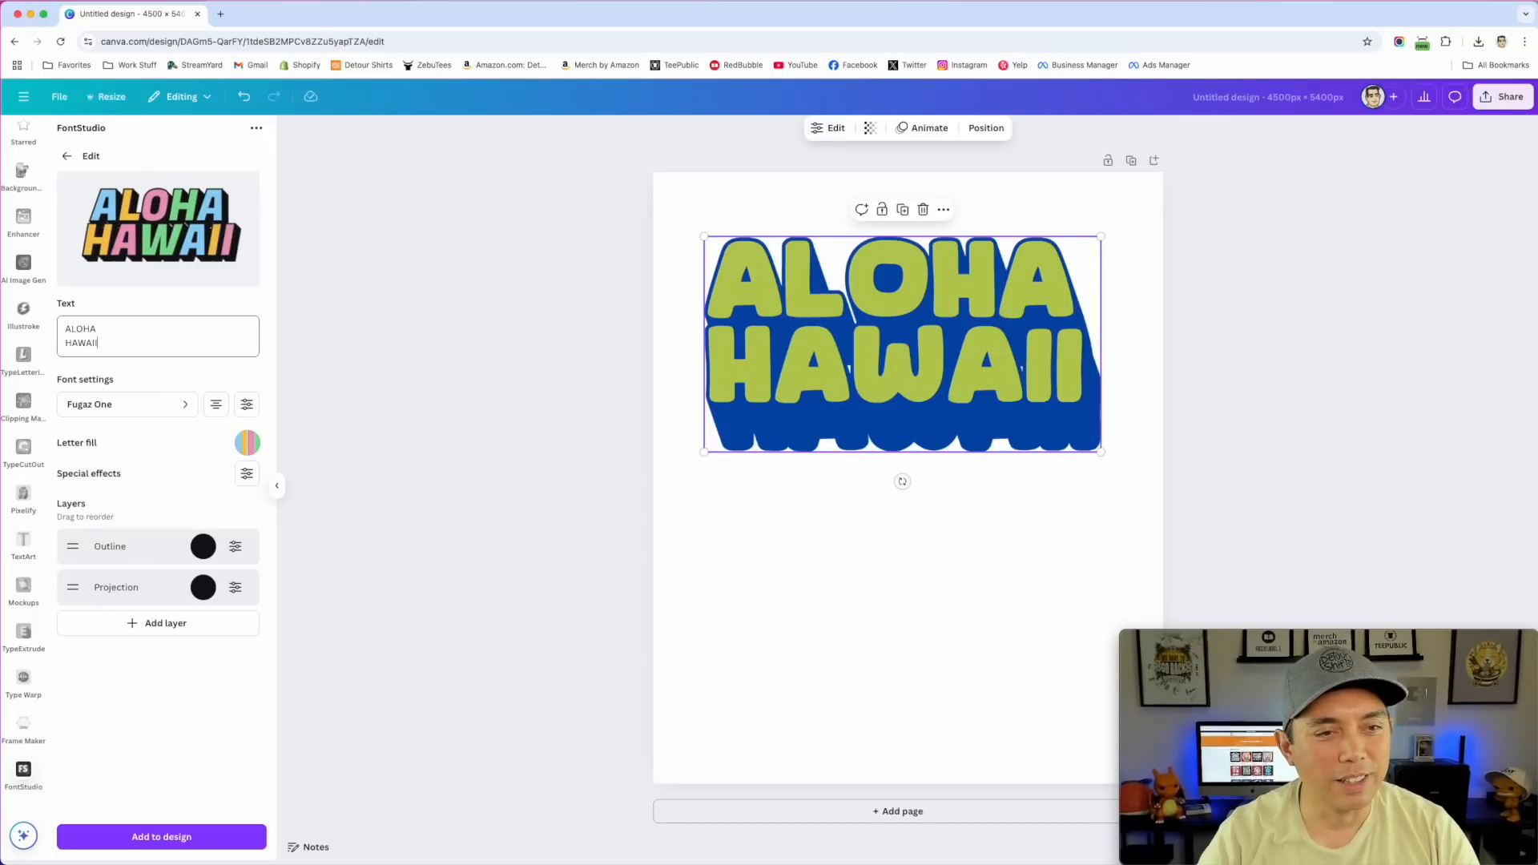
Set the Block Letter lettering's font to Bebas Neue and check the special effects options
click(188, 406)
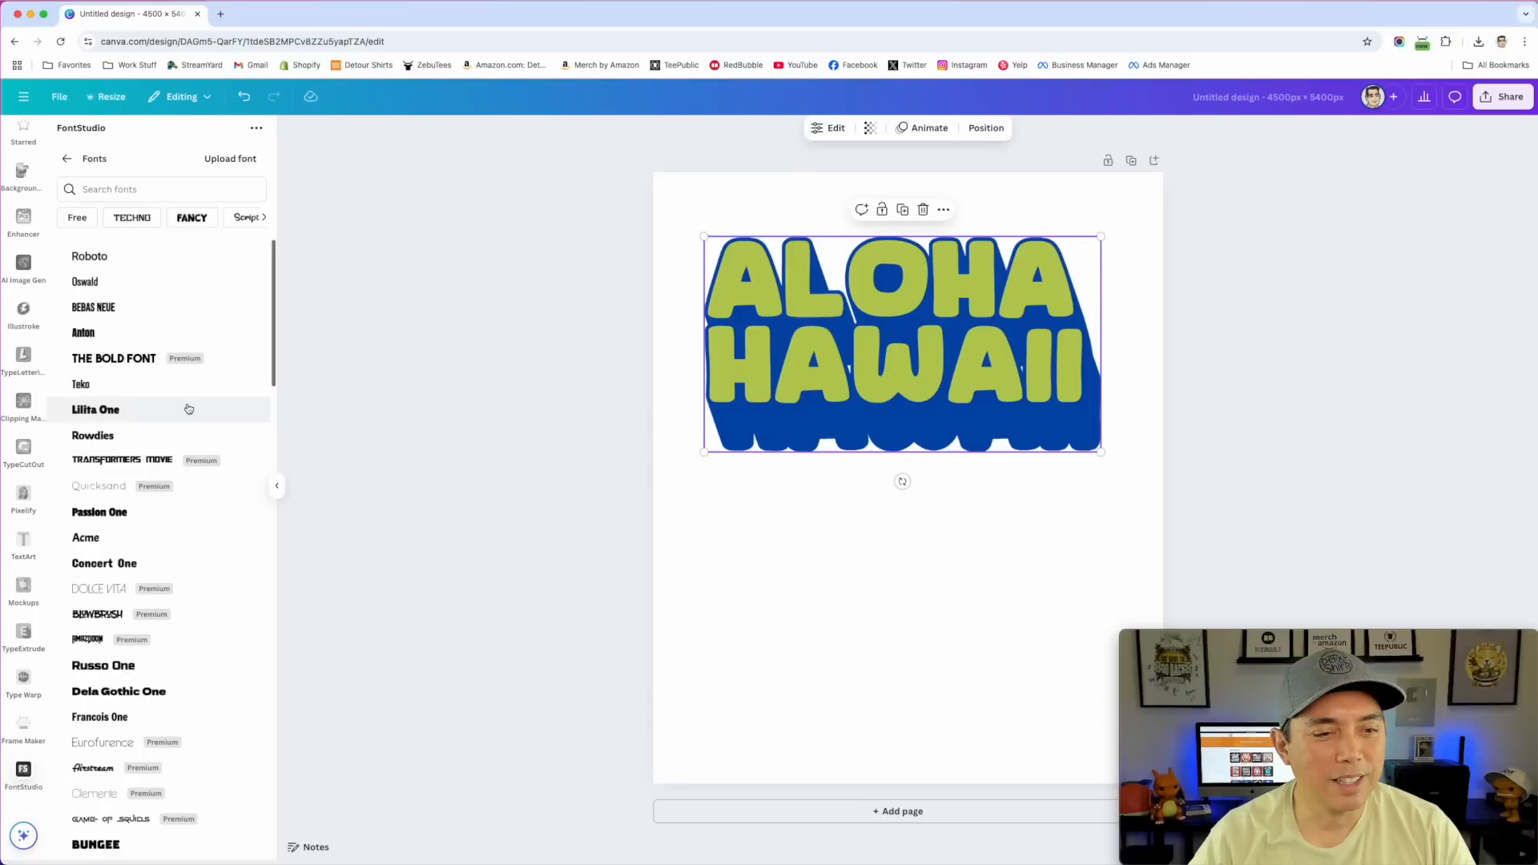
click(156, 358)
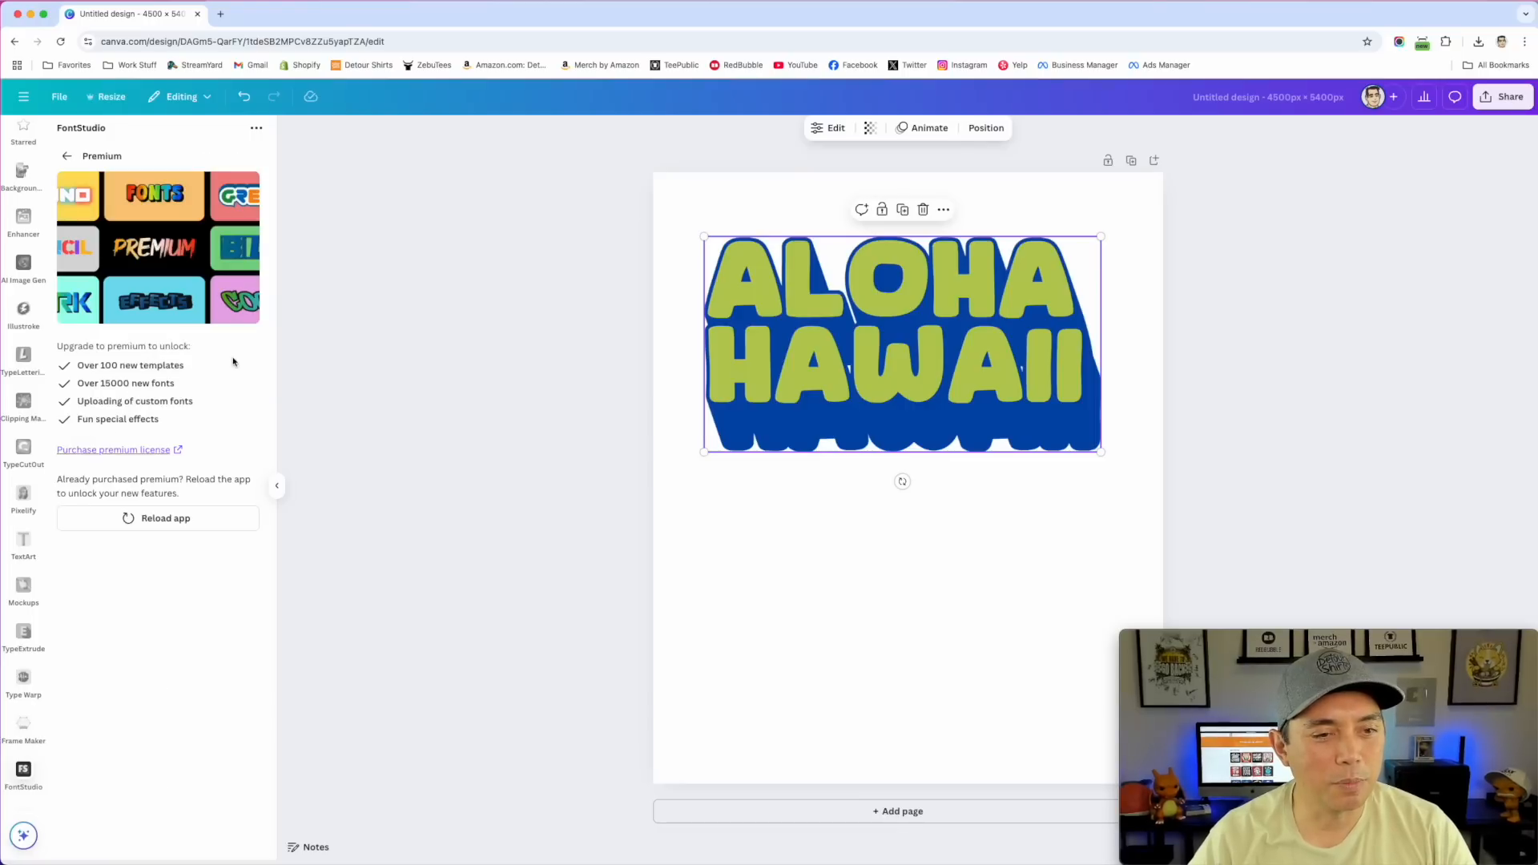
click(67, 157)
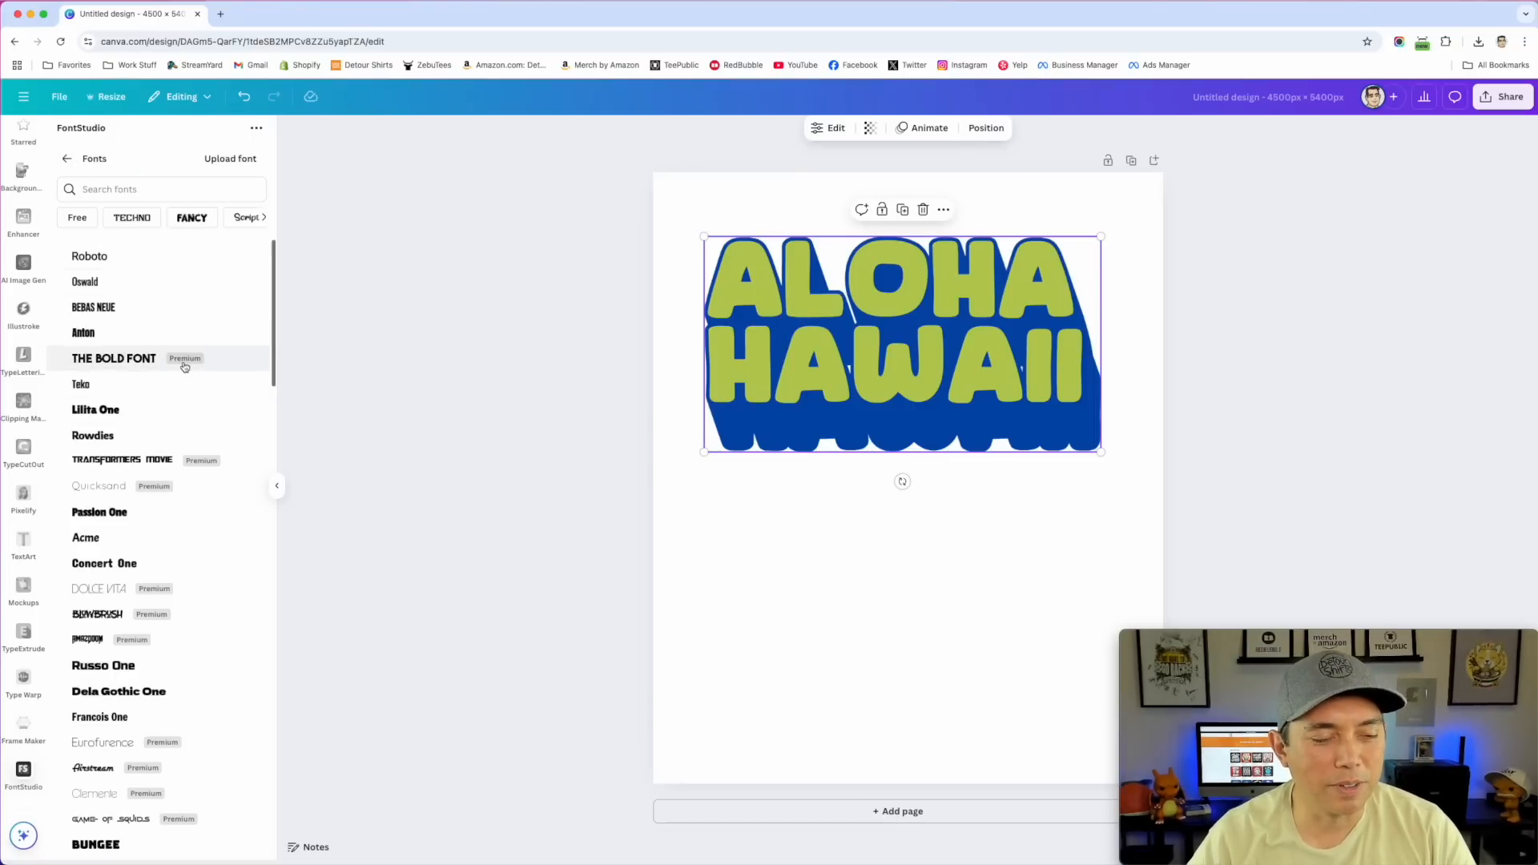
click(106, 310)
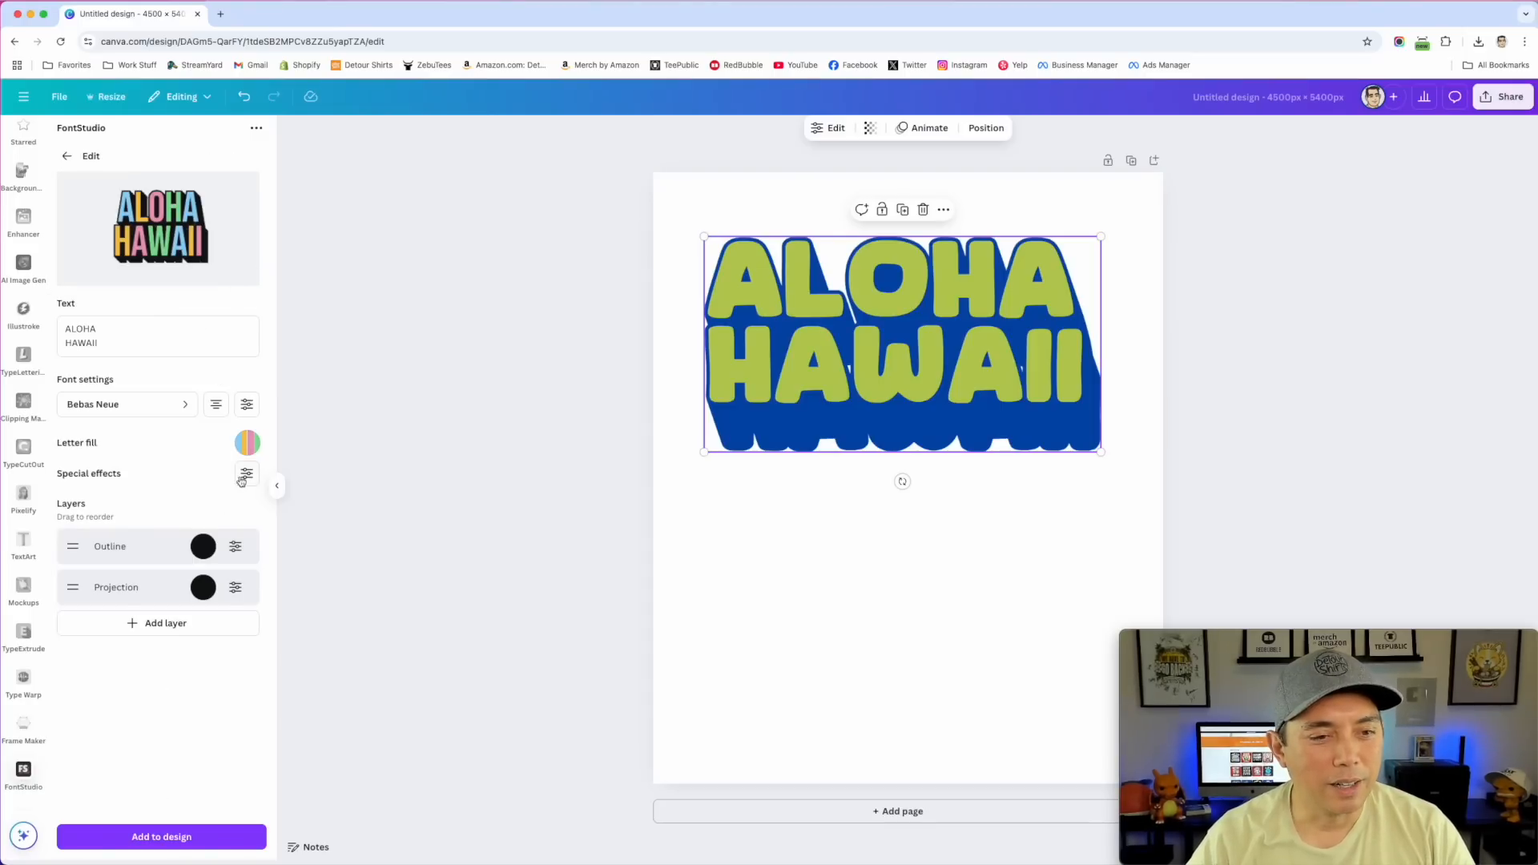
click(246, 474)
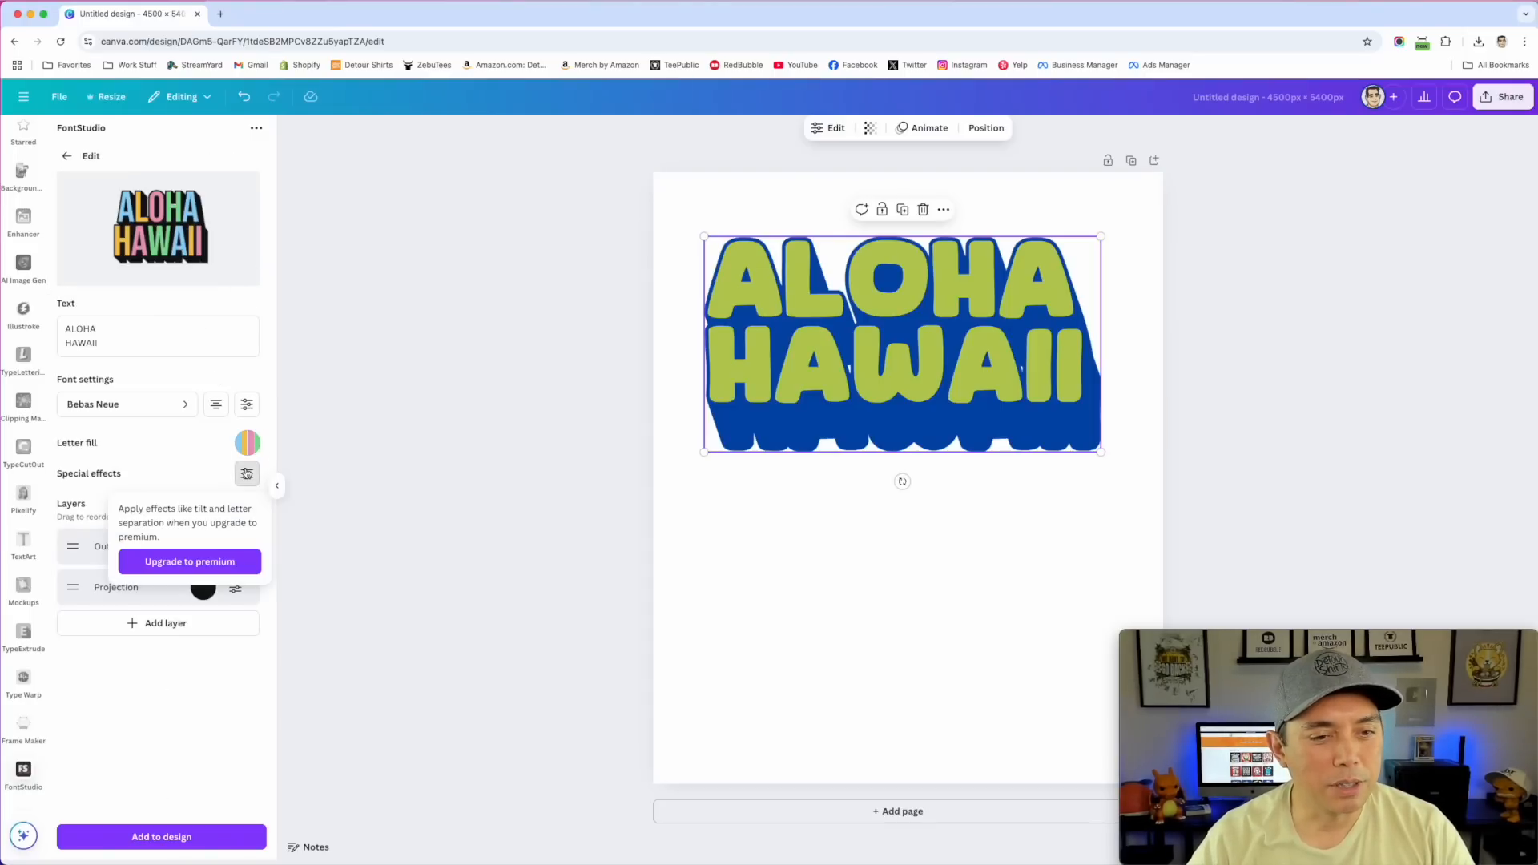
click(196, 444)
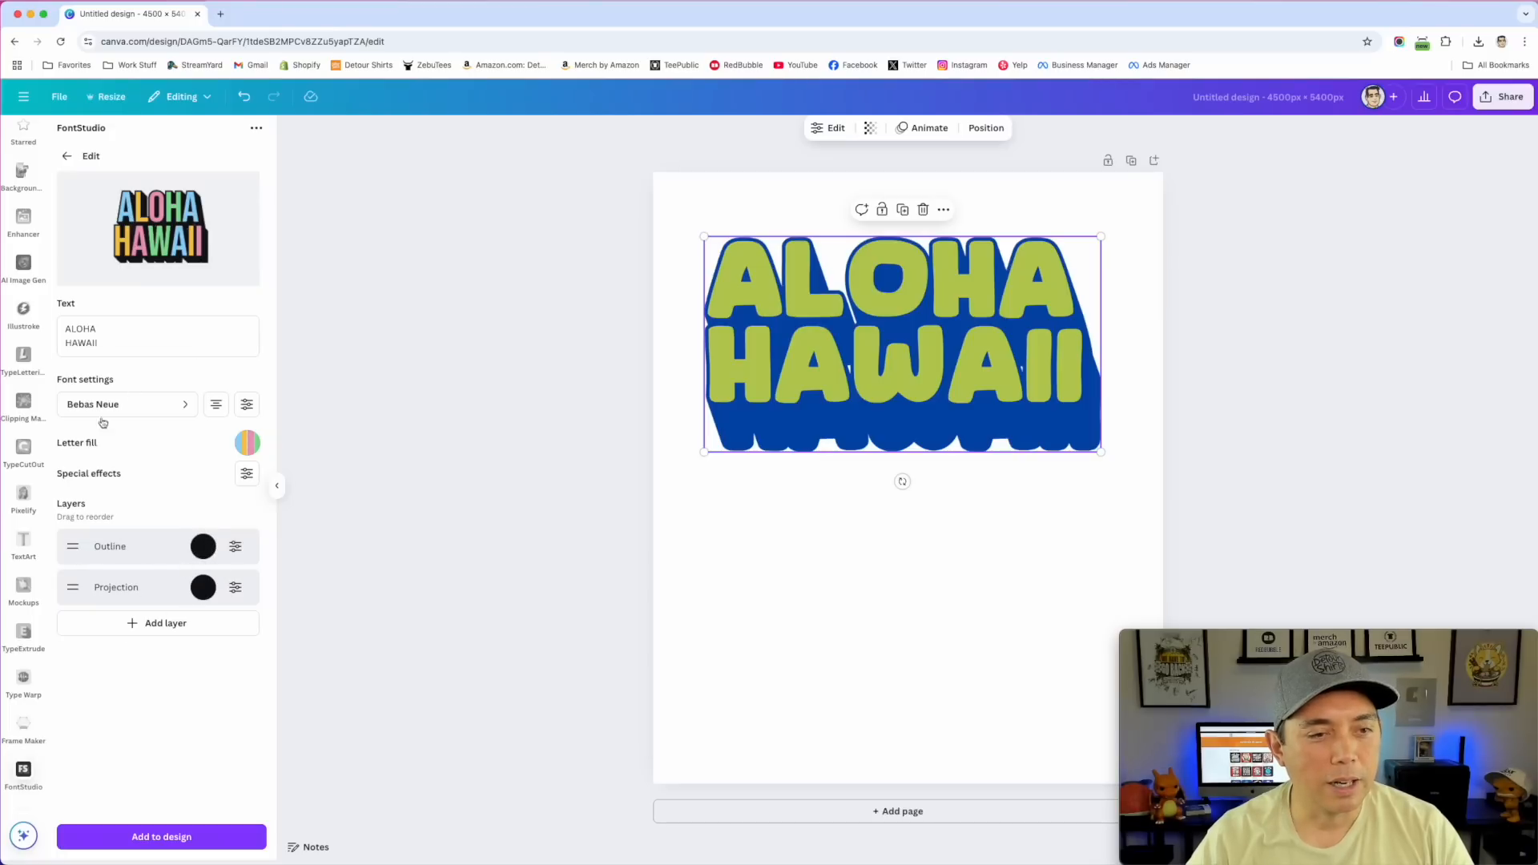
Add the multicoloured ALOHA HAWAII lettering to the design and enlarge it below the green and blue lettering
click(196, 827)
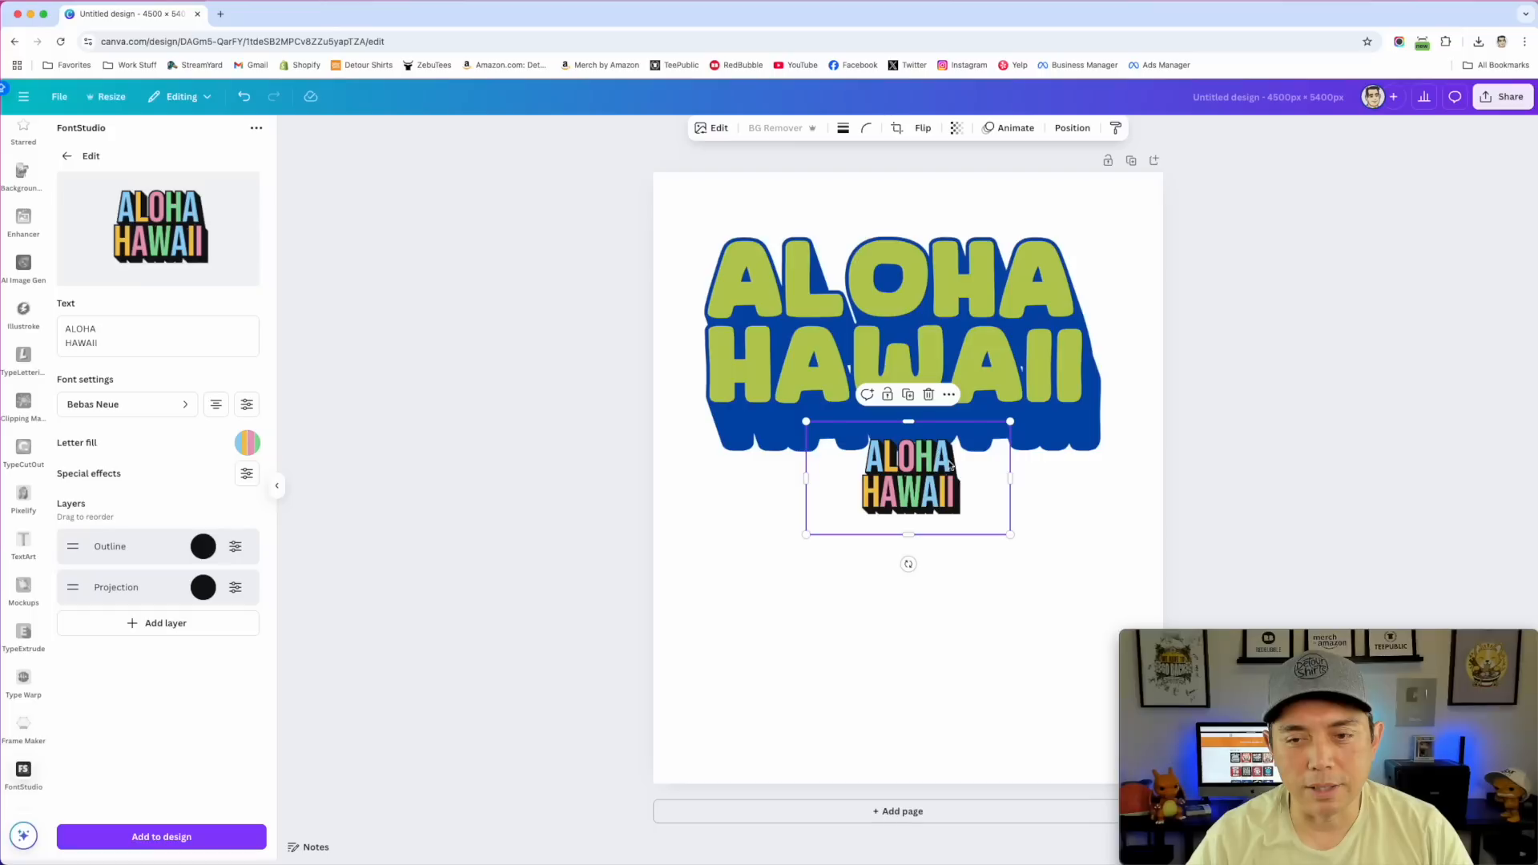
drag(940, 473, 883, 499)
drag(953, 560, 1161, 676)
drag(1089, 560, 1019, 544)
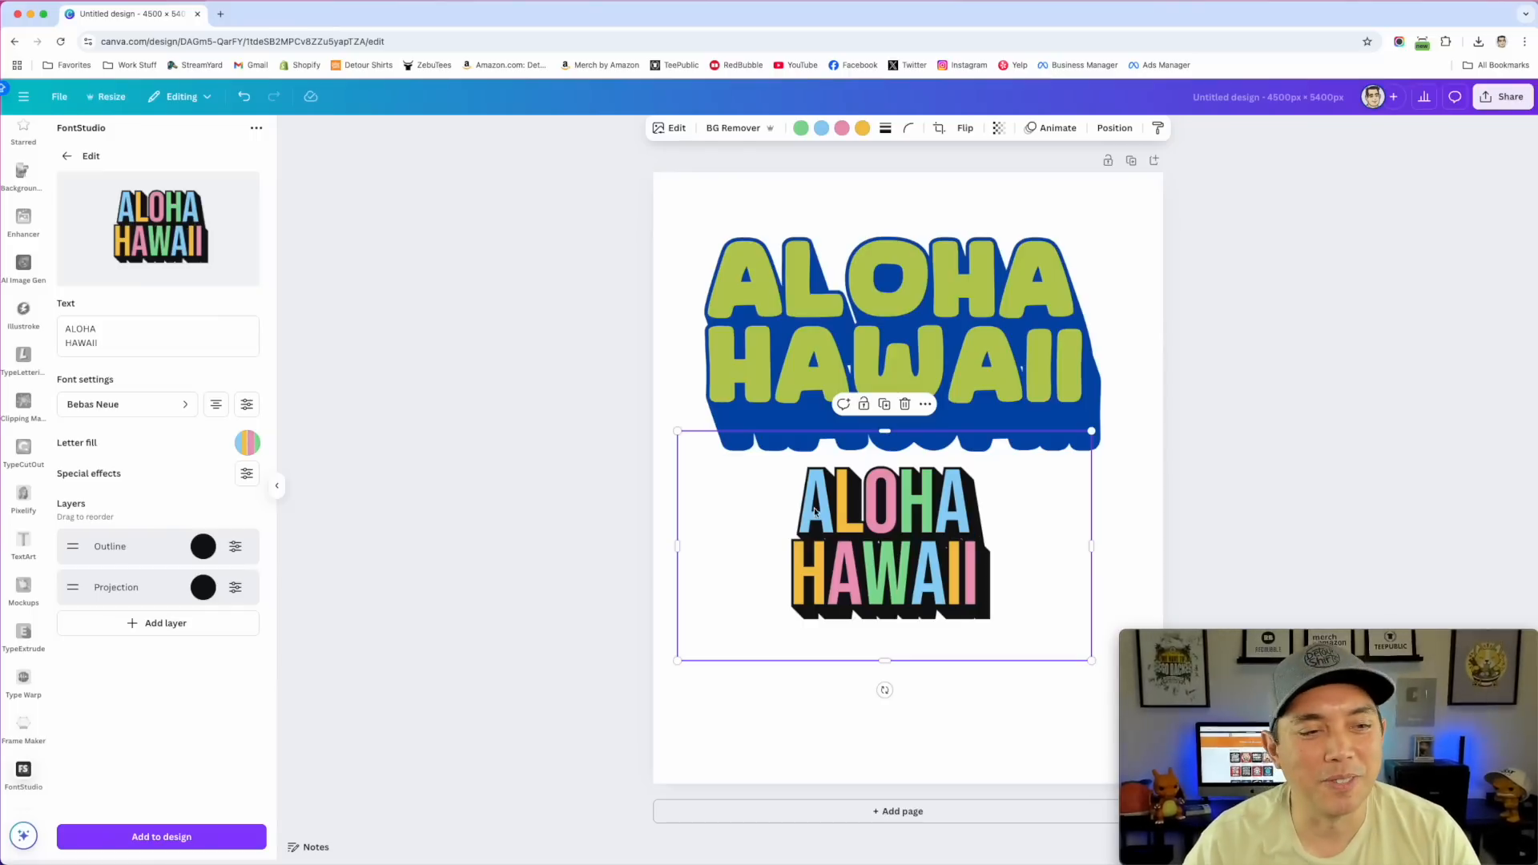
Add the ALOHA HAWAII lettering in the COOL BREEZE template to the design and enlarge it across the lower part of the page
click(66, 157)
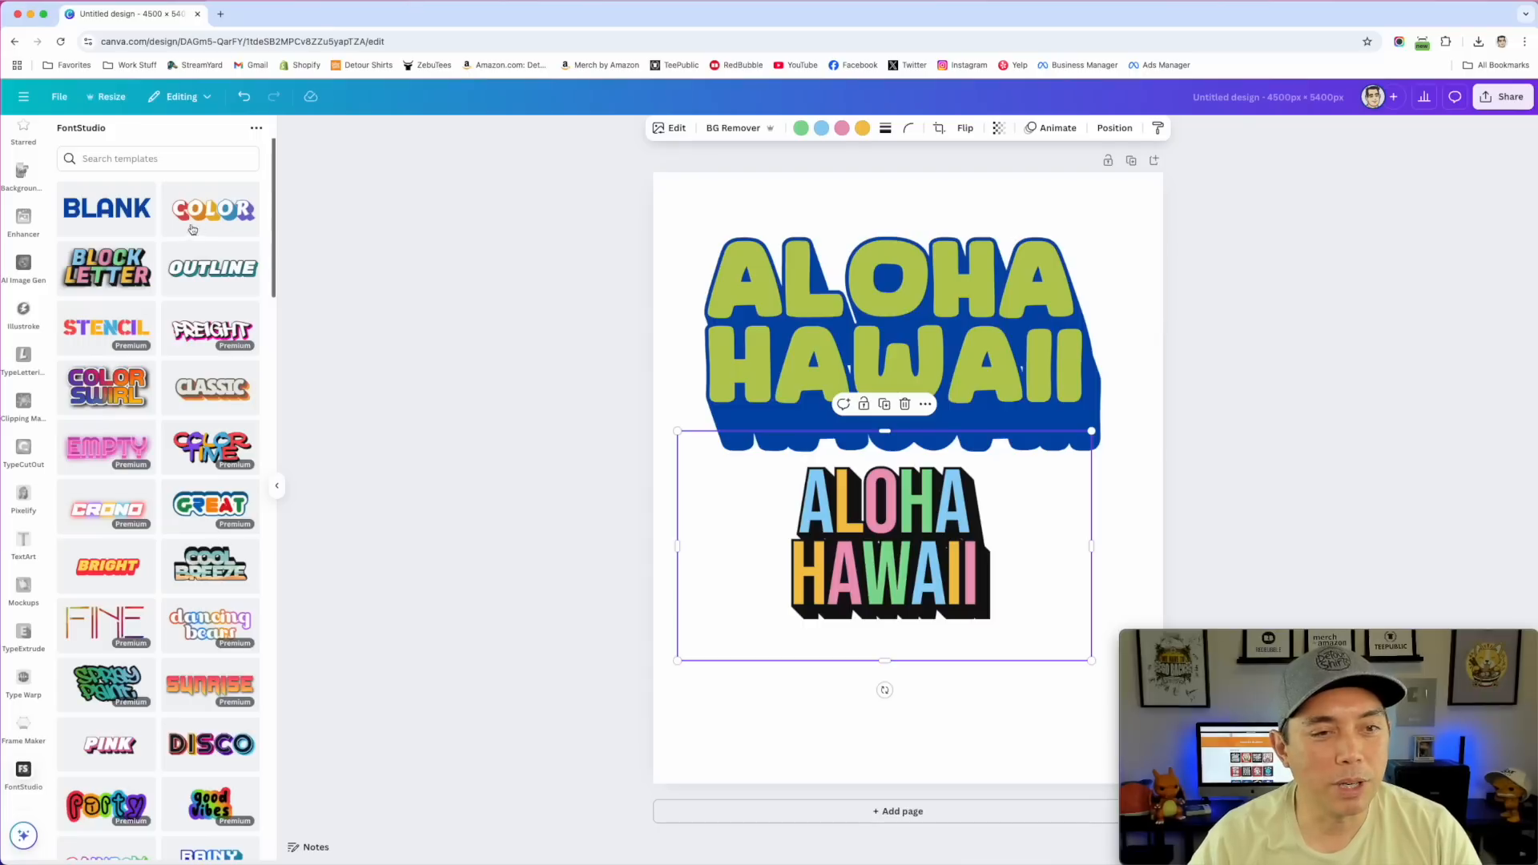
scroll(203, 486, down, 2)
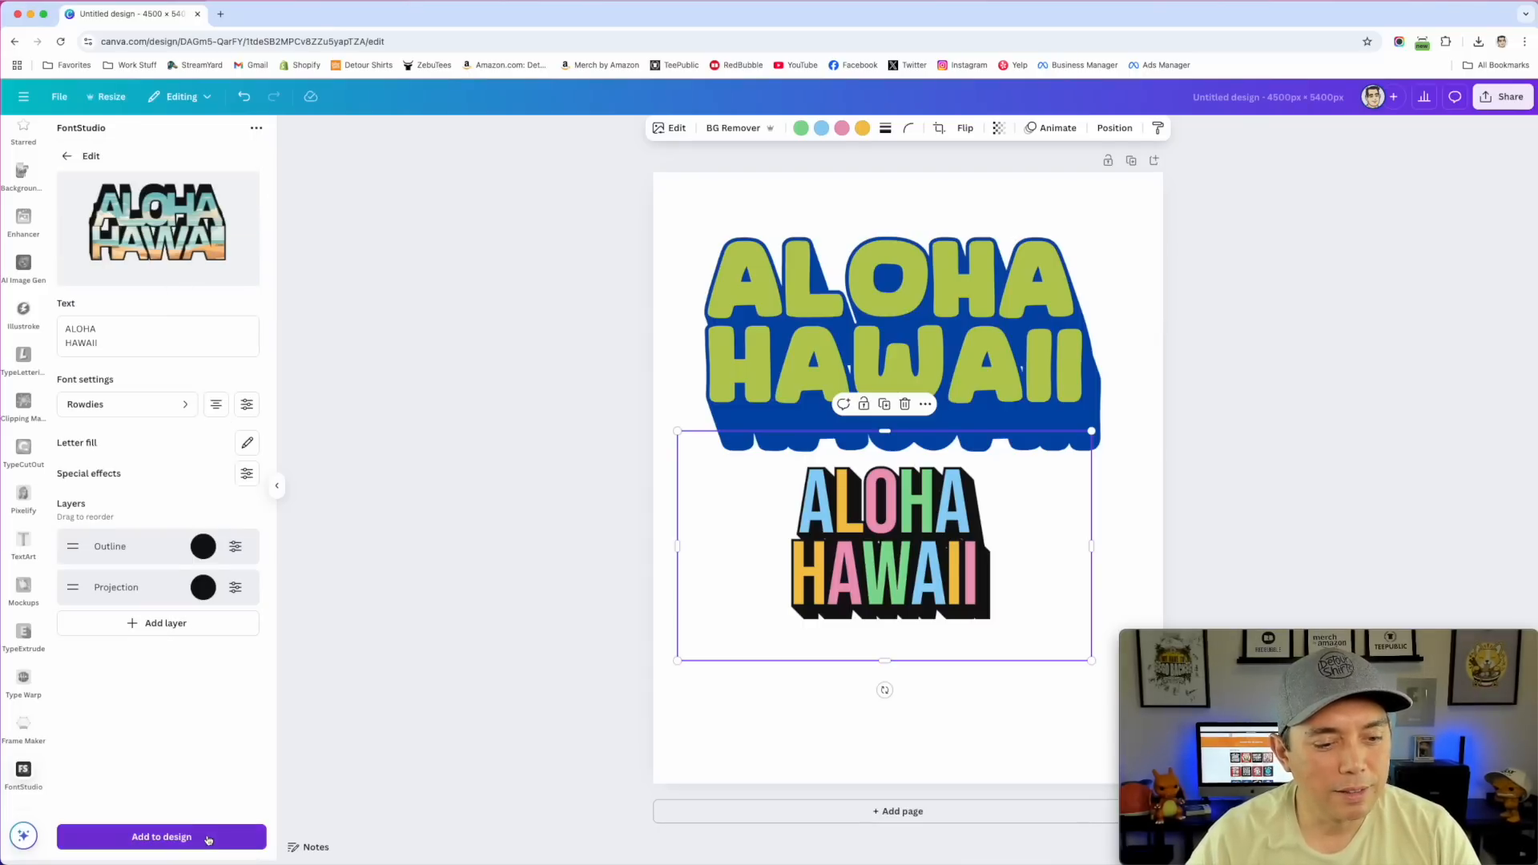
drag(937, 535, 838, 638)
drag(898, 687, 1040, 759)
mouse_move(879, 636)
mouse_down()
mouse_move(917, 673)
mouse_move(865, 634)
mouse_up()
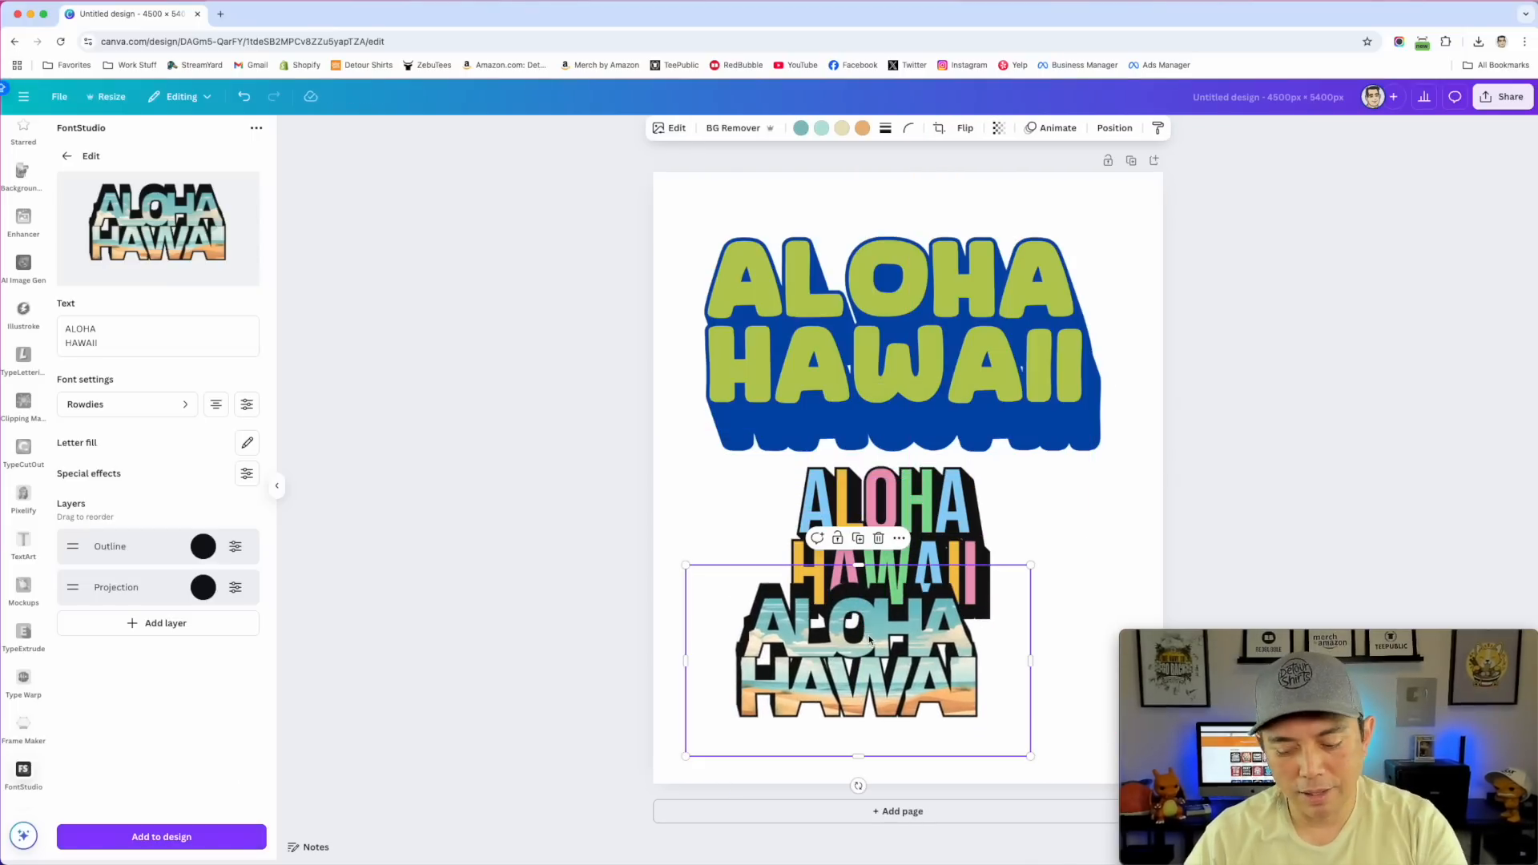
Delete all three ALOHA HAWAII letterings from the page
key(Delete)
click(918, 547)
key(Delete)
key(Delete)
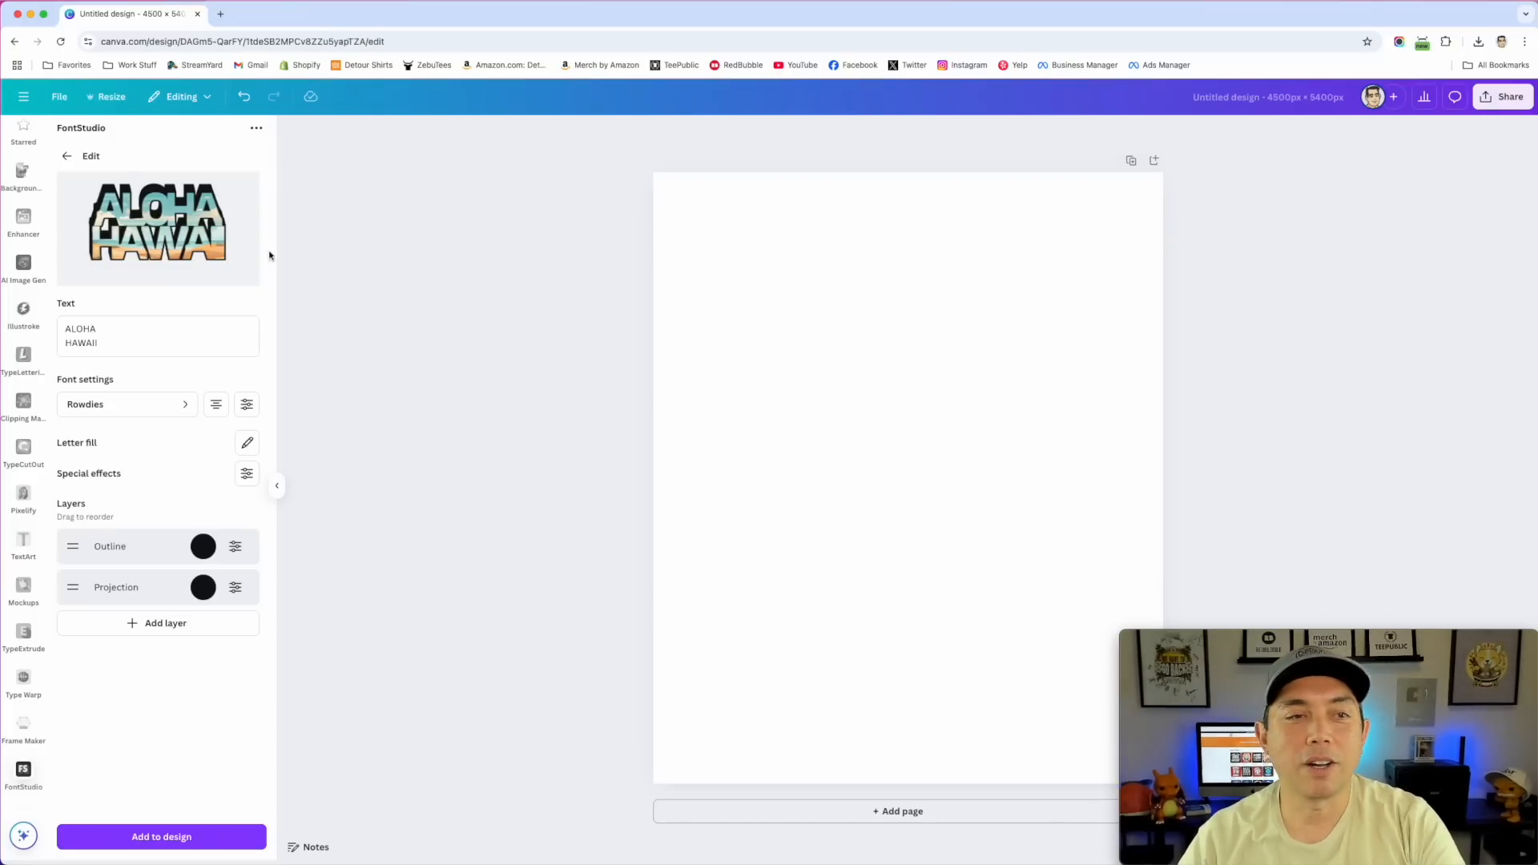
Find the GAME OVER pixel-style template among the FontStudio templates and open it for editing
click(66, 156)
scroll(190, 376, down, 5)
scroll(189, 469, down, 2)
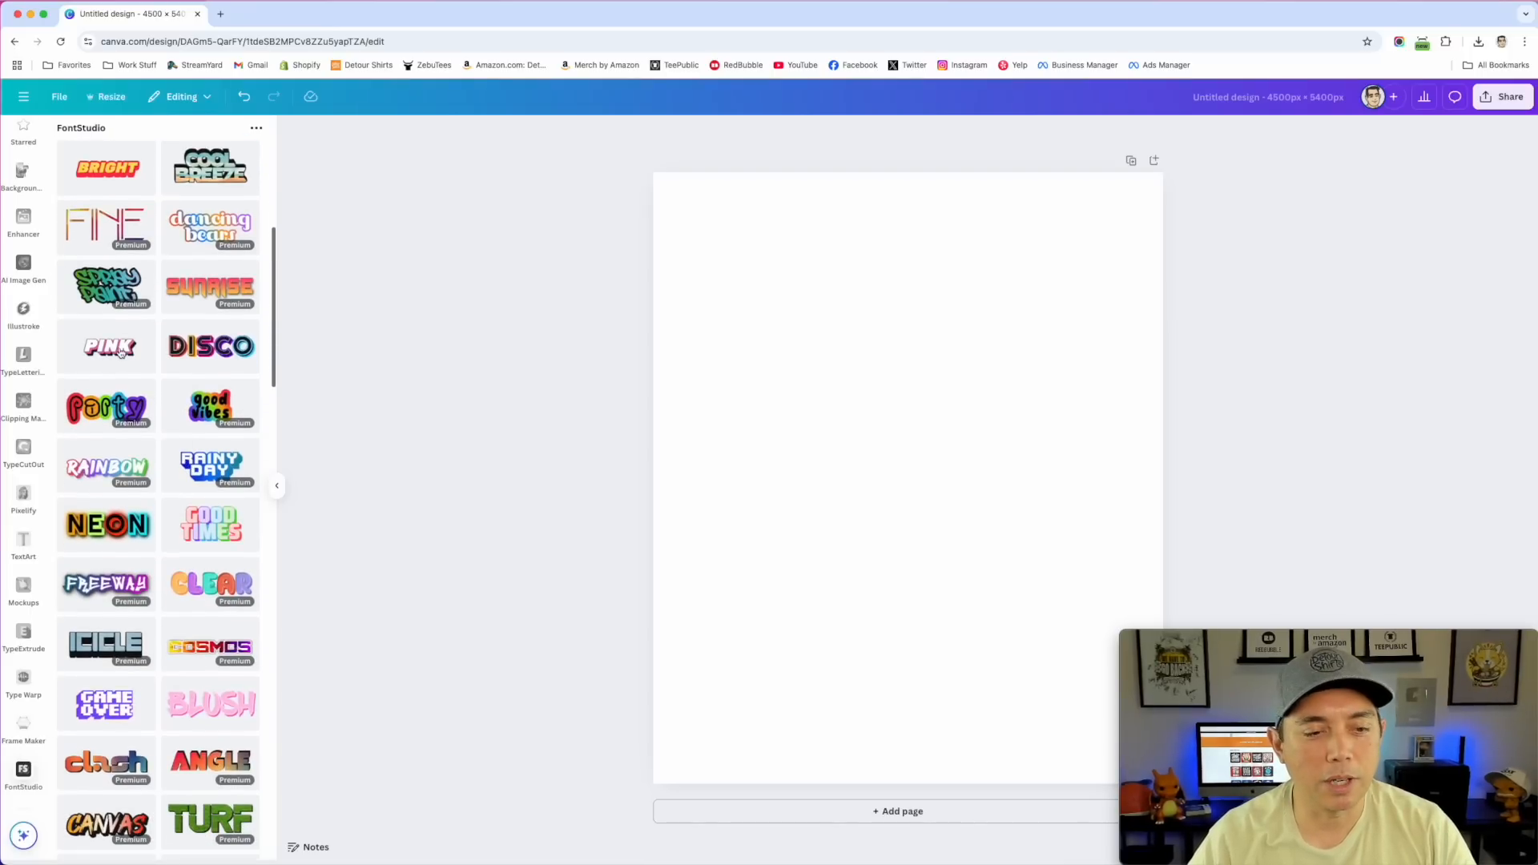
scroll(195, 533, down, 4)
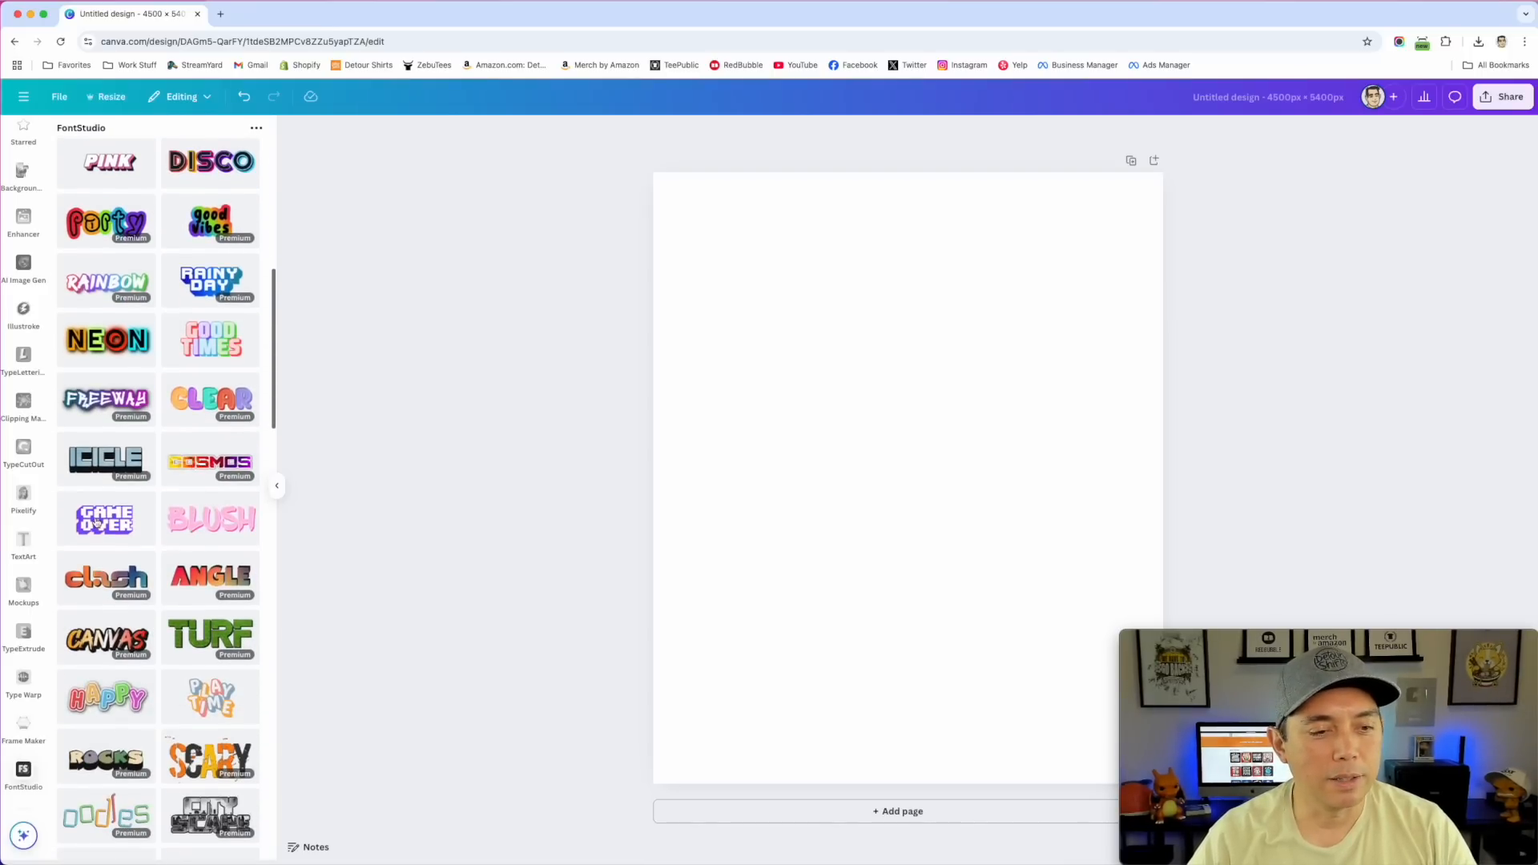
click(96, 522)
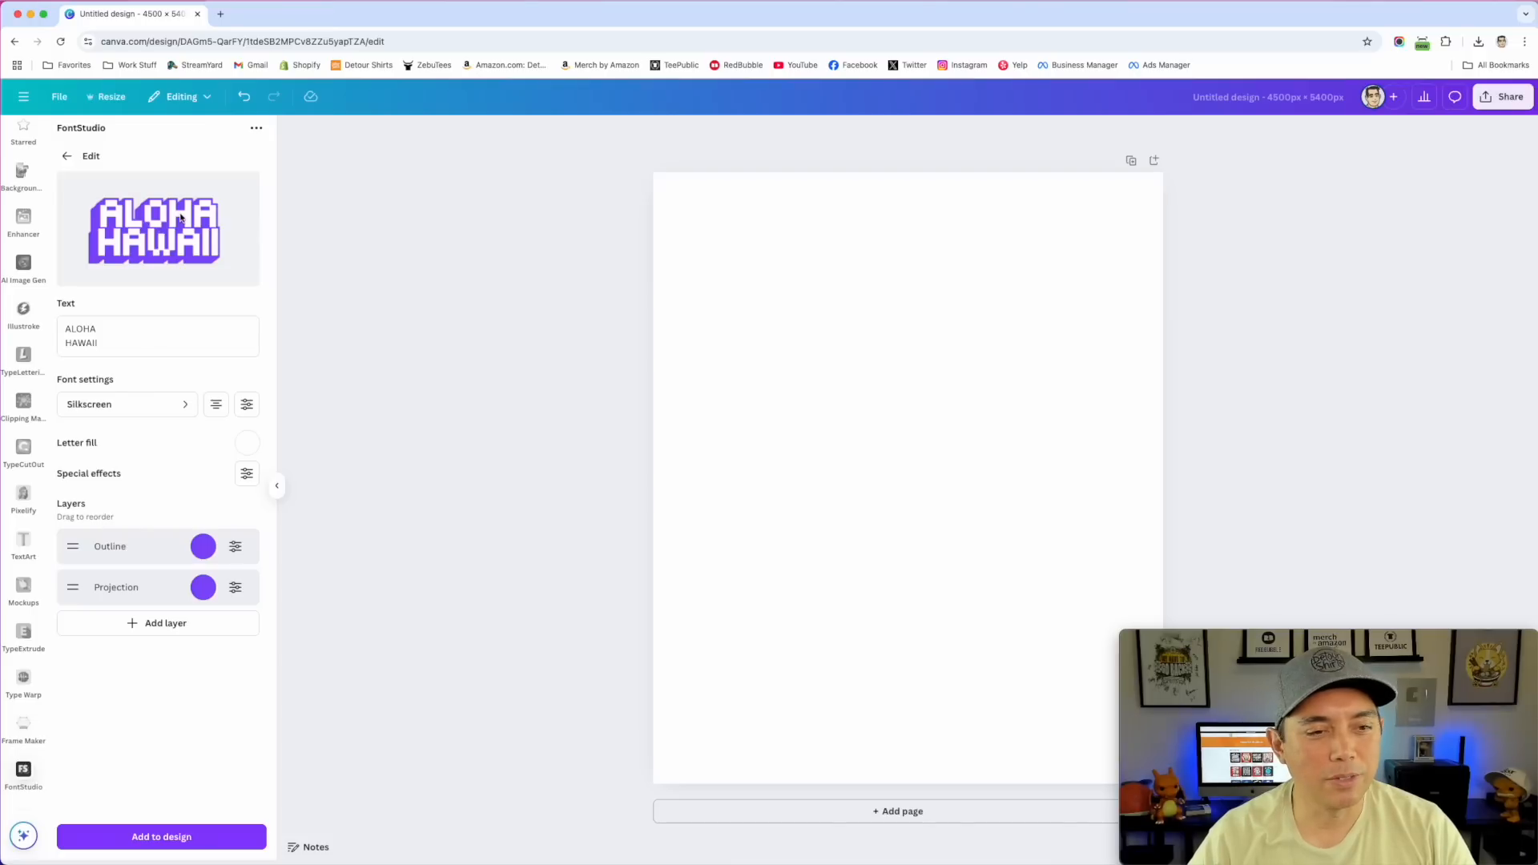
Change the Outline layer's solid colour to dark grey #464547
click(204, 546)
click(90, 618)
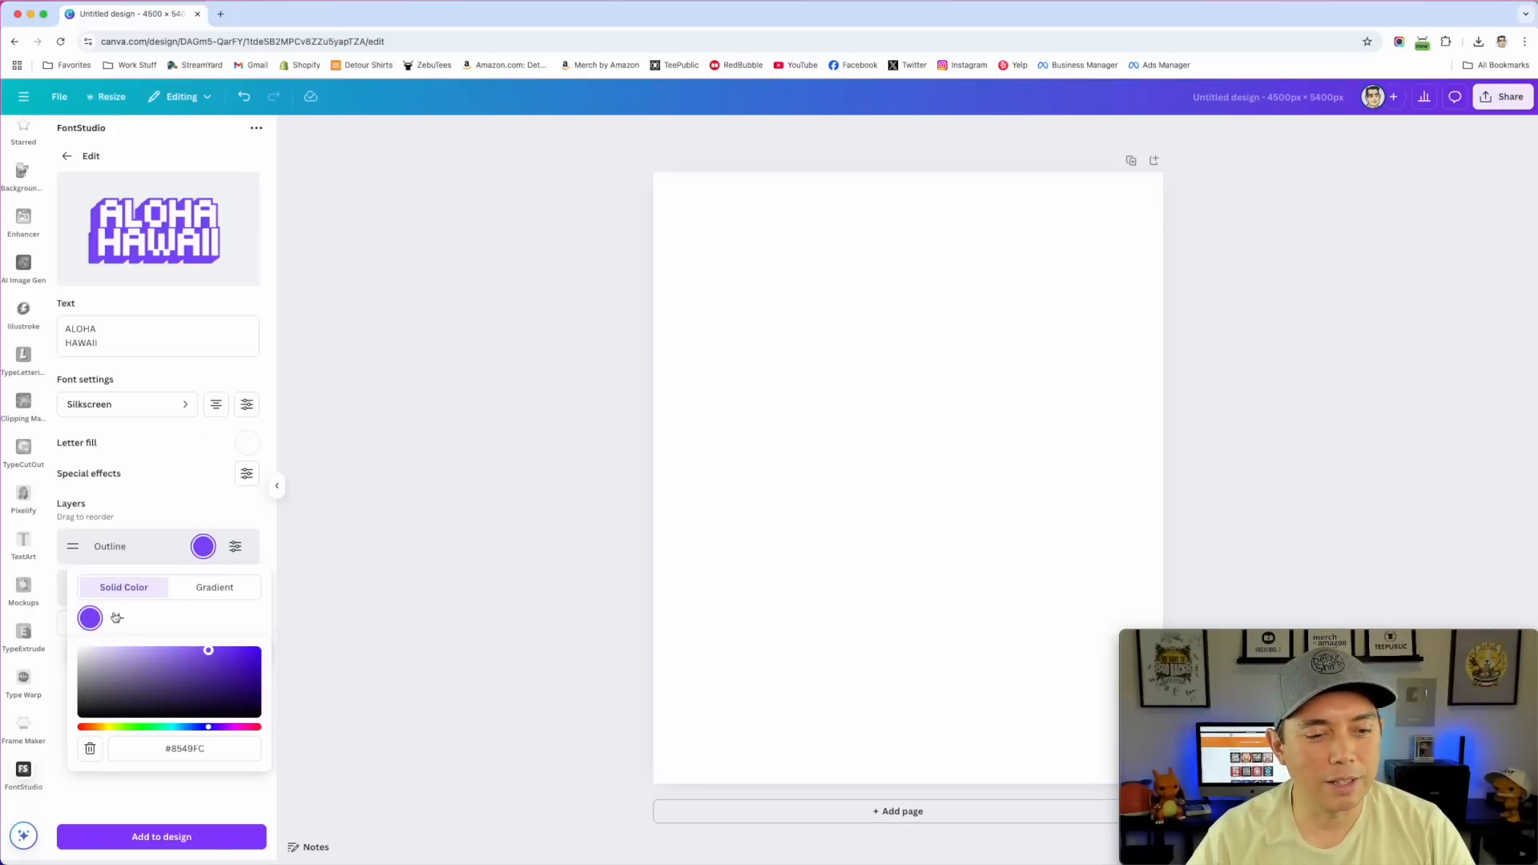
drag(161, 677, 81, 697)
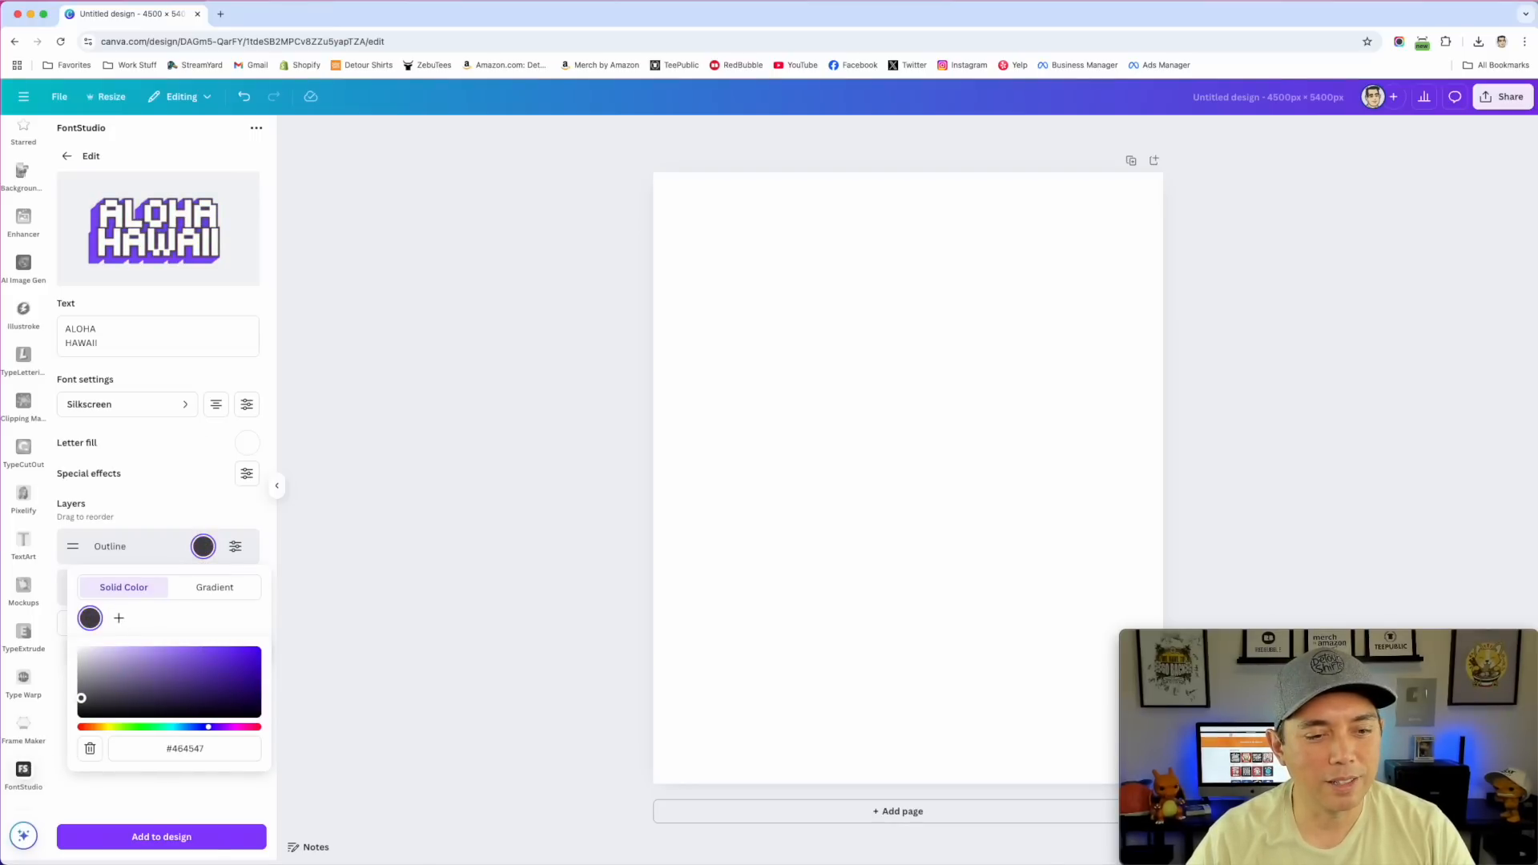
click(204, 481)
Change the Projection layer's solid colour to coral #FF8181
click(204, 587)
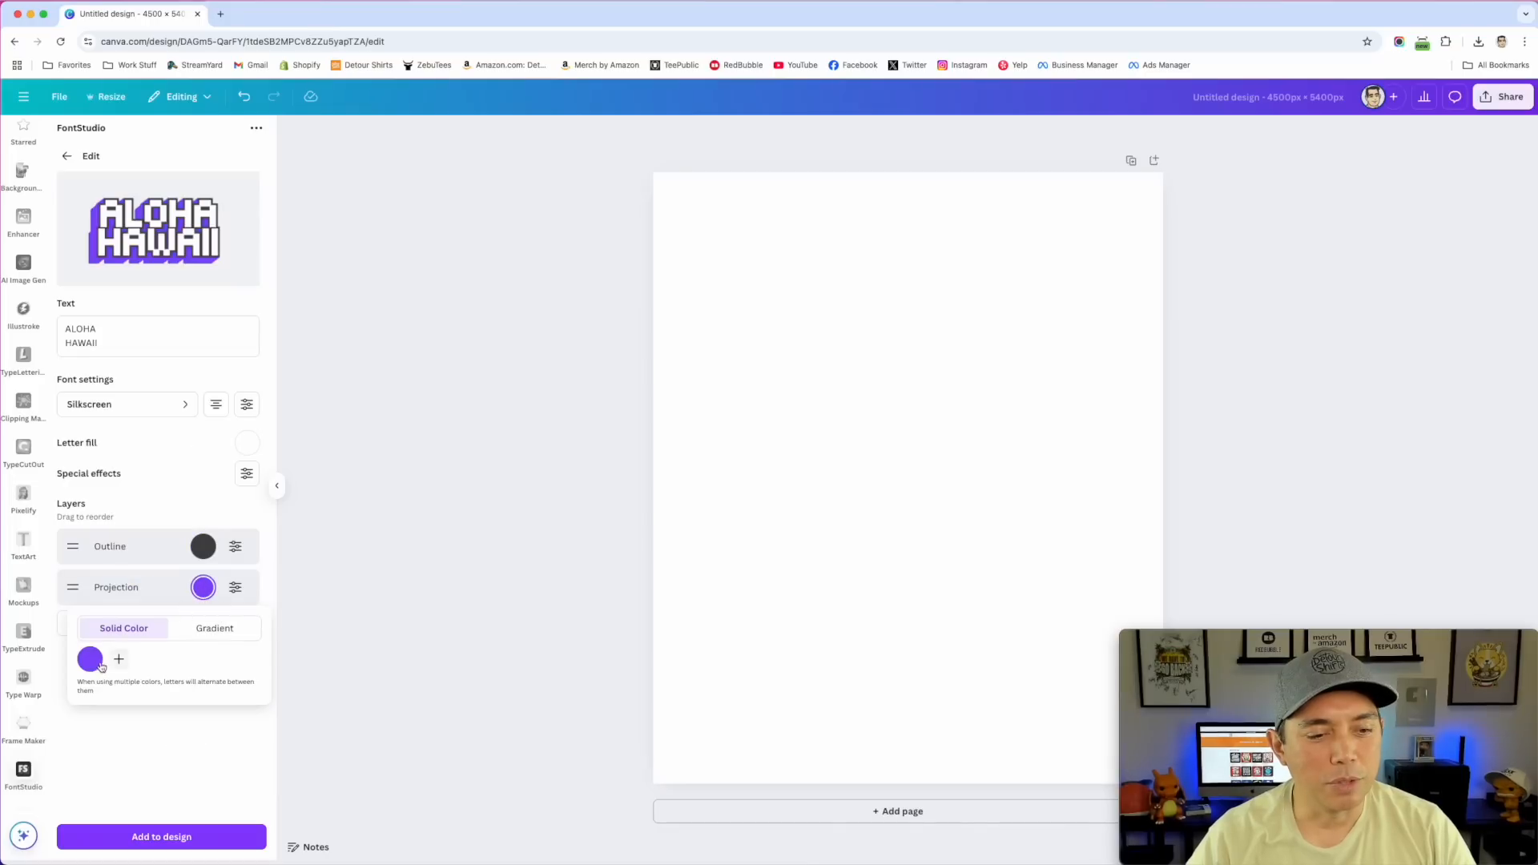
click(90, 659)
drag(145, 709, 122, 734)
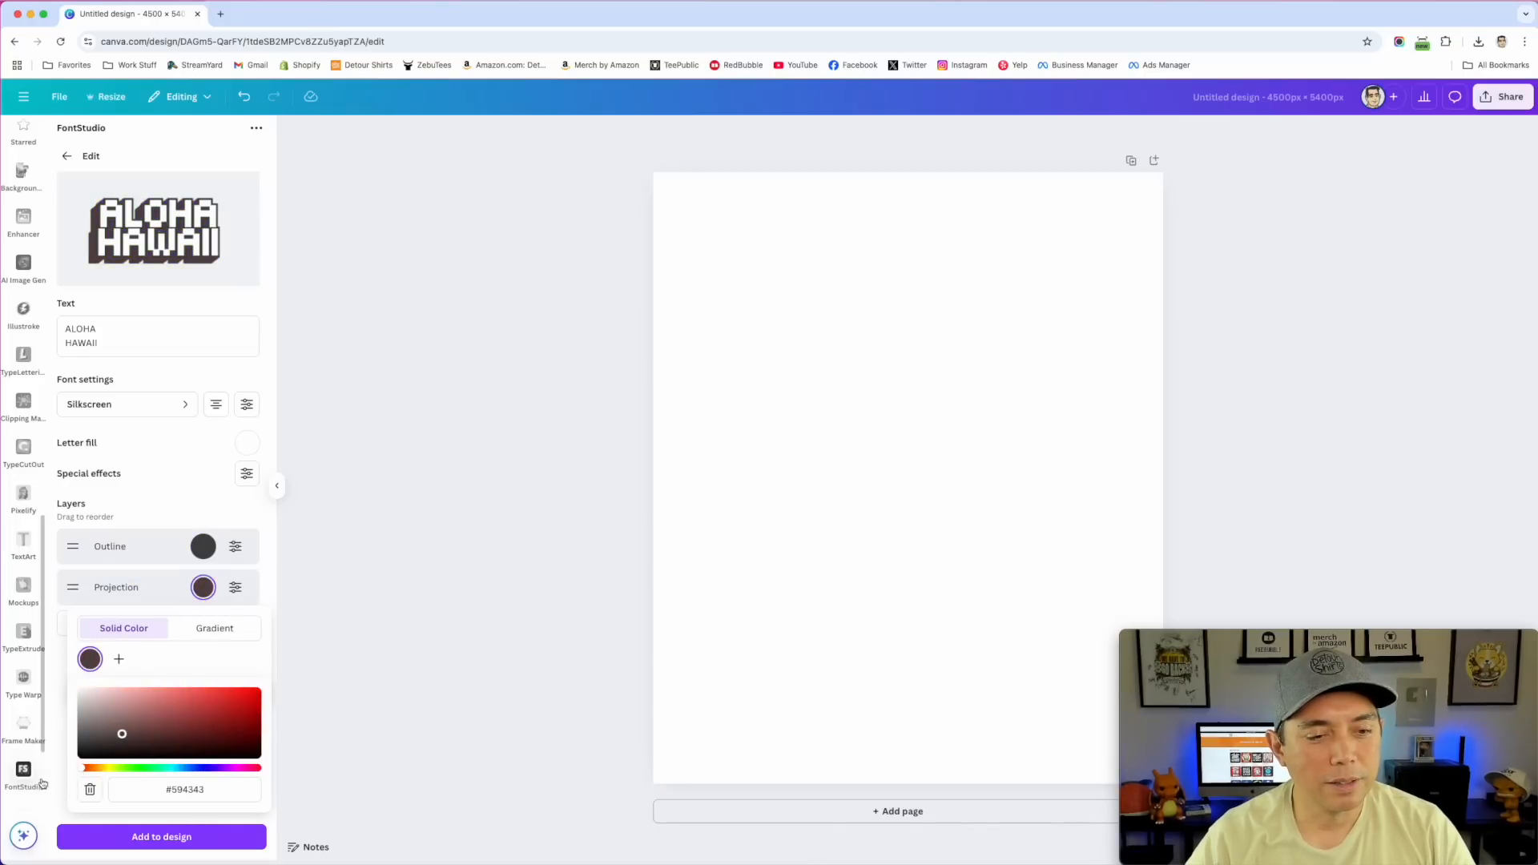
click(216, 691)
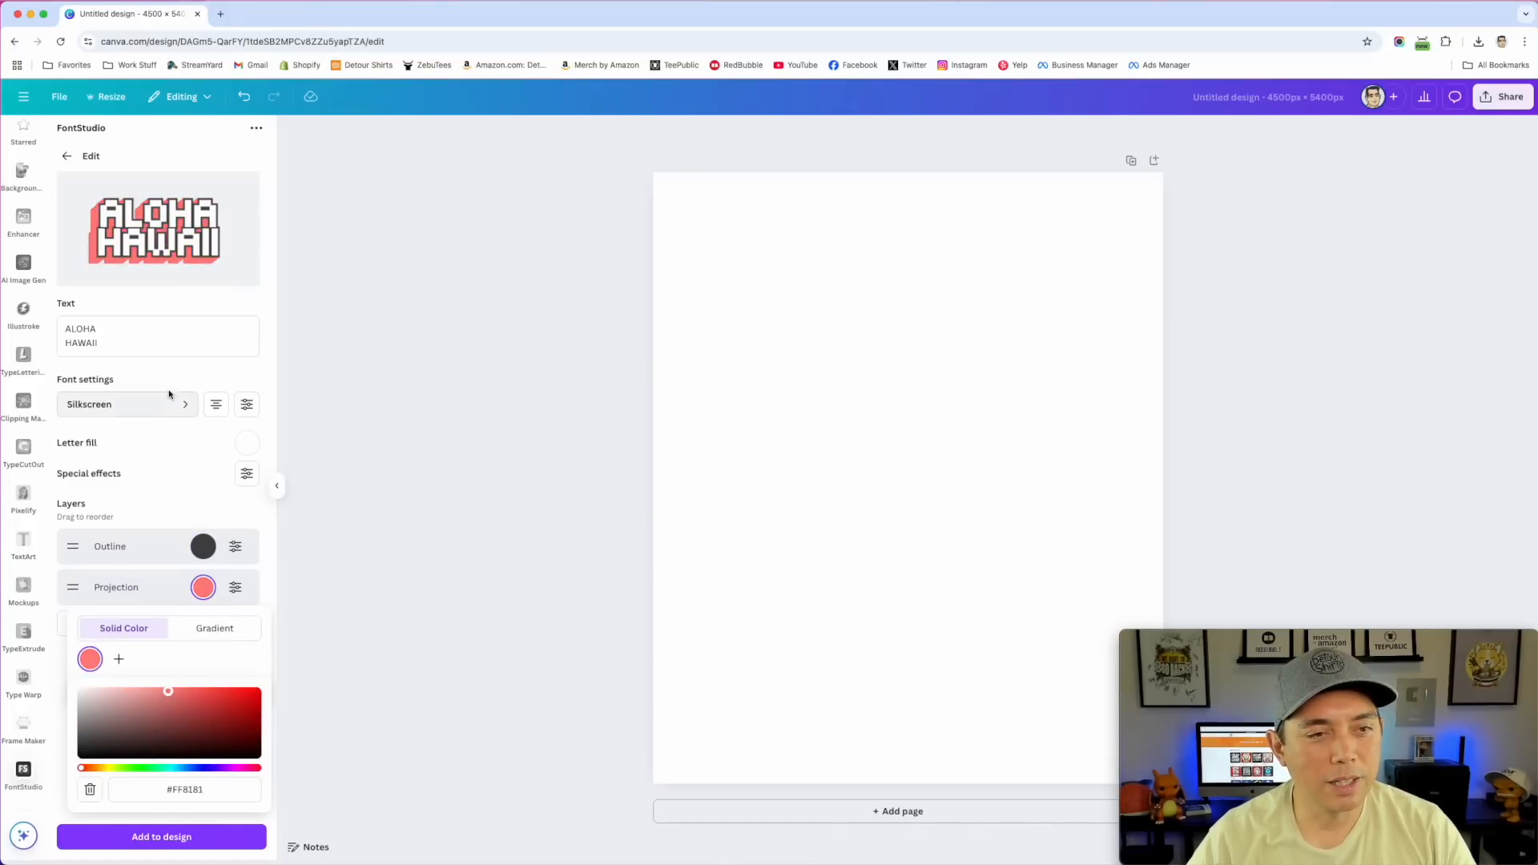
click(187, 512)
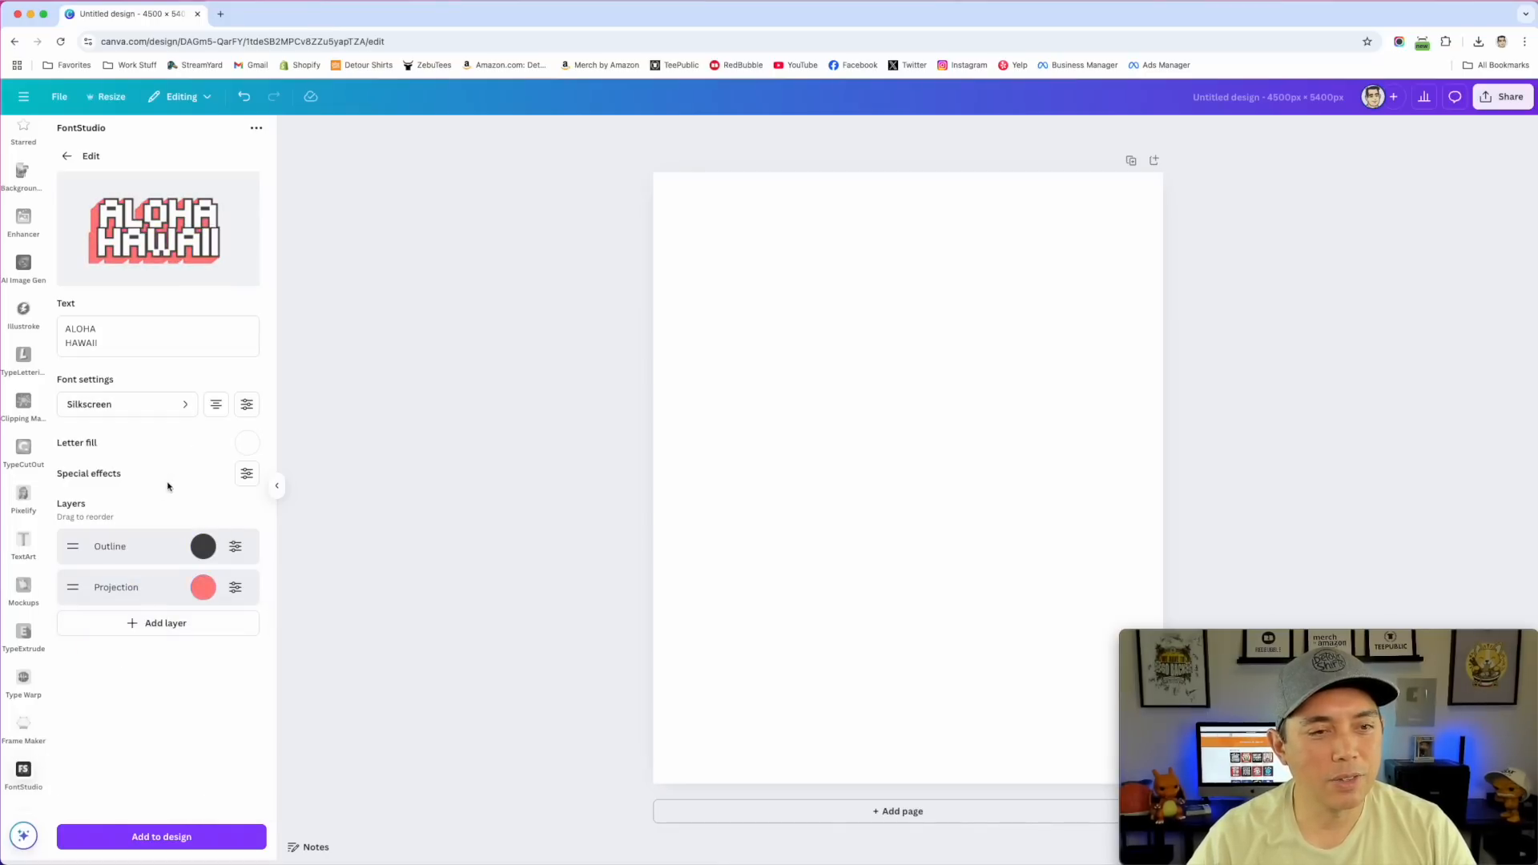
Add the pixel-style ALOHA HAWAII lettering to the design and enlarge it across the upper part of the page
click(203, 834)
drag(957, 471, 878, 275)
mouse_move(934, 336)
mouse_down()
mouse_move(1106, 430)
mouse_move(926, 322)
mouse_up()
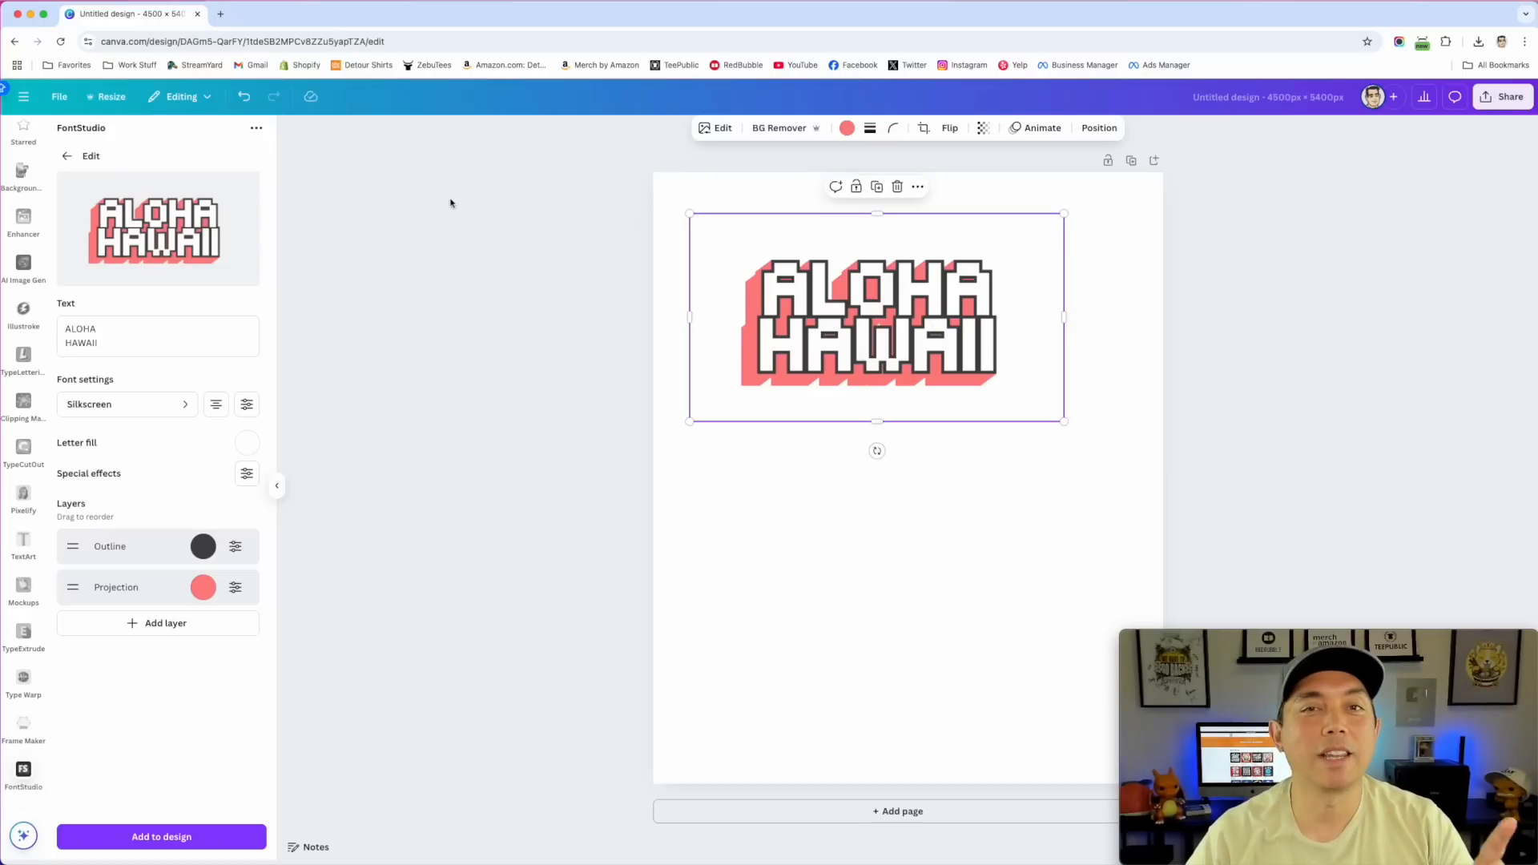
Search the Canva apps for TypeLettering and open it
click(64, 157)
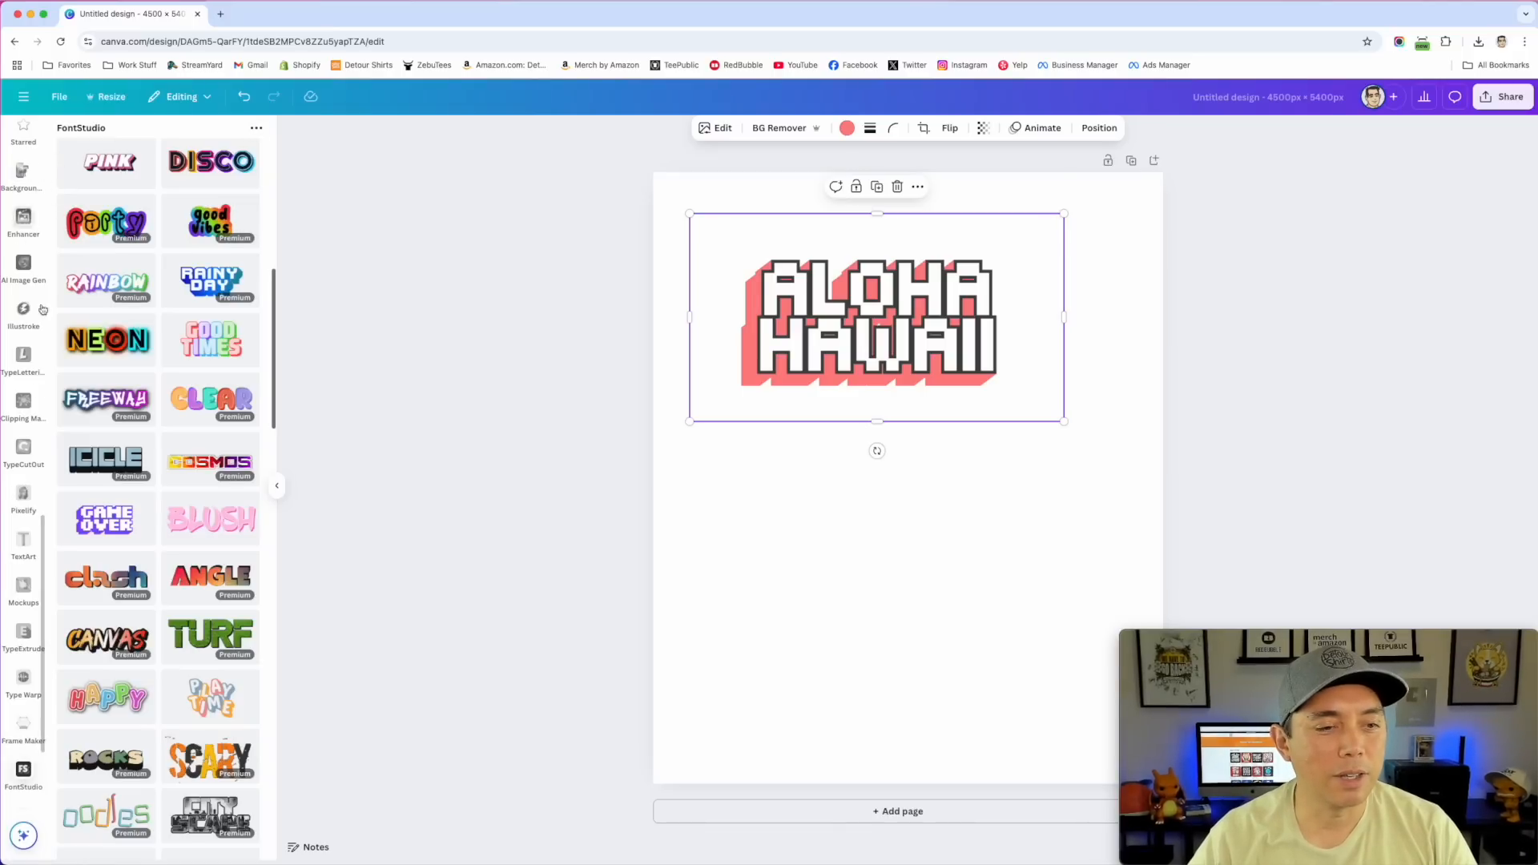
scroll(38, 400, up, 10)
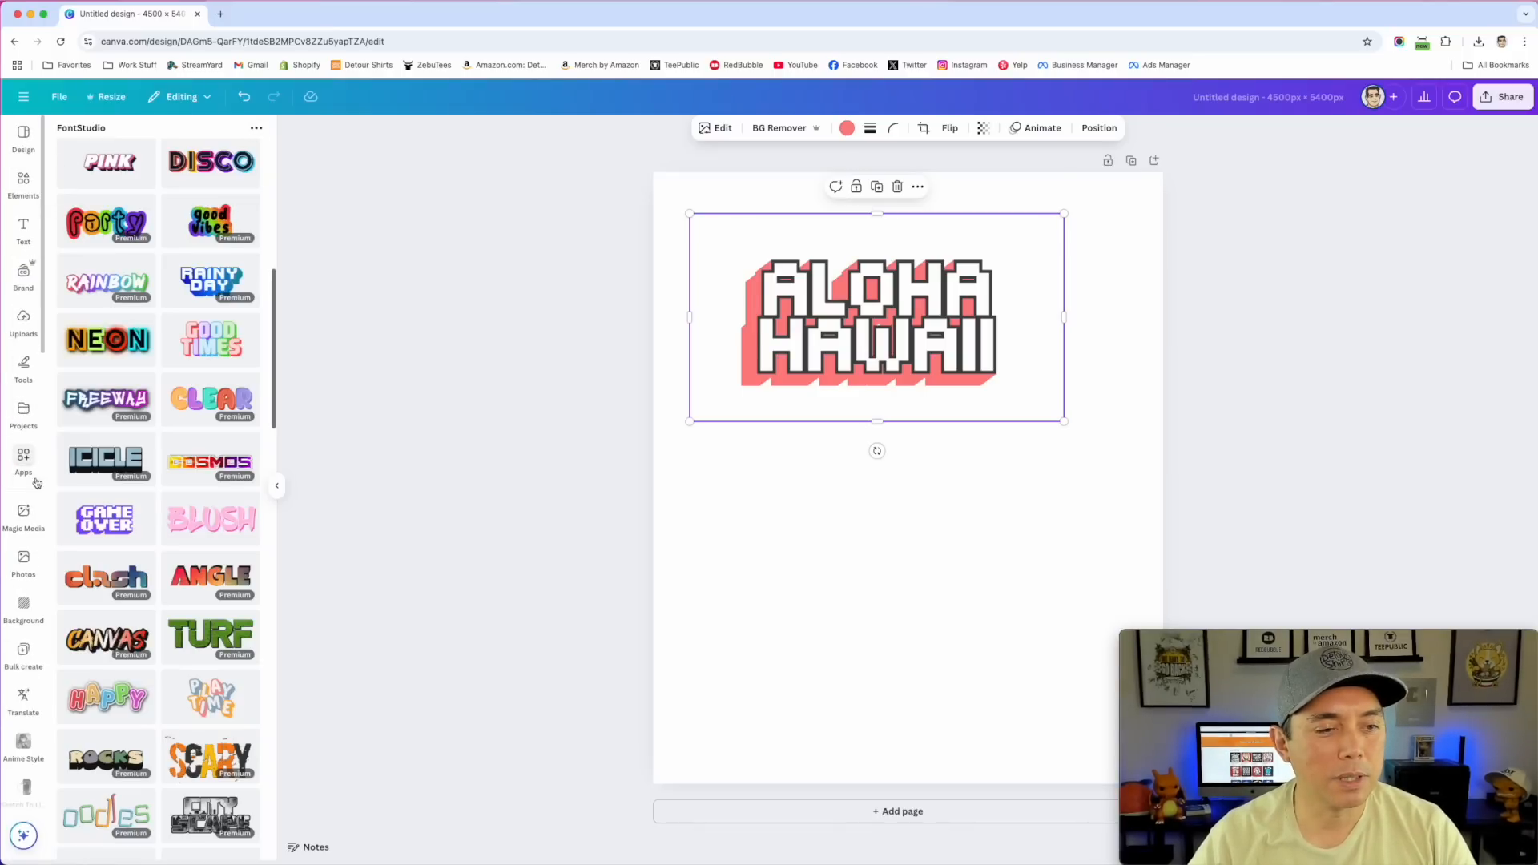
click(24, 463)
click(136, 129)
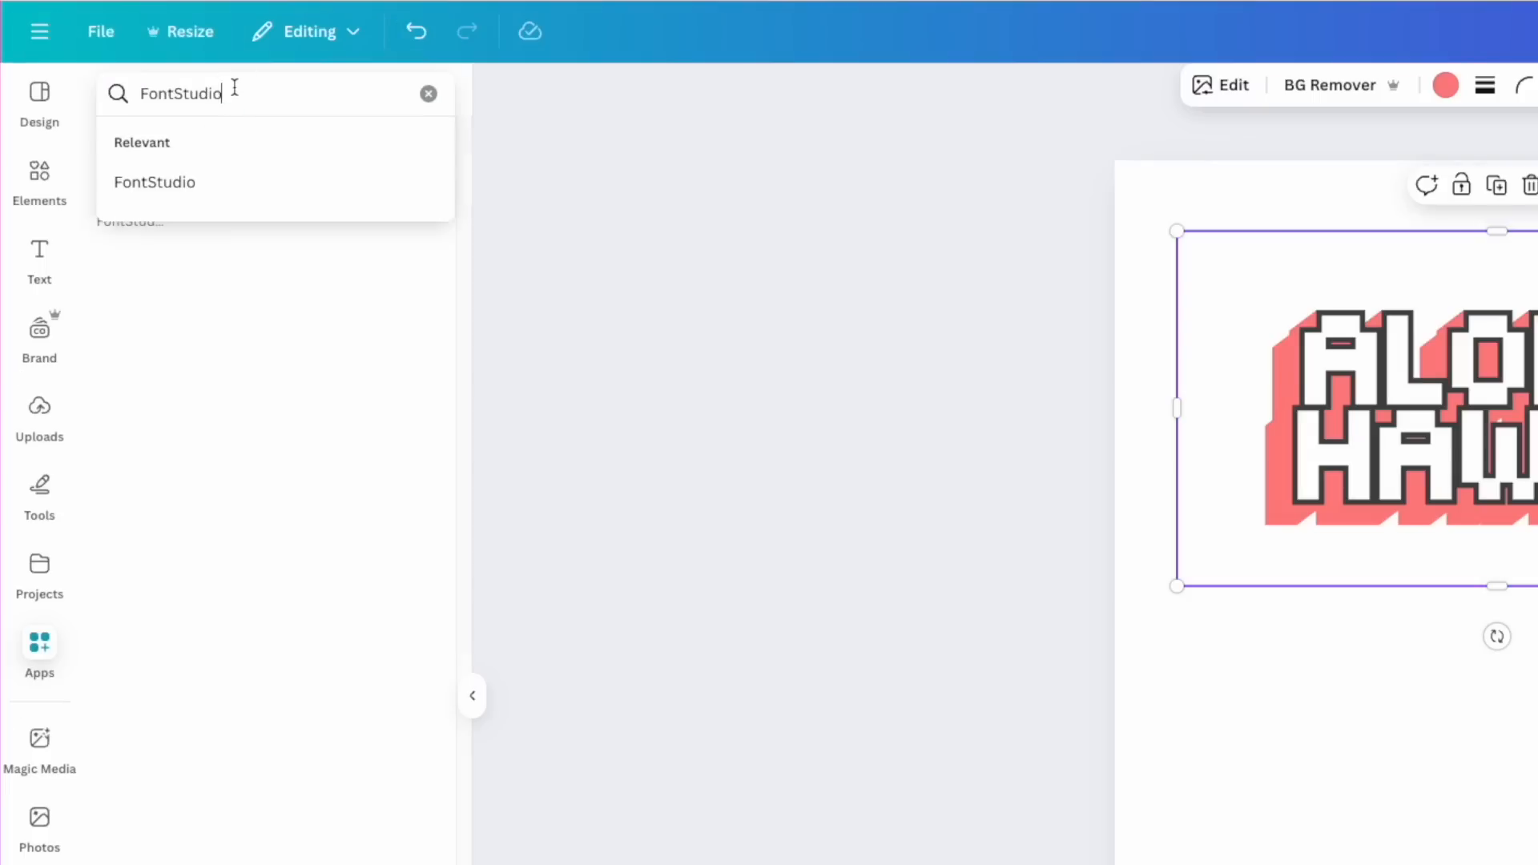
key(shift+Home)
text(TUP)
key(BackSpace)
key(BackSpace)
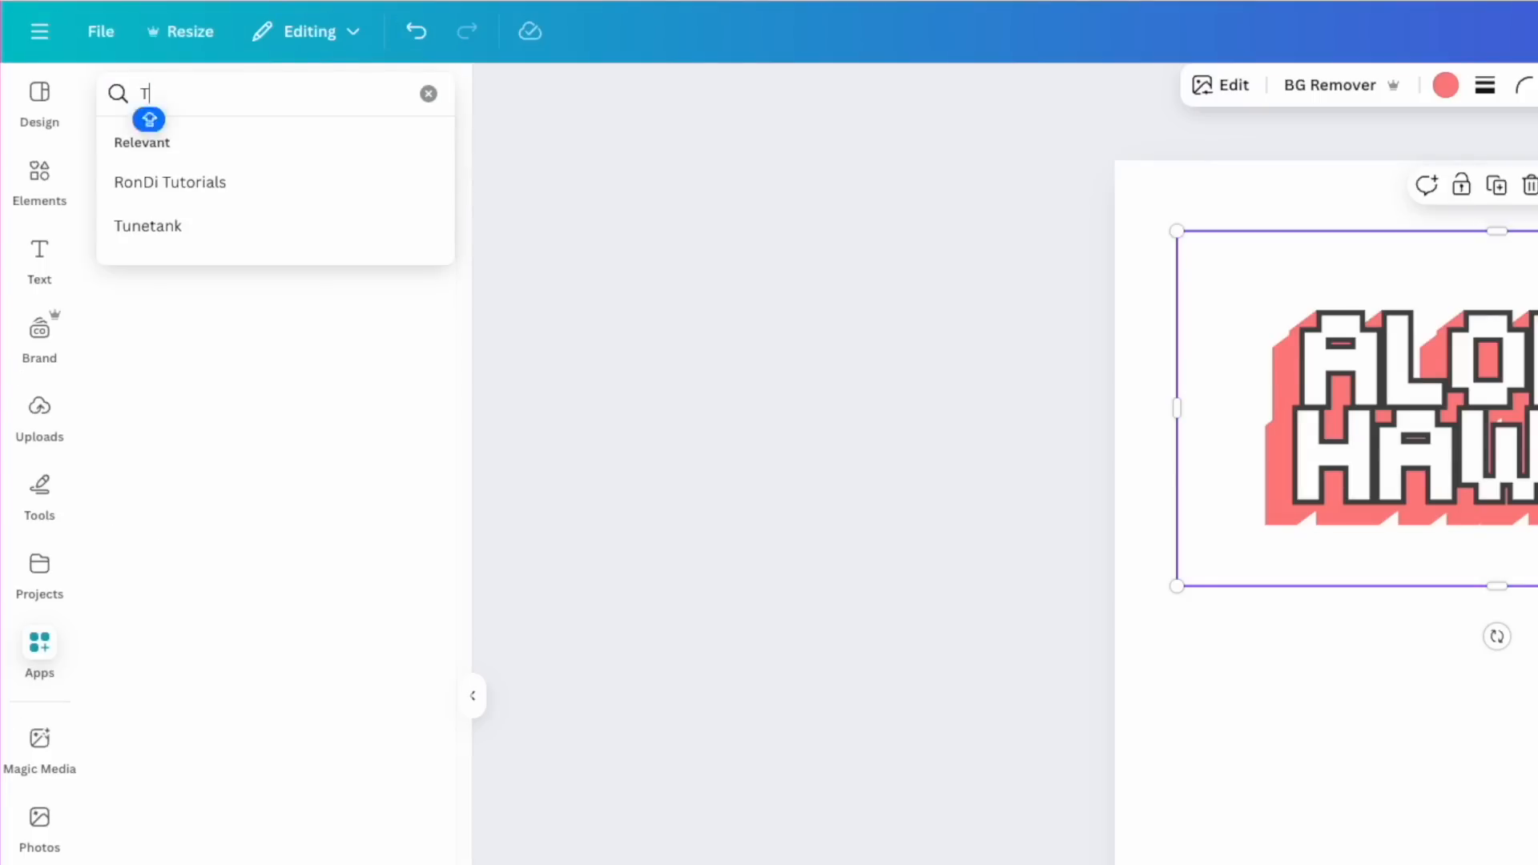
text(U)
key(BackSpace)
text(y)
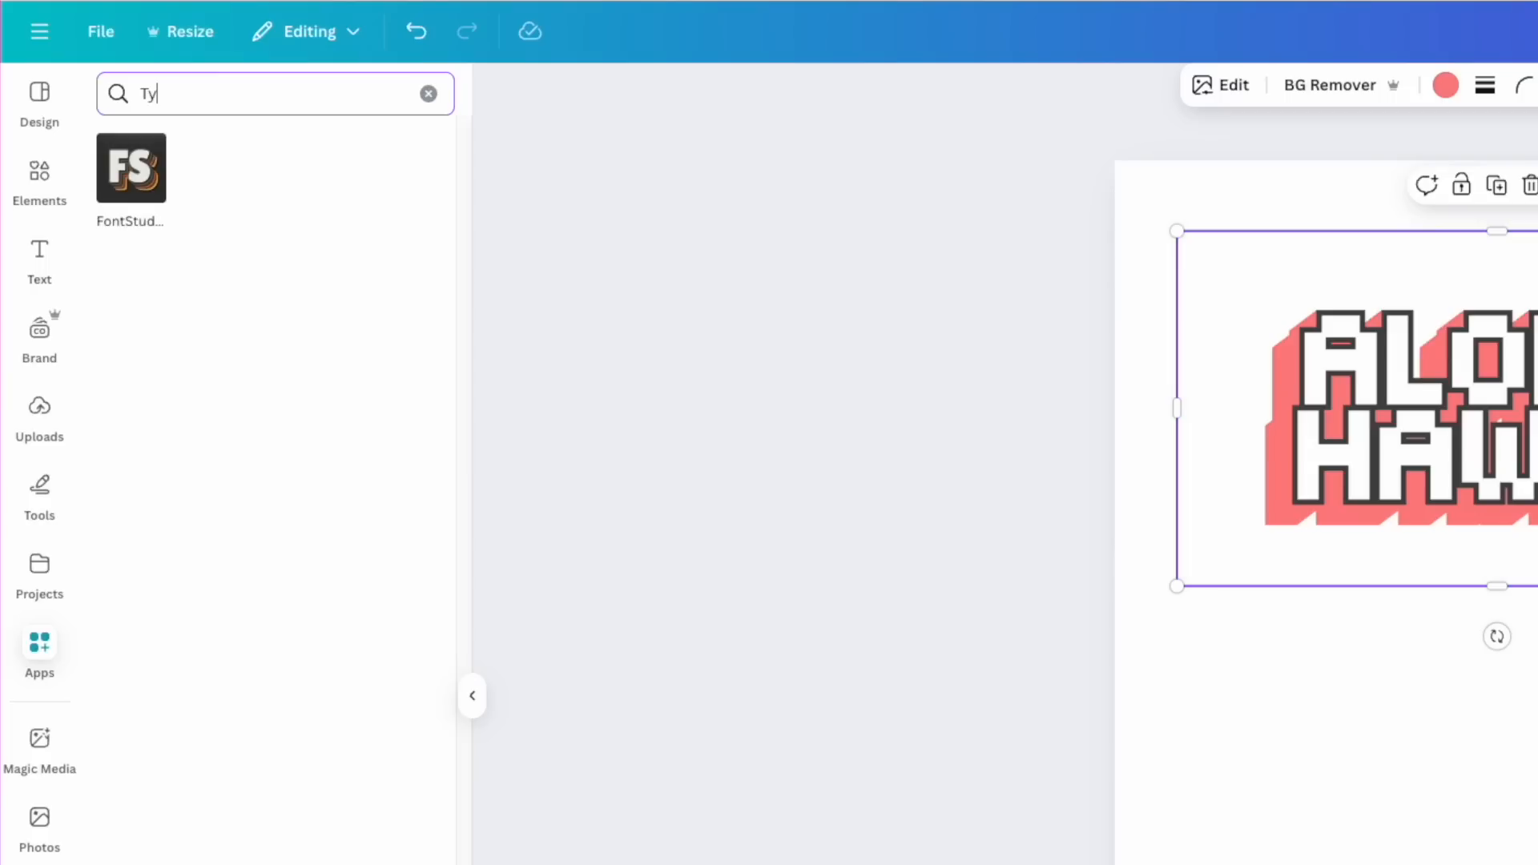
text(pelett)
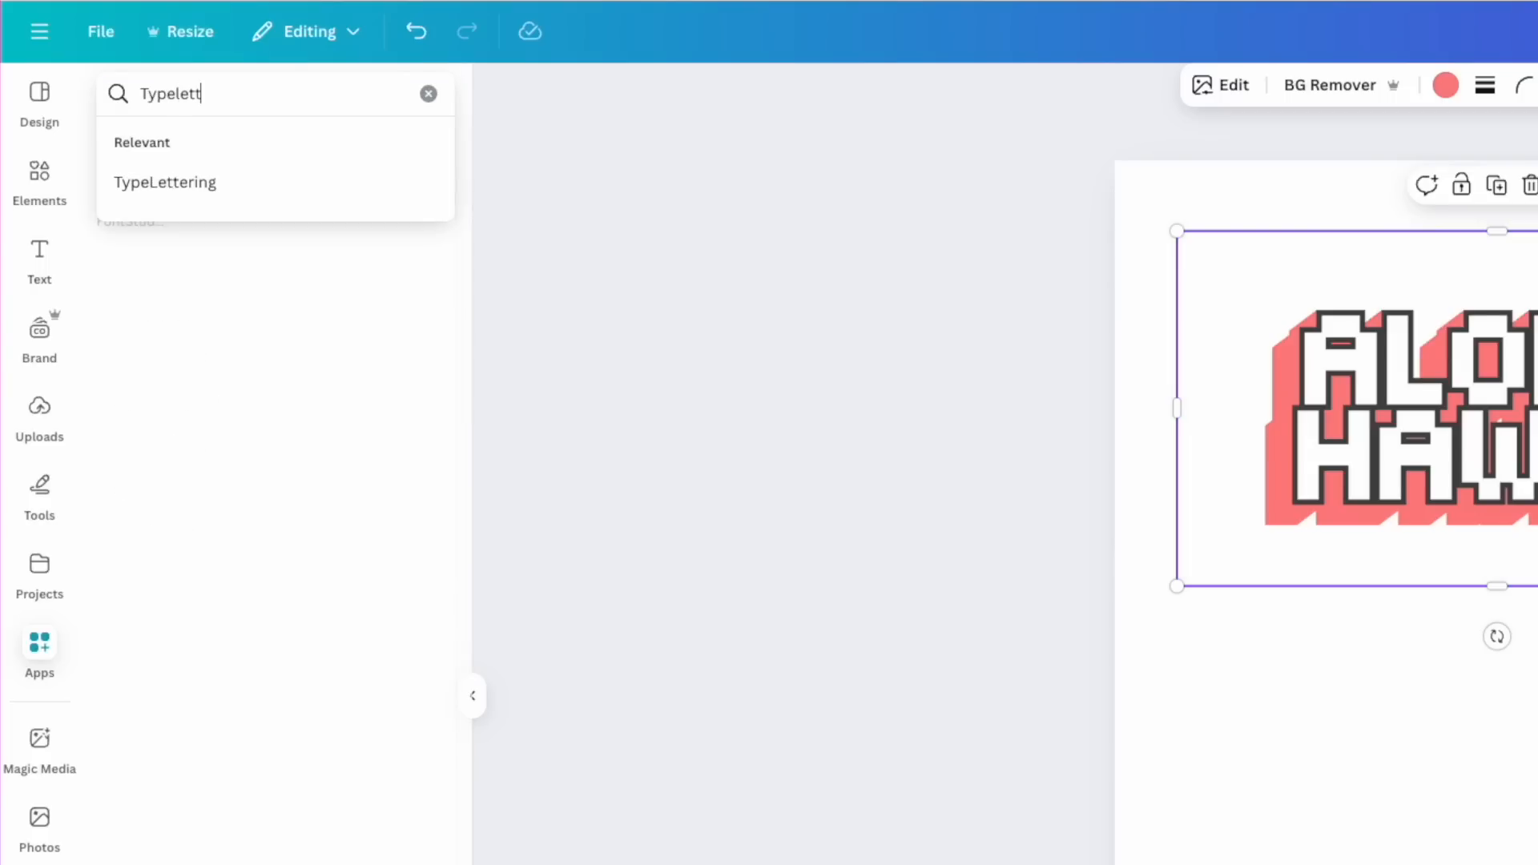
click(206, 181)
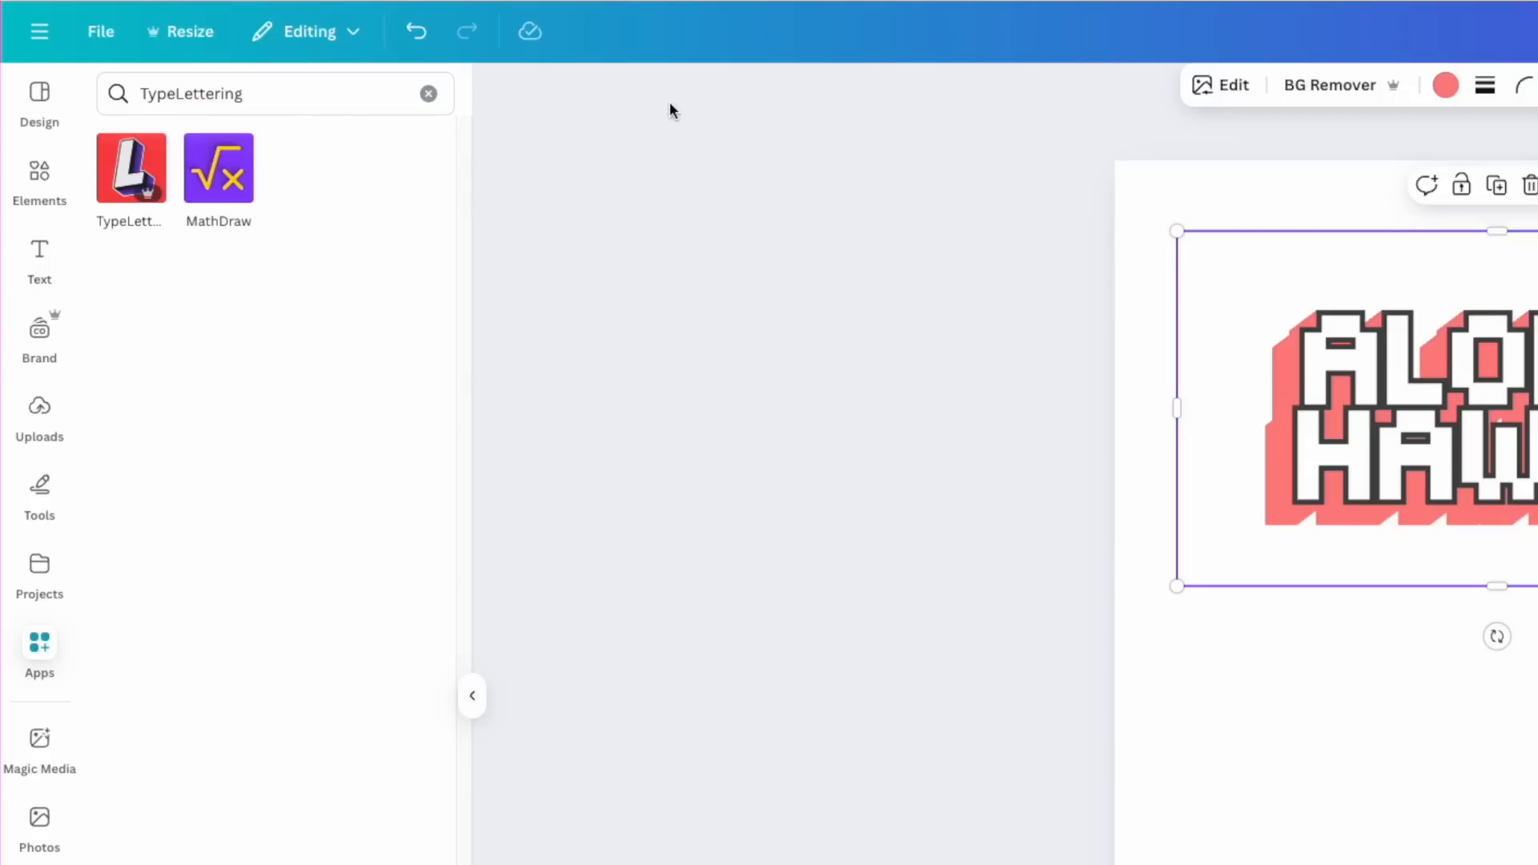
click(134, 173)
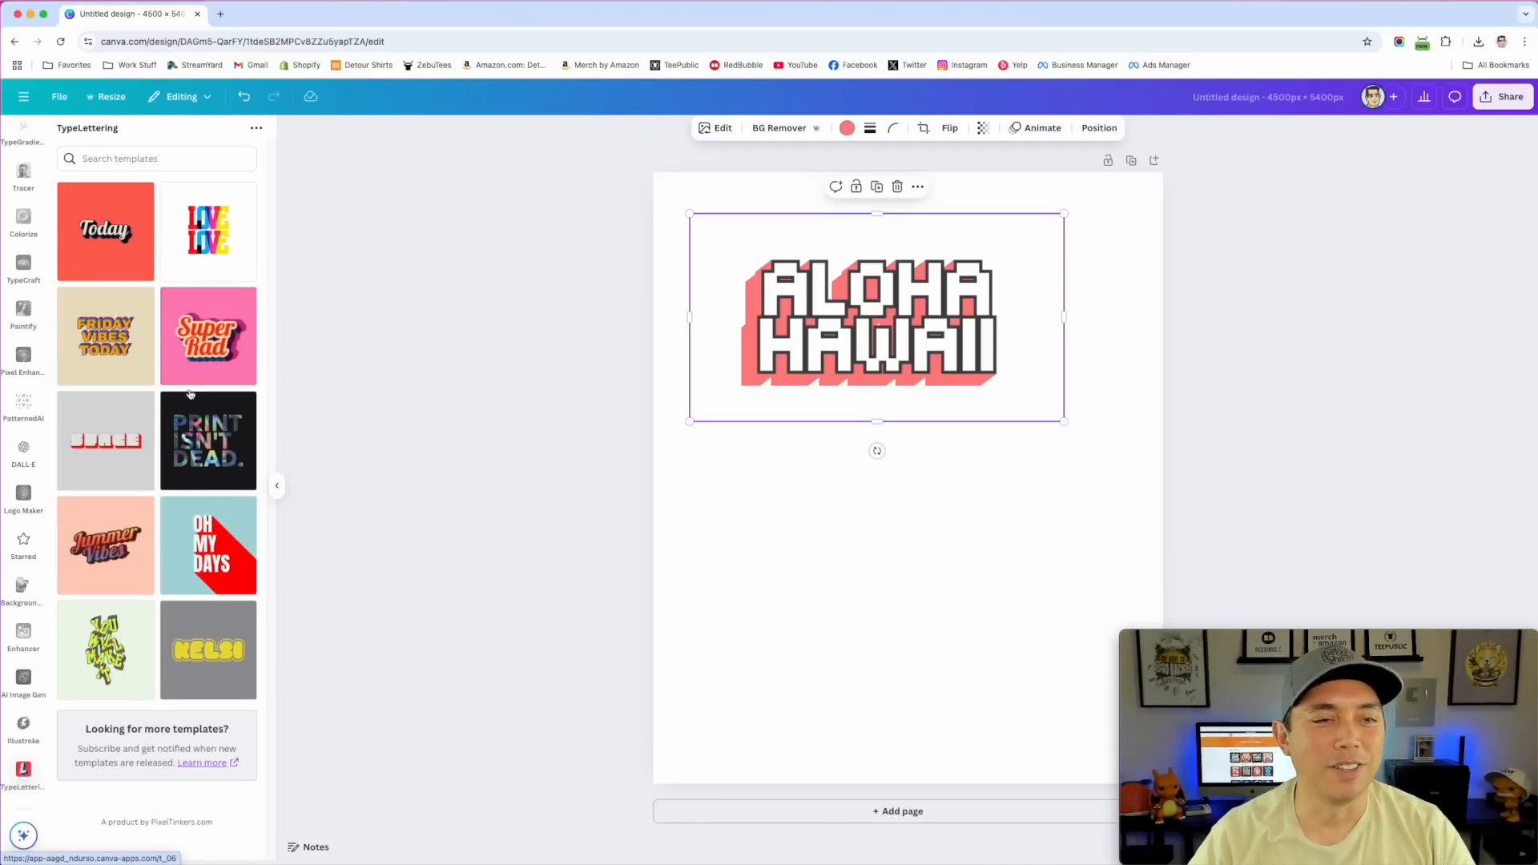
Open the Retro Stack template with the FRIDAY VIBES TODAY text and set its font to Art Disco
click(109, 333)
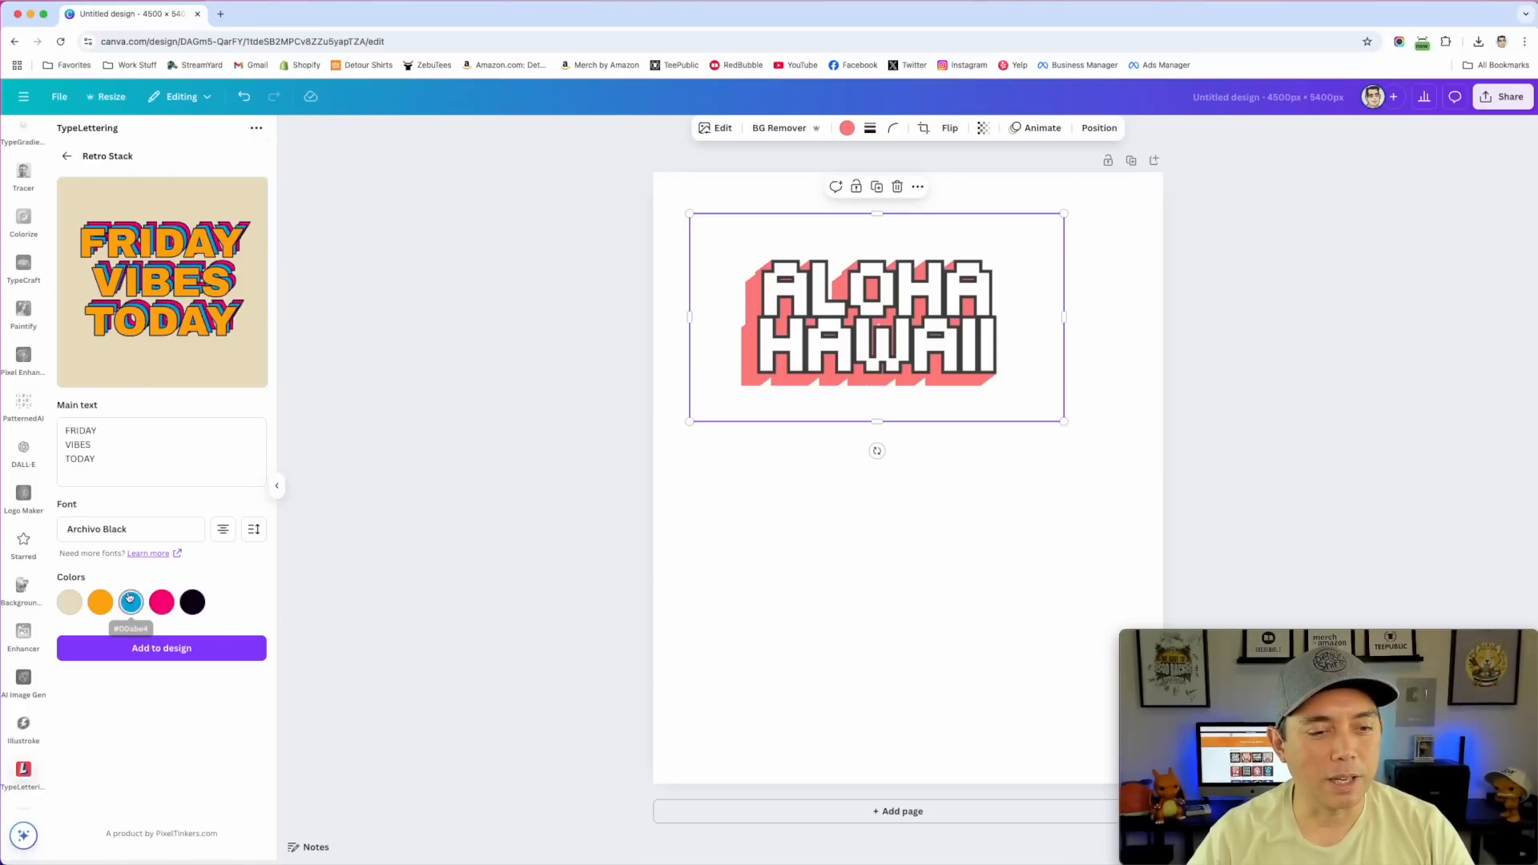
click(124, 531)
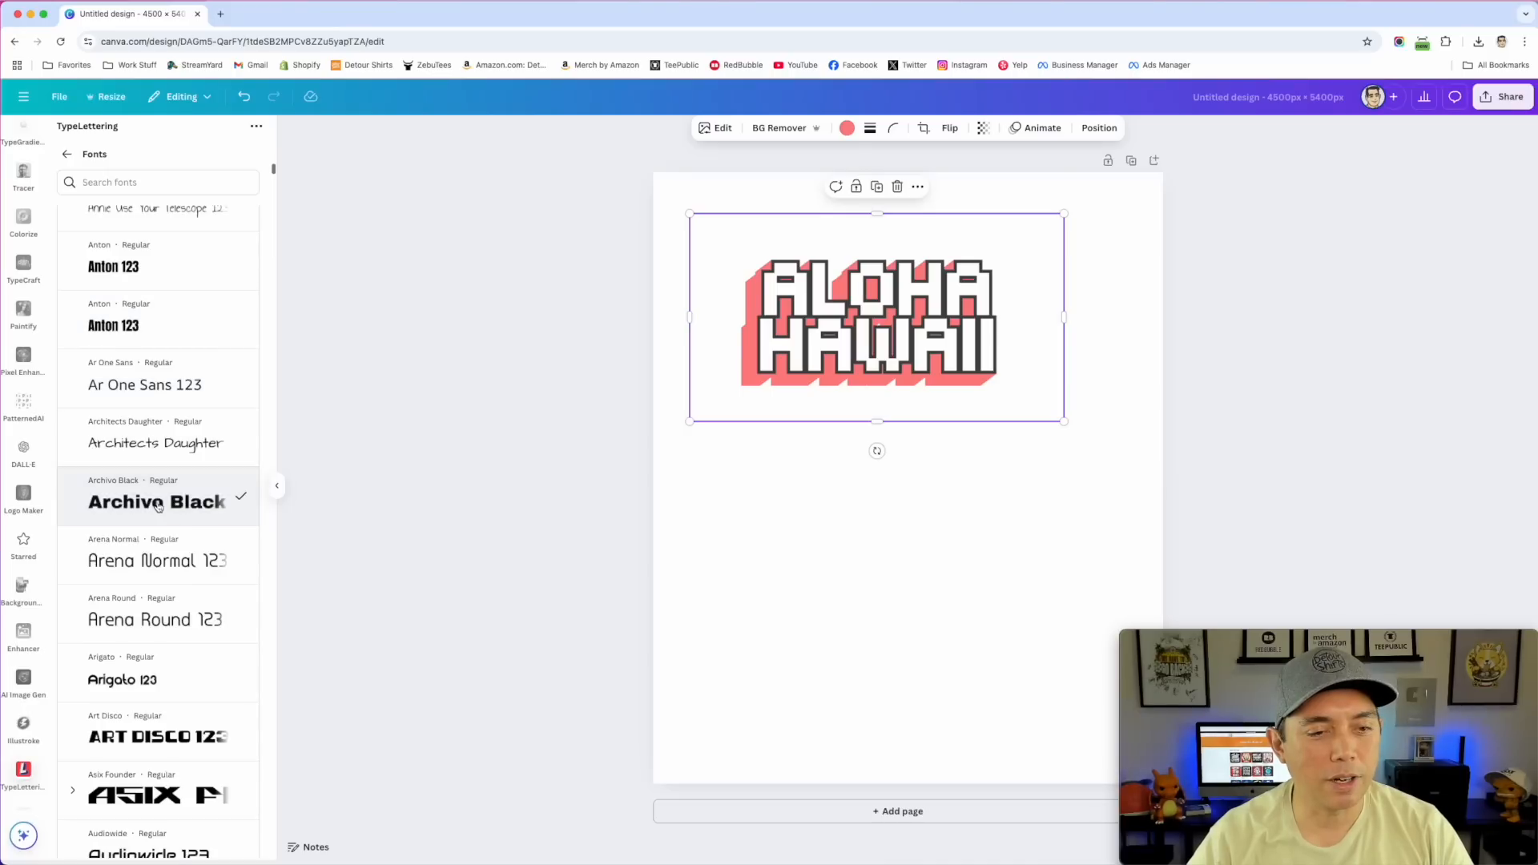
scroll(160, 673, down, 1)
click(179, 711)
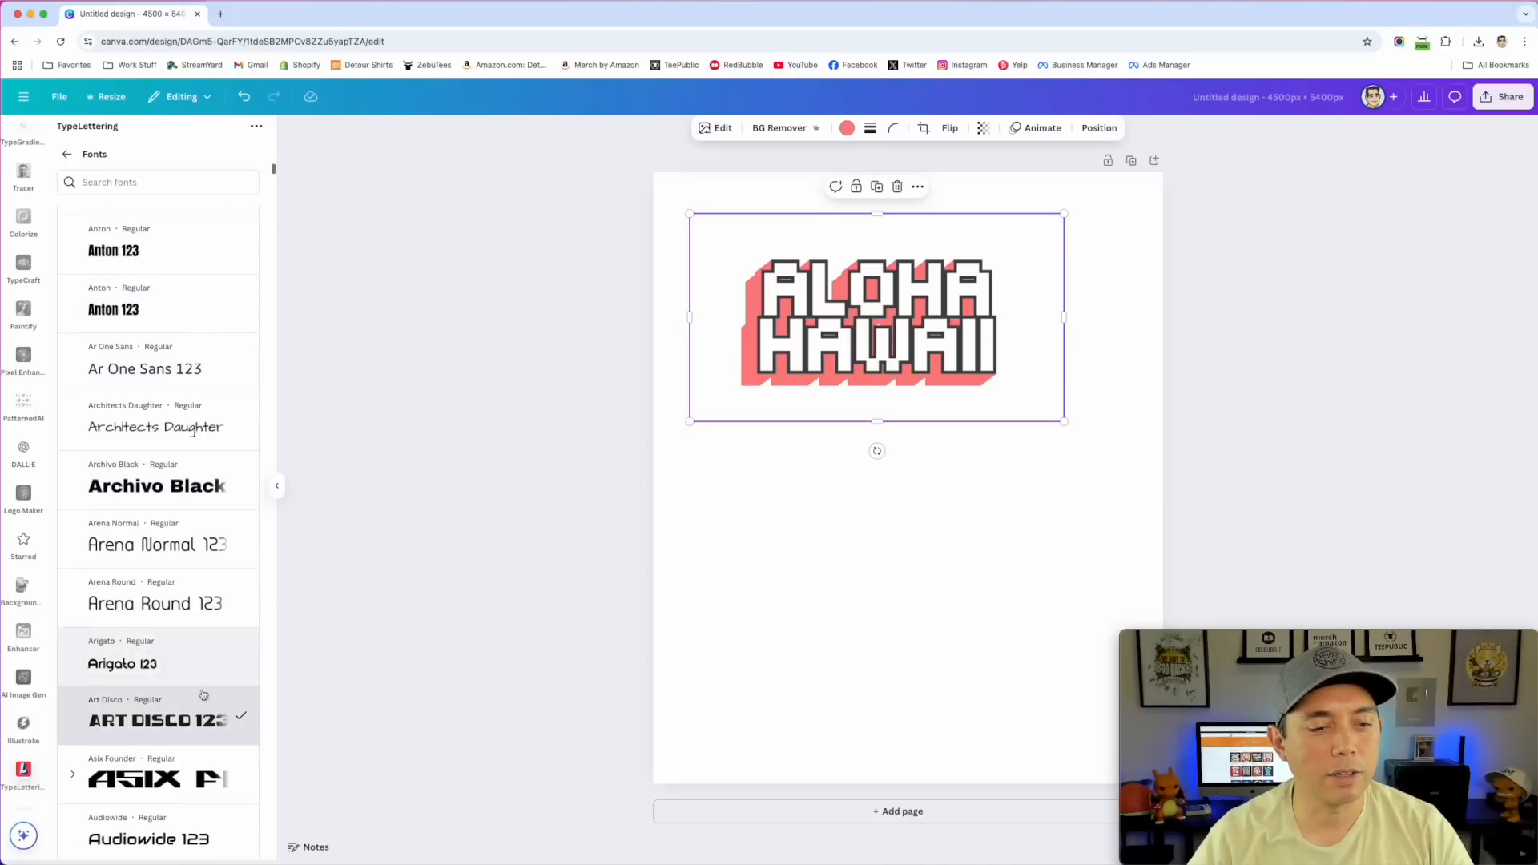
click(67, 155)
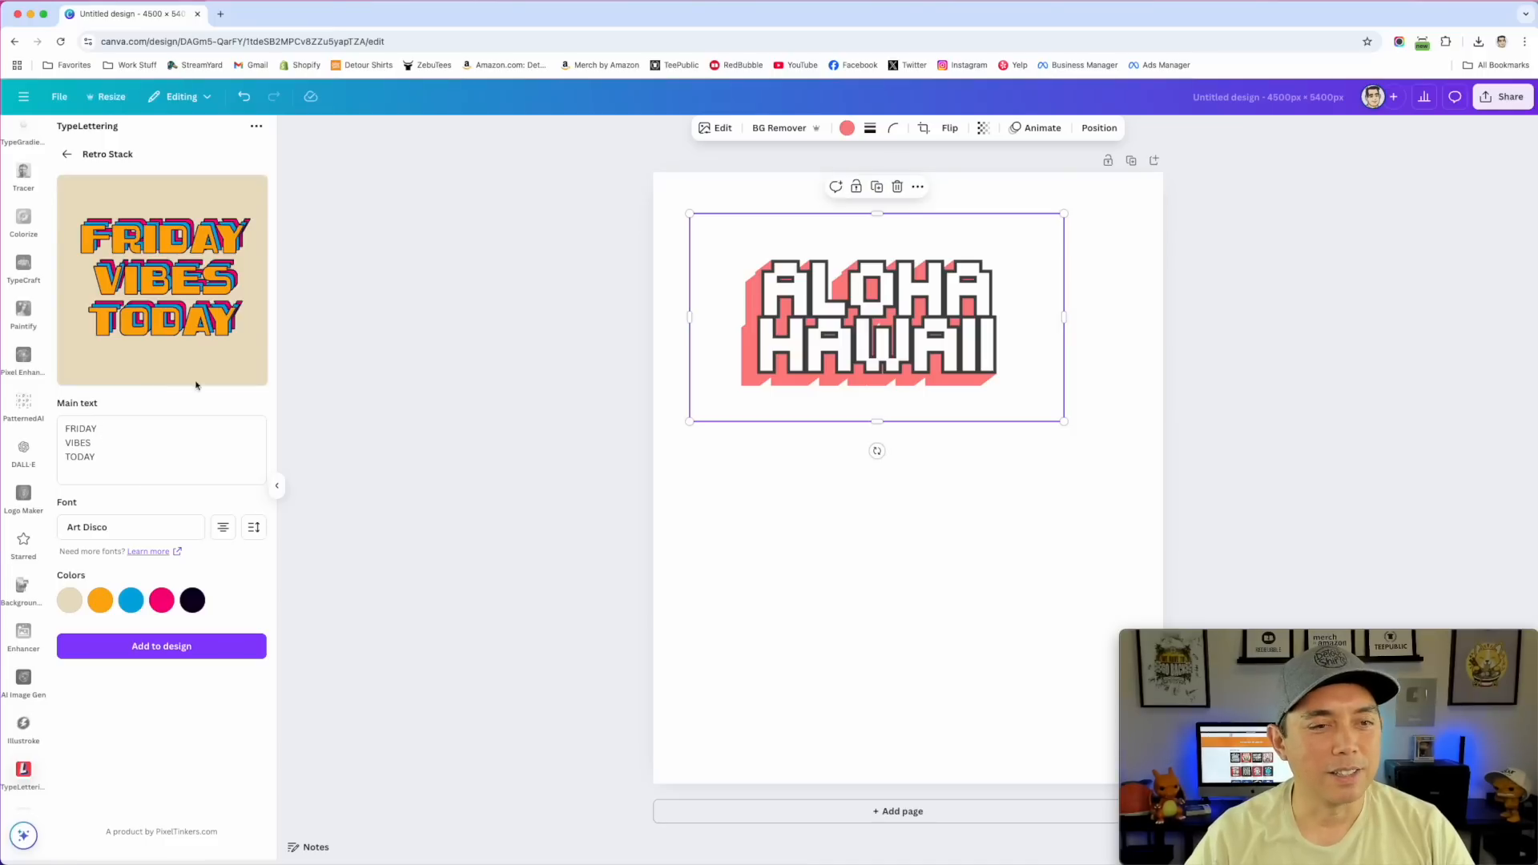
Try the alignment option for the FRIDAY VIBES TODAY text and tighten its line height to -2.8
click(223, 529)
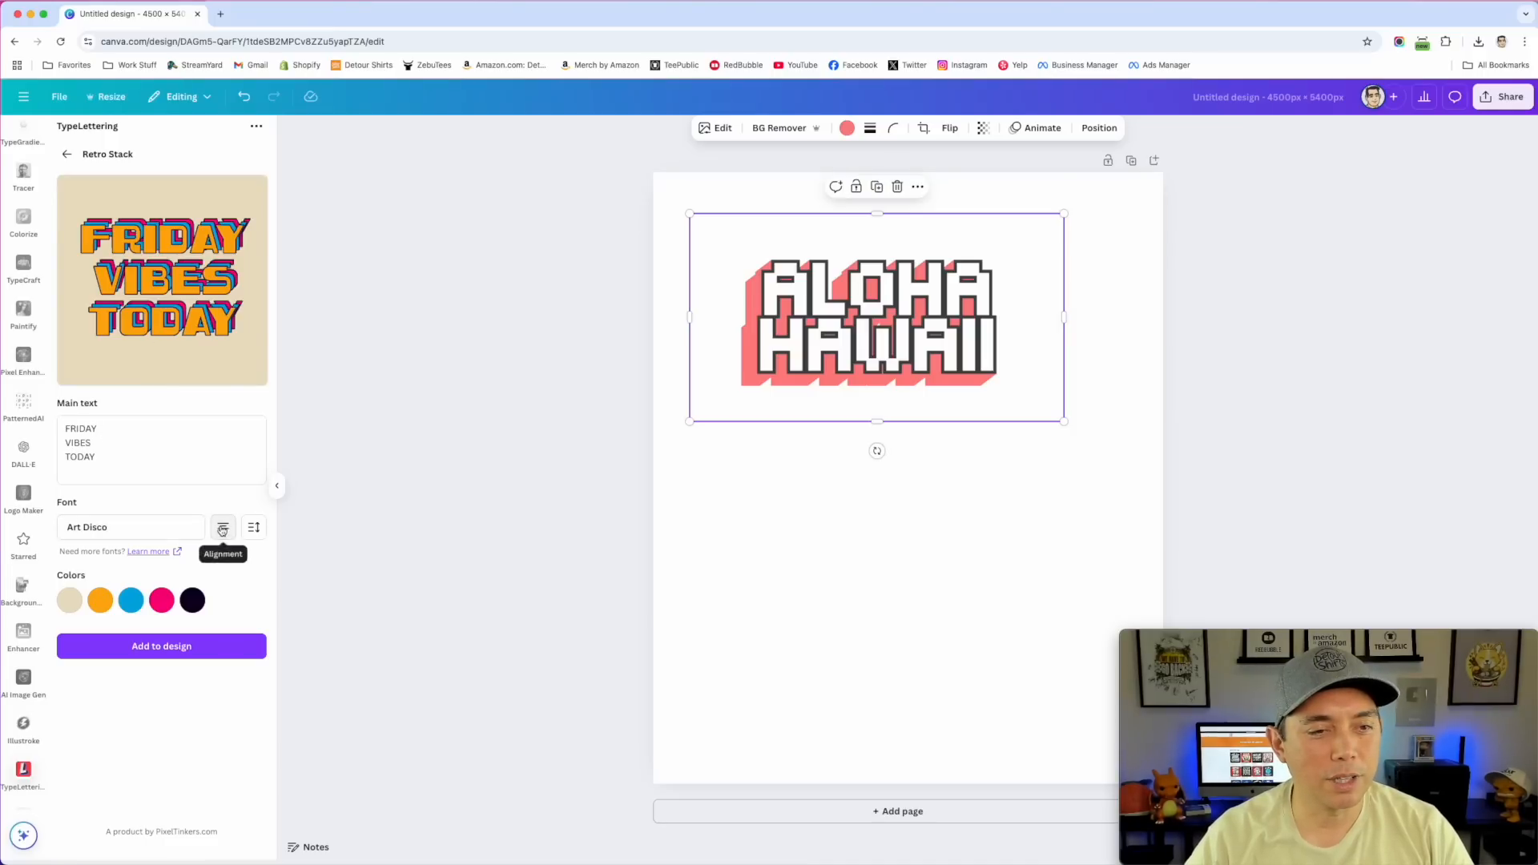
click(224, 530)
click(223, 531)
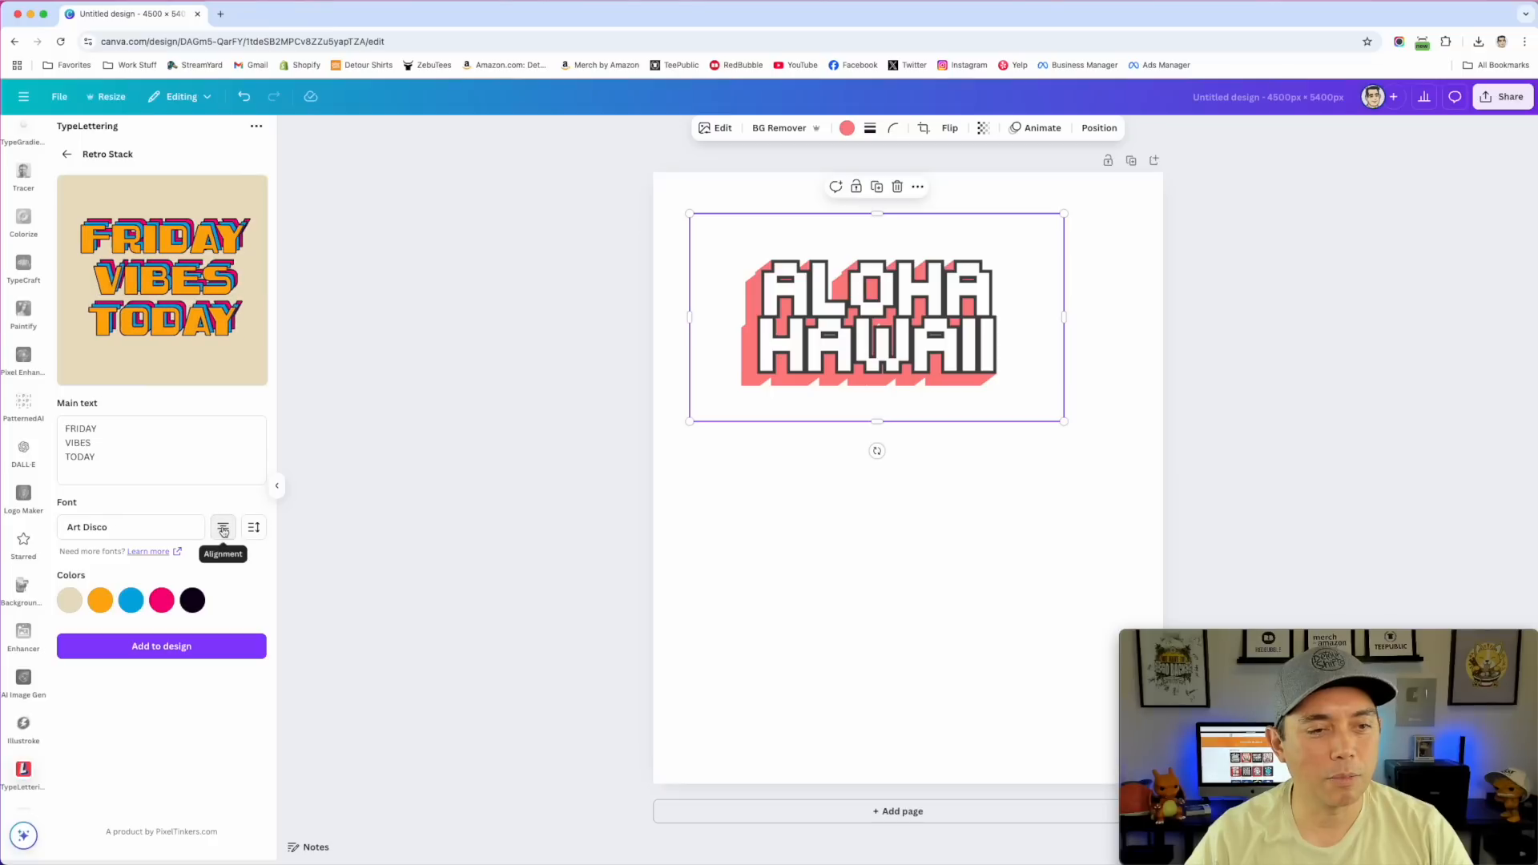
click(254, 527)
drag(166, 591, 160, 593)
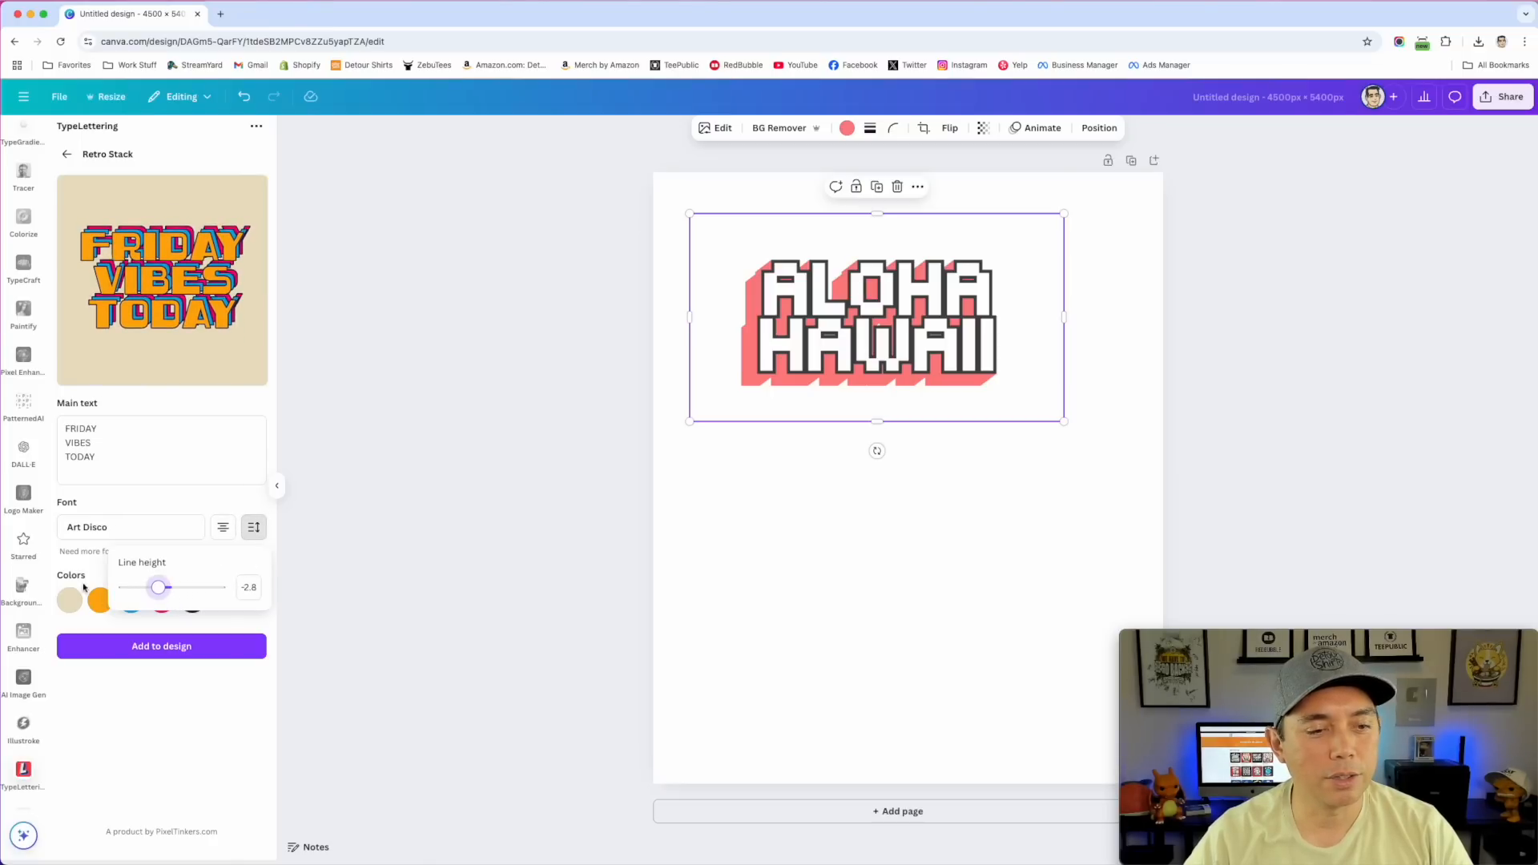
click(84, 590)
Set the Retro Stack background to white and the main lettering colour from orange to light green #E5FFE3
click(71, 600)
click(109, 668)
click(102, 603)
click(100, 603)
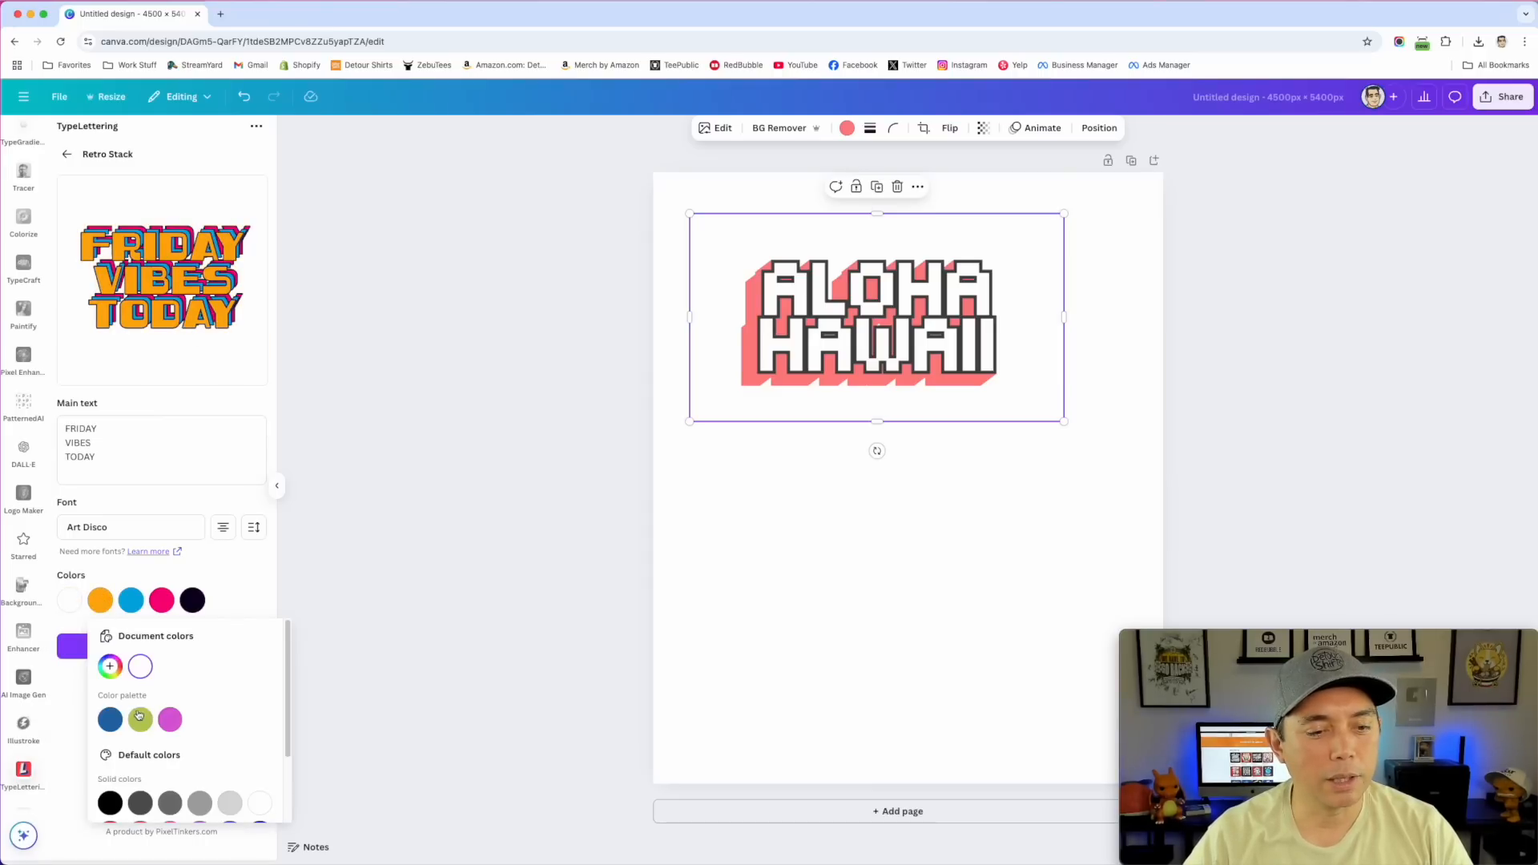
click(110, 666)
drag(146, 777, 165, 774)
drag(142, 718, 128, 698)
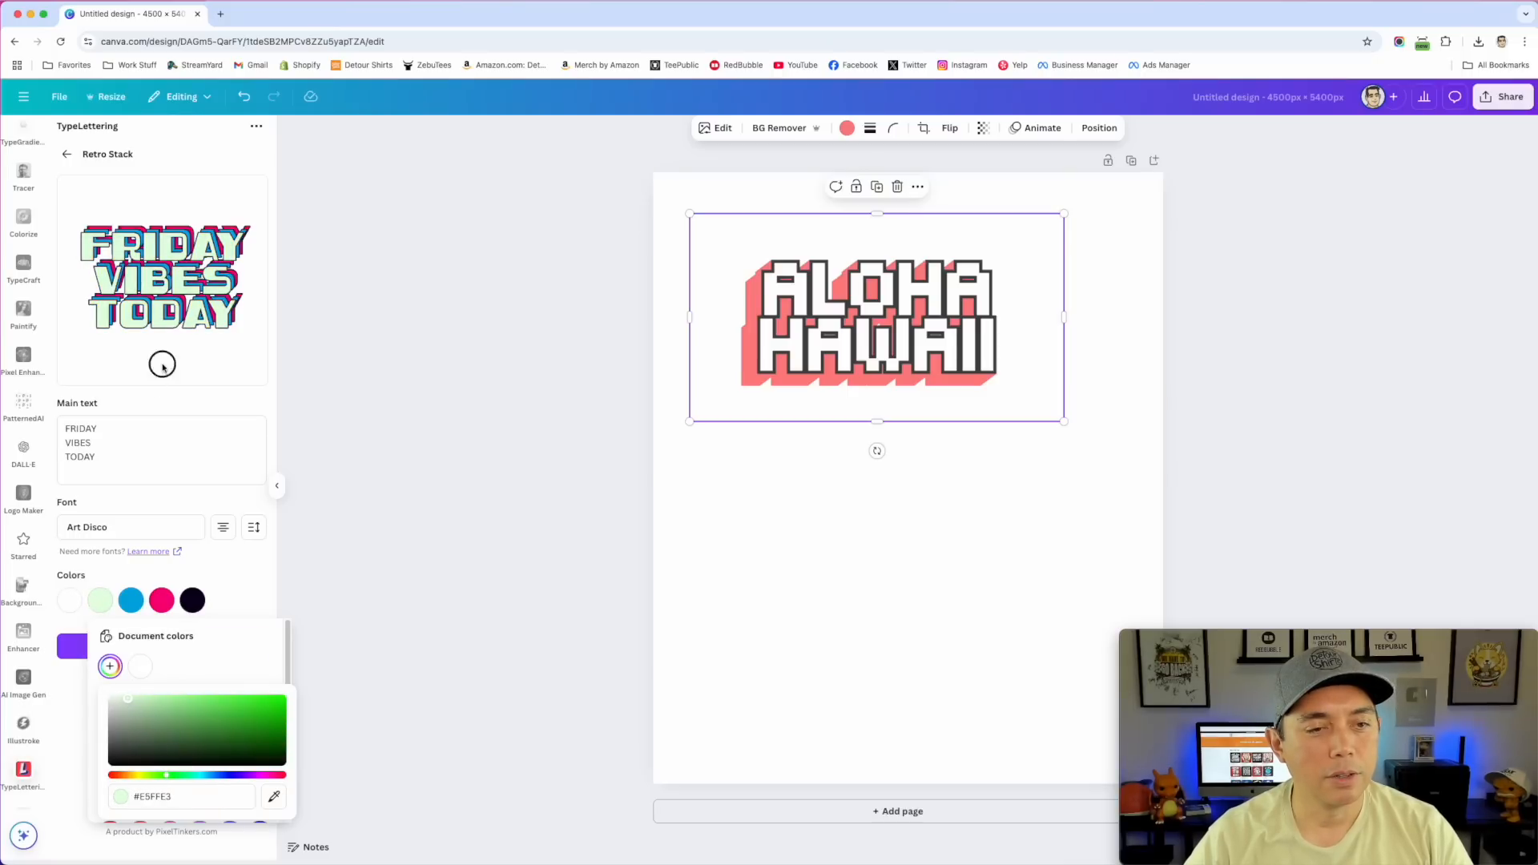
click(156, 389)
Add the FRIDAY VIBES TODAY lettering to the design and enlarge it below ALOHA HAWAII to about 2,791 px wide
click(161, 646)
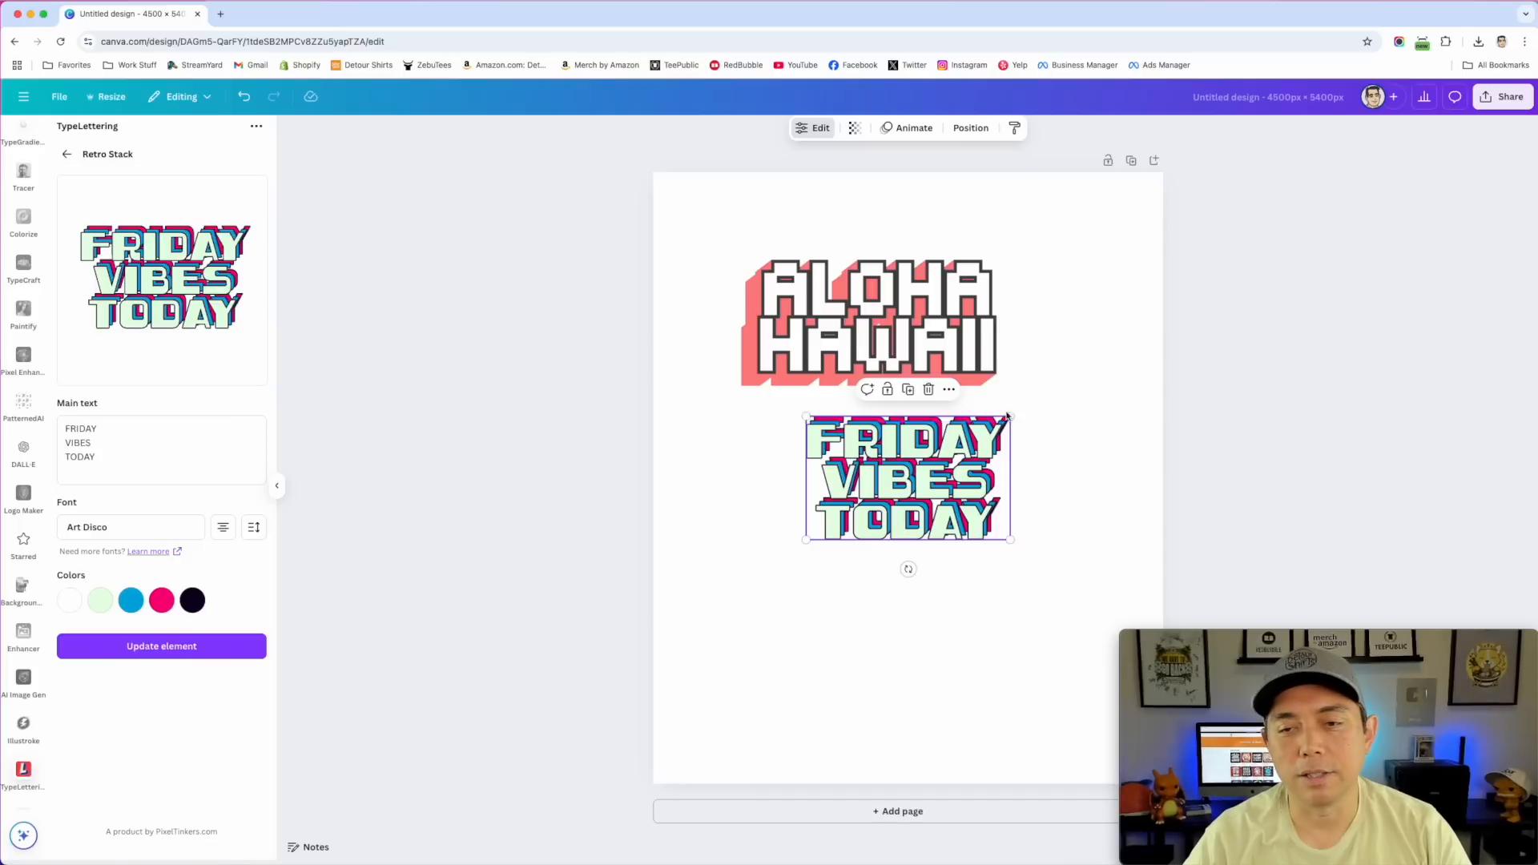
drag(1011, 534, 1042, 607)
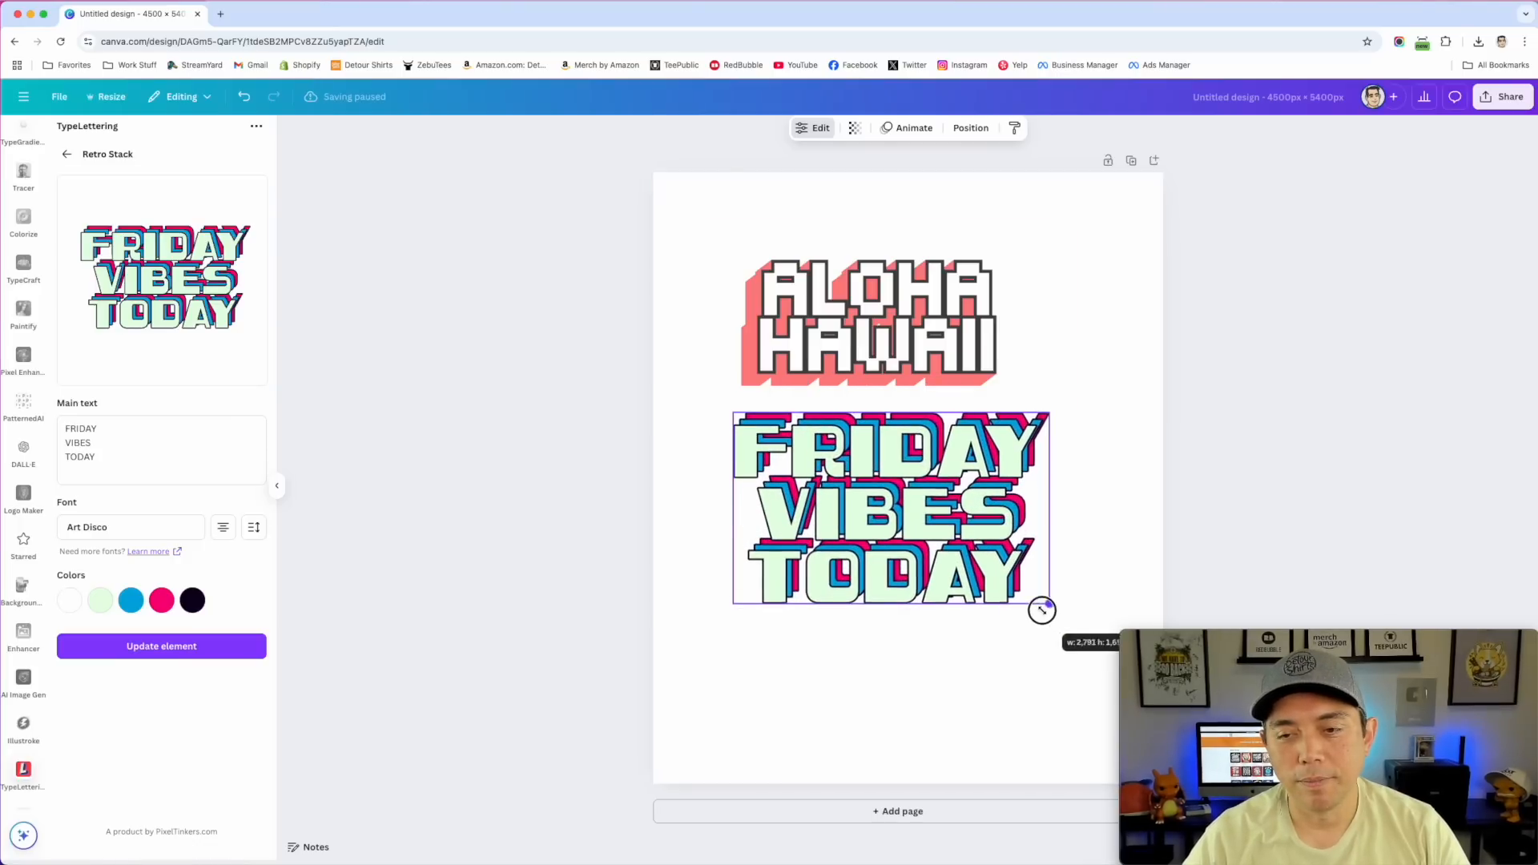
Preview the Color Block template, then swap the selected lettering for the Shadow Bold OH MY DAYS template and scale it down slightly
click(69, 154)
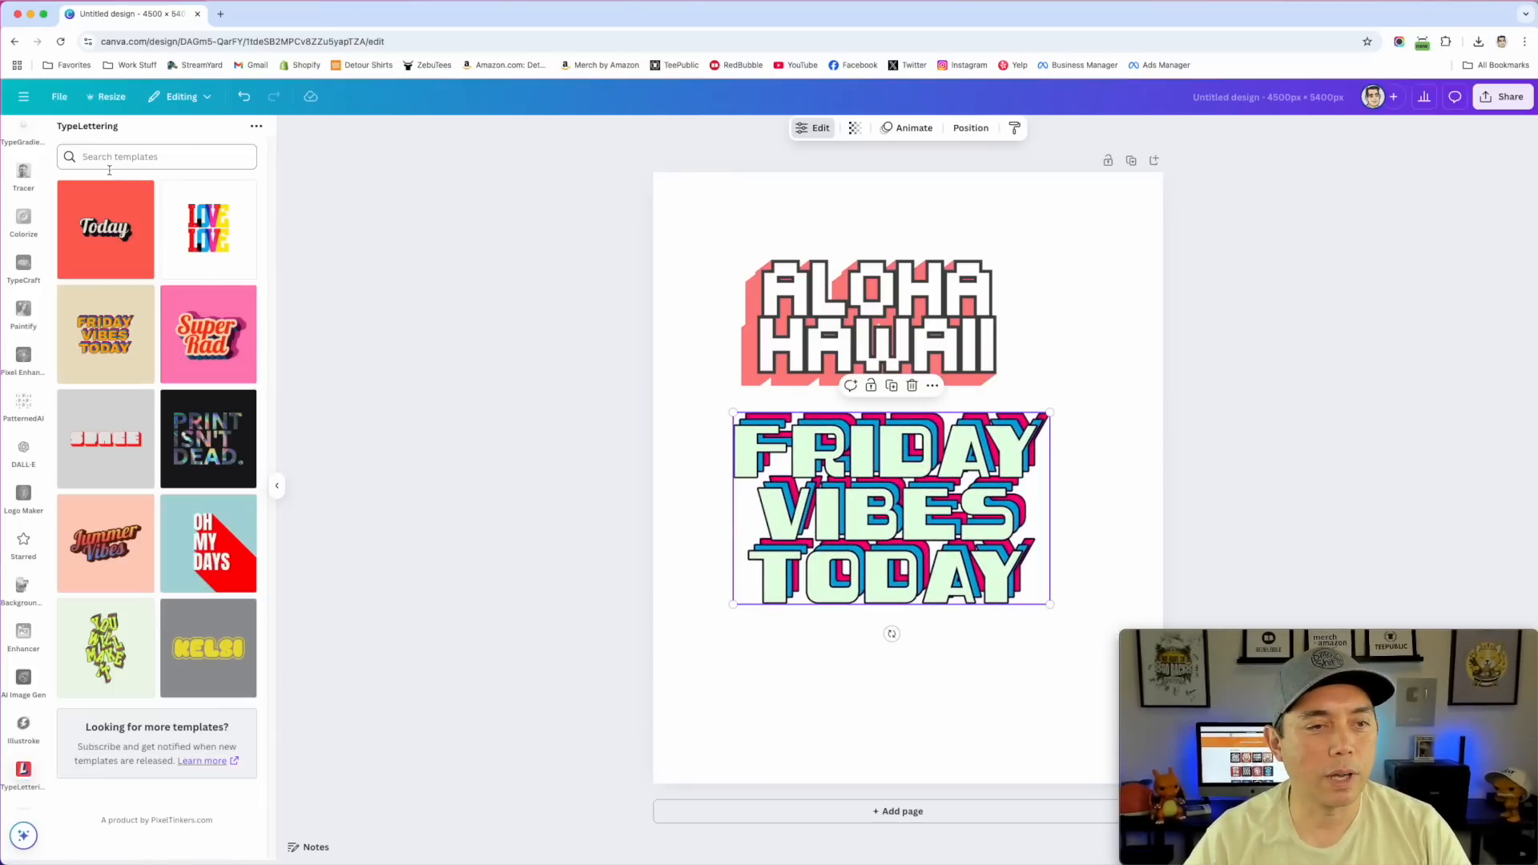
click(209, 256)
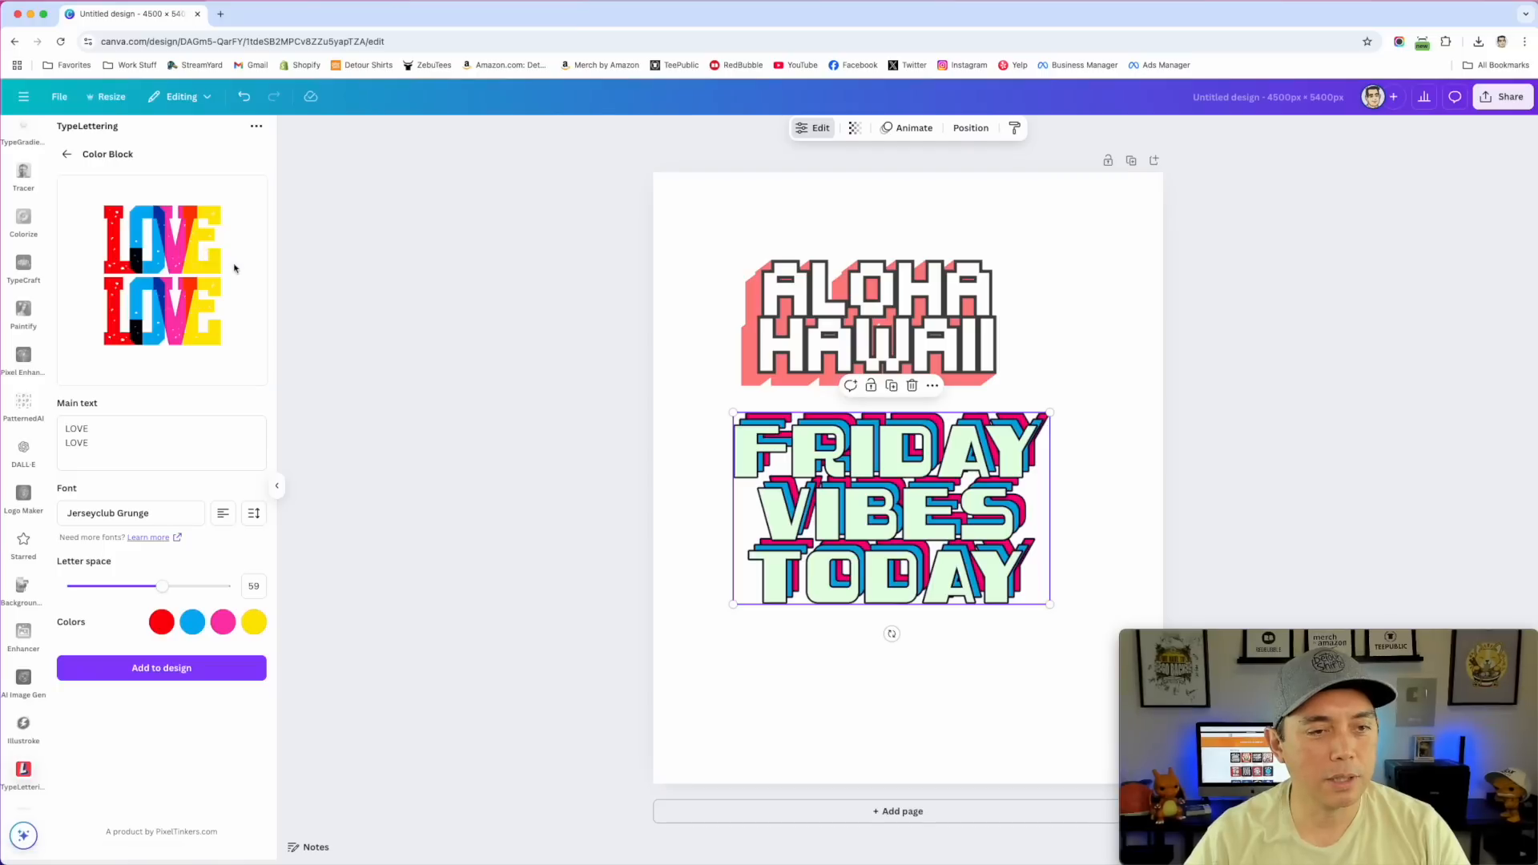
click(67, 154)
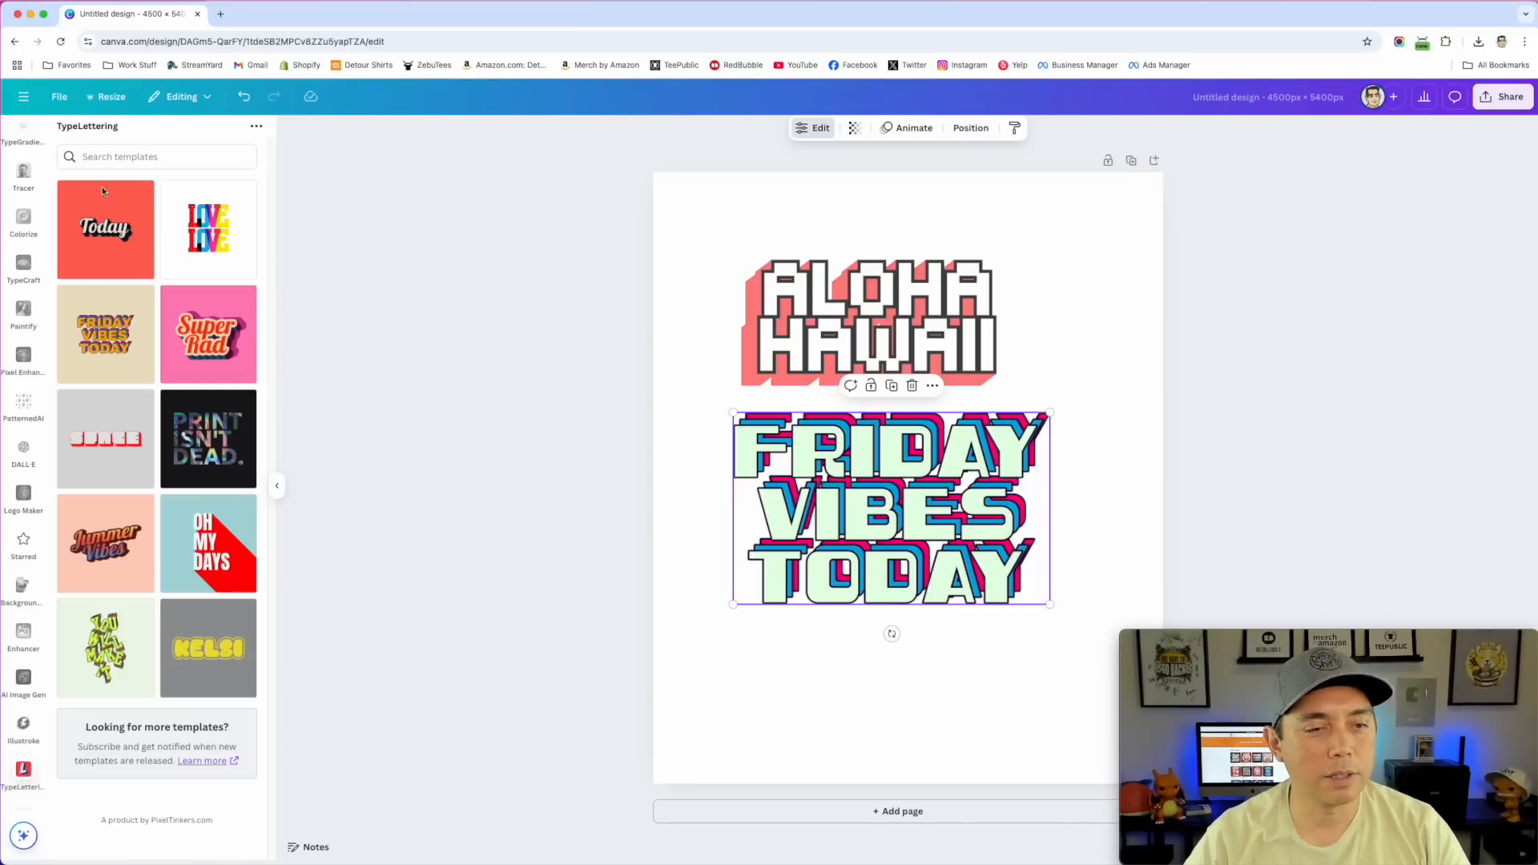
click(229, 555)
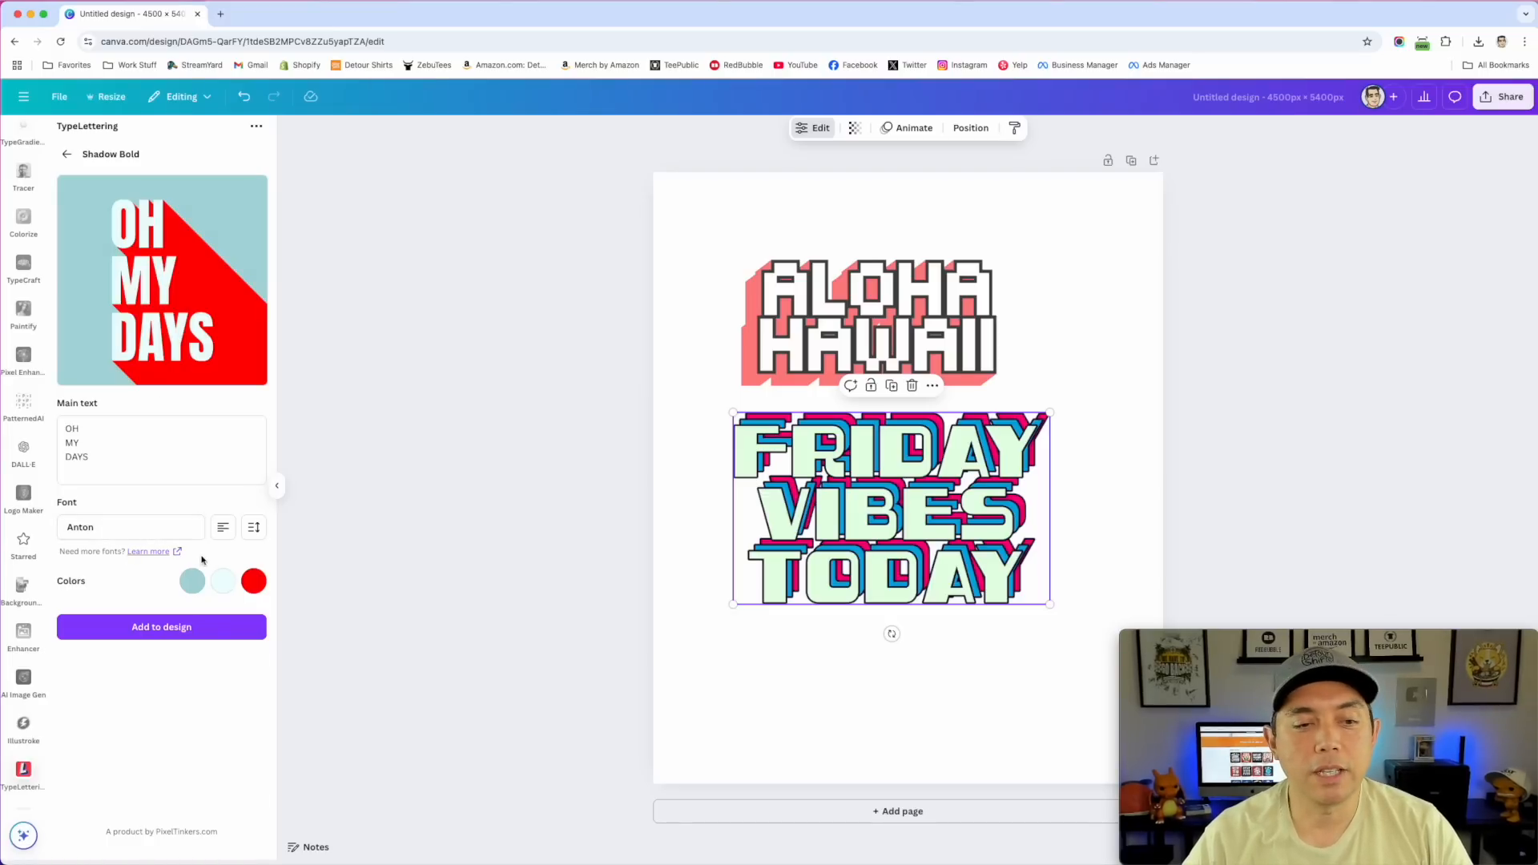
click(174, 631)
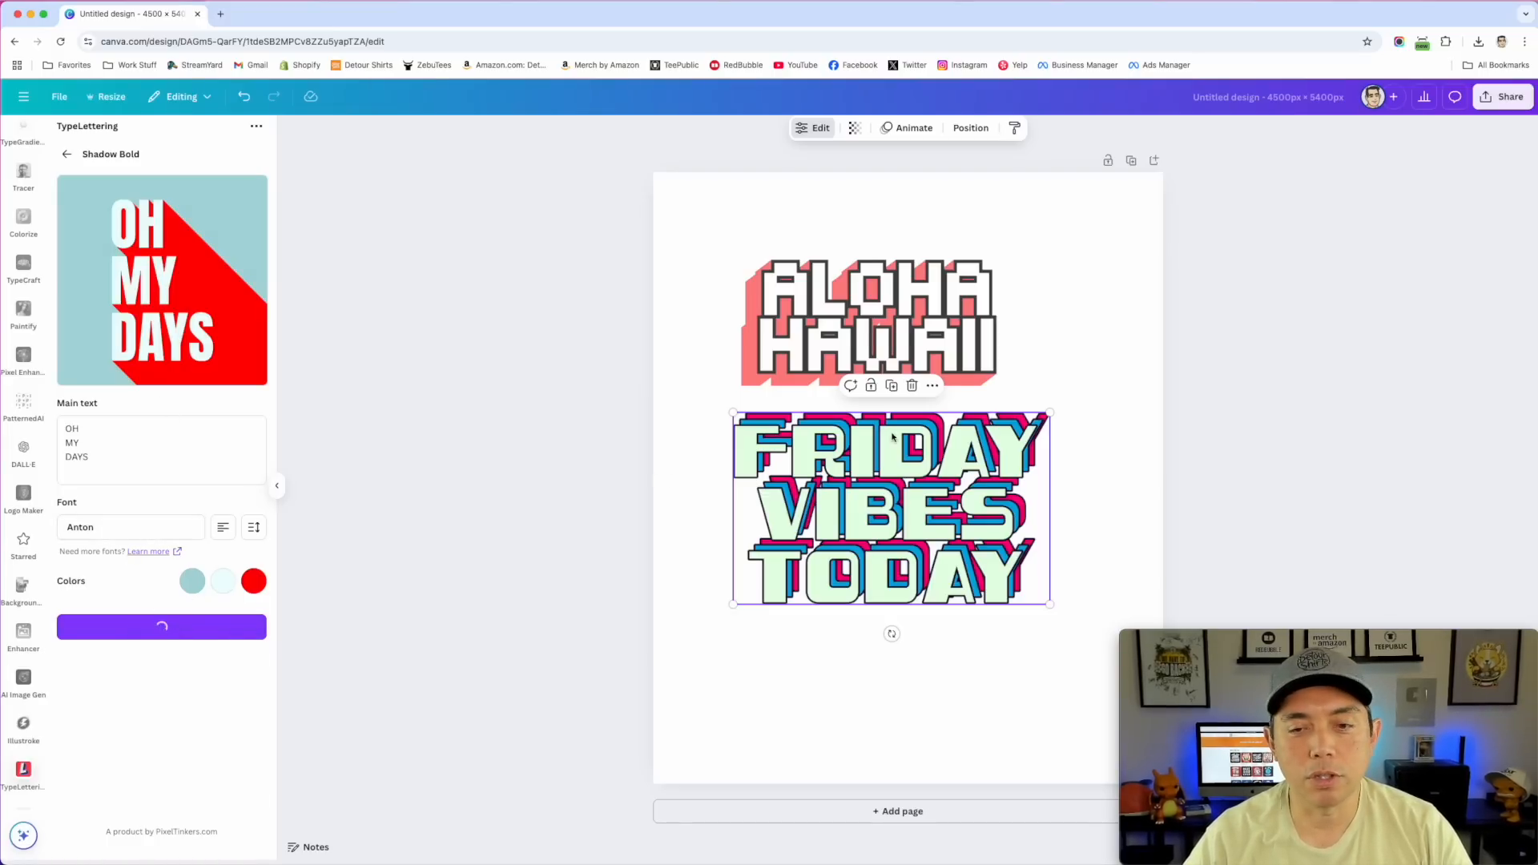
drag(918, 535, 902, 552)
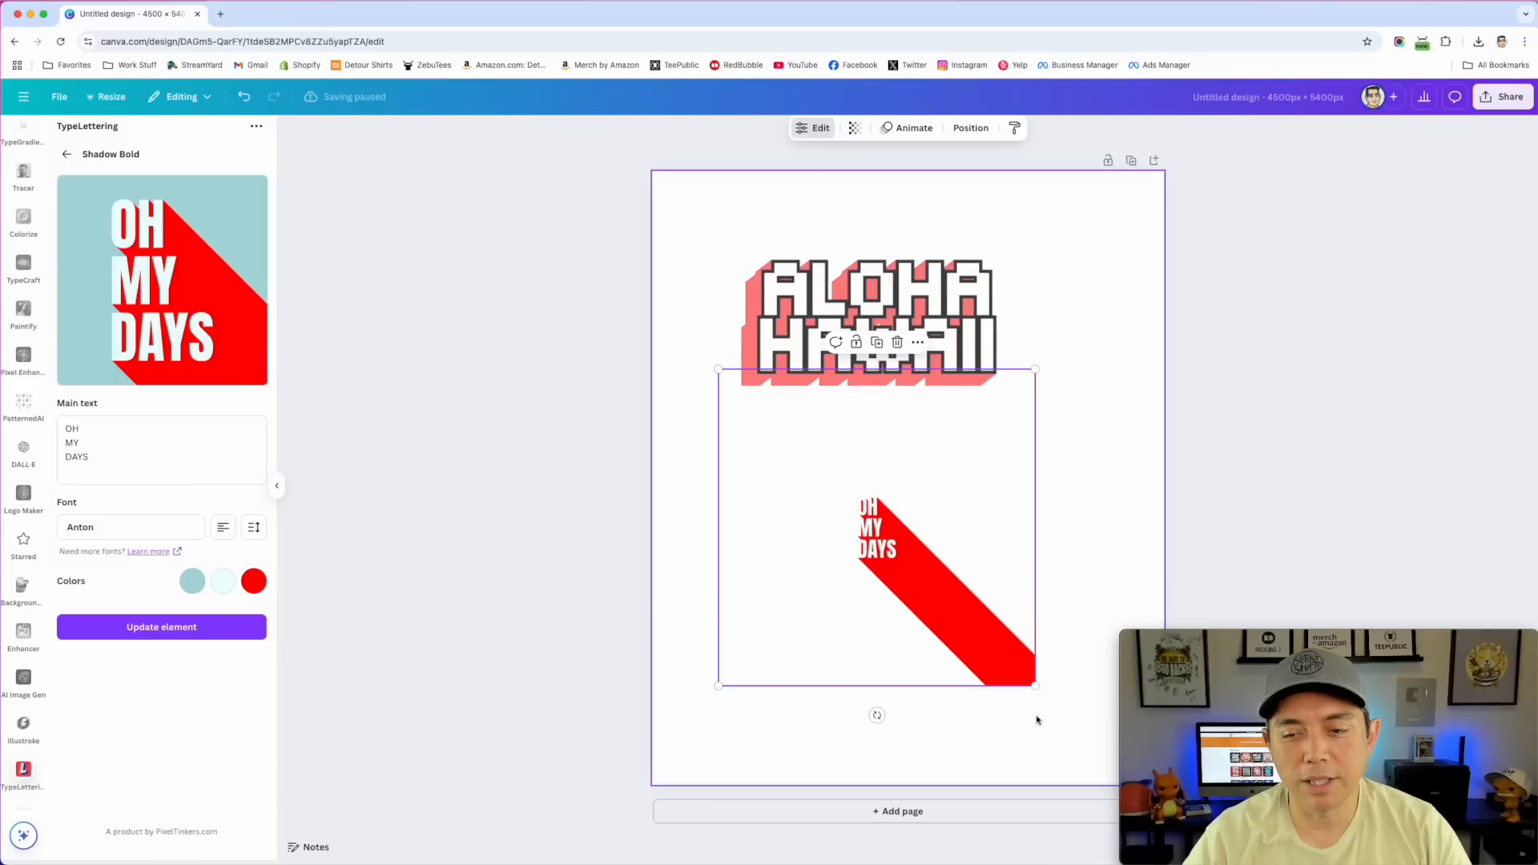
mouse_move(1035, 683)
mouse_down()
mouse_move(944, 605)
mouse_move(1012, 663)
mouse_up()
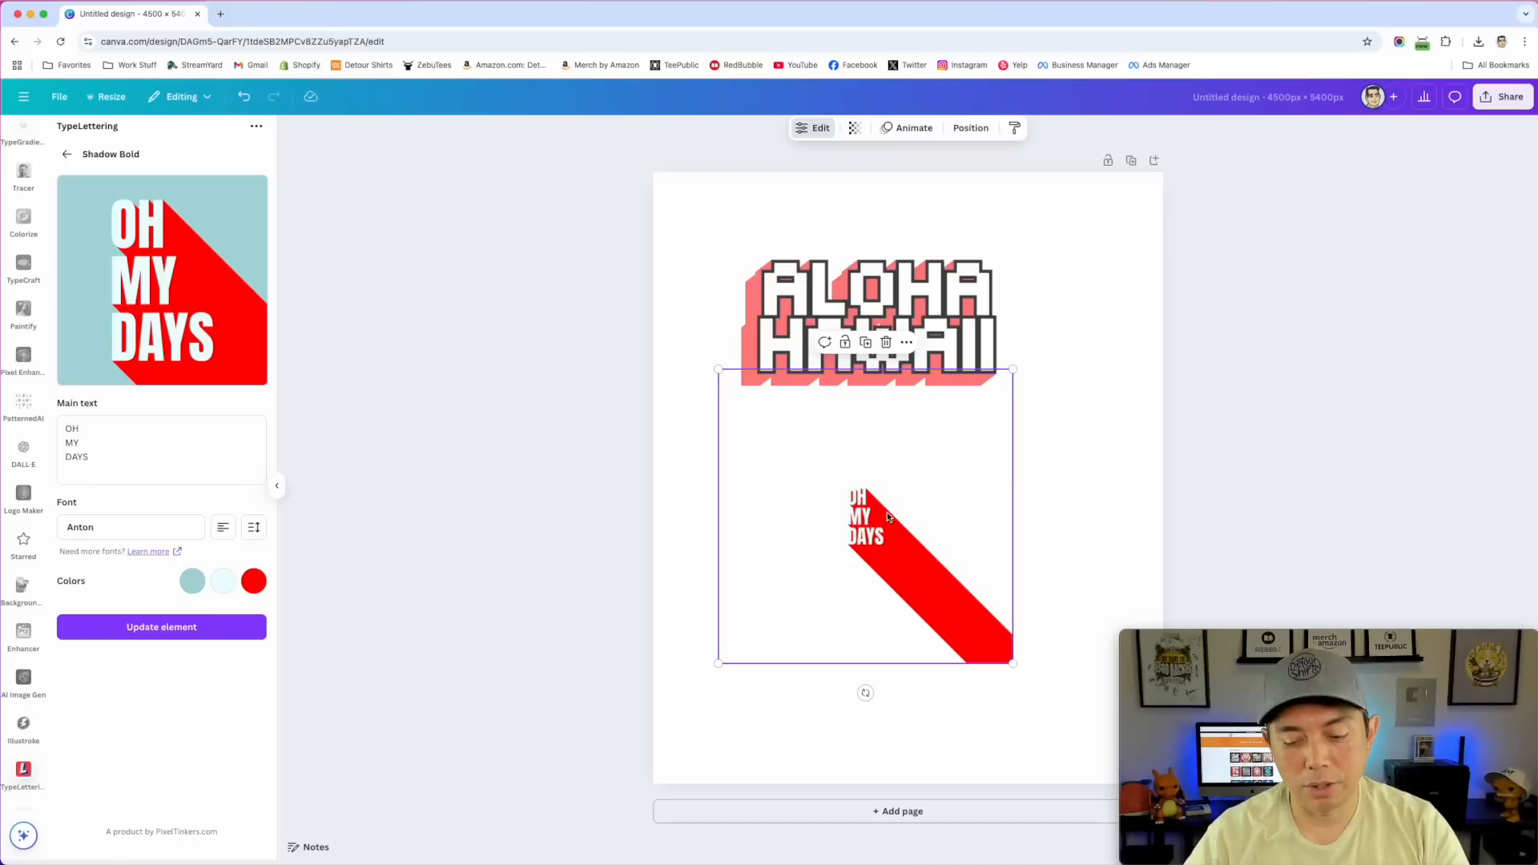
Delete the OH MY DAYS and ALOHA HAWAII lettering from the page
key(Delete)
click(900, 307)
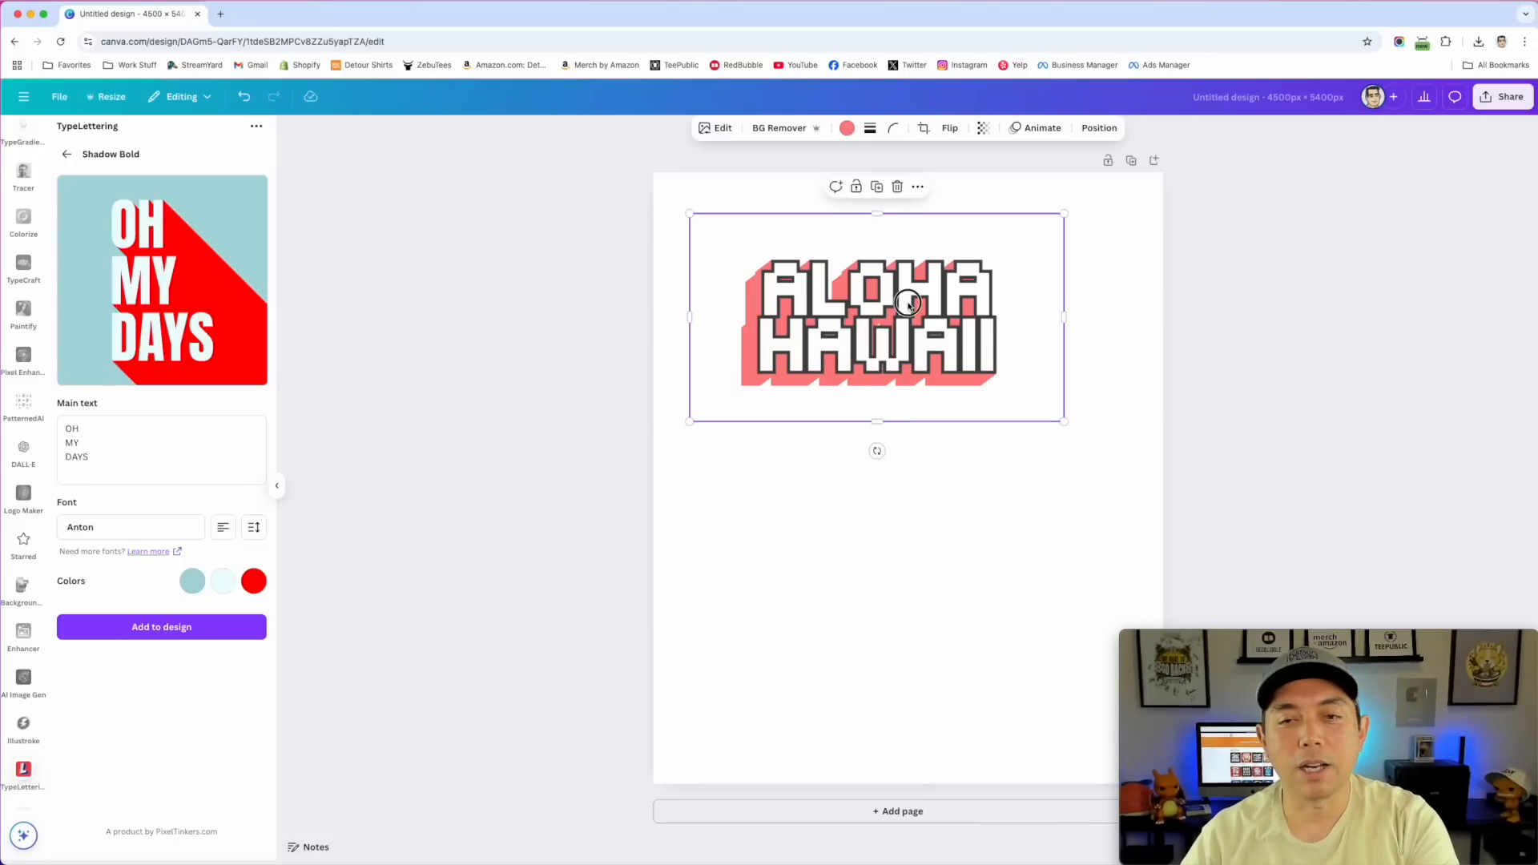
key(Delete)
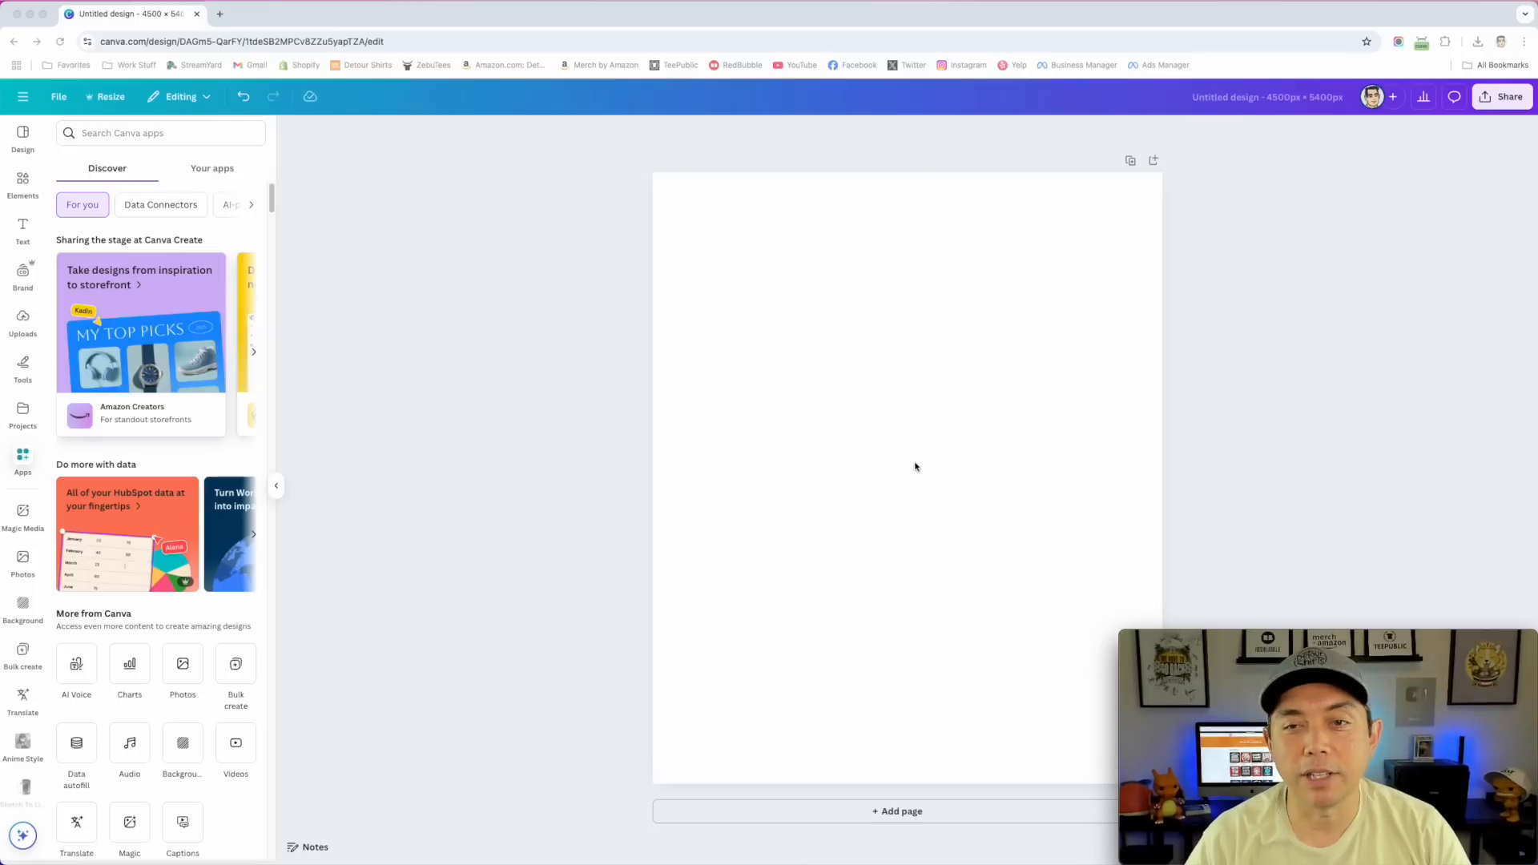
Search the Canva apps for TypeCutOut and open it
click(97, 130)
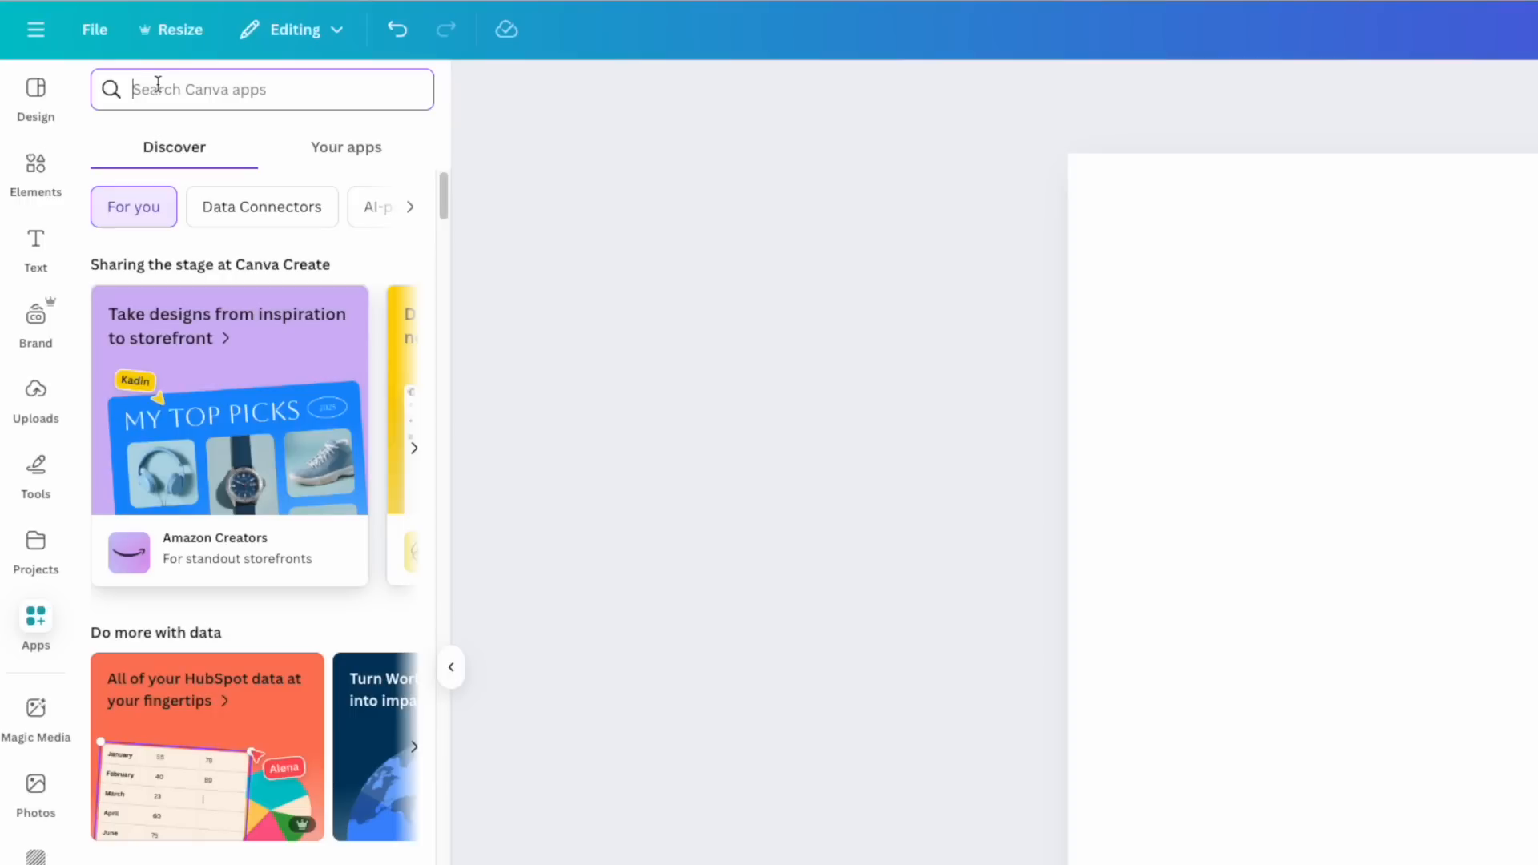
text(Typecu)
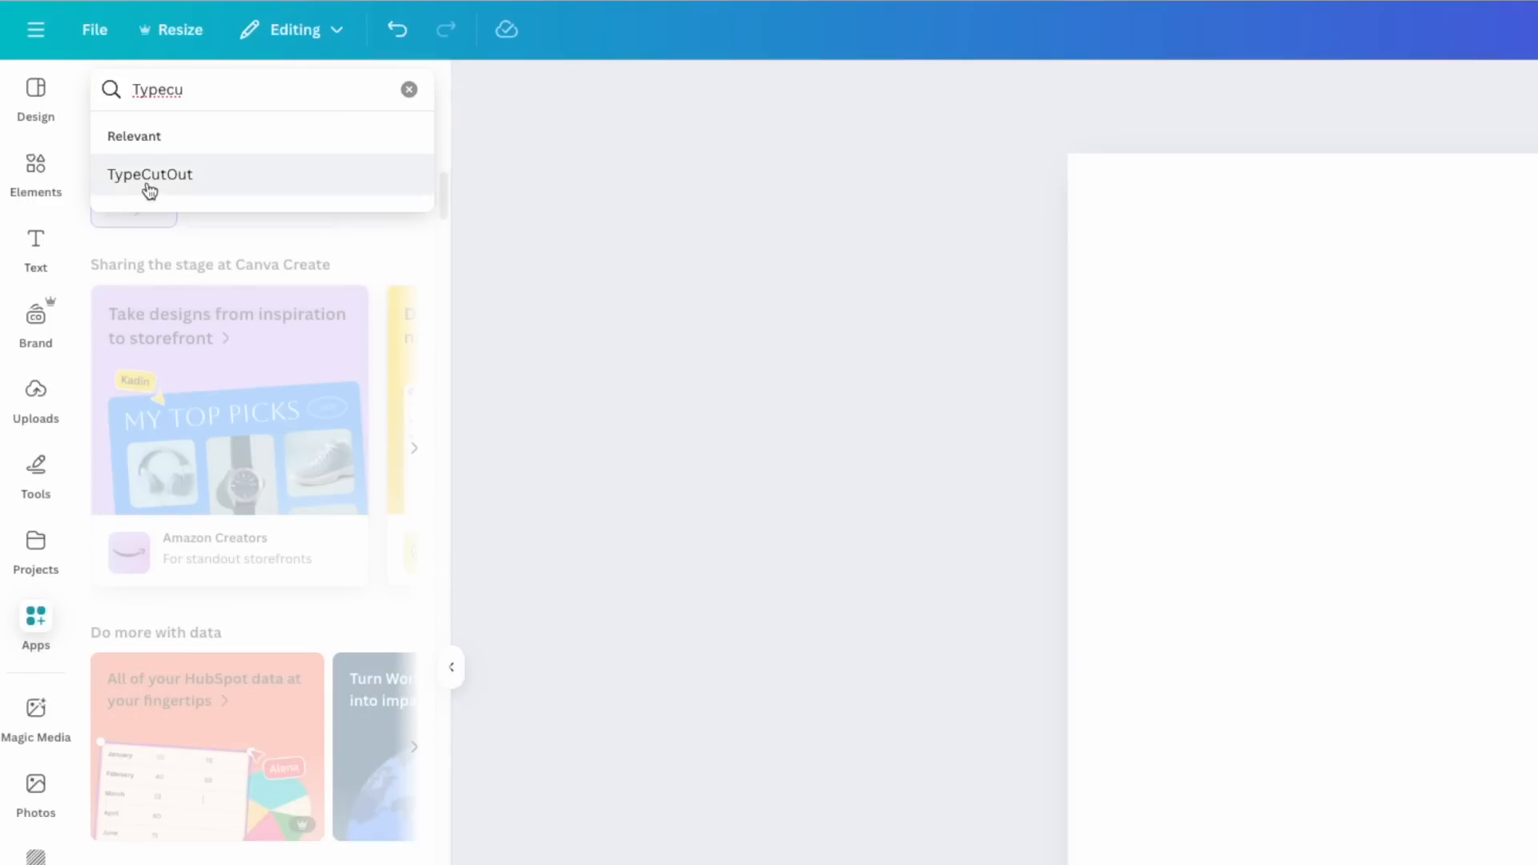
click(149, 189)
click(147, 181)
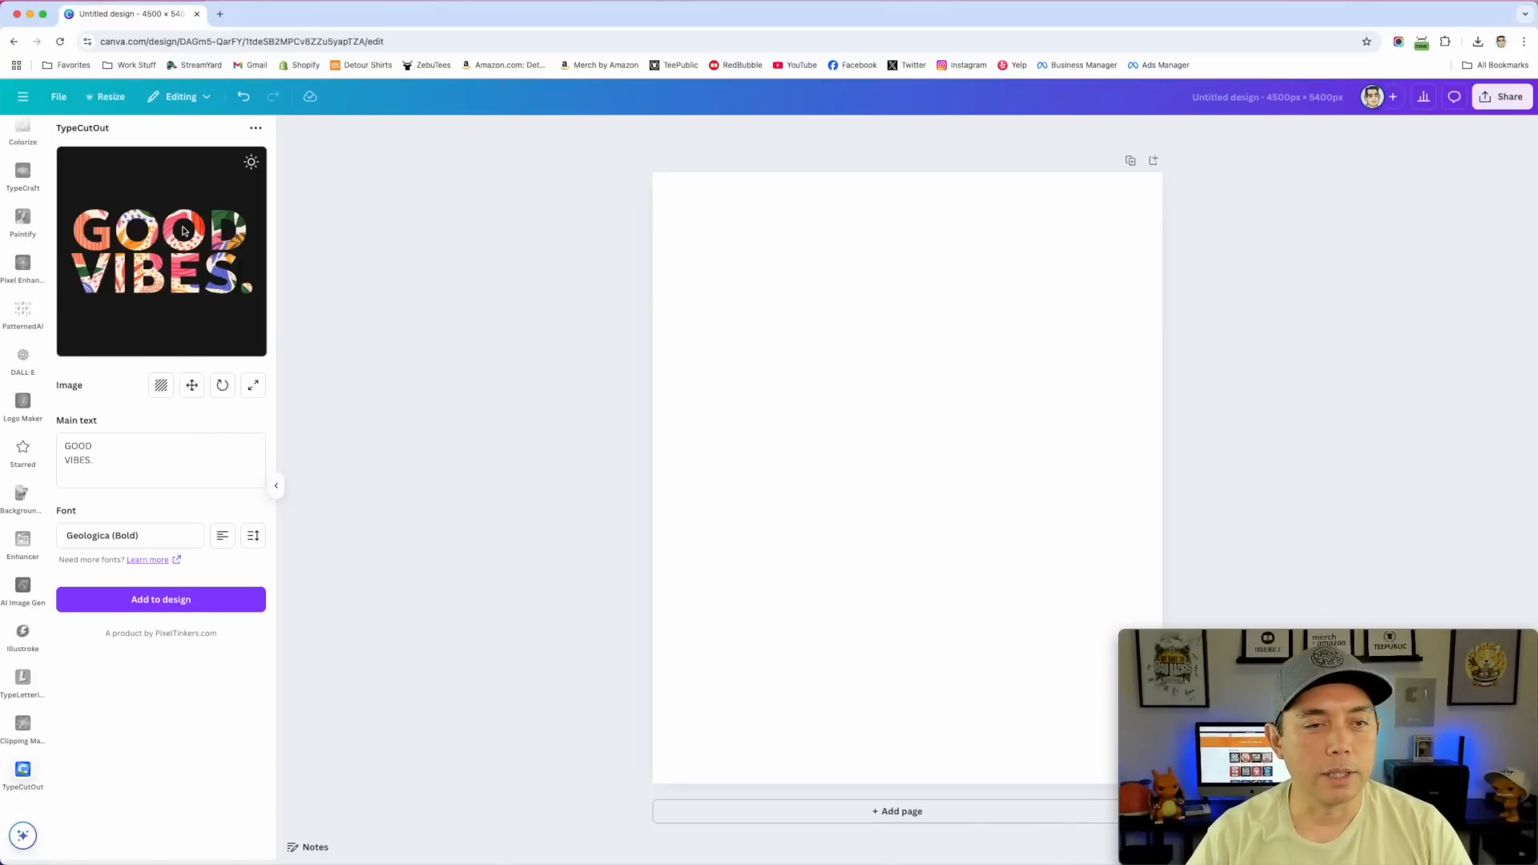
Replace the GOOD VIBES. main text with POLKA on the first line and DOTS. on the second
click(89, 457)
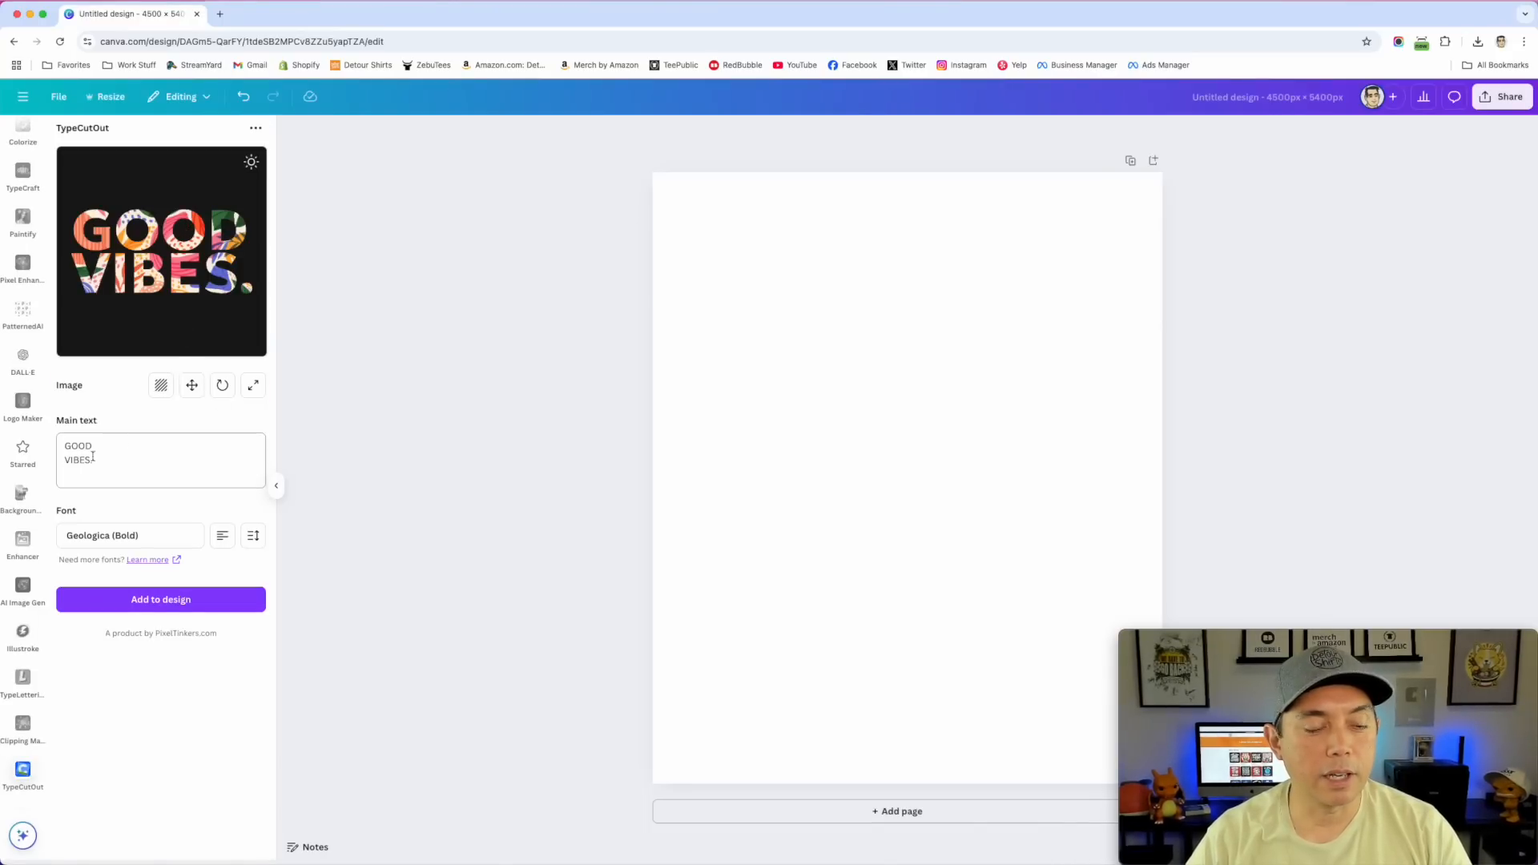
double_click(100, 446)
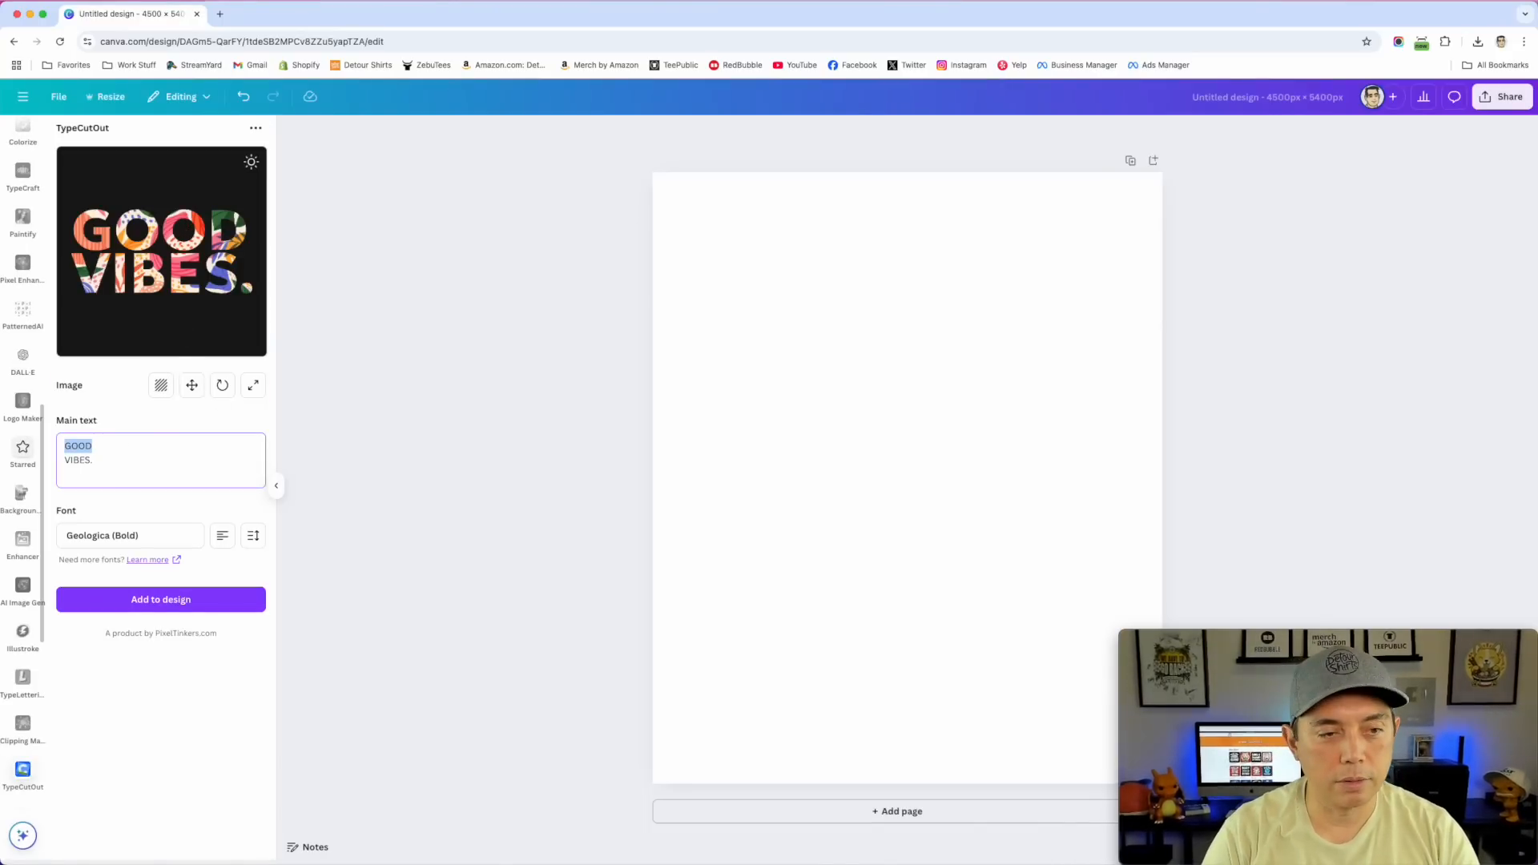
text(Pol)
key(BackSpace)
key(BackSpace)
text(OLKA)
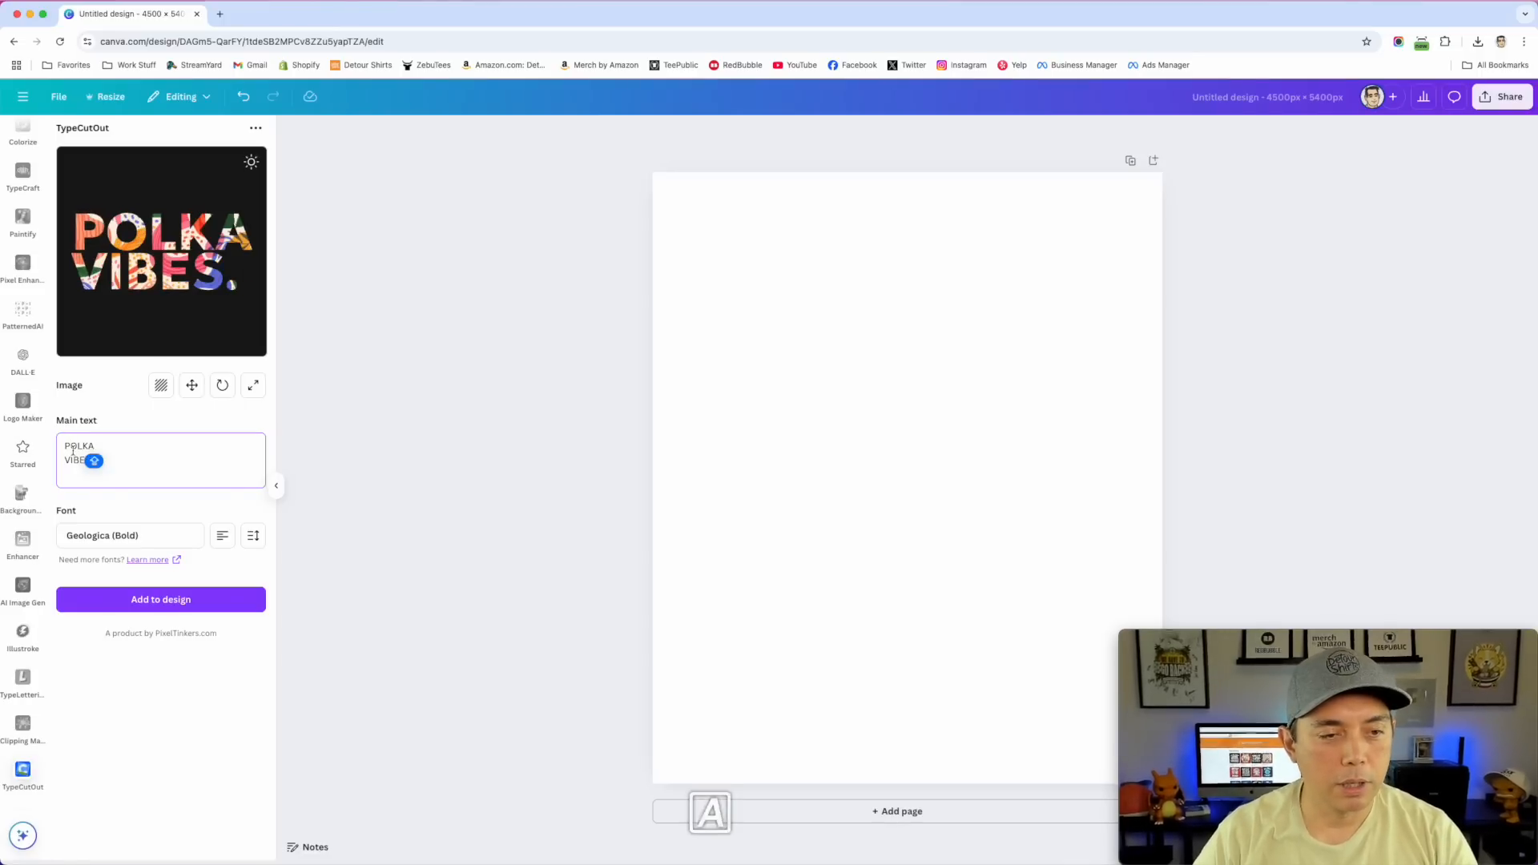
double_click(73, 459)
text(DOTS.)
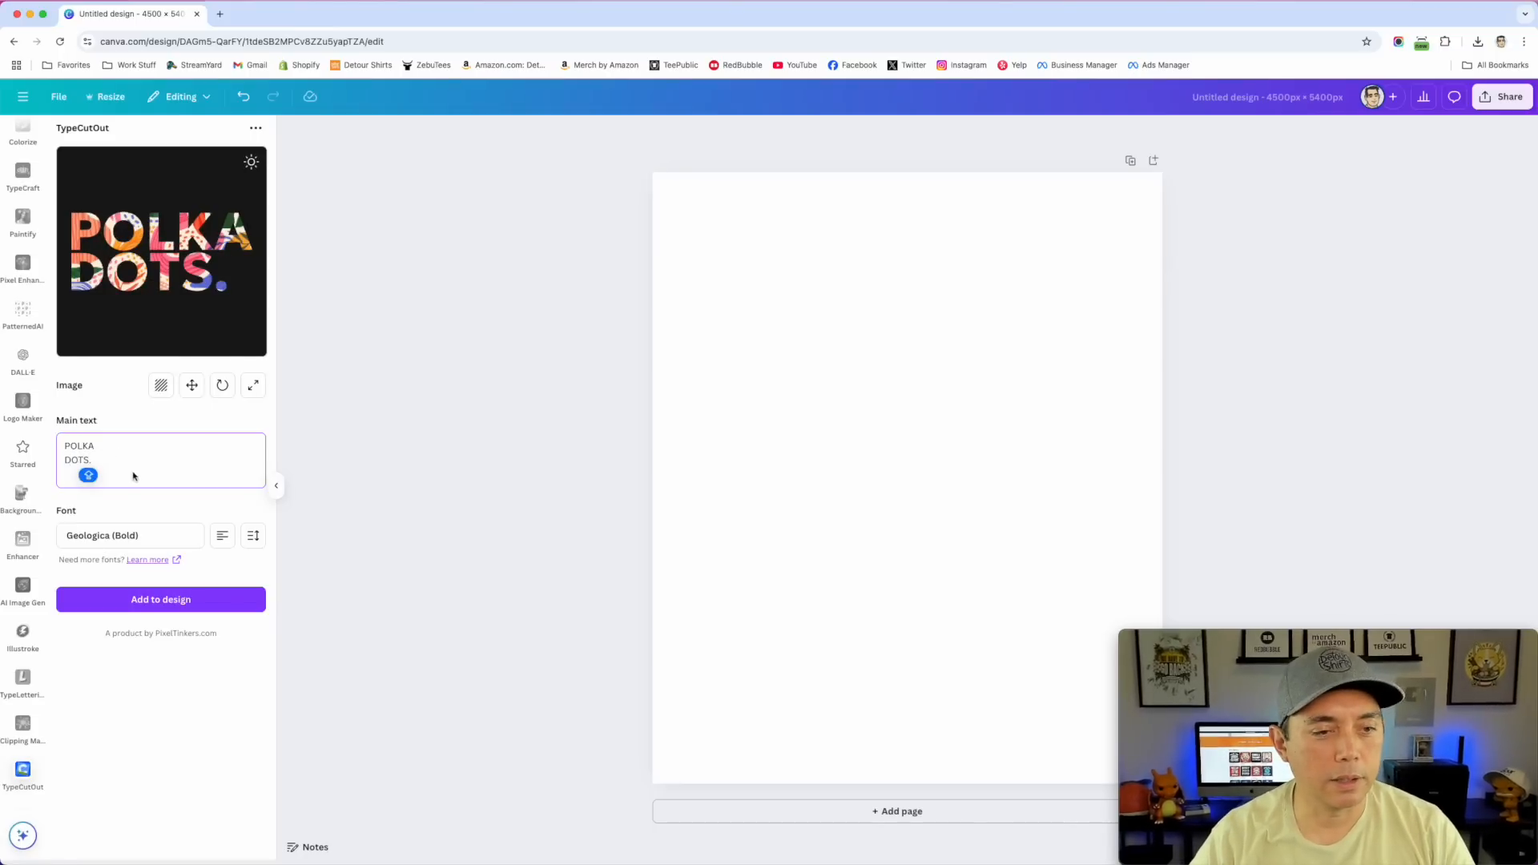
Use polkadots.png from the Desktop as the image that fills the lettering
click(161, 386)
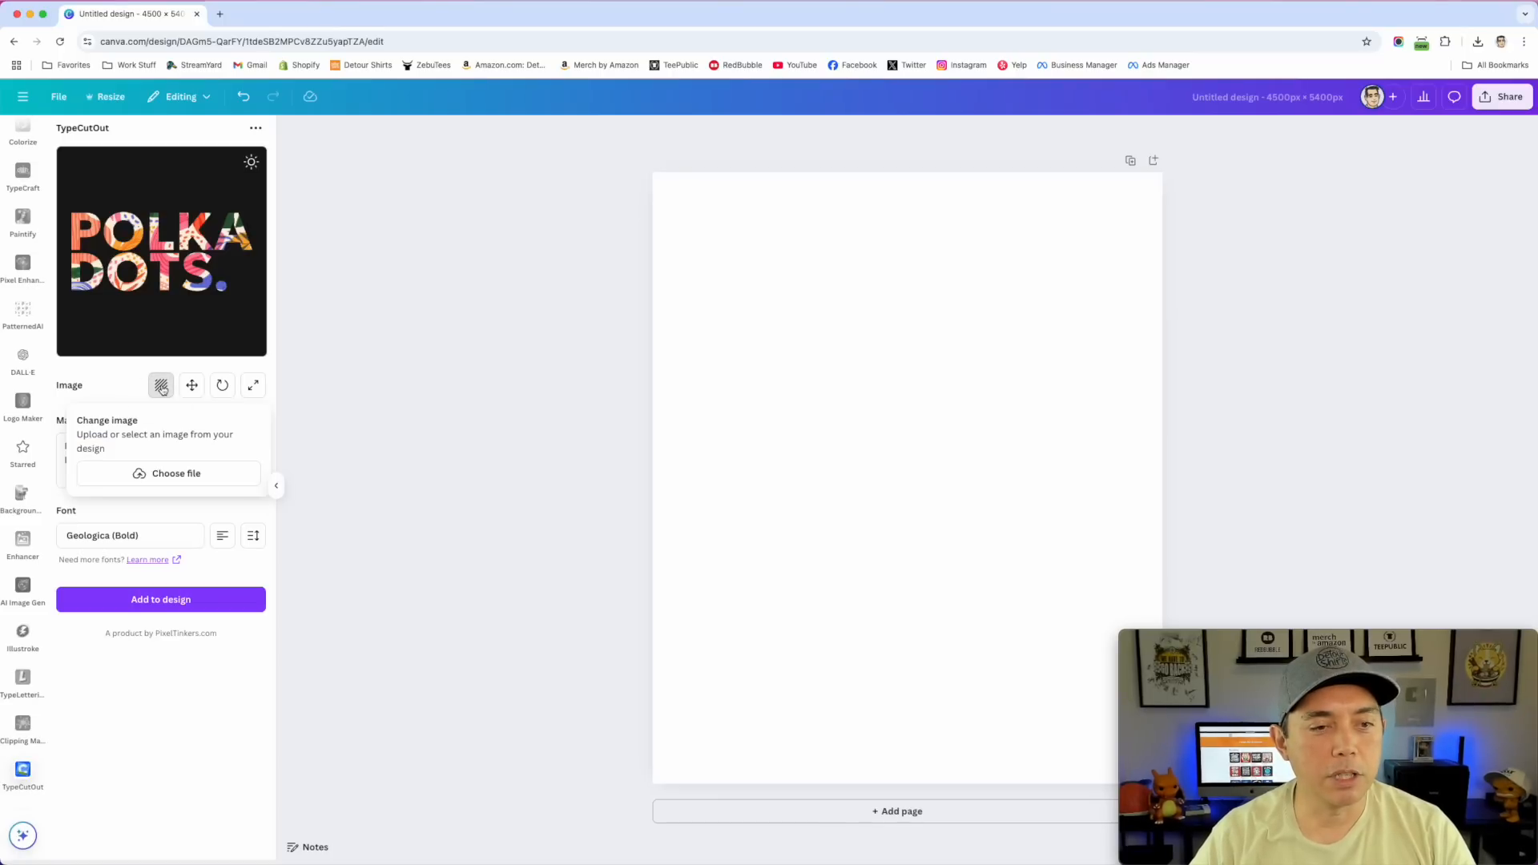
click(177, 475)
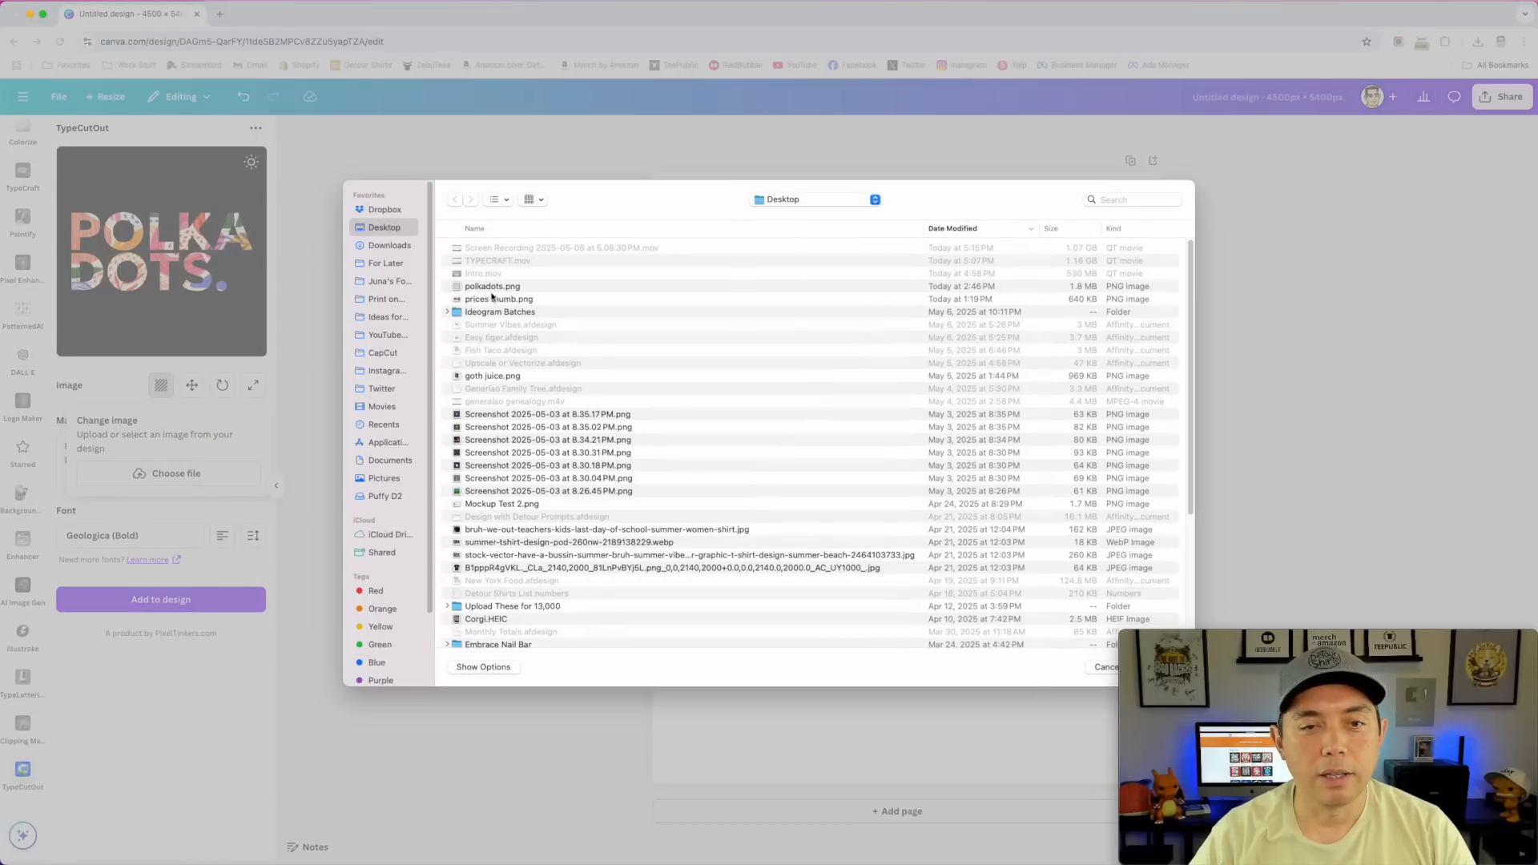
double_click(495, 286)
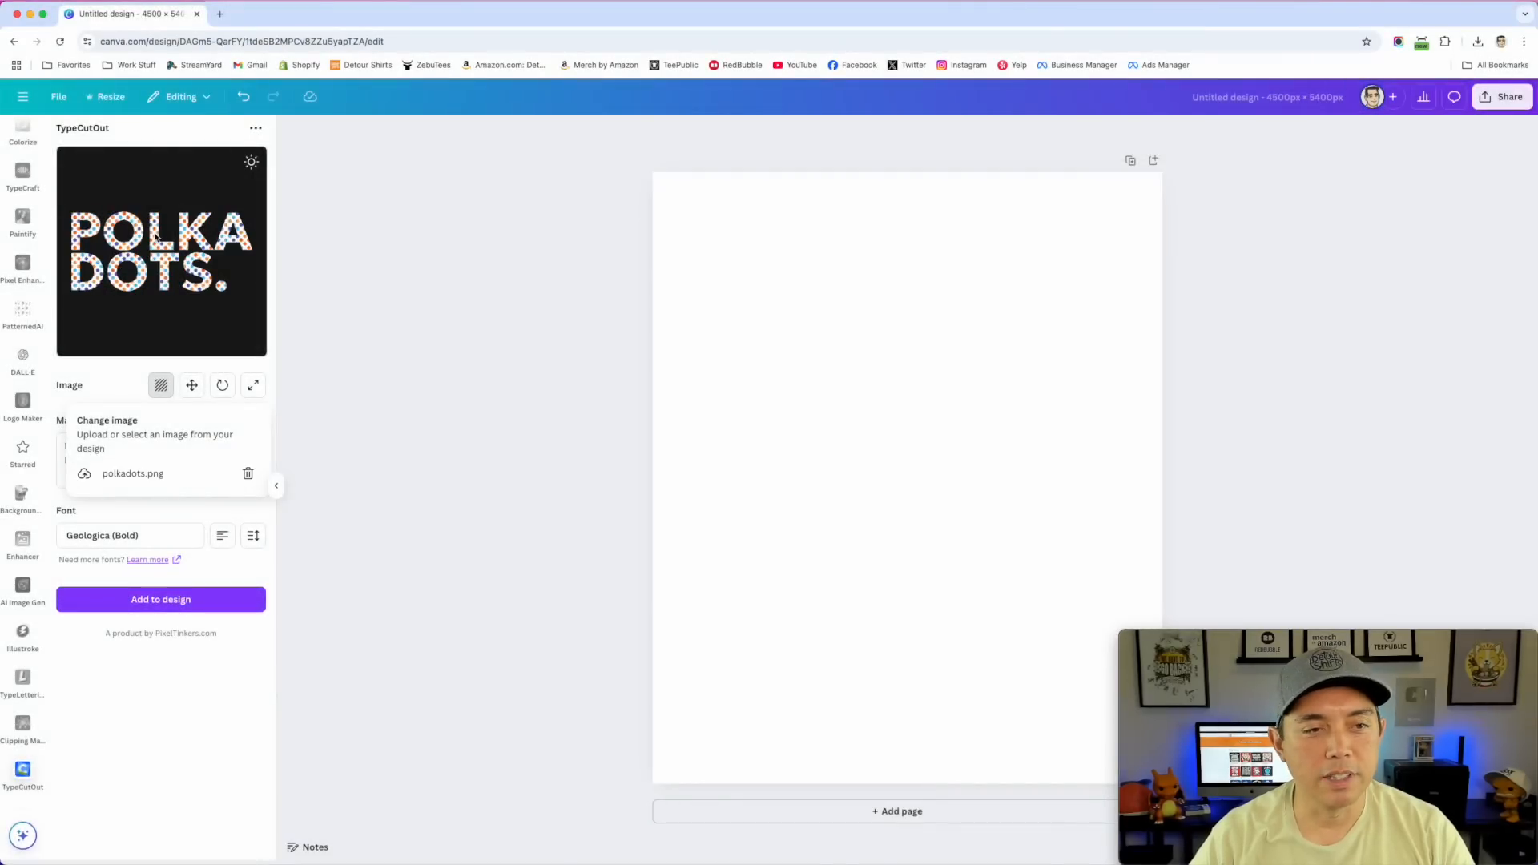
click(170, 511)
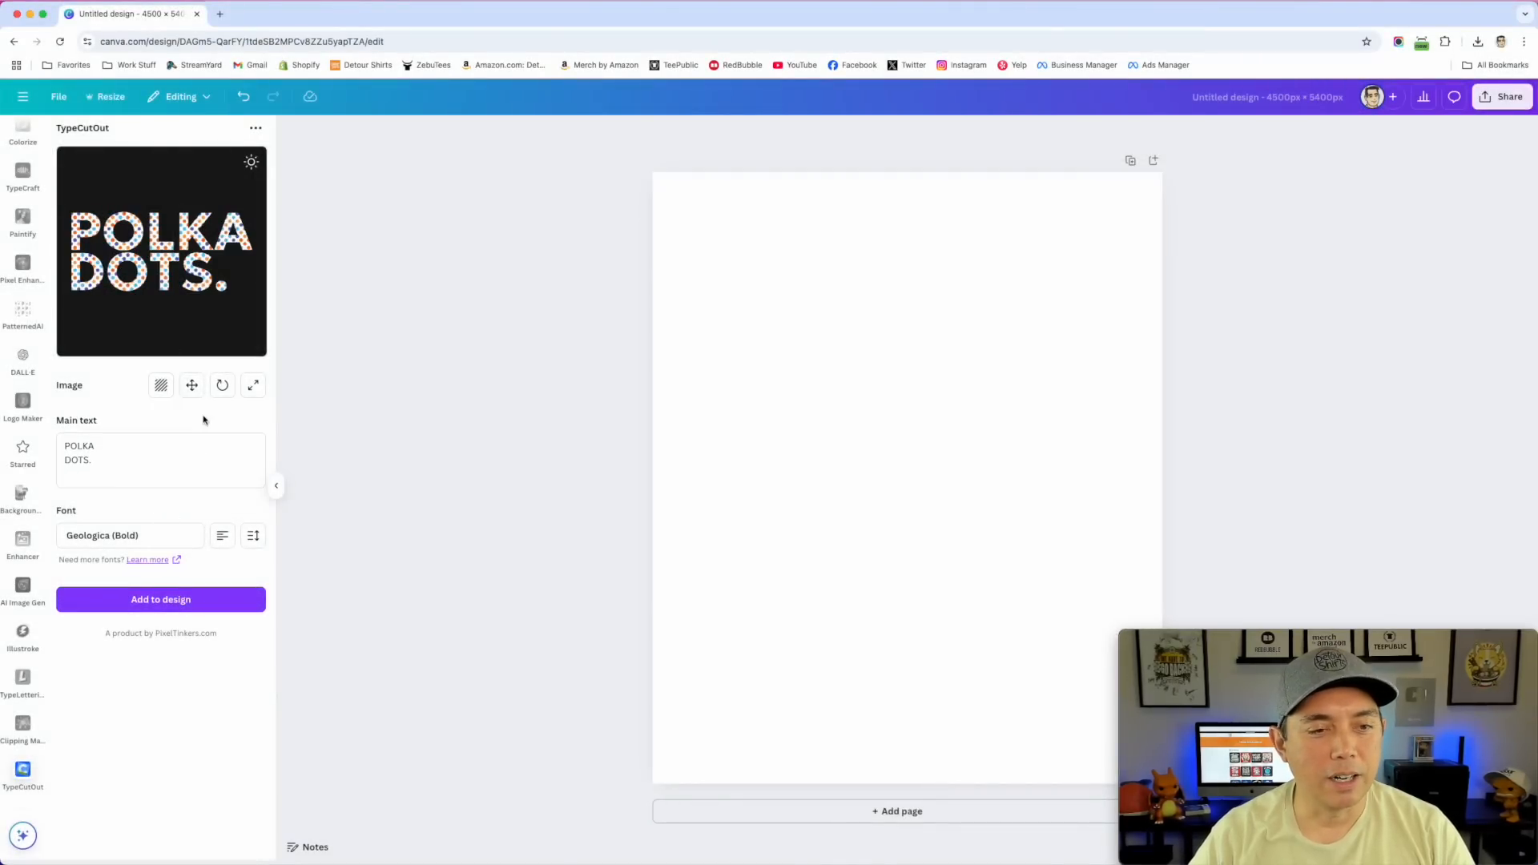
Adjust the position, rotation and scale of the polka-dot image within the lettering
click(191, 387)
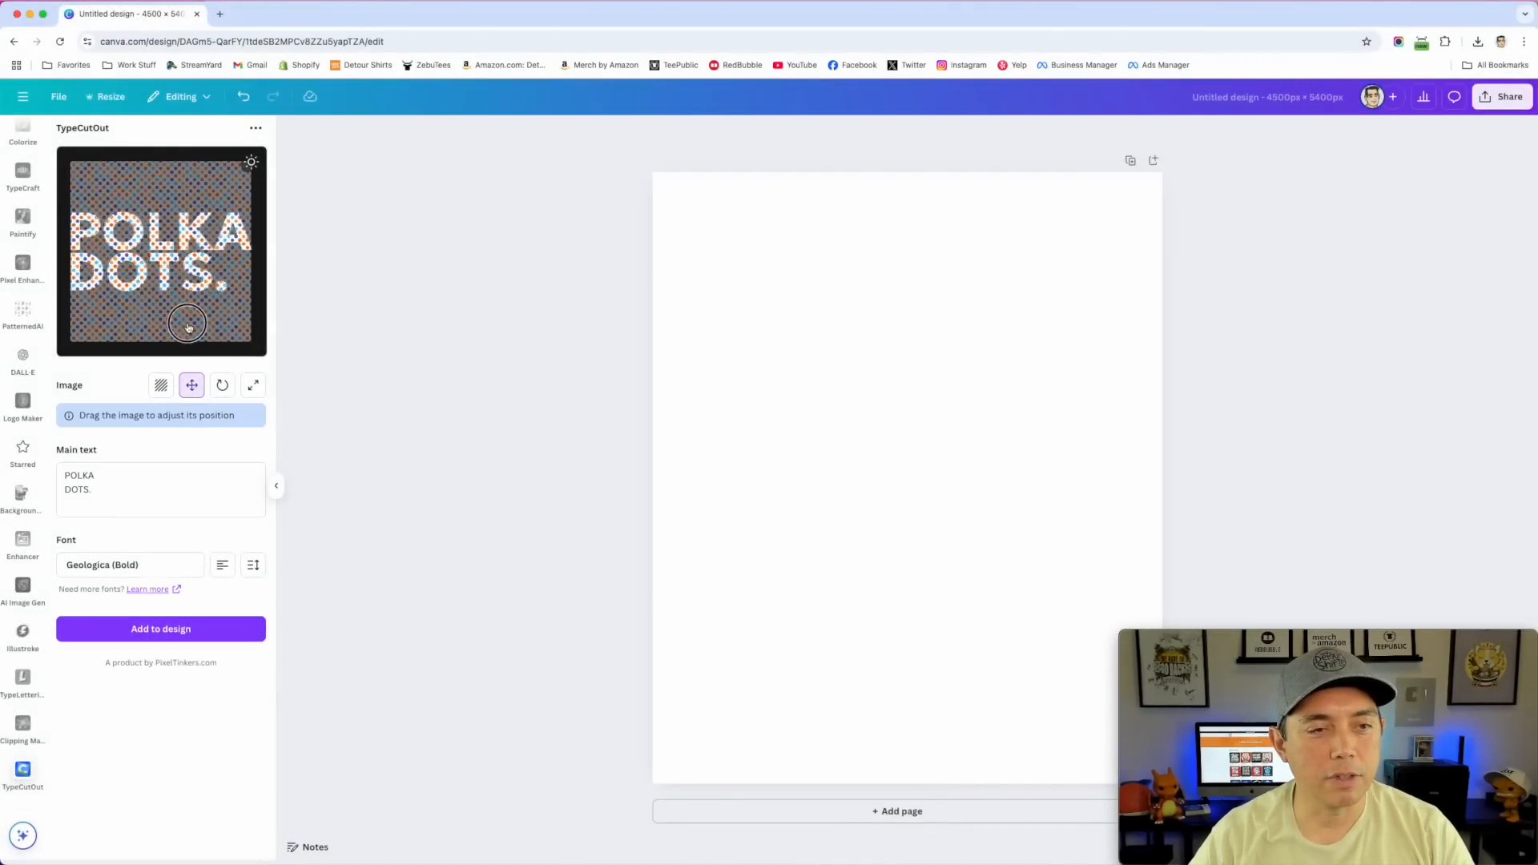
click(221, 385)
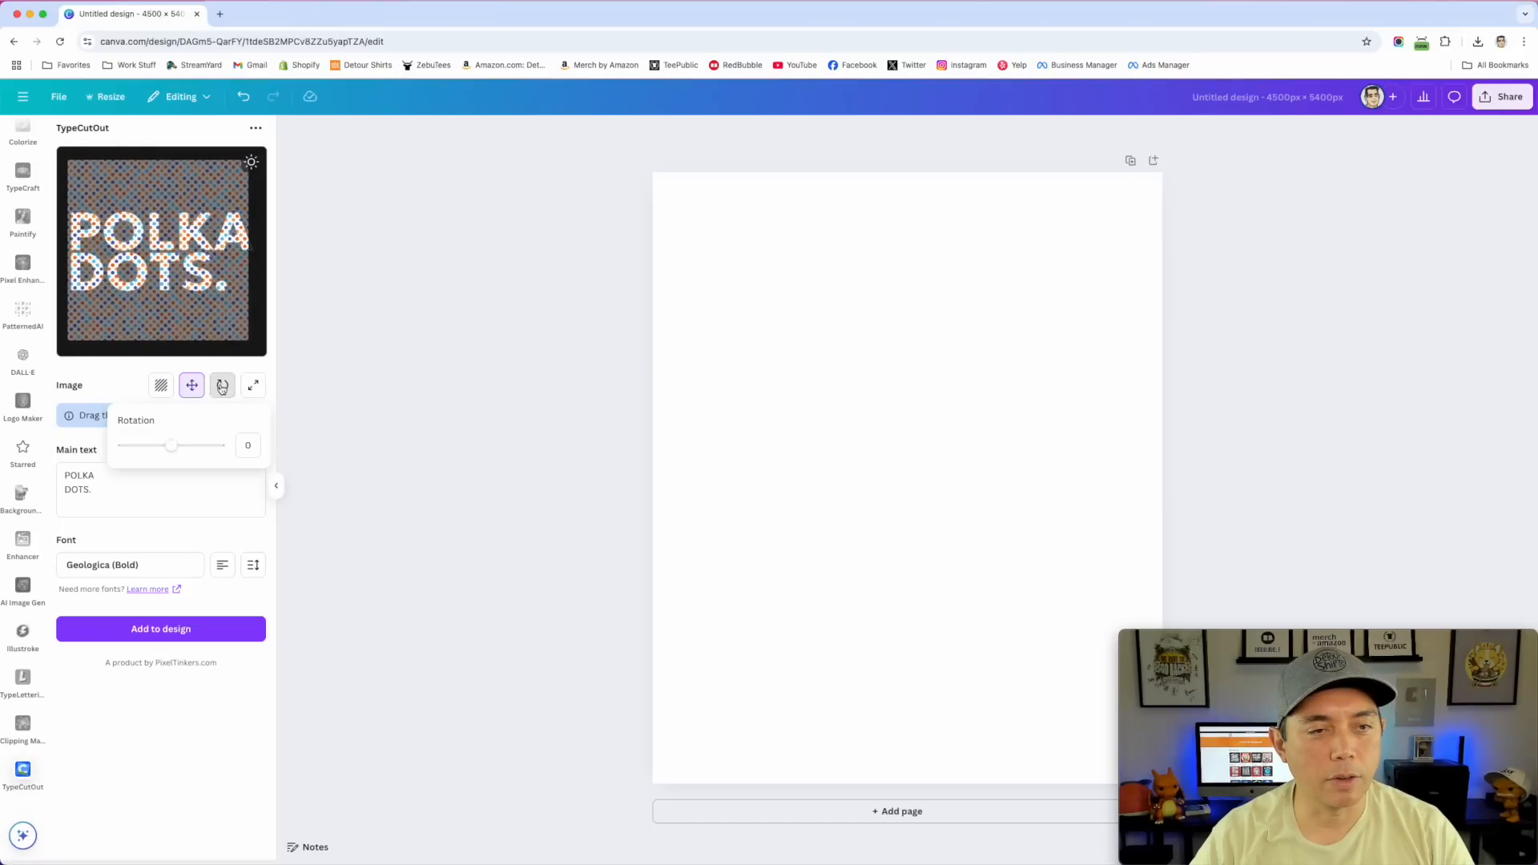
mouse_move(172, 449)
mouse_down()
mouse_move(196, 453)
mouse_move(173, 448)
mouse_up()
click(253, 385)
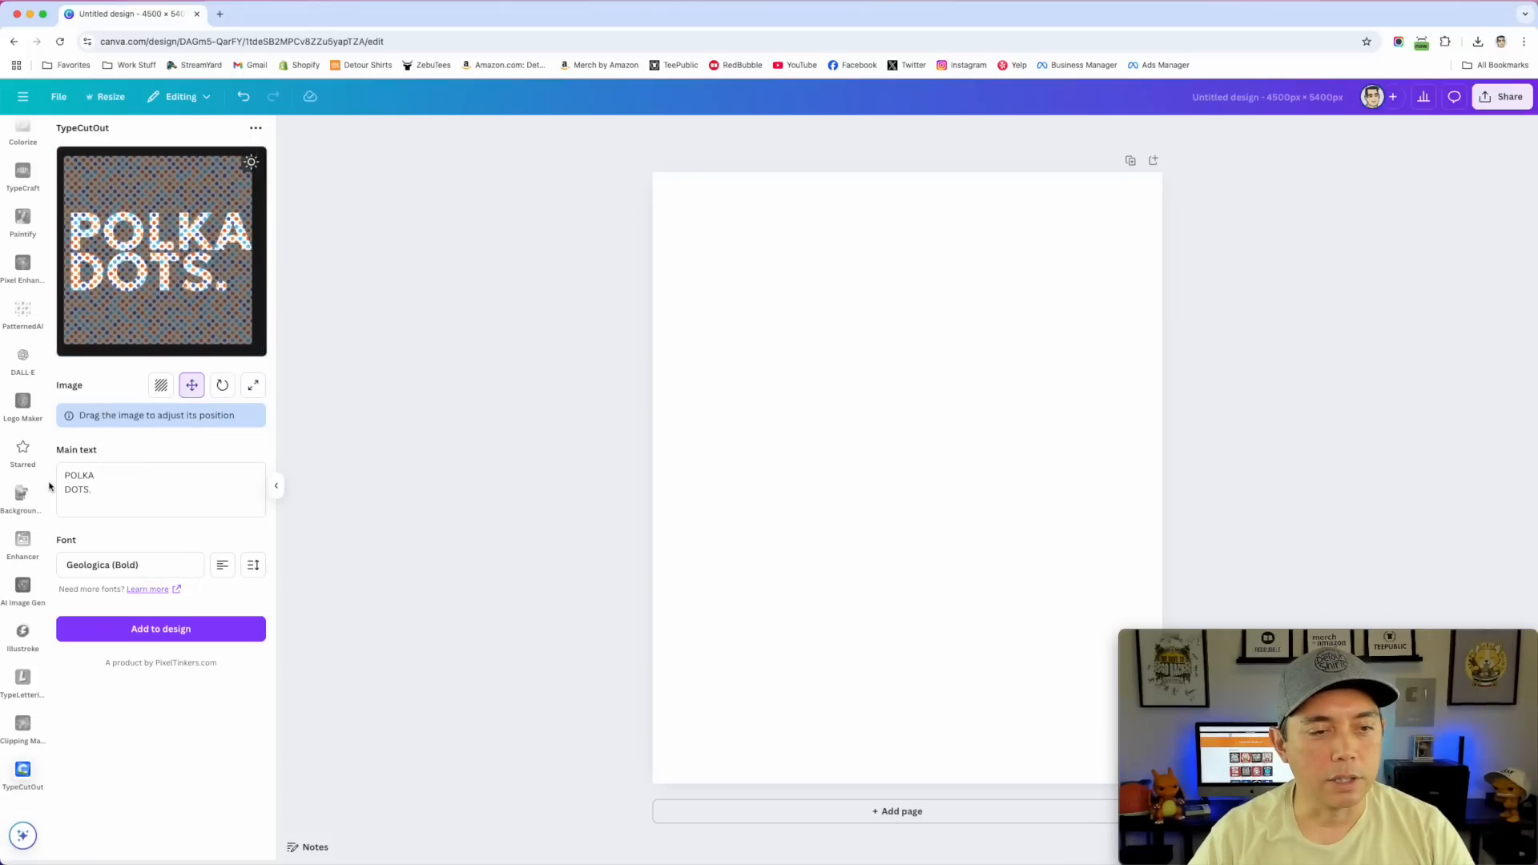
Set the POLKA DOTS. lettering in the Giant Boss font and center-align its two lines
click(144, 565)
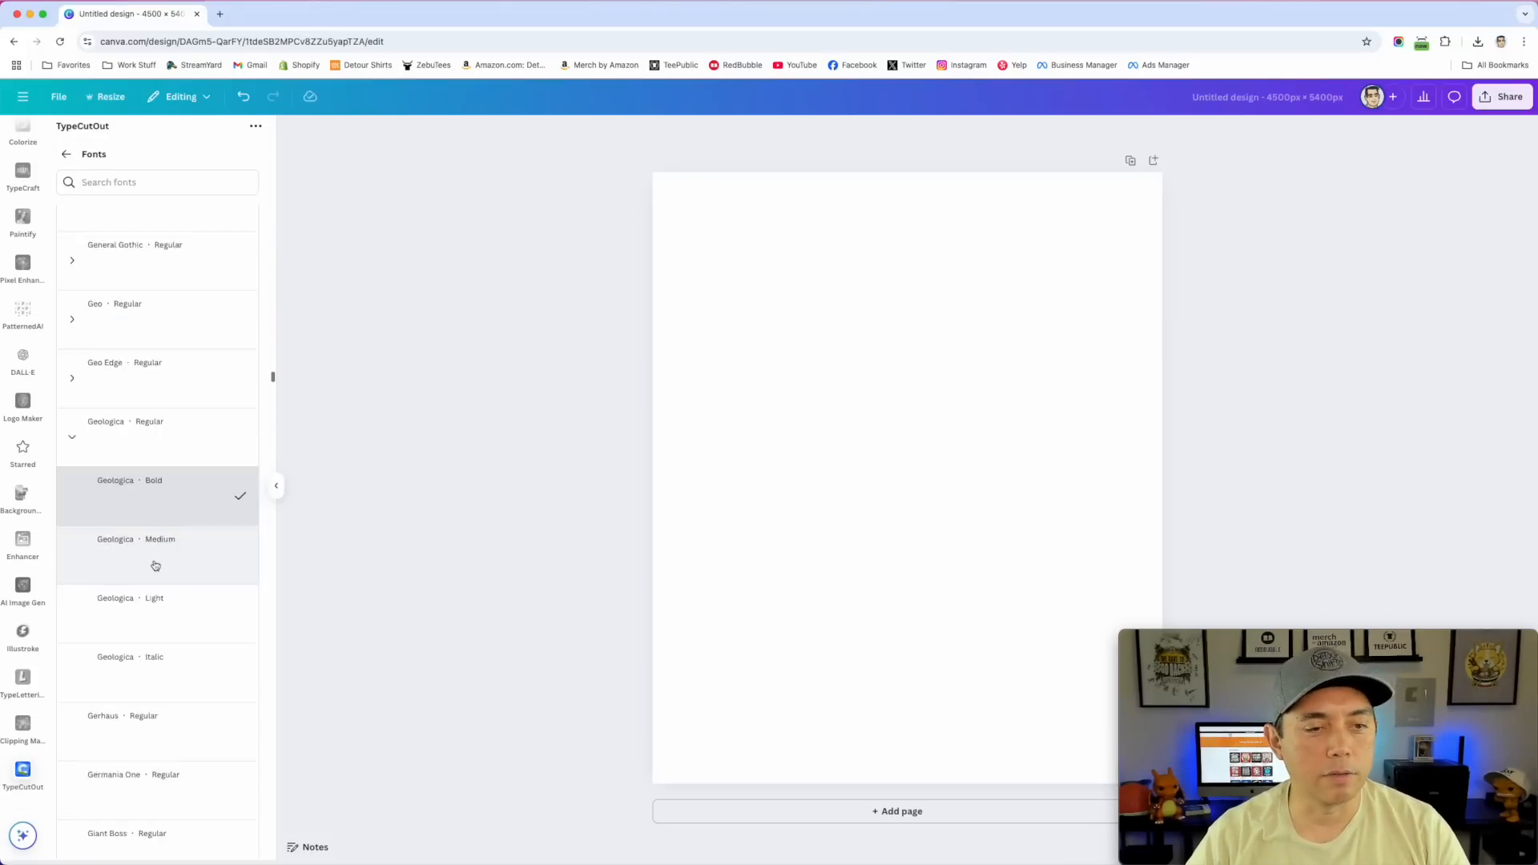
scroll(198, 408, down, 4)
click(159, 550)
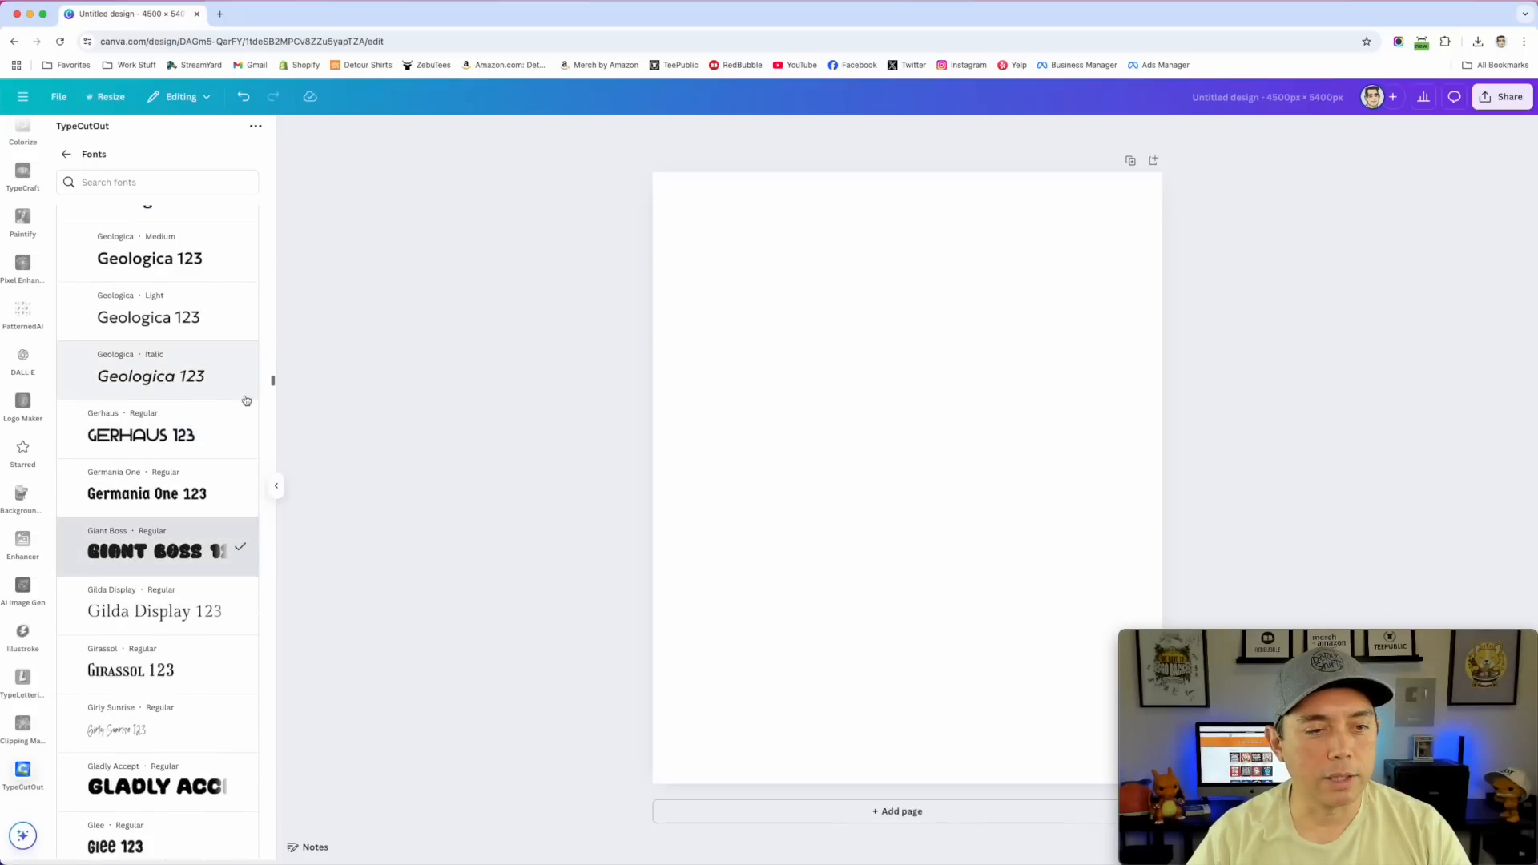
click(66, 155)
click(223, 563)
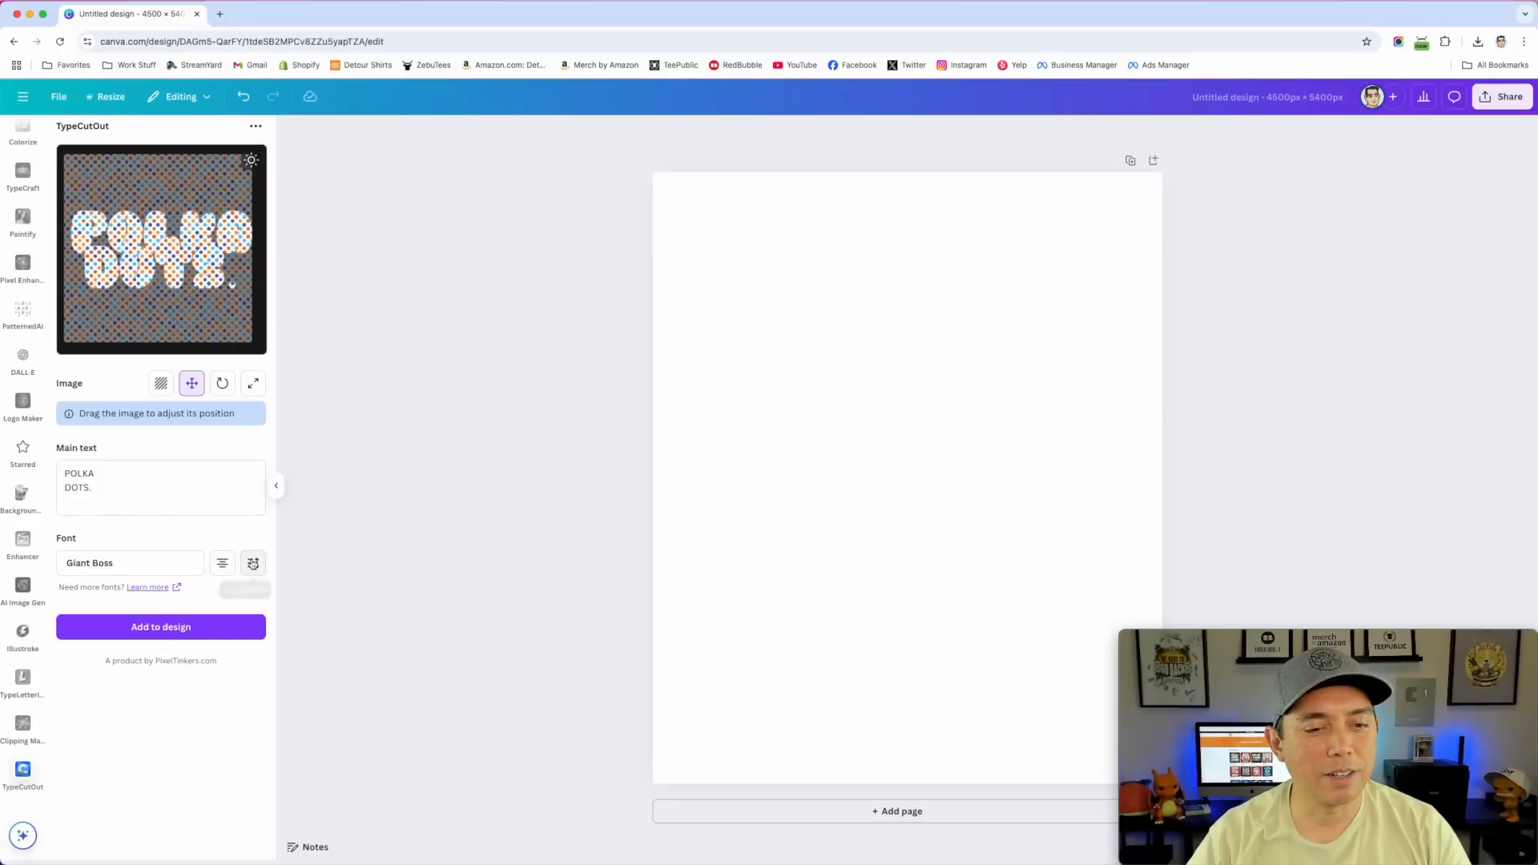
Adjust the line height of the POLKA DOTS. lettering to about -2.2 to separate the two lines
click(253, 563)
drag(159, 625, 162, 626)
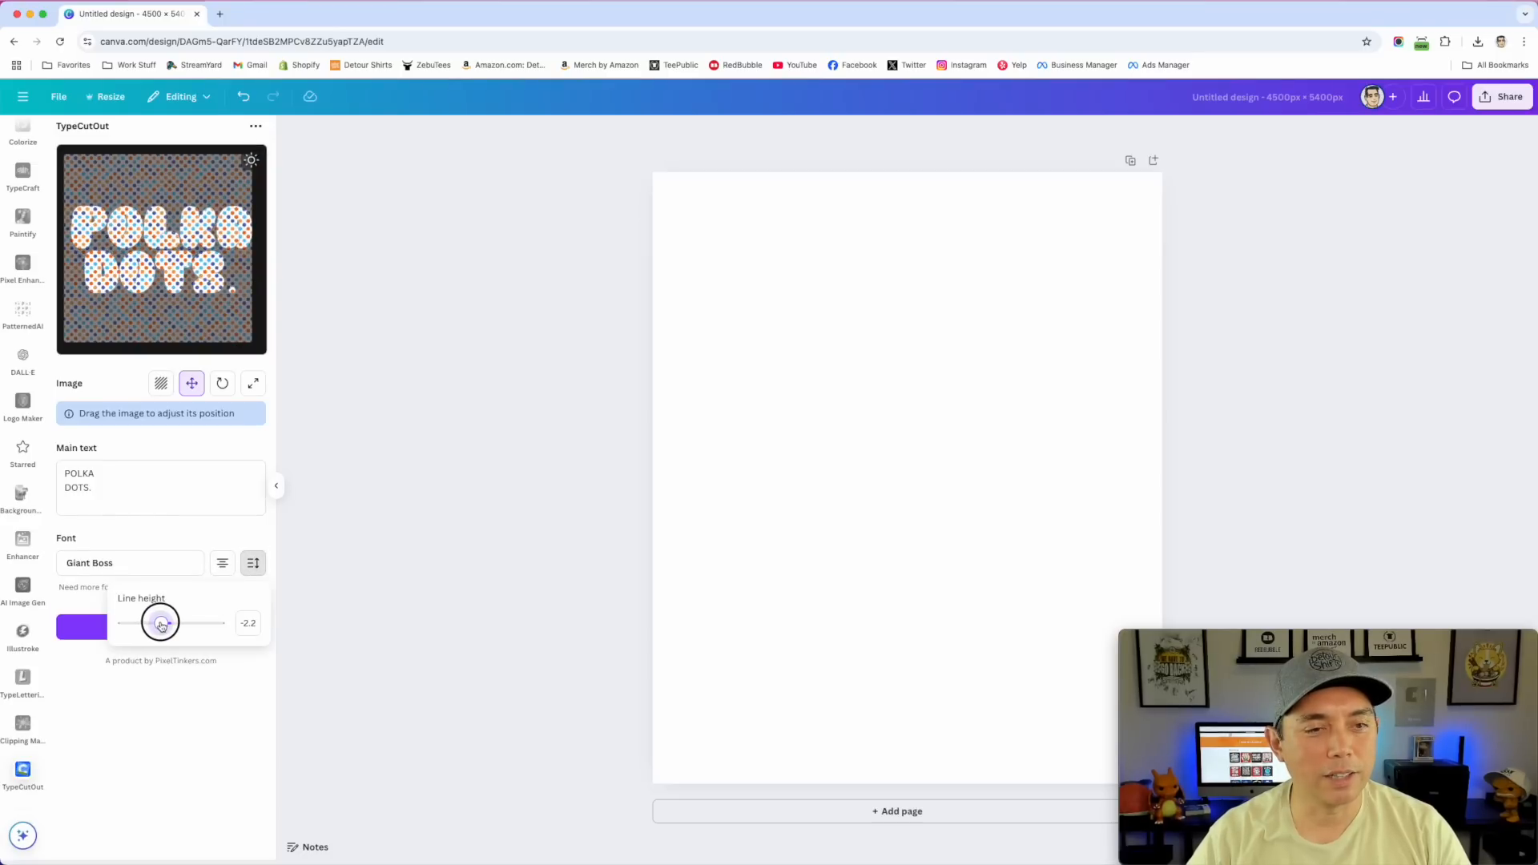
click(187, 539)
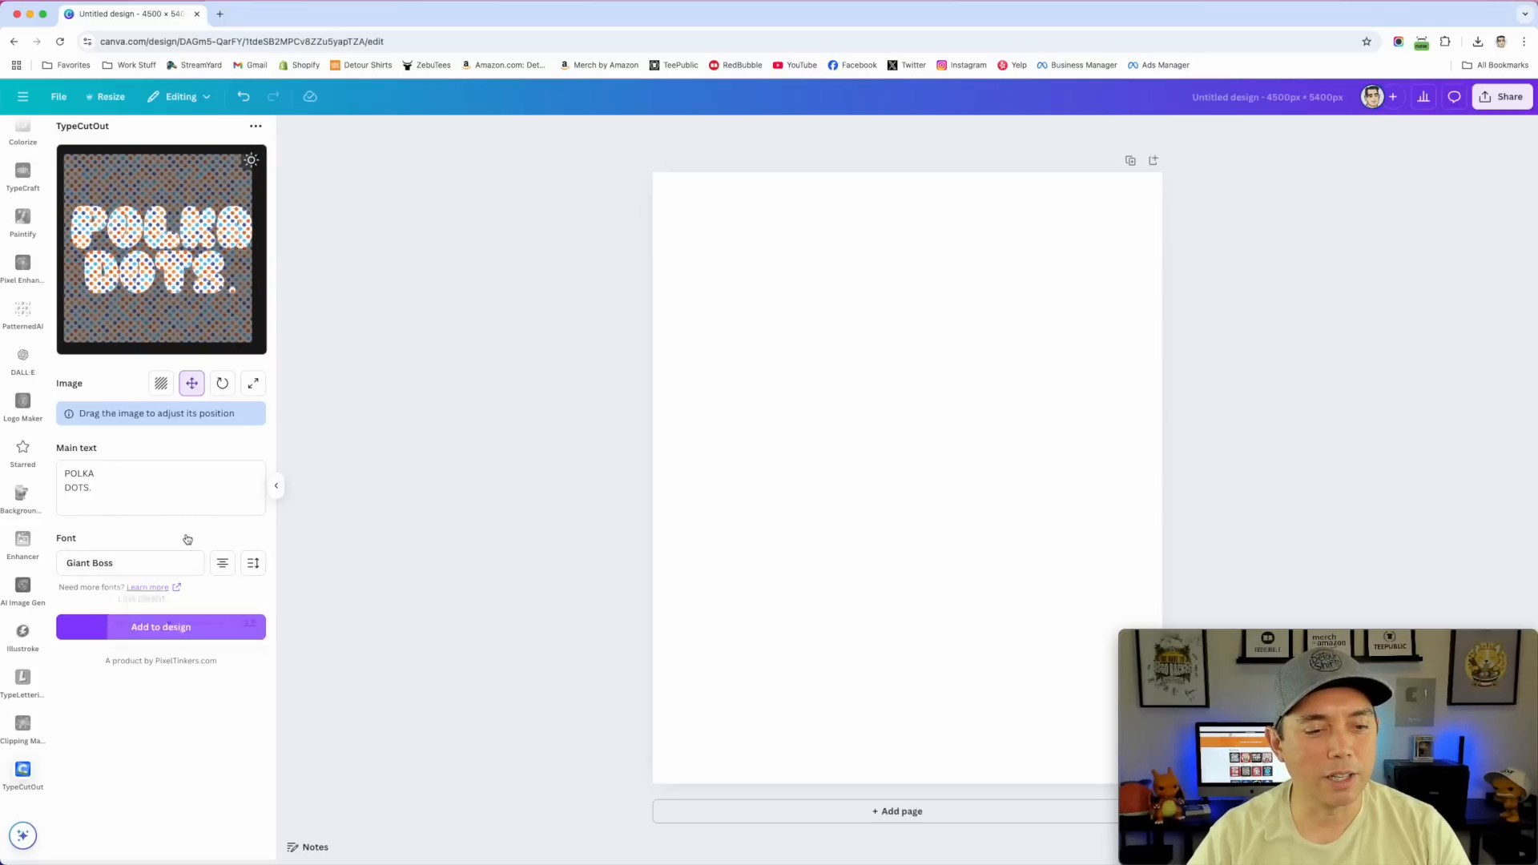
Add the polka-dot lettering to the design and enlarge it to span most of the page width near the top
click(184, 633)
drag(886, 495, 791, 303)
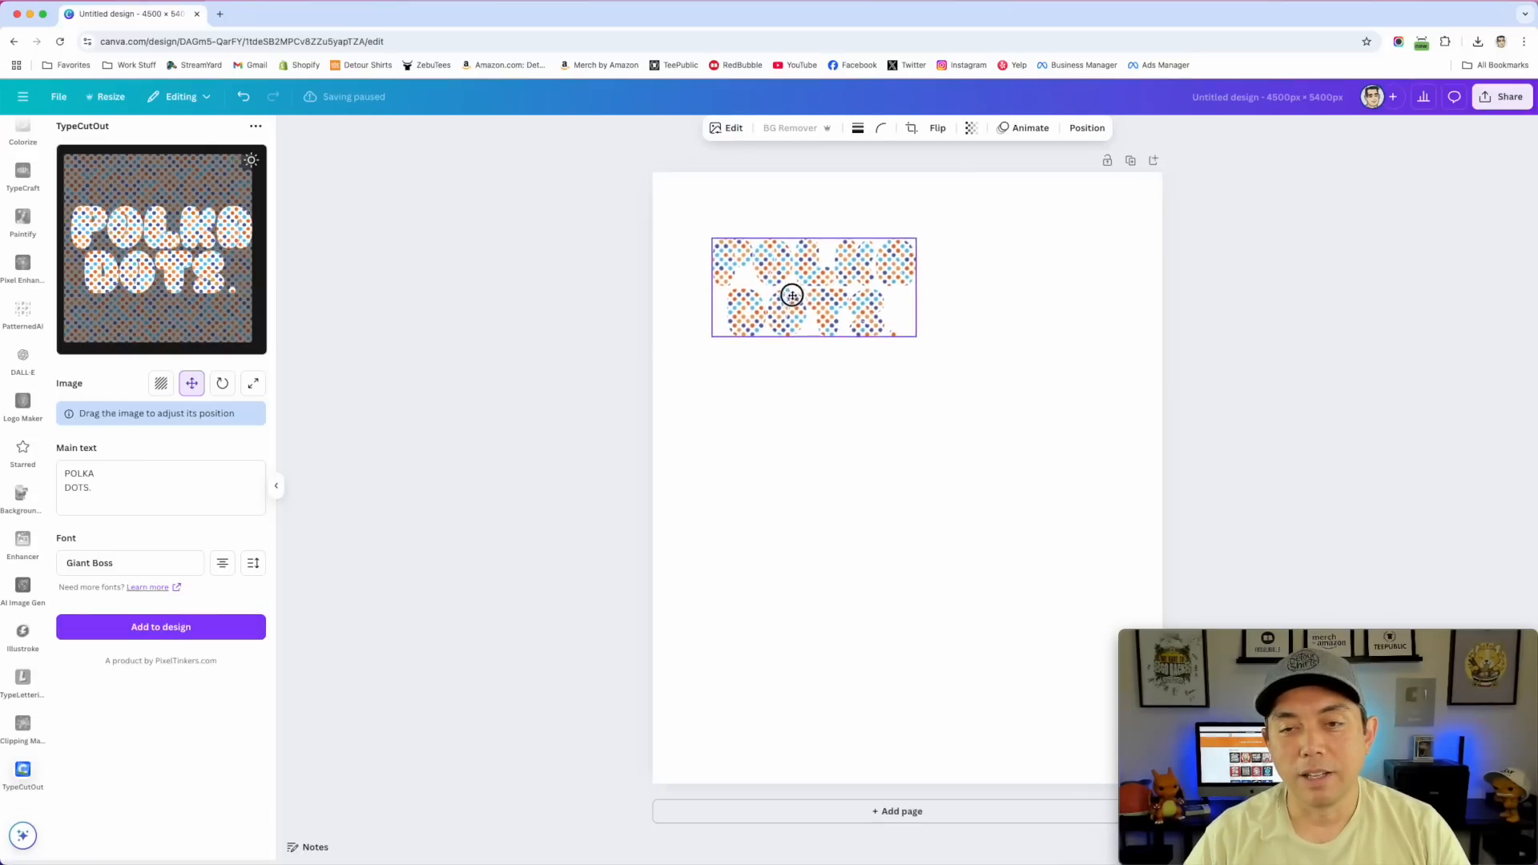
drag(915, 335, 1067, 455)
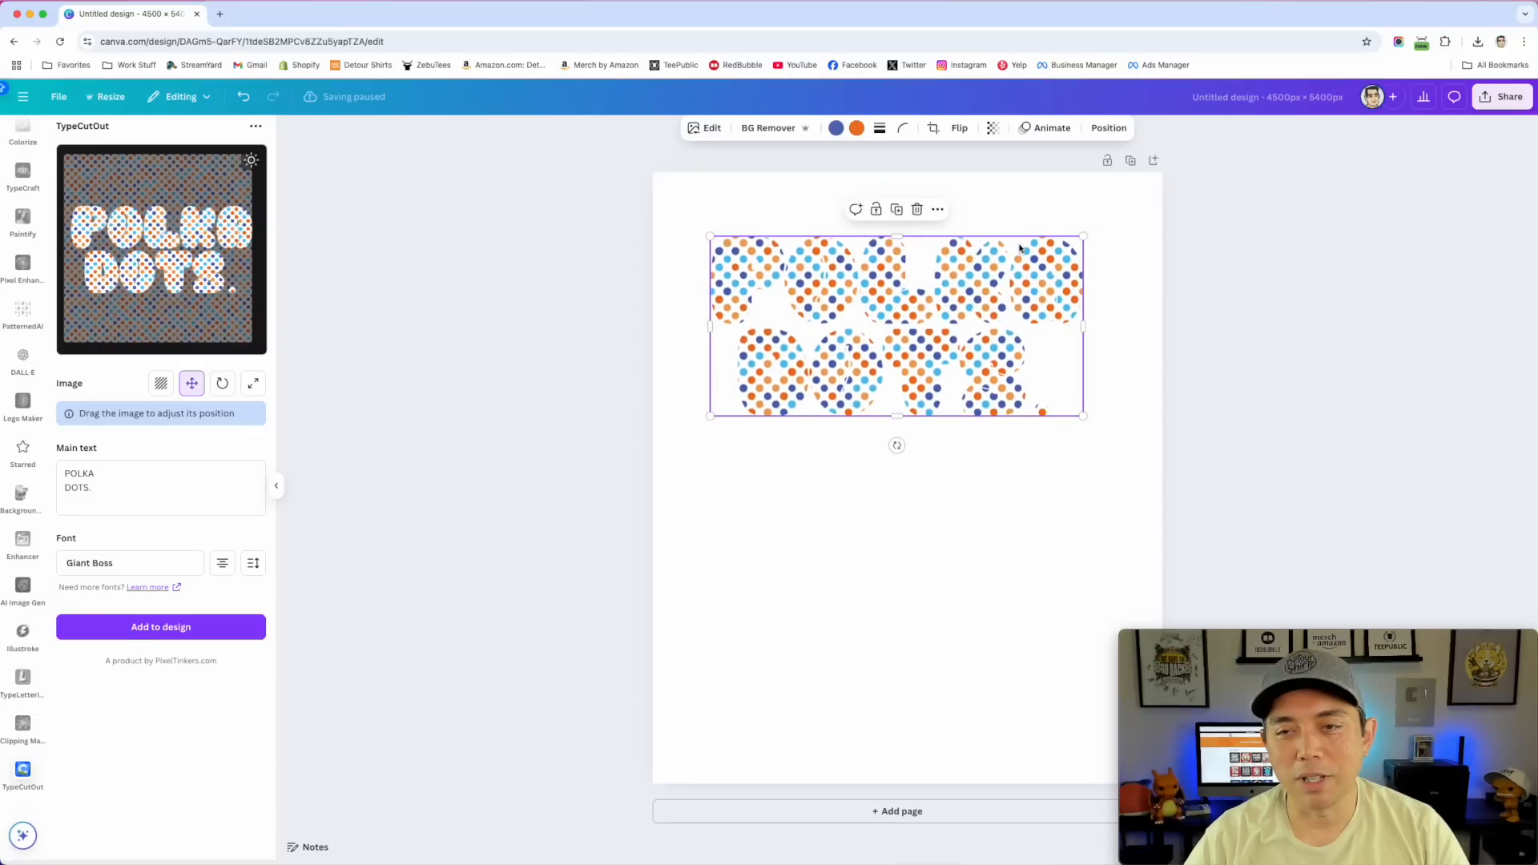
Change the page background color to solid black
click(697, 195)
click(831, 128)
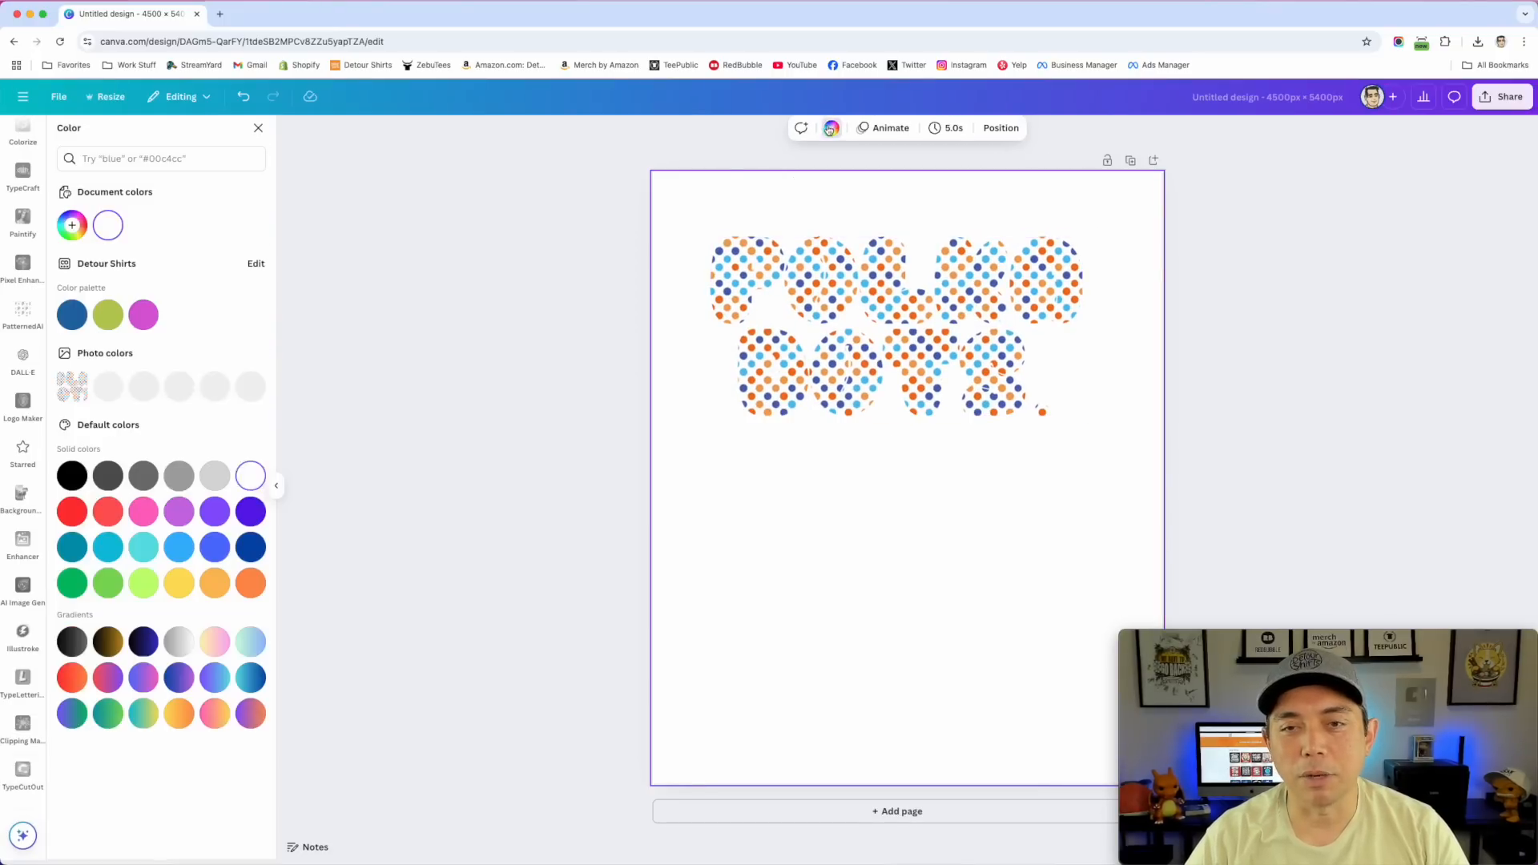
click(72, 476)
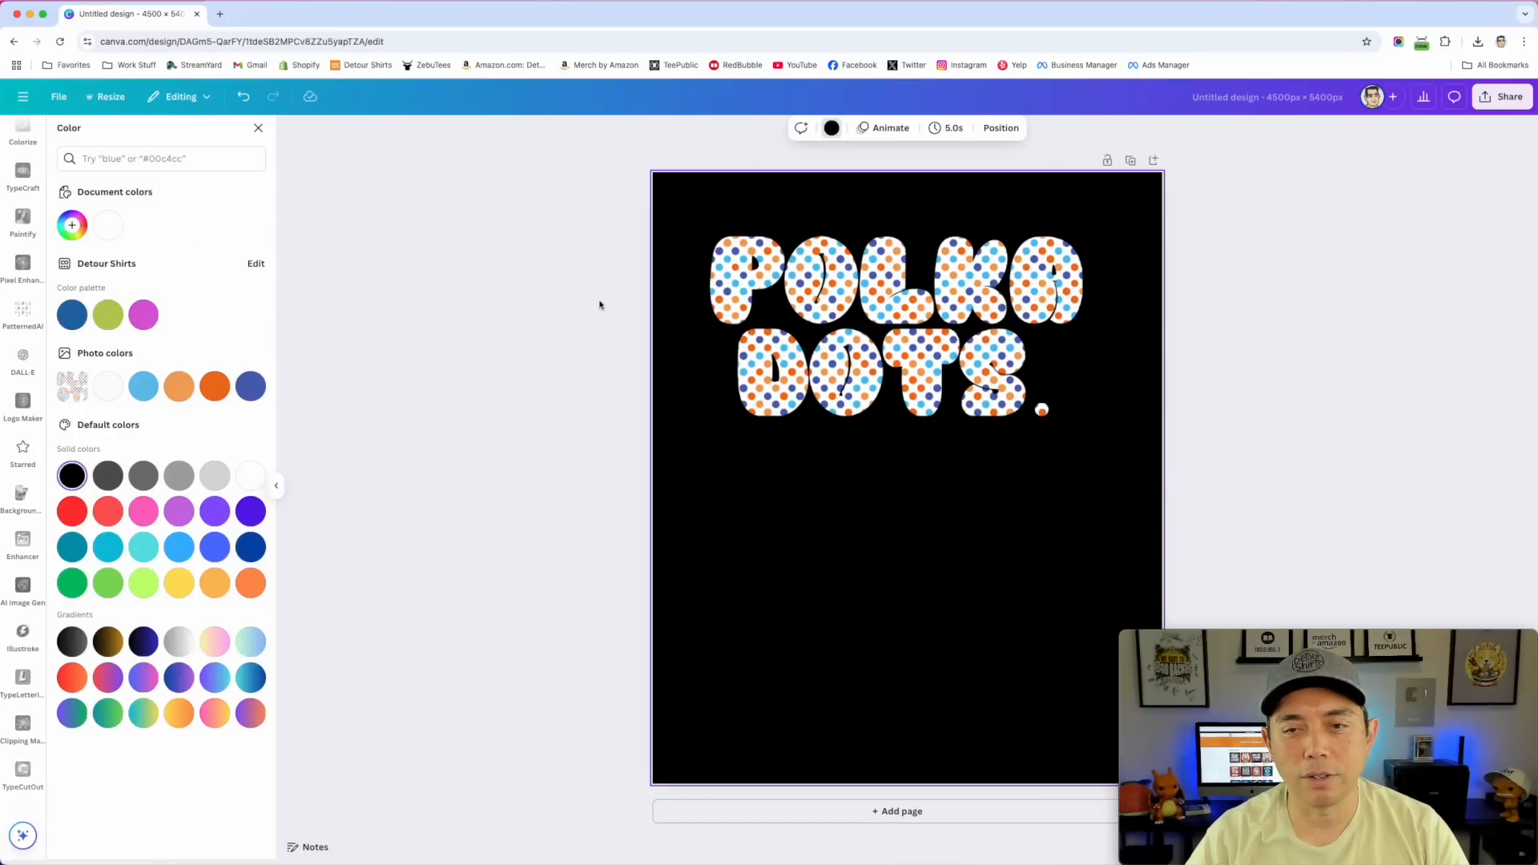
click(610, 261)
Move the POLKA DOTS. lettering slightly up and to the right so it is centered horizontally on the page
click(1008, 328)
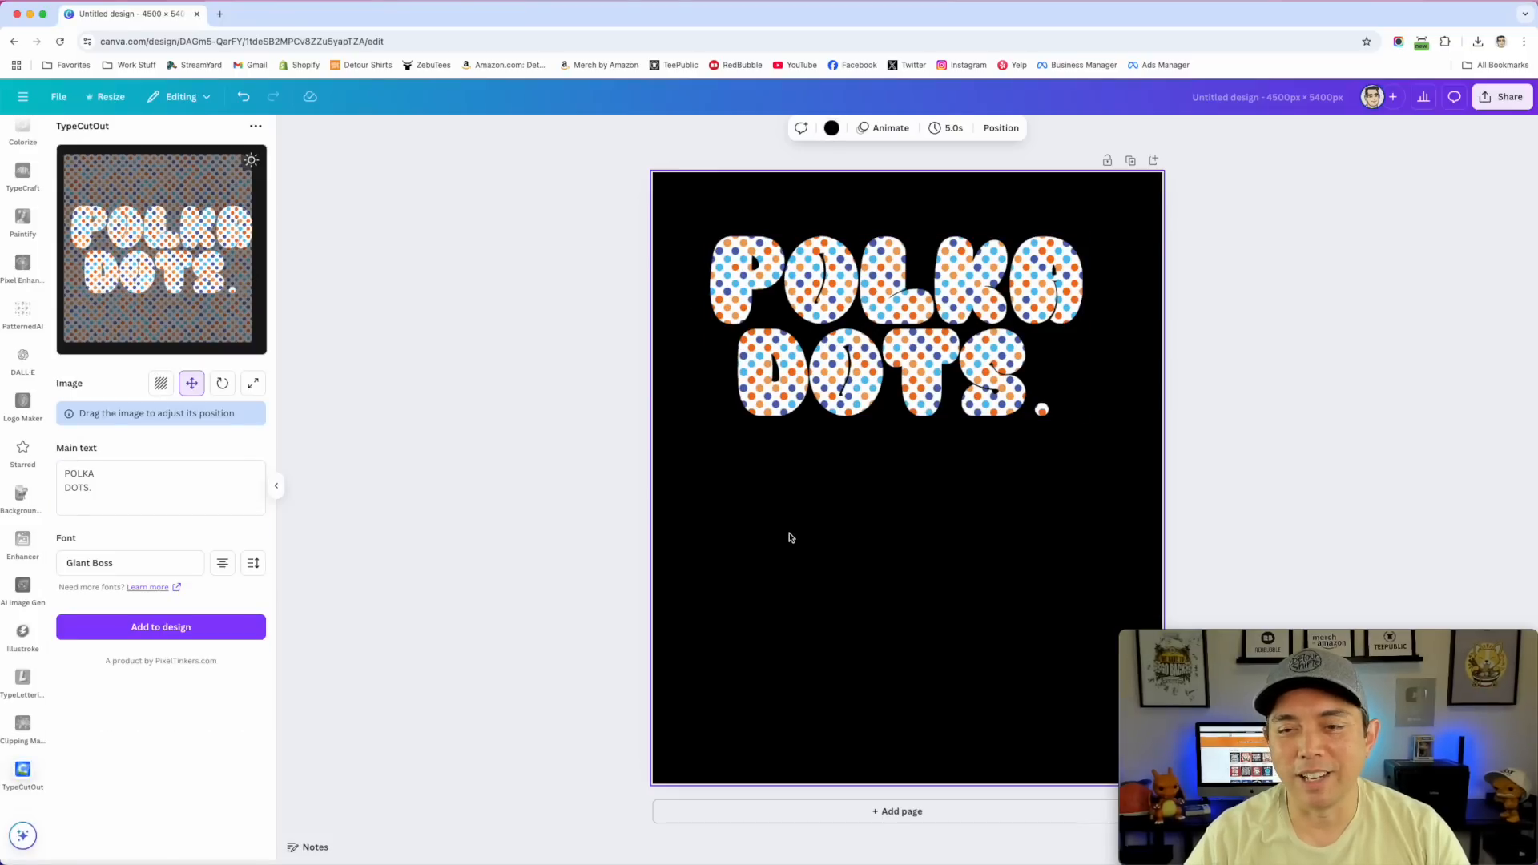
drag(969, 262, 979, 256)
click(531, 342)
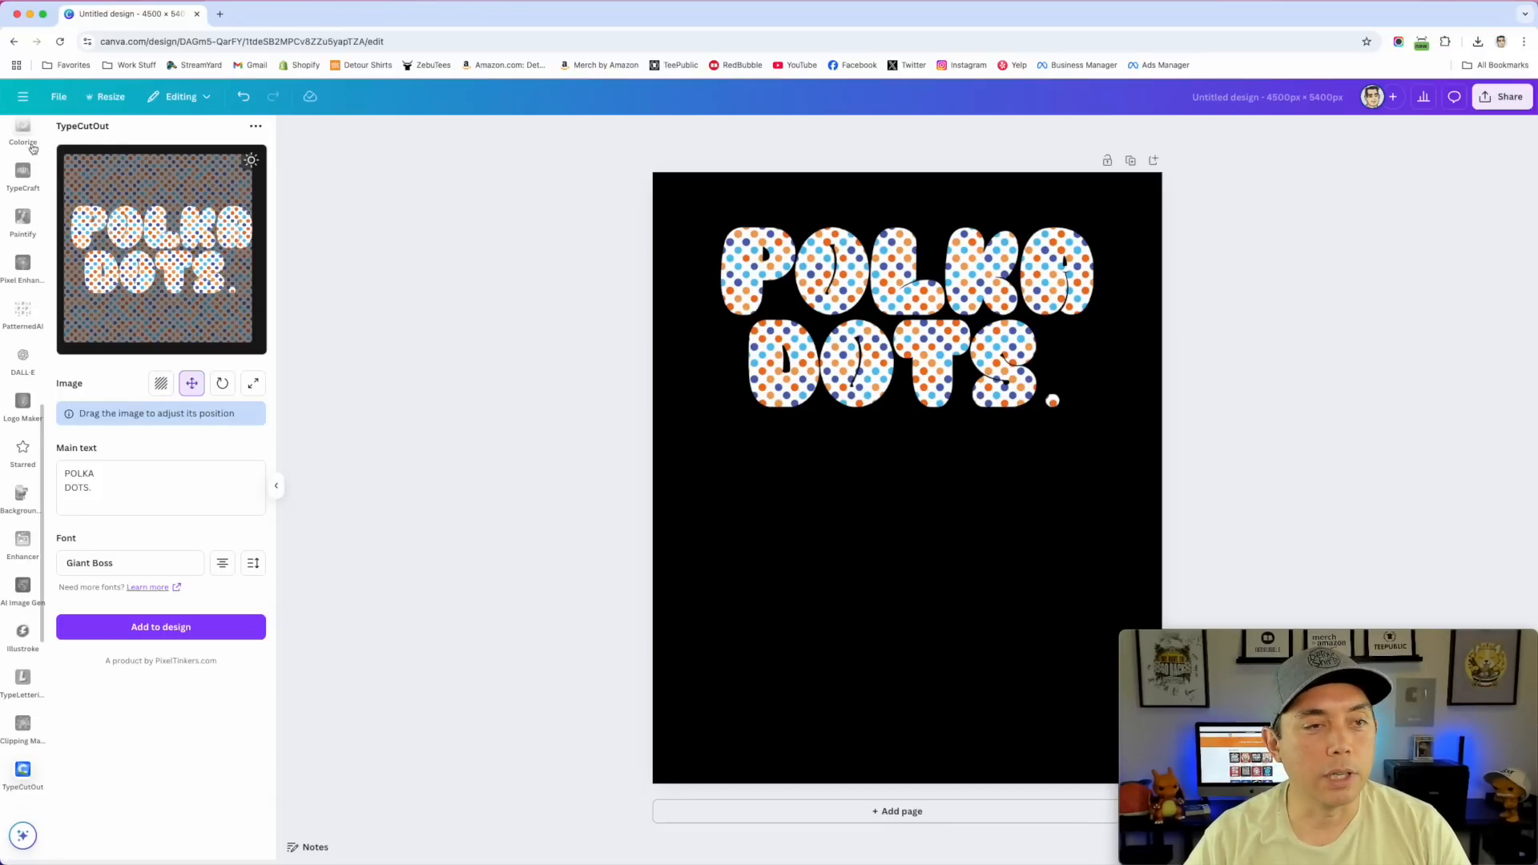
Search the Canva apps for FONT FRAME and open FontFrame
scroll(24, 373, up, 5)
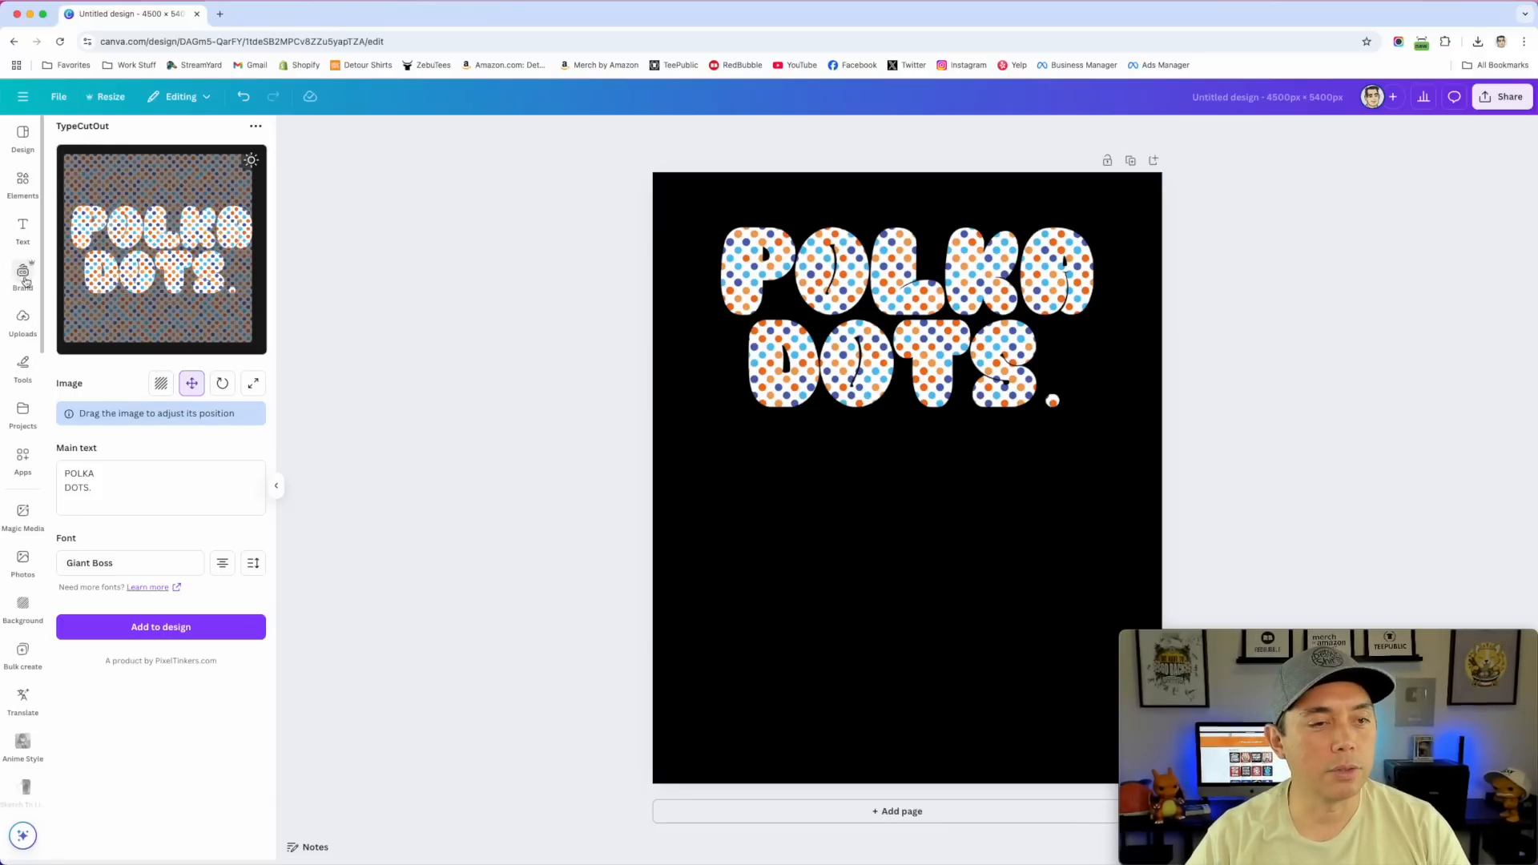
click(22, 454)
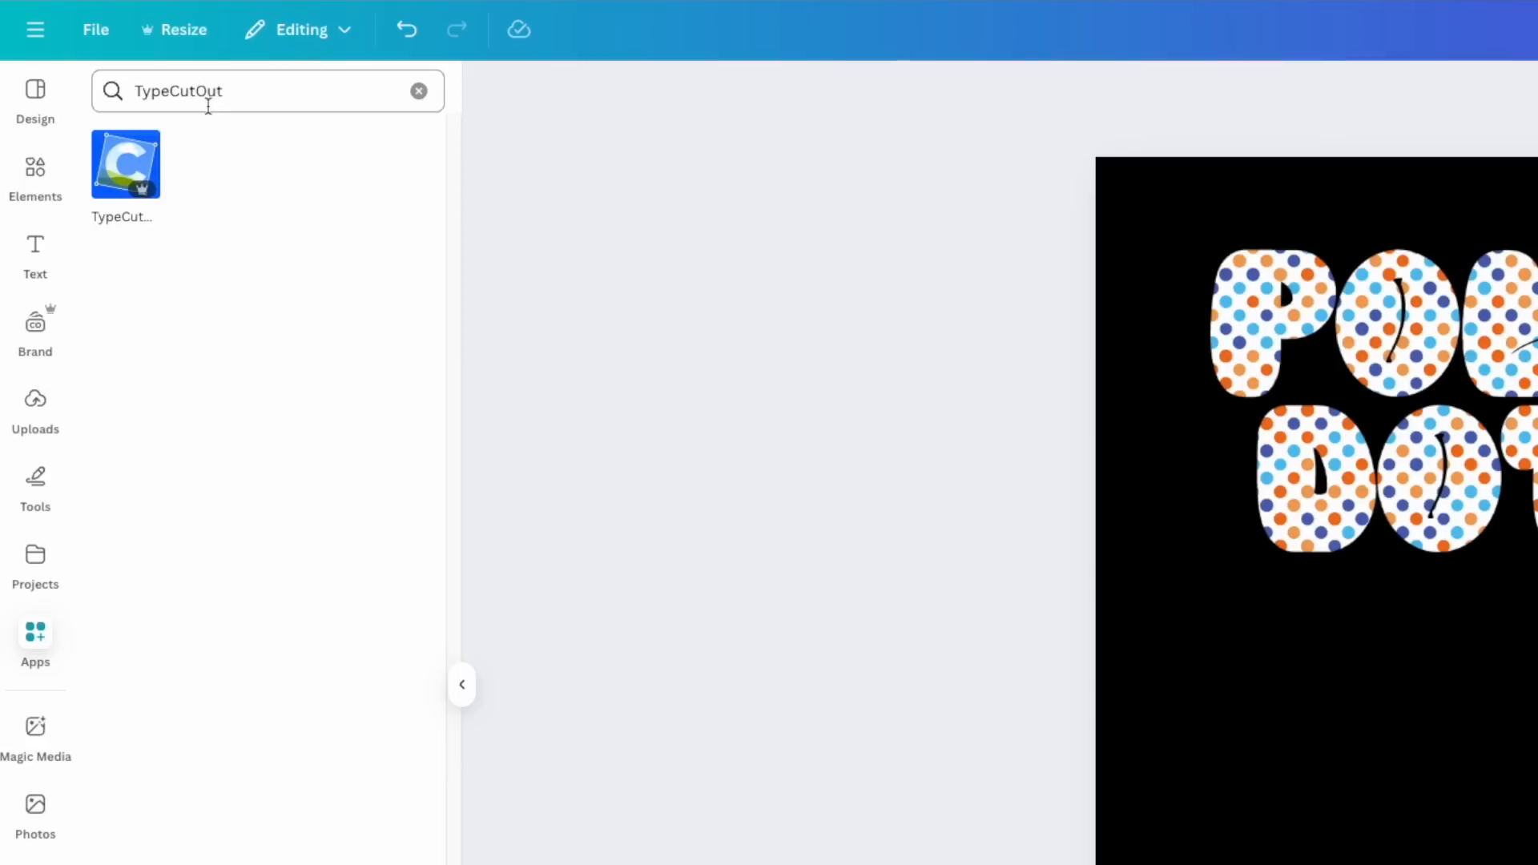
click(204, 97)
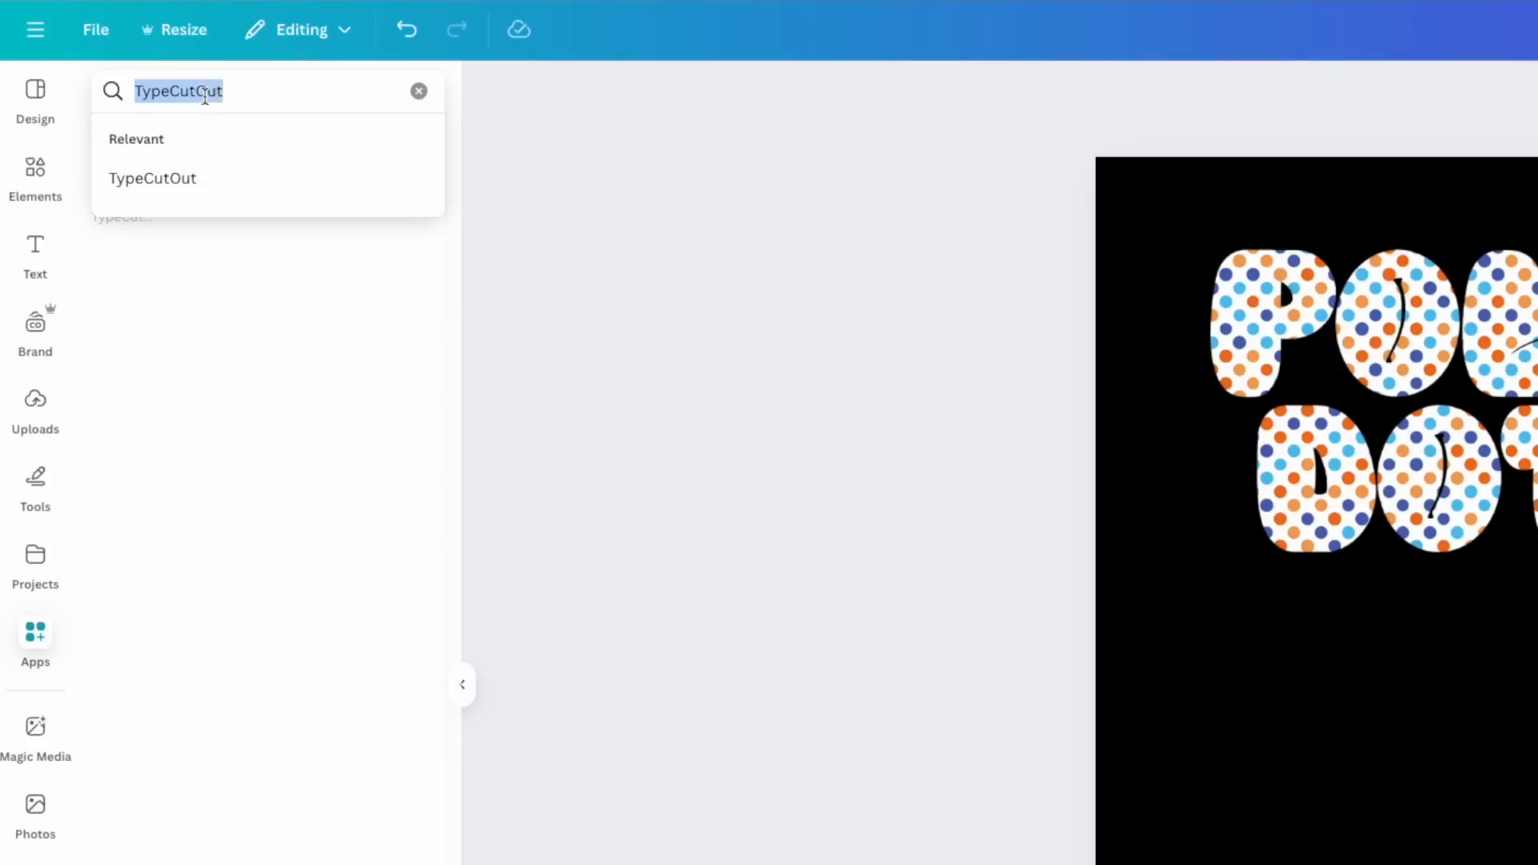
text(F)
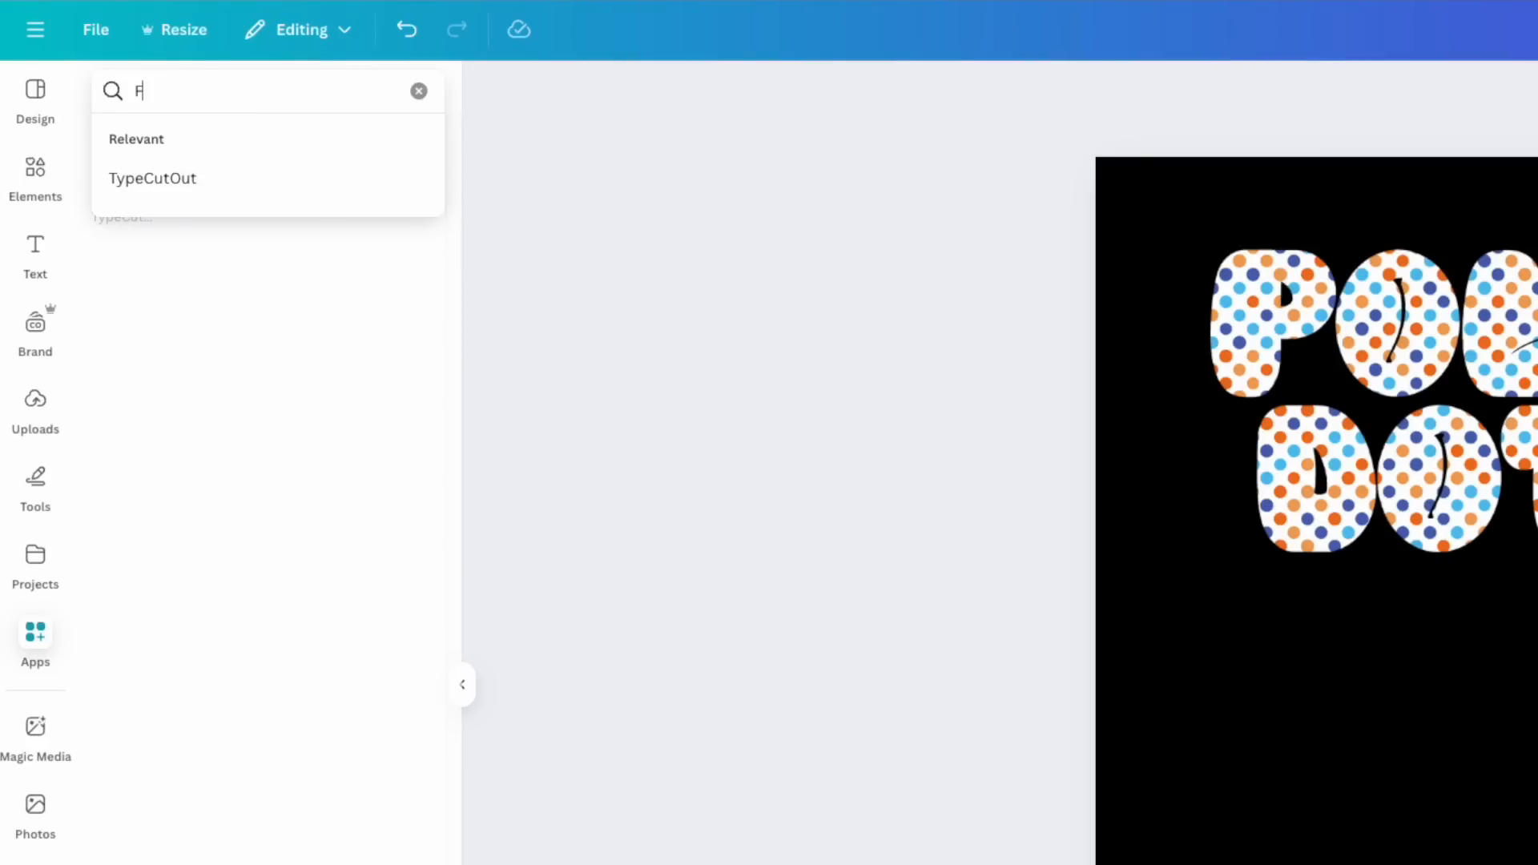
text(ONT FRAME)
key(Return)
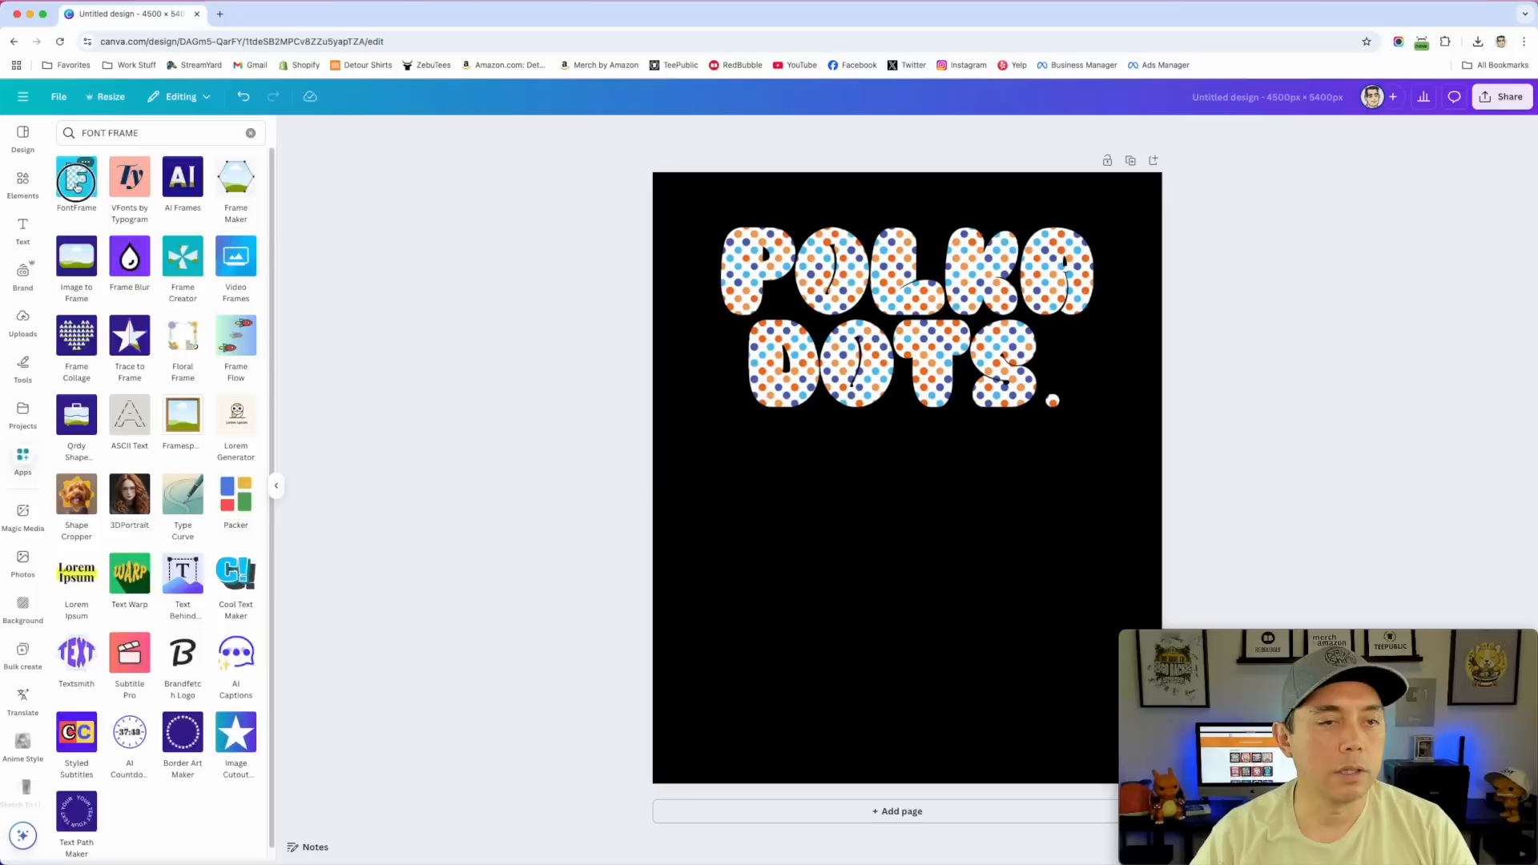
click(76, 183)
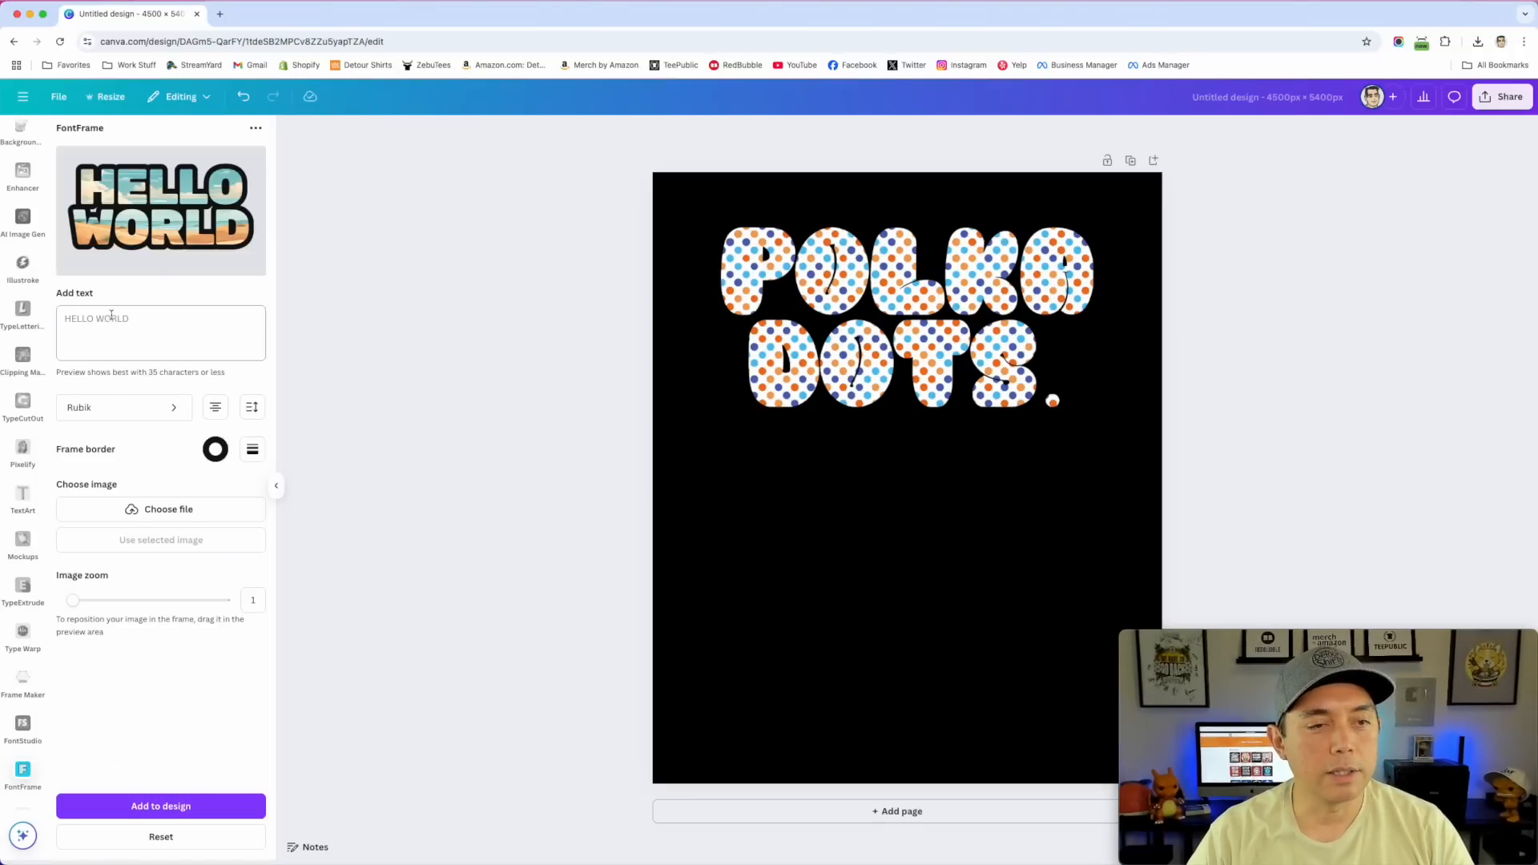
Enter ALOHA on the first line and HAWAII on the second as the FontFrame text
click(127, 312)
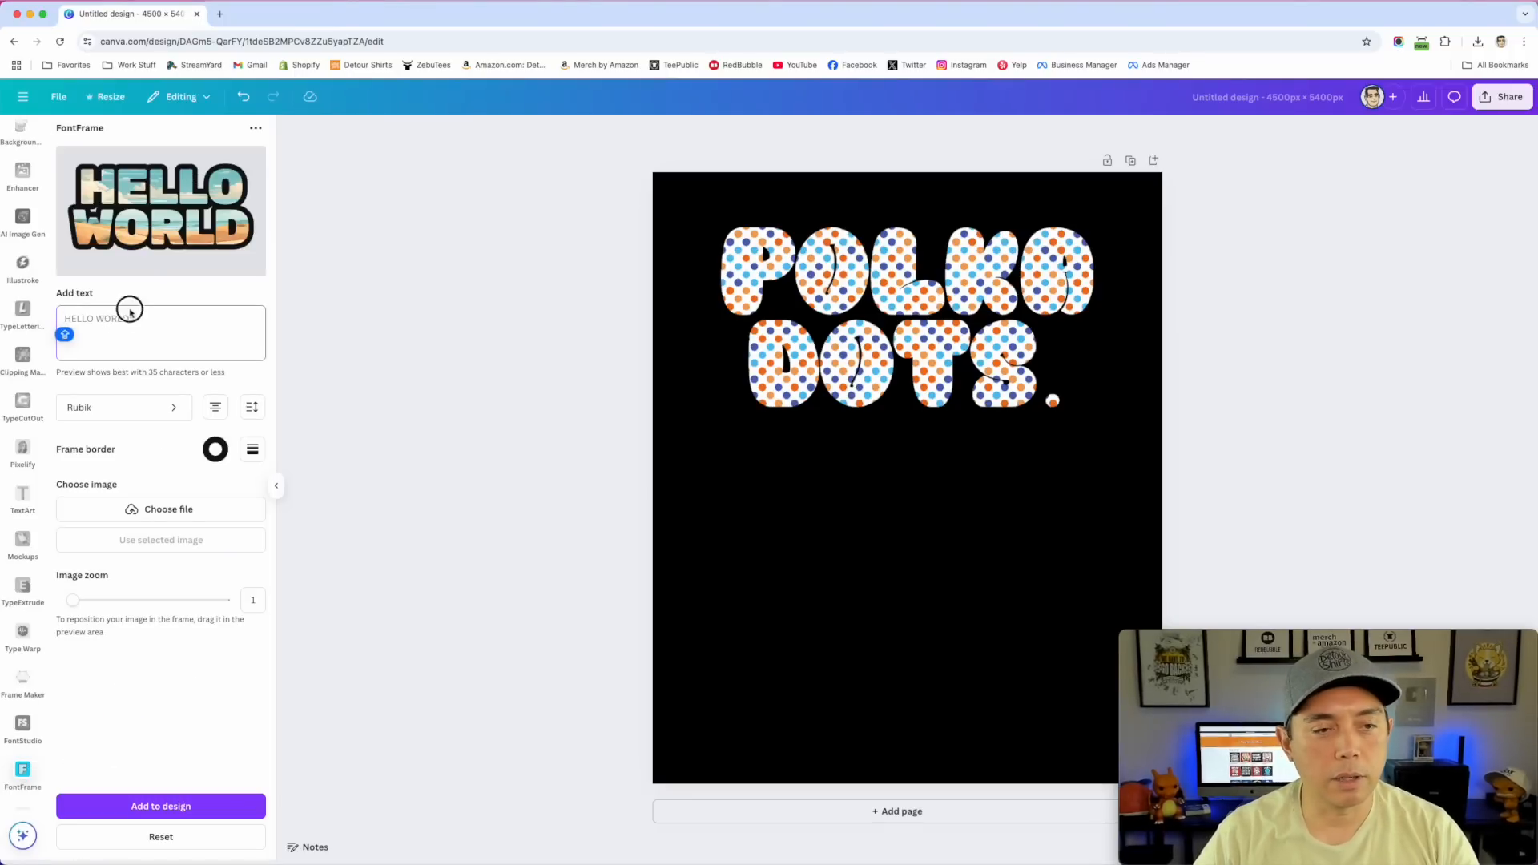
click(117, 318)
text(ALOHA)
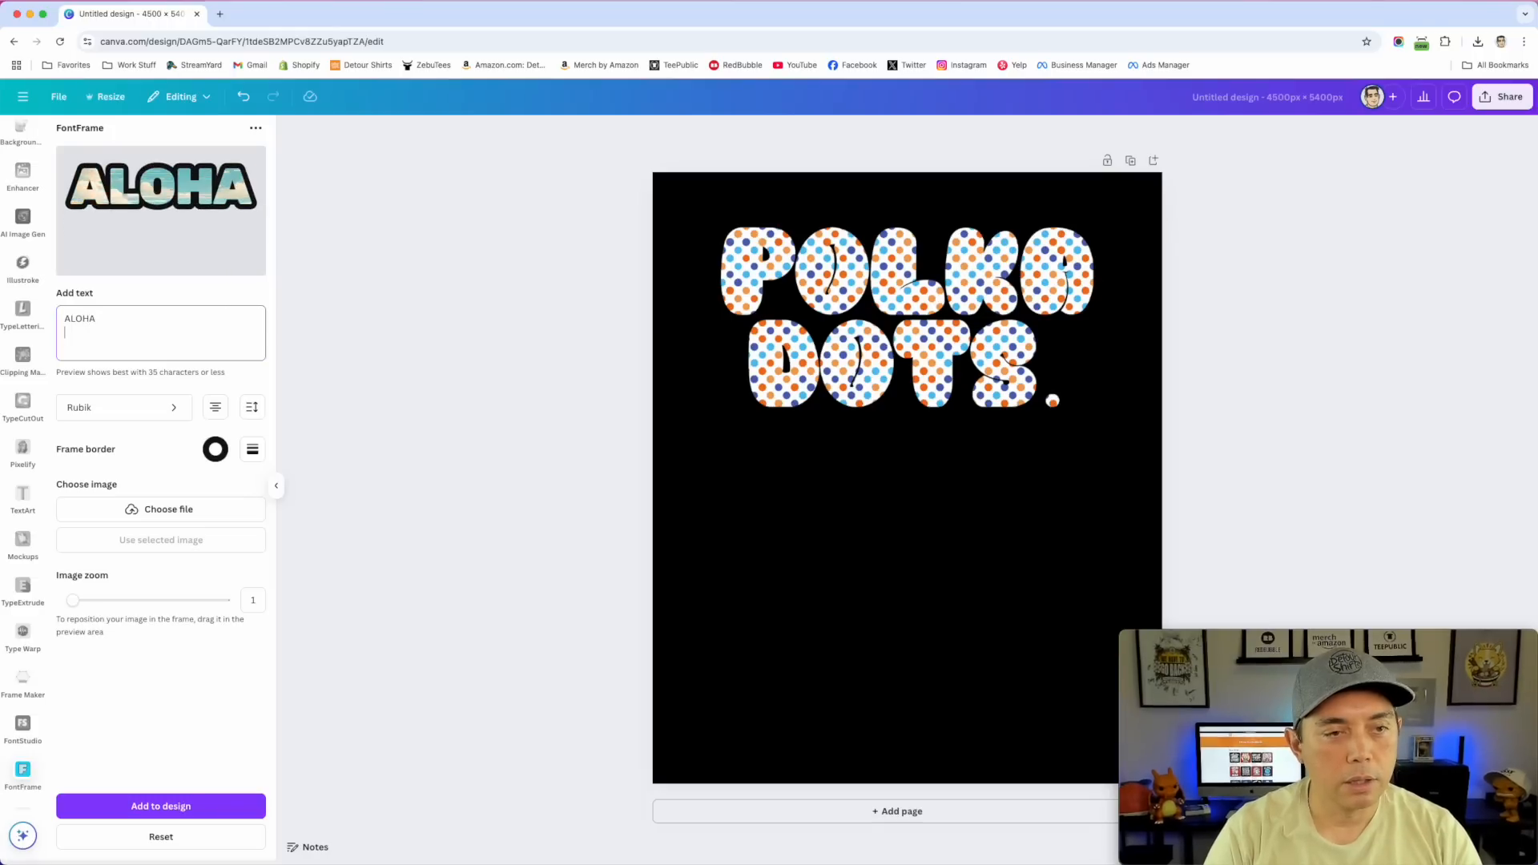
key(Return)
text(HAWAII)
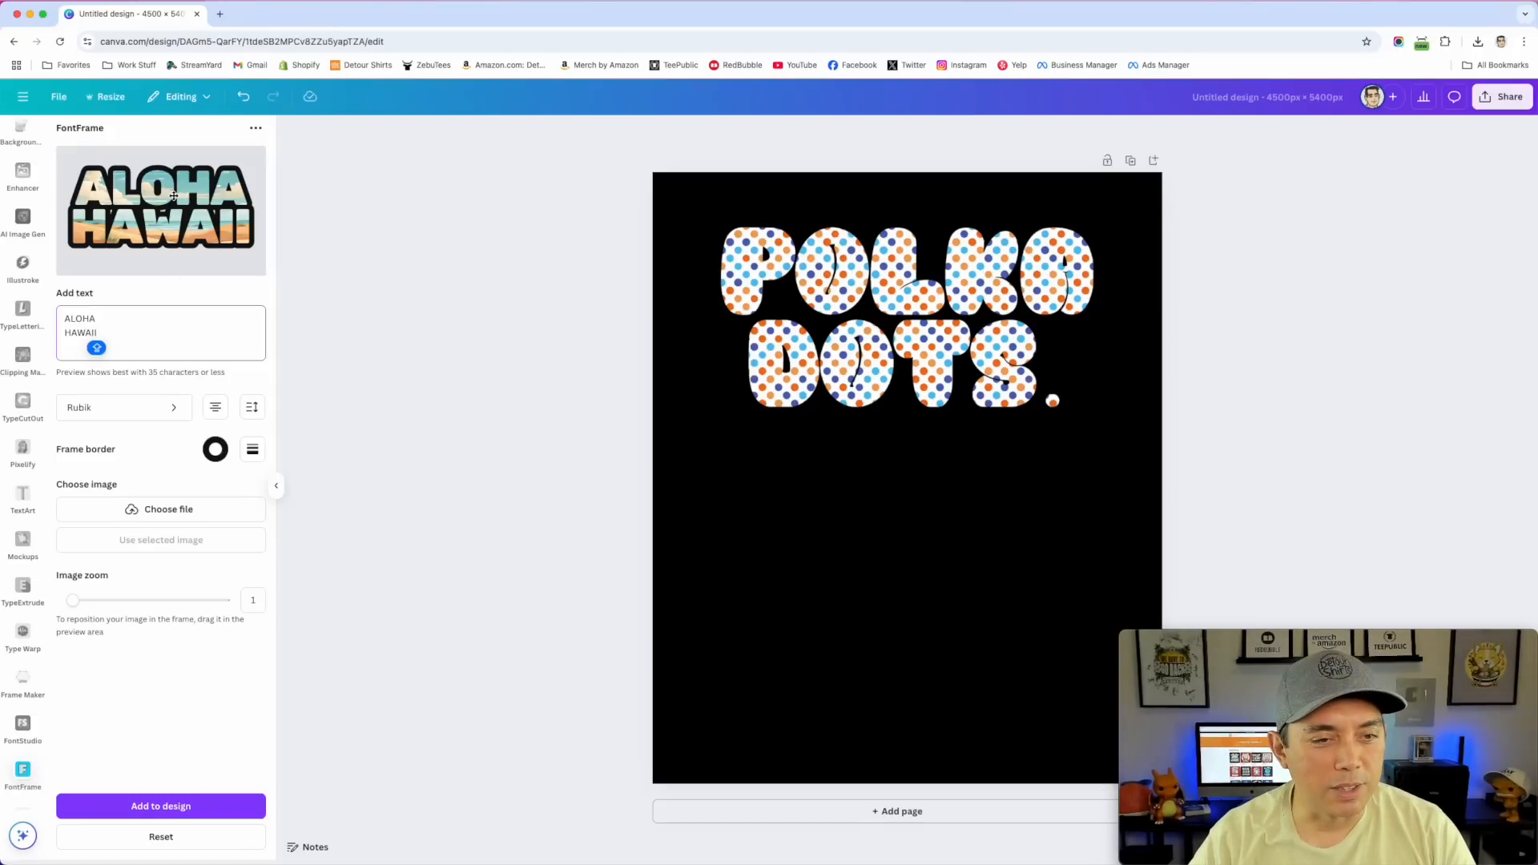
Add the beach-filled ALOHA HAWAII lettering to the design, enlarge it and place it centered below POLKA DOTS
click(173, 805)
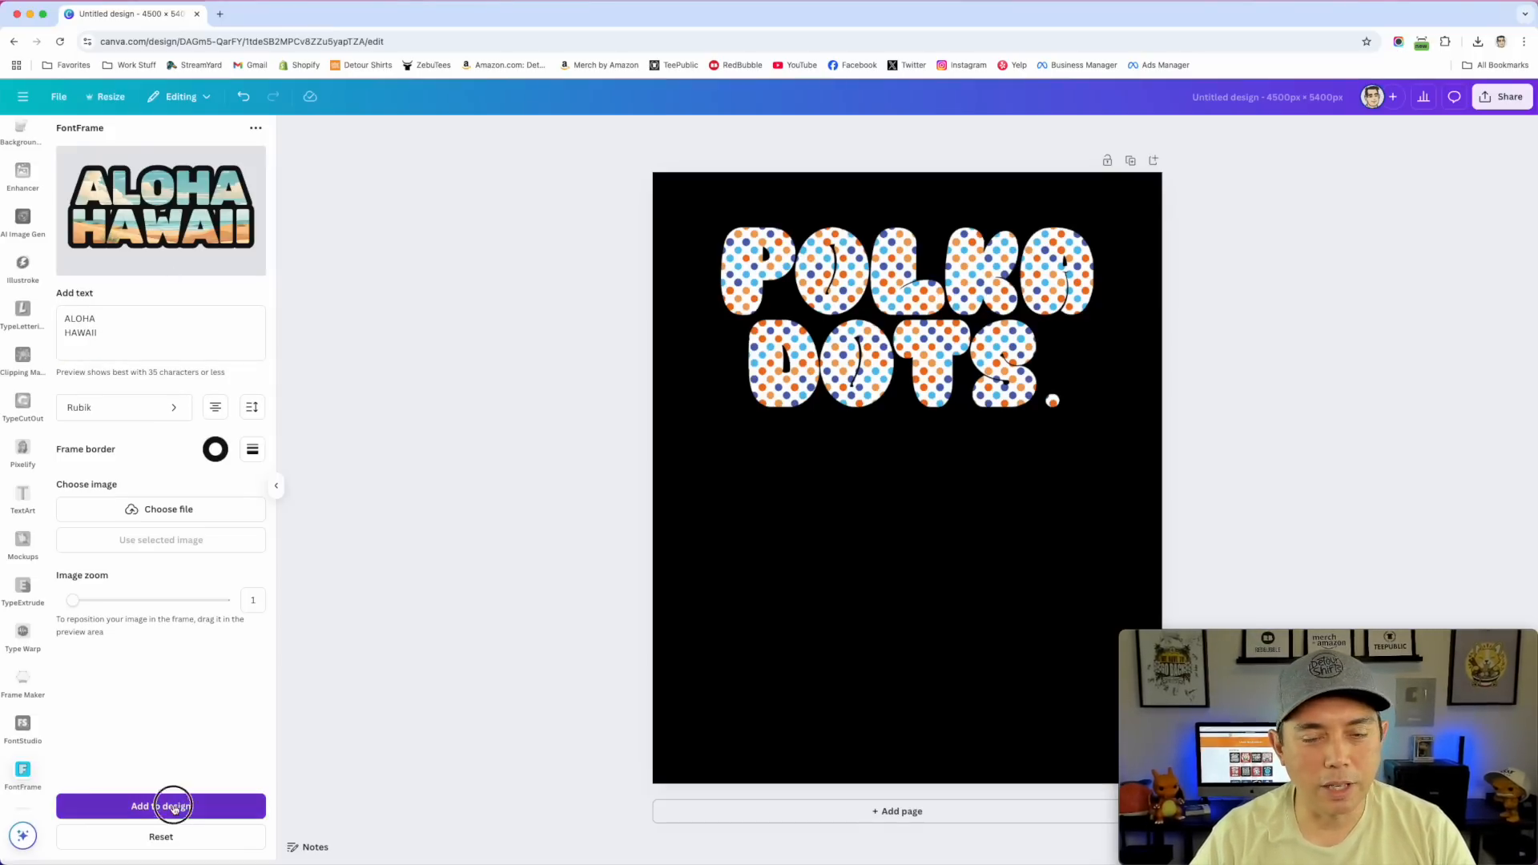
drag(1009, 539, 1202, 663)
drag(1062, 539, 961, 529)
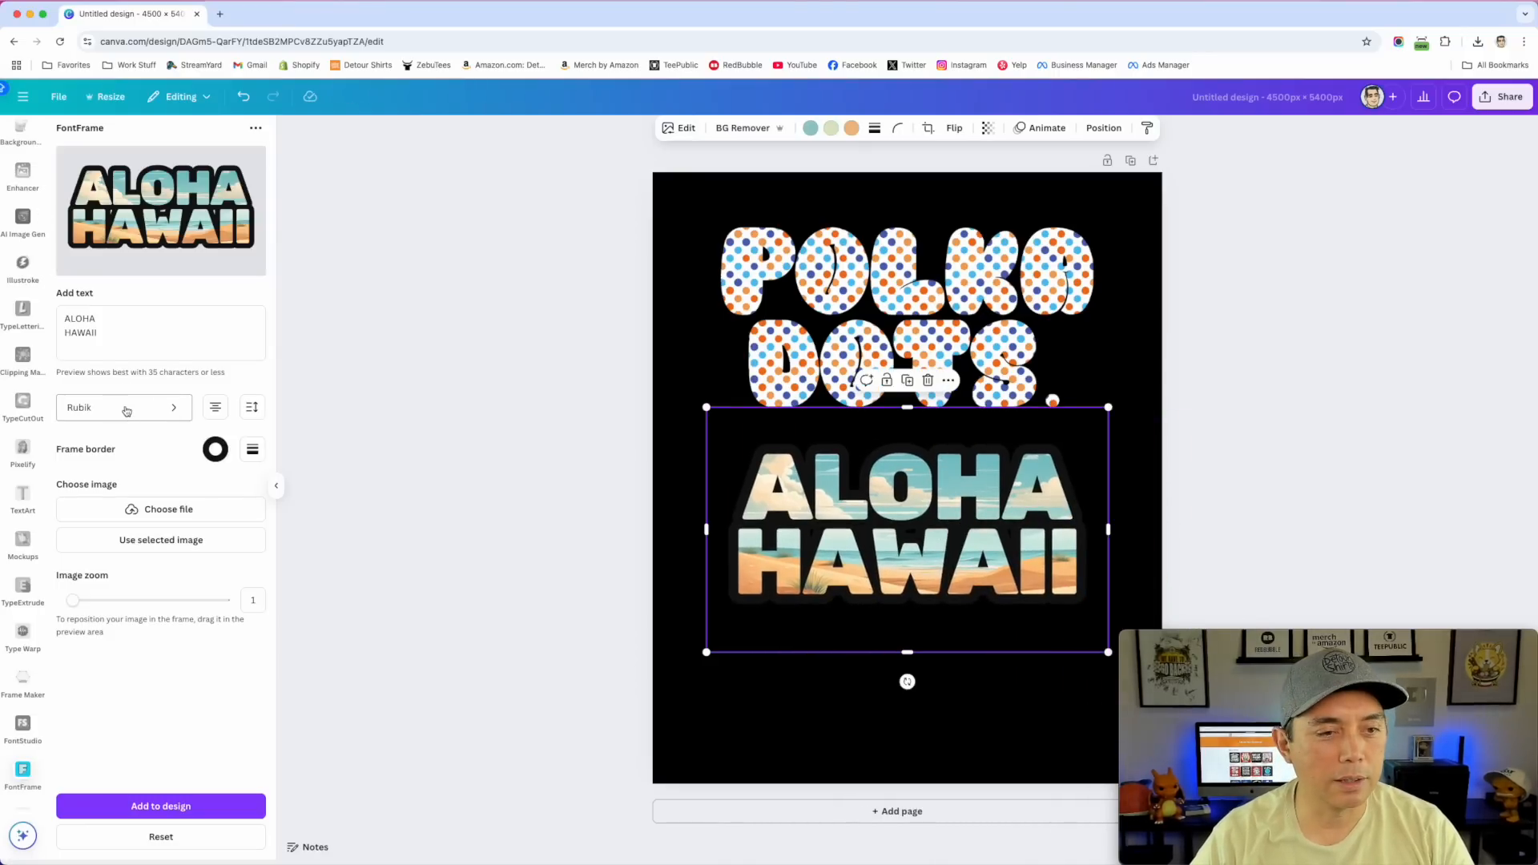
Use polkadots.png from the Desktop as the image that fills the ALOHA HAWAII text
click(156, 511)
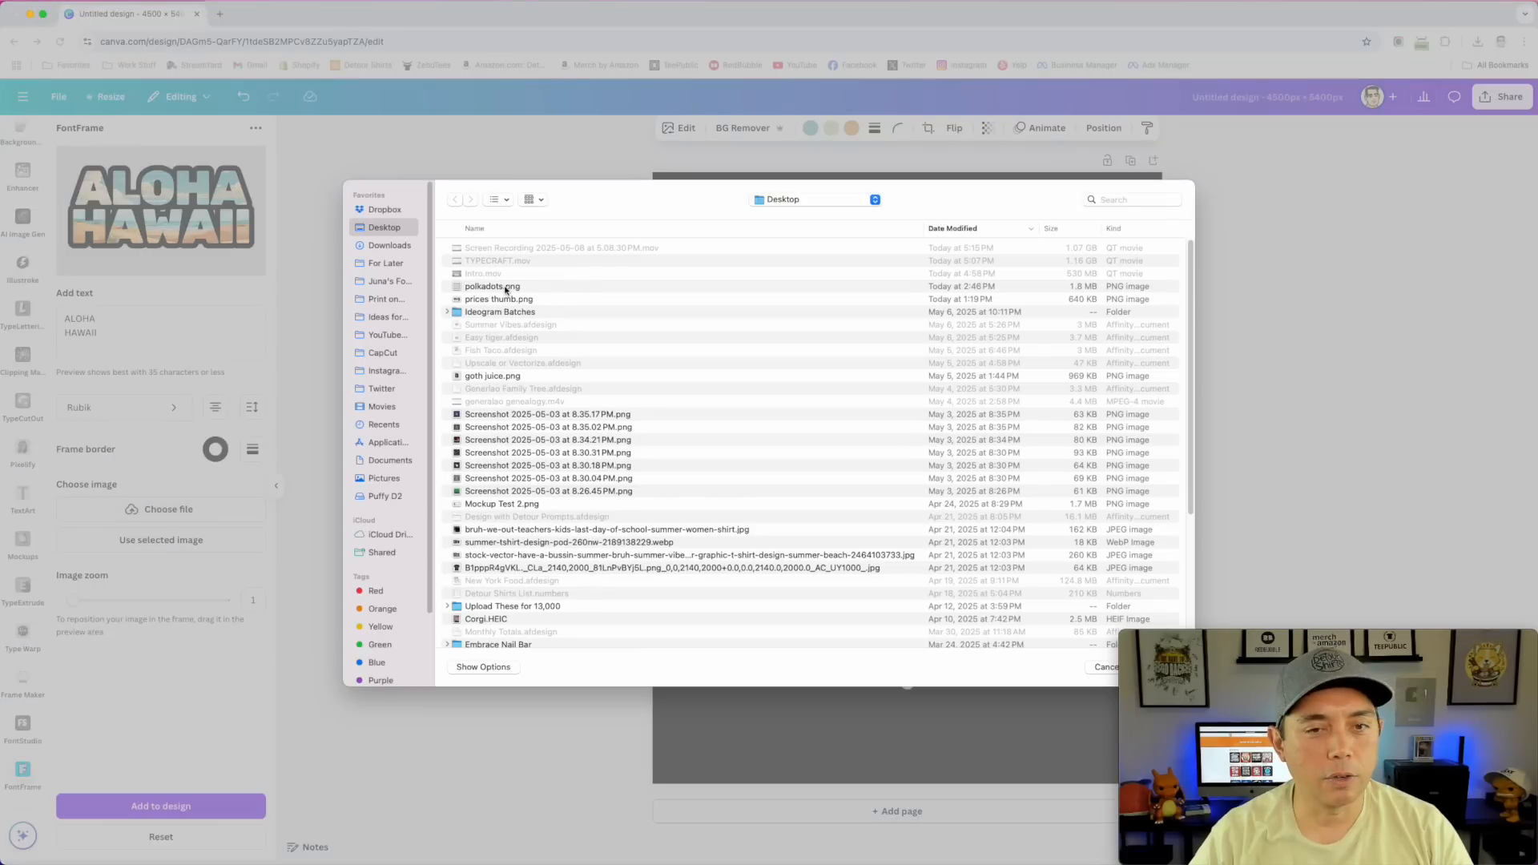
double_click(505, 287)
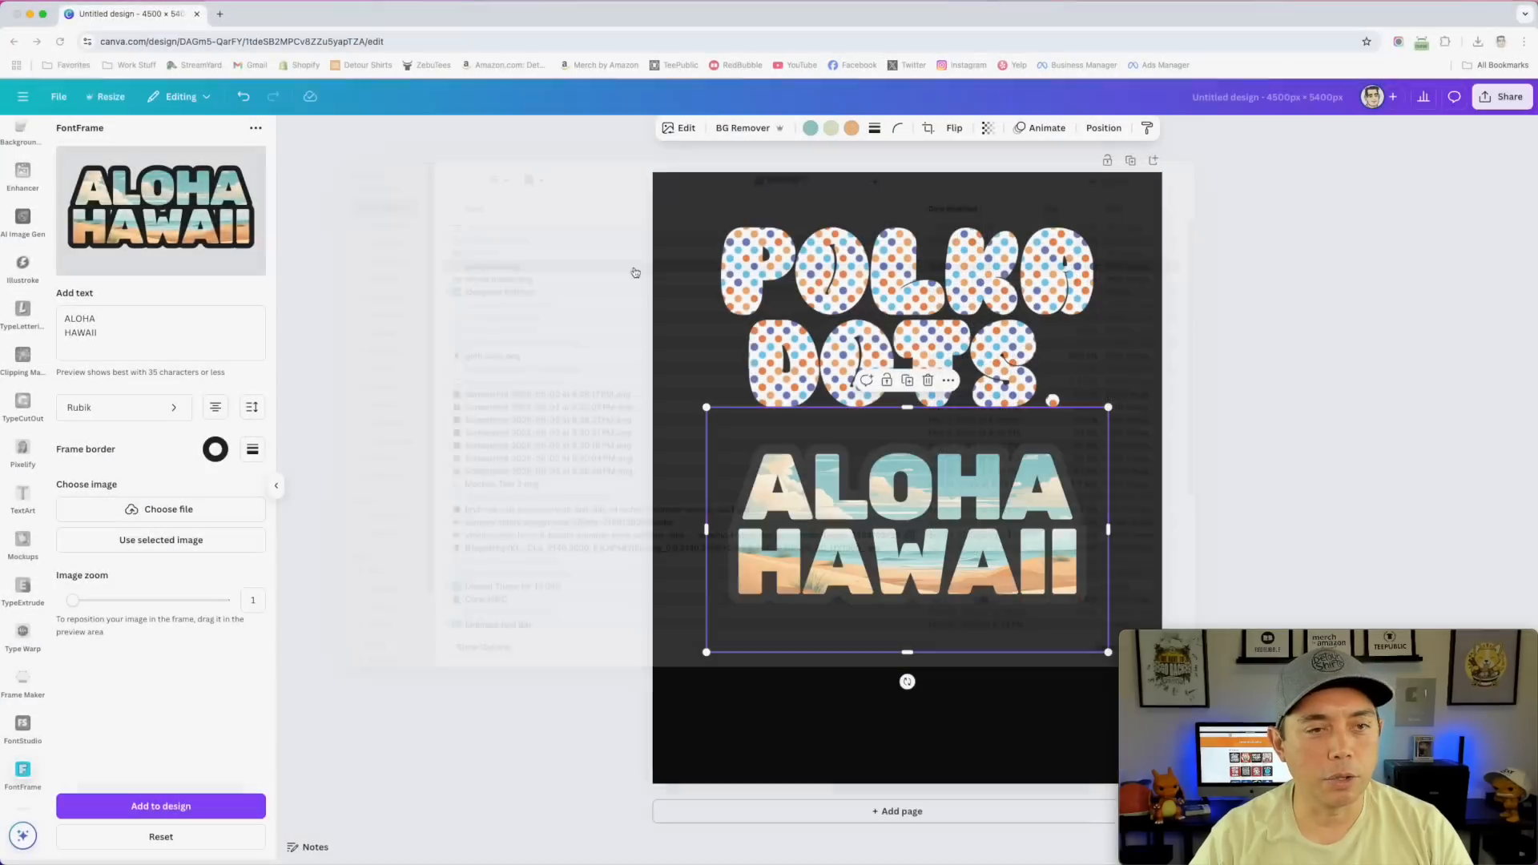
Give the ALOHA HAWAII text a black frame border with a weight of 82
click(214, 448)
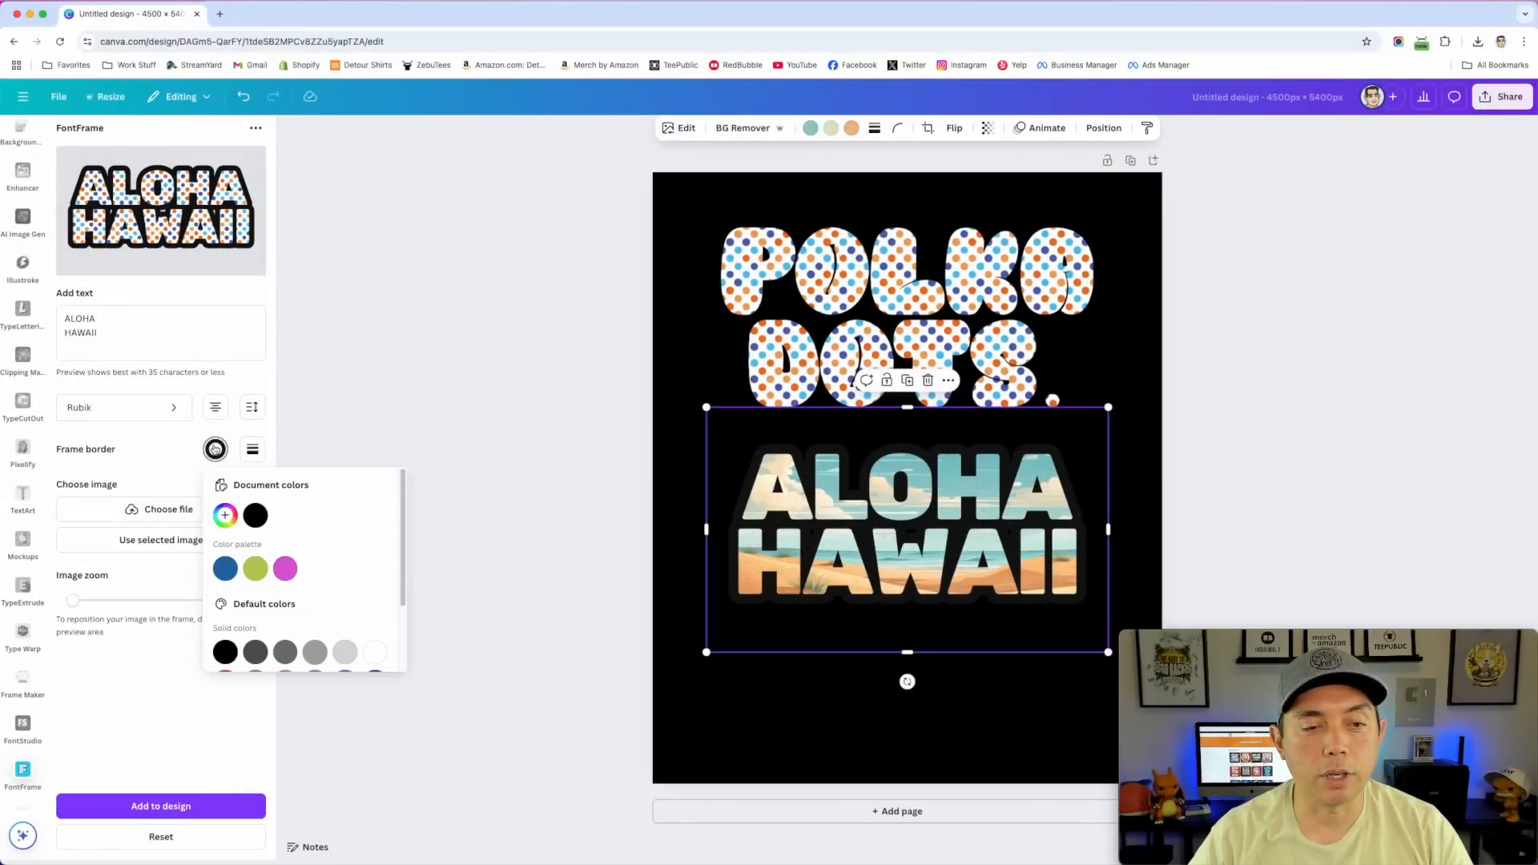
click(285, 569)
click(254, 516)
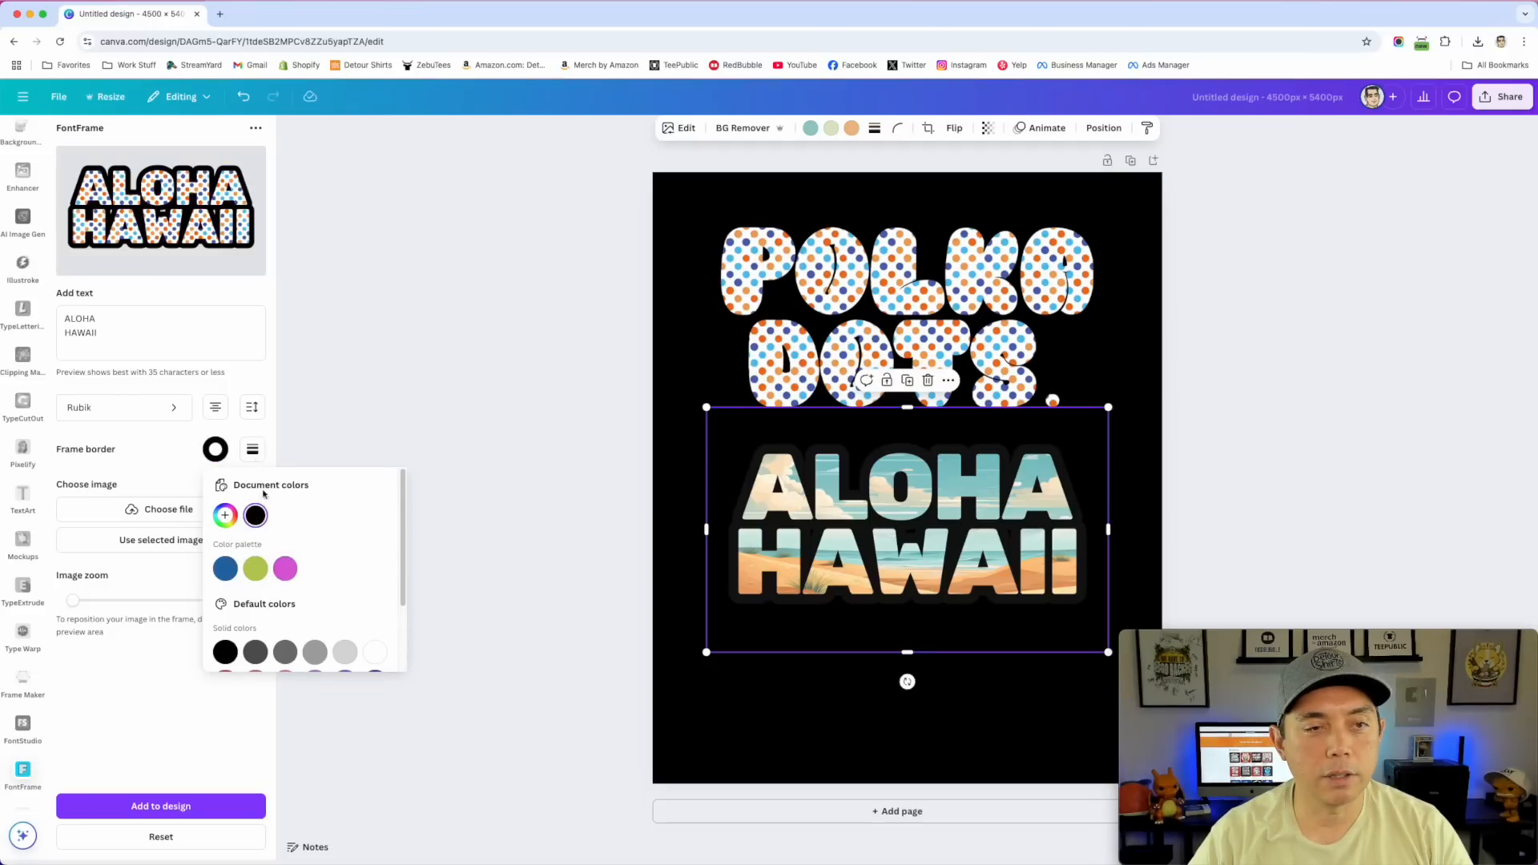
click(258, 451)
click(253, 453)
drag(199, 516, 163, 510)
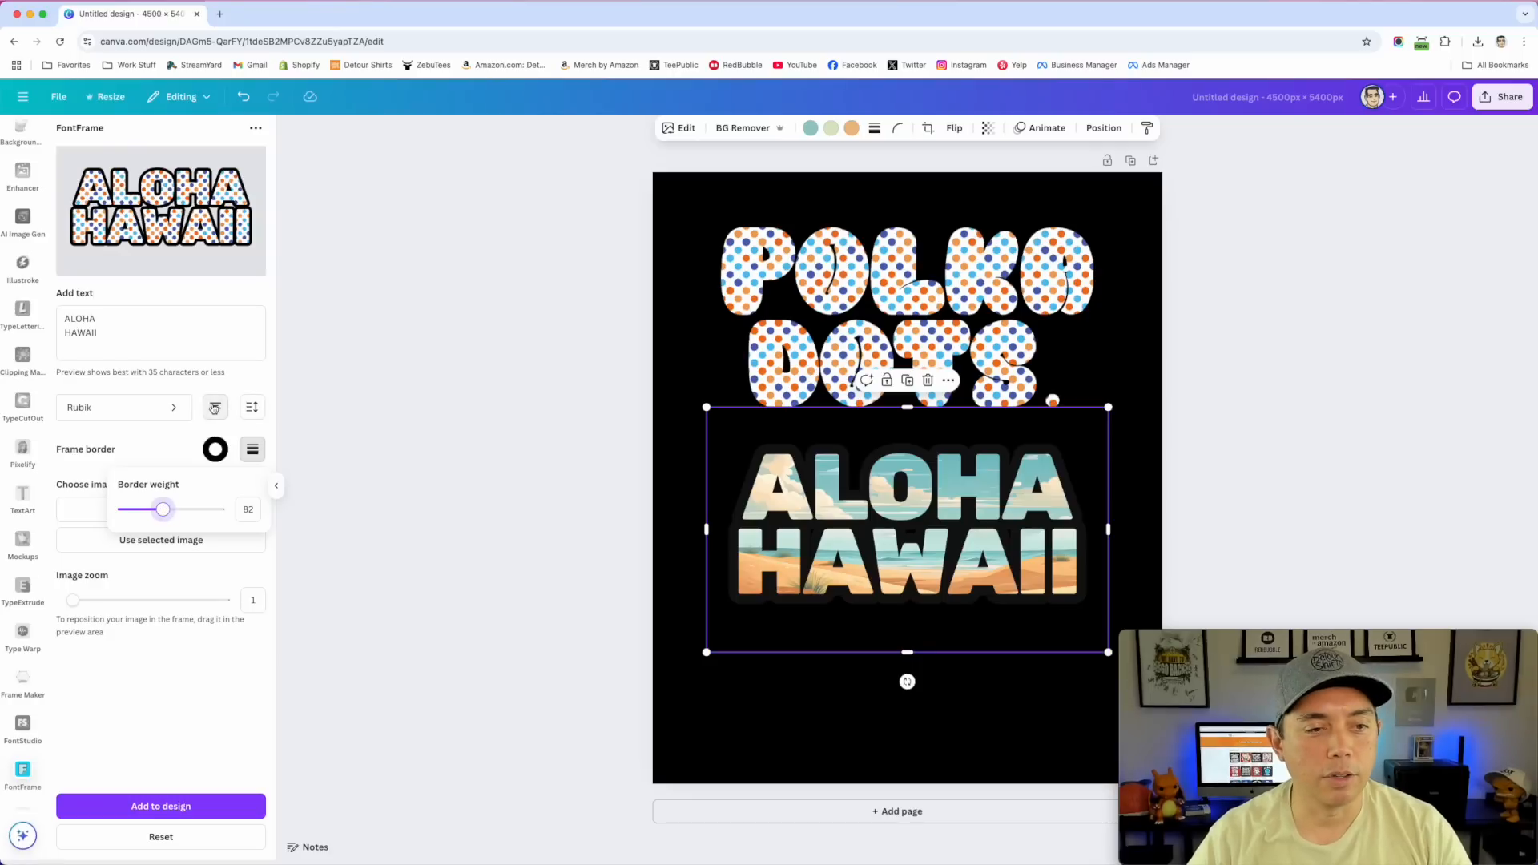
Change the ALOHA HAWAII font to Poppins
click(113, 411)
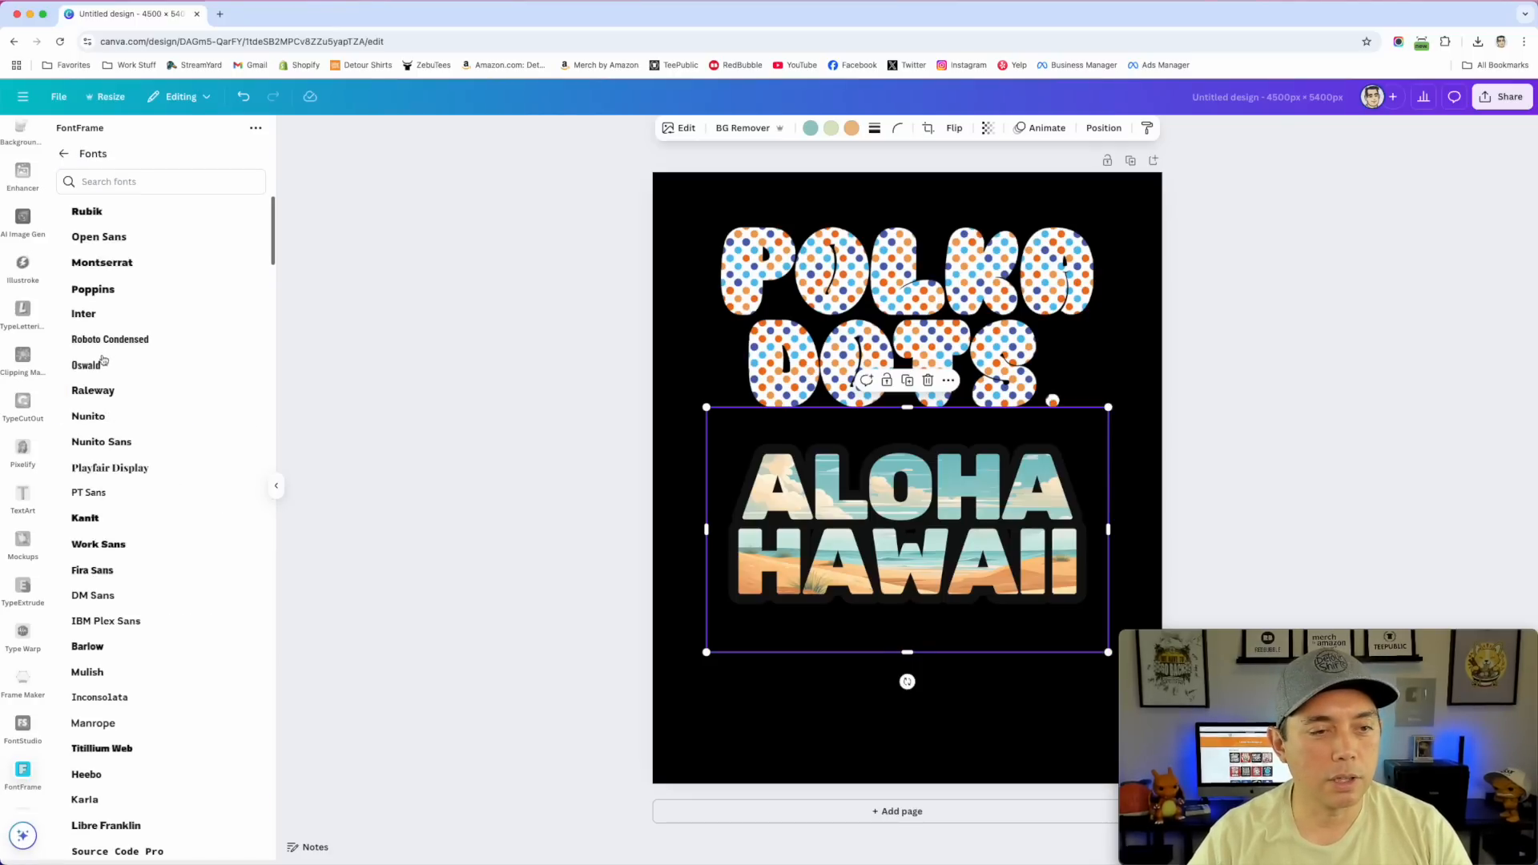
click(93, 290)
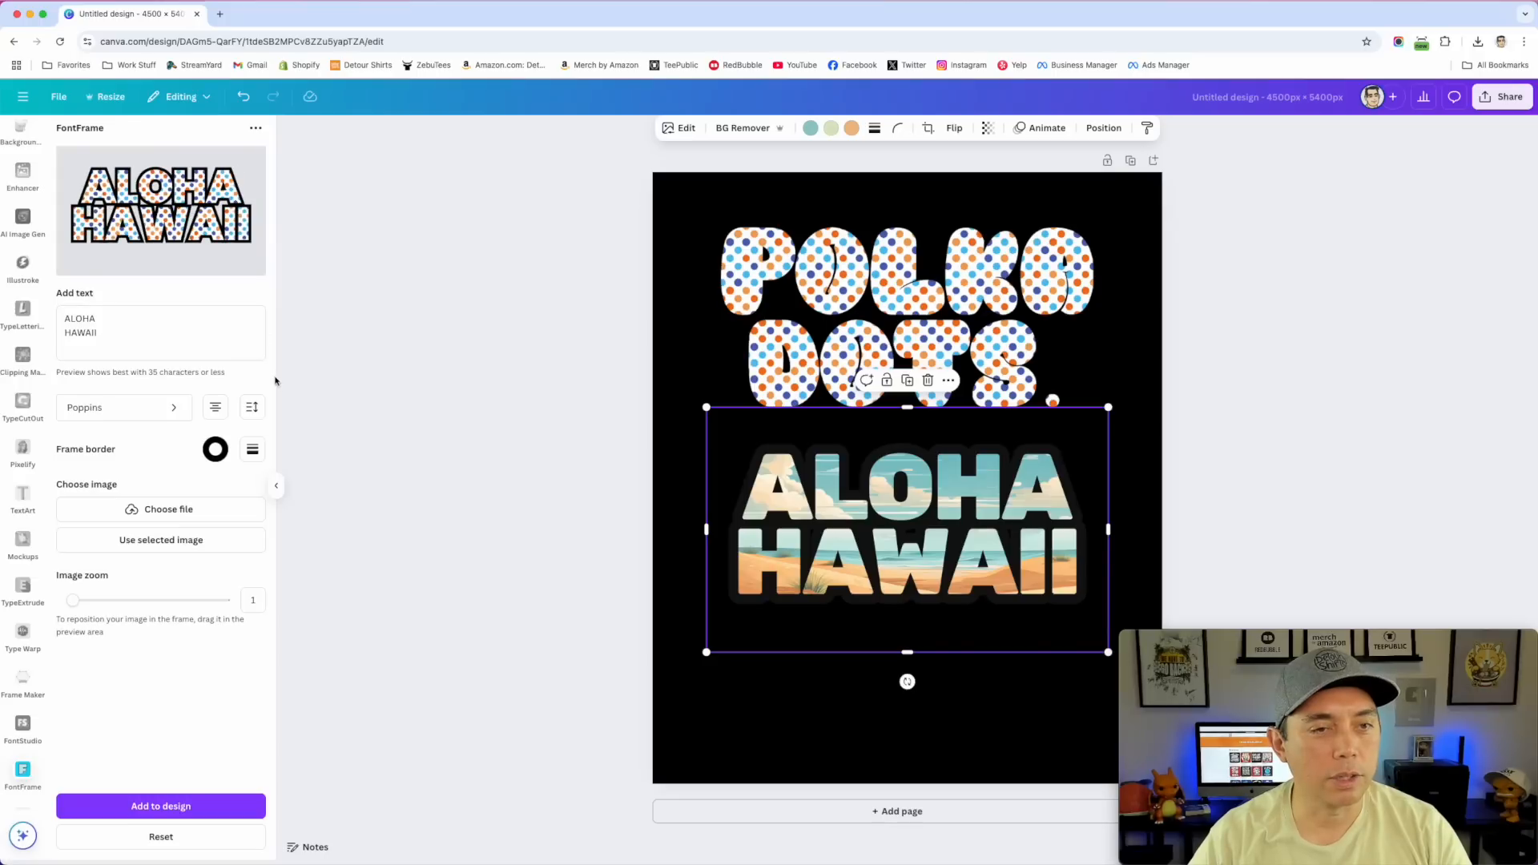
click(215, 409)
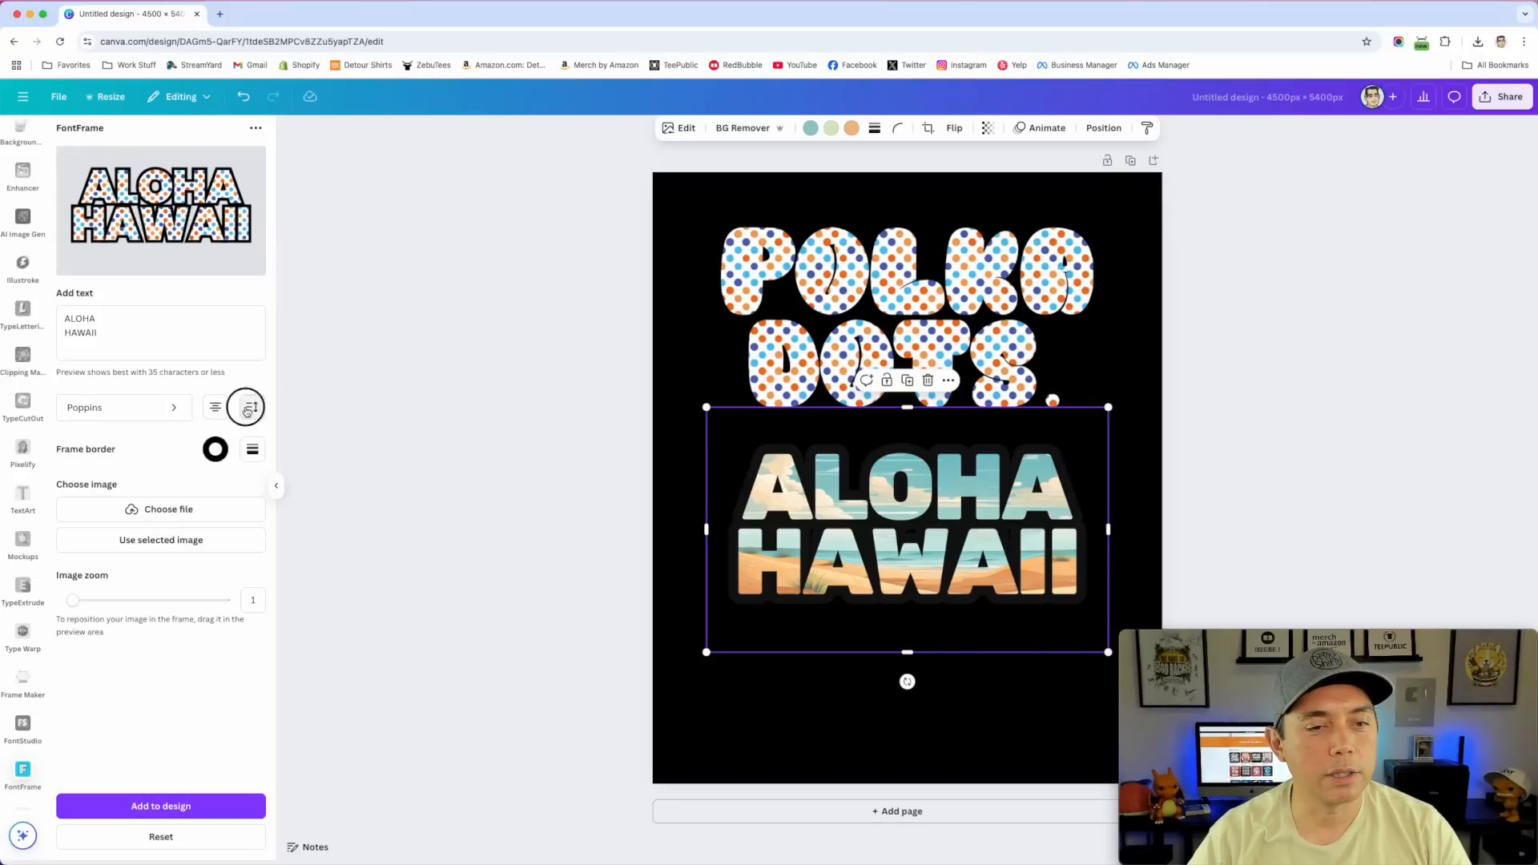
Set the letter spacing of the ALOHA HAWAII text to -20 and its line spacing to 1.15
click(251, 406)
mouse_move(167, 469)
mouse_down()
mouse_move(185, 517)
mouse_move(170, 473)
mouse_up()
click(181, 517)
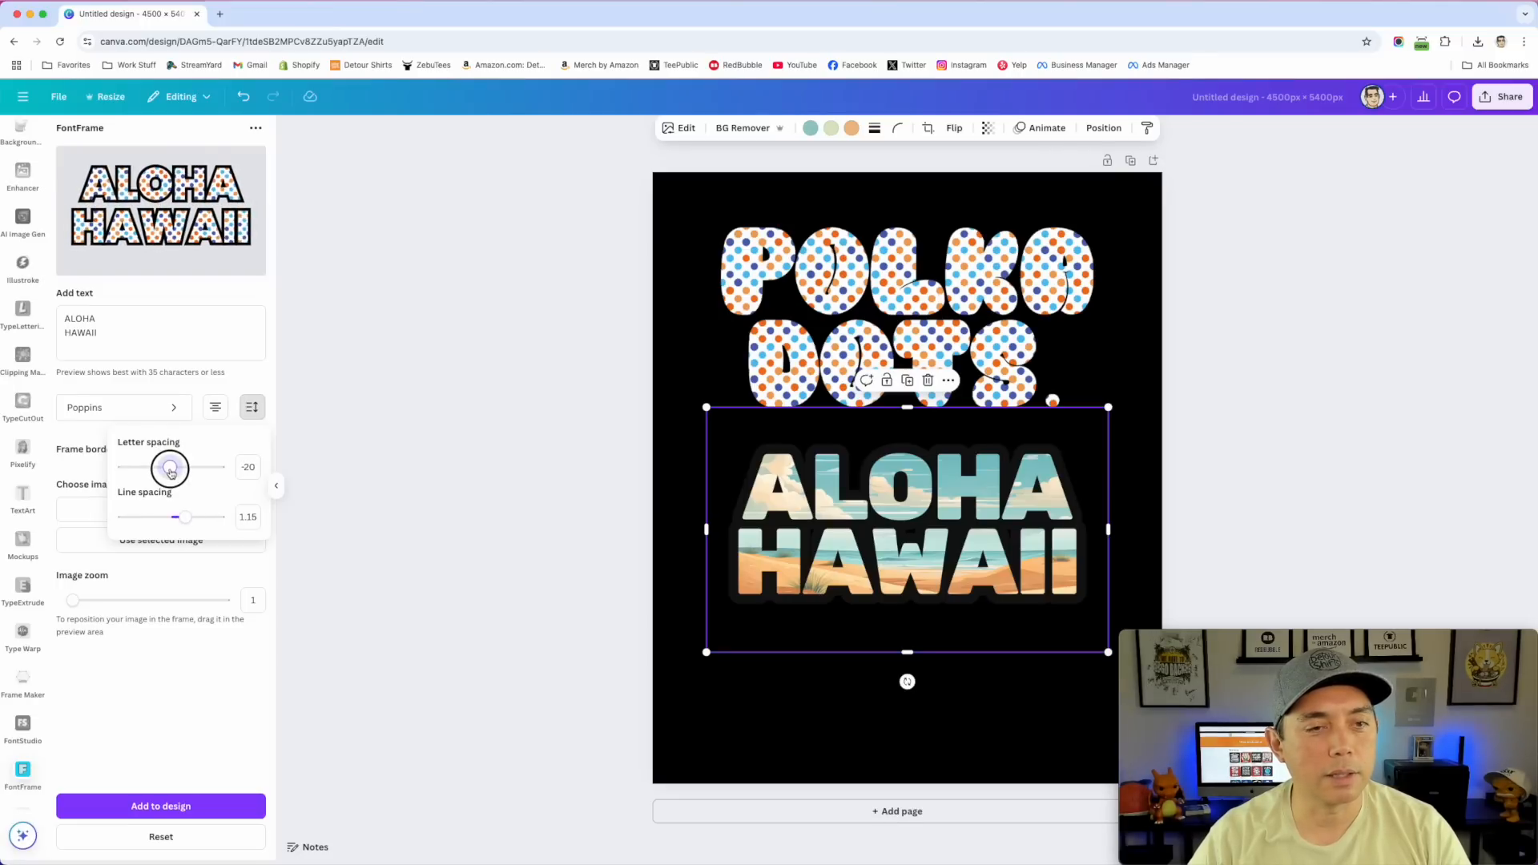
click(245, 407)
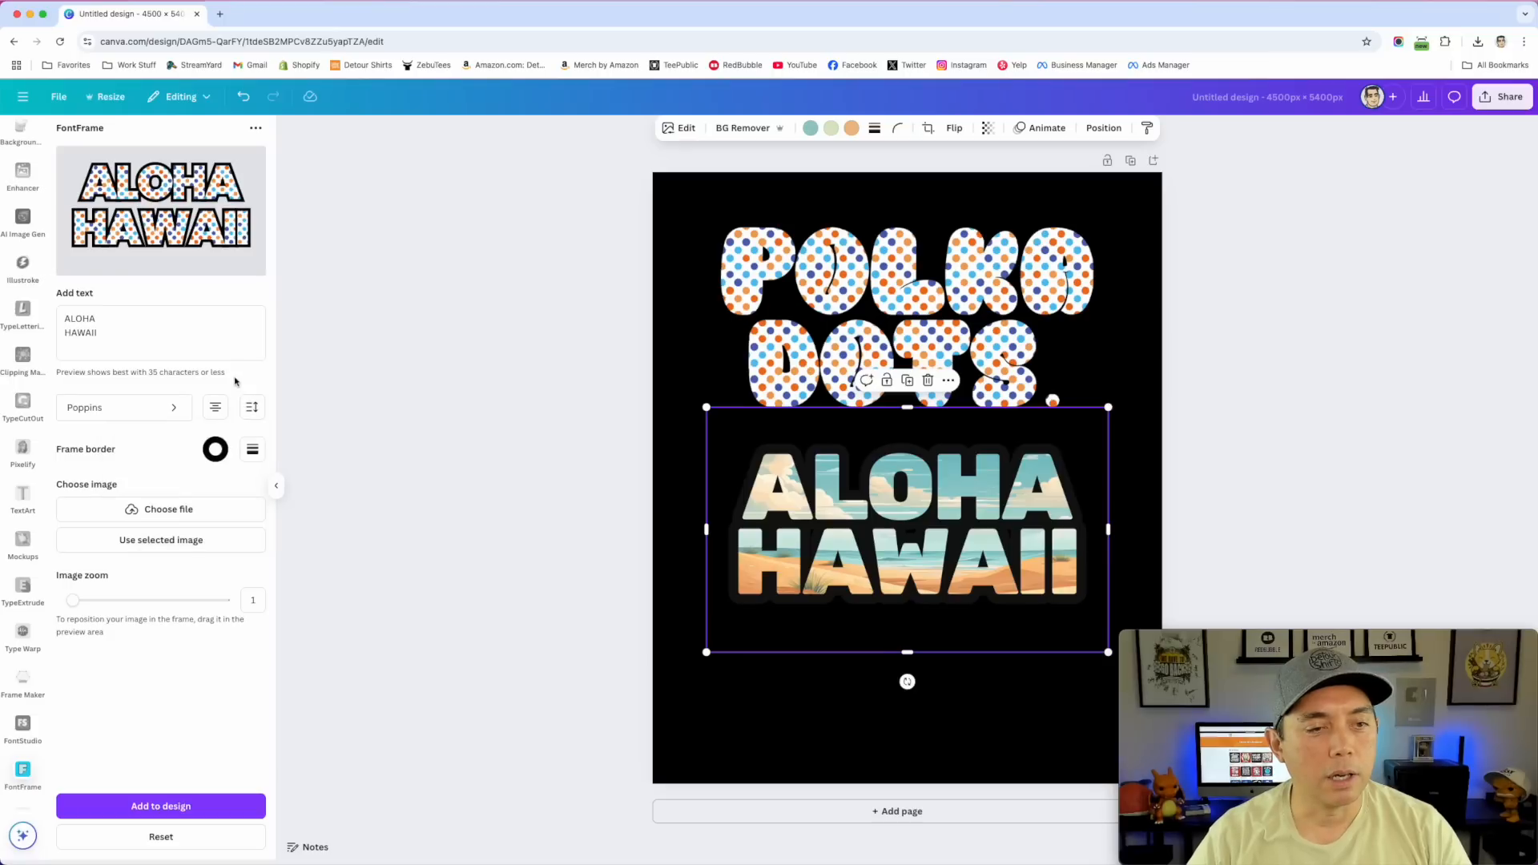
Try the artwork selected on the page as the text's fill image, and return the fill to polkadots.png
click(163, 542)
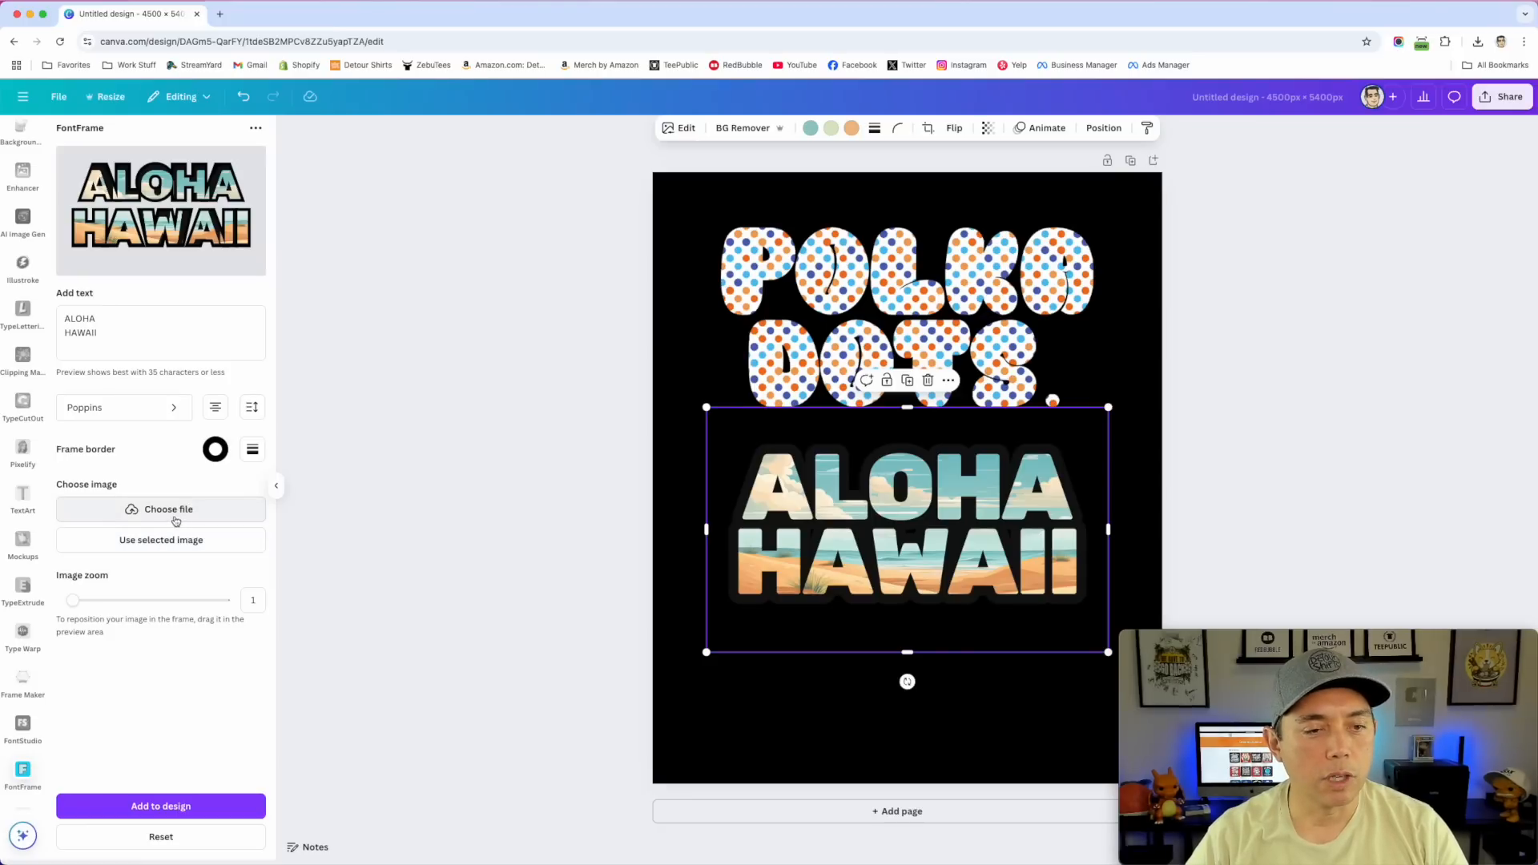
click(166, 510)
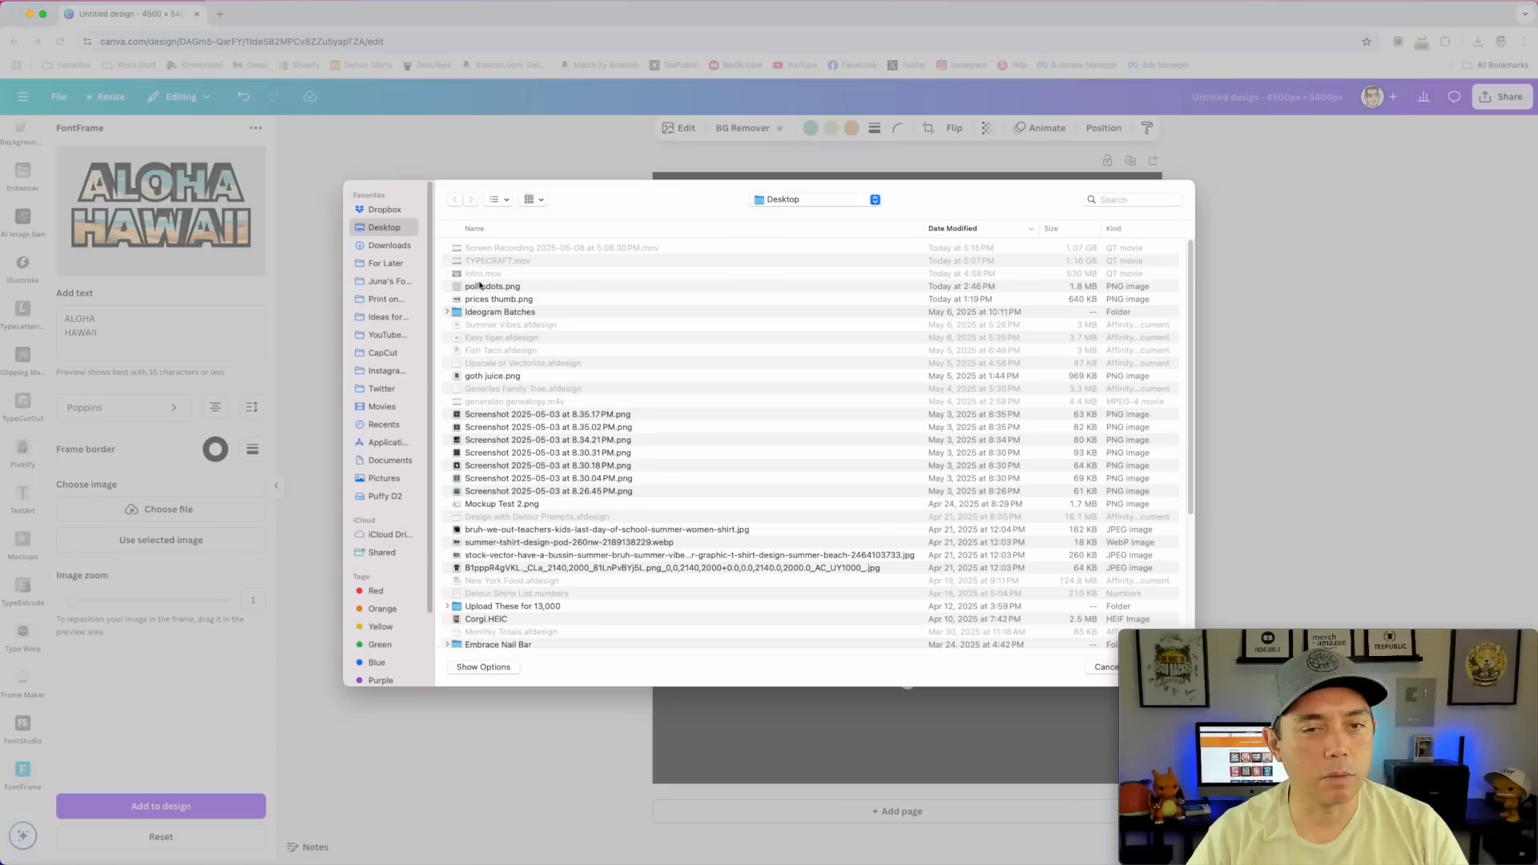
double_click(495, 286)
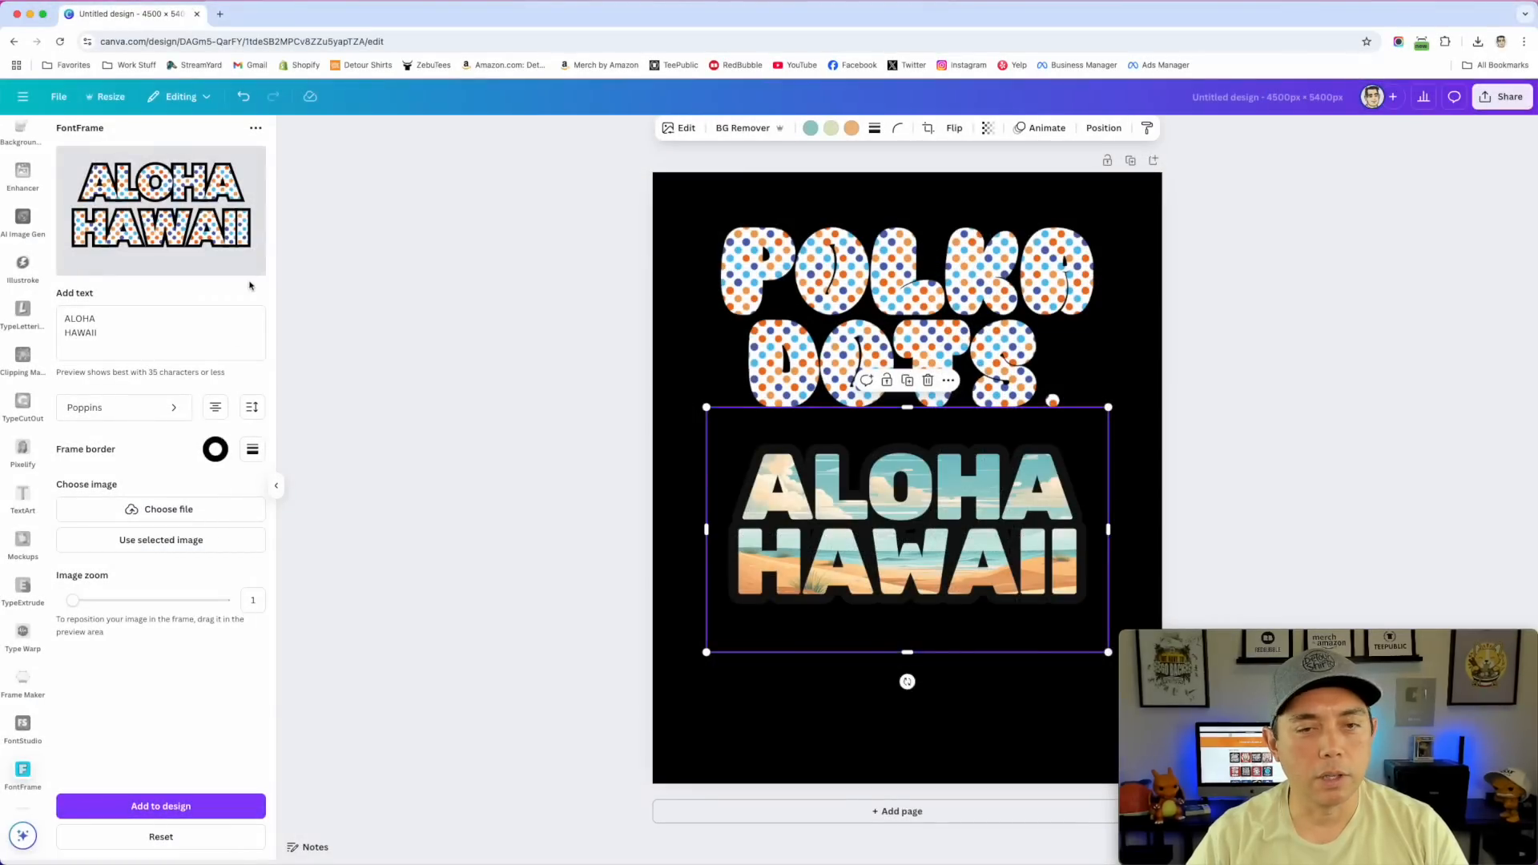
Add the polka-dot ALOHA HAWAII text to the page, delete the beach-filled version beneath it, and enlarge the new text in its place
drag(73, 601, 72, 600)
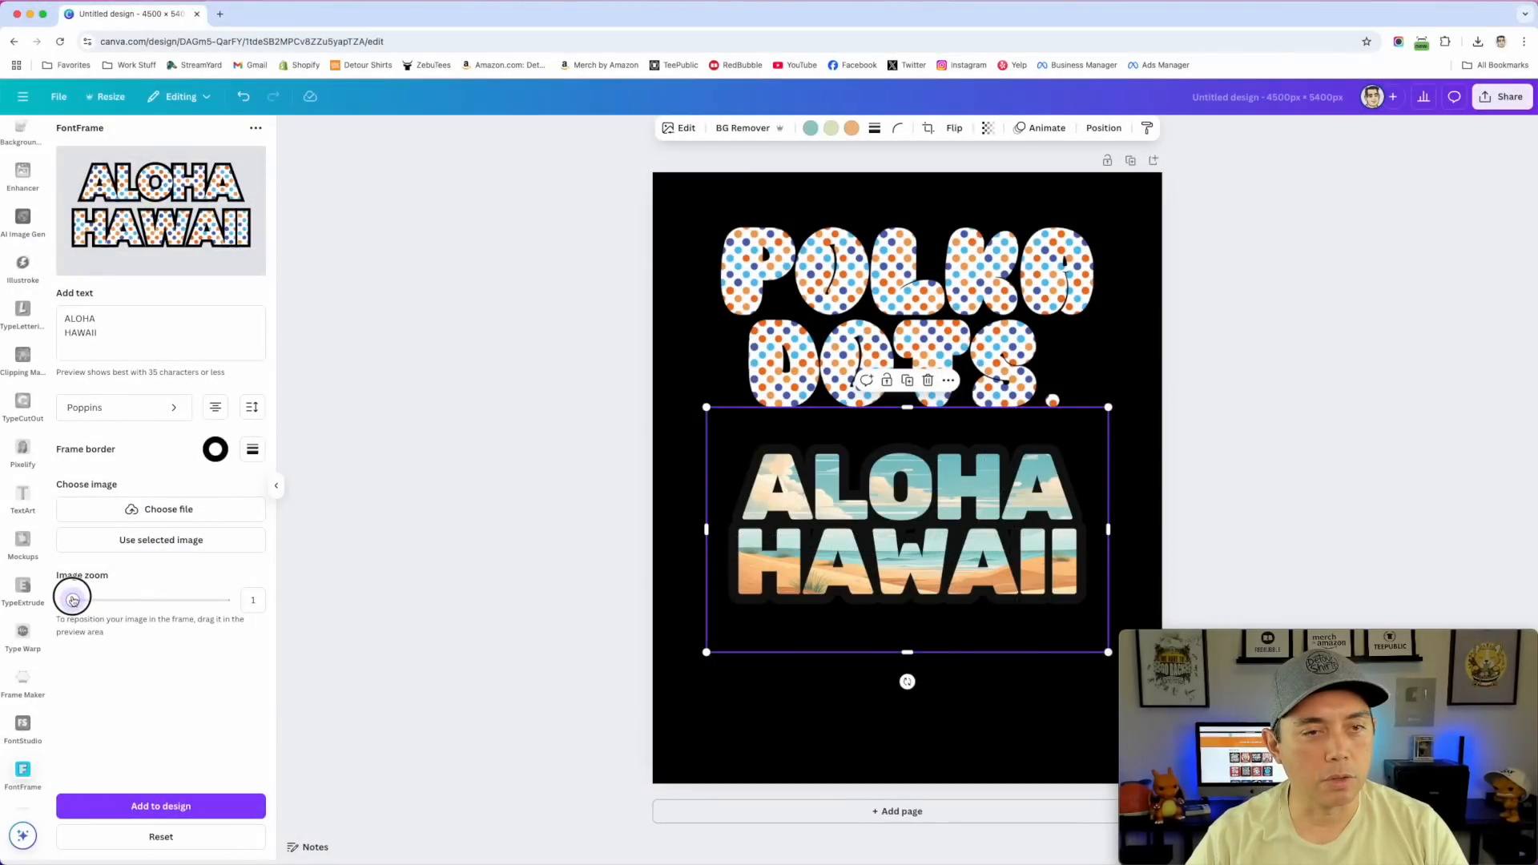
click(196, 801)
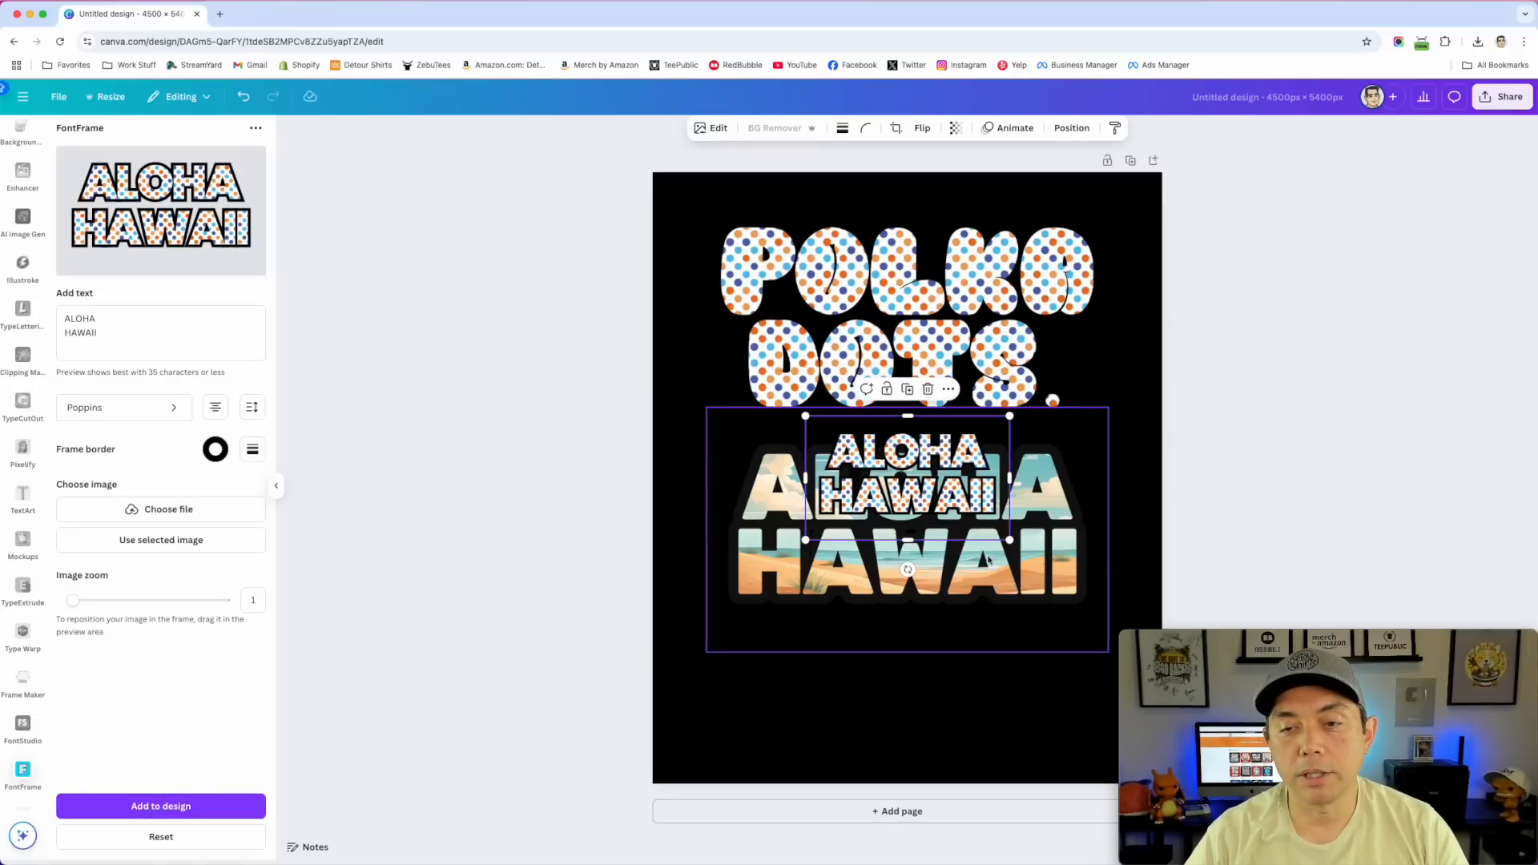
click(922, 586)
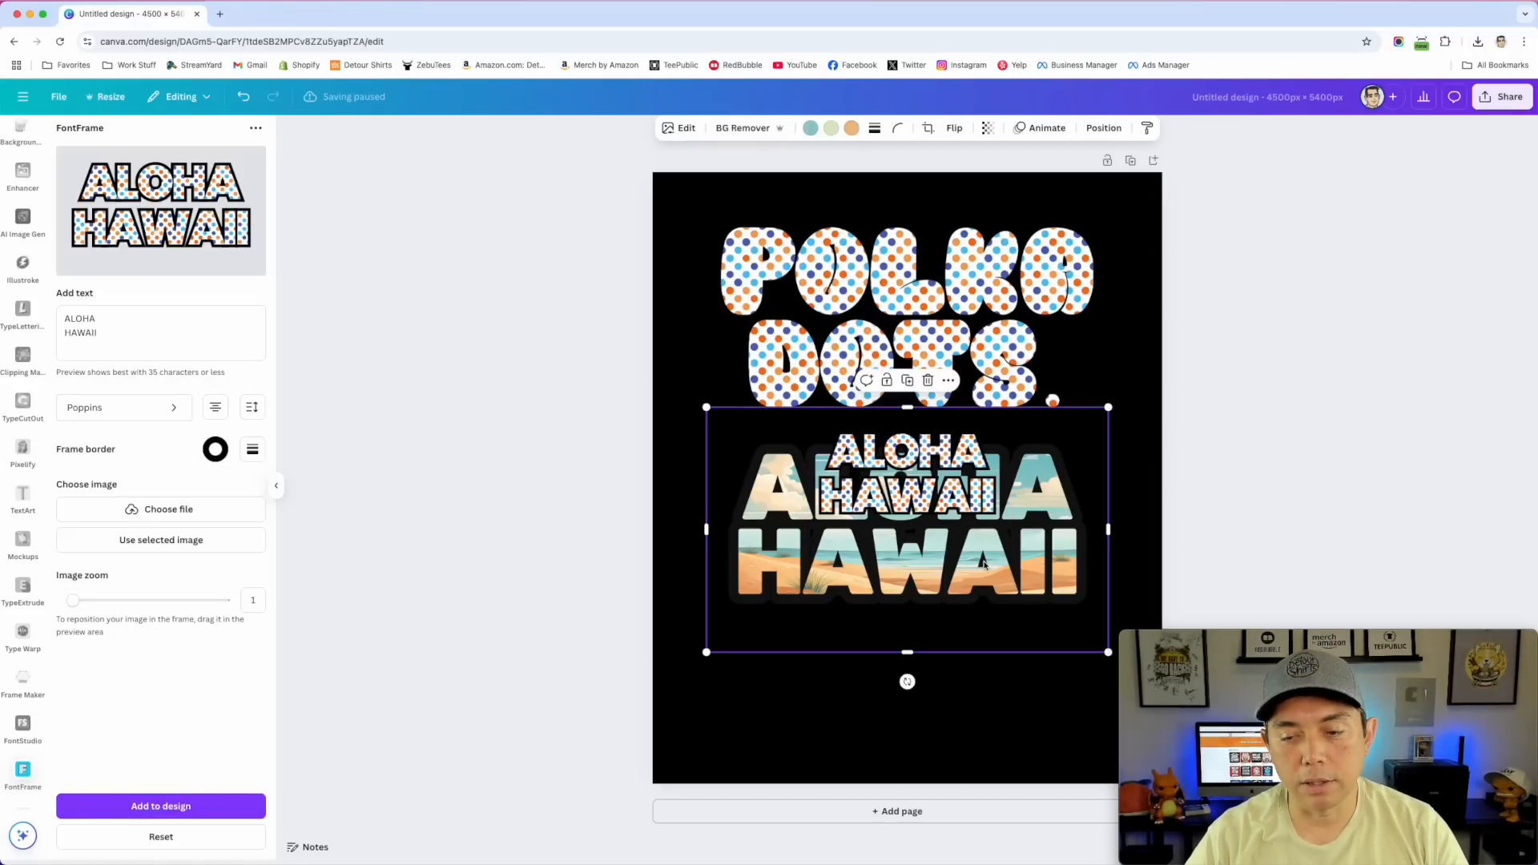
key(Delete)
mouse_move(1009, 544)
mouse_down()
mouse_move(955, 550)
mouse_move(1177, 687)
mouse_move(987, 531)
mouse_up()
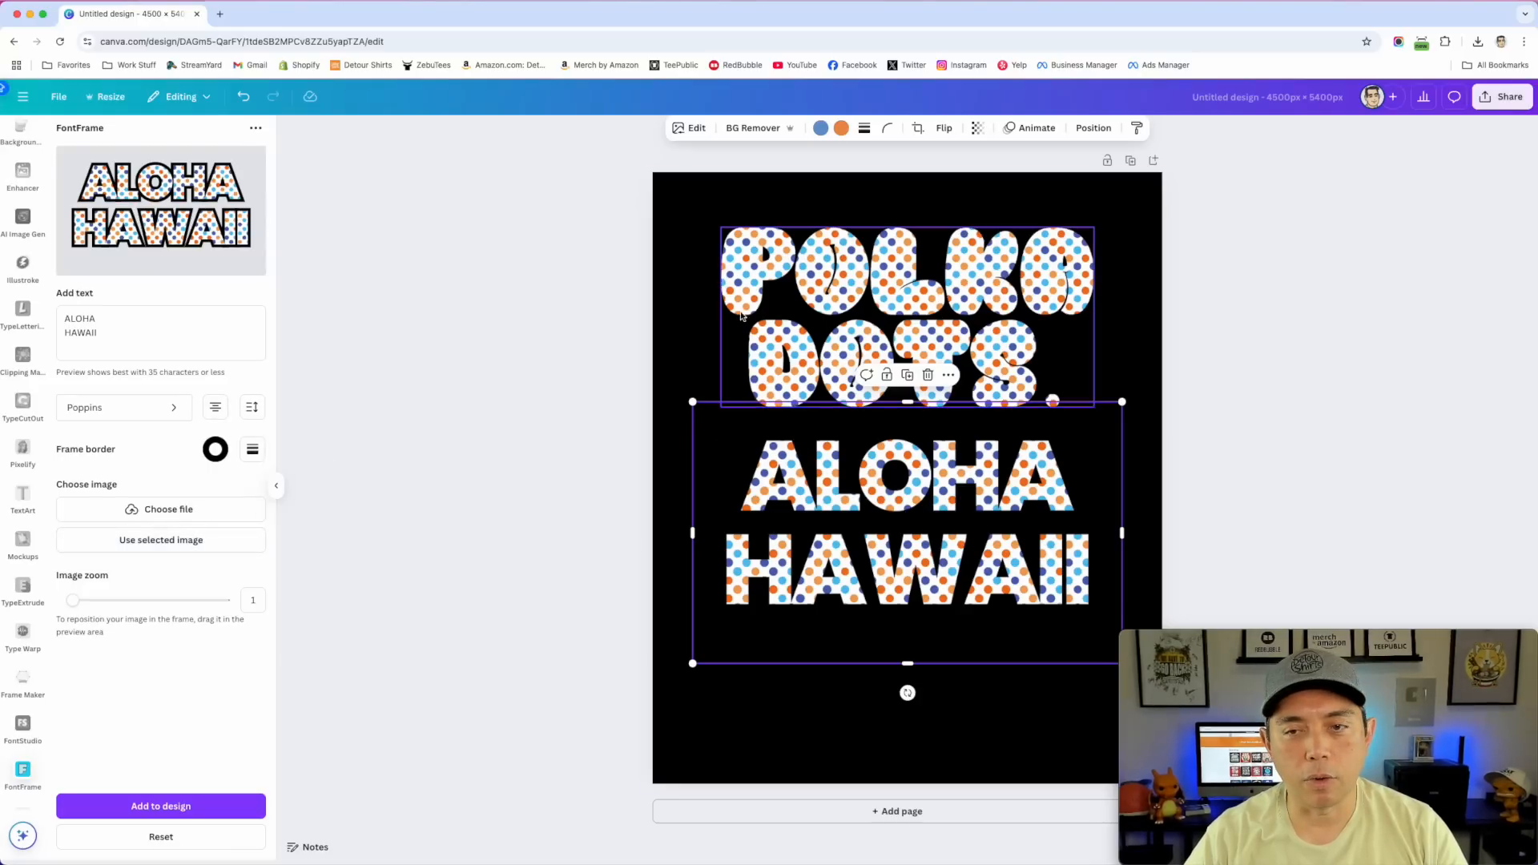
click(253, 449)
mouse_move(163, 508)
mouse_down()
mouse_move(60, 513)
mouse_move(160, 508)
mouse_up()
click(147, 387)
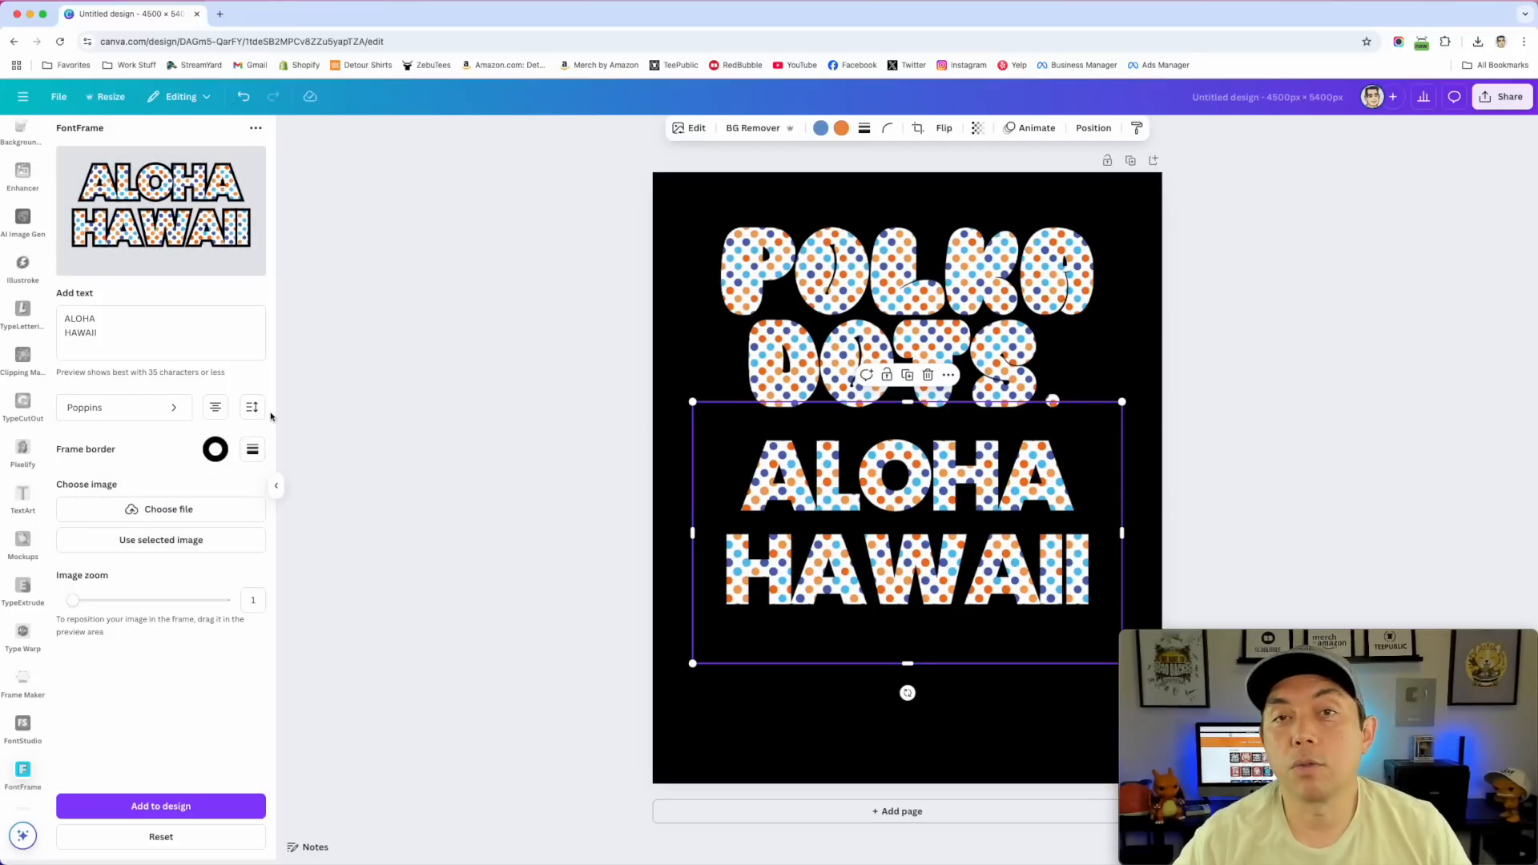
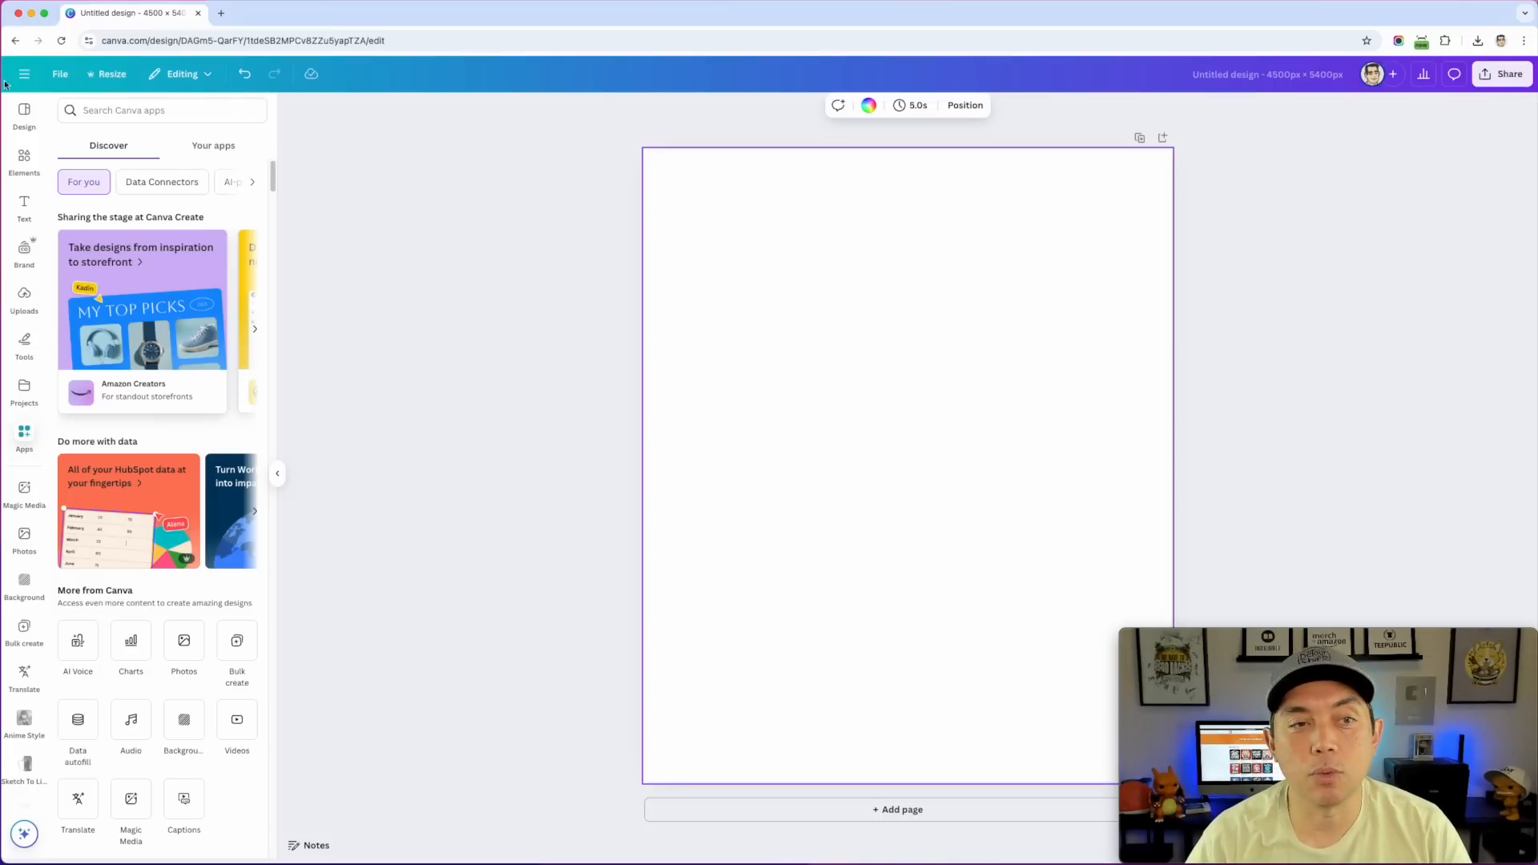
Search the Canva apps for TypeGradient and open it
click(126, 105)
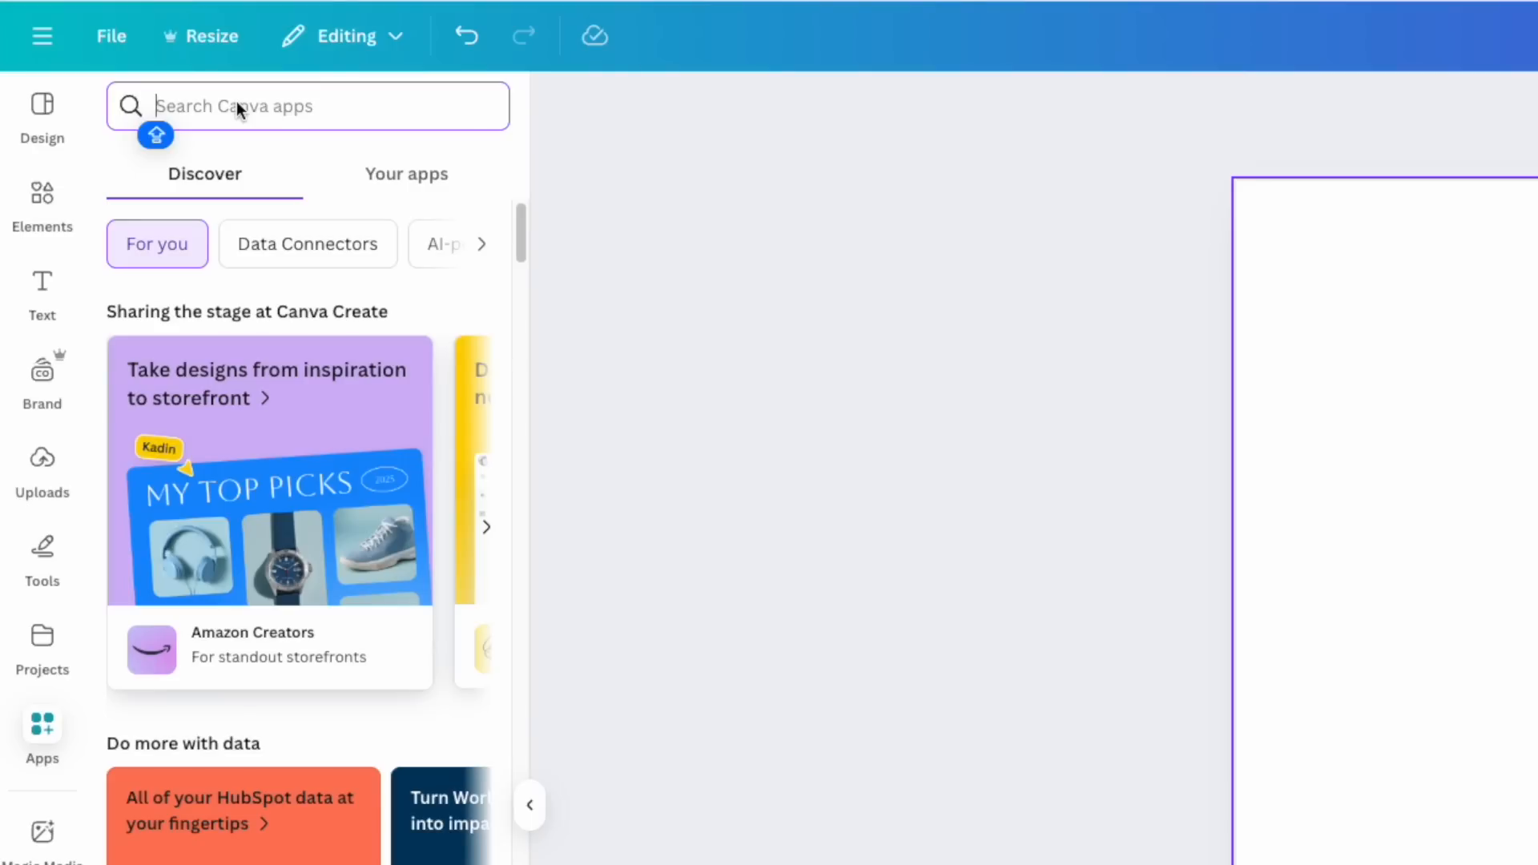
text(TYPEGRA)
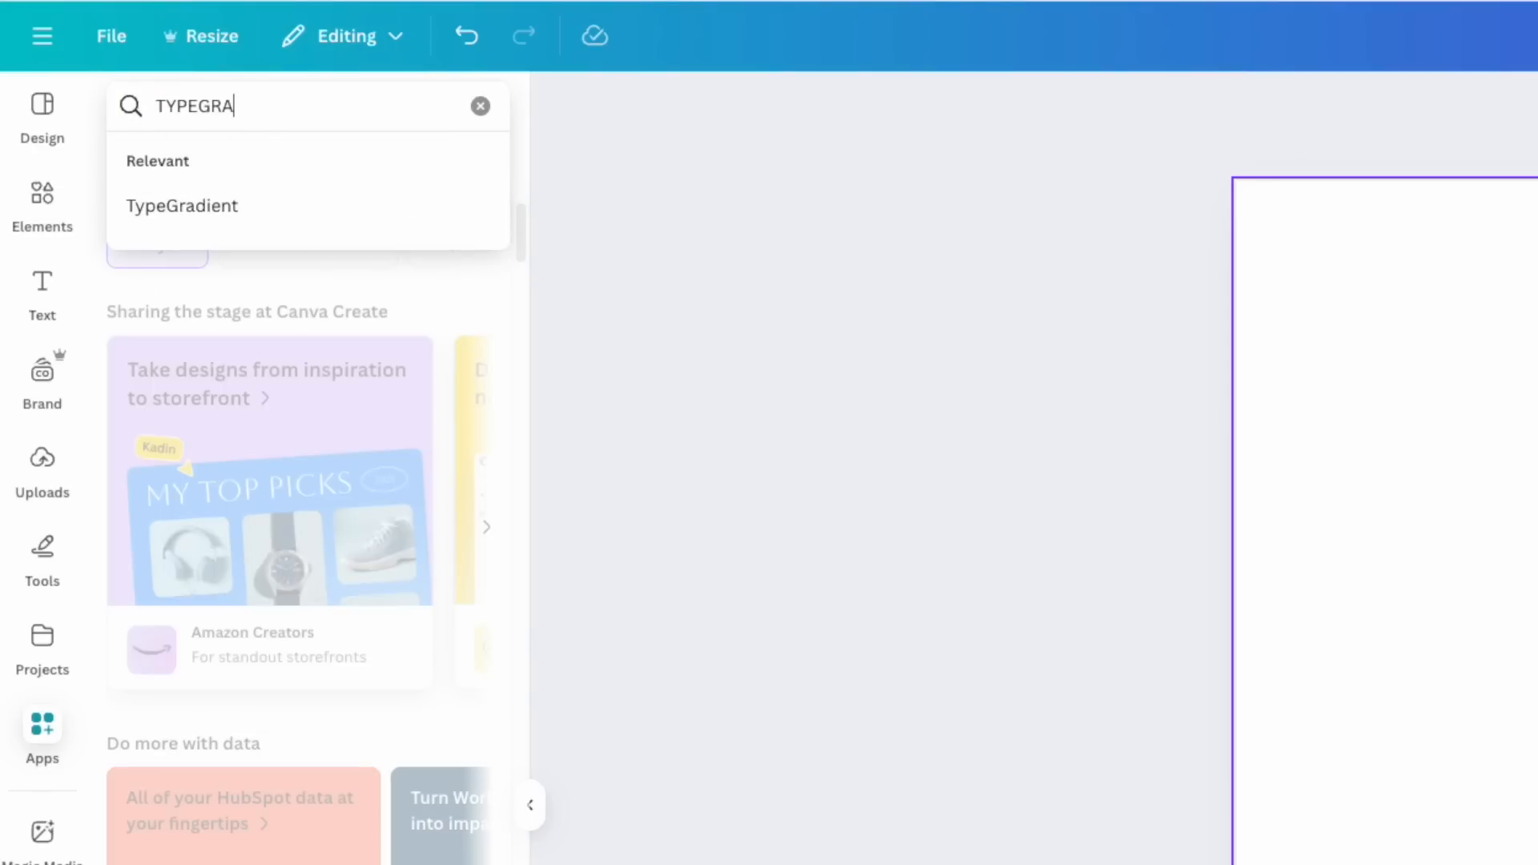
click(196, 207)
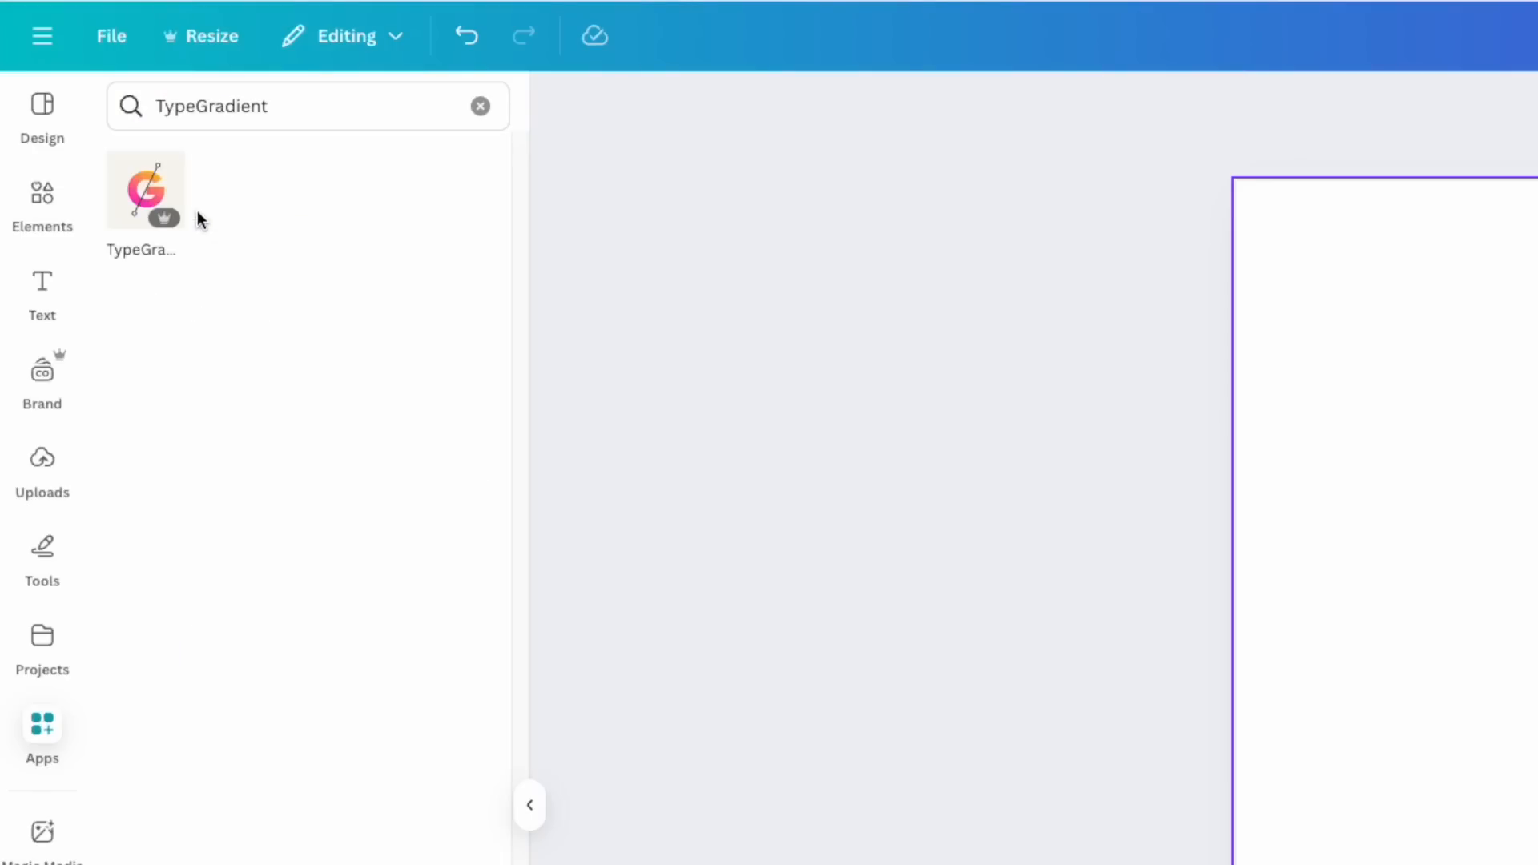
click(147, 190)
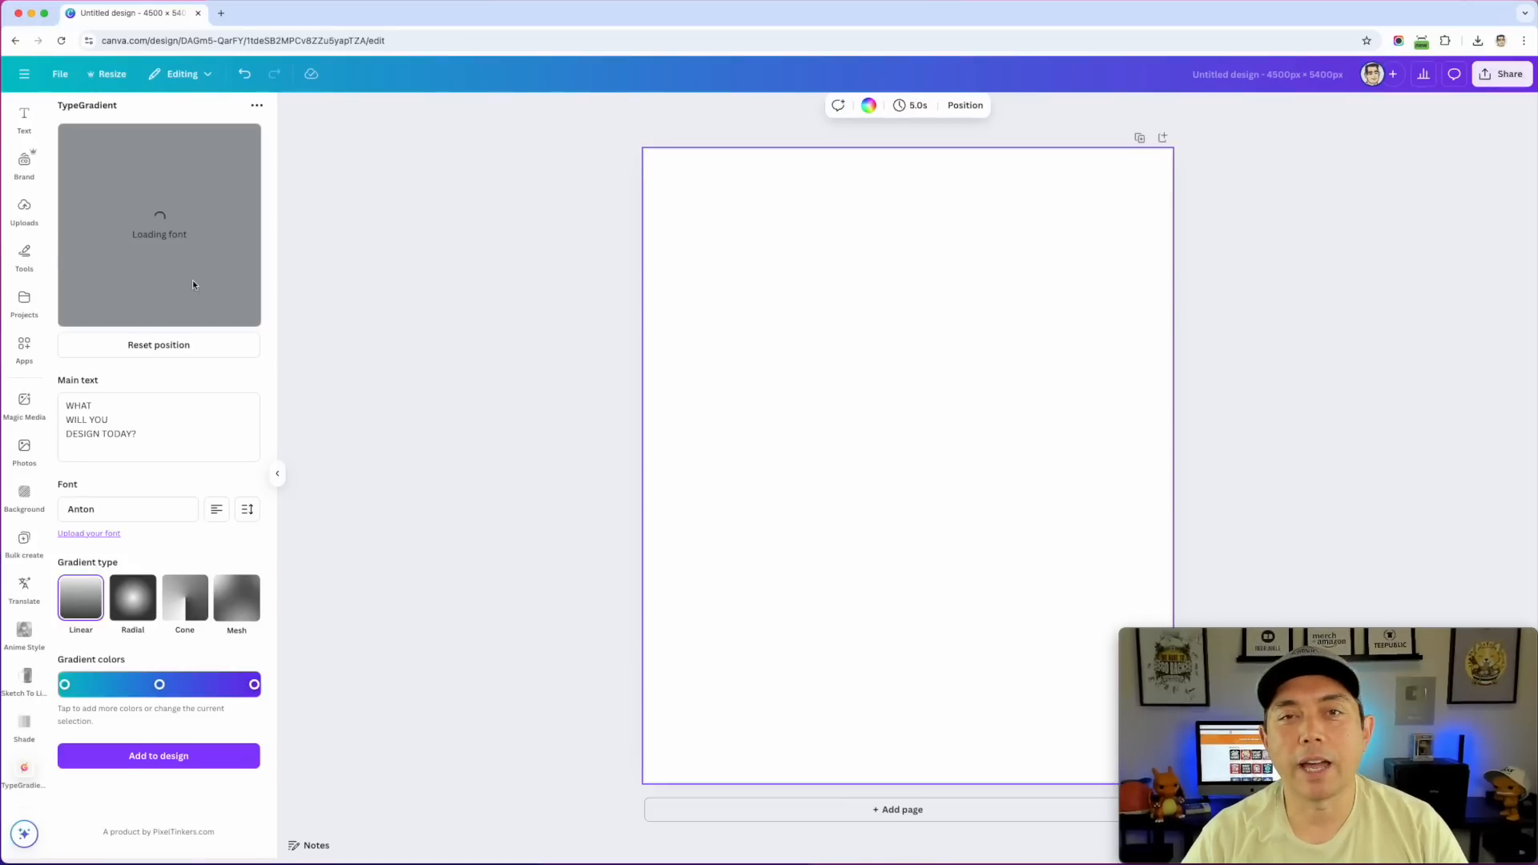
Replace the main text in TypeGradient with ALOHA, HAWAII and MAHALO on three separate lines
click(148, 436)
key(cmd+a)
text(A)
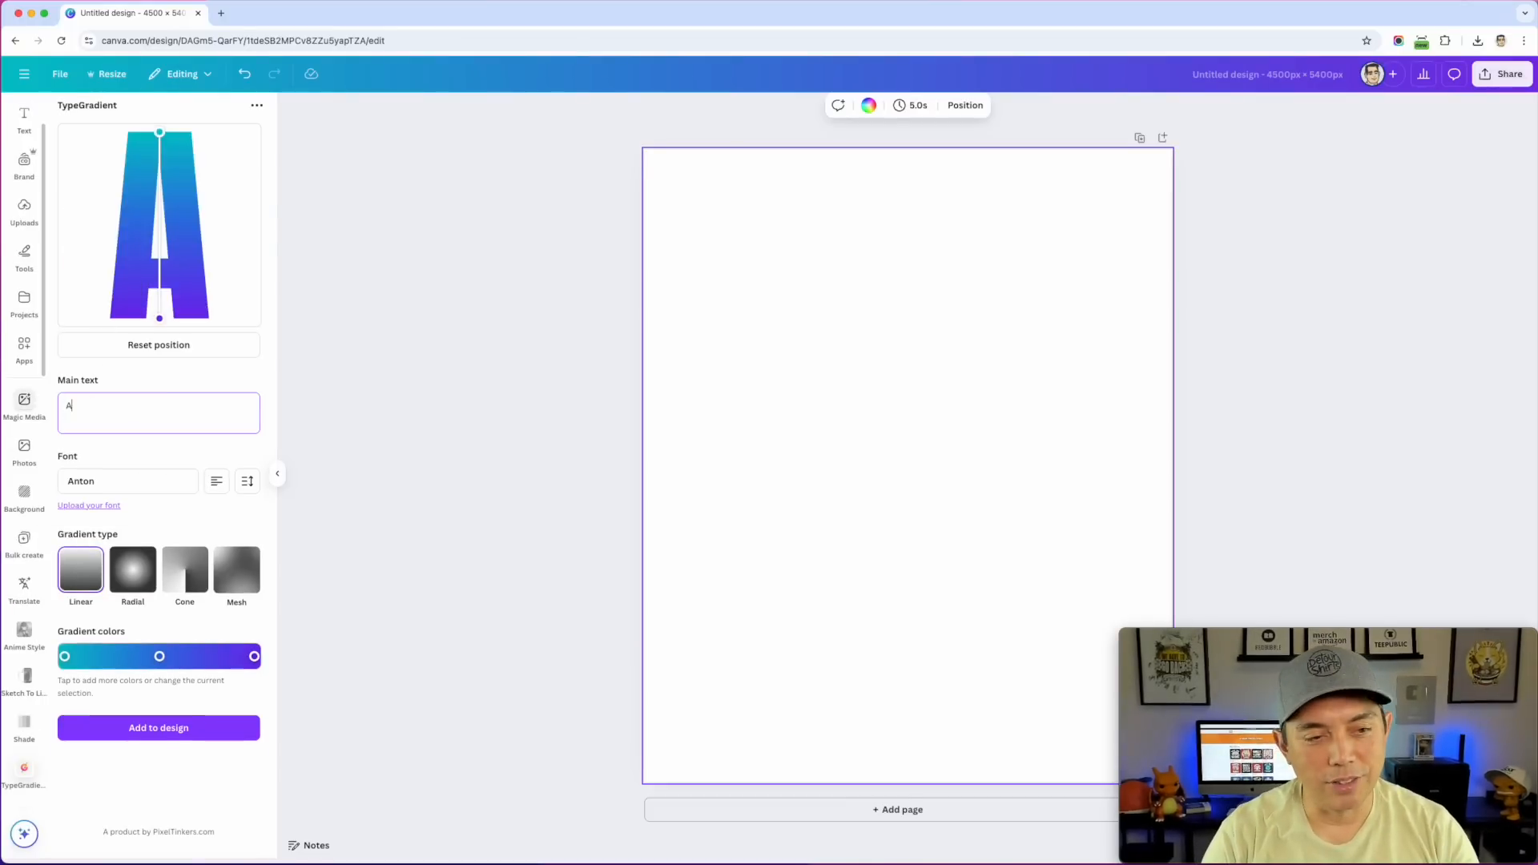
text(LOHA)
key(Return)
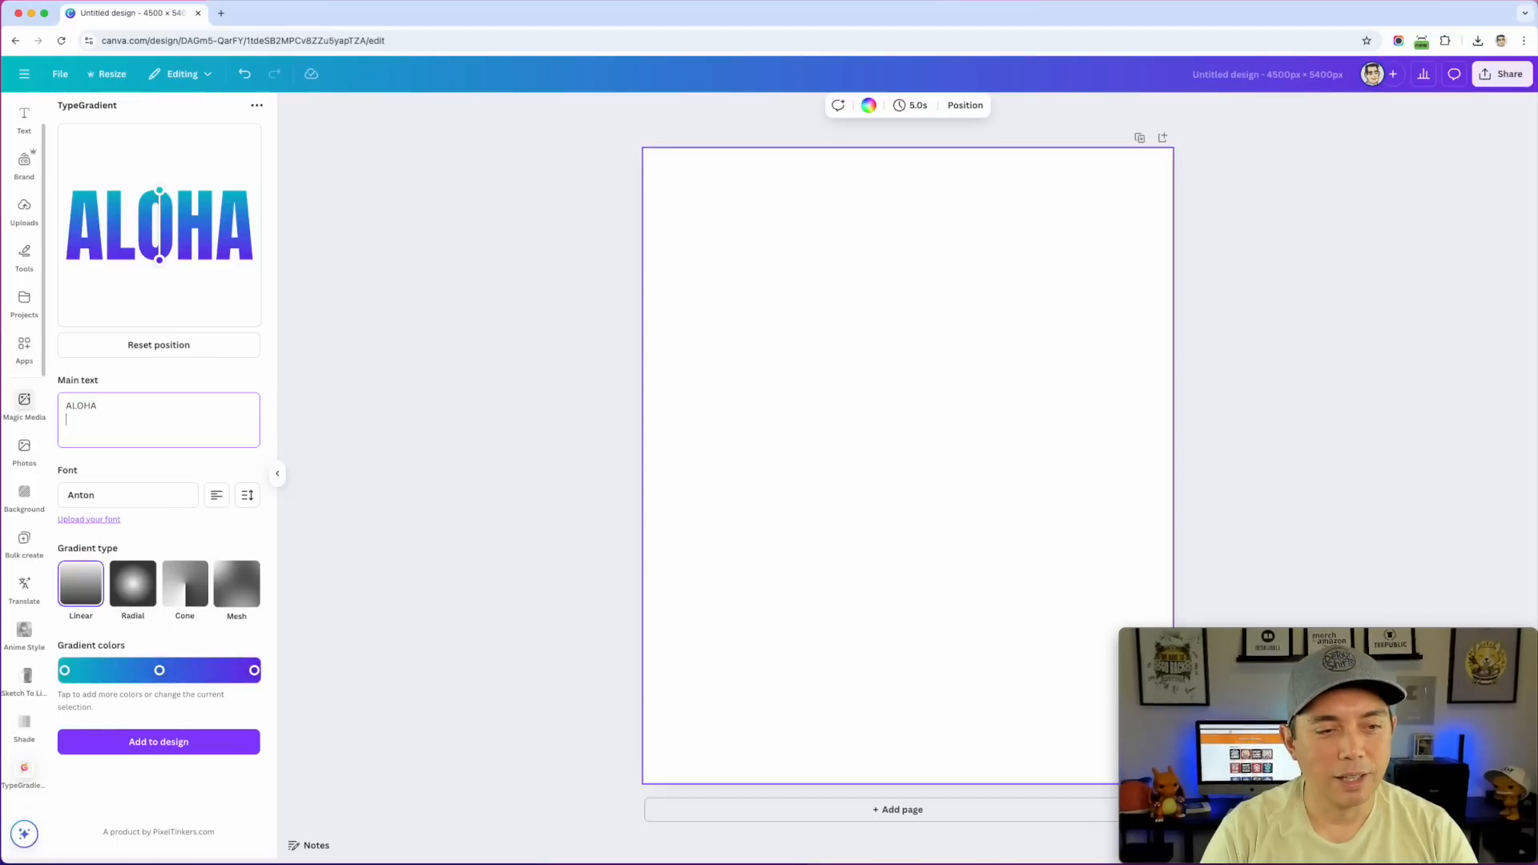
text(HAWII)
key(BackSpace)
key(BackSpace)
text(AII)
key(Return)
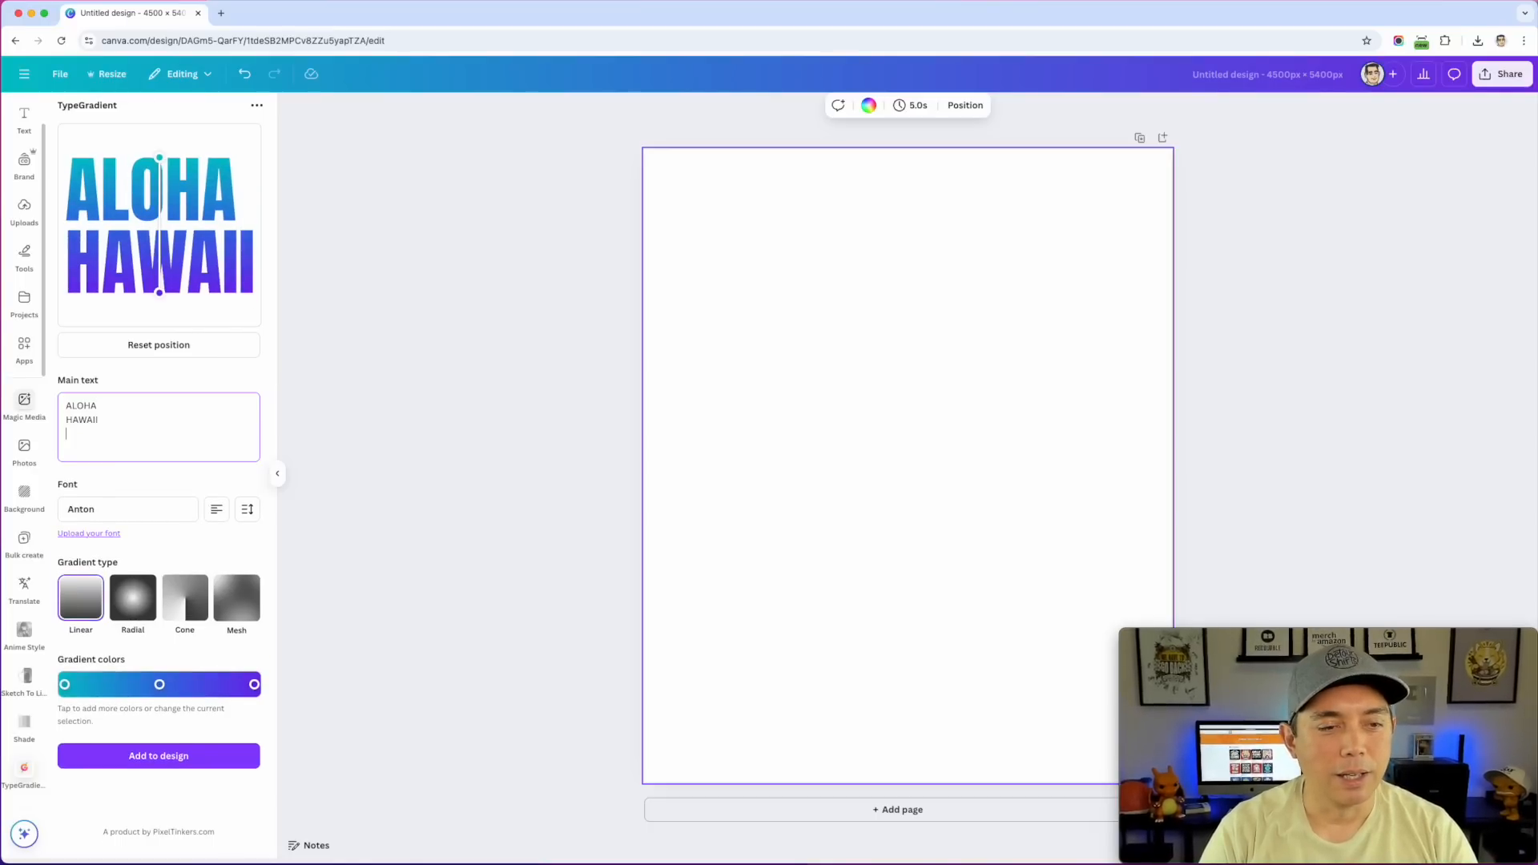
text(MAHAL)
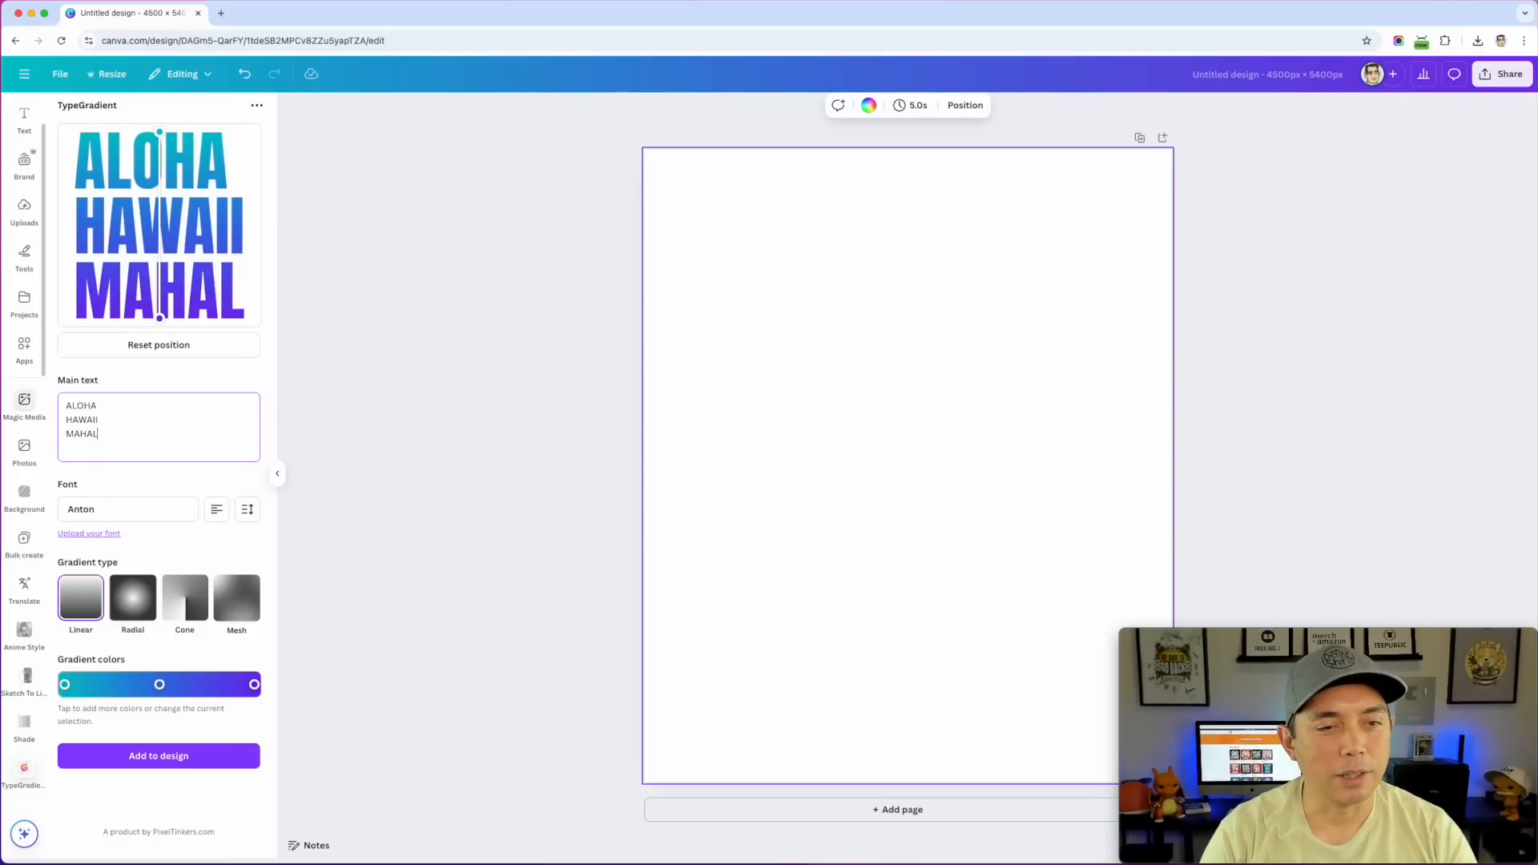
text(O)
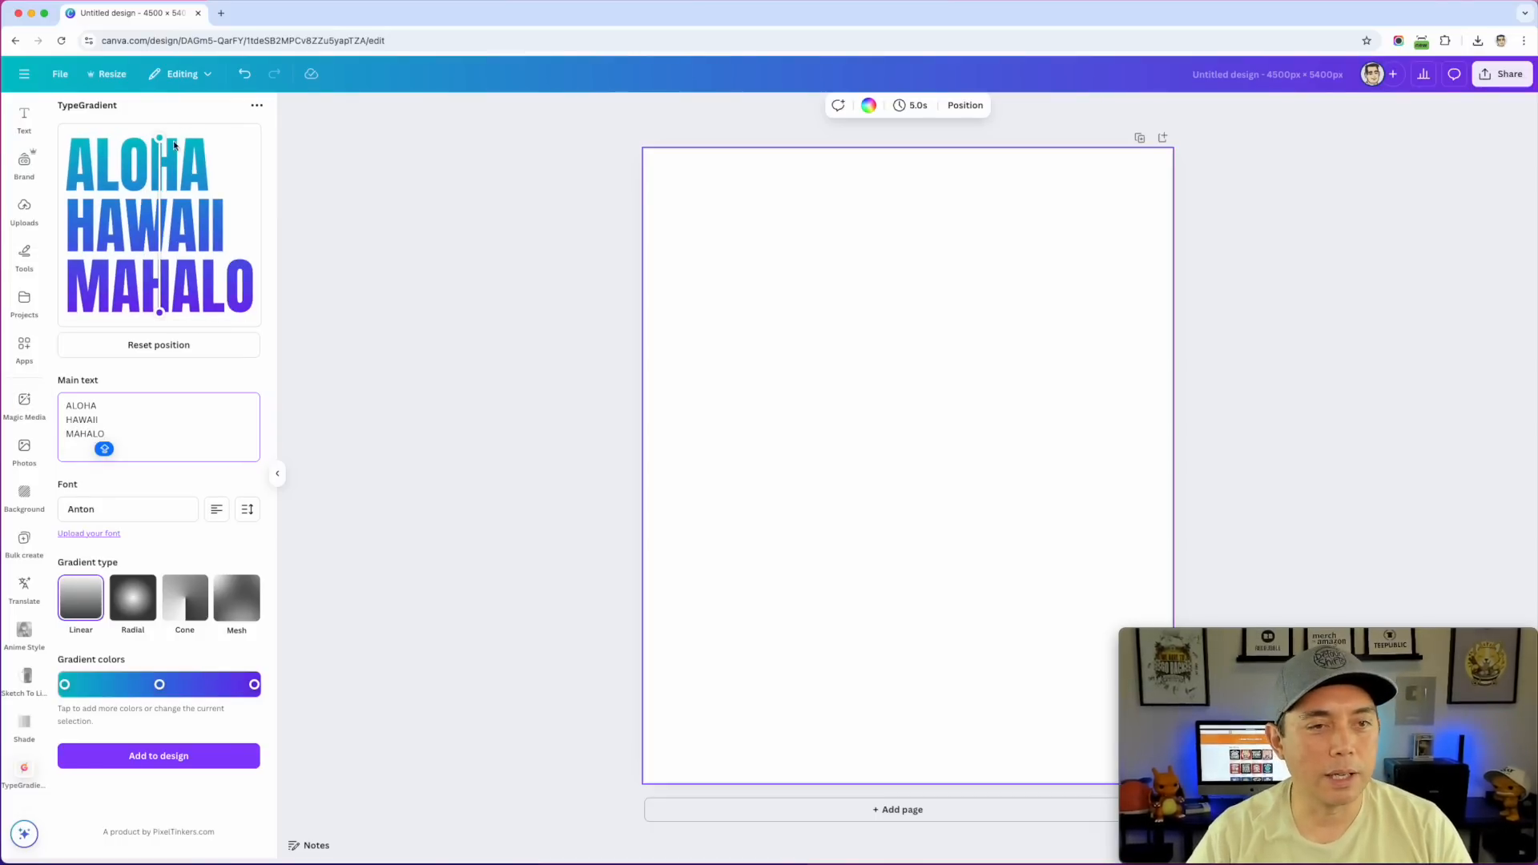
Move the linear gradient's start point slightly down, coloring its first stop #cc9f00 and its last stop #20fe36
drag(160, 136, 161, 157)
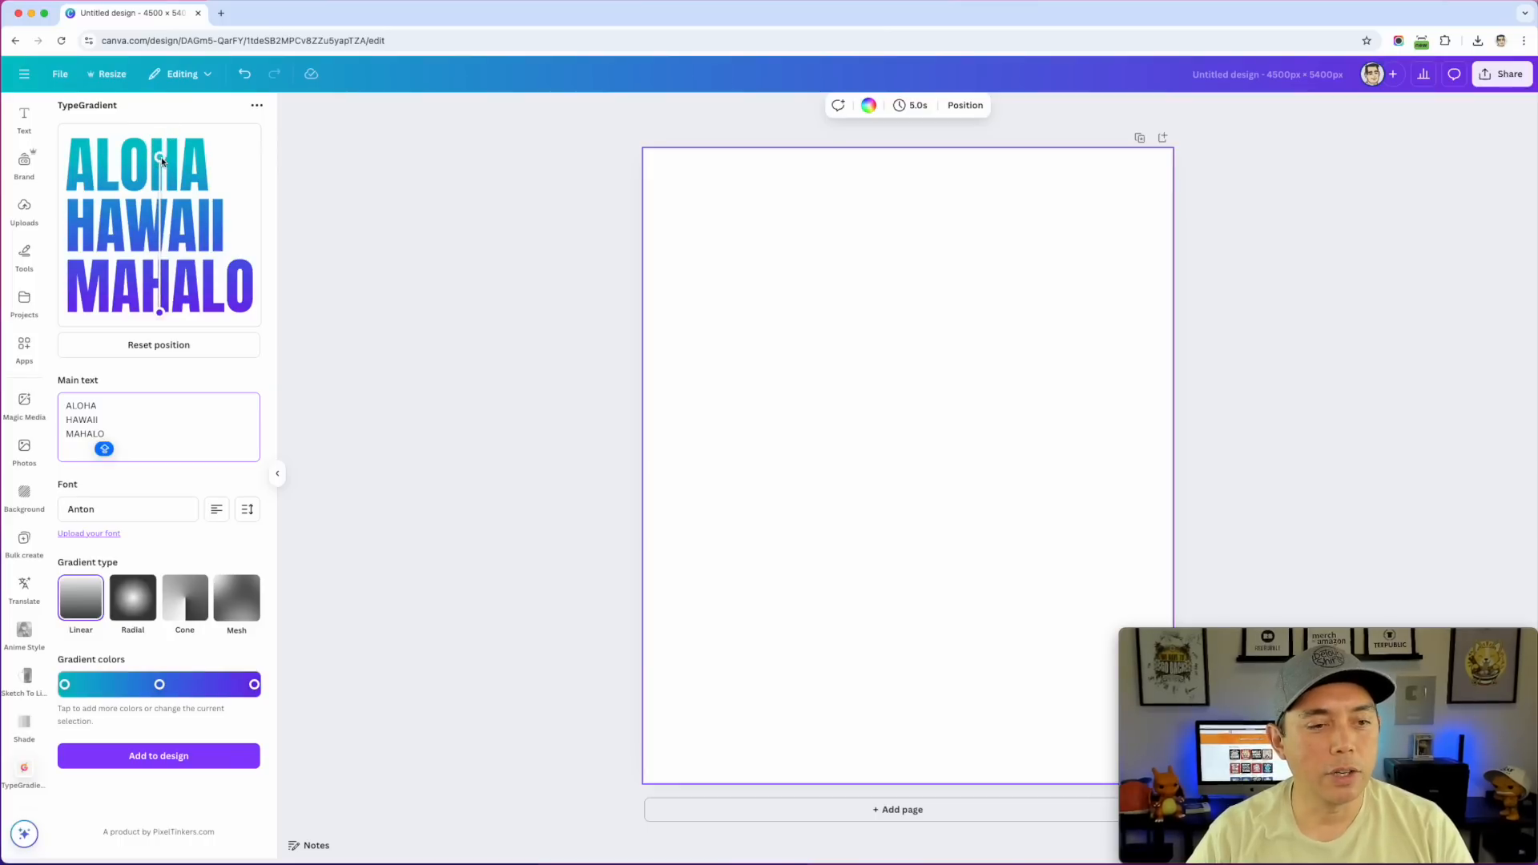
click(64, 685)
click(97, 588)
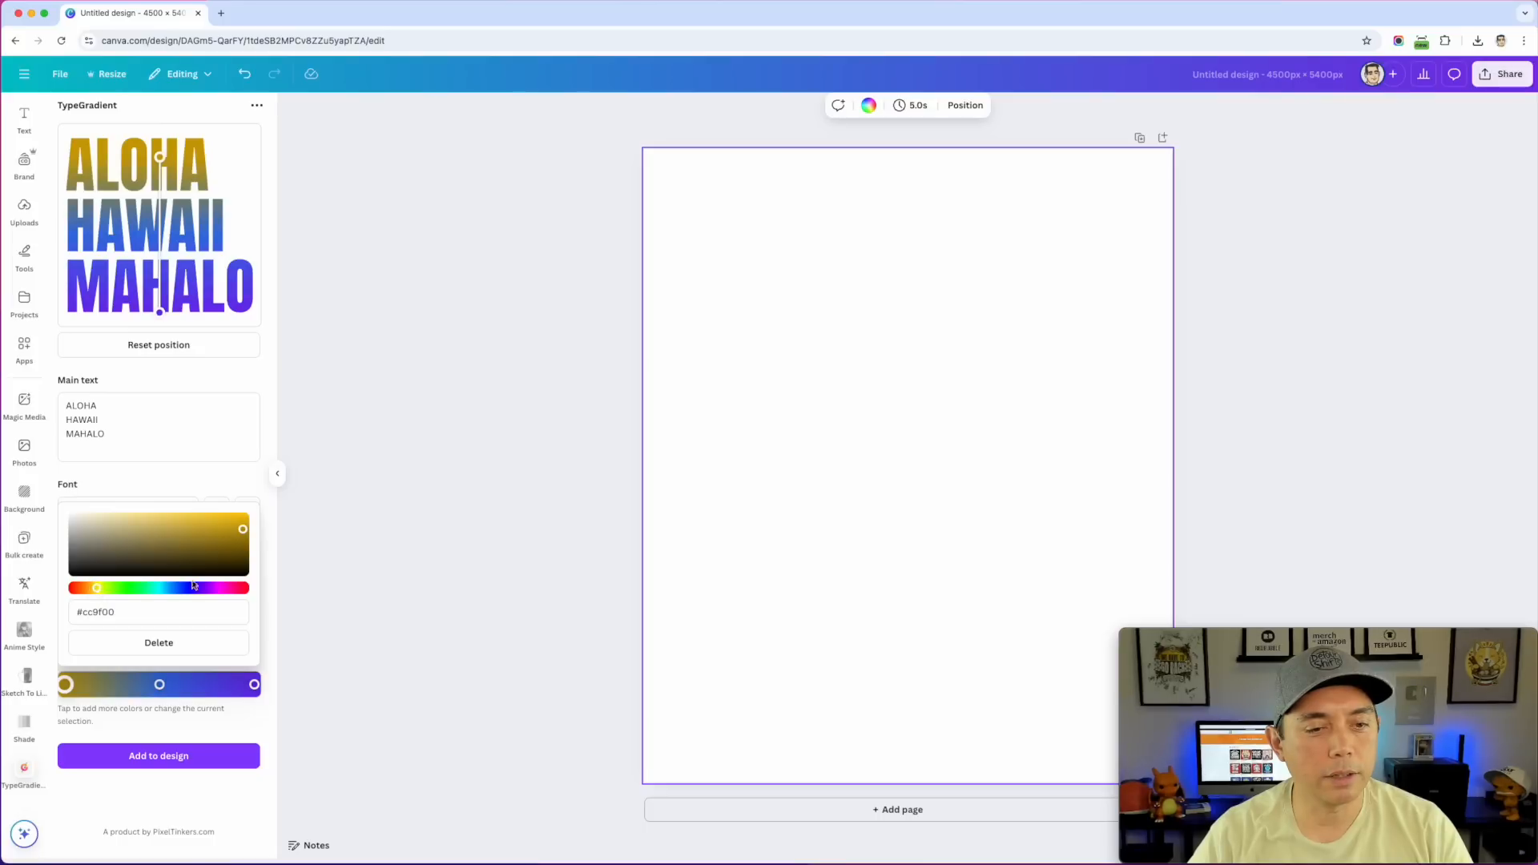
click(254, 684)
click(137, 588)
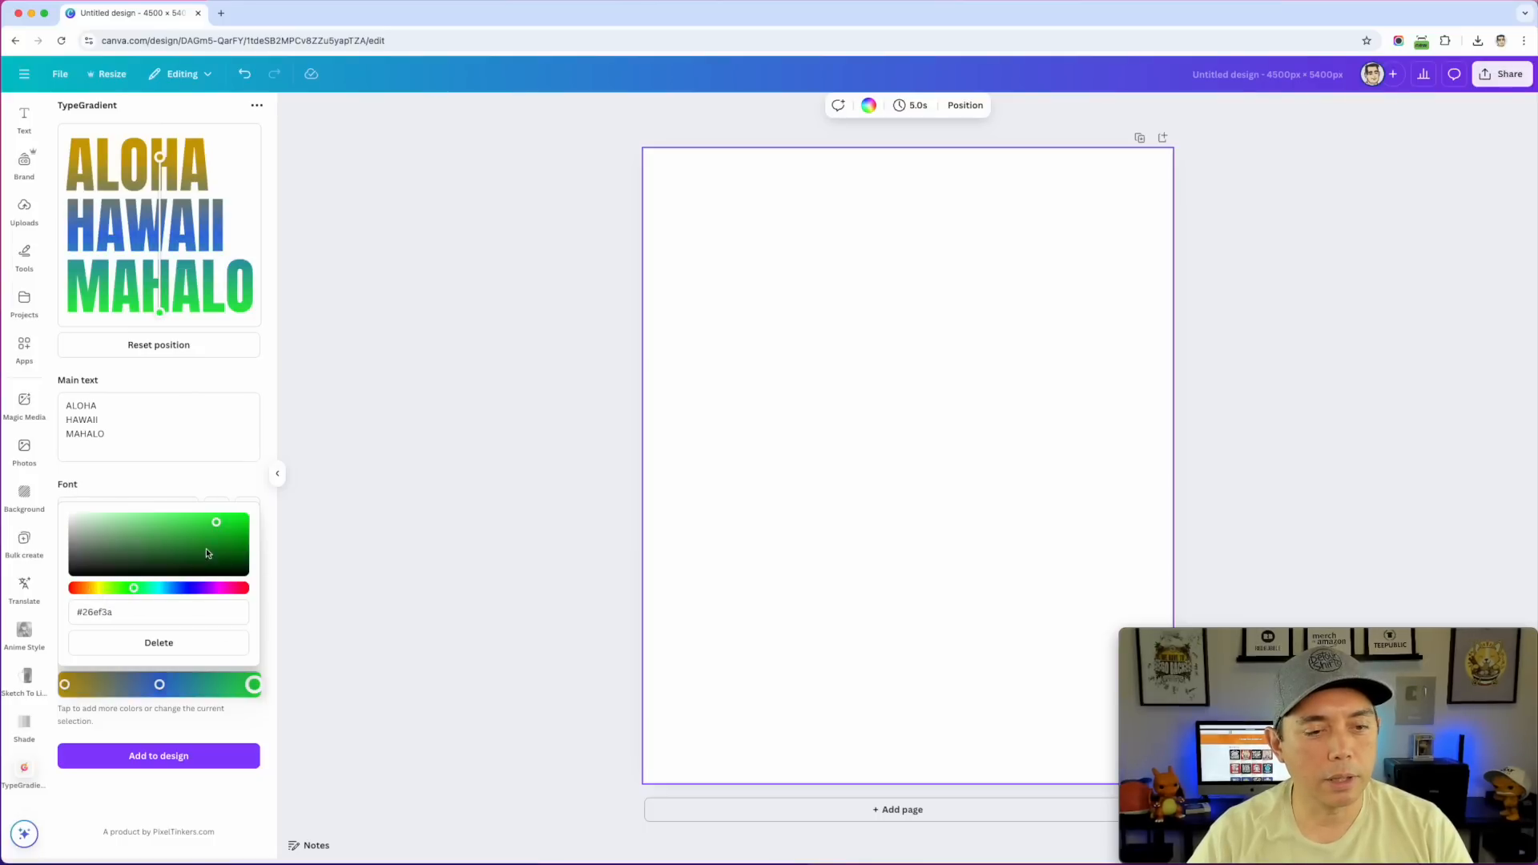
drag(216, 526, 222, 519)
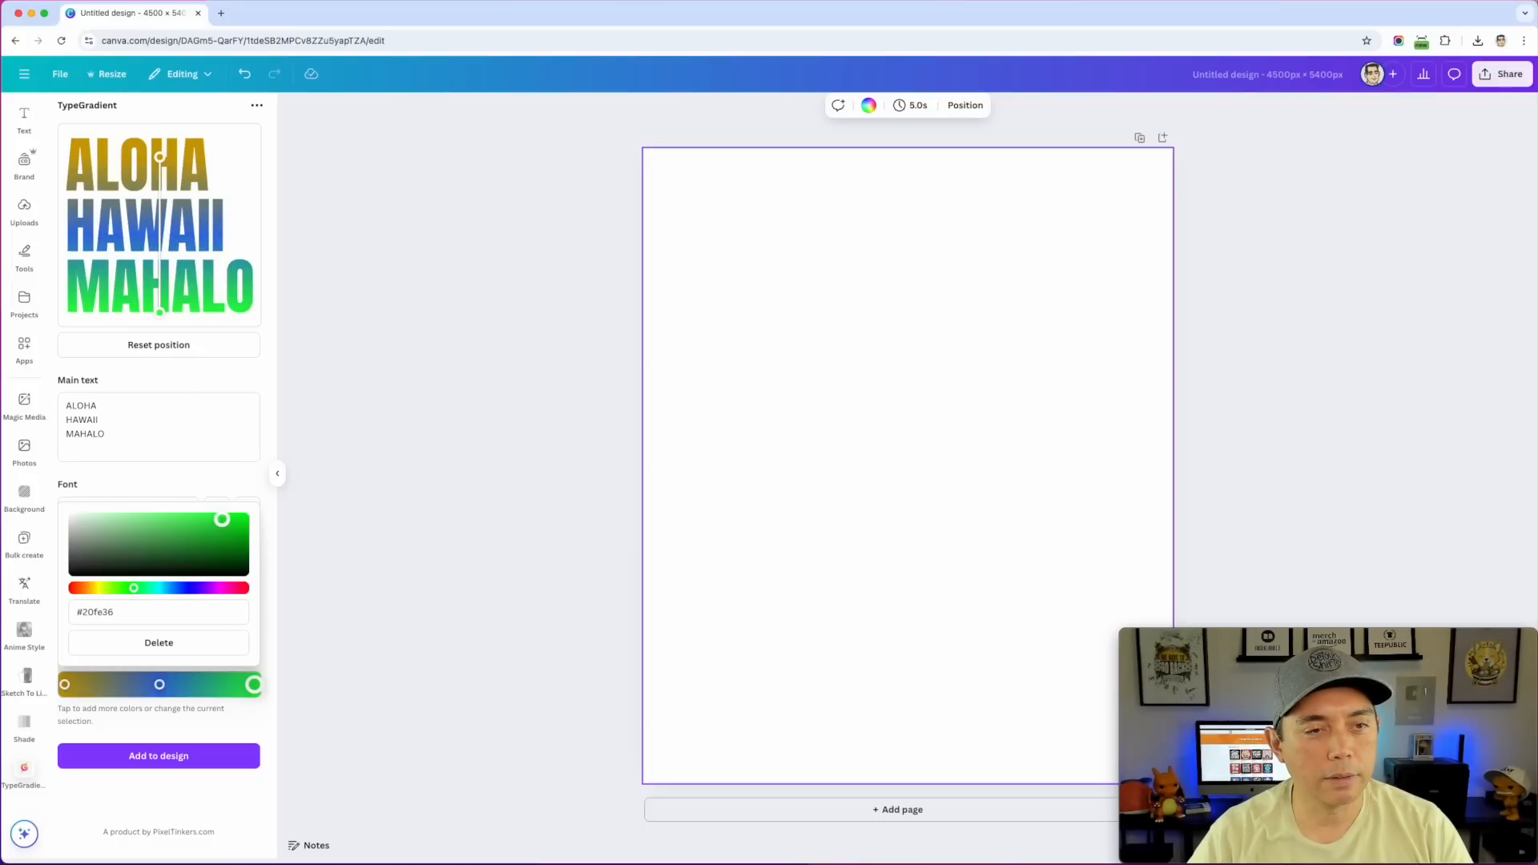
click(159, 237)
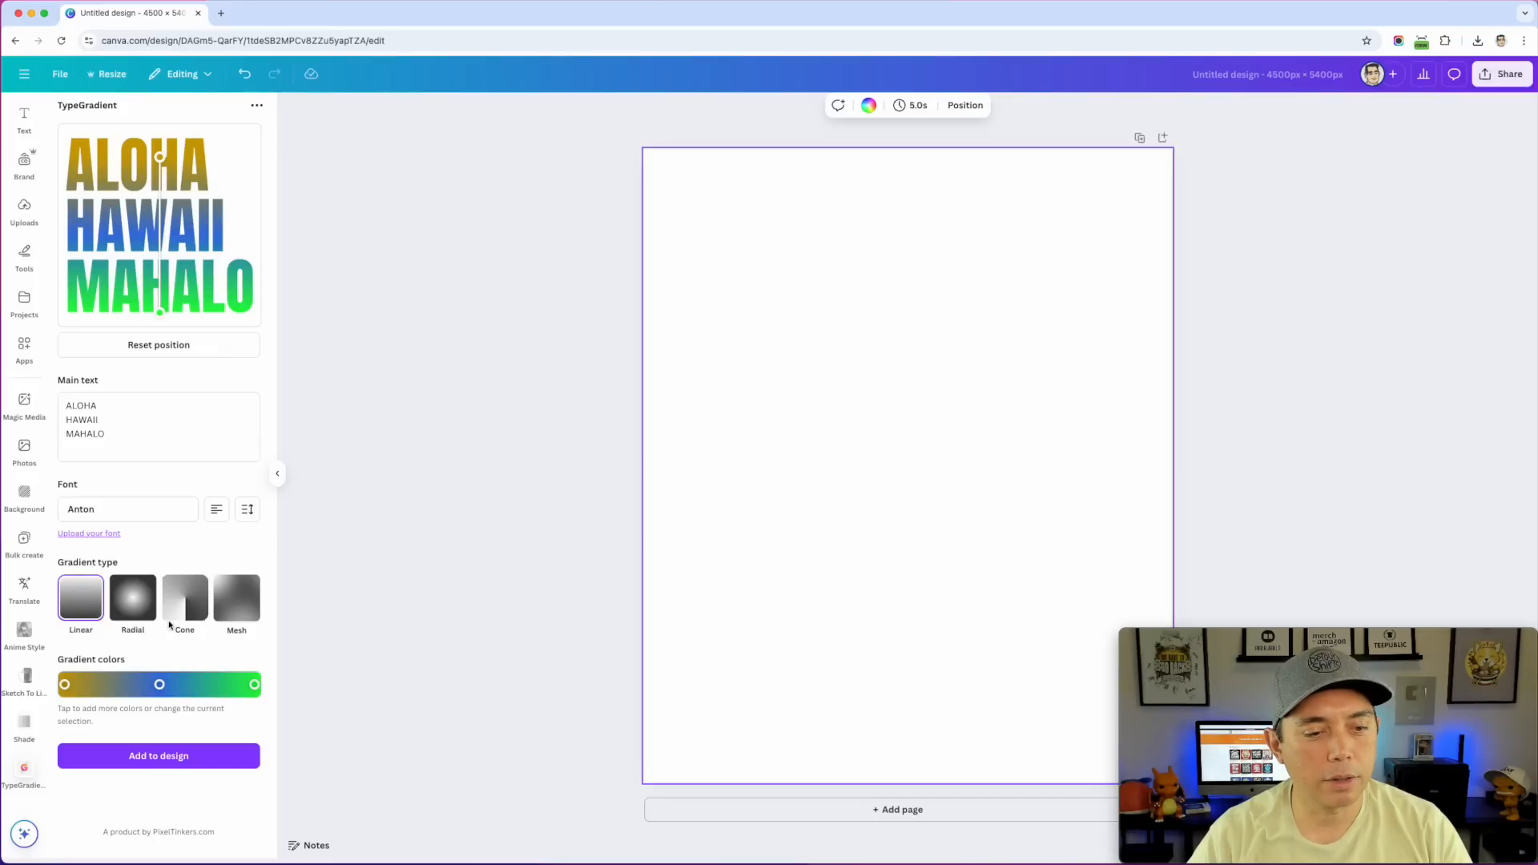
Recolor the middle gradient stop to #33e3d8 and add one stop on each side of it, coloring the one toward green blue
mouse_move(160, 688)
mouse_down()
mouse_move(141, 686)
mouse_move(154, 686)
mouse_up()
click(158, 587)
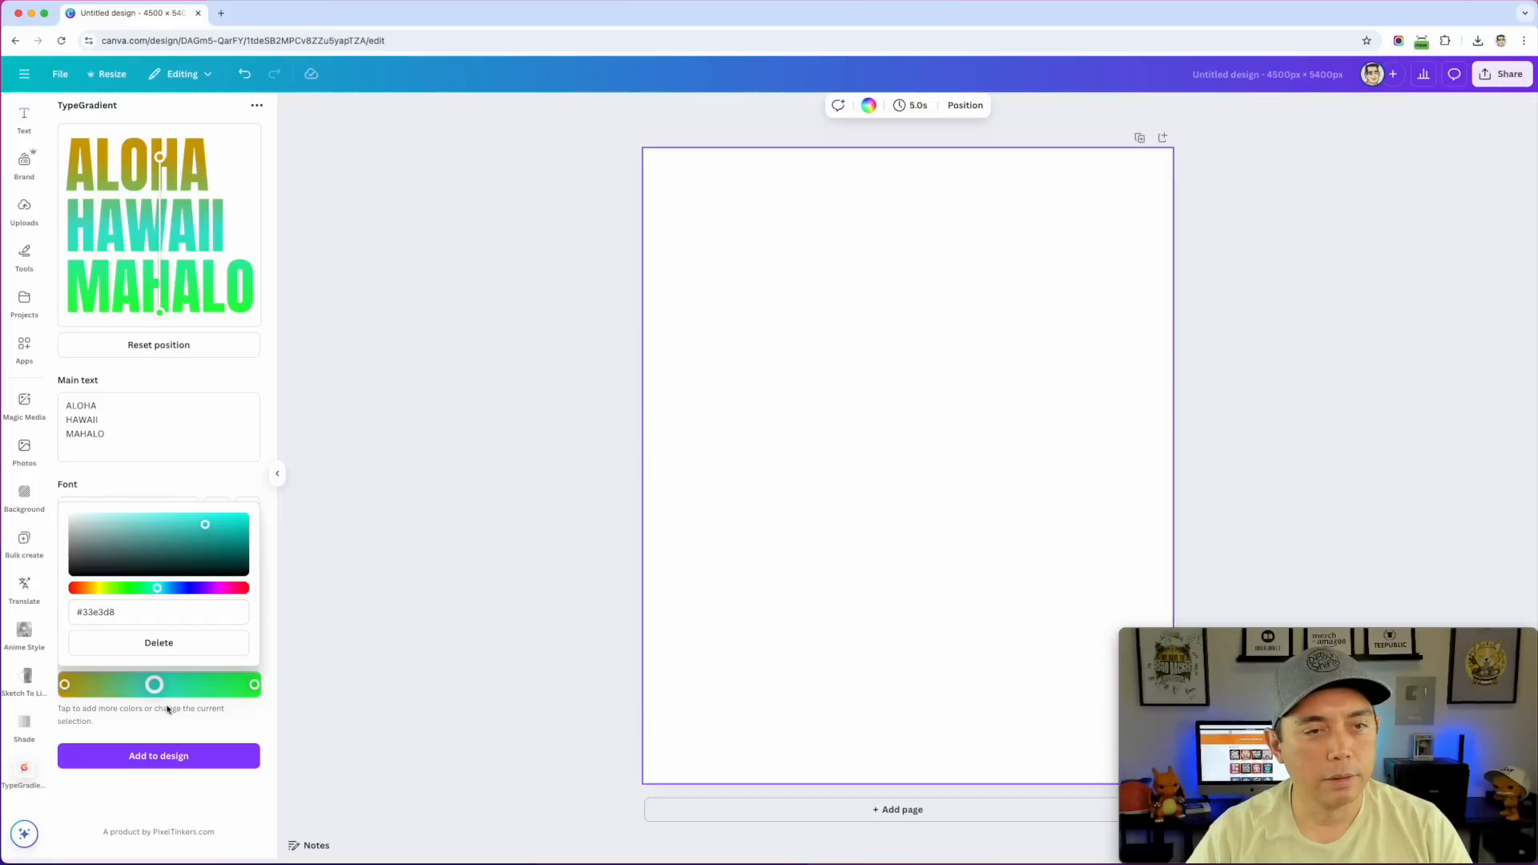
click(205, 686)
click(108, 686)
drag(133, 591, 192, 590)
click(193, 687)
click(213, 436)
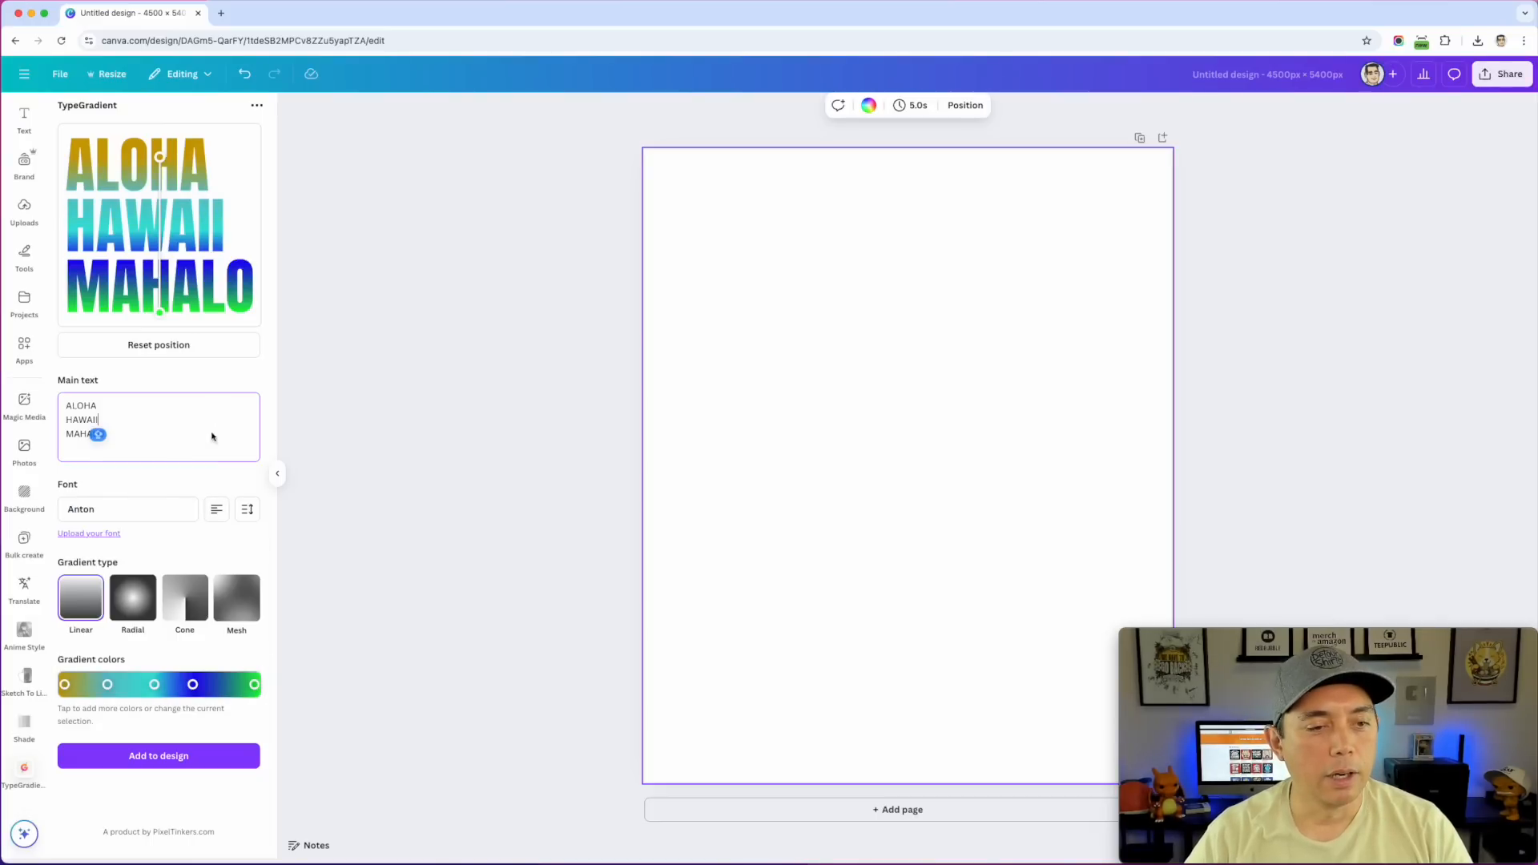
Apply the second Anton Regular font to the lettering and center-align its three lines
click(122, 508)
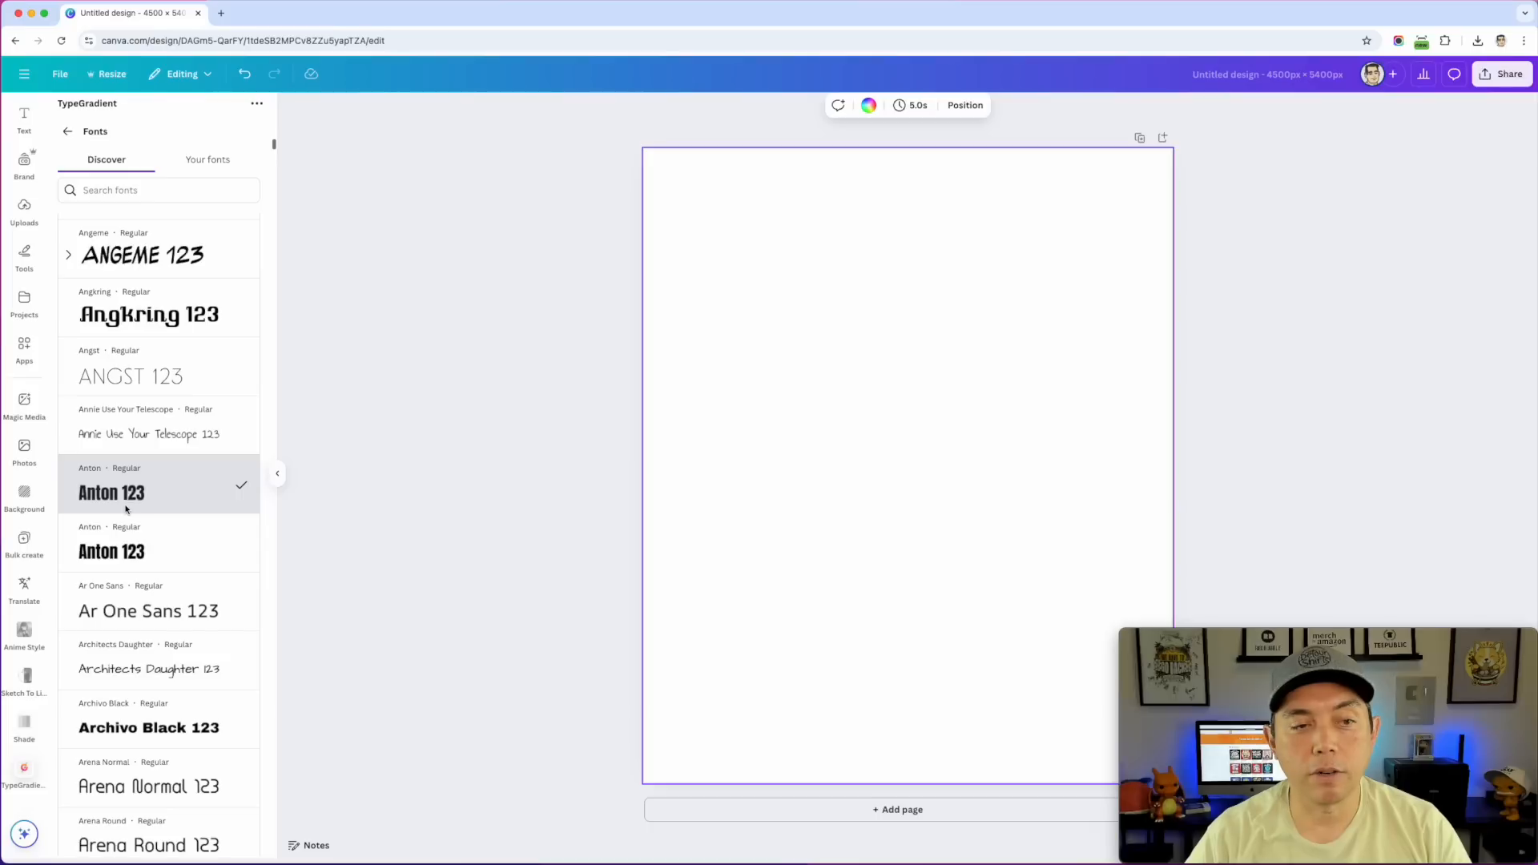
click(132, 552)
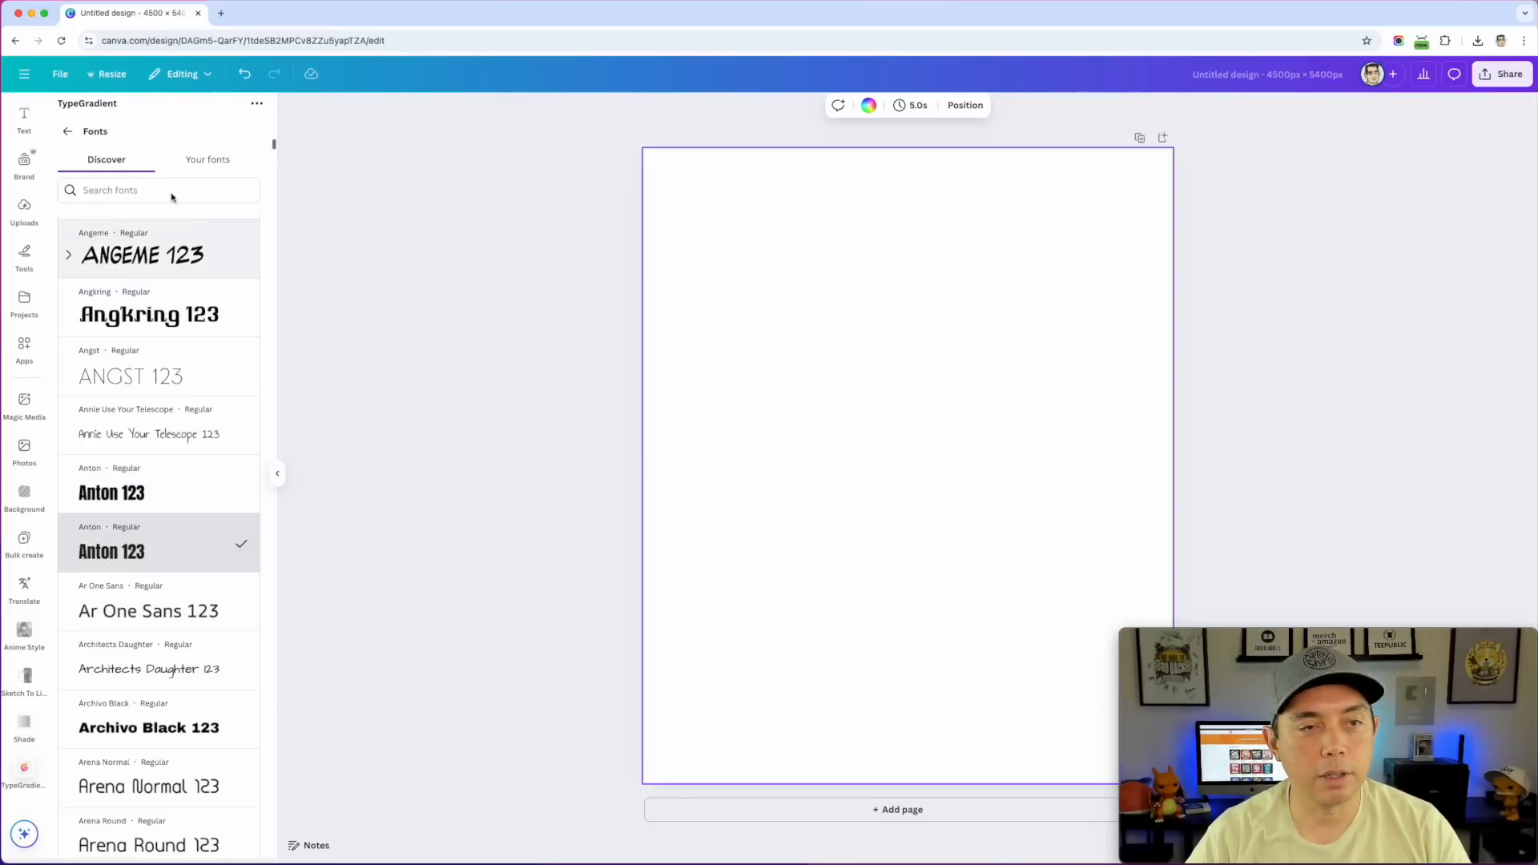
click(67, 131)
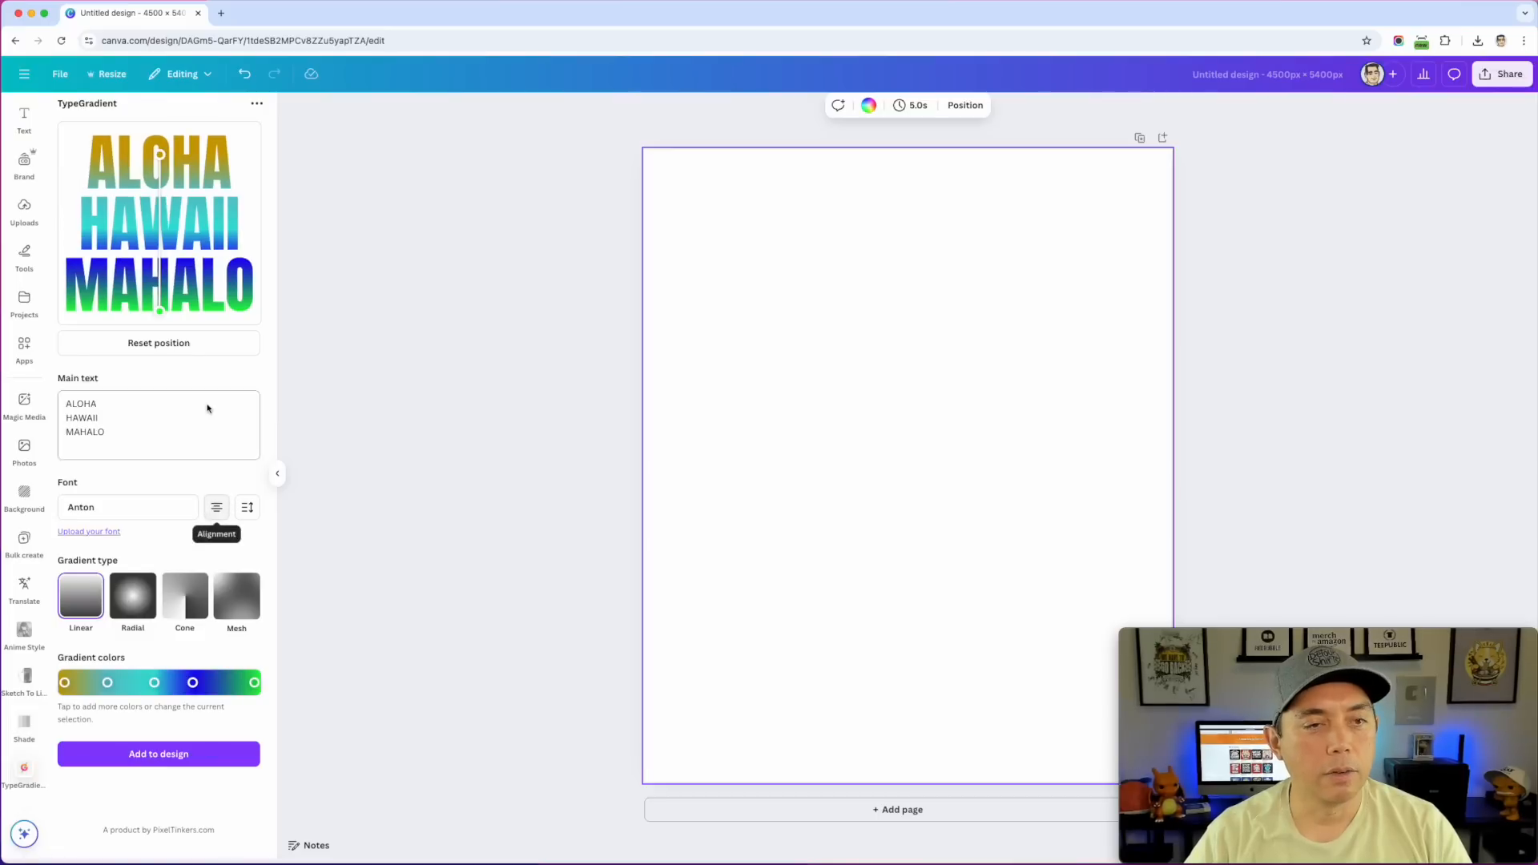
click(216, 507)
click(216, 507)
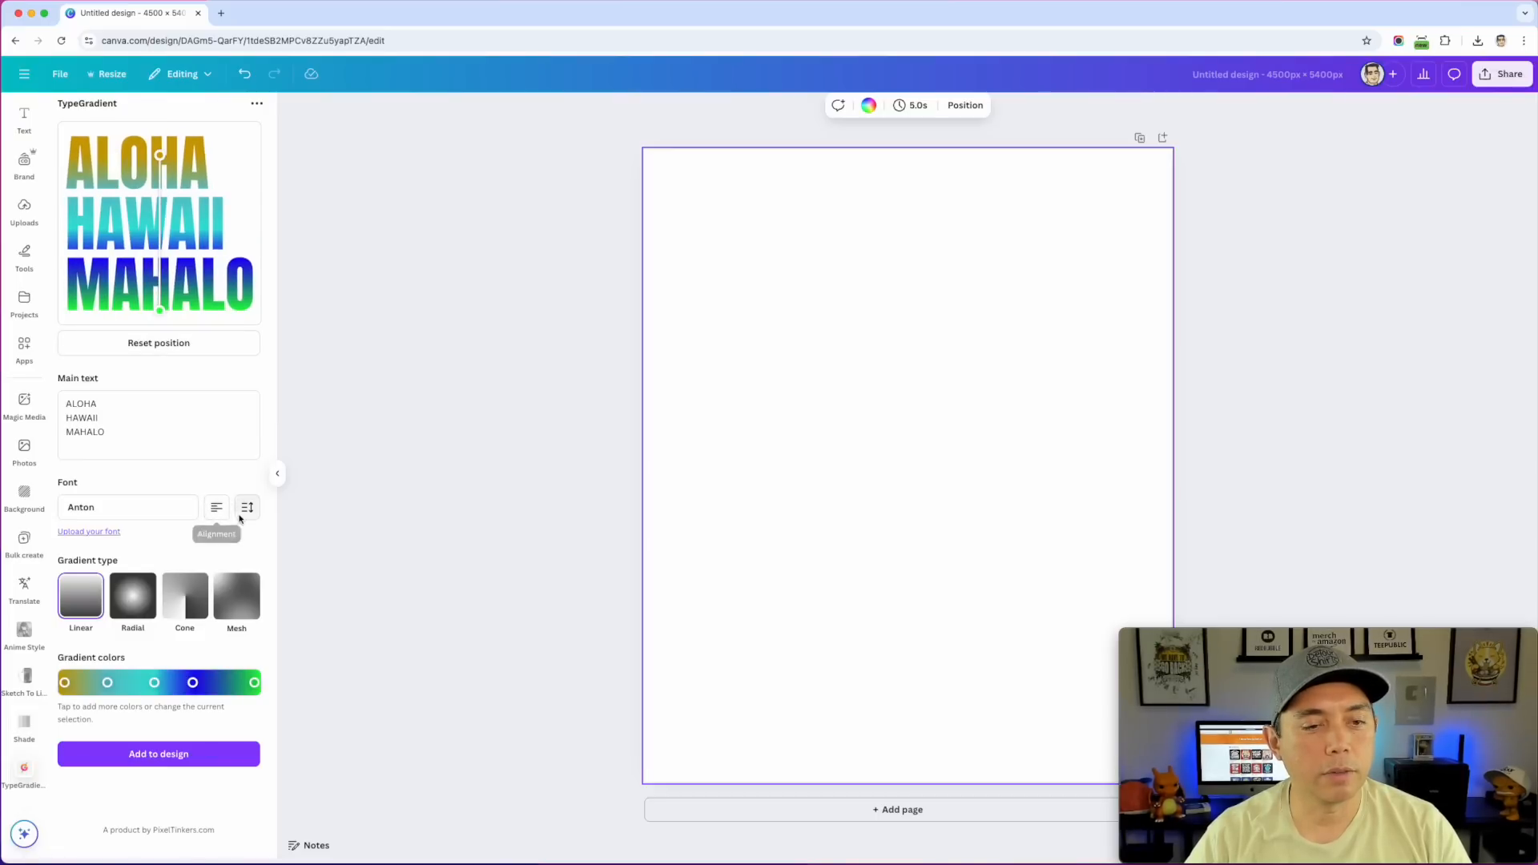
click(216, 507)
Set the line height of the three-line text to -4.2
click(247, 507)
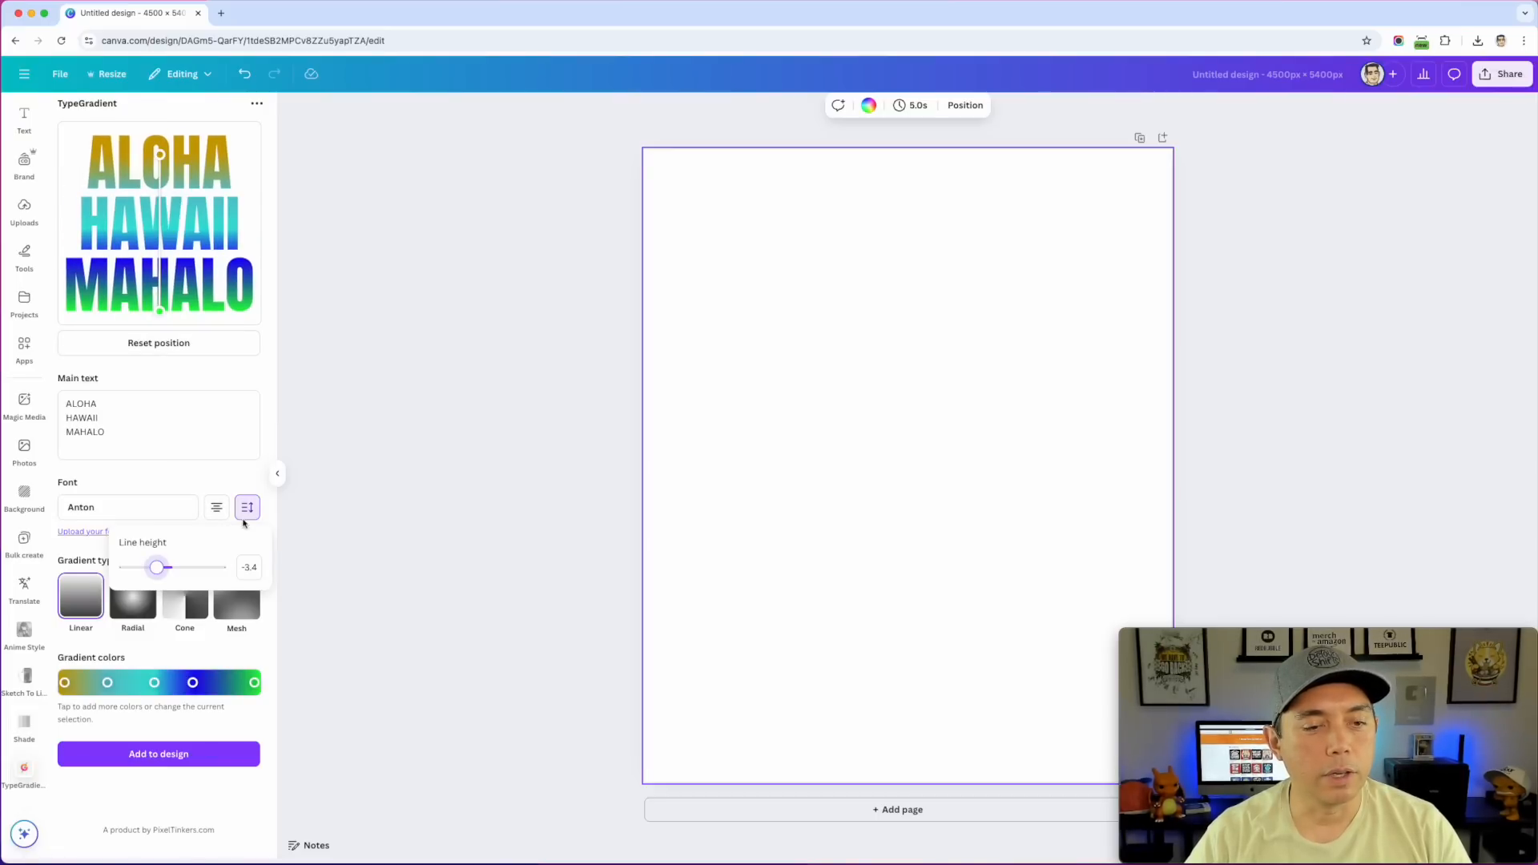
drag(157, 567, 152, 567)
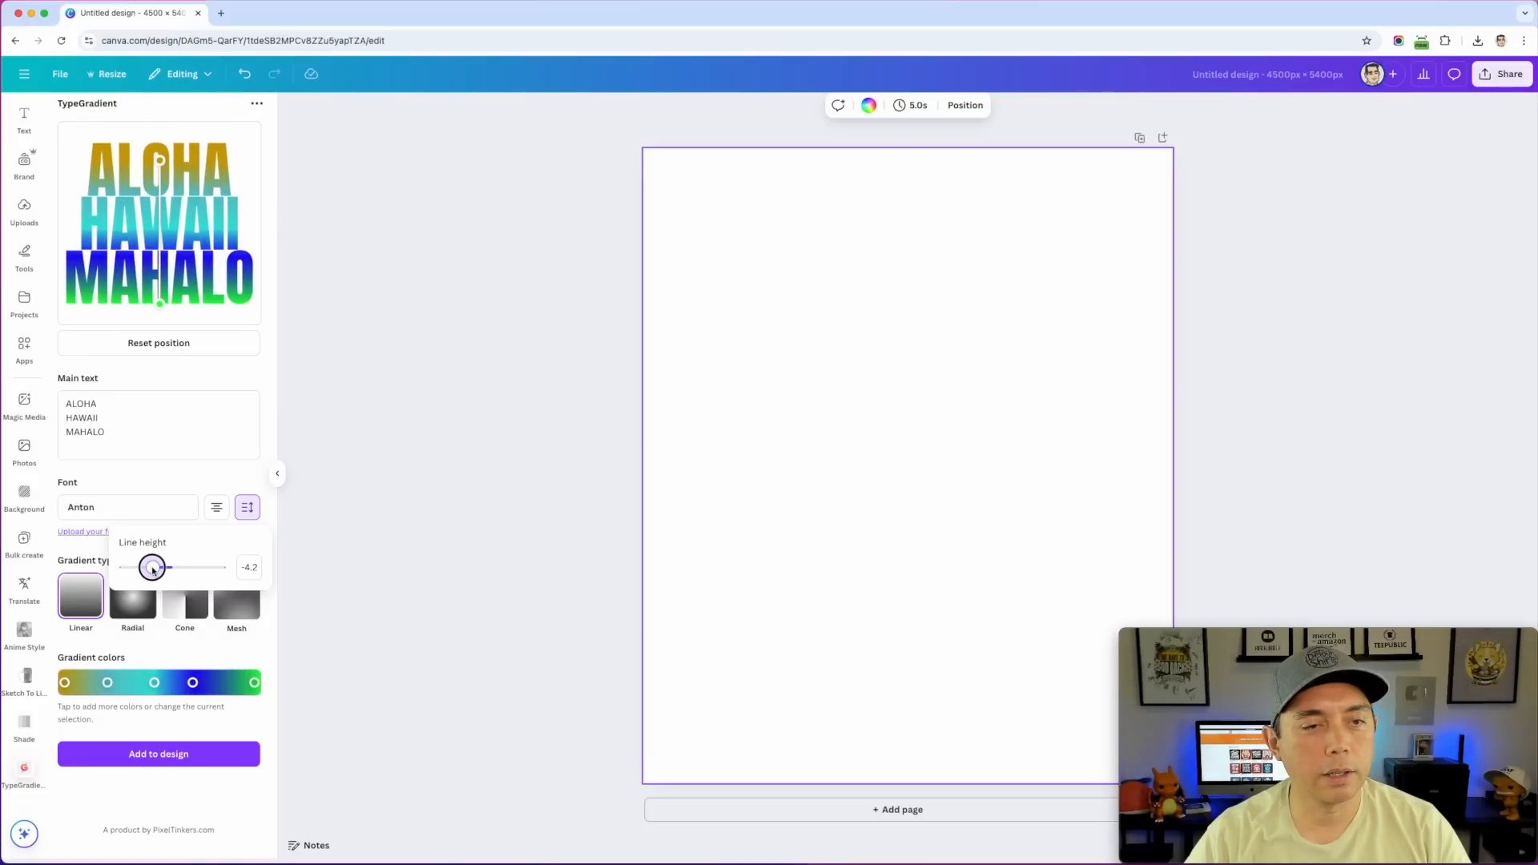
click(219, 471)
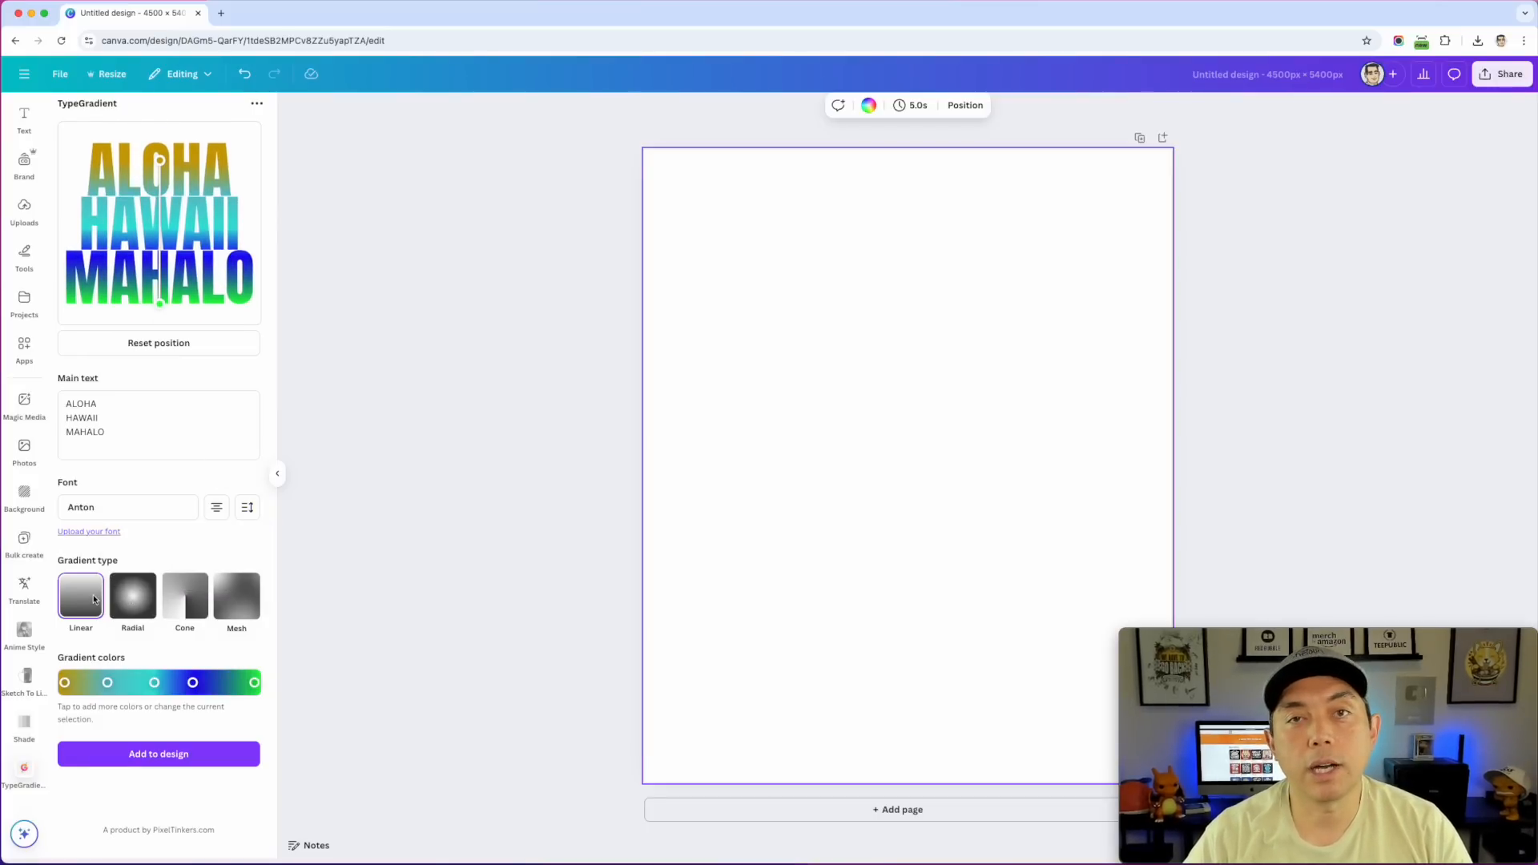
Try the Radial and Cone gradient types on the lettering and settle on Mesh
click(133, 597)
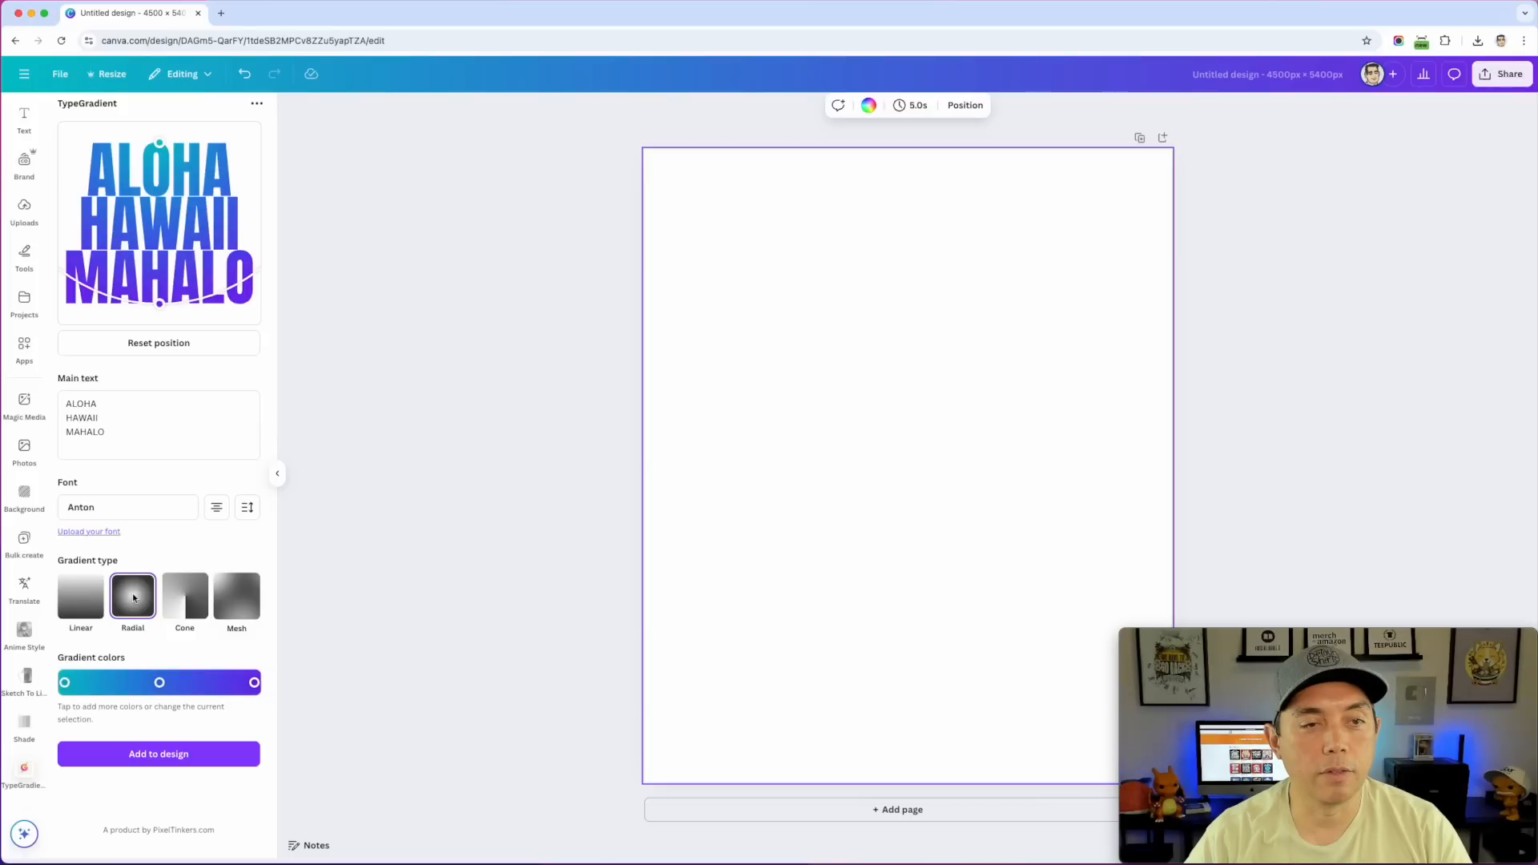
click(186, 594)
click(237, 595)
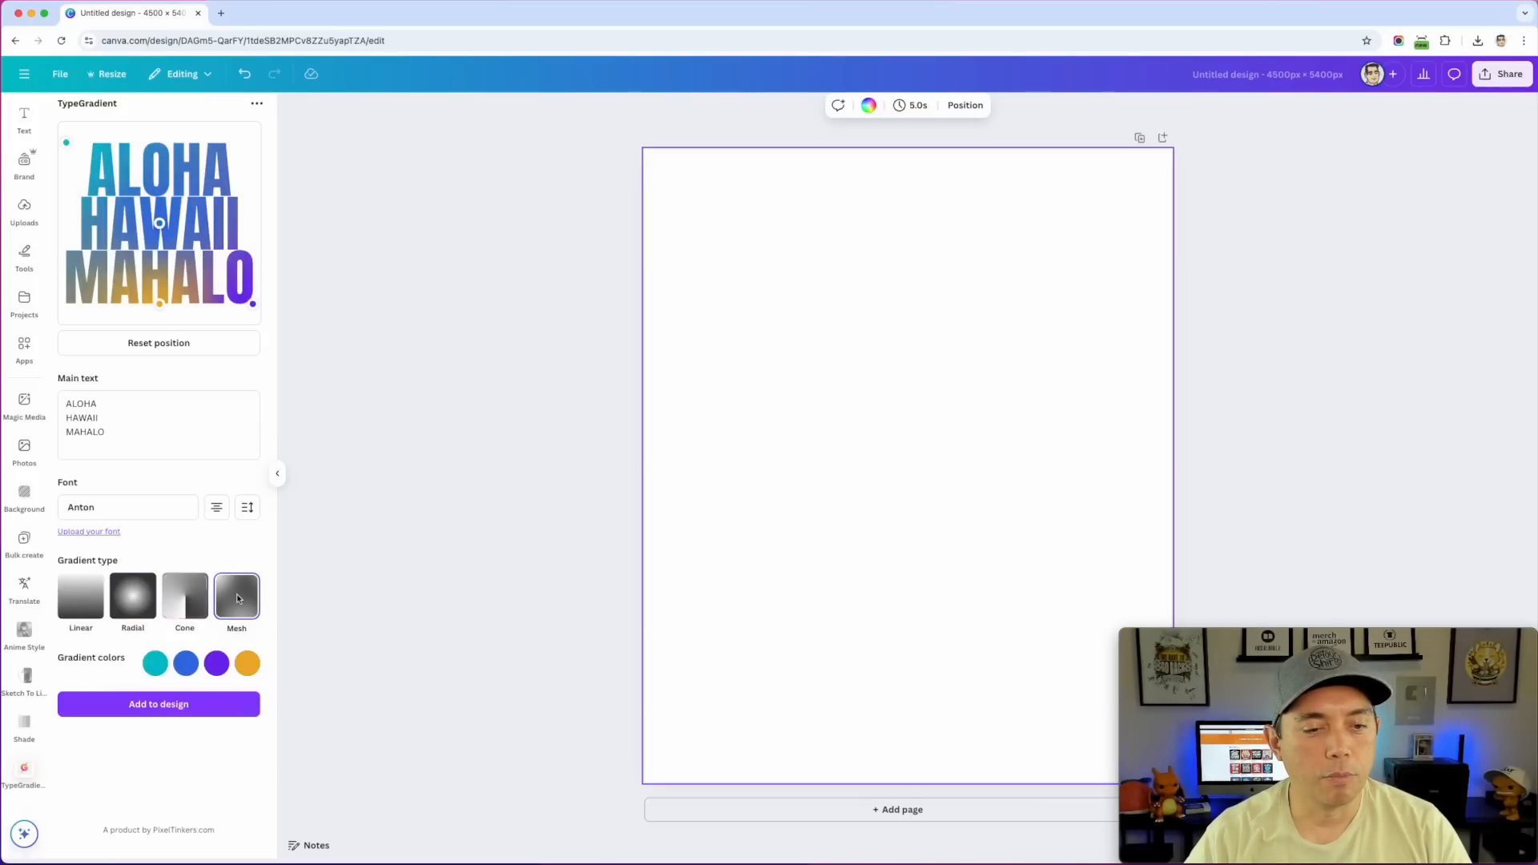
Reposition the mesh color points: blue at the upper part of ALOHA, orange over the end of HAWAII, teal at the start of MAHALO
drag(161, 226, 133, 193)
drag(160, 303, 192, 236)
drag(133, 193, 83, 254)
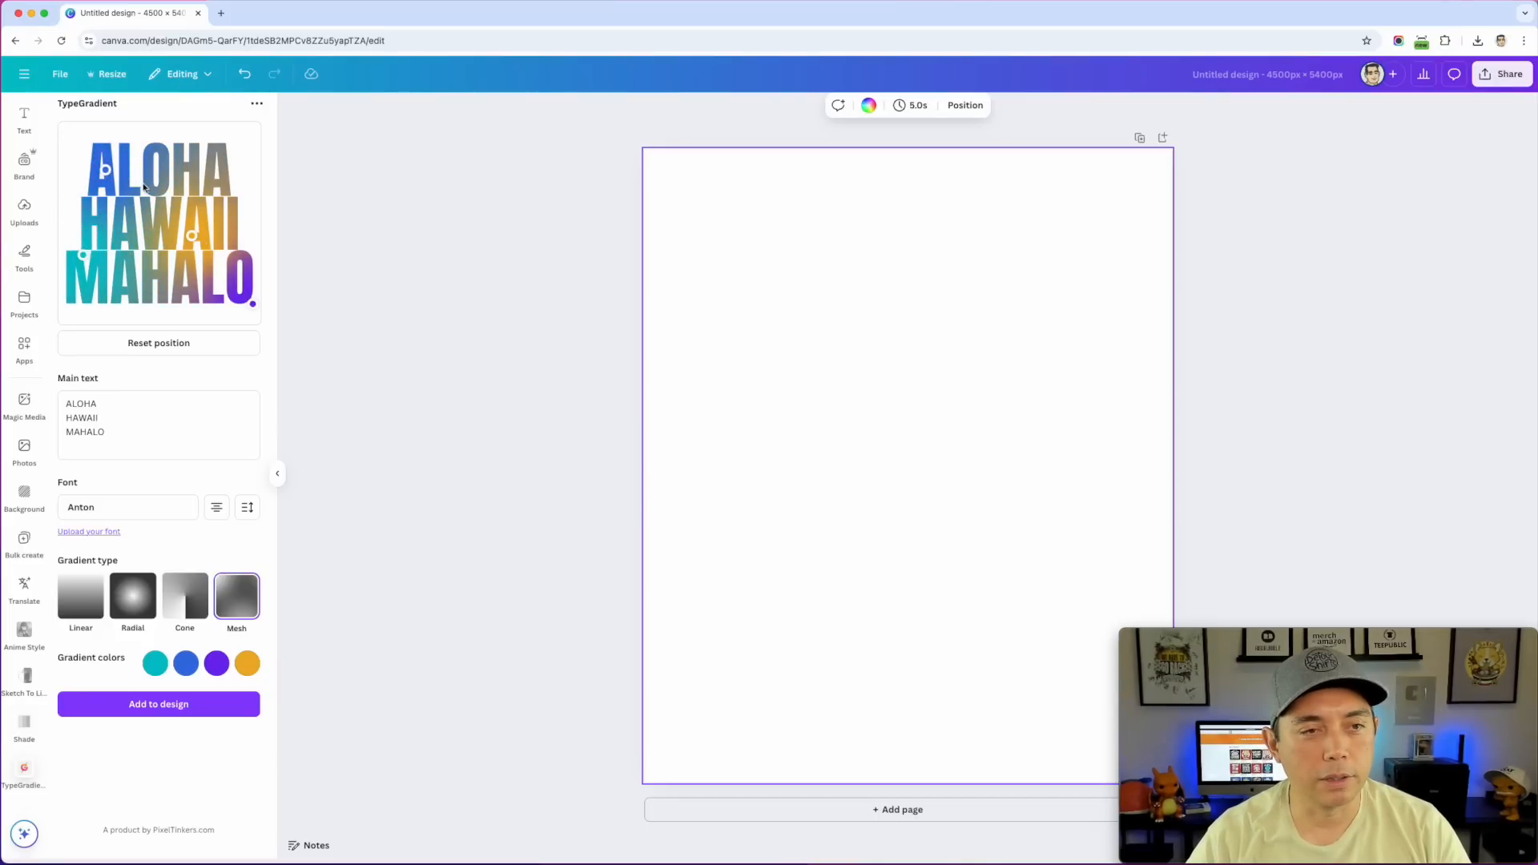
drag(104, 170, 126, 172)
drag(193, 236, 203, 227)
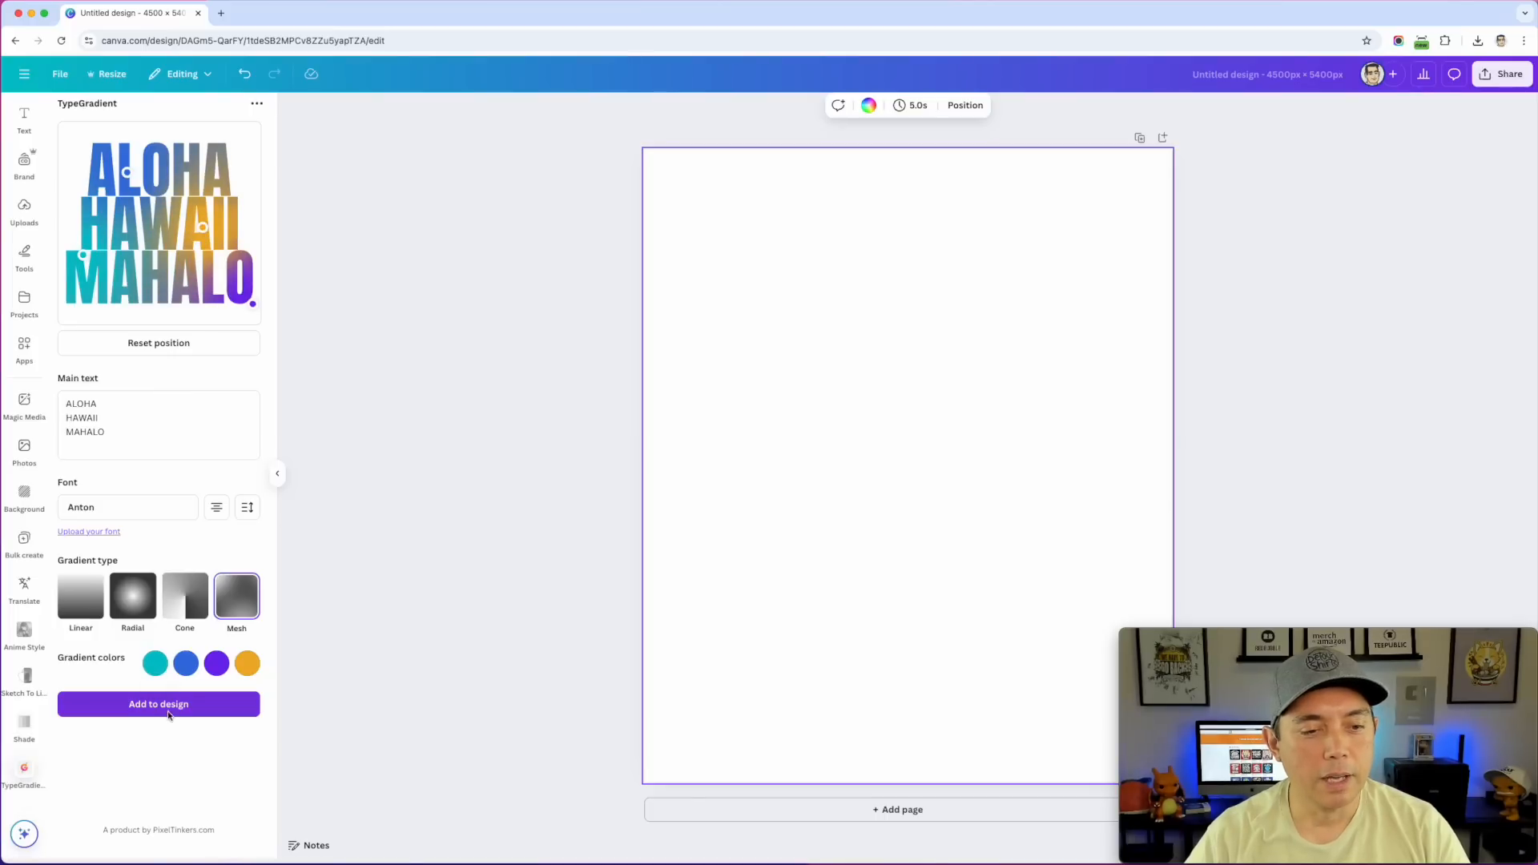
Add the mesh-gradient ALOHA HAWAII MAHALO text to the page, move it to the upper part and enlarge it to most of the page width
click(193, 703)
drag(993, 478, 912, 304)
drag(934, 386, 1110, 537)
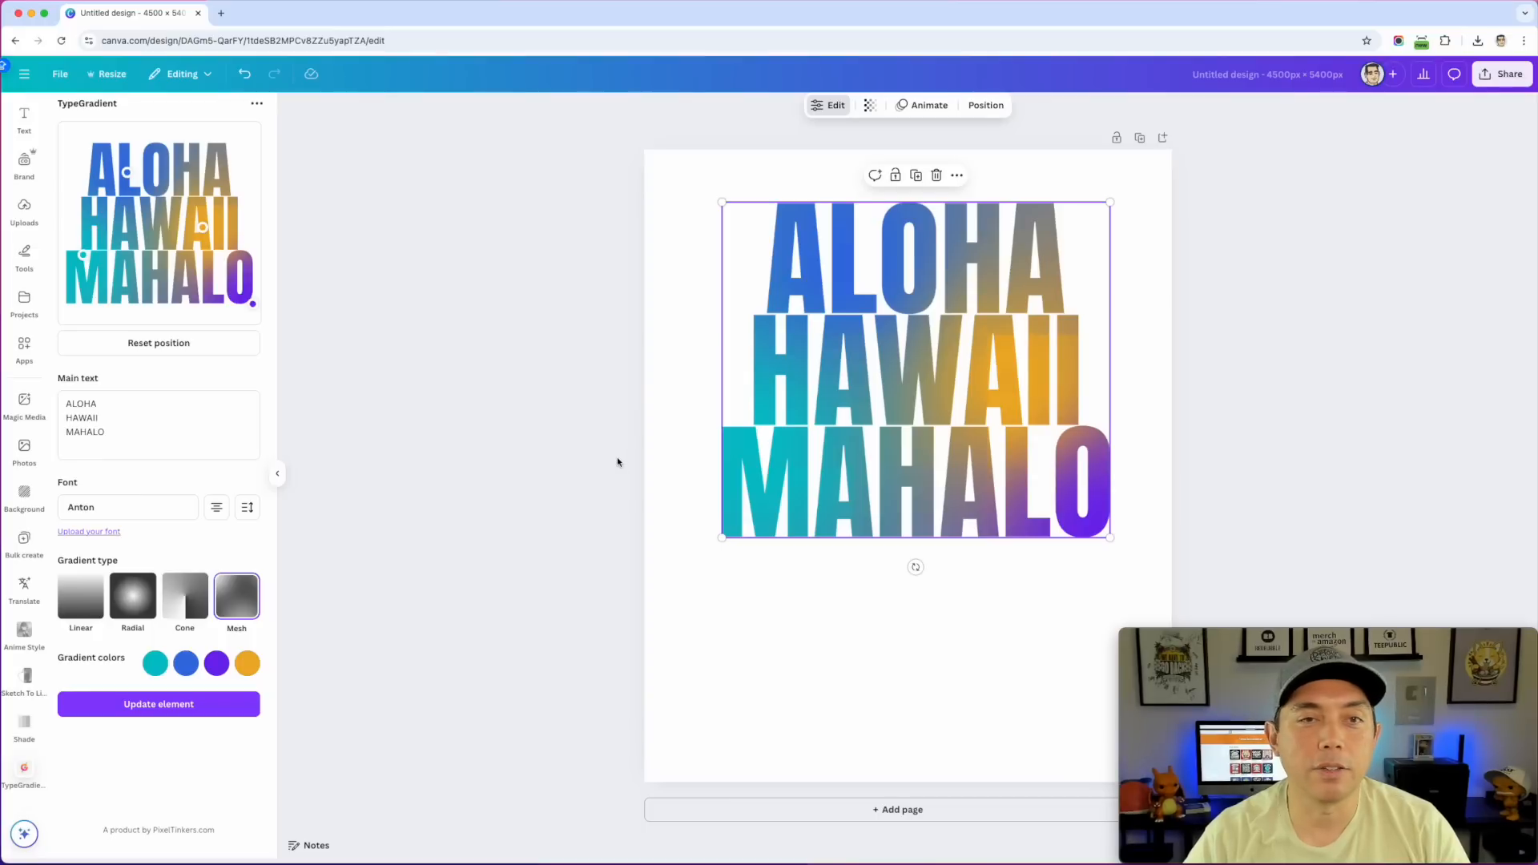
Find and open the Frame Maker app, and delete the ALOHA HAWAII MAHALO lettering from the page
click(24, 346)
double_click(112, 112)
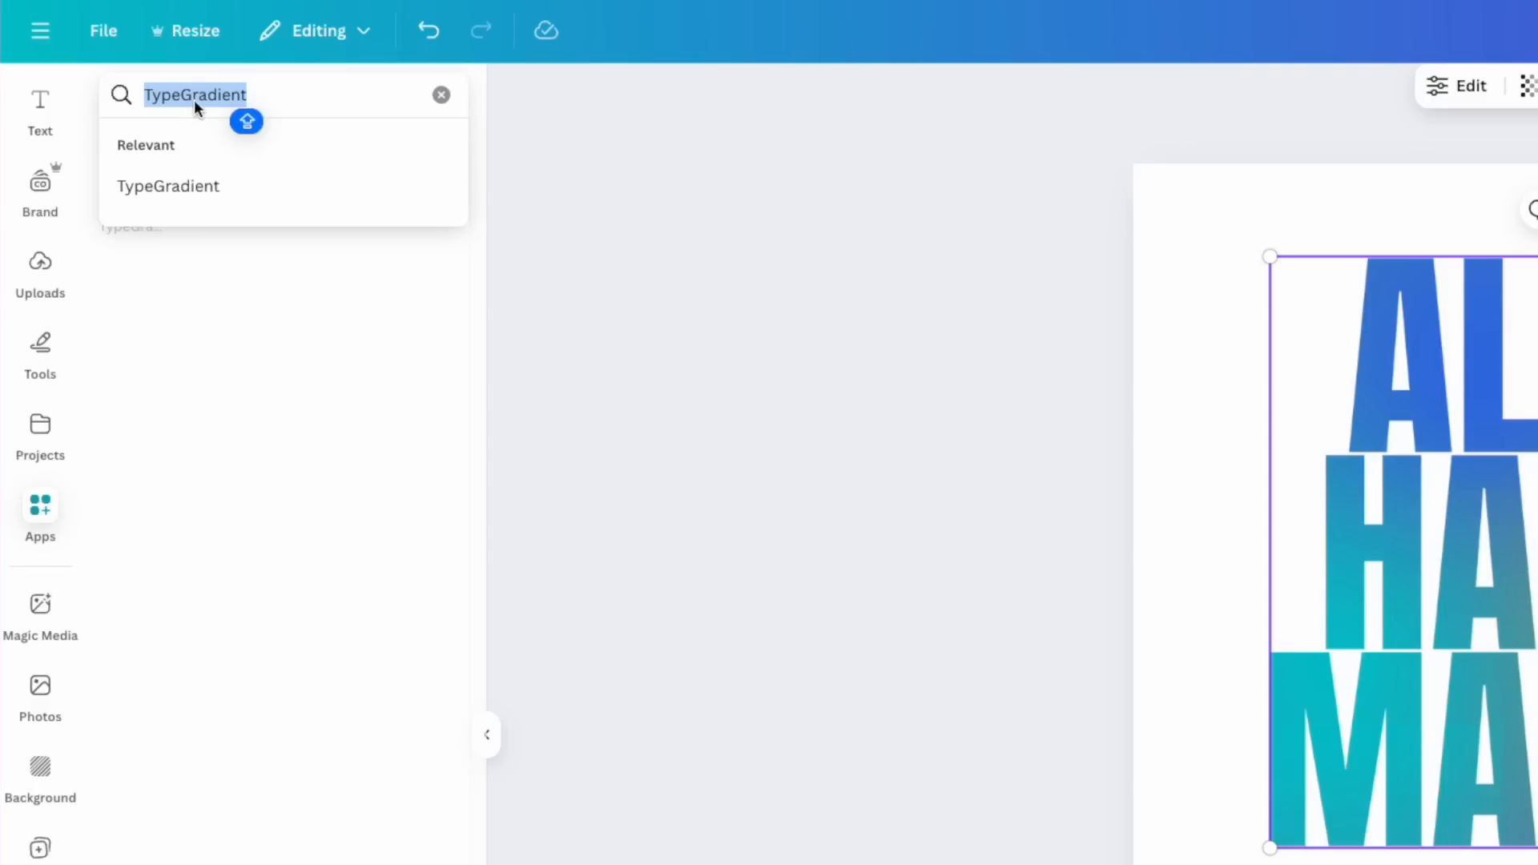
text(F)
key(BackSpace)
text(FRE)
key(BackSpace)
text(AME MAKER)
key(Return)
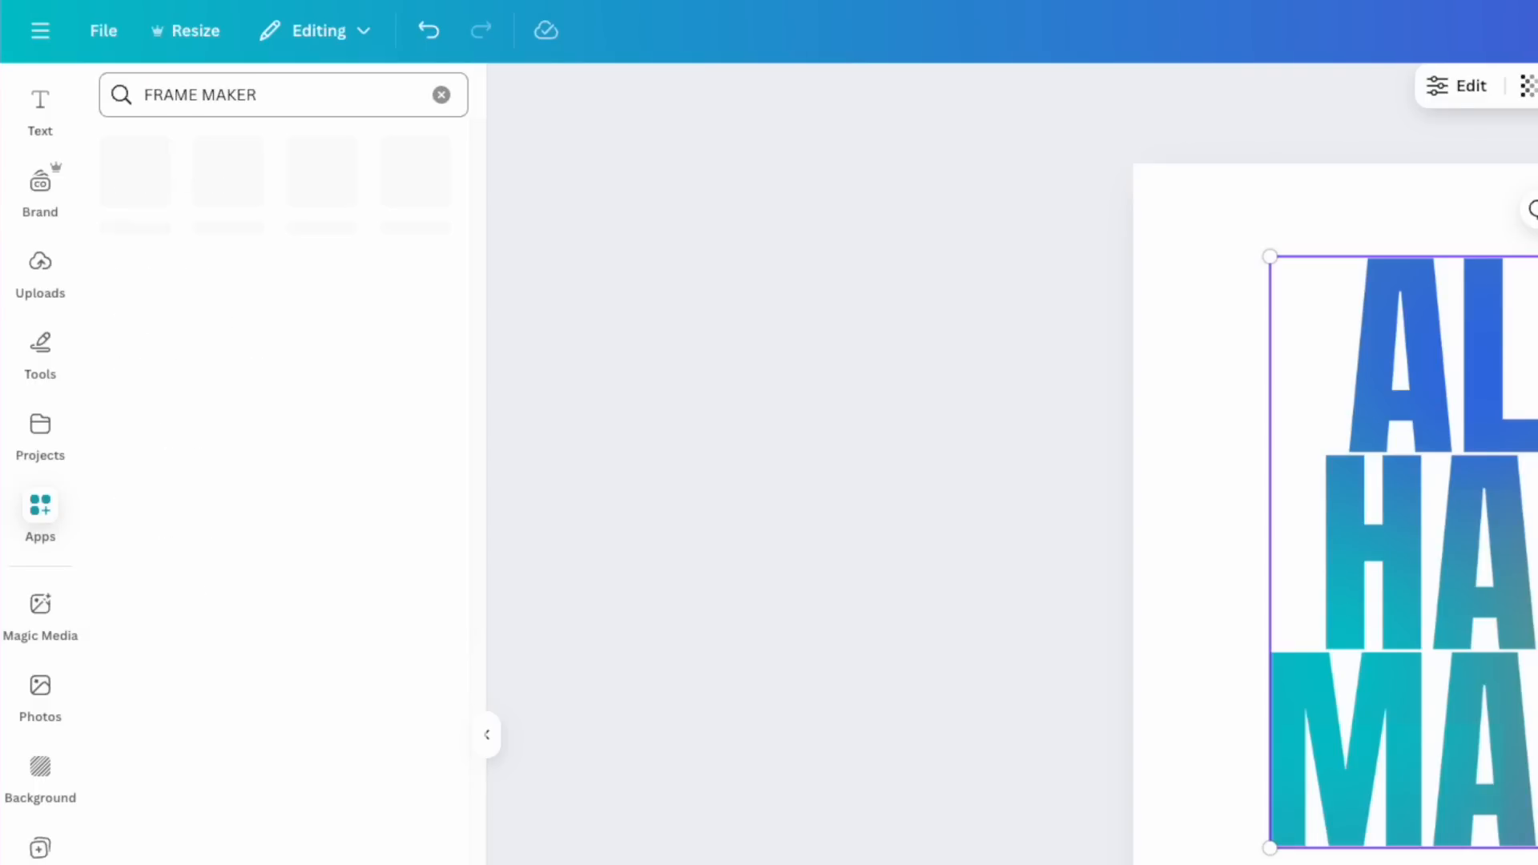
click(127, 192)
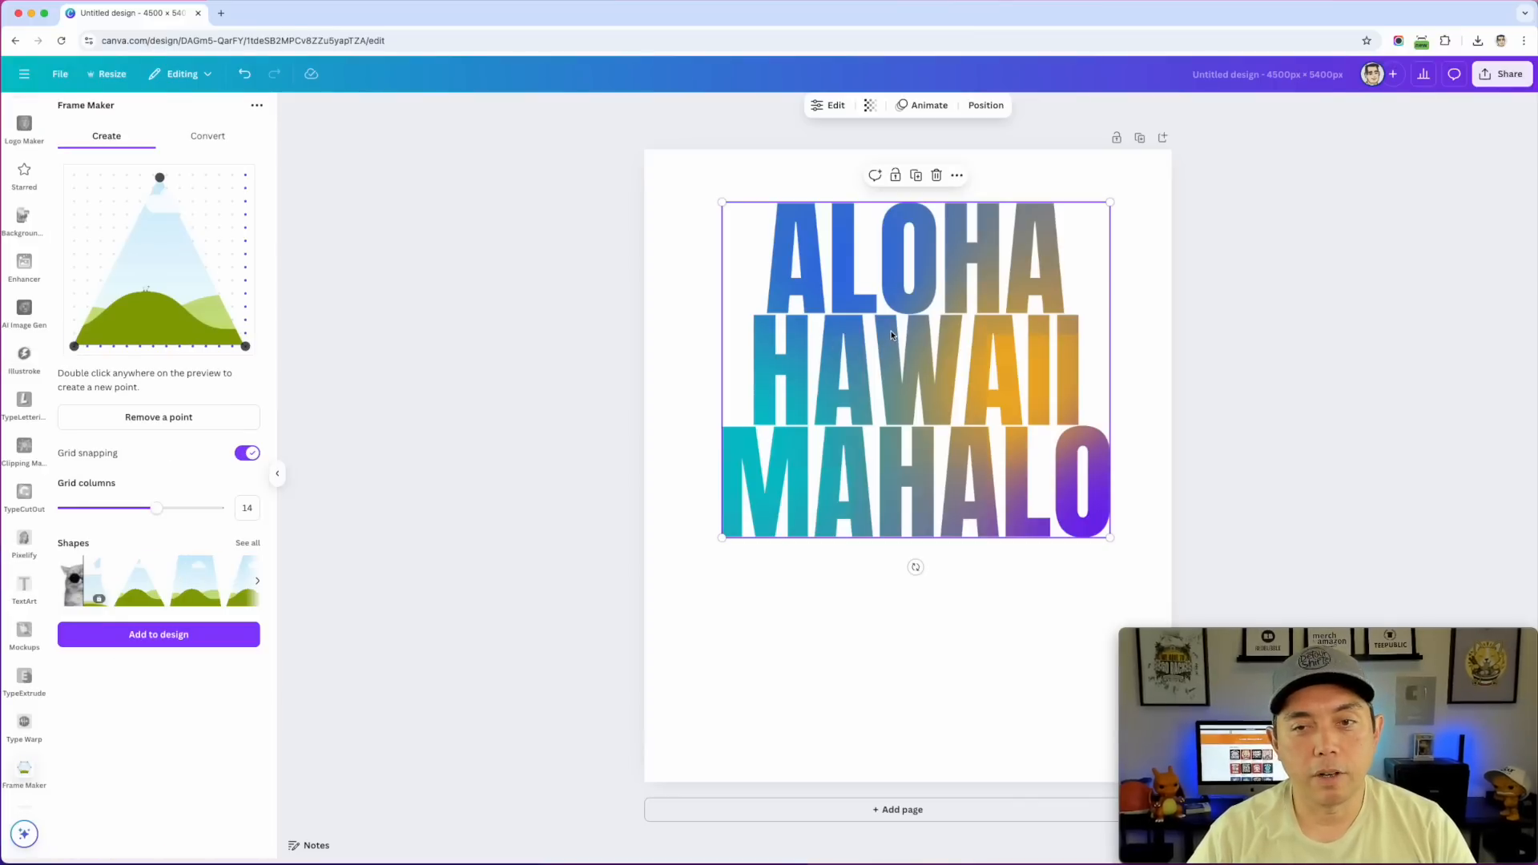
key(Delete)
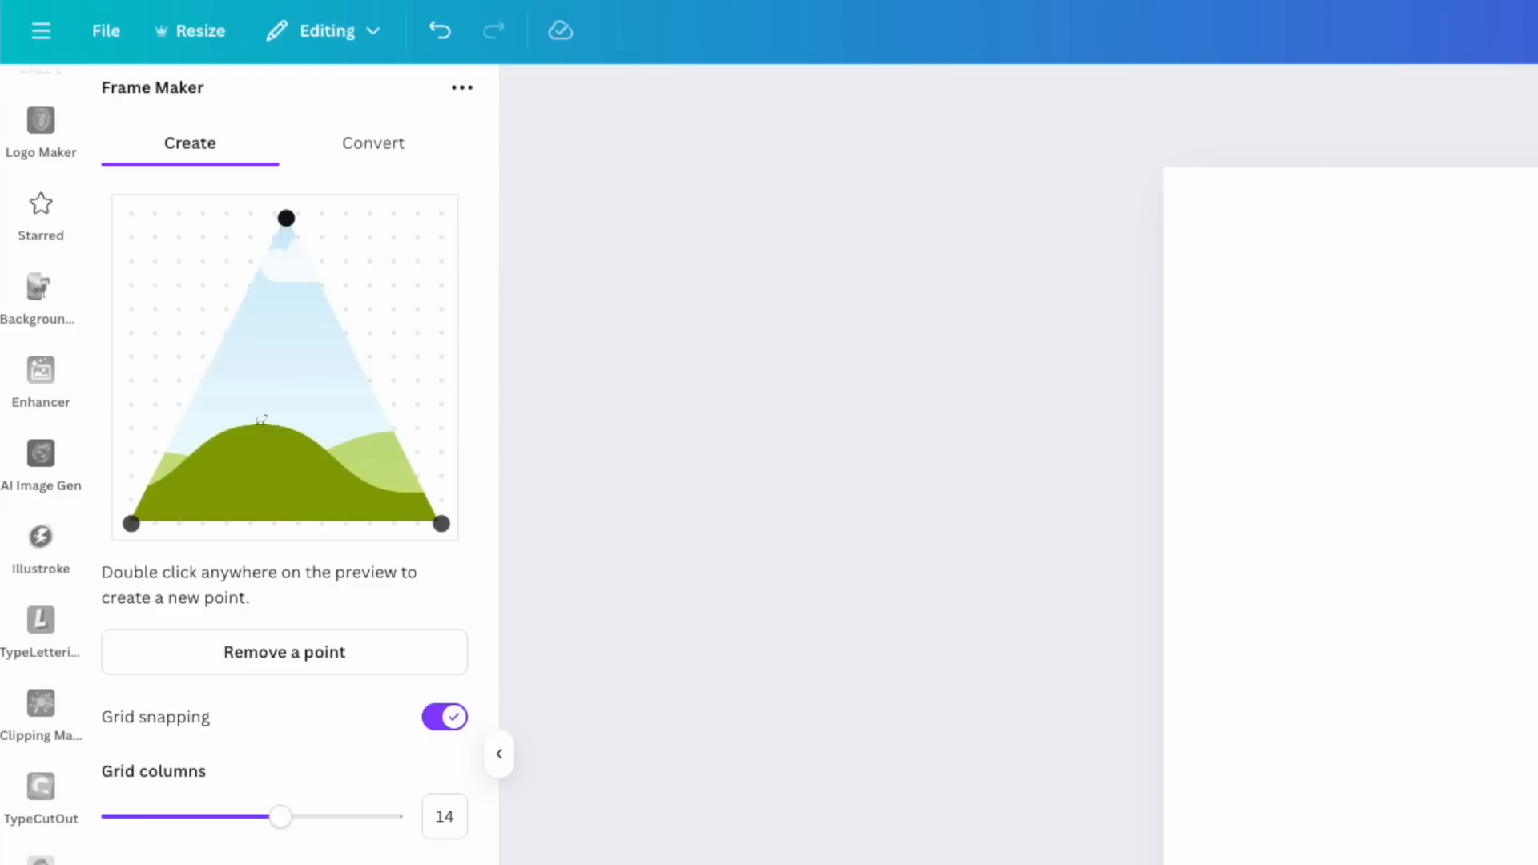
Reshape the triangle frame into six points, with a flat top edge, a notch on its right side and an extra point on its left
drag(286, 220, 202, 261)
double_click(297, 371)
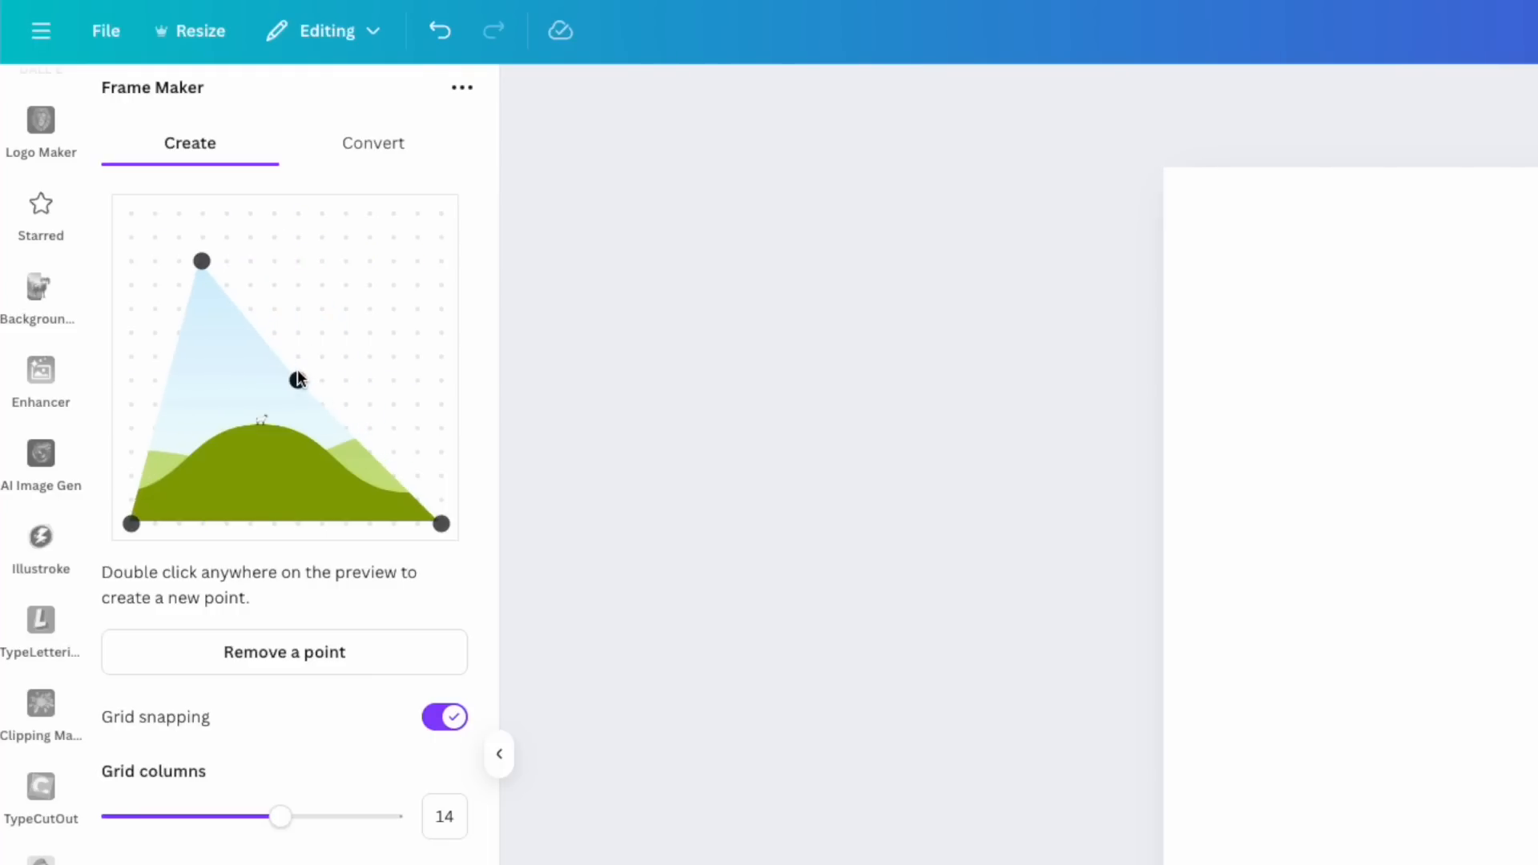
drag(296, 370, 393, 261)
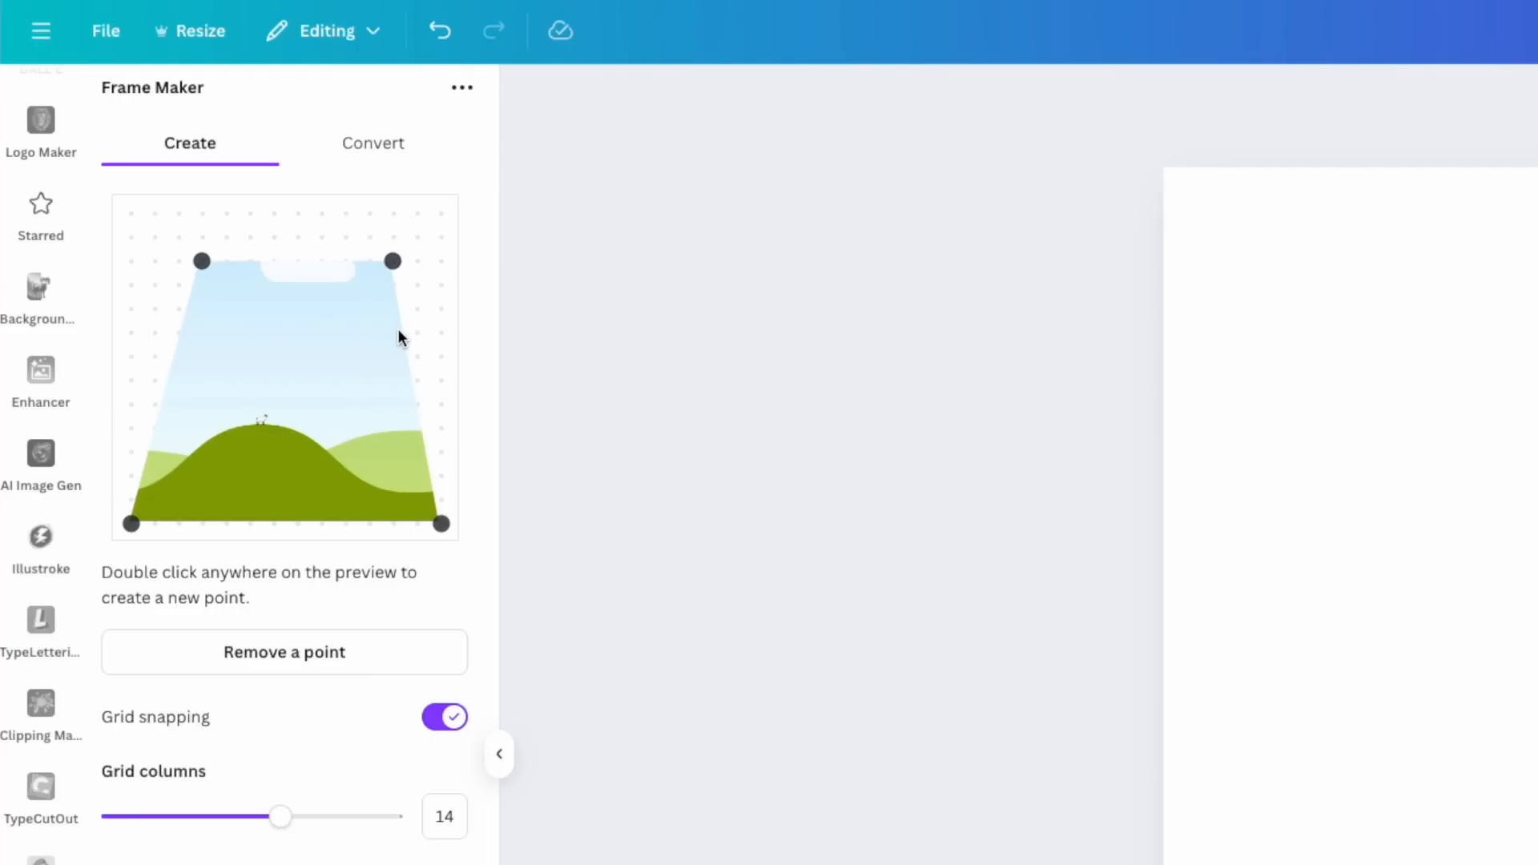
double_click(397, 331)
drag(396, 331, 320, 333)
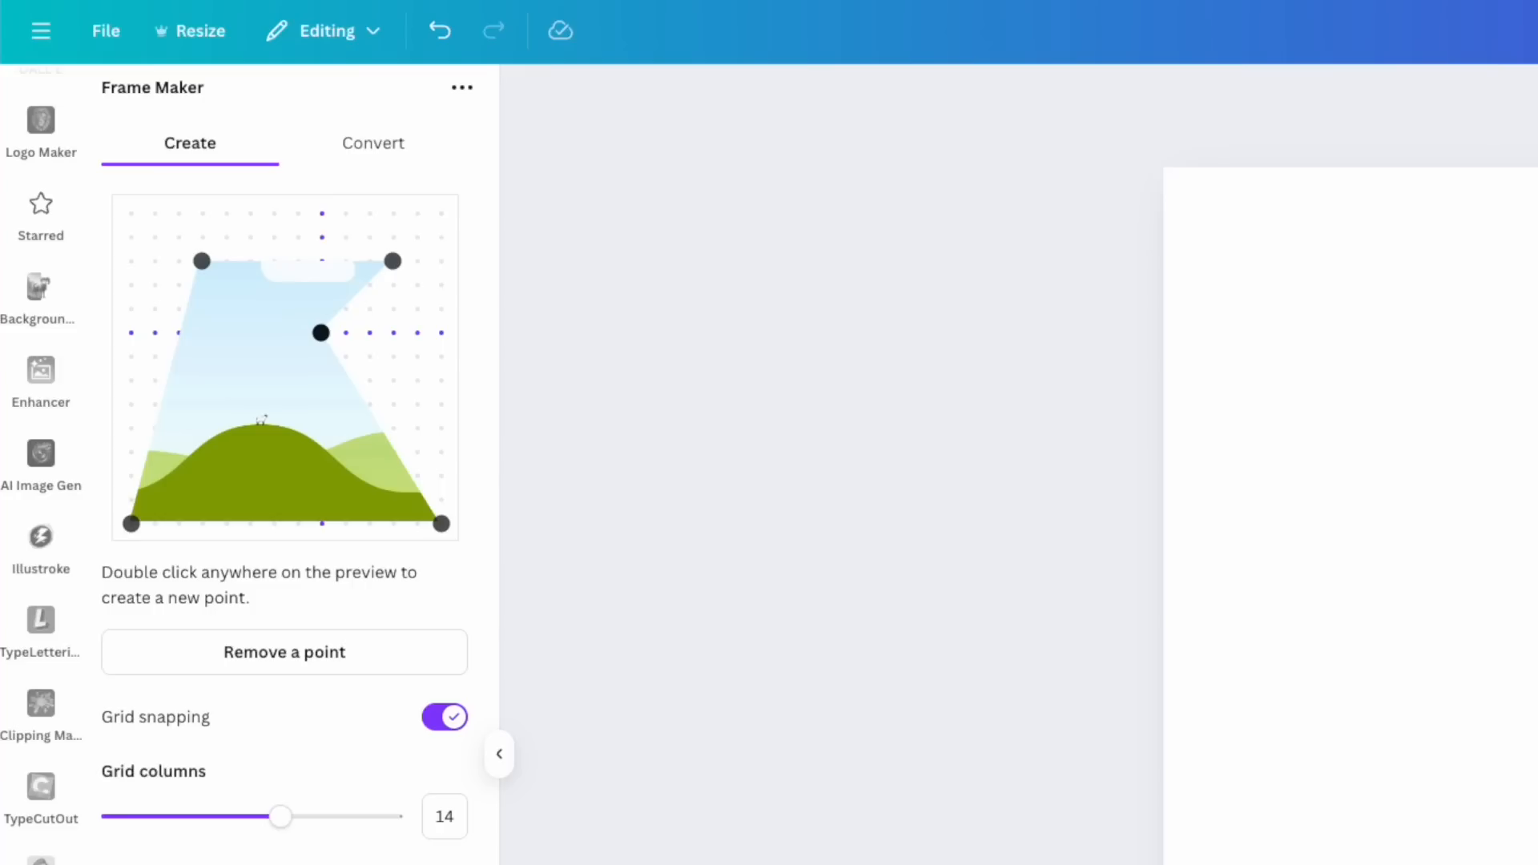
double_click(176, 346)
drag(178, 353, 250, 451)
drag(202, 261, 251, 213)
drag(392, 261, 416, 213)
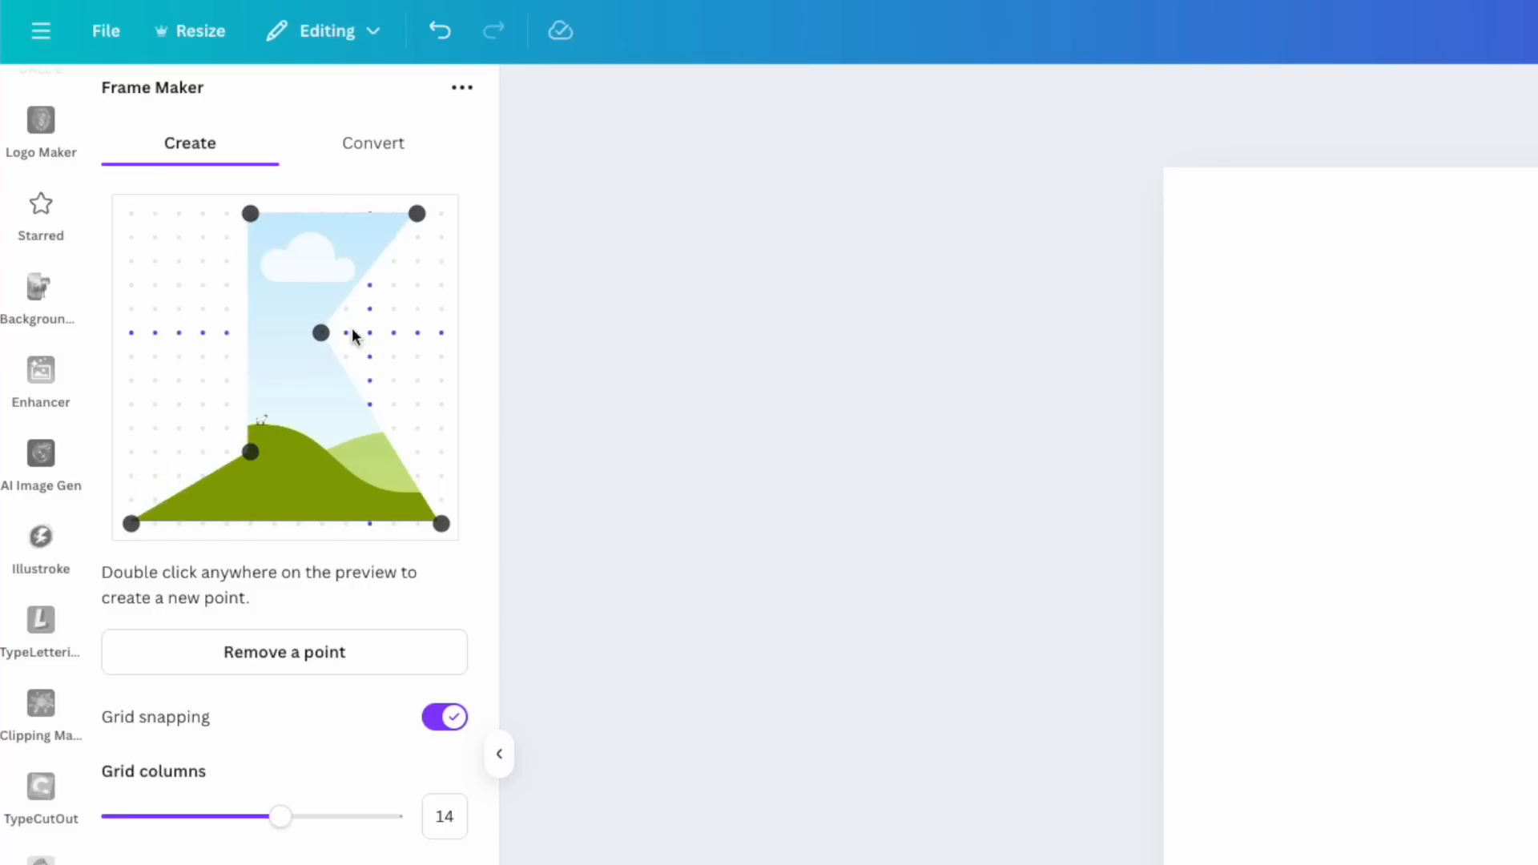
Add a seventh point and rearrange the frame's points into a lightning bolt that tapers to a single tip at the bottom
drag(250, 451, 202, 332)
drag(131, 524, 274, 380)
drag(441, 524, 250, 499)
drag(320, 332, 393, 356)
double_click(319, 333)
drag(251, 499, 227, 523)
drag(273, 379, 202, 308)
drag(251, 356, 273, 357)
drag(393, 356, 393, 379)
drag(273, 356, 273, 380)
drag(345, 287, 346, 308)
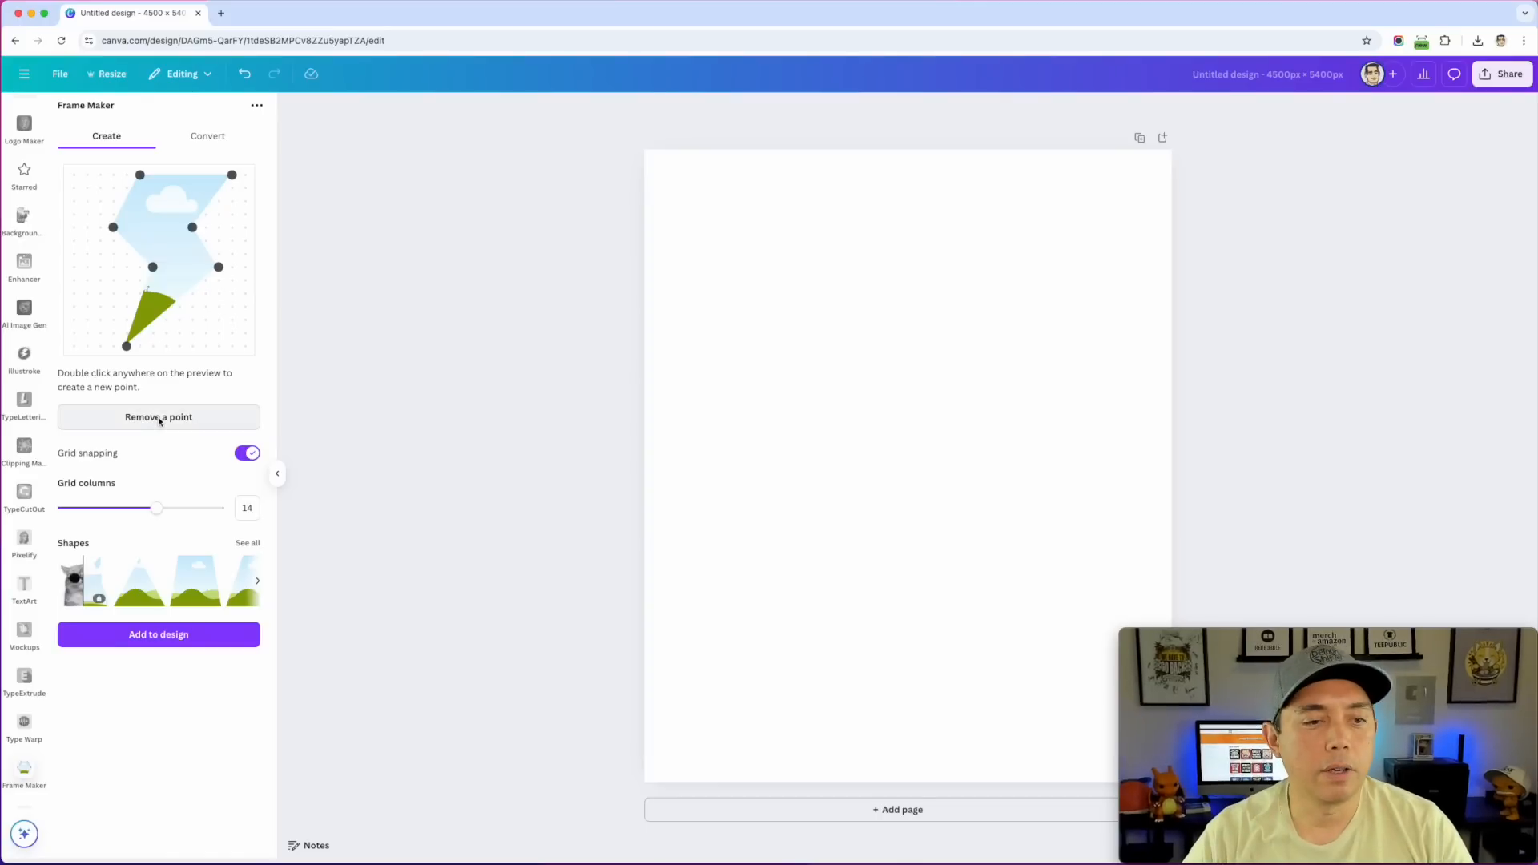
Add the custom lightning-bolt frame to the design and place it in the upper middle of the page
mouse_move(156, 508)
mouse_down()
mouse_move(141, 508)
mouse_move(157, 508)
mouse_up()
click(255, 582)
click(255, 581)
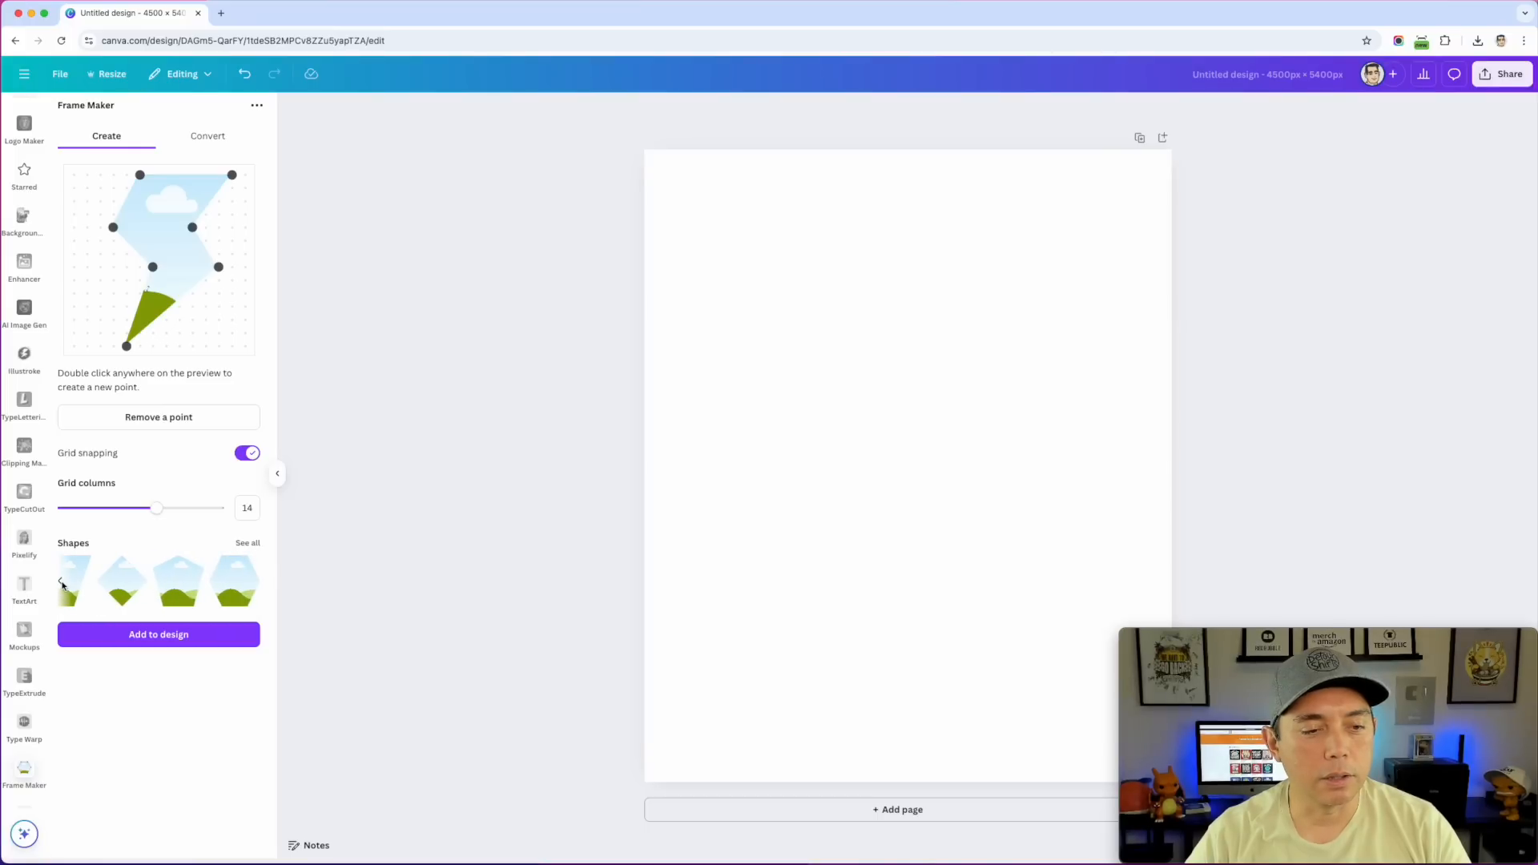
click(62, 583)
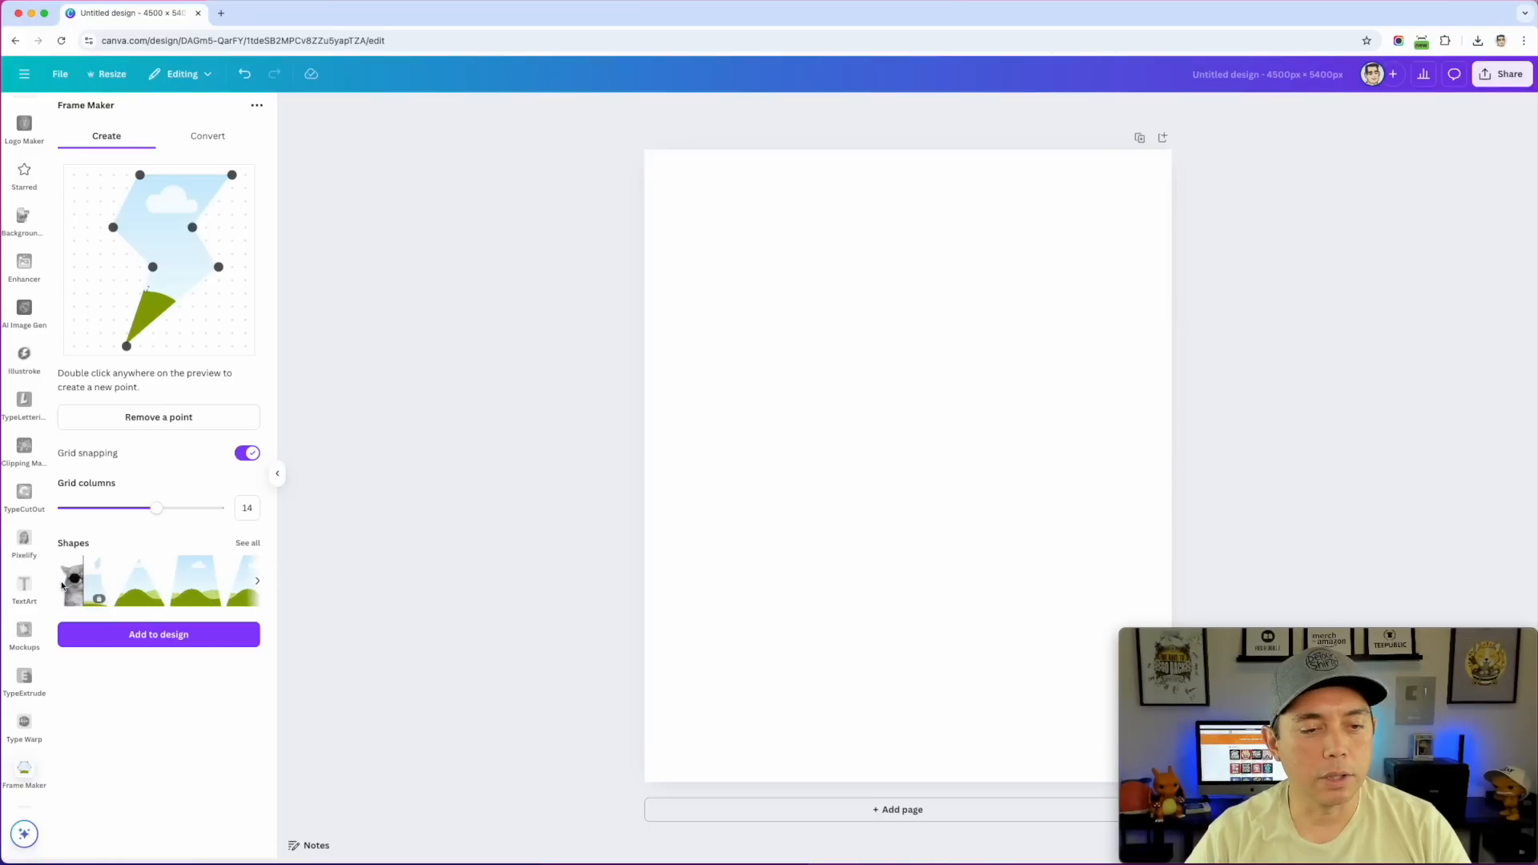
click(159, 633)
drag(906, 458, 911, 401)
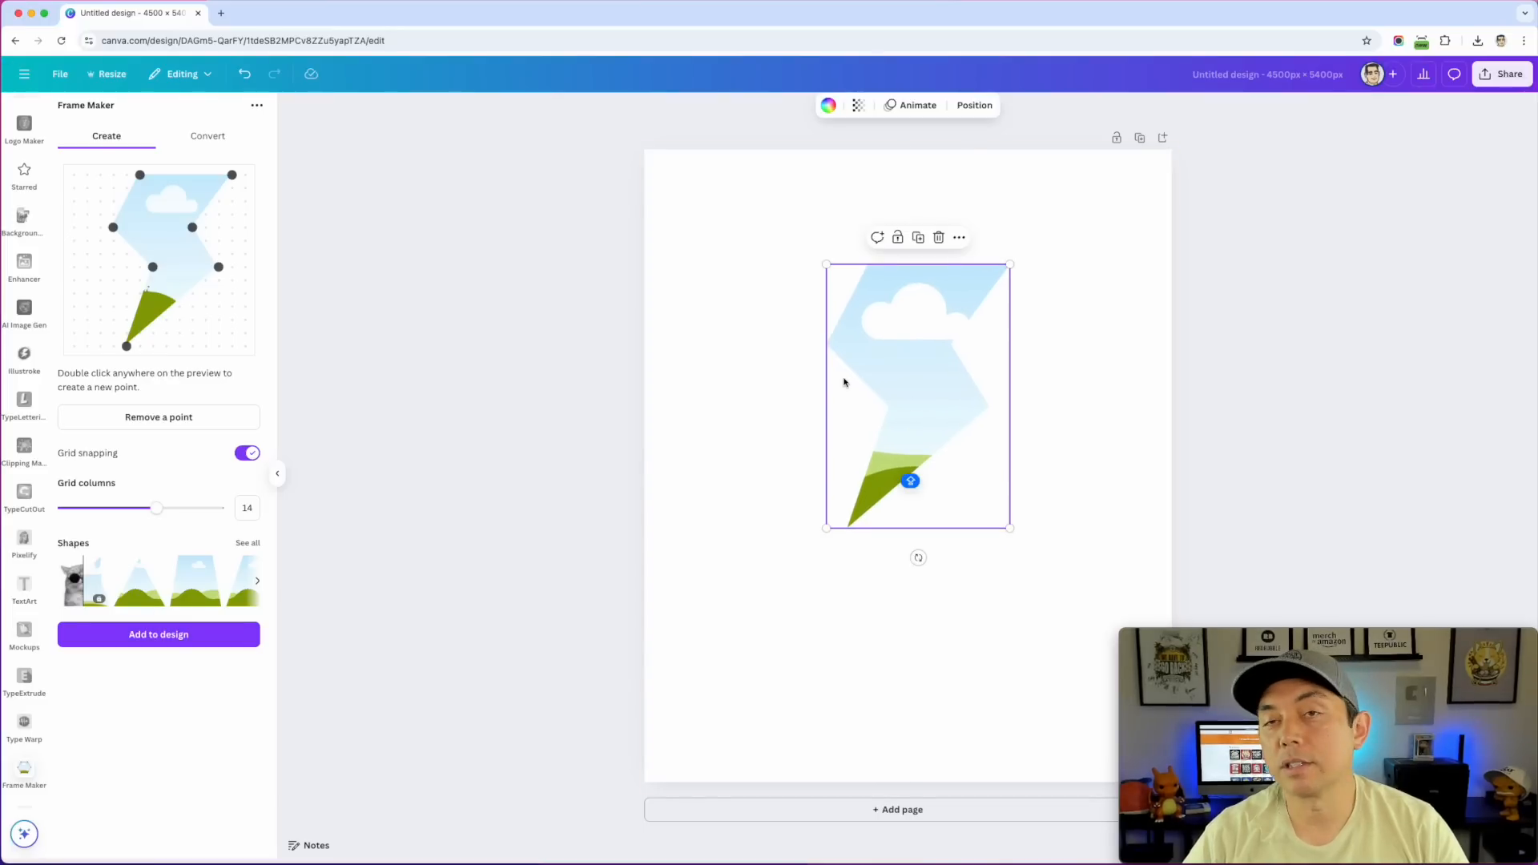
Search the design elements for CAT and show only the photos
scroll(32, 241, up, 10)
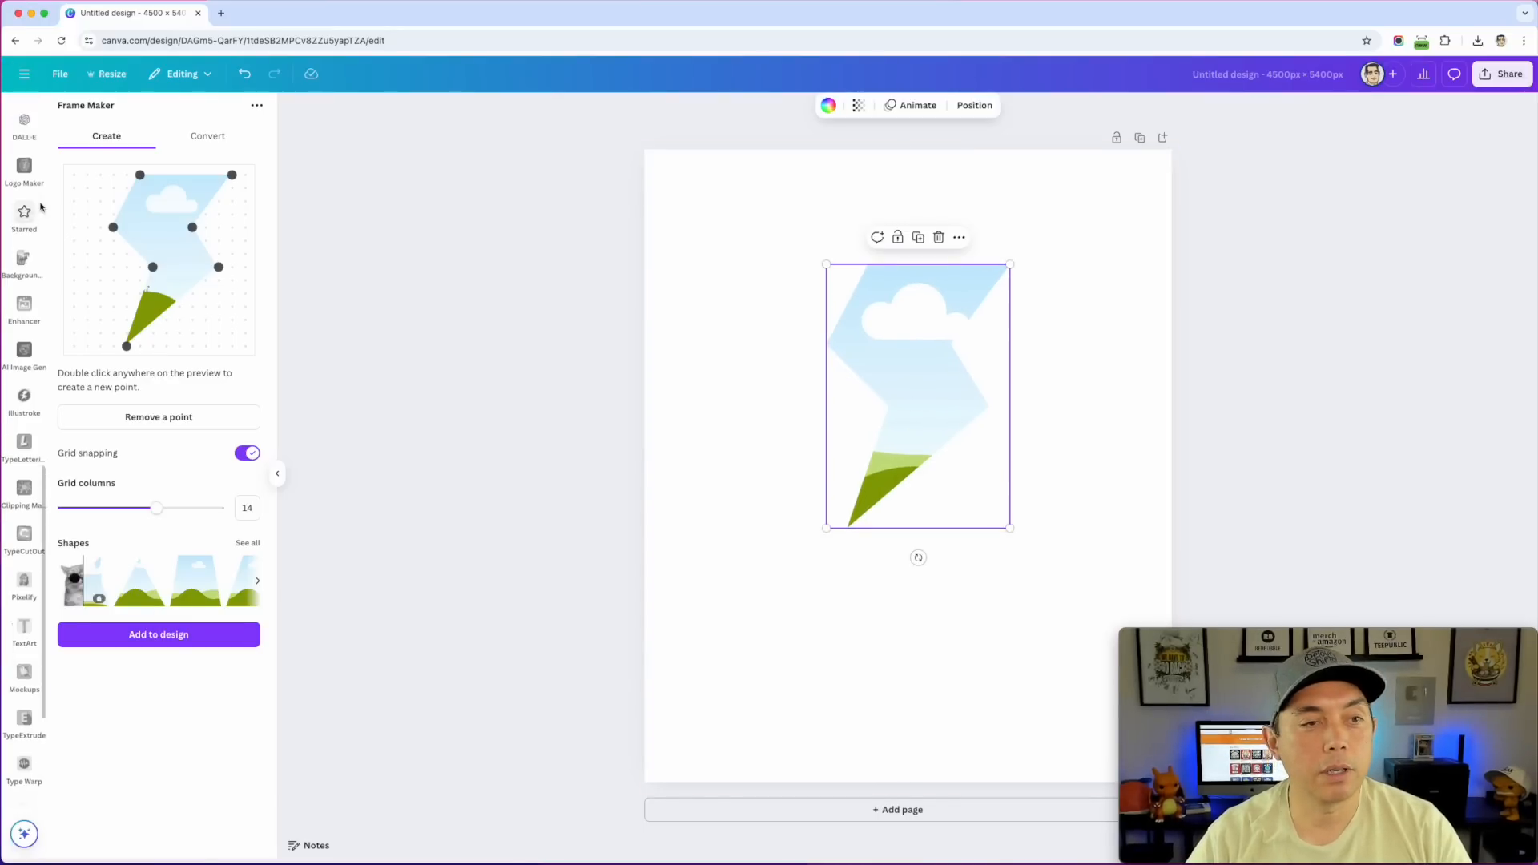
click(24, 158)
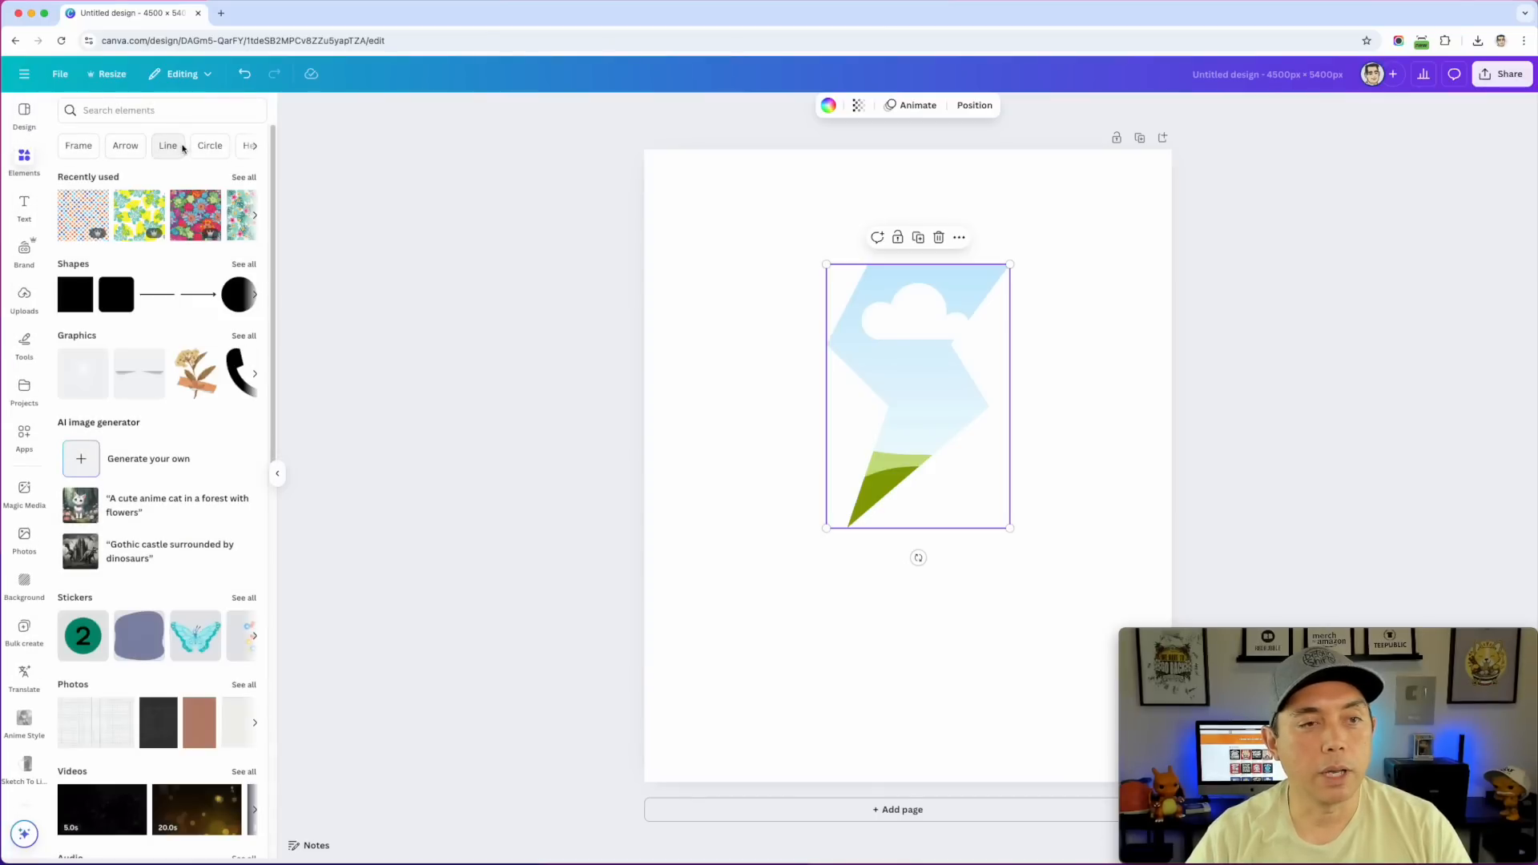
click(167, 111)
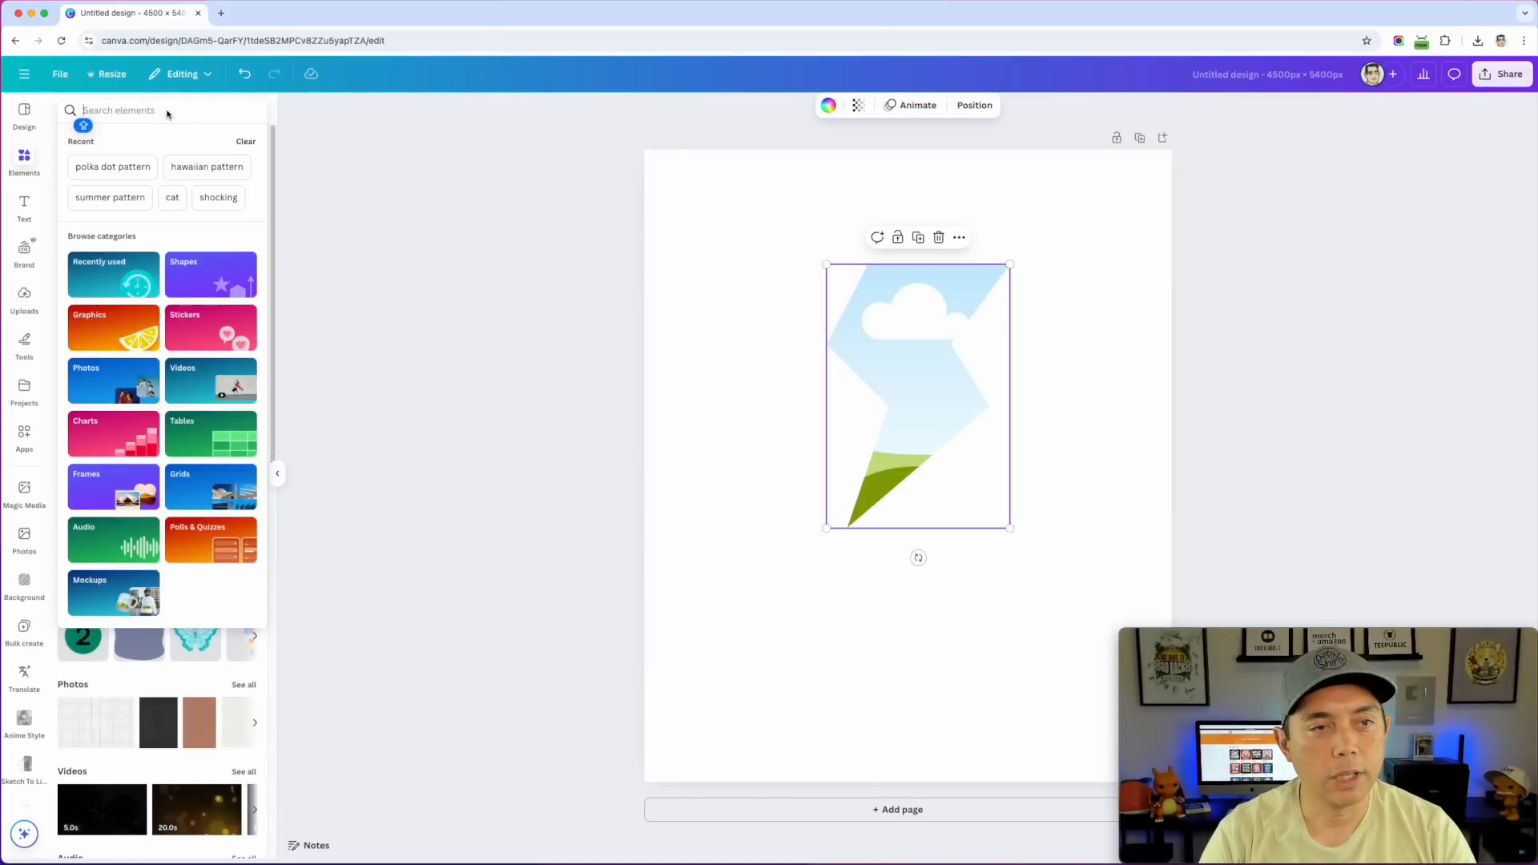
text(cAT)
key(Return)
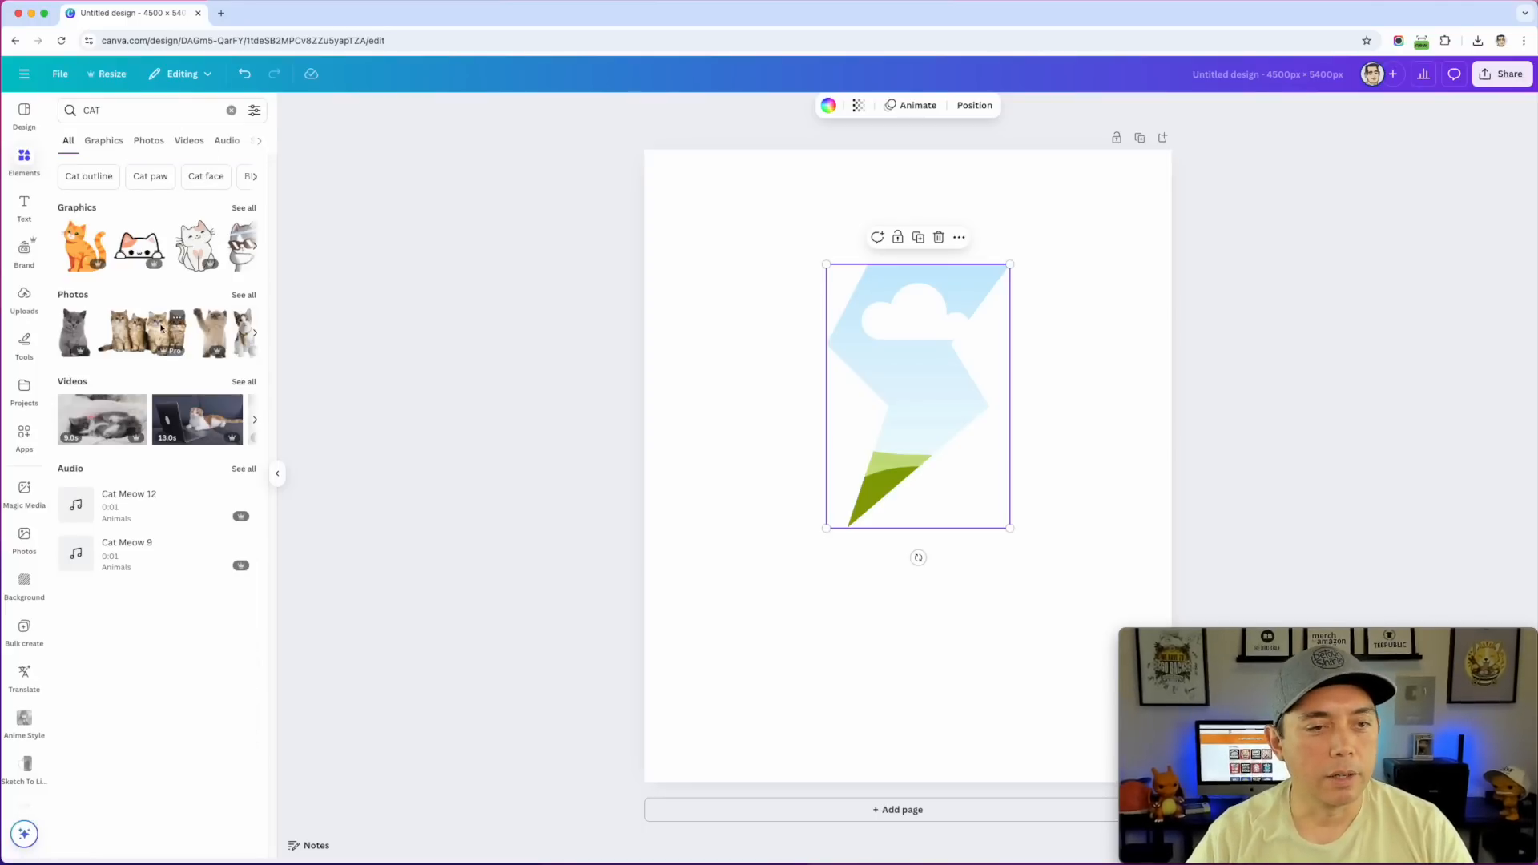
click(243, 382)
click(122, 141)
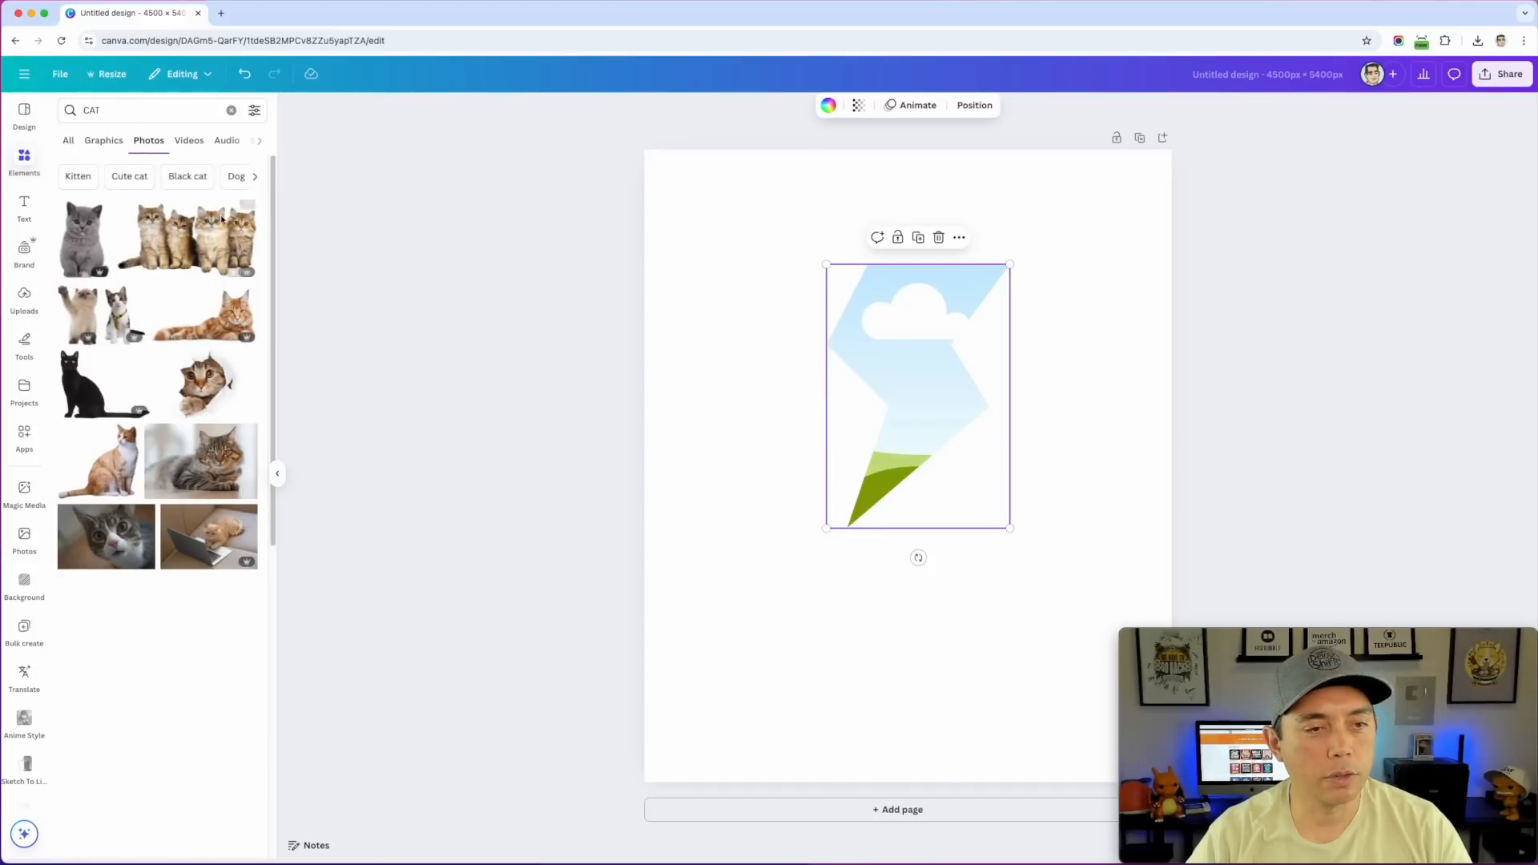
Fill the lightning-bolt frame with the close-up photo of the gray-and-white cat's face and check its crop
click(113, 536)
drag(1003, 412, 893, 293)
click(923, 354)
double_click(921, 353)
click(864, 244)
Fill the lightning-bolt frame with the purple ocean sunset from a SUNSET photo search and reposition the frame on the page
click(105, 111)
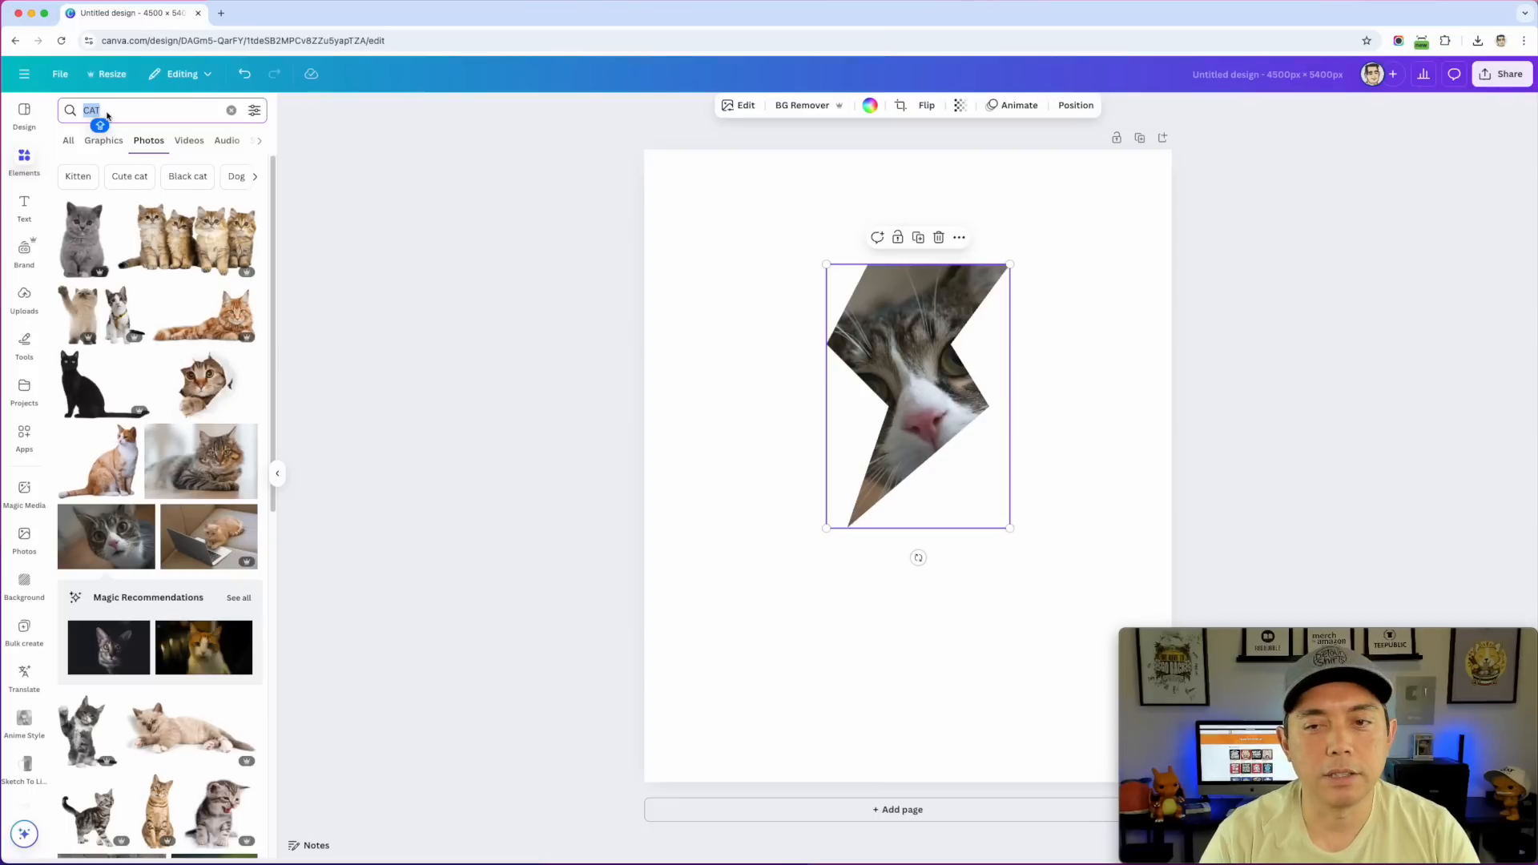
text(SUNSET)
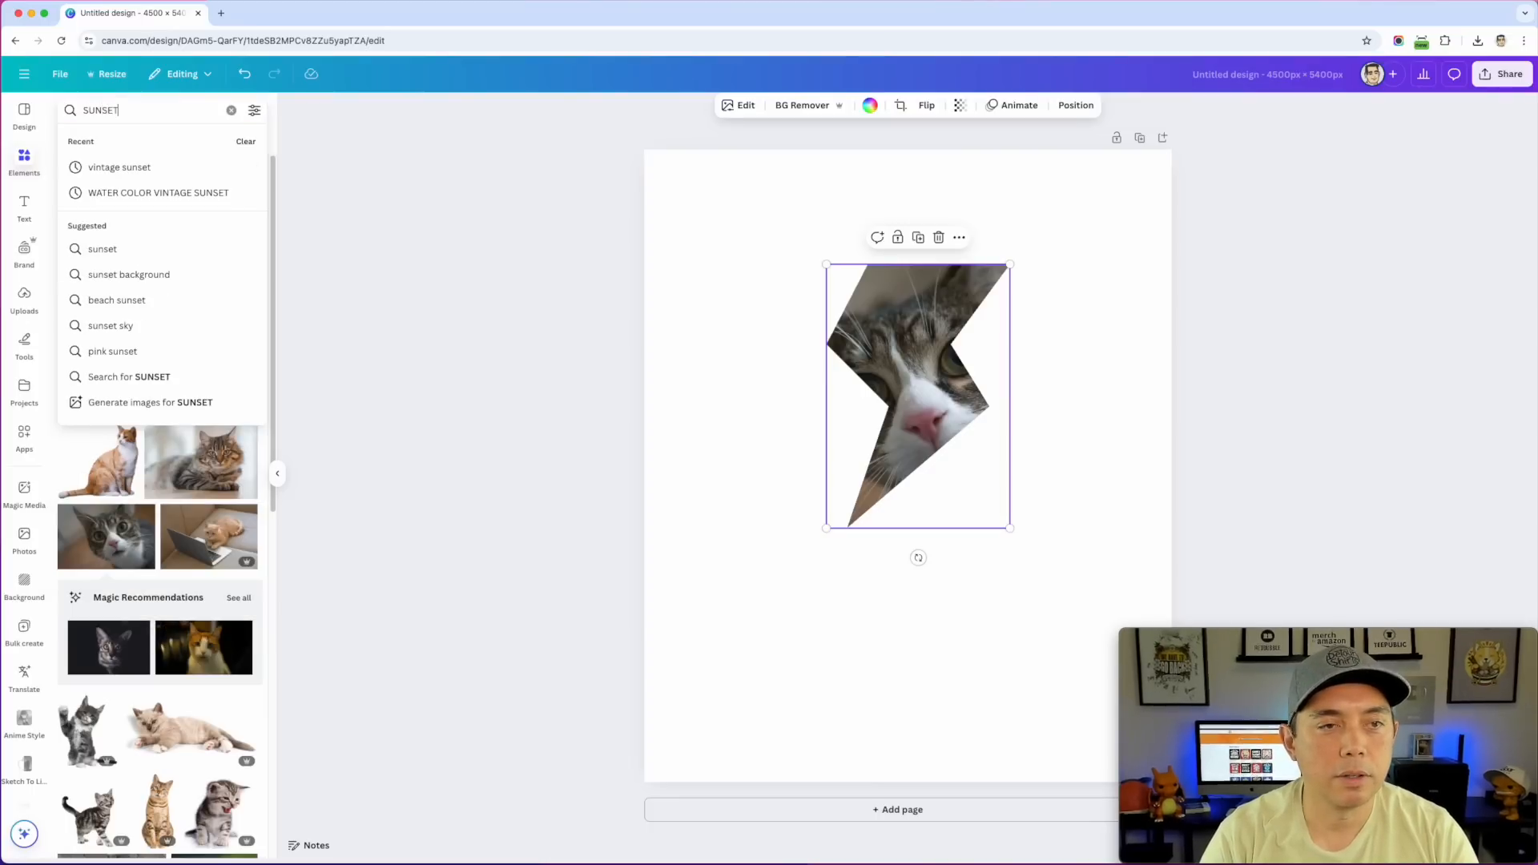
key(Return)
click(212, 233)
drag(874, 438, 893, 377)
click(1080, 433)
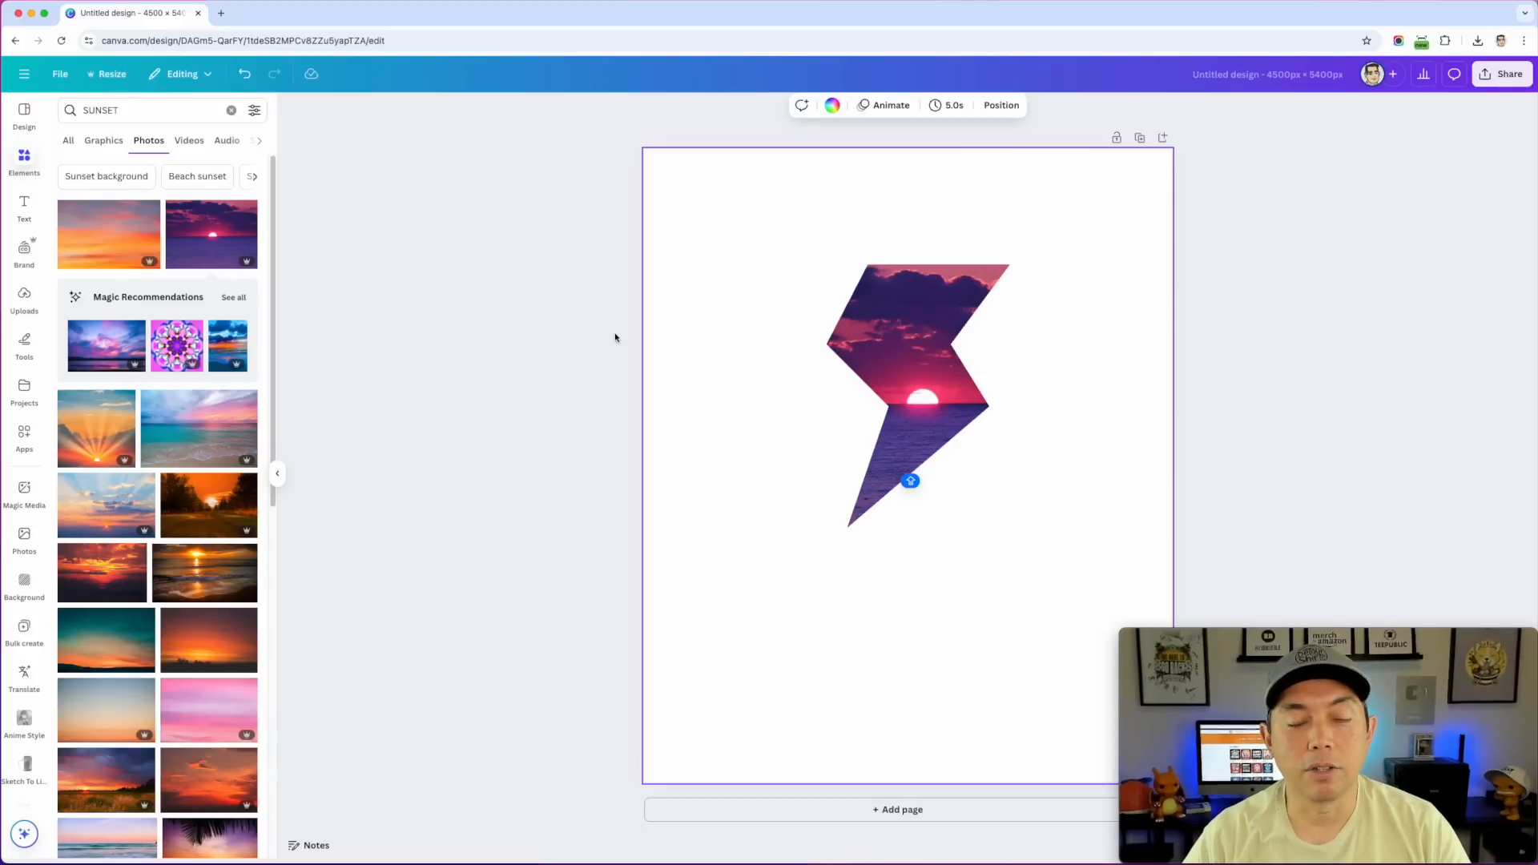
drag(940, 366, 846, 316)
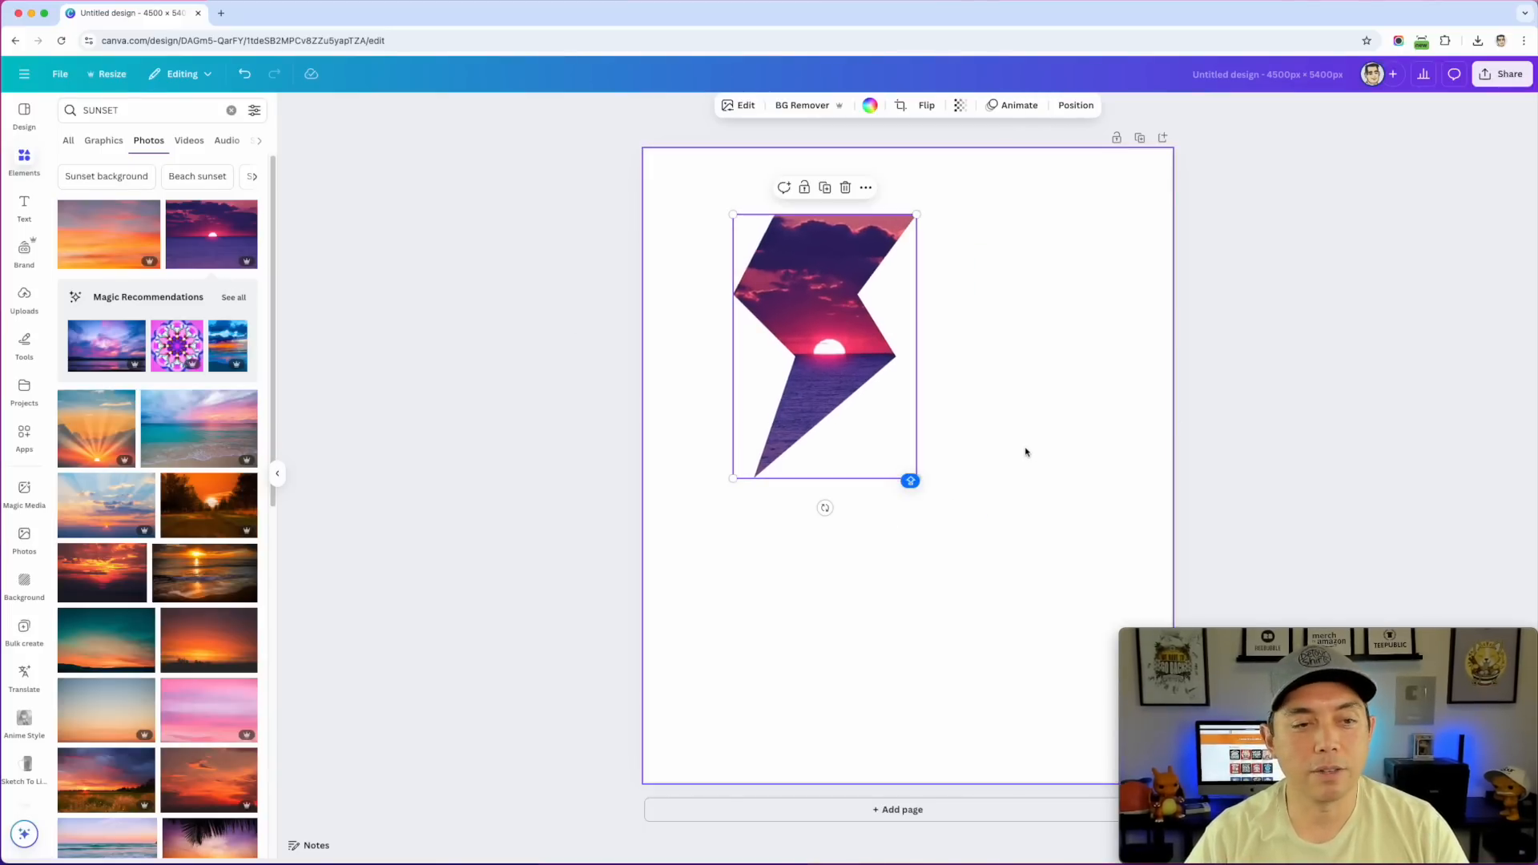
drag(822, 346, 909, 479)
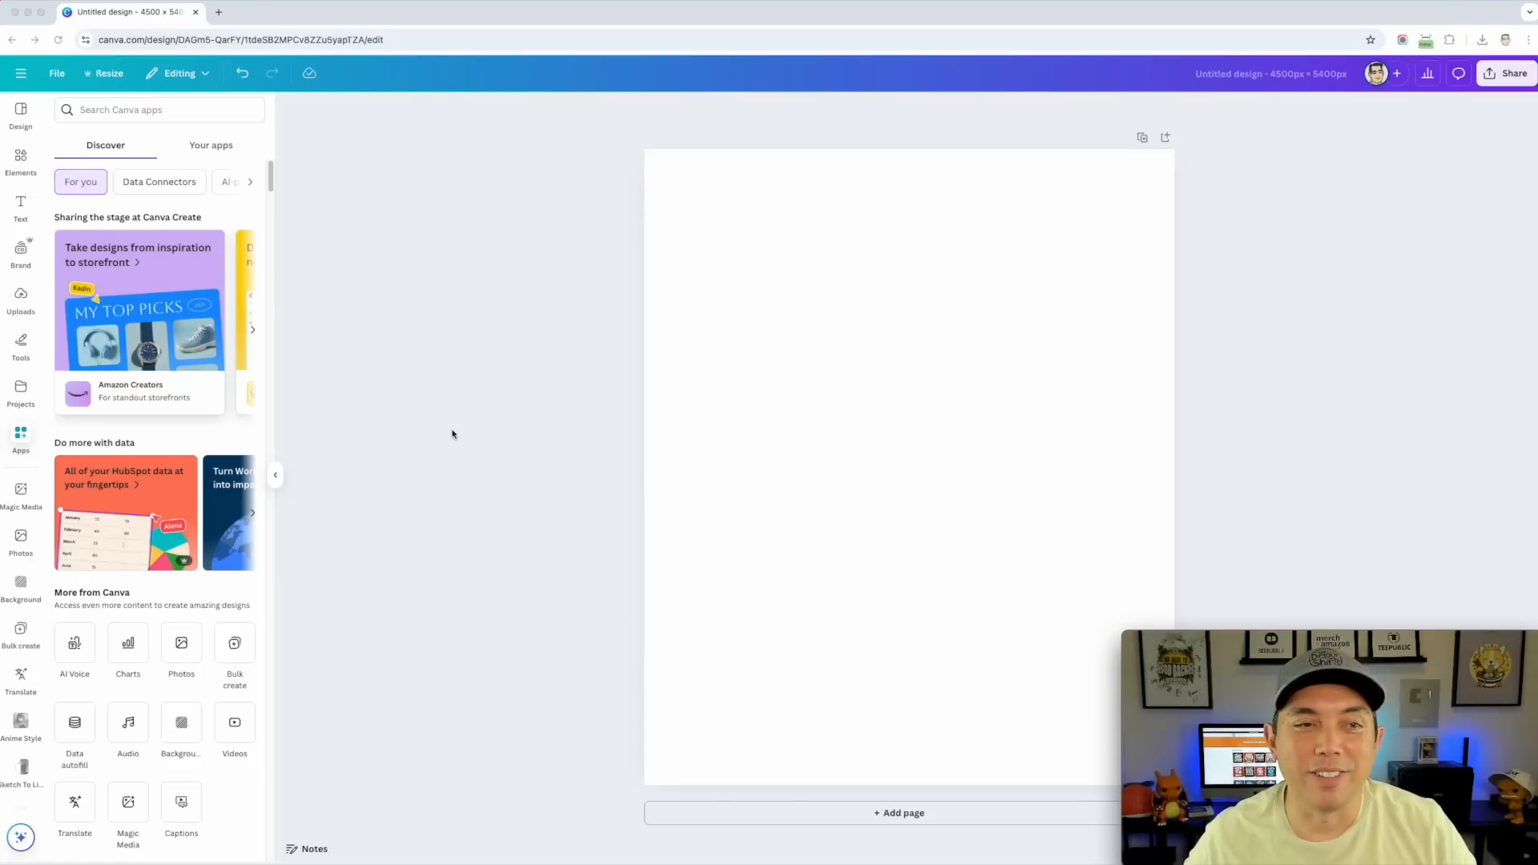
Search the Canva apps for BULK CREATE from the blank design
click(105, 111)
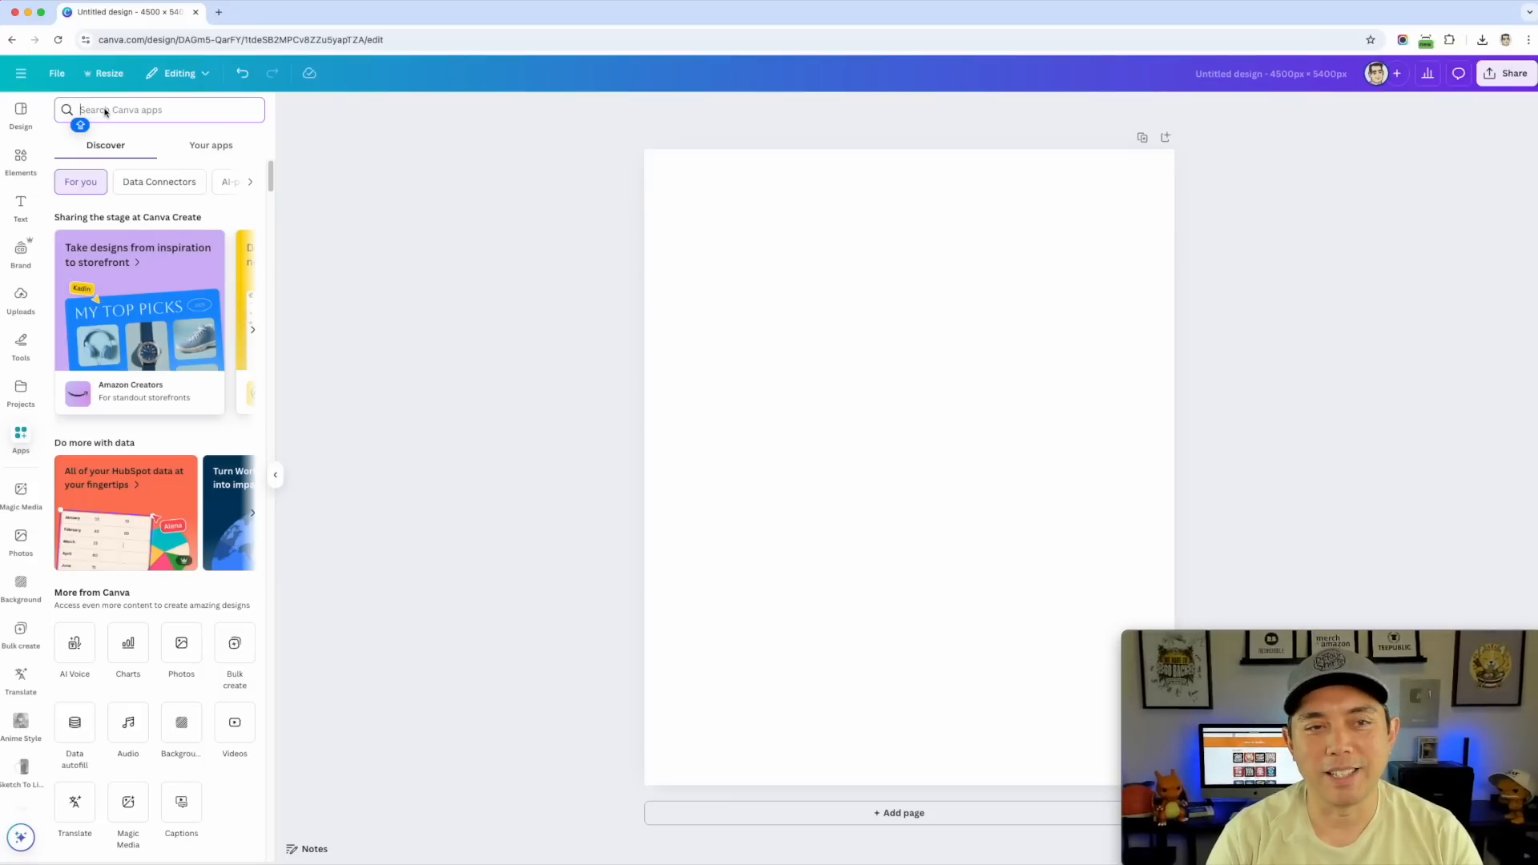
text(B)
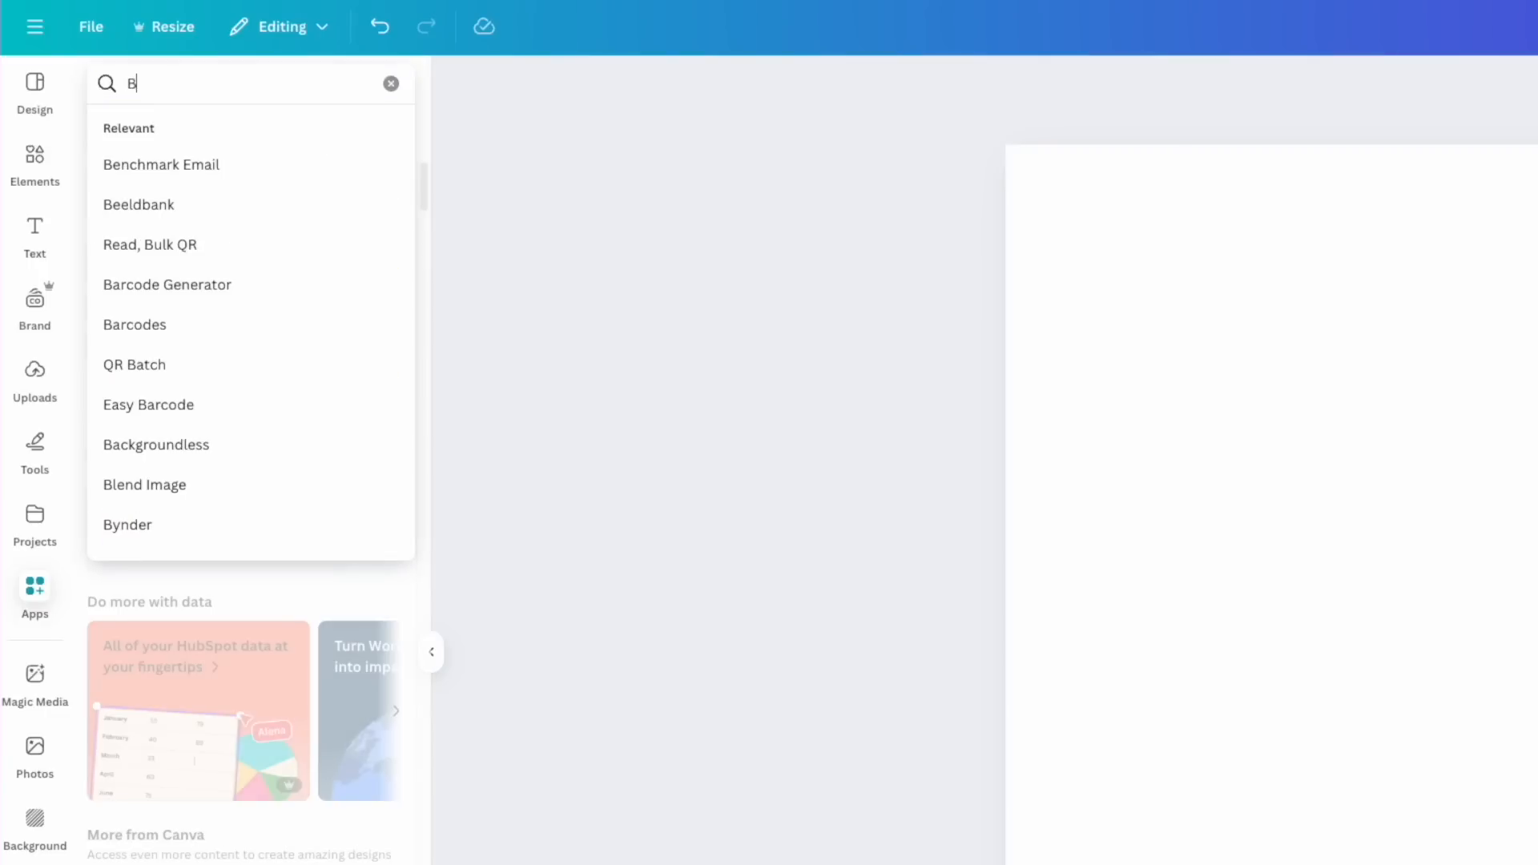
text(ULKCREATE)
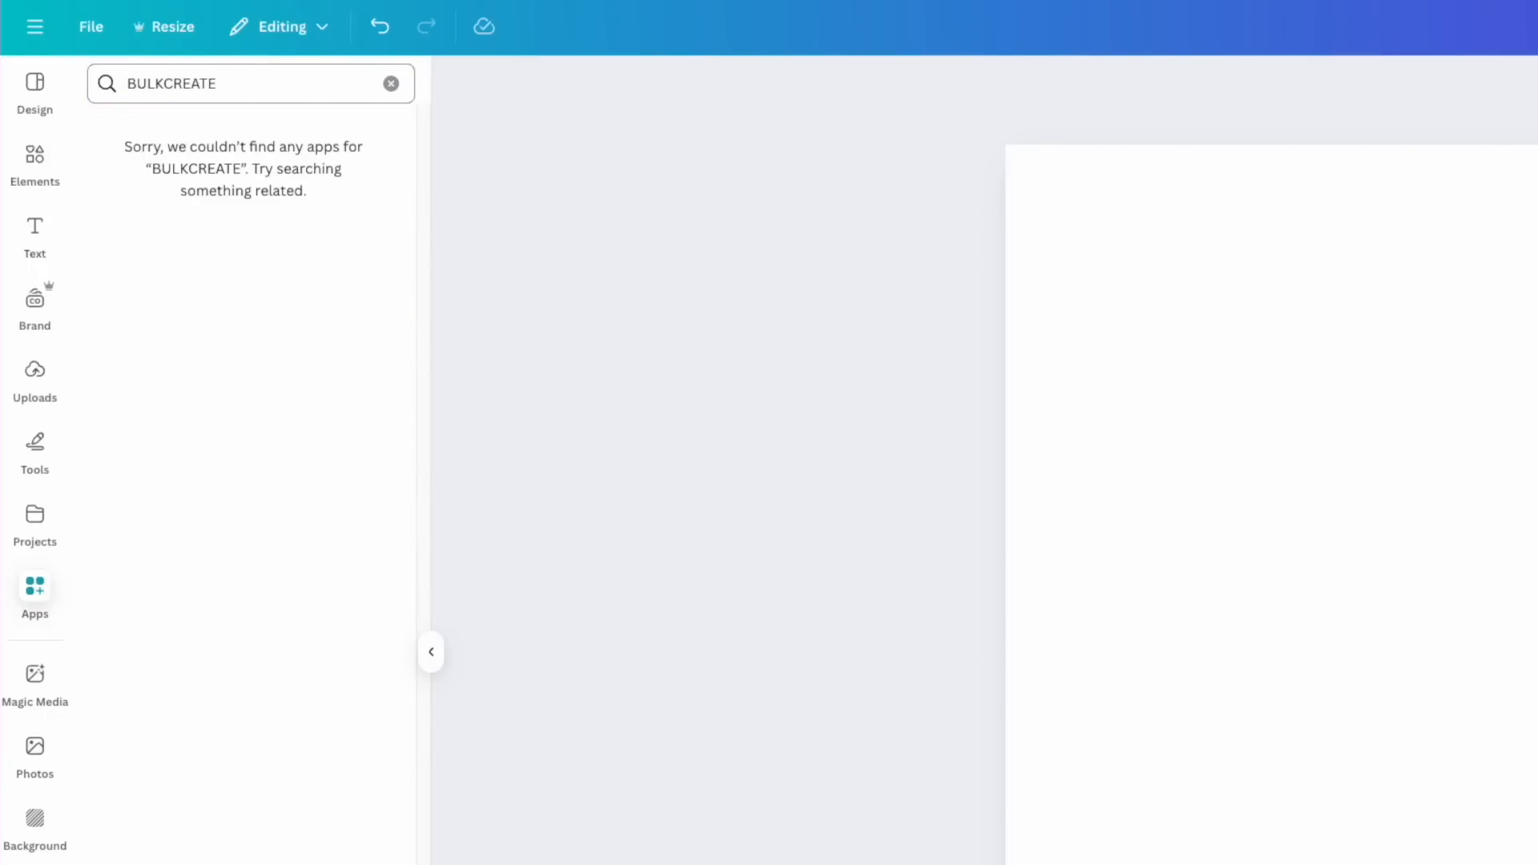
click(164, 85)
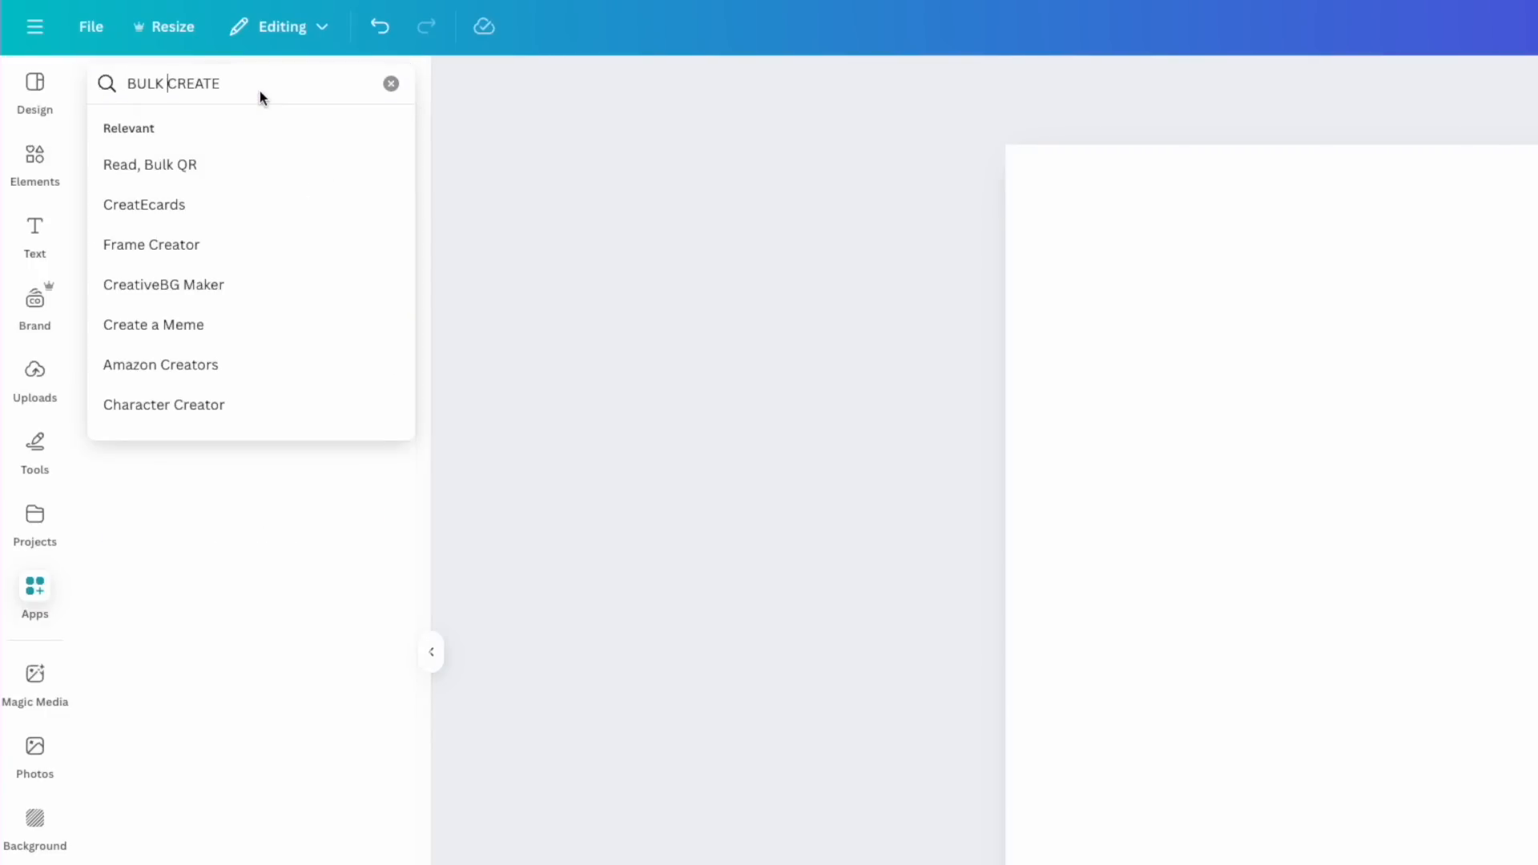
key(Return)
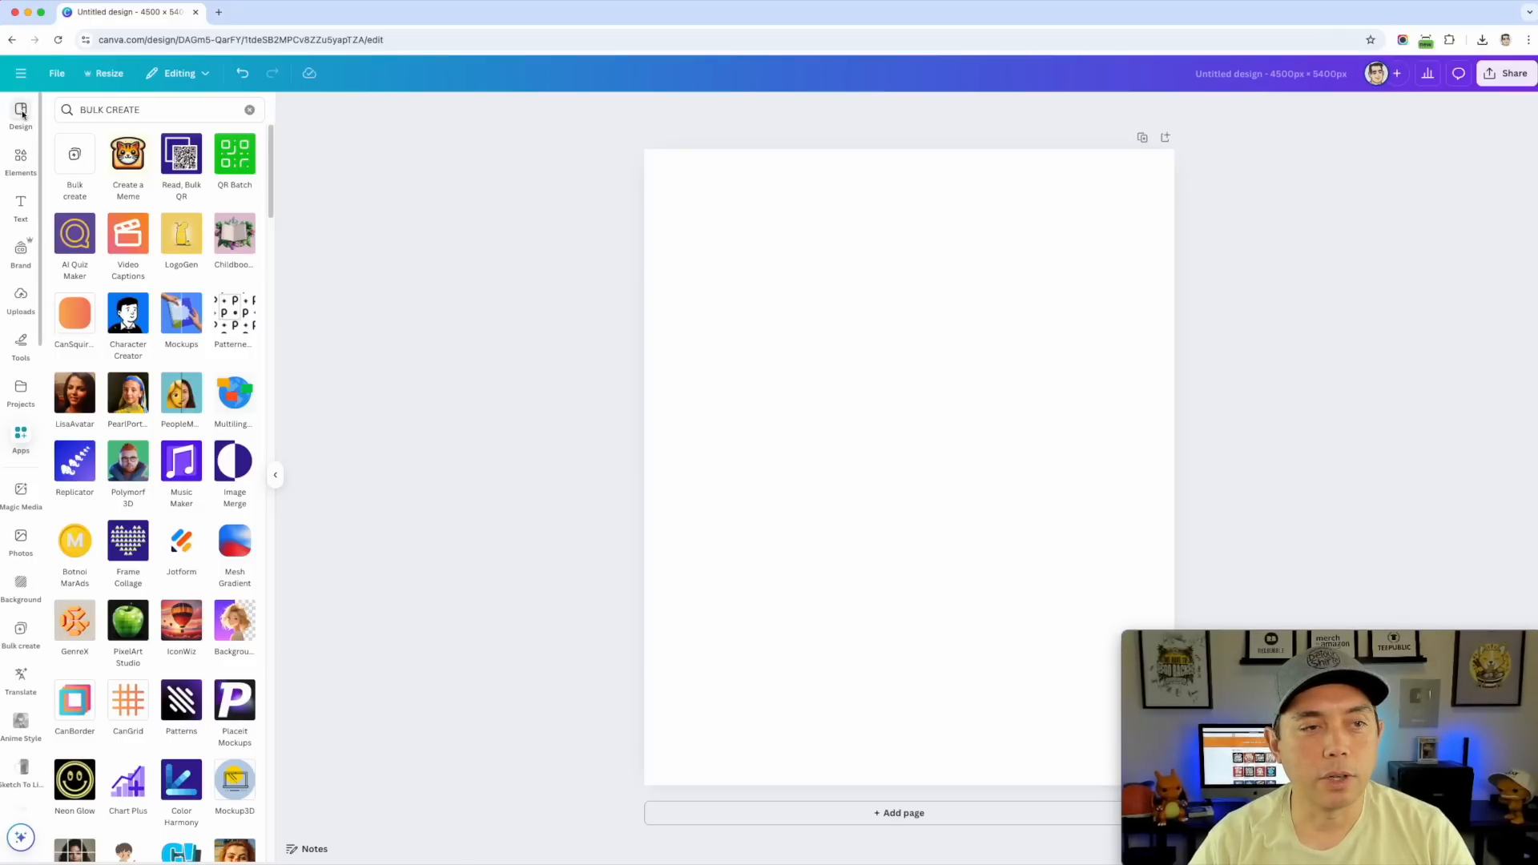
Return to the home page, open the recent design "(Bulk 1) Add a heading" and select its FAMILY text
click(21, 74)
click(21, 75)
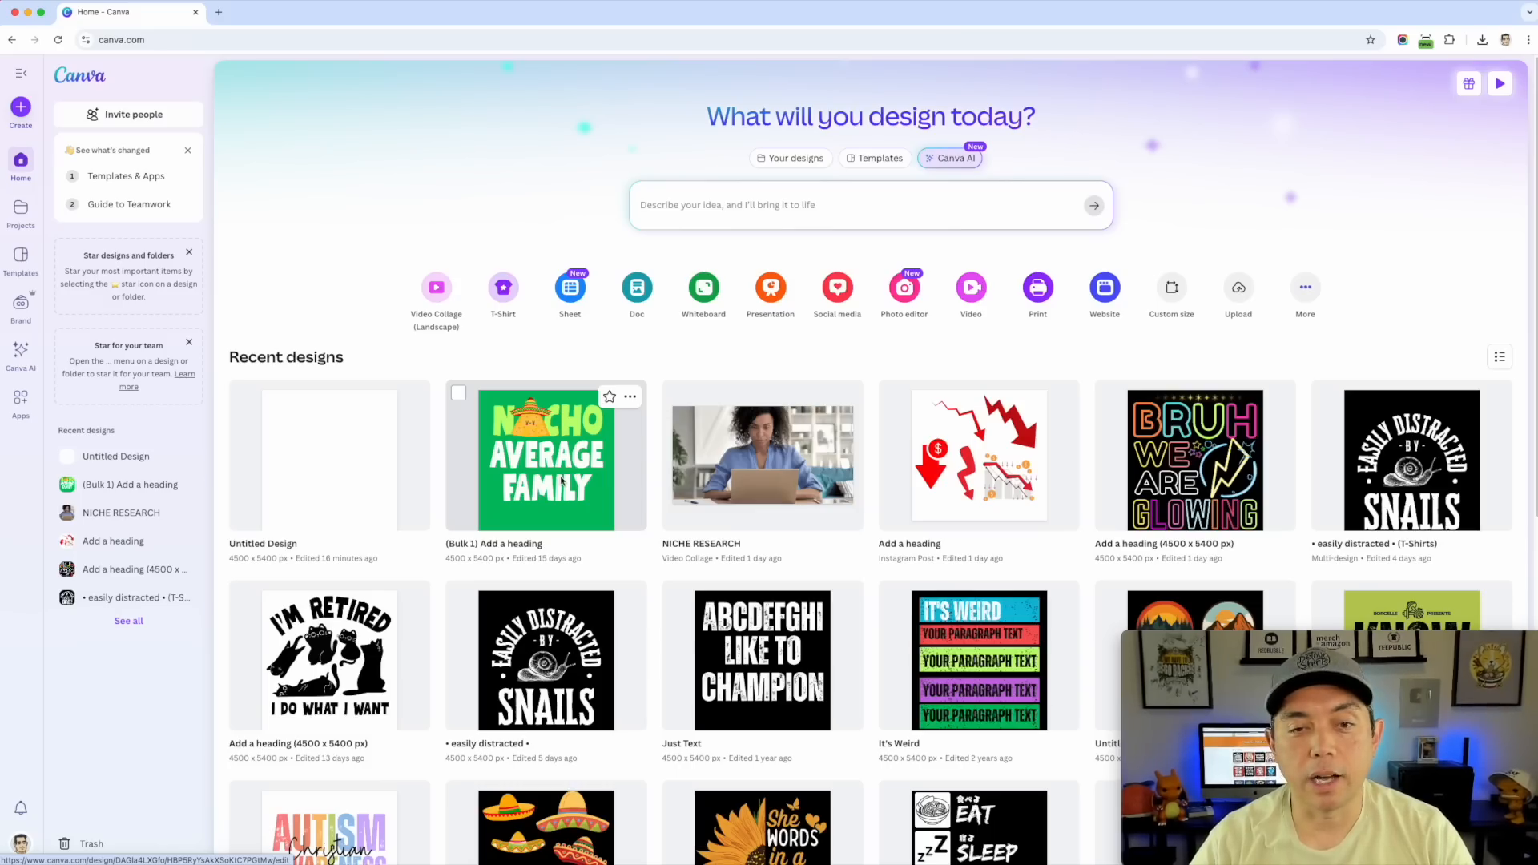
click(560, 479)
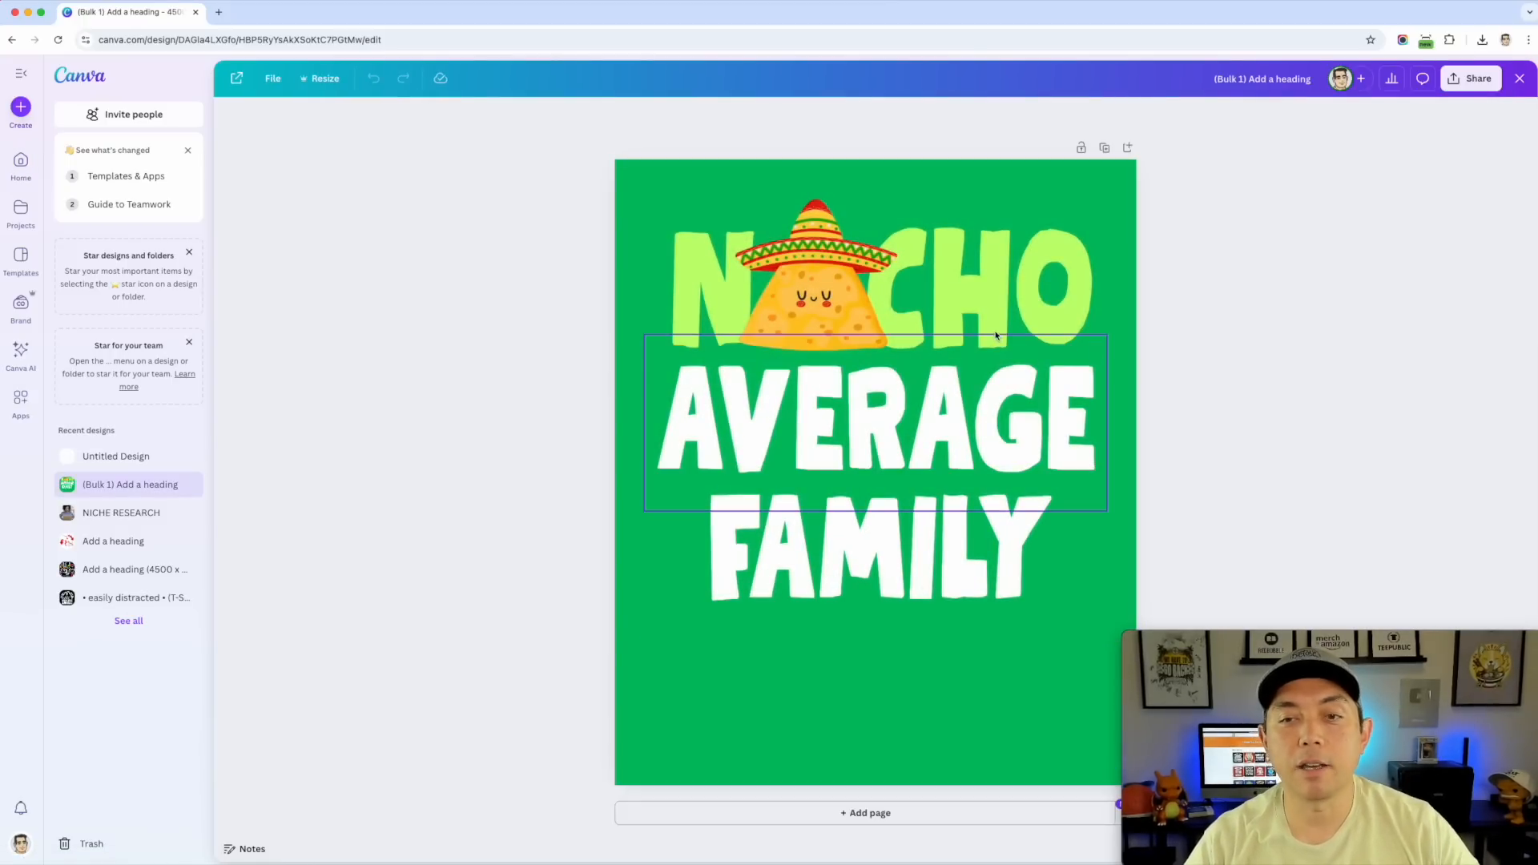
click(901, 552)
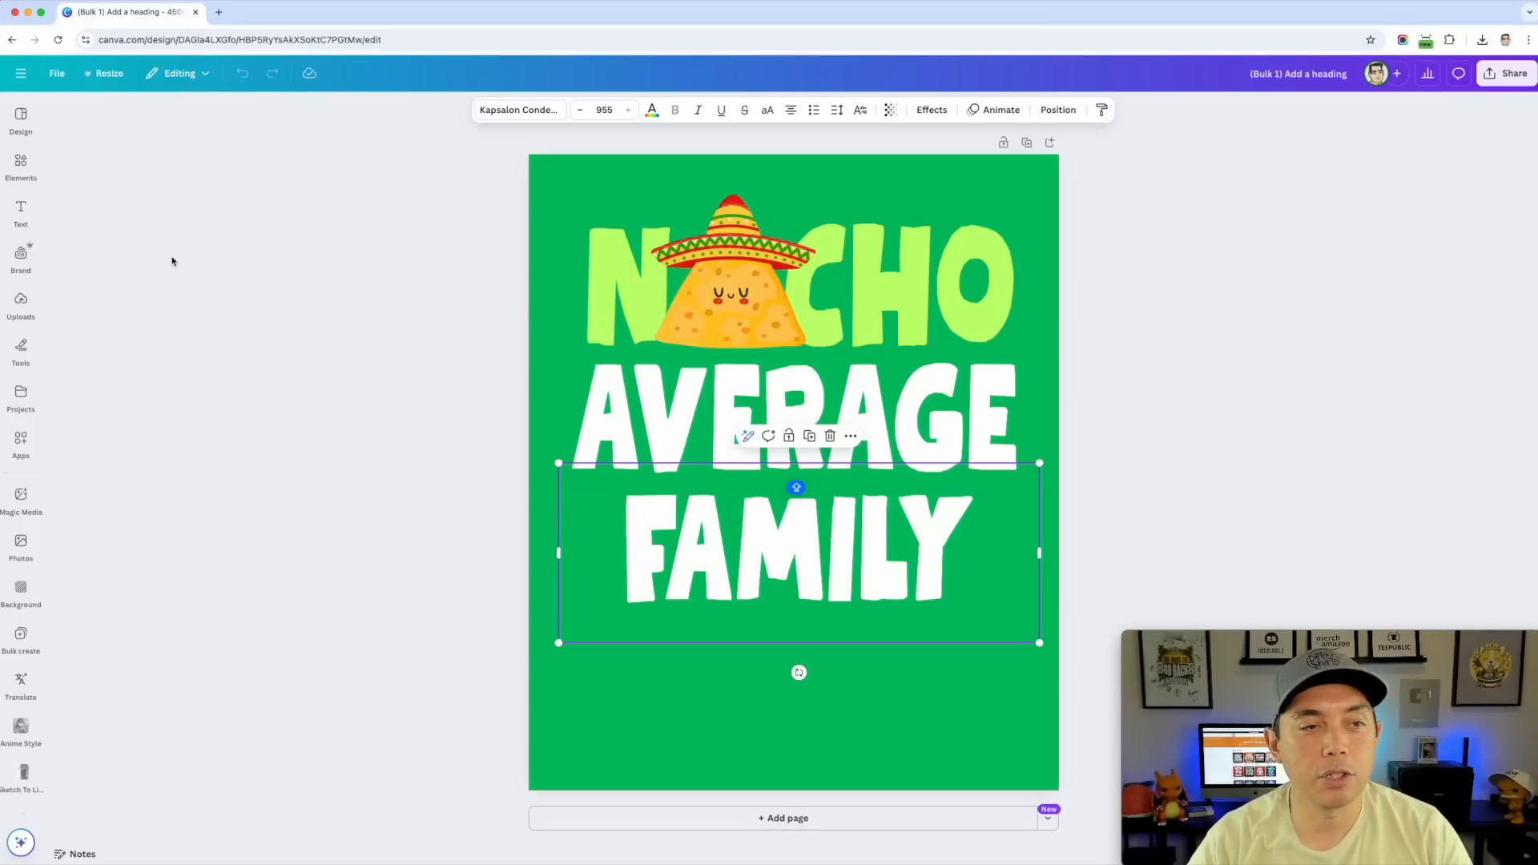
Search for the BULK CREATE app within the NACHO AVERAGE FAMILY design
click(21, 442)
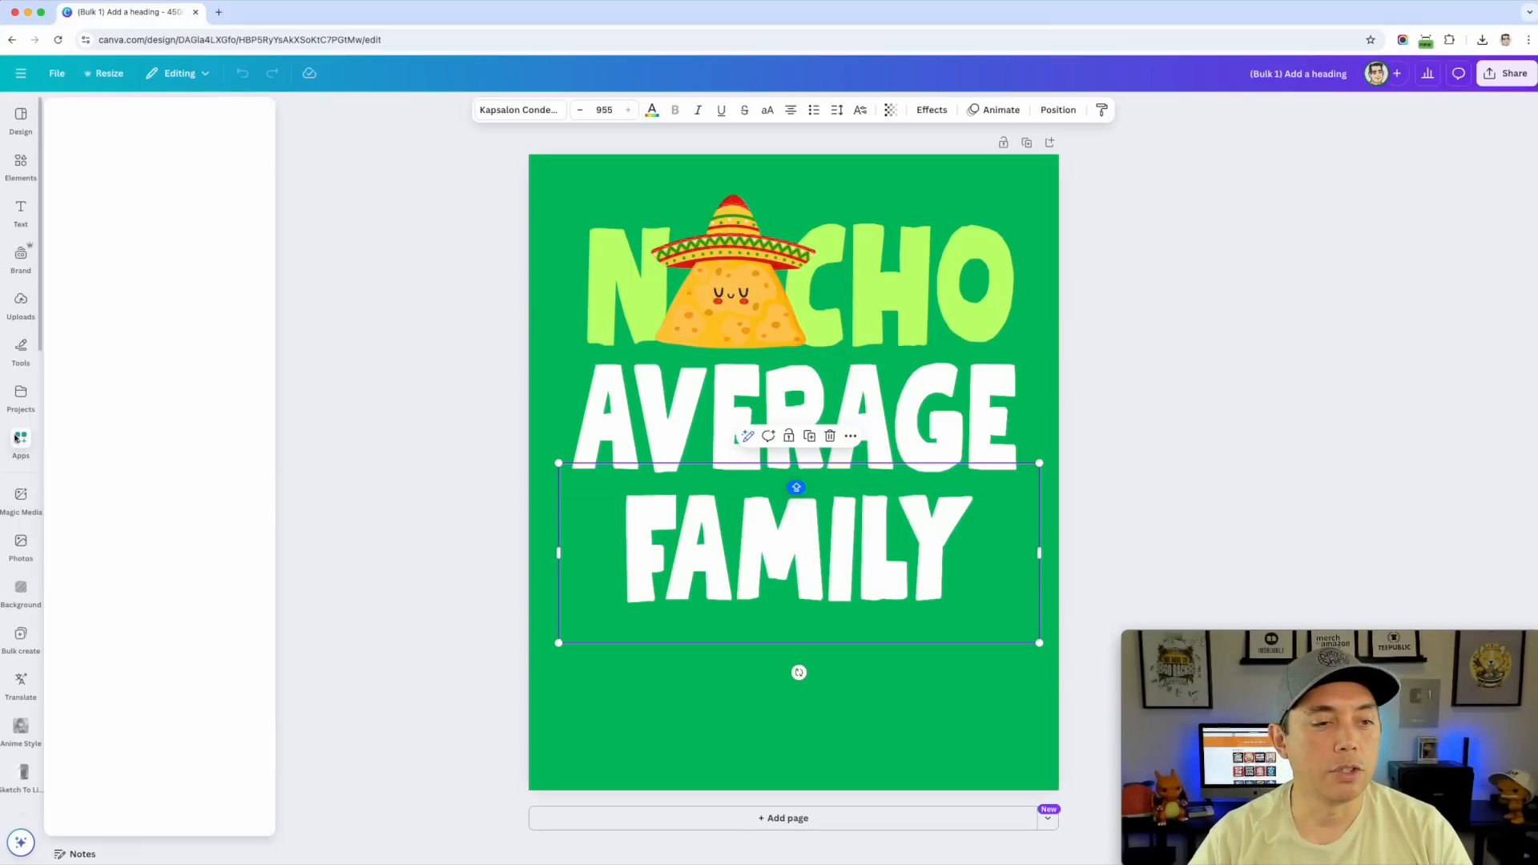
click(124, 114)
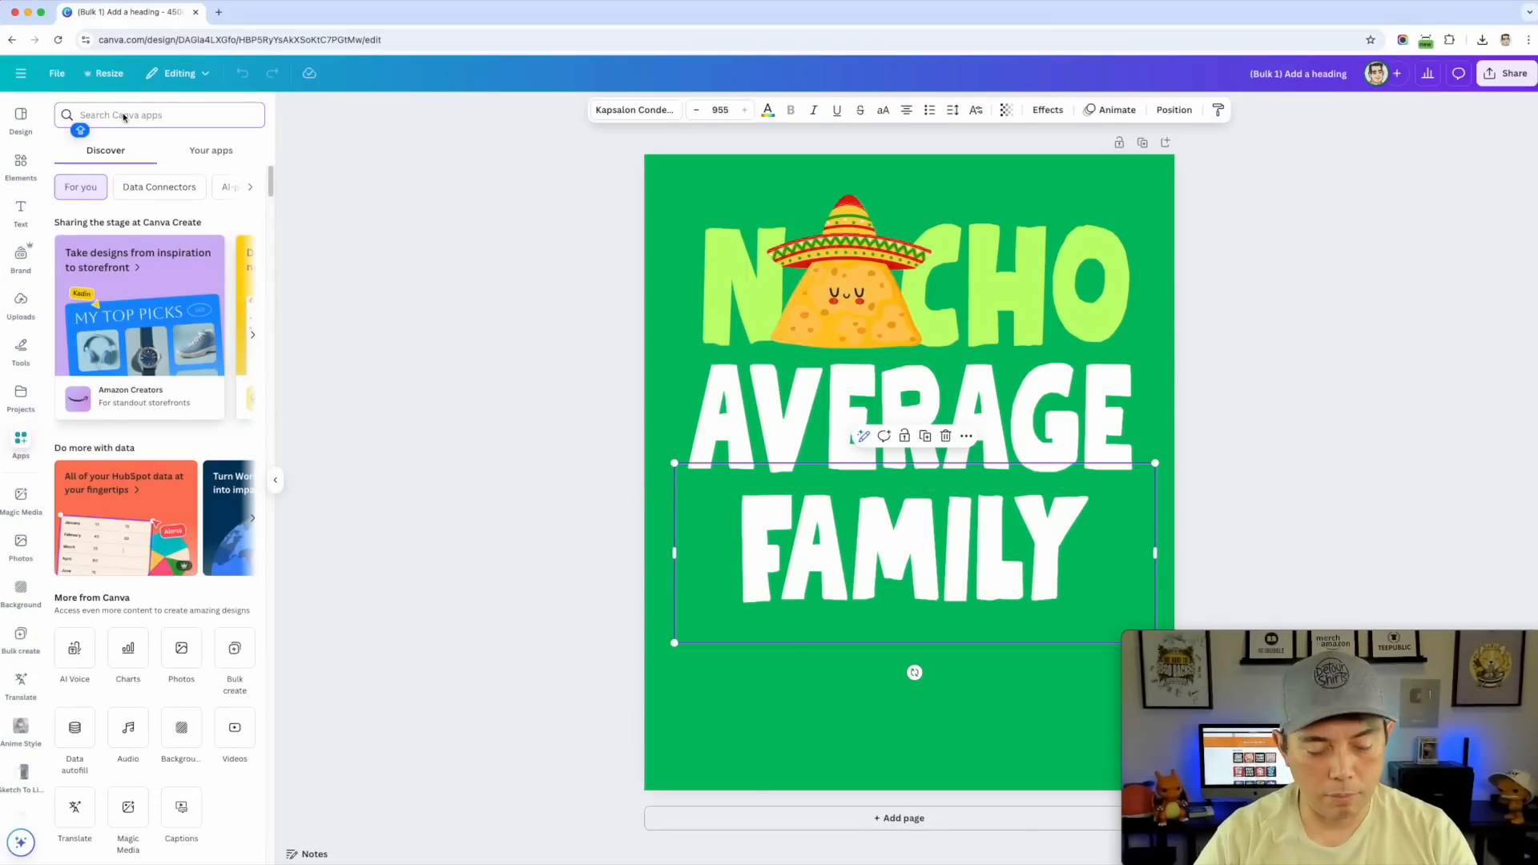
text(BuLKCREA)
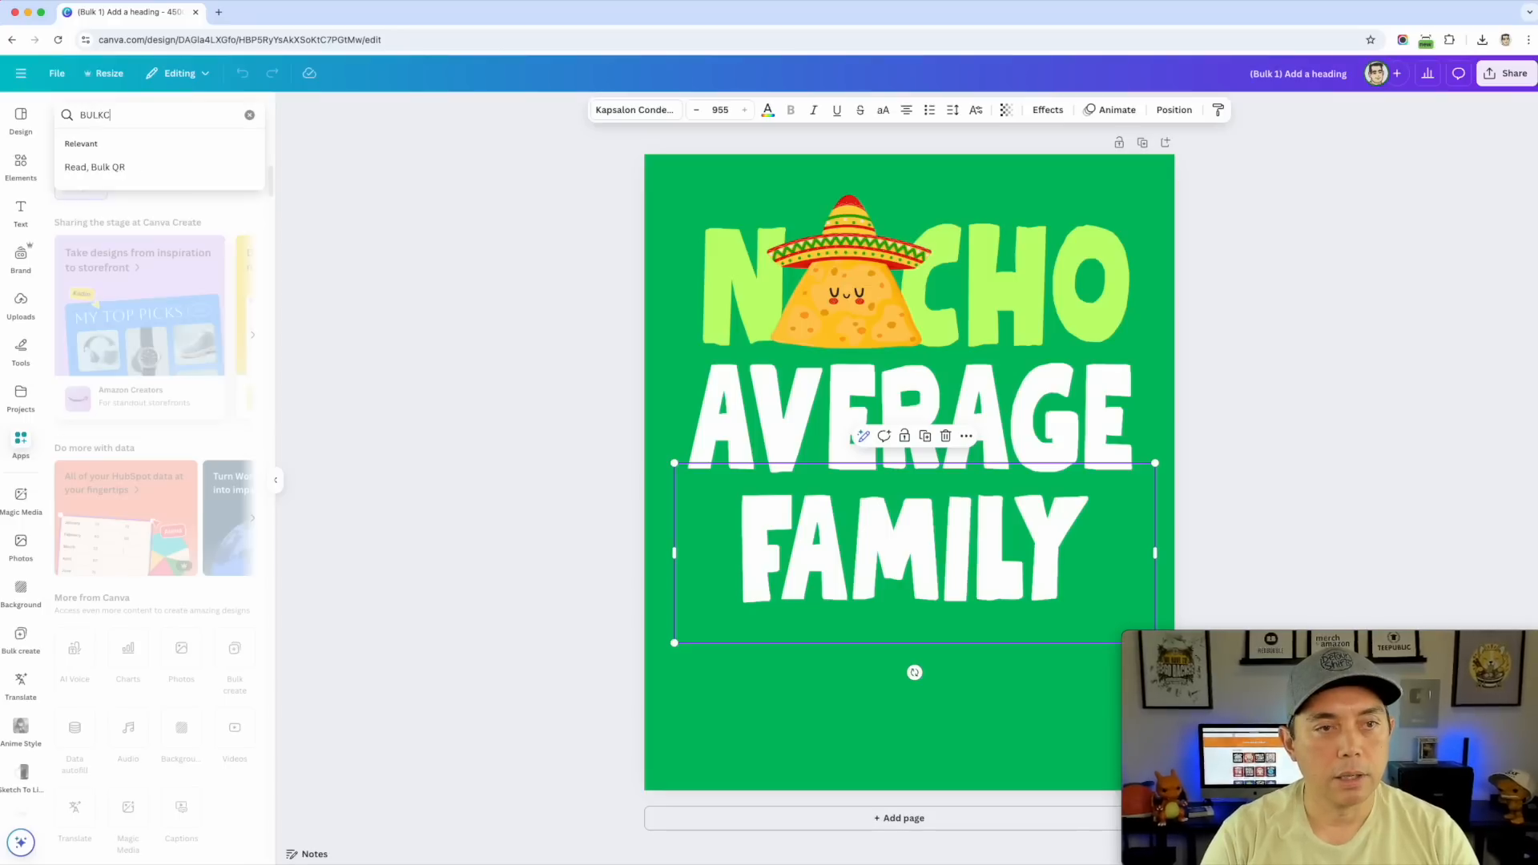
key(BackSpace)
key(BackSpace)
key(BackSpace)
key(BackSpace)
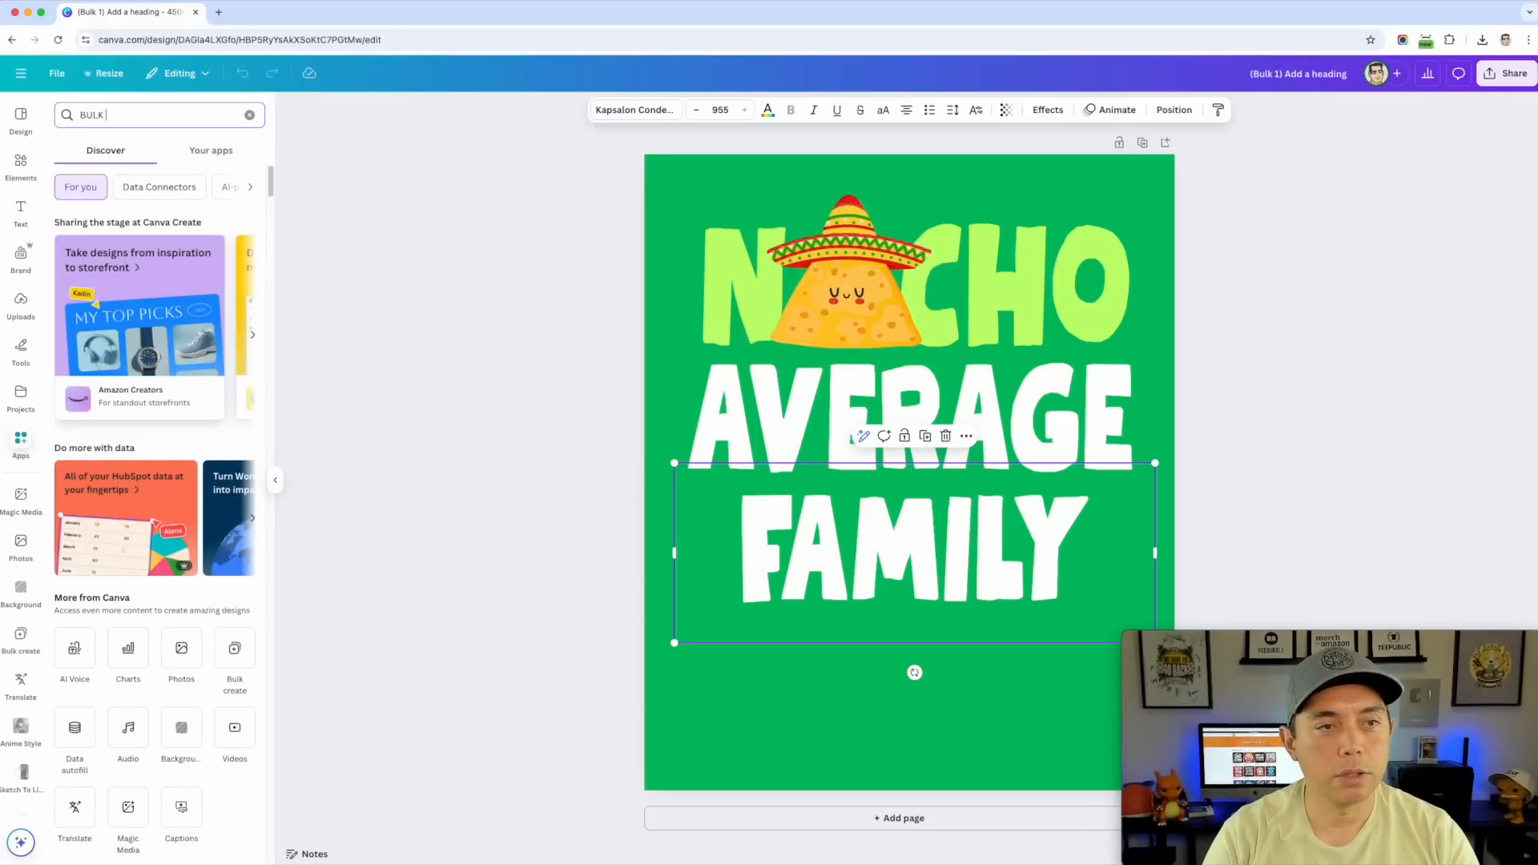
text(CREATE)
key(Return)
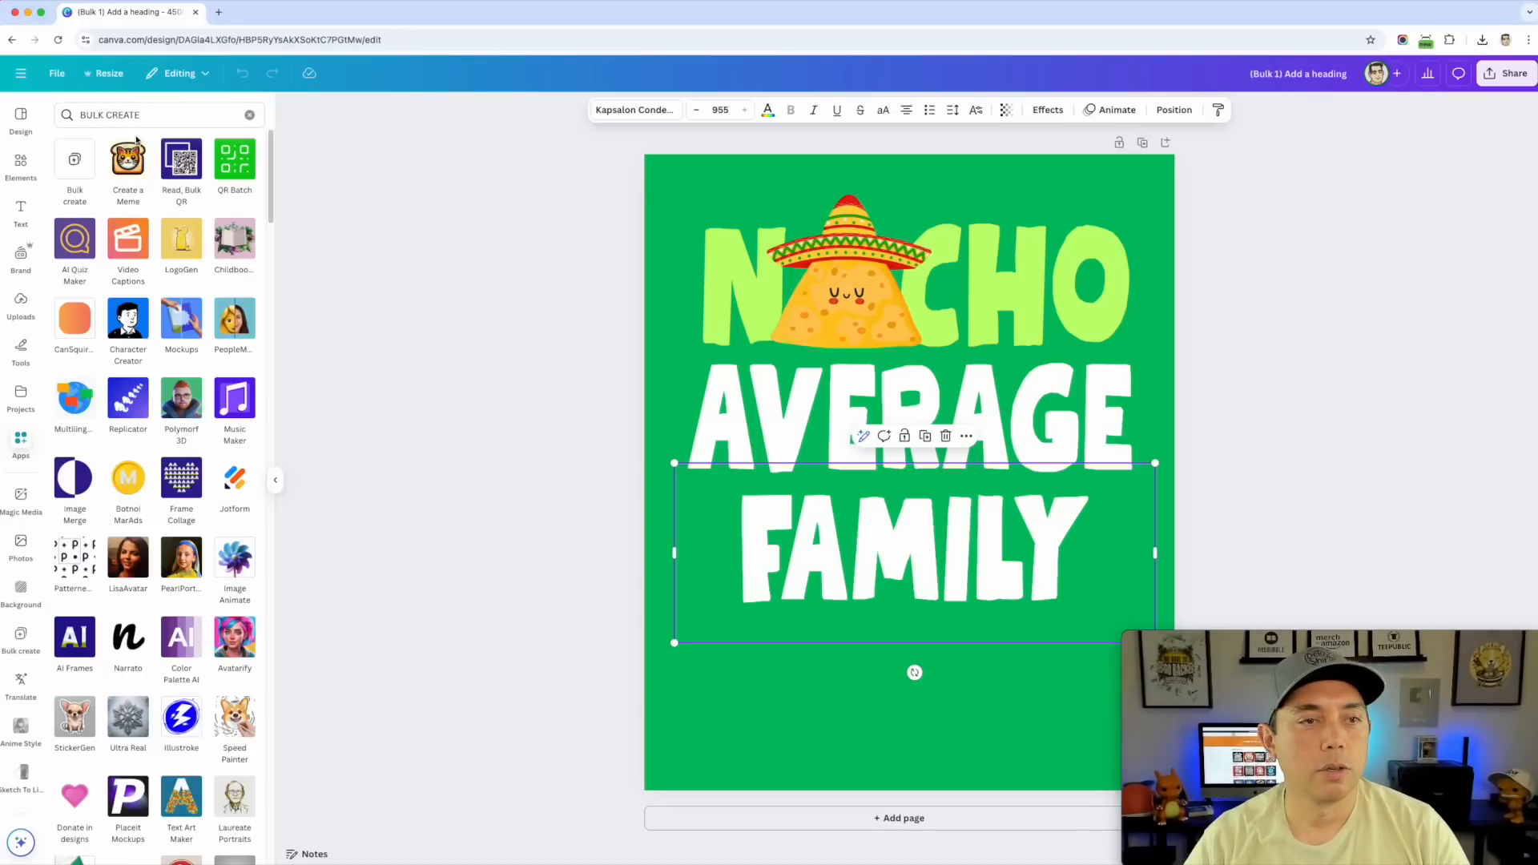
Open Bulk create and manually enter MOTHER, FATHER, UNCLE, AUNT, GRANDPA, GRANDMA, PAPA, NANA, BROTHER and SISTER as the FAMILY NAMES data
click(72, 160)
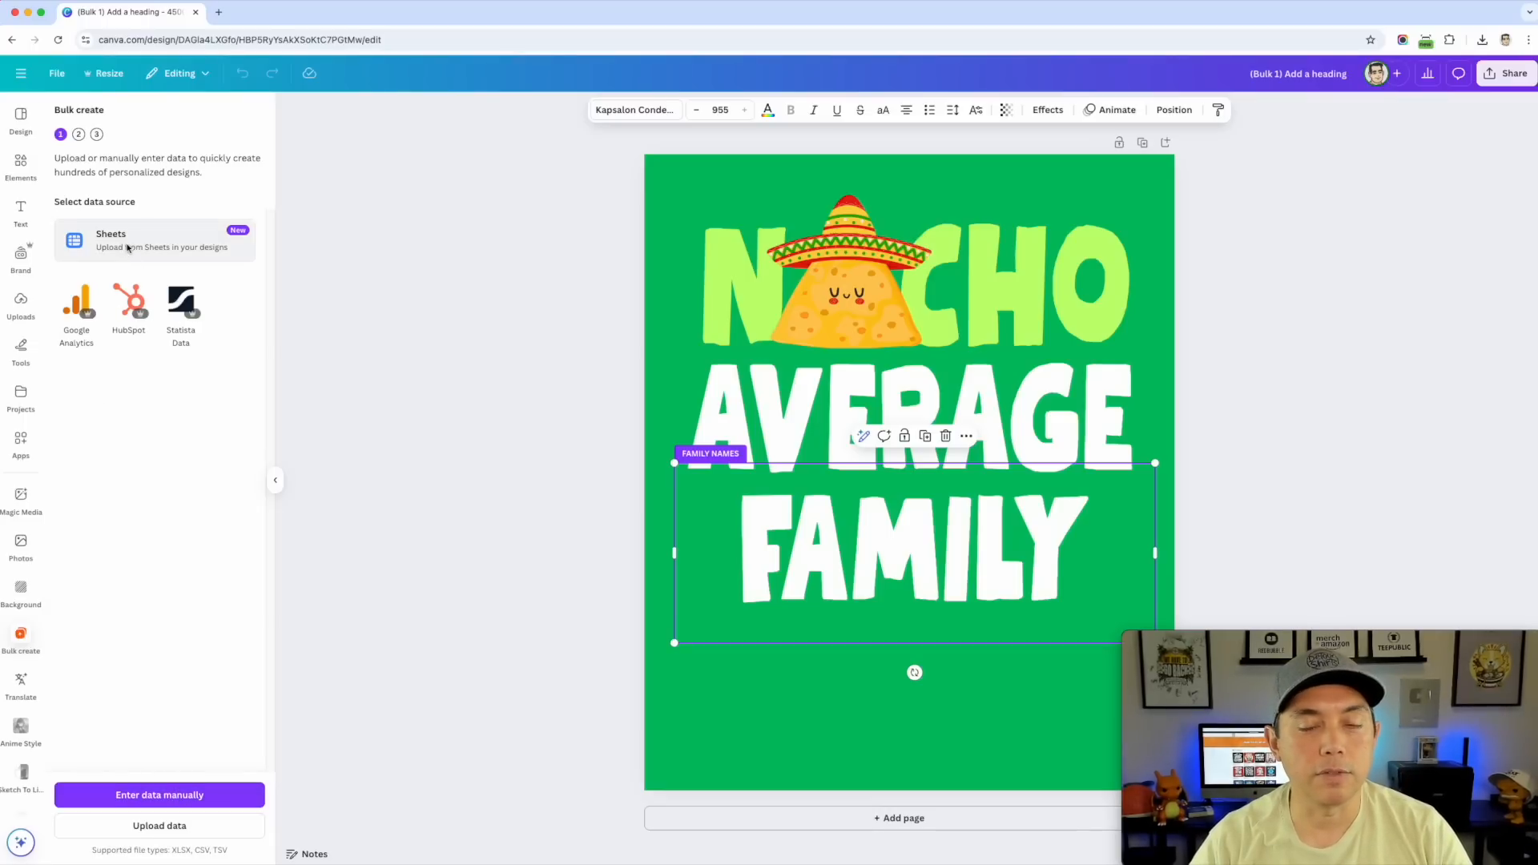
click(160, 795)
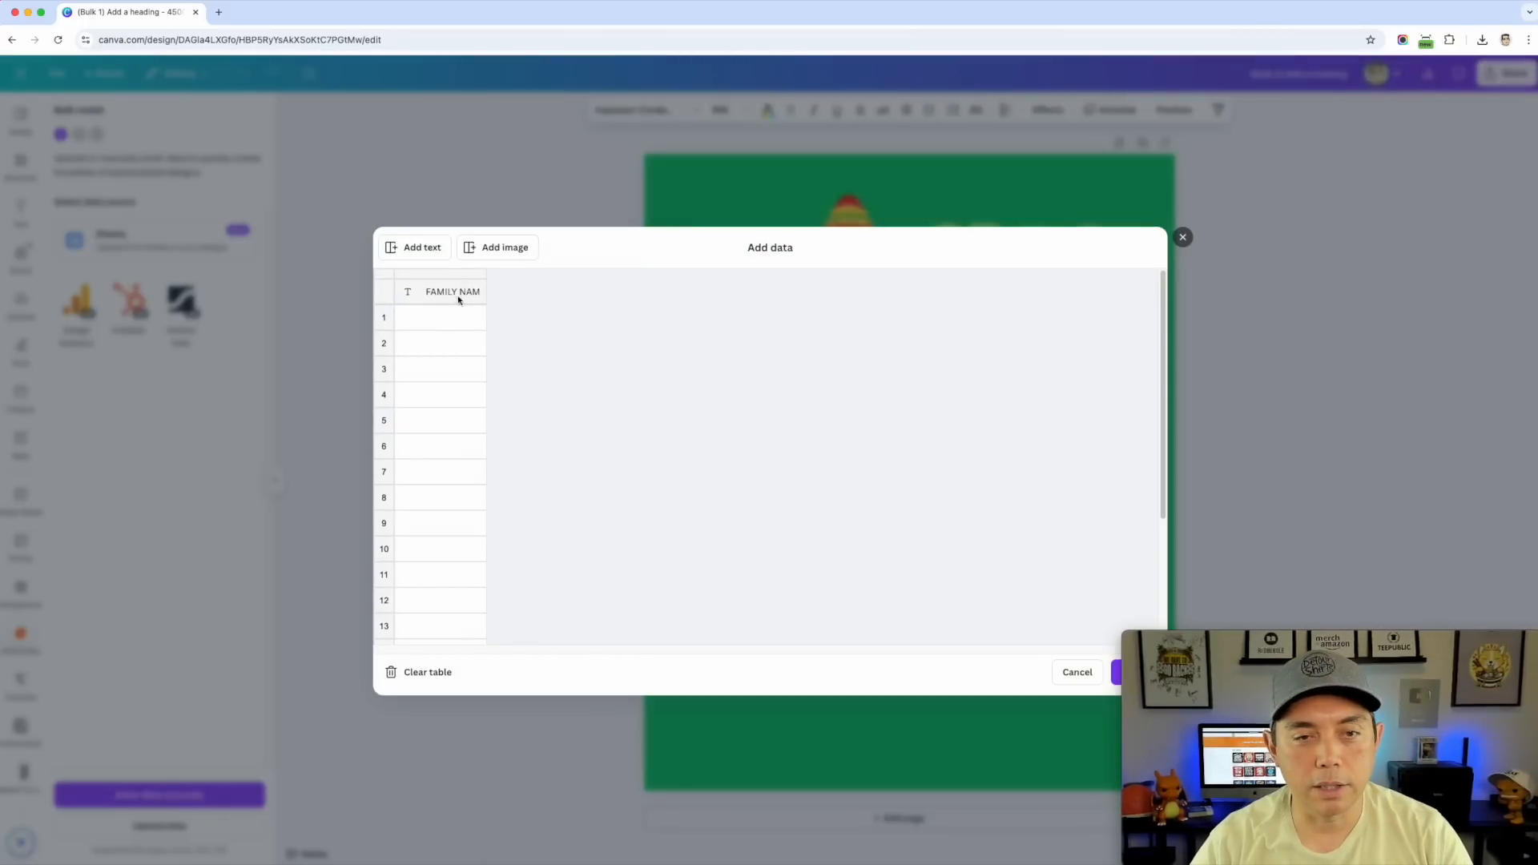
click(450, 323)
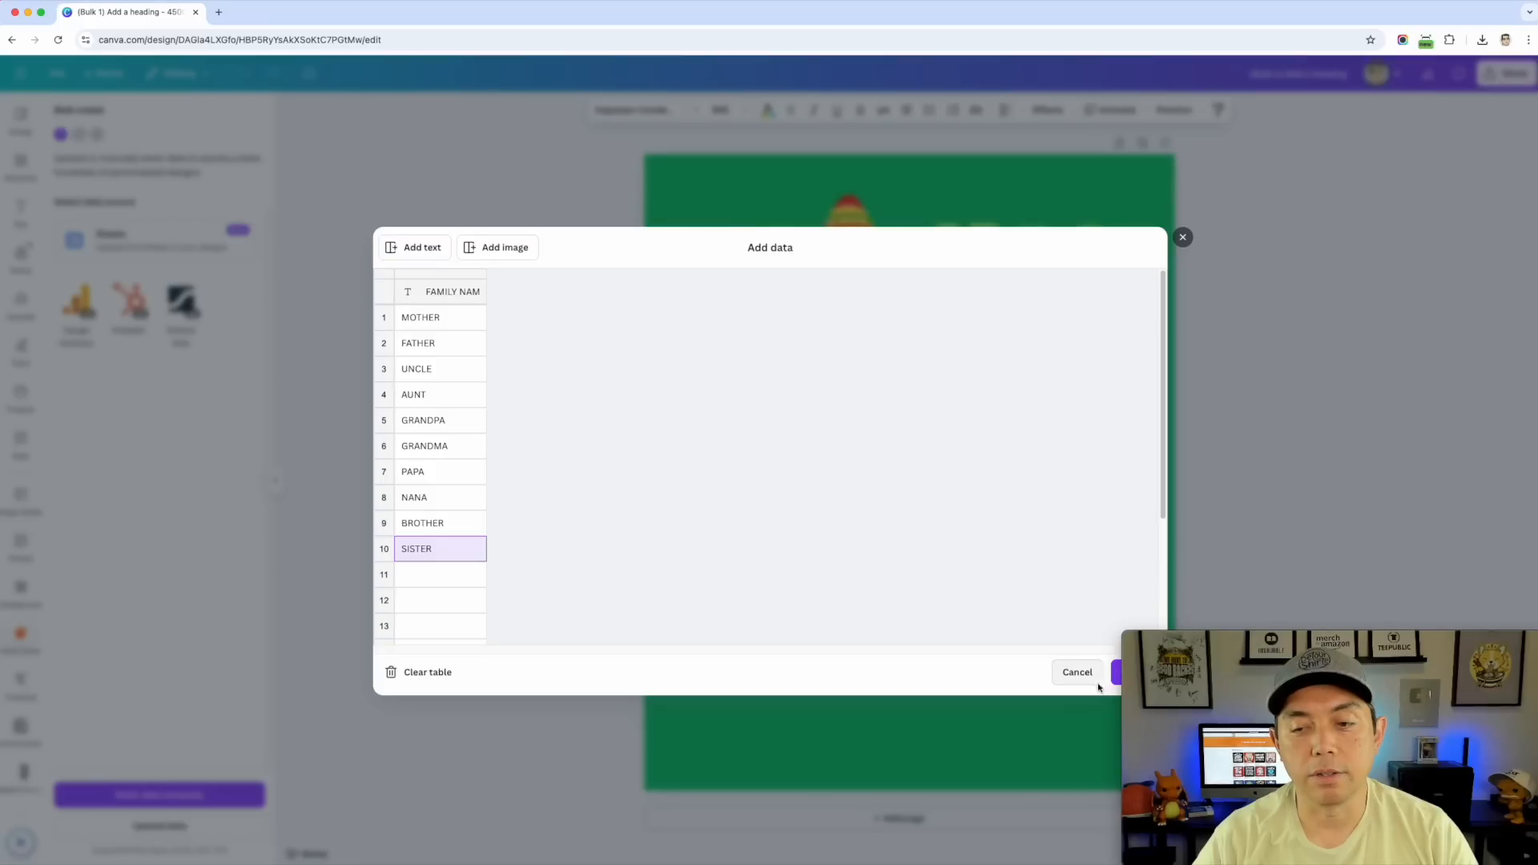
click(1116, 677)
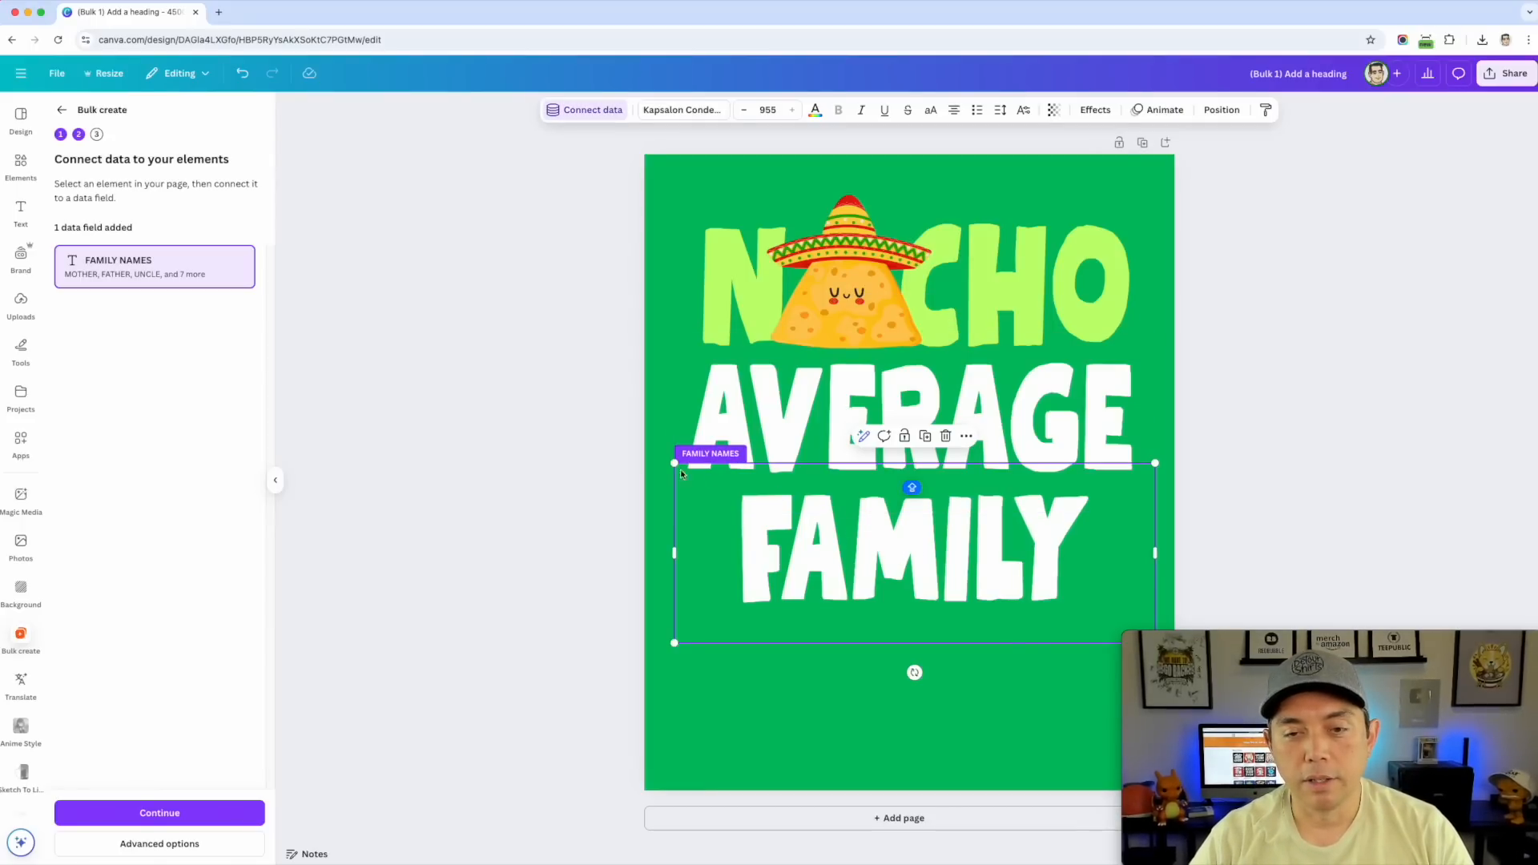
Generate 10 designs from all the FAMILY NAMES entries connected to the FAMILY text and open the resulting bulk design
click(159, 813)
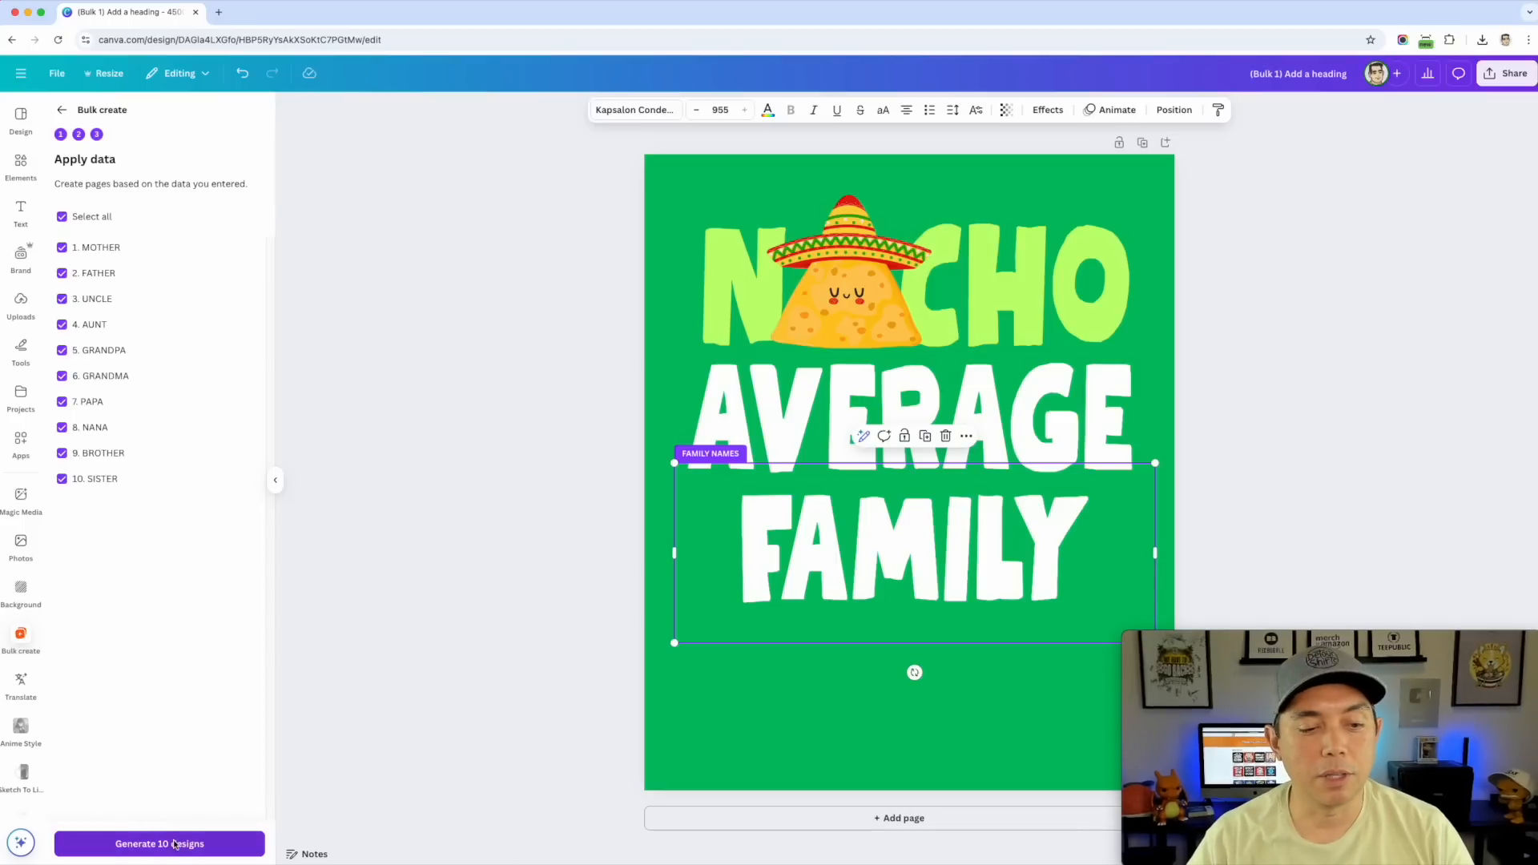
click(174, 844)
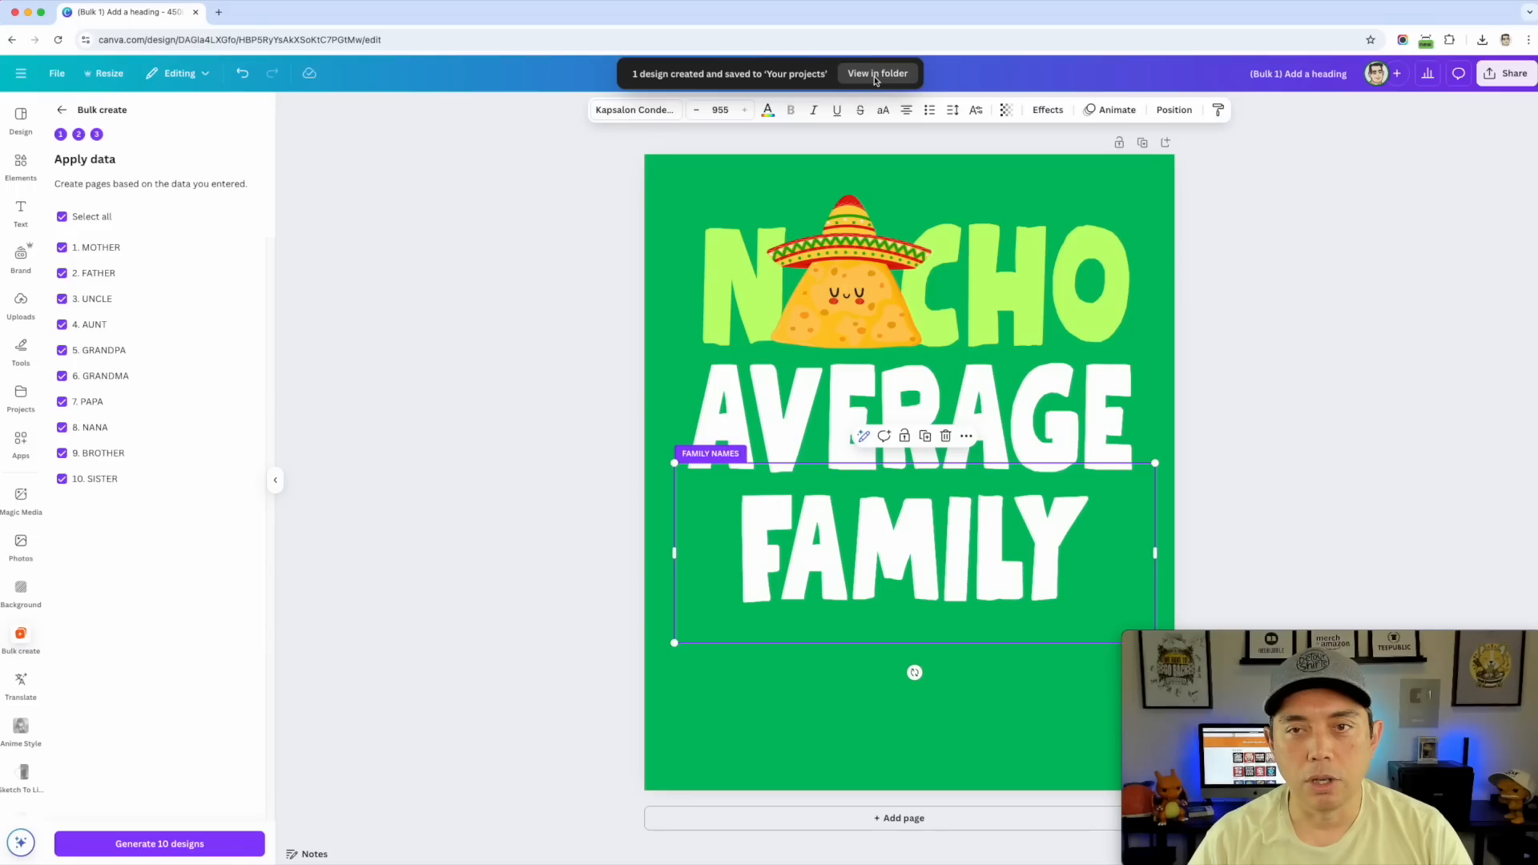
click(1001, 104)
click(276, 394)
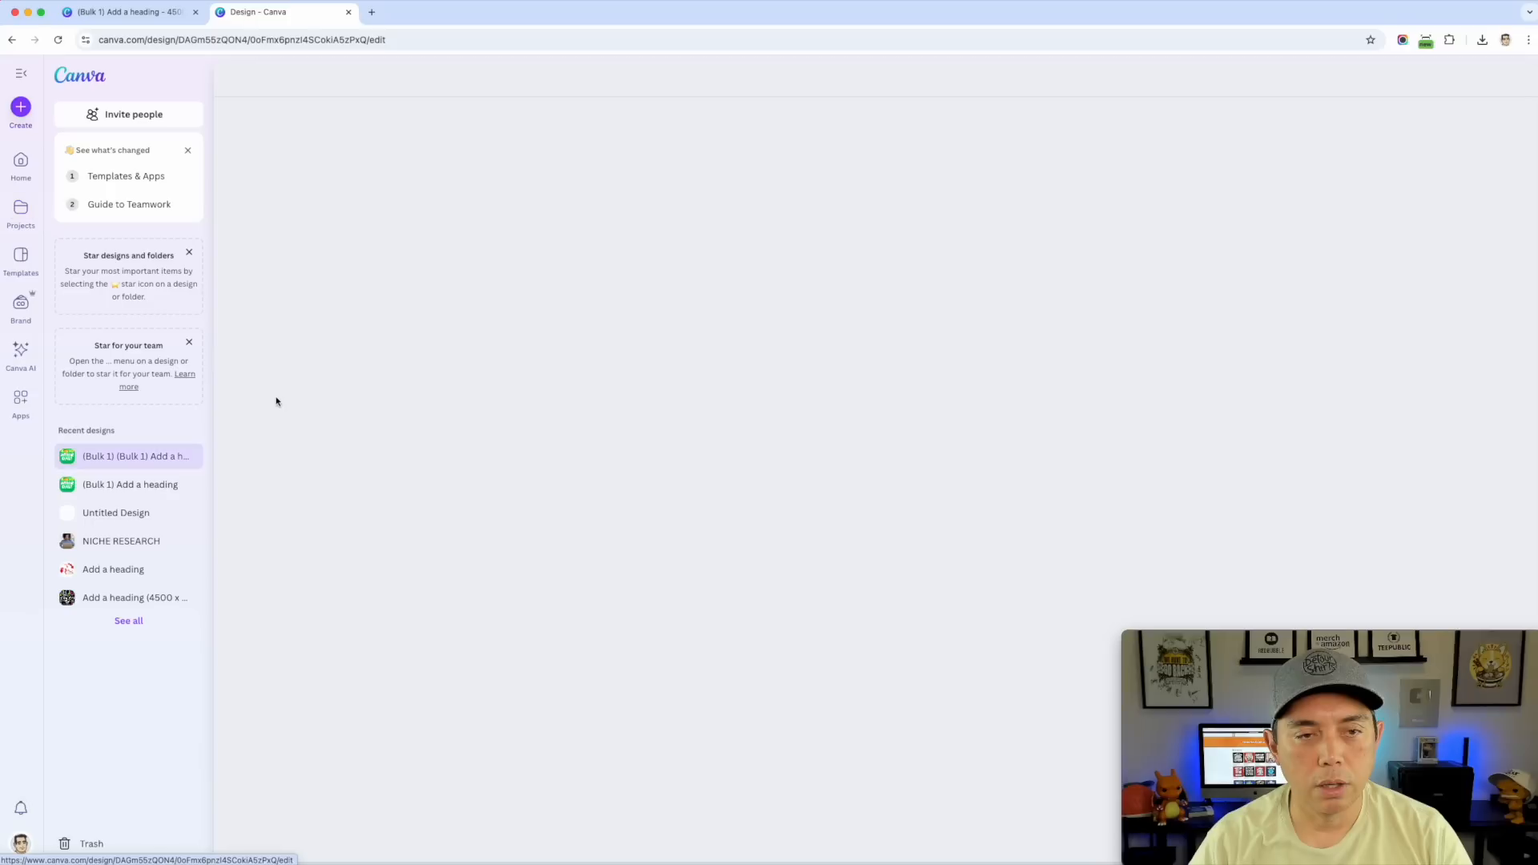
Look through the generated pages from MOTHER to GRANDMA to check how each family name fits on the design
scroll(1144, 437, up, 15)
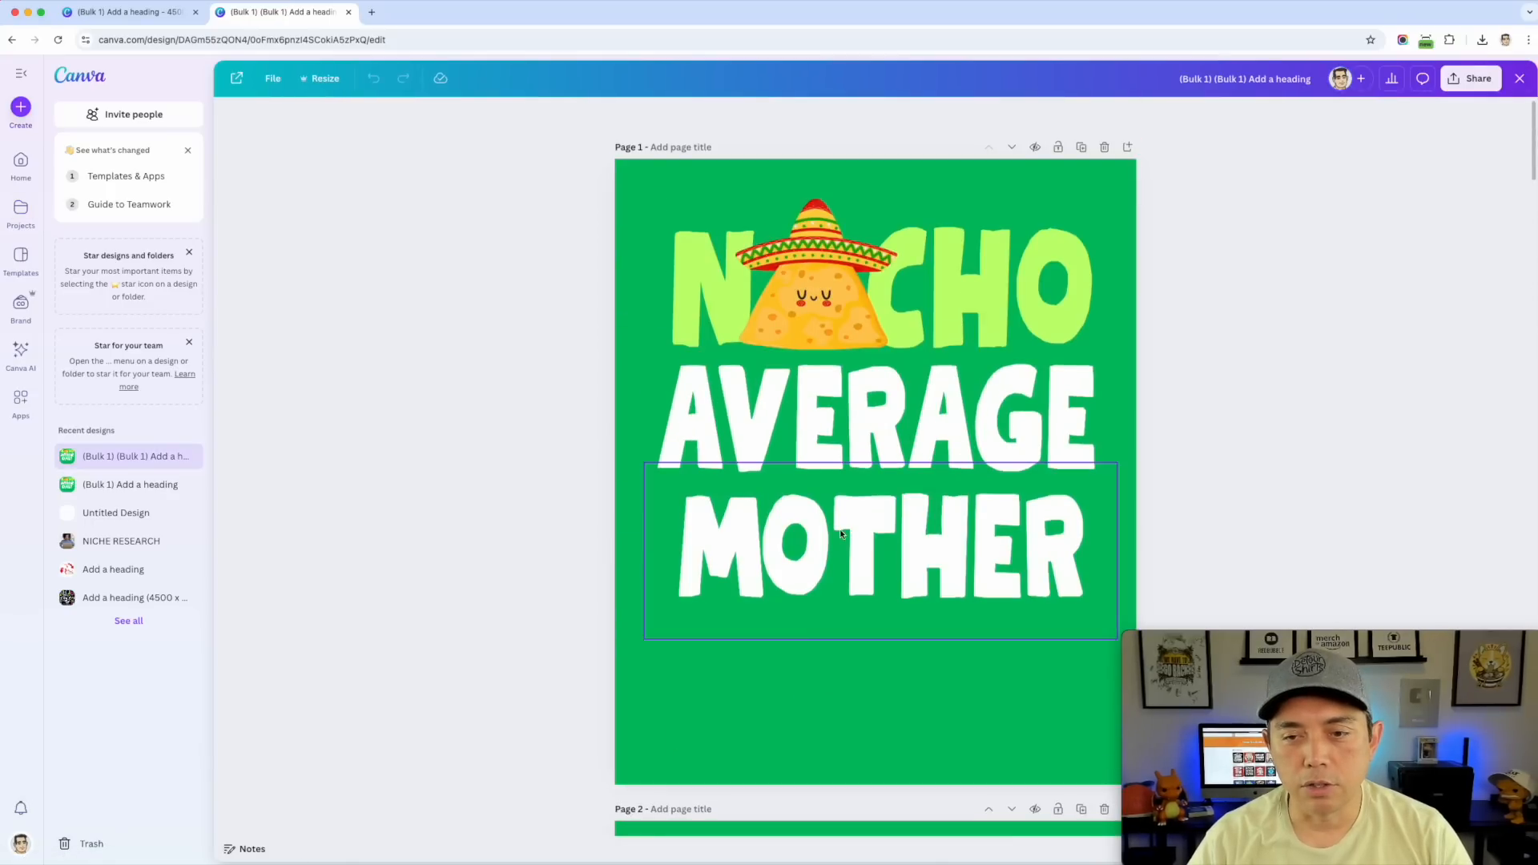
scroll(838, 531, down, 6)
scroll(839, 535, down, 12)
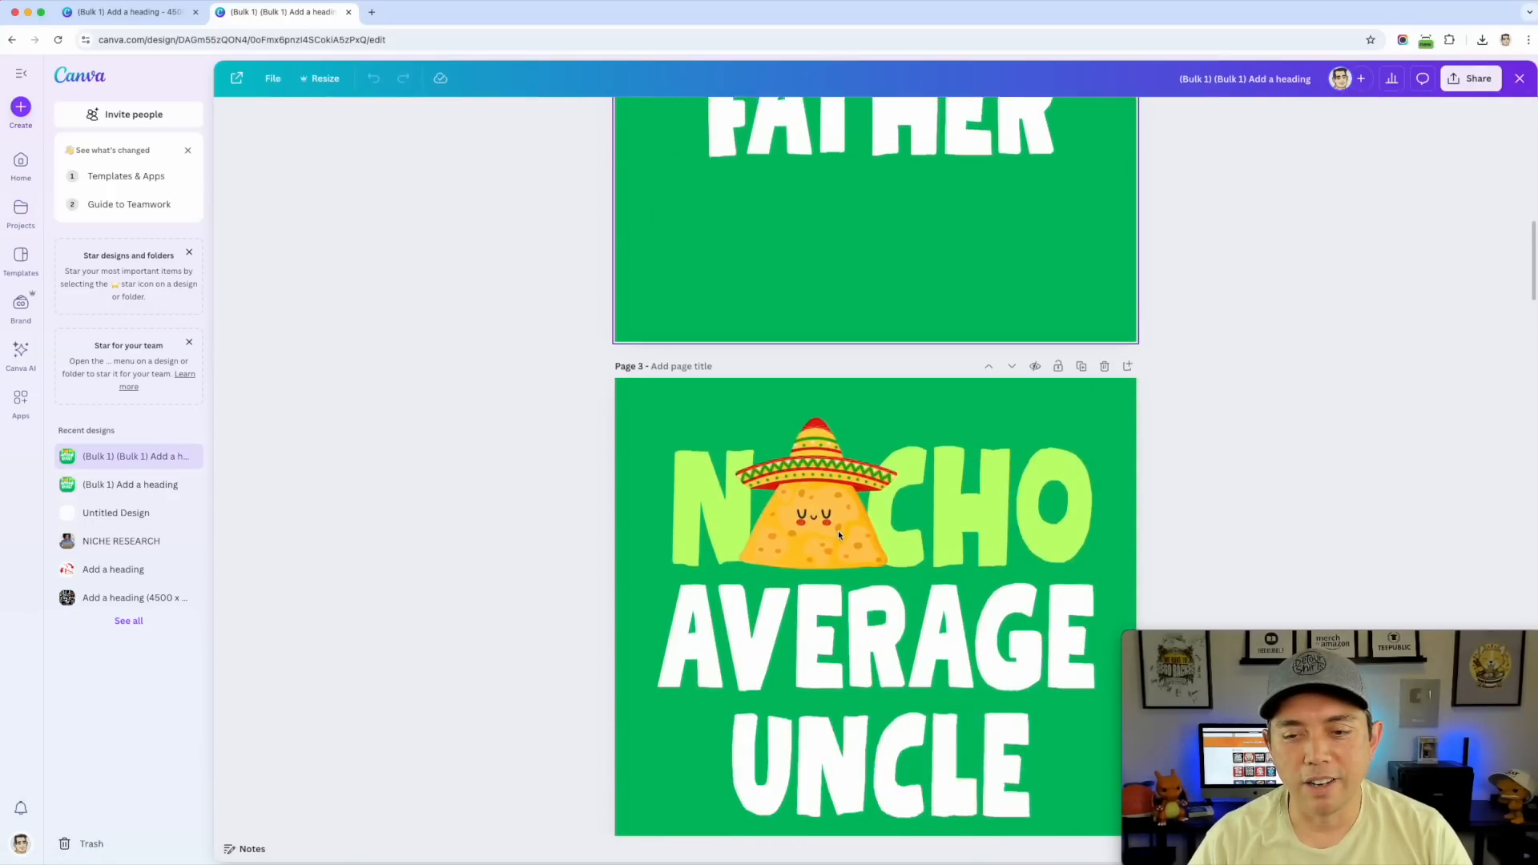
scroll(839, 535, down, 12)
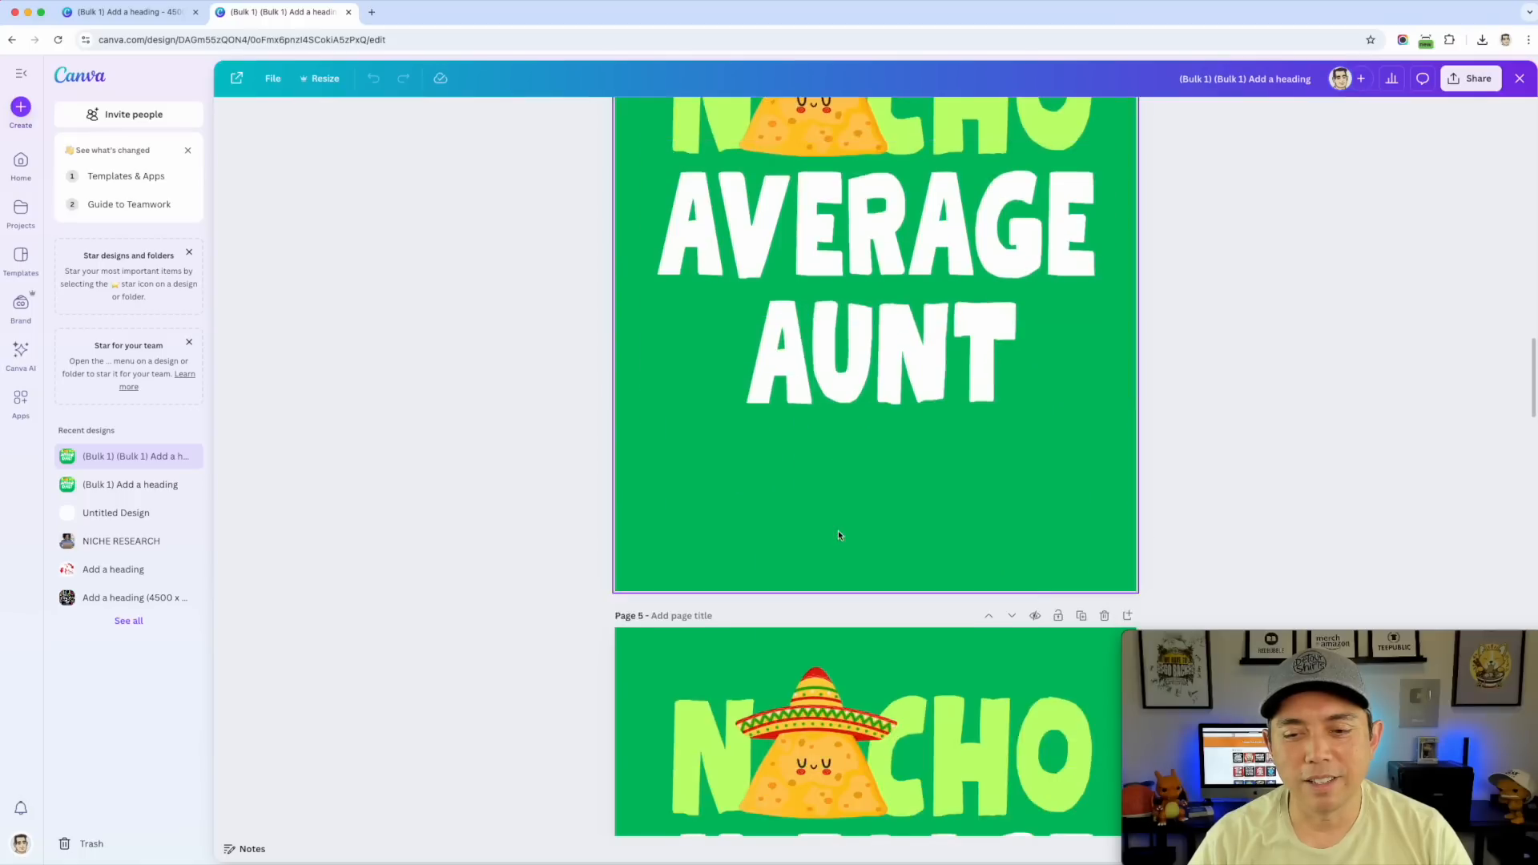
scroll(839, 534, down, 5)
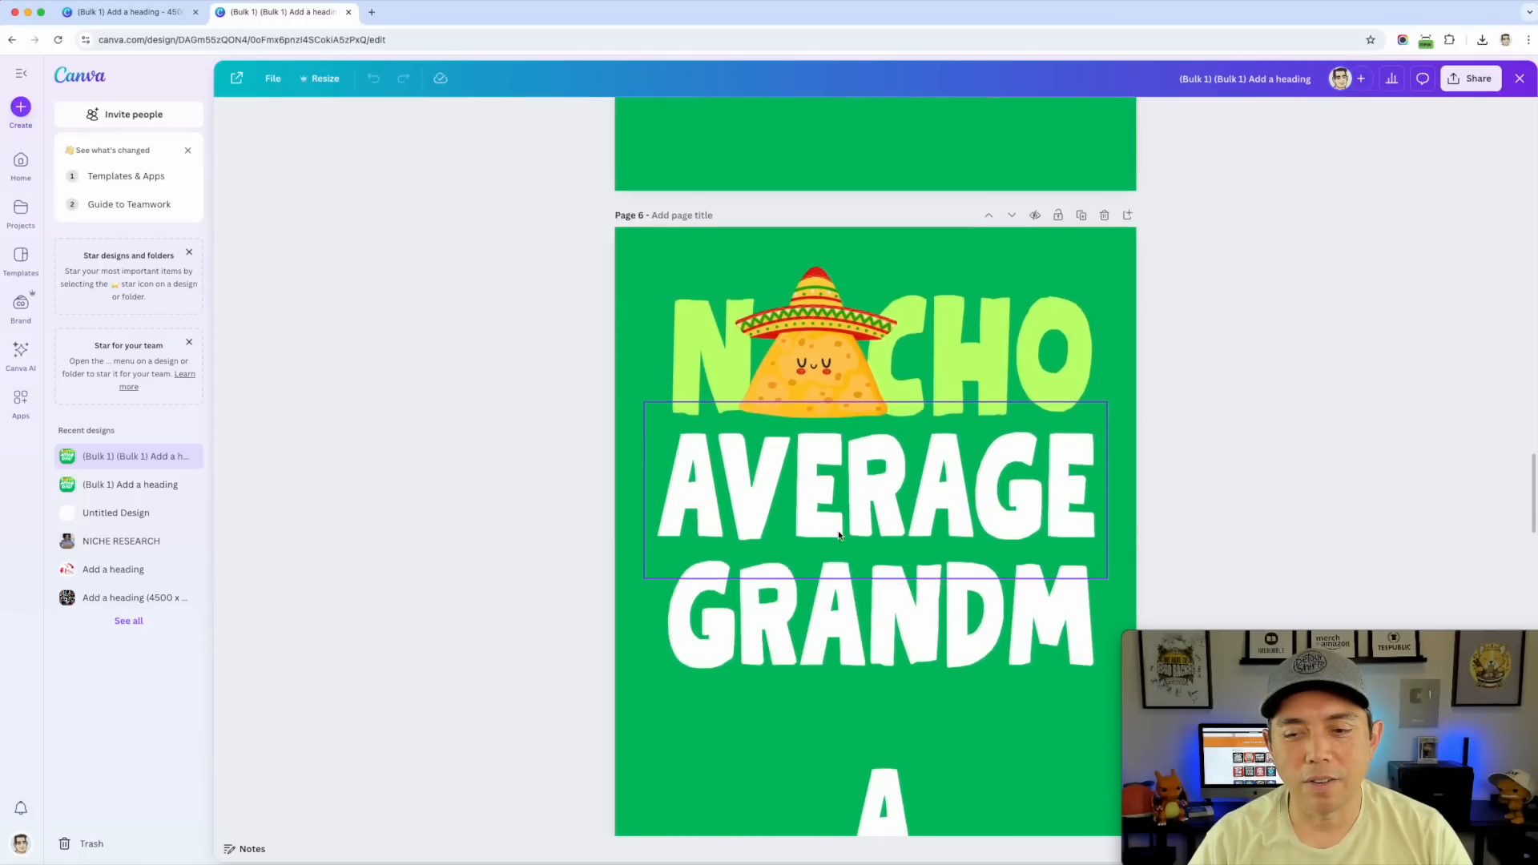
scroll(860, 511, down, 1)
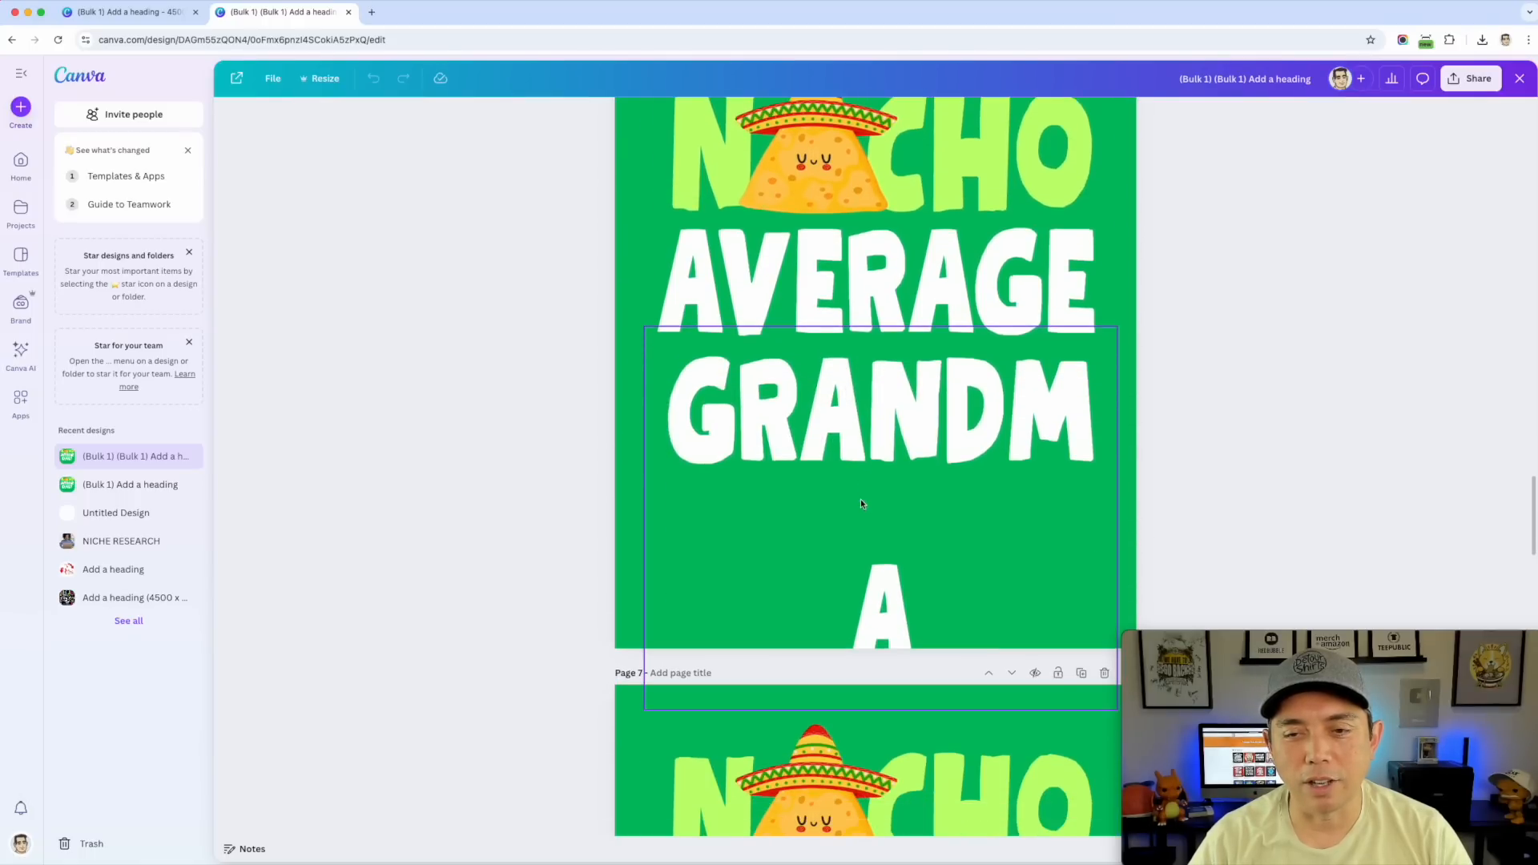
Widen the GRANDMA text box on page 6 and reduce its text to size 885 so the word fits on one centred line
click(1029, 428)
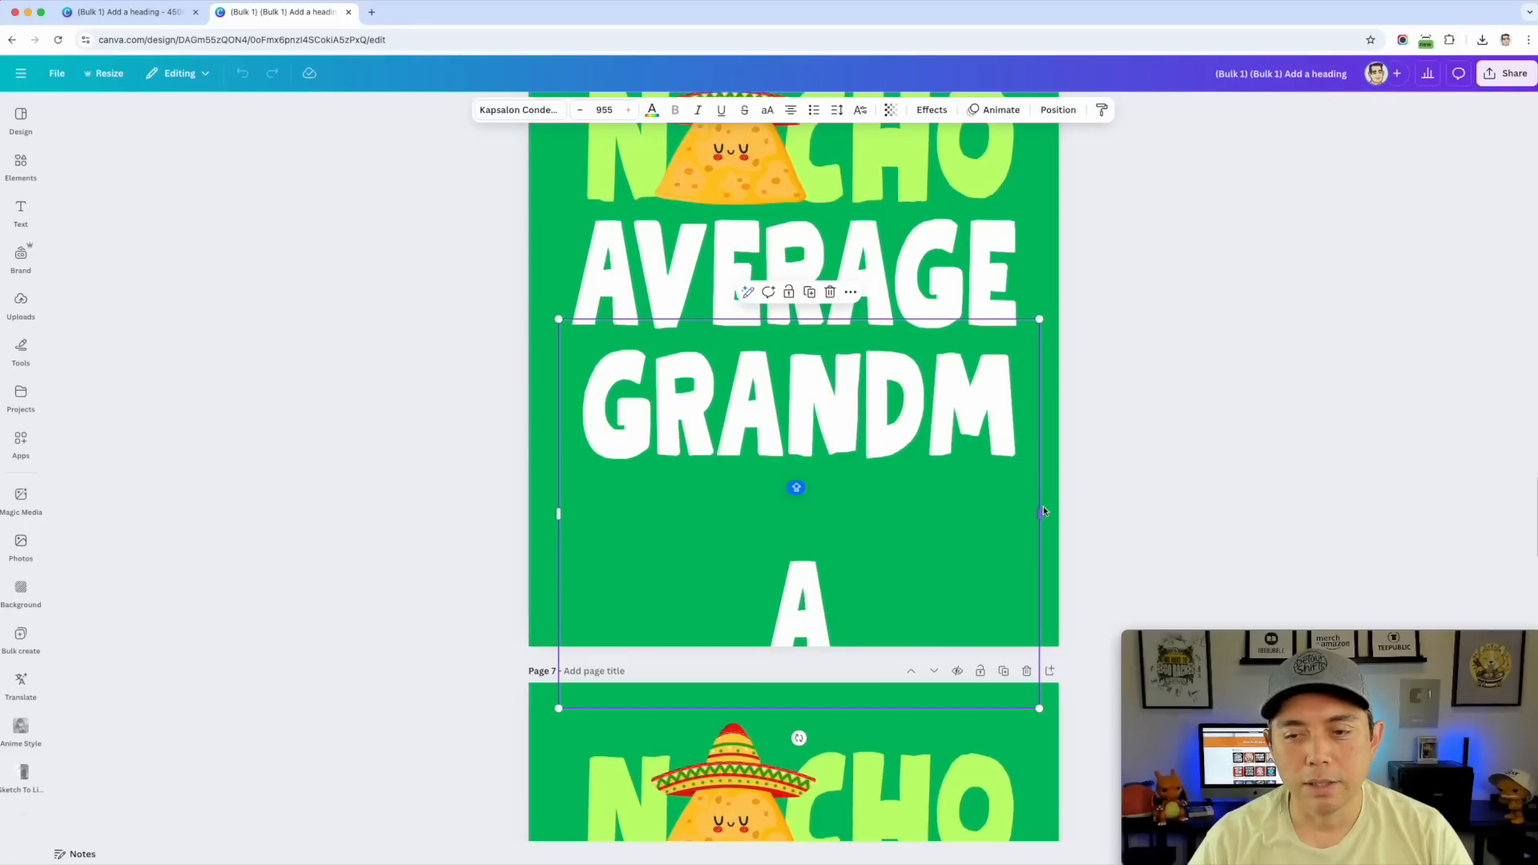
drag(1039, 513, 1151, 485)
drag(907, 429, 849, 429)
drag(1089, 498, 1046, 485)
drag(841, 396, 856, 398)
double_click(856, 398)
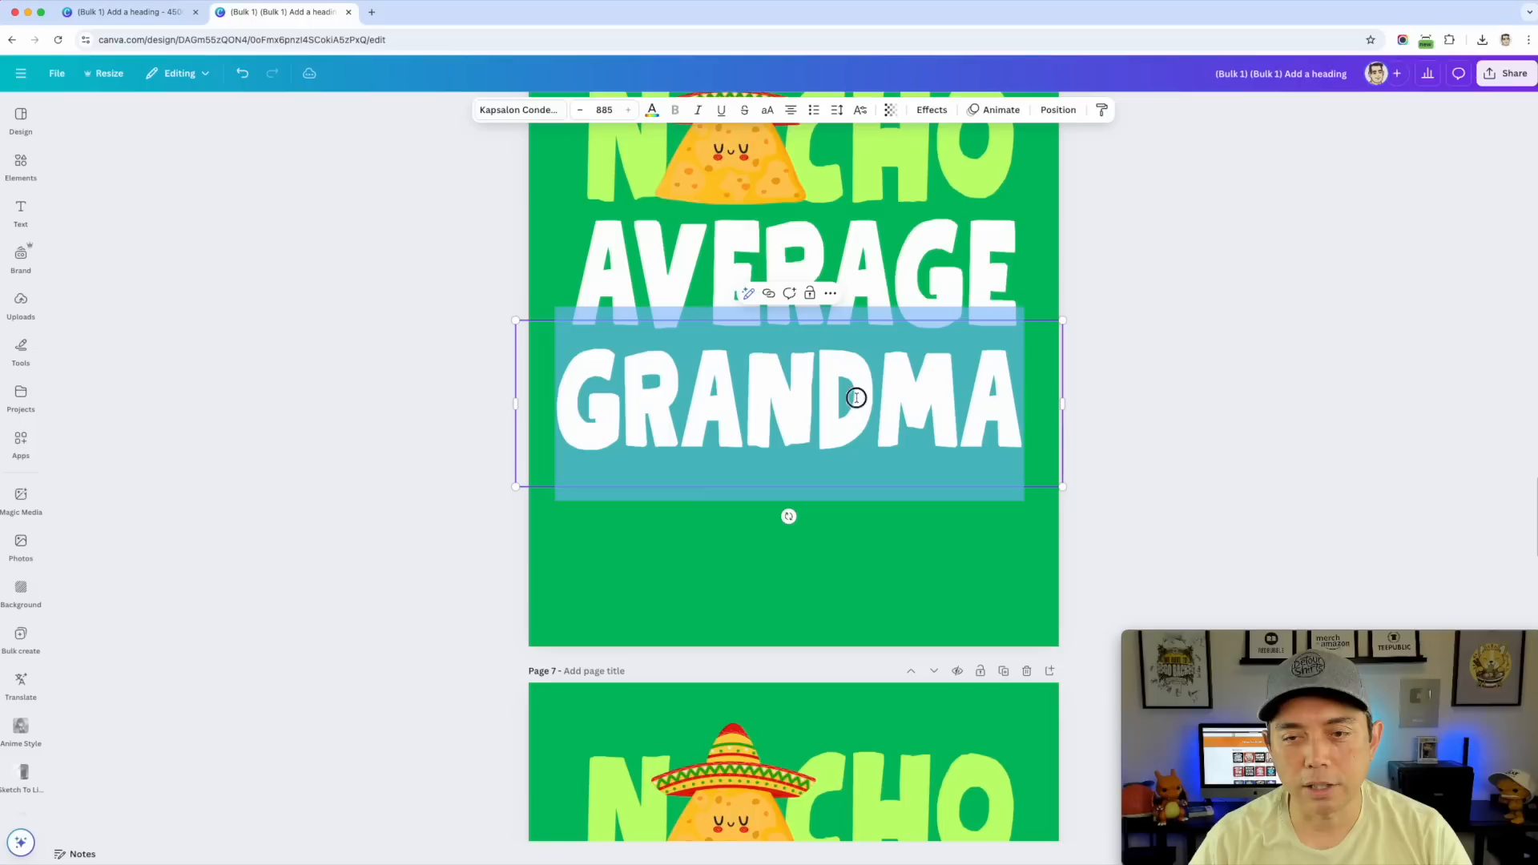
click(958, 398)
click(1130, 376)
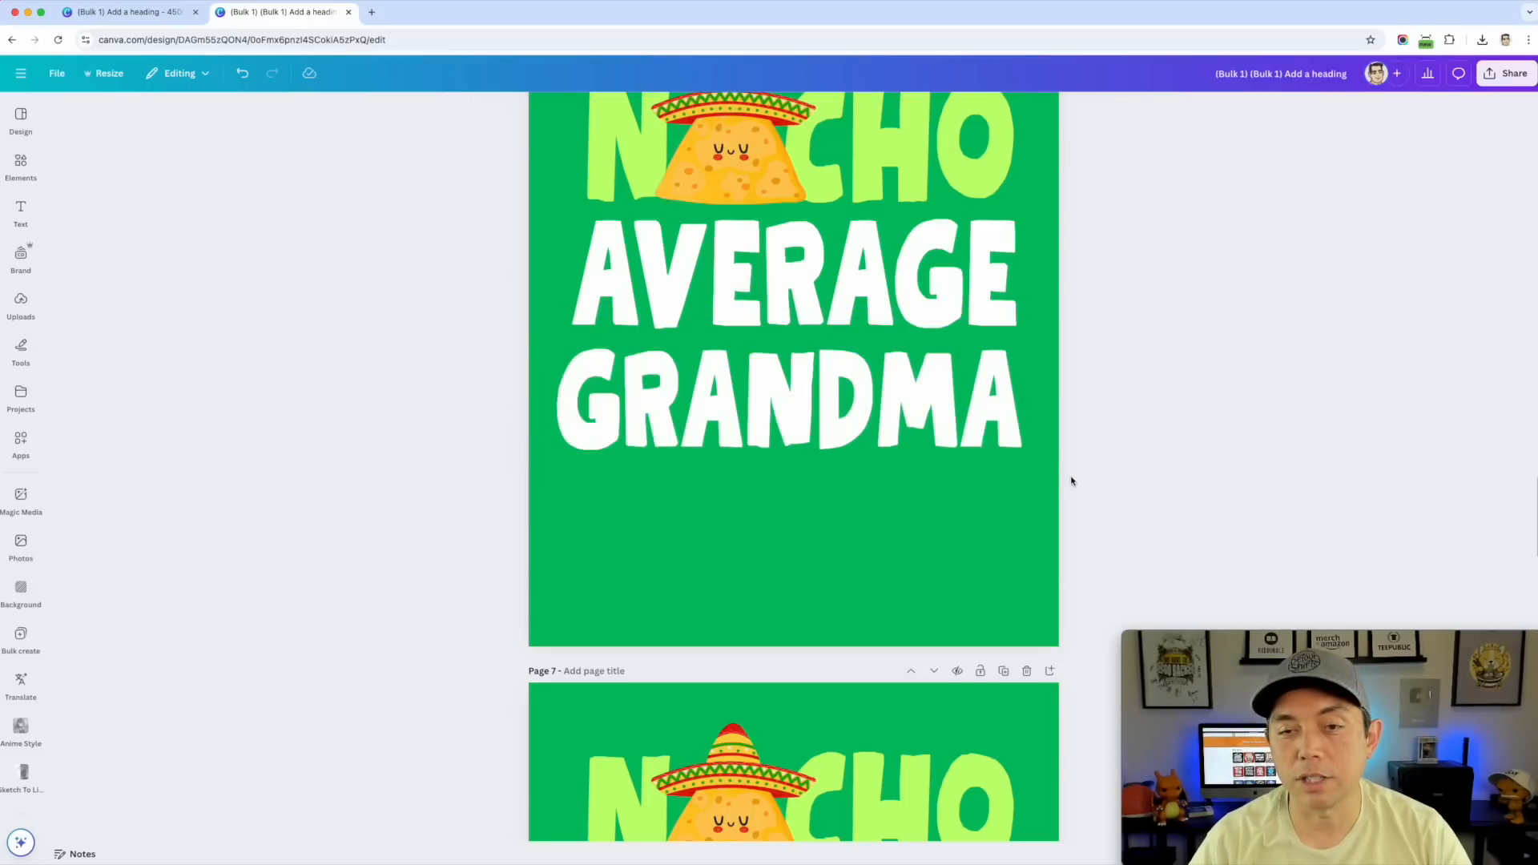
Check the remaining generated pages after GRANDMA for text fit and return to page 6
scroll(1062, 480, down, 10)
scroll(1062, 482, down, 15)
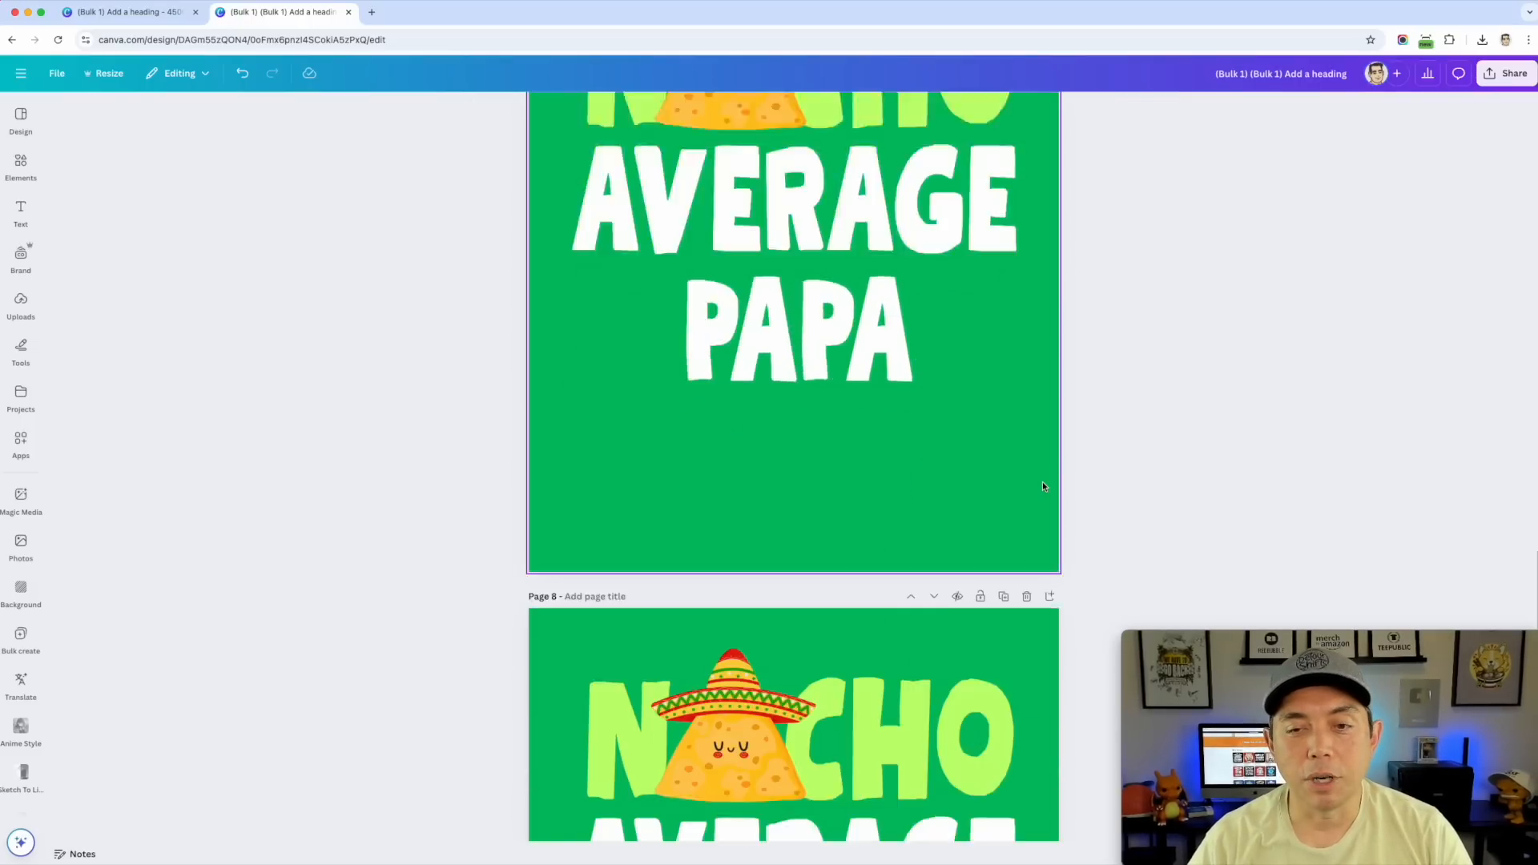
scroll(1043, 486, down, 10)
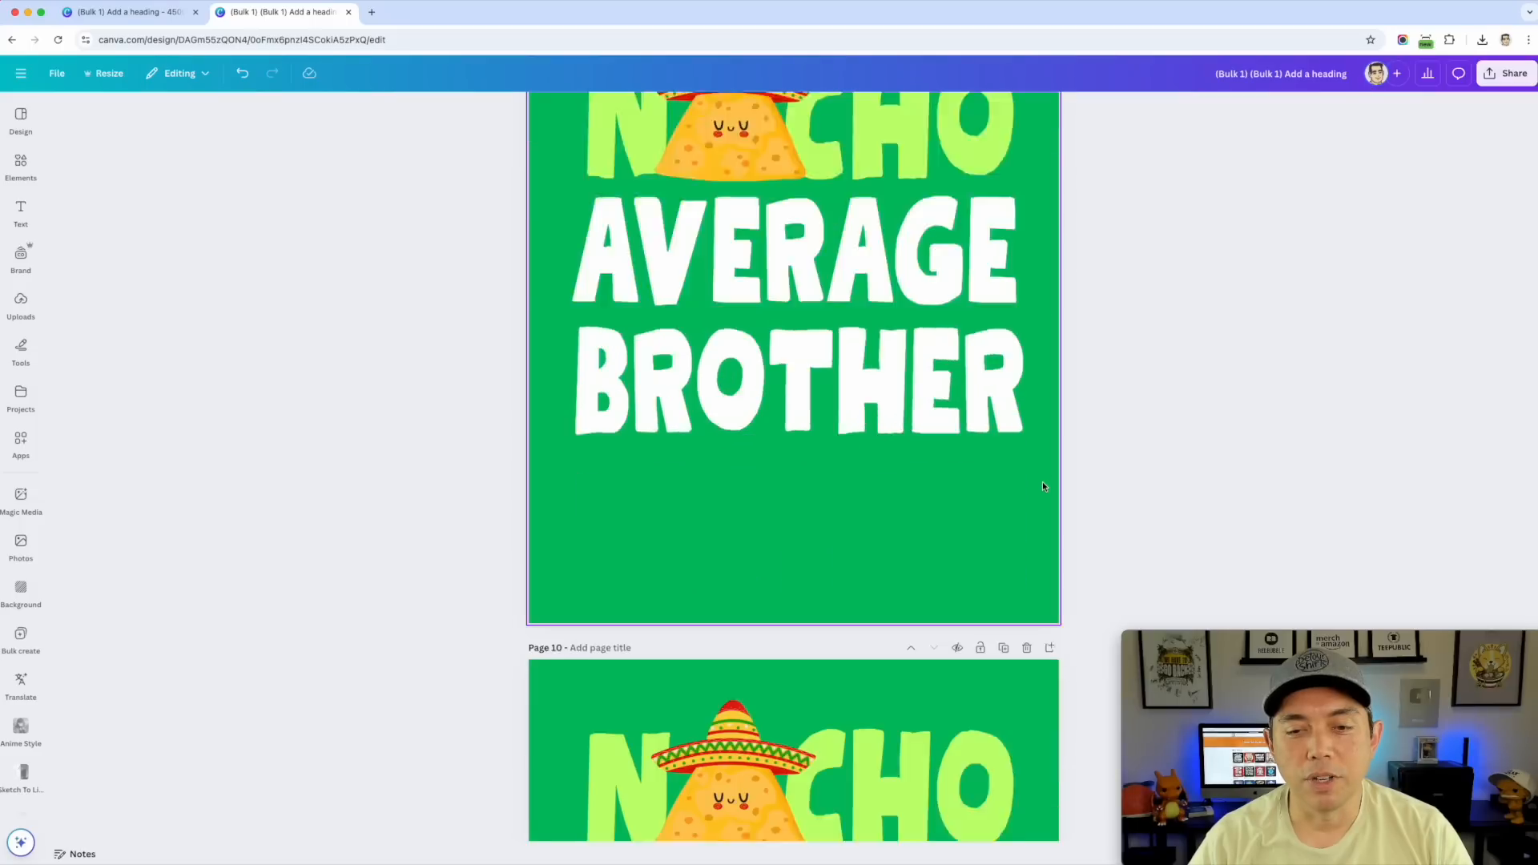
scroll(1043, 486, up, 20)
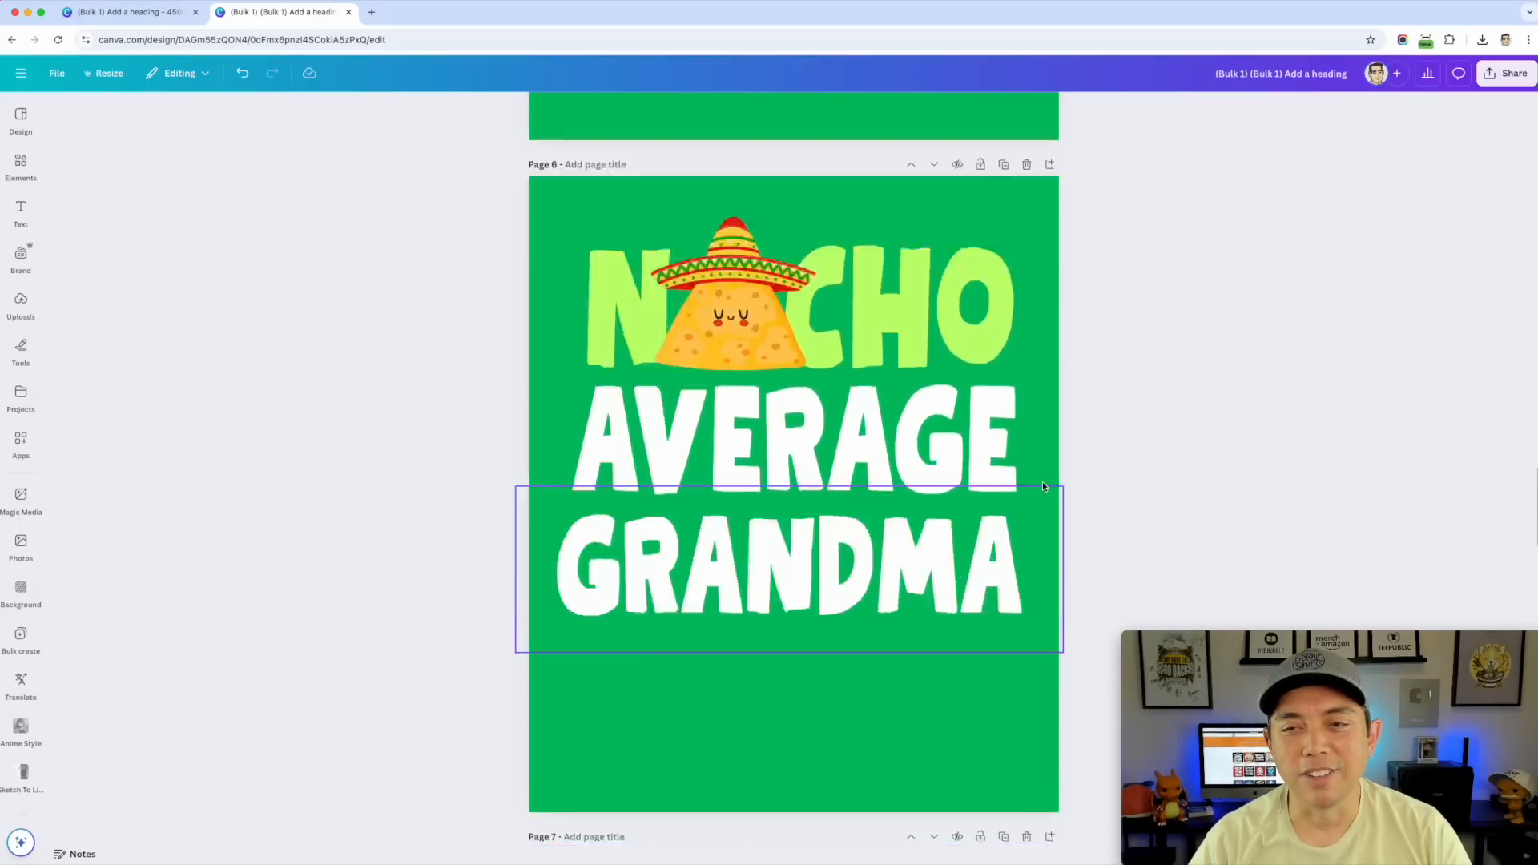